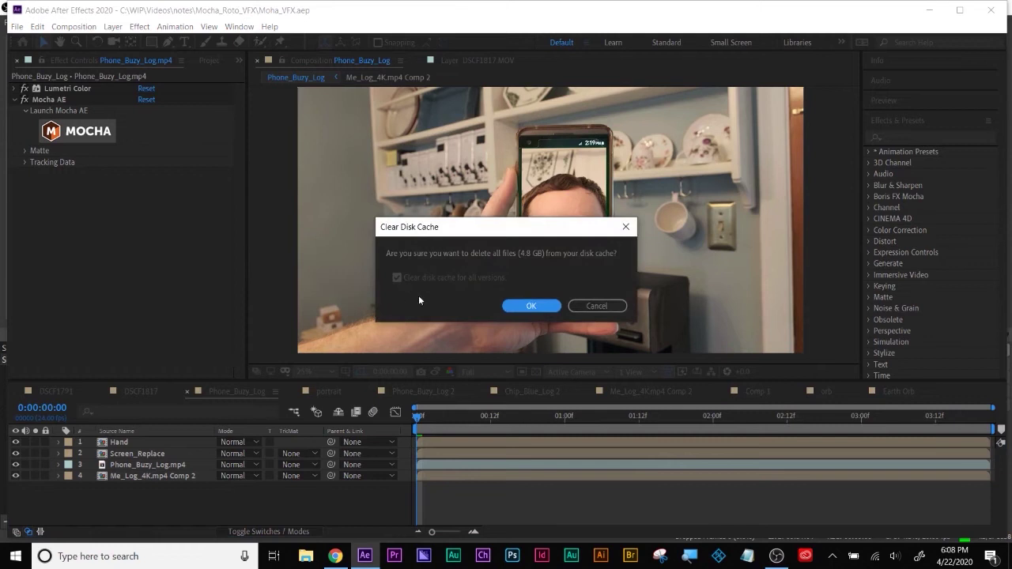
# Clear the disk cache and enlarge the composition viewer by lowering its border with the timeline
pyautogui.click(516, 307)
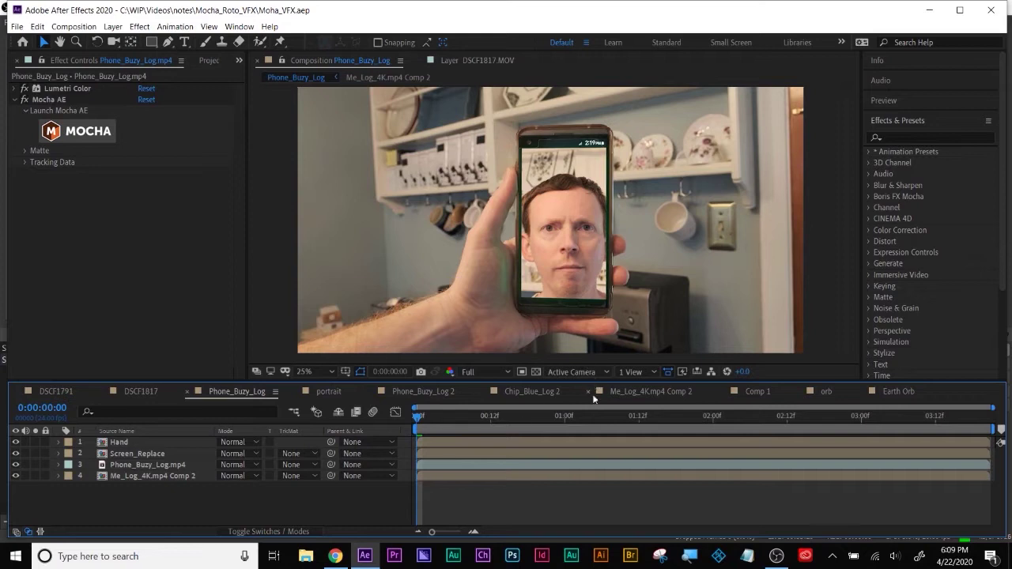
pyautogui.moveTo(593, 385); pyautogui.dragTo(600, 414)
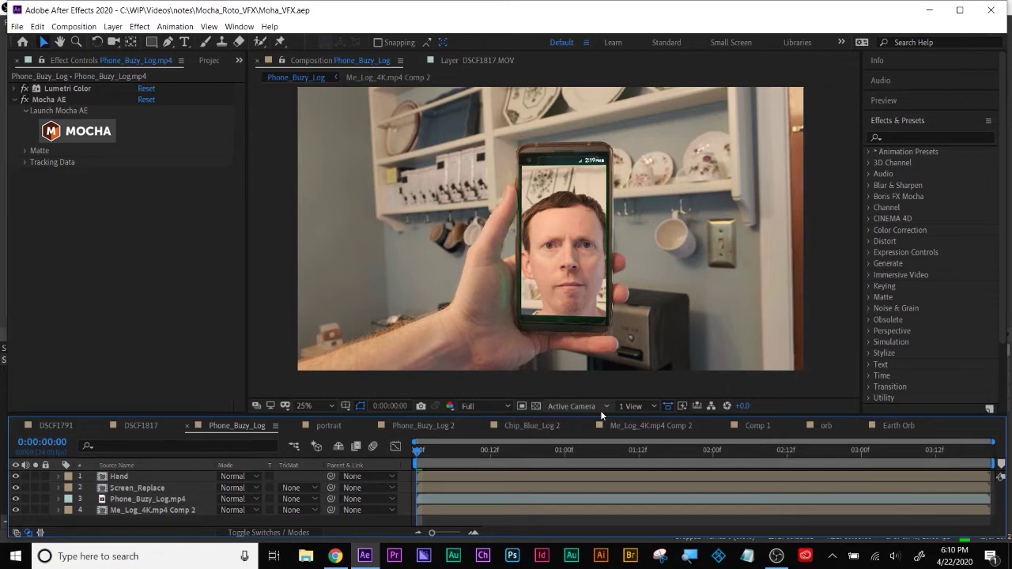
# Try the Quarter preview resolution for the Phone_Buzy_Log composition and return it to Full
pyautogui.press('super+plus')
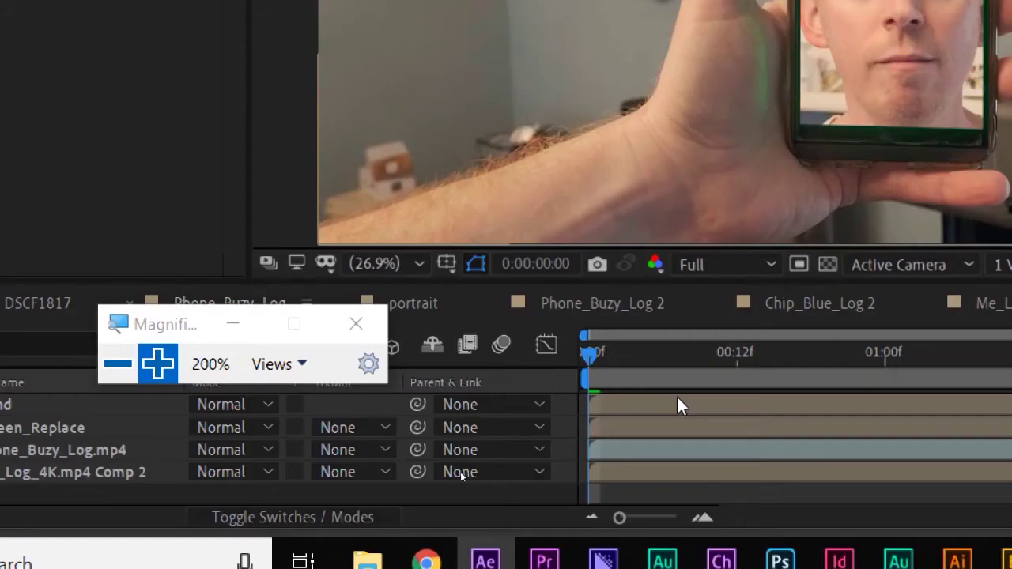
pyautogui.click(761, 266)
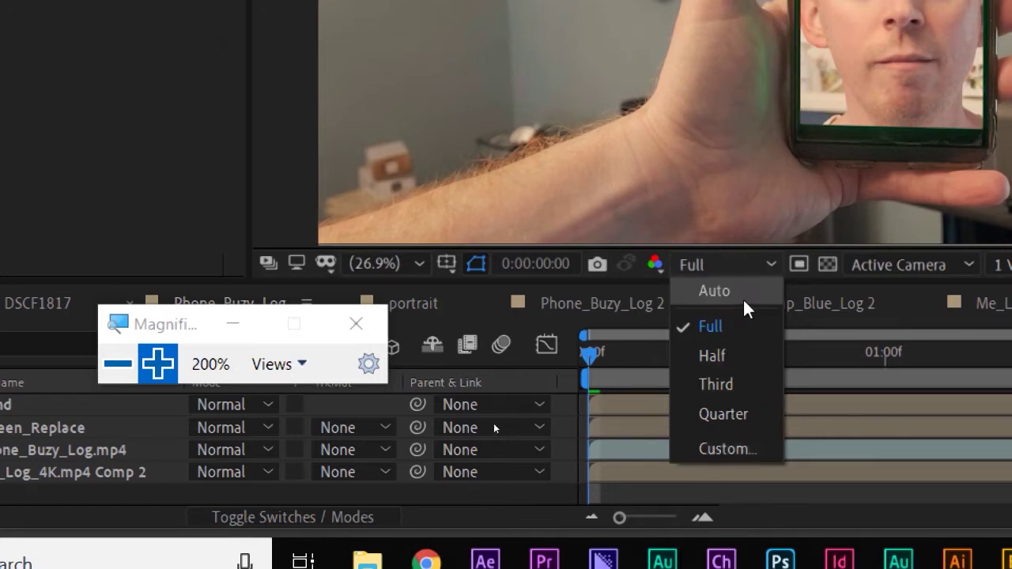
pyautogui.click(717, 332)
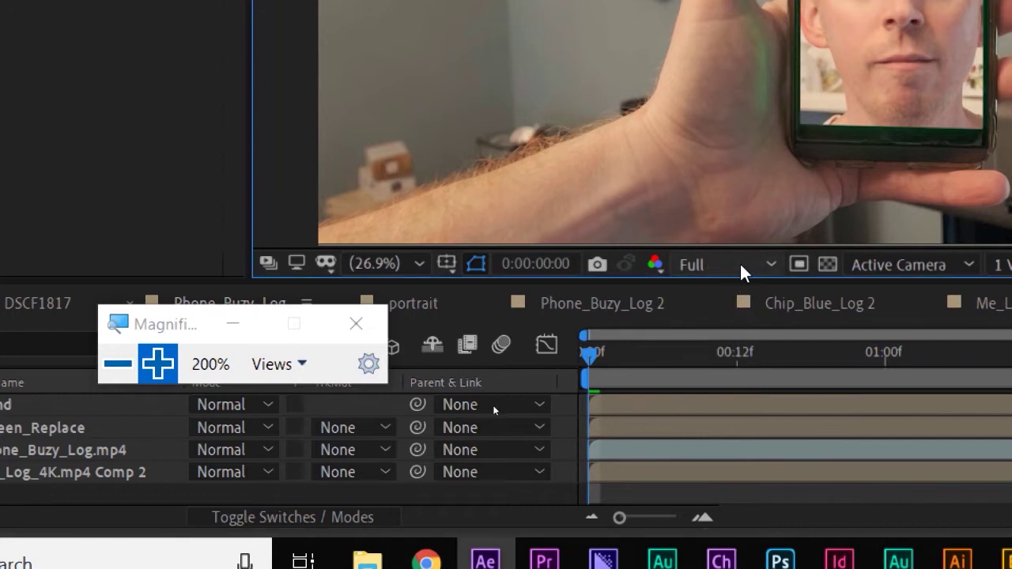
pyautogui.click(743, 267)
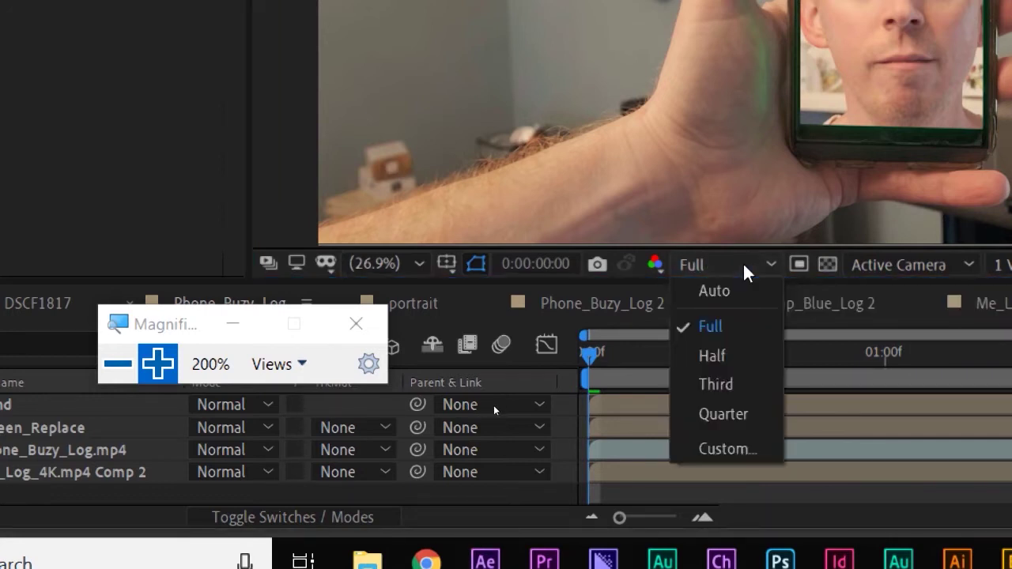
pyautogui.click(738, 419)
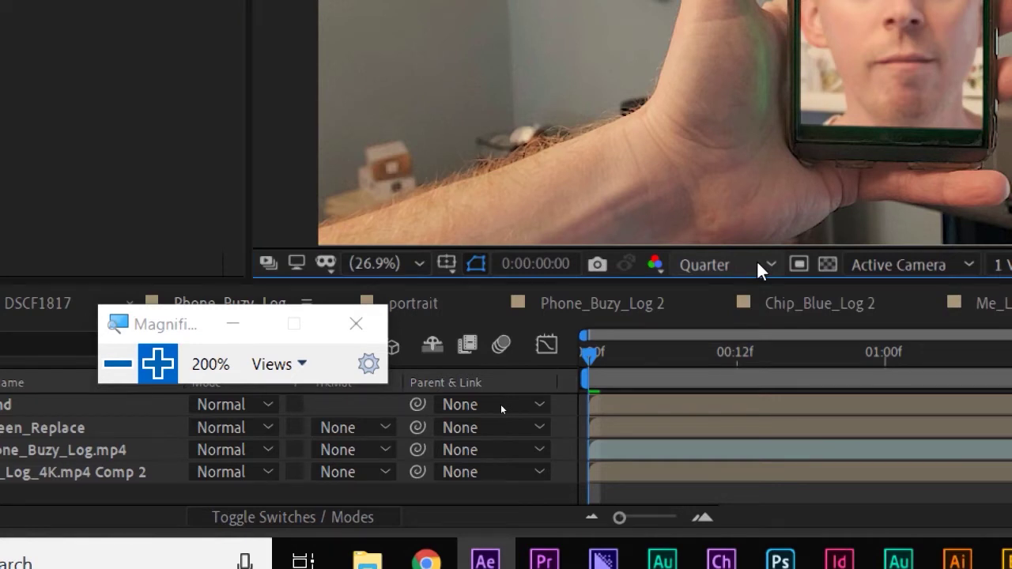
pyautogui.click(756, 260)
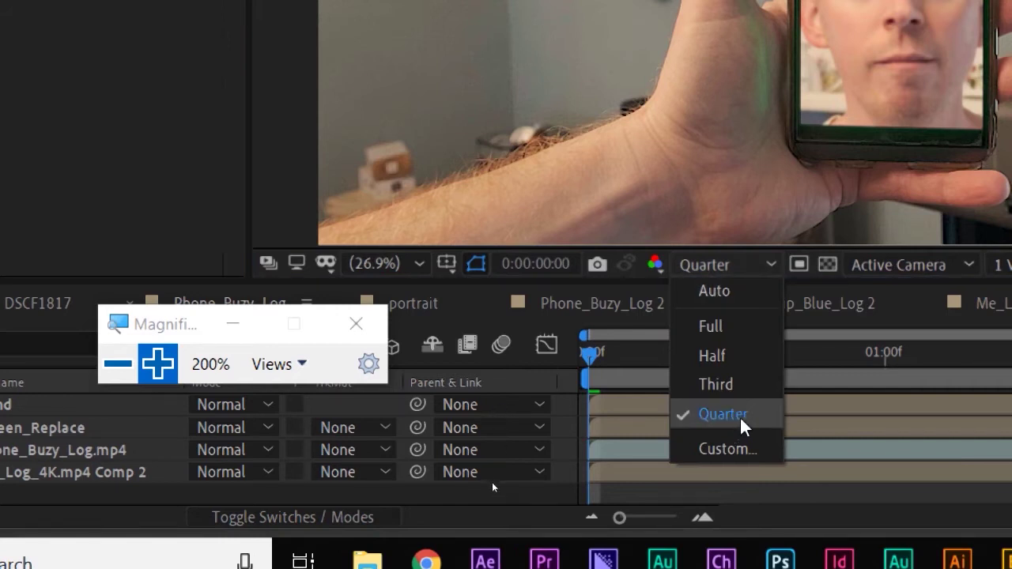
pyautogui.click(730, 325)
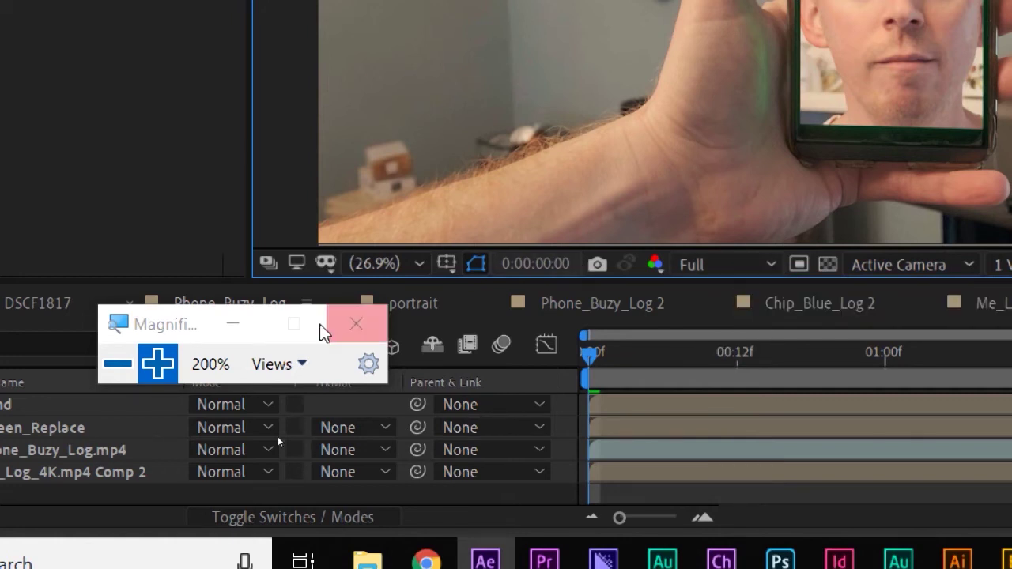
pyautogui.click(127, 365)
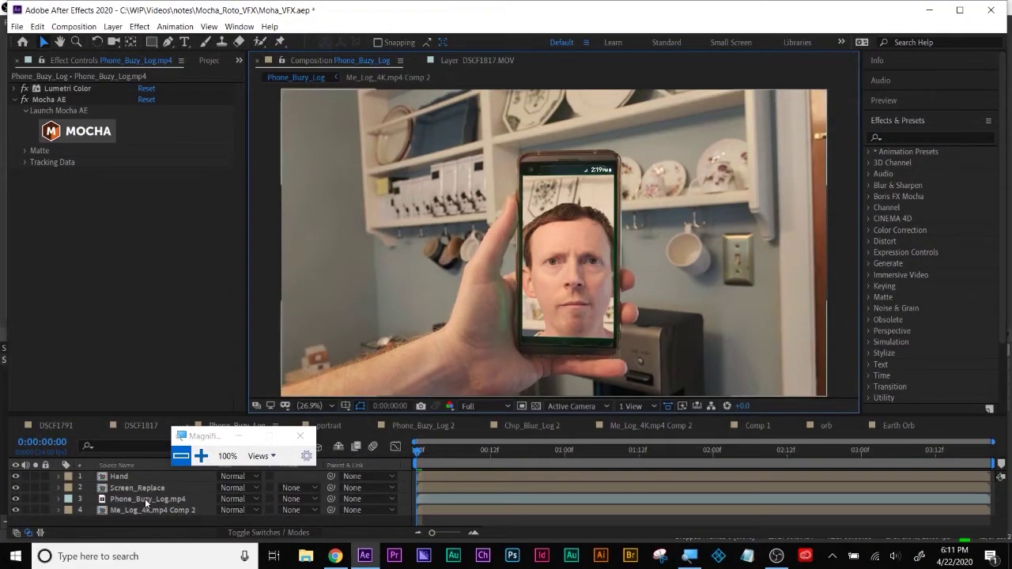
# Open the Phone_Buzy_Log.mp4 layer in Mocha AE and make the Phone layer visible
pyautogui.click(145, 498)
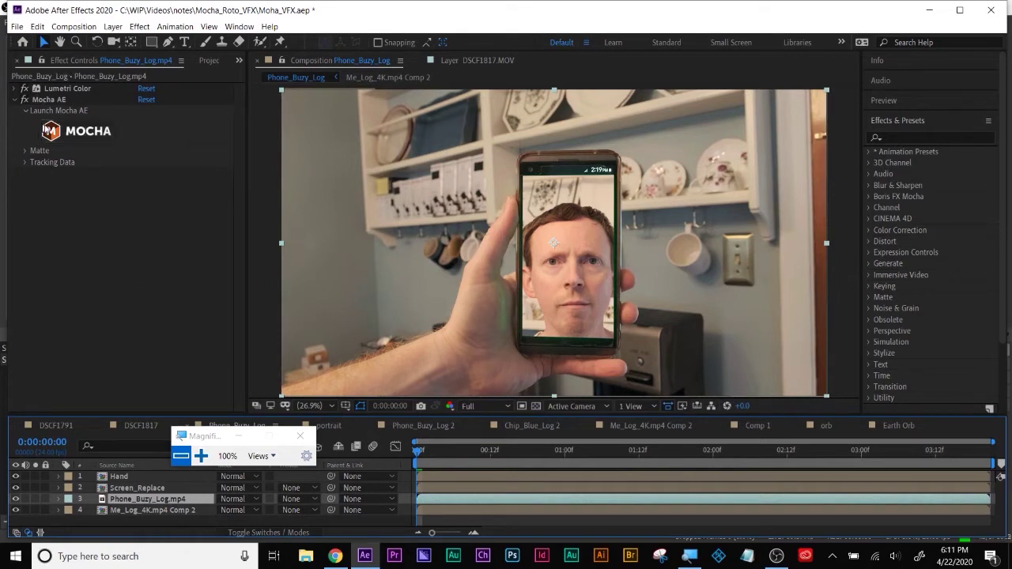
pyautogui.click(88, 131)
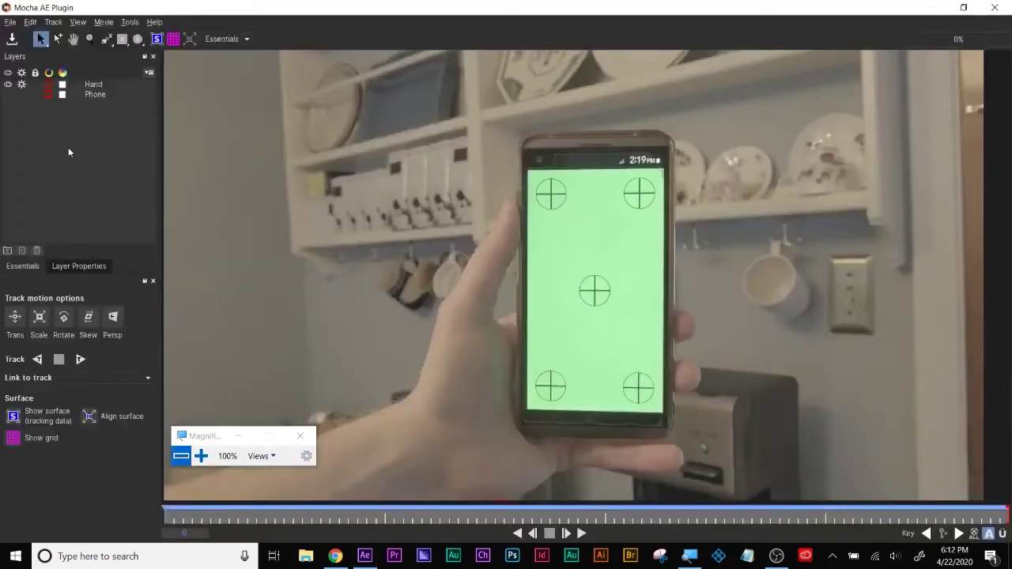
pyautogui.click(9, 94)
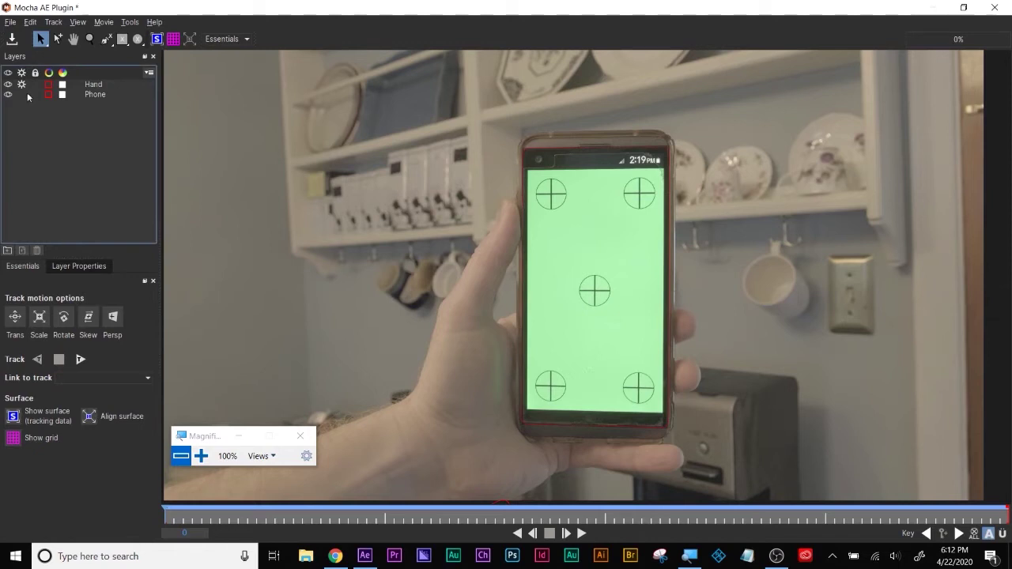
# Select the Hand layer with its processing enabled and move the playhead to frame 14
pyautogui.click(22, 86)
pyautogui.click(87, 86)
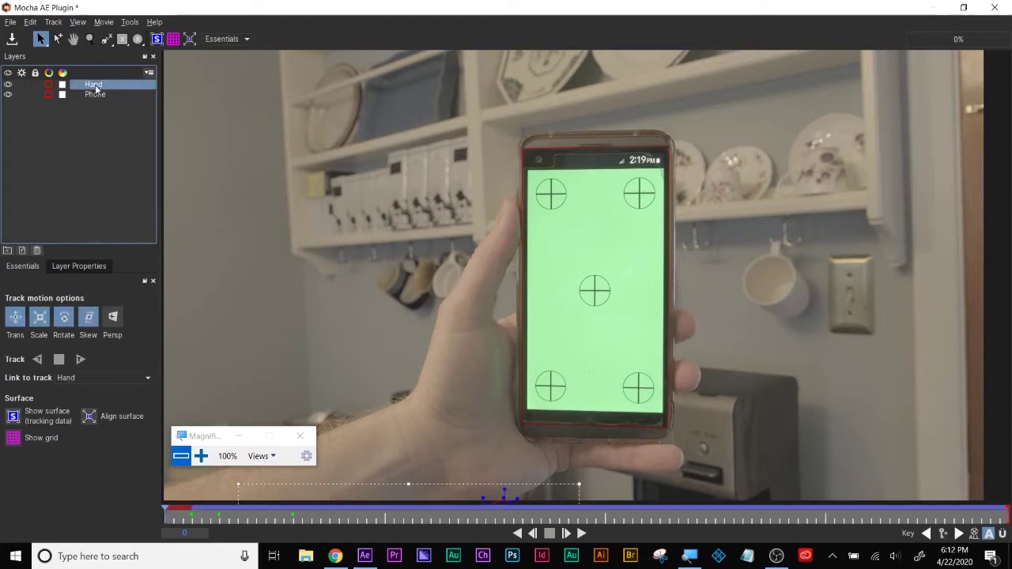
pyautogui.click(22, 86)
pyautogui.moveTo(180, 515); pyautogui.dragTo(288, 518)
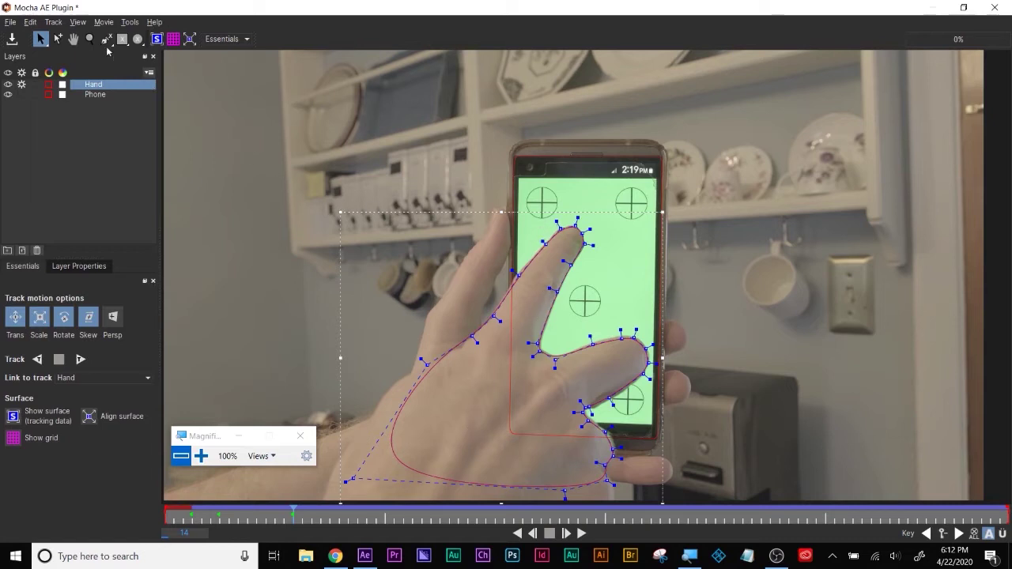
# Draw a closed seven-point X-spline around the thumb beside the phone's edge at frame 14
pyautogui.click(200, 456)
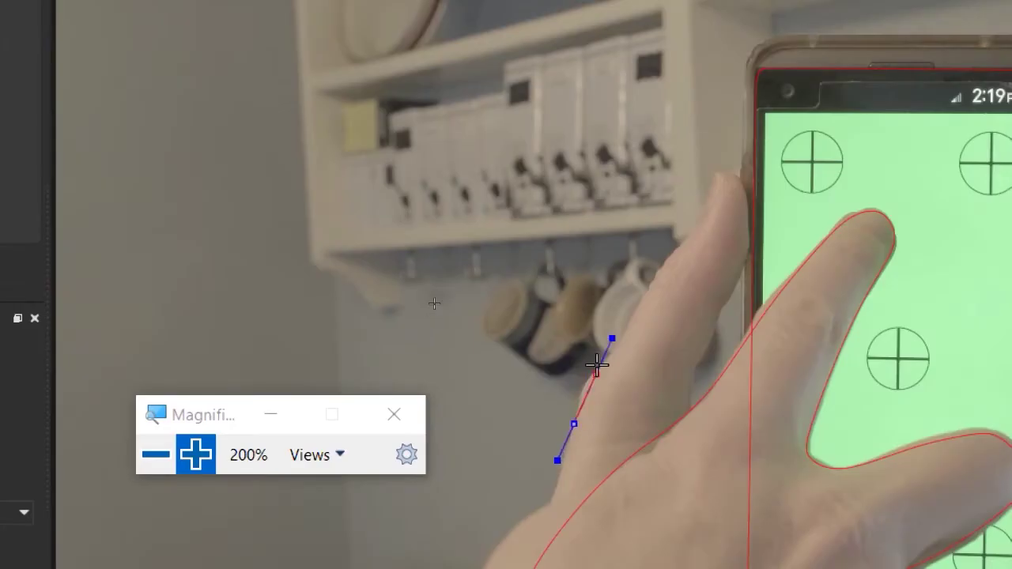
pyautogui.moveTo(588, 392); pyautogui.dragTo(694, 228)
pyautogui.click(748, 248)
pyautogui.click(739, 284)
pyautogui.click(712, 345)
pyautogui.moveTo(712, 345); pyautogui.dragTo(692, 375)
pyautogui.click(654, 417)
pyautogui.press('Delete')
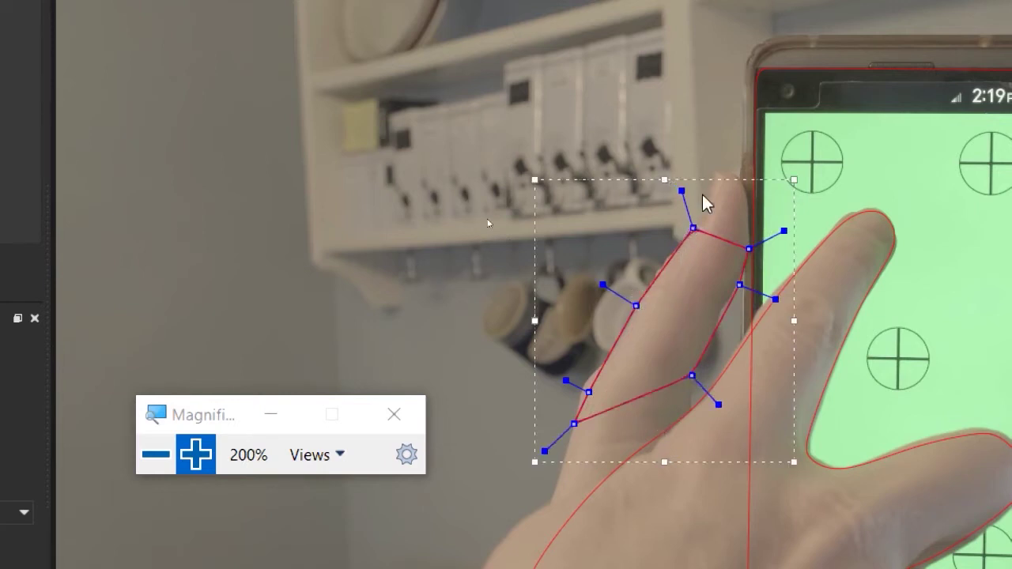
# Select all points in the thumb spline and shorten their handles together to round its corners
pyautogui.rightClick(637, 306)
pyautogui.moveTo(669, 341)
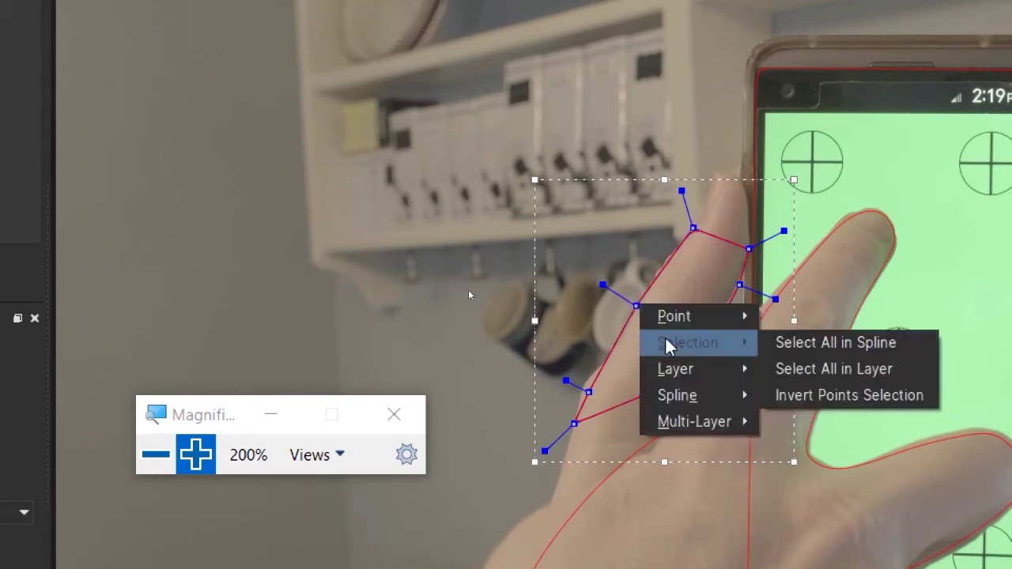
pyautogui.click(920, 343)
pyautogui.moveTo(679, 187); pyautogui.dragTo(688, 144)
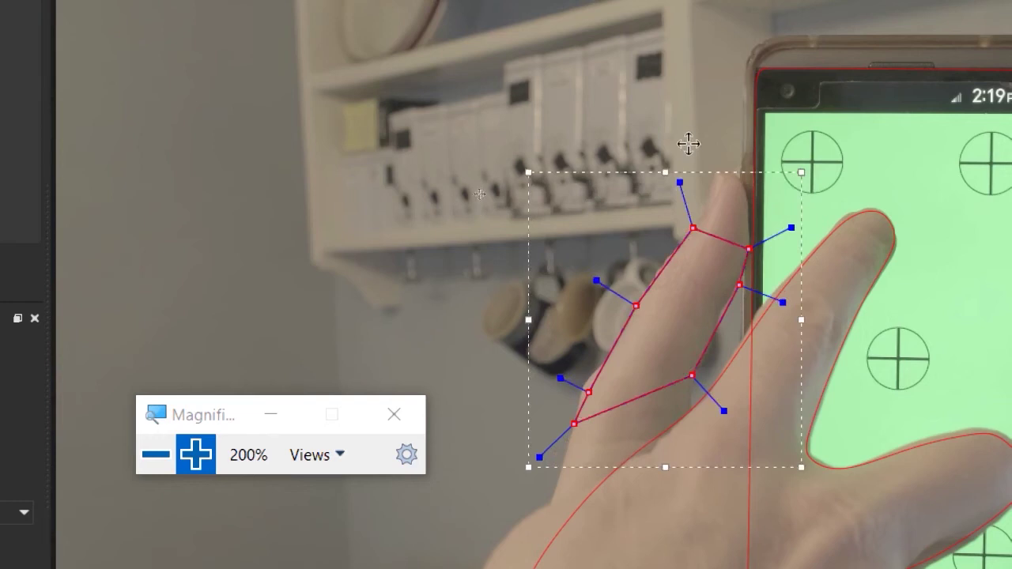
pyautogui.moveTo(682, 168); pyautogui.dragTo(686, 218)
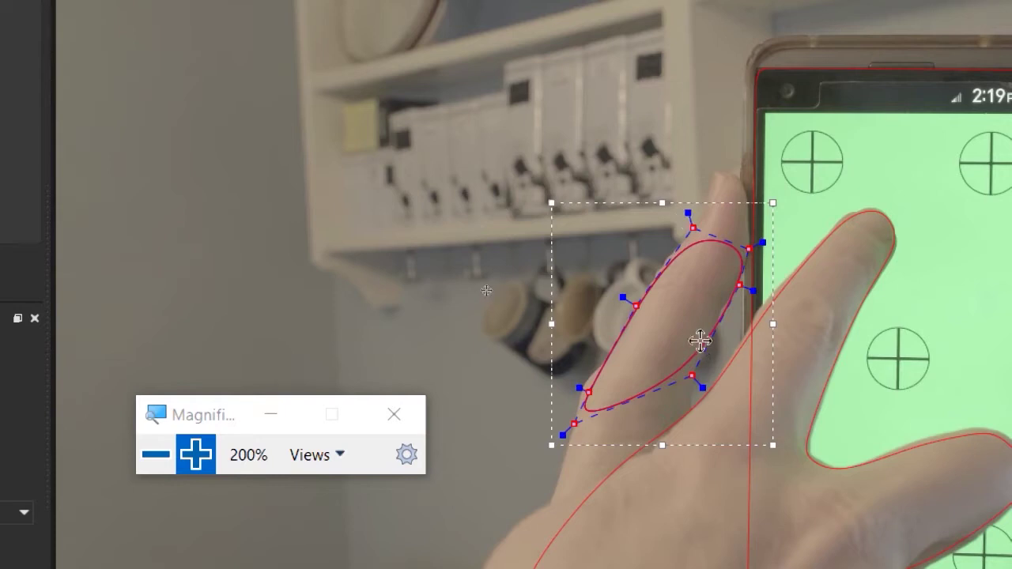
# Move the thumb spline up over the thumb and refit its outer edge and tip points to the outline
pyautogui.moveTo(700, 339); pyautogui.dragTo(714, 276)
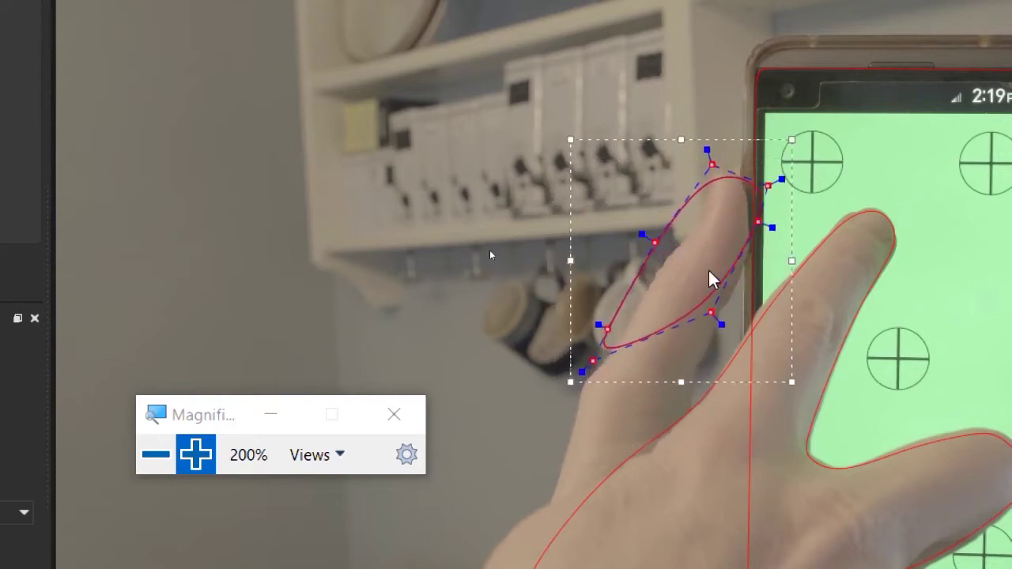
pyautogui.click(659, 242)
pyautogui.moveTo(653, 240); pyautogui.dragTo(672, 249)
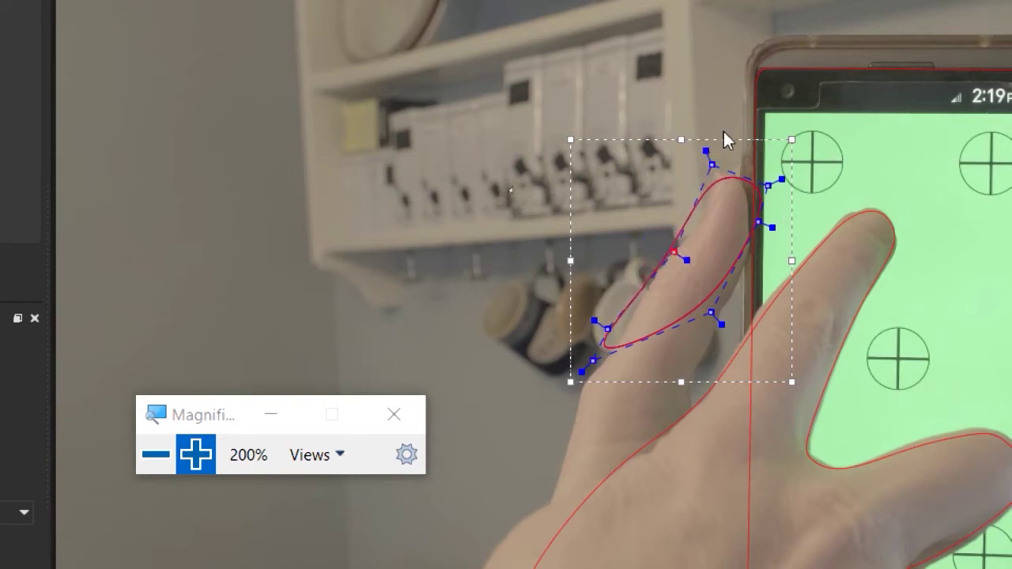
pyautogui.moveTo(691, 142); pyautogui.dragTo(763, 238)
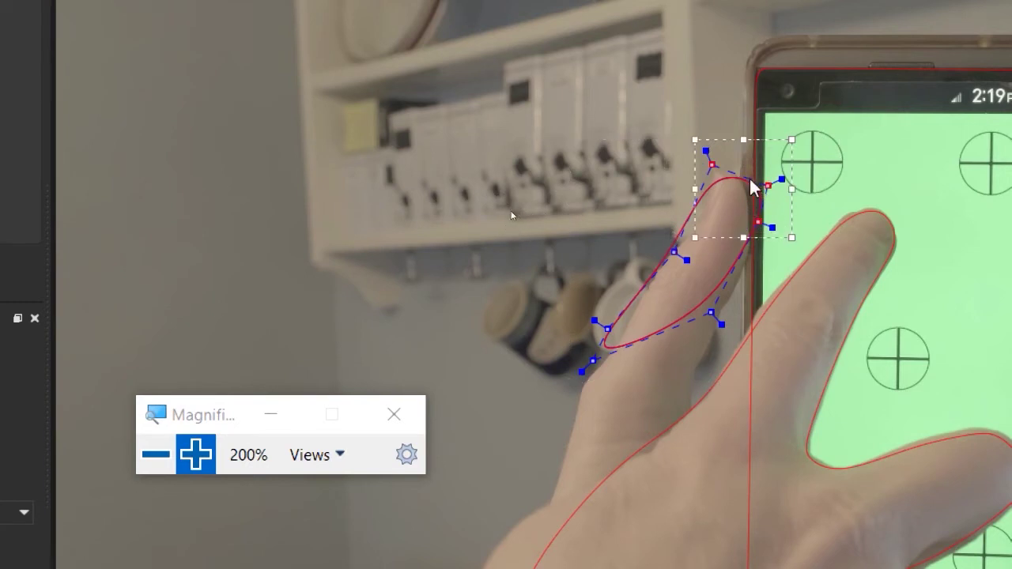
pyautogui.moveTo(754, 185); pyautogui.dragTo(740, 188)
pyautogui.moveTo(738, 152); pyautogui.dragTo(741, 125)
pyautogui.moveTo(684, 185); pyautogui.dragTo(710, 190)
# Shift the whole thumb spline slightly down and adjust its two lowest outer points to the thumb
pyautogui.hotkey('ctrl', 'a')
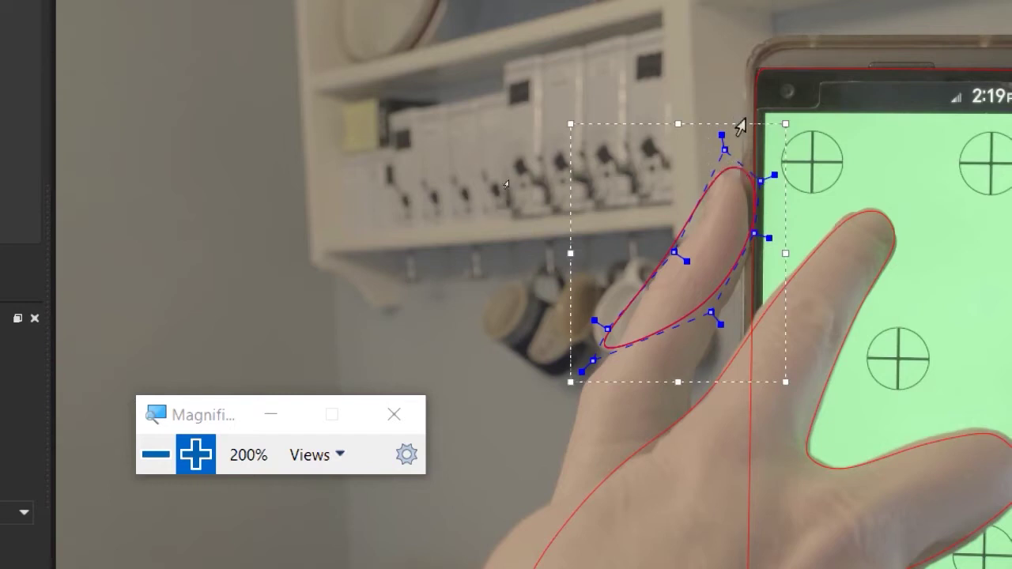
pyautogui.moveTo(747, 123); pyautogui.dragTo(743, 134)
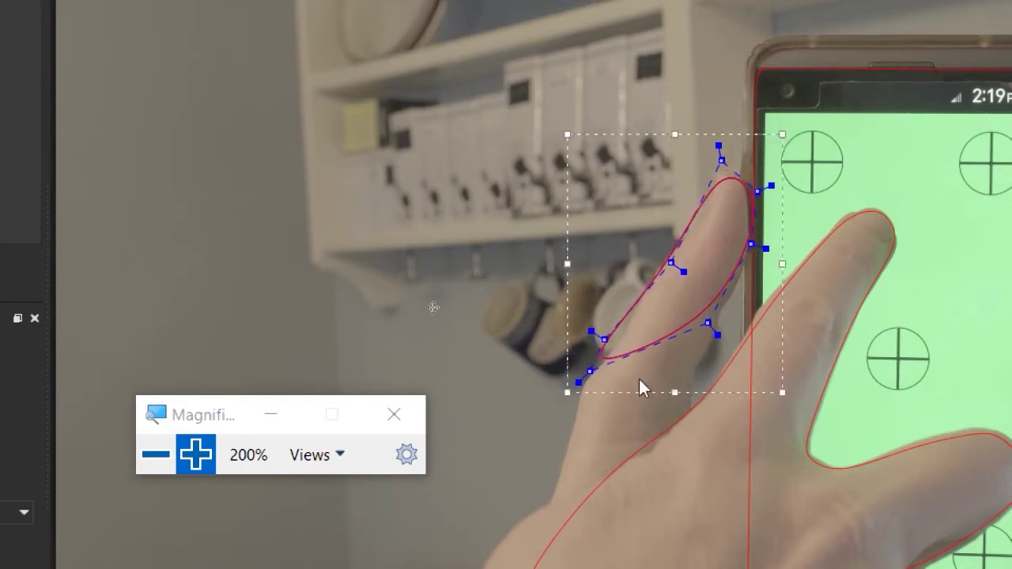
pyautogui.click(626, 339)
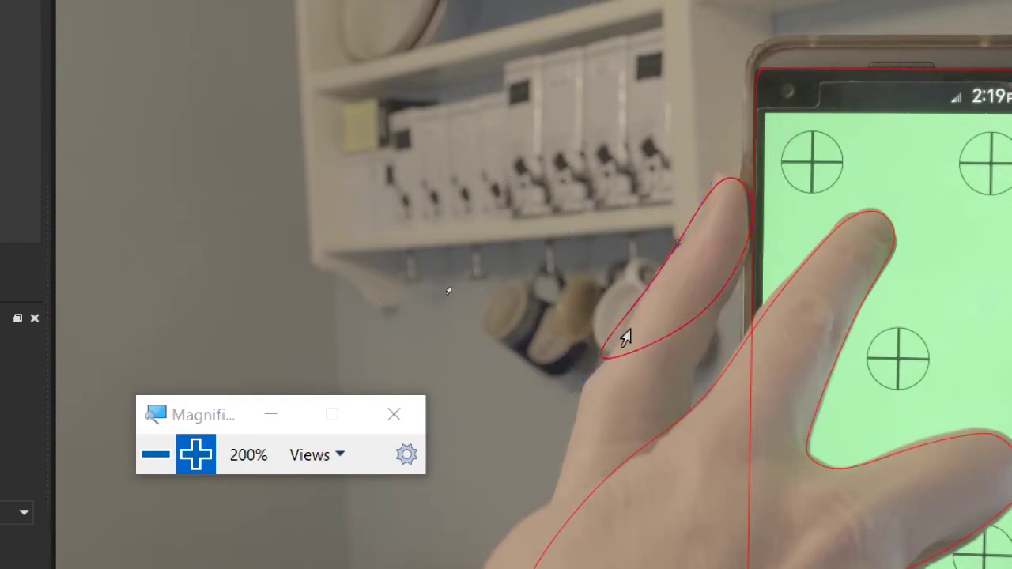
pyautogui.moveTo(604, 338); pyautogui.dragTo(613, 346)
pyautogui.moveTo(594, 380); pyautogui.dragTo(602, 387)
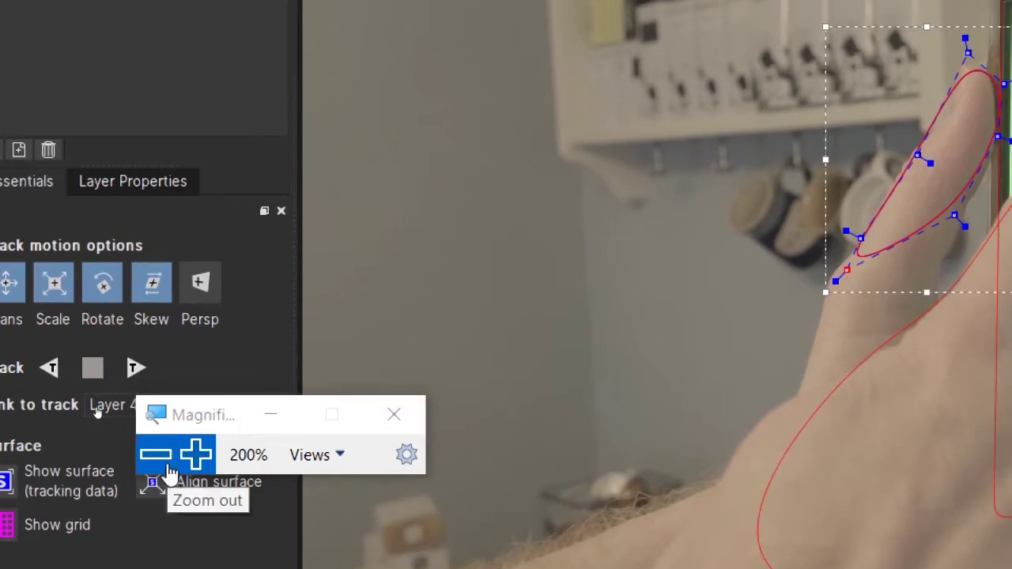
# Delete Layer 4 with the thumb spline
pyautogui.click(157, 456)
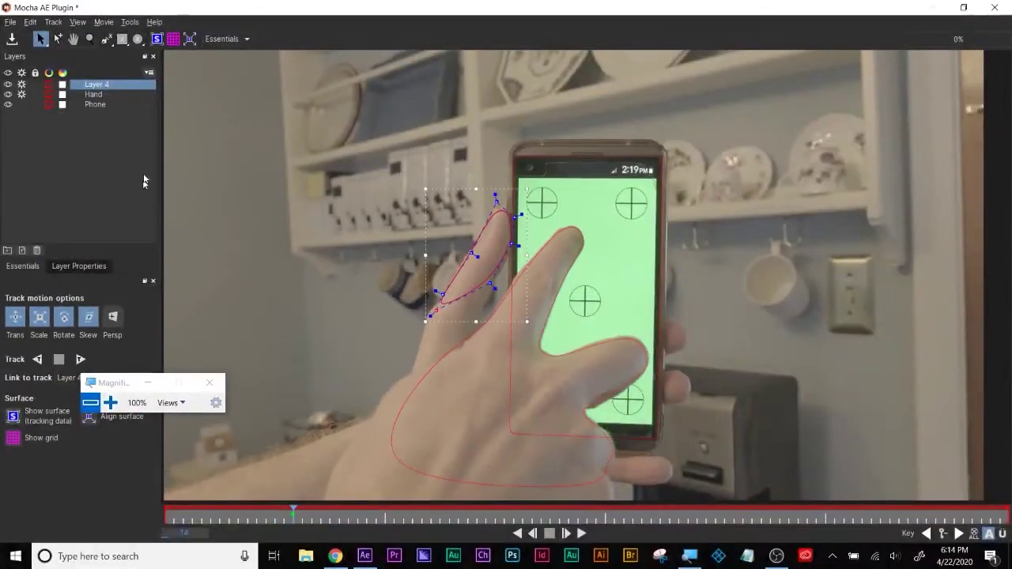
pyautogui.click(96, 85)
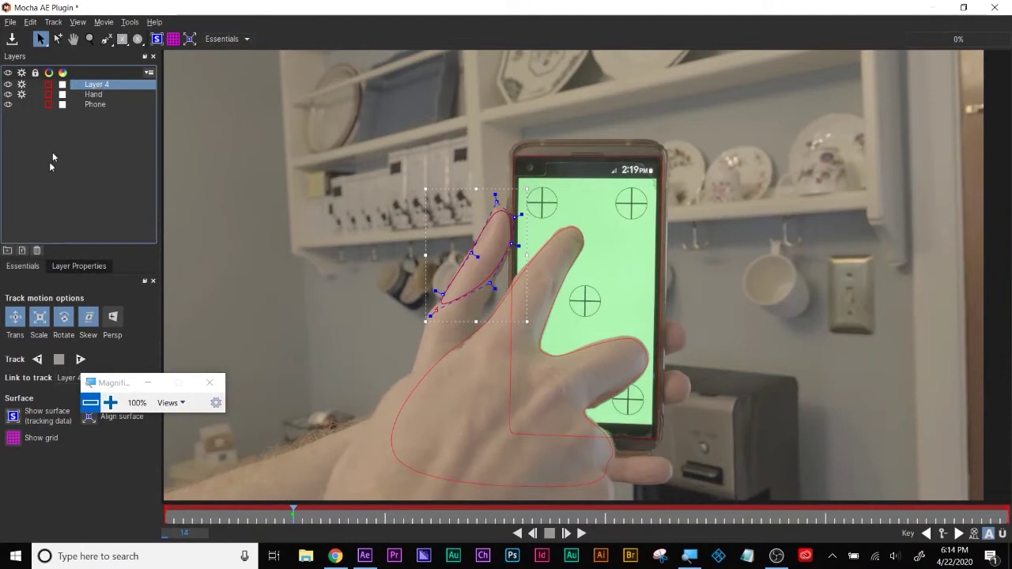
pyautogui.click(37, 250)
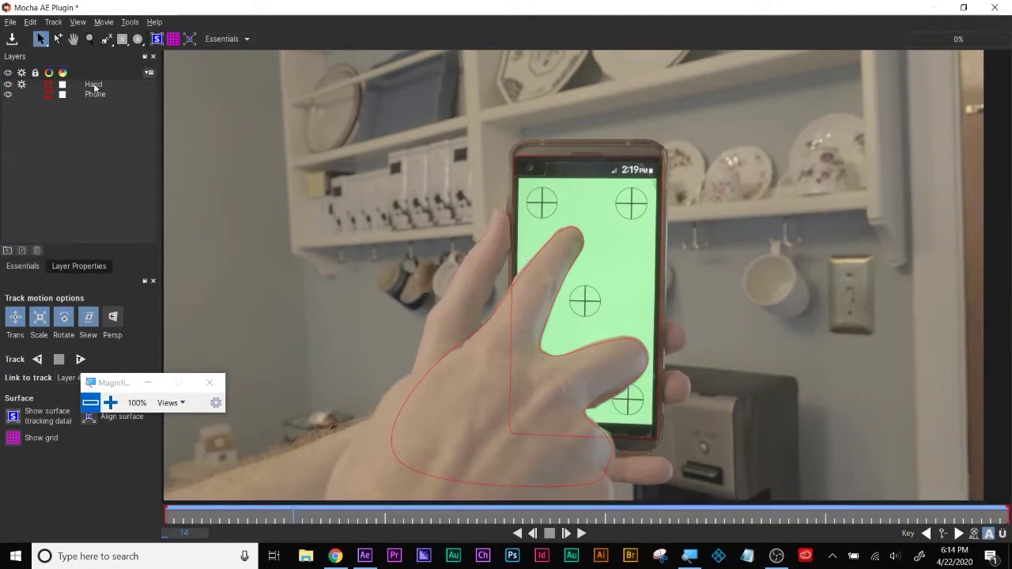
# Select the Hand layer and add a keyframe for its spline at frame 19
pyautogui.click(92, 84)
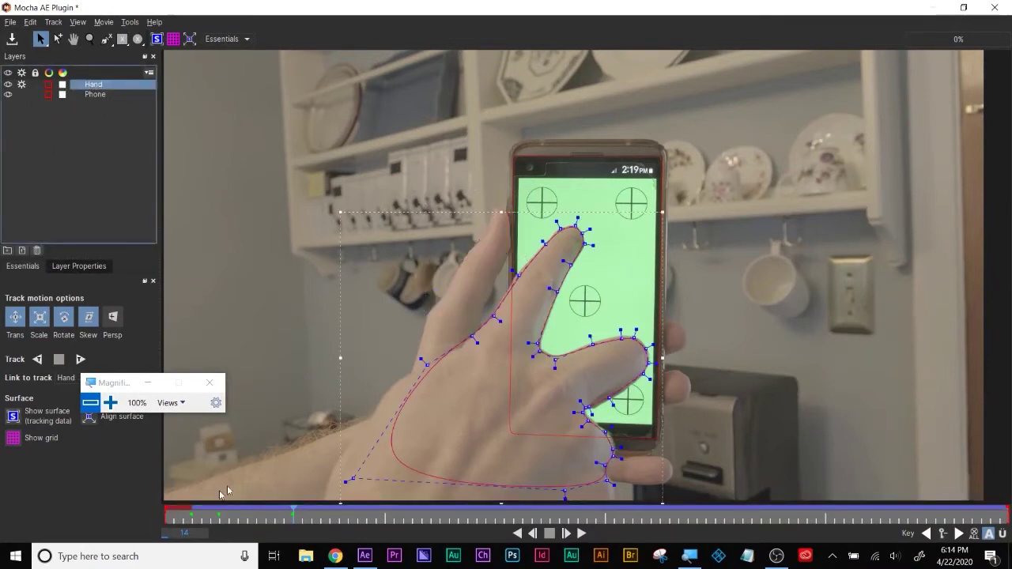
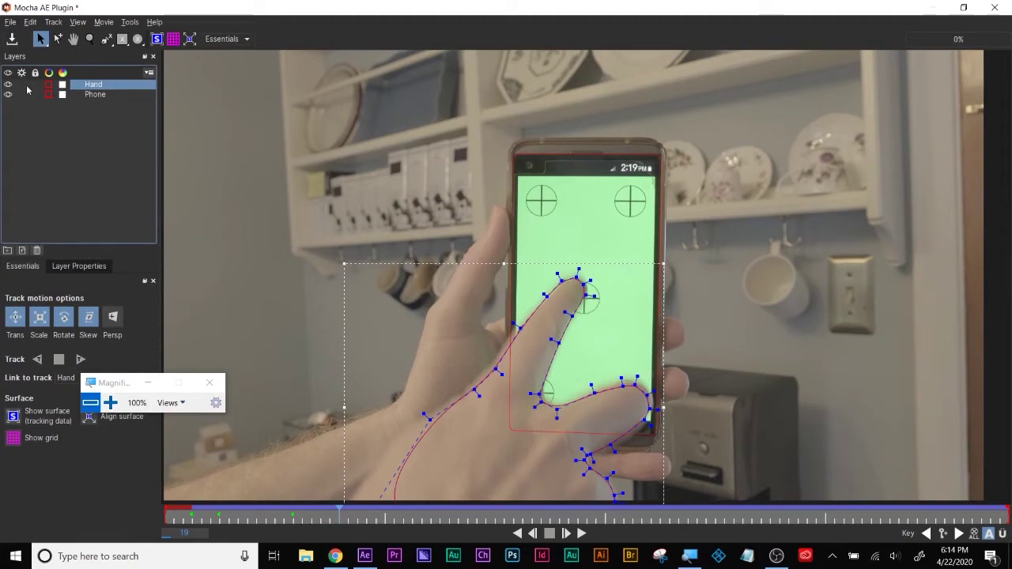
pyautogui.click(111, 403)
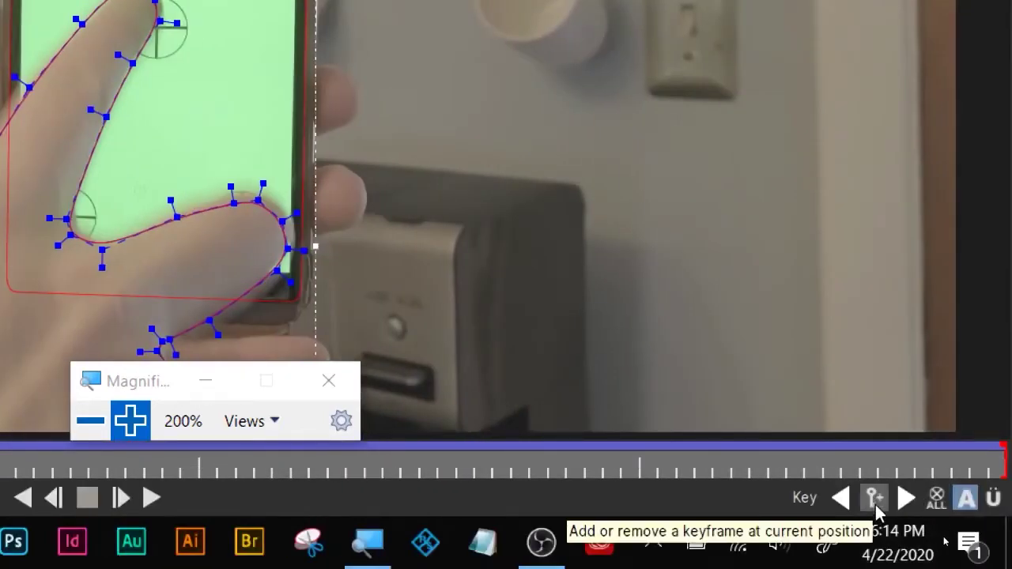
pyautogui.click(875, 510)
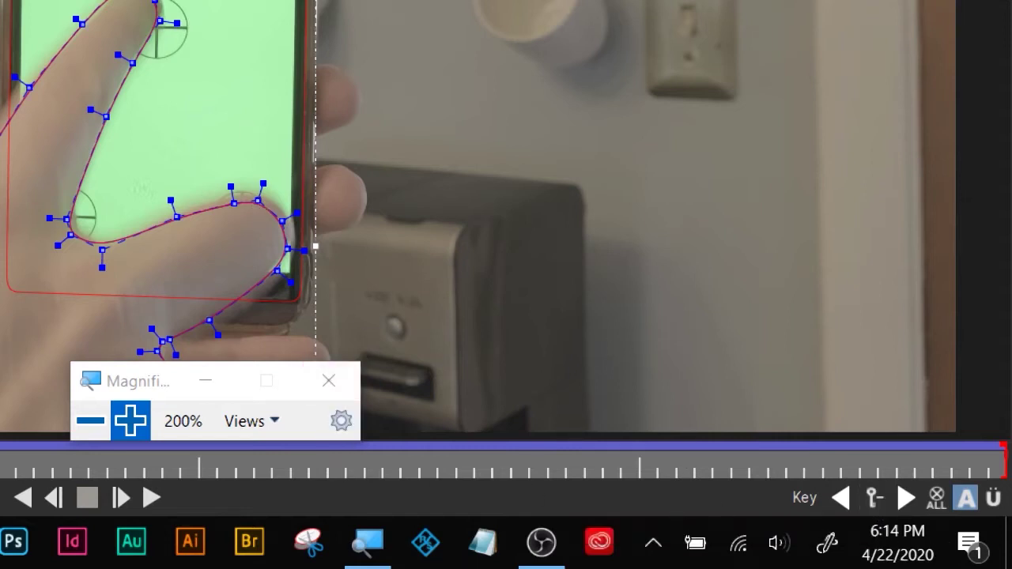
pyautogui.click(869, 496)
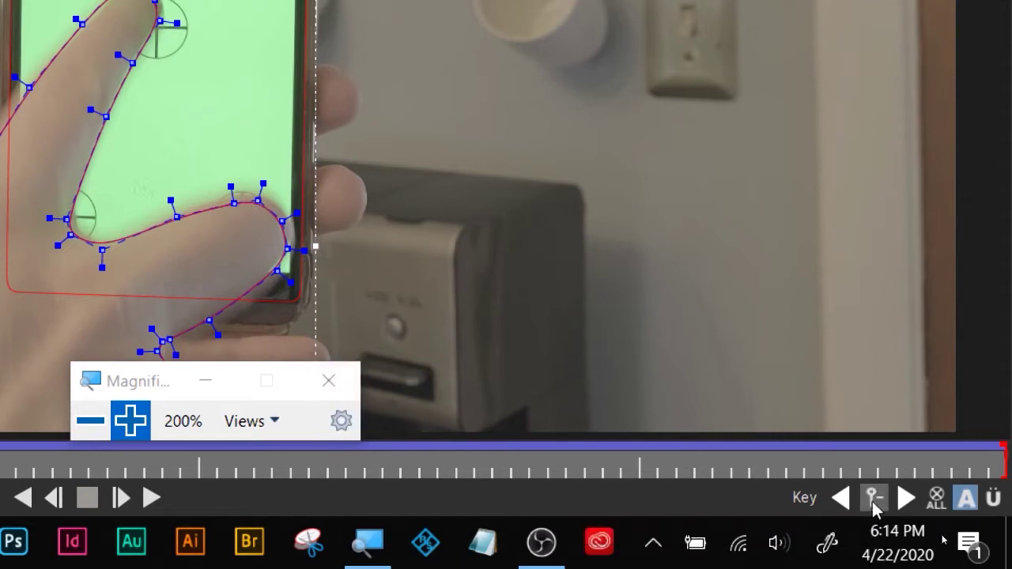
# Set the Hand layer's blend mode to Subtract in its layer properties
pyautogui.click(76, 433)
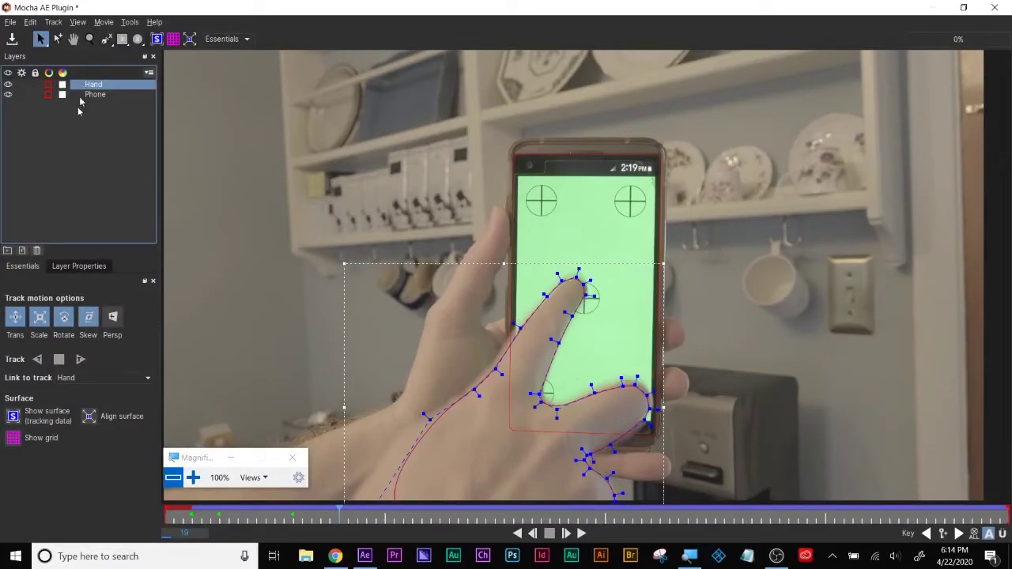
pyautogui.click(84, 269)
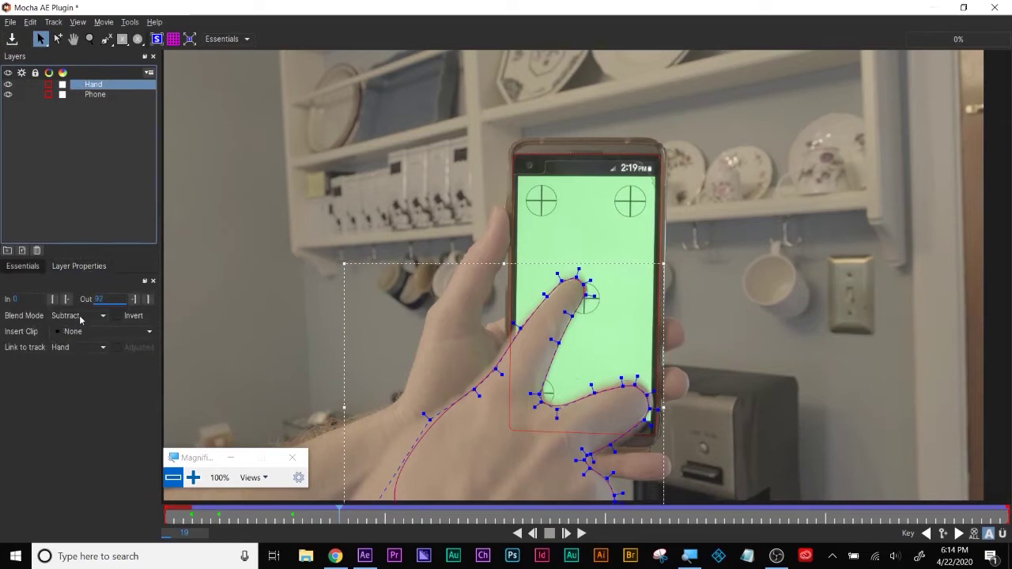
pyautogui.click(82, 320)
pyautogui.click(67, 337)
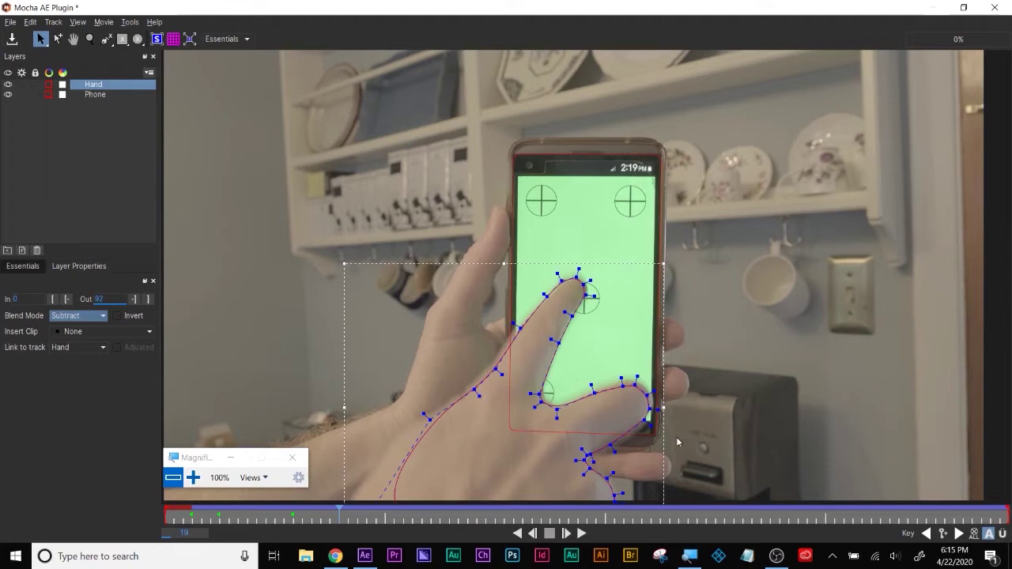
# Return to frame 0, hide the Hand and Phone layers and deselect all layers
pyautogui.click(606, 520)
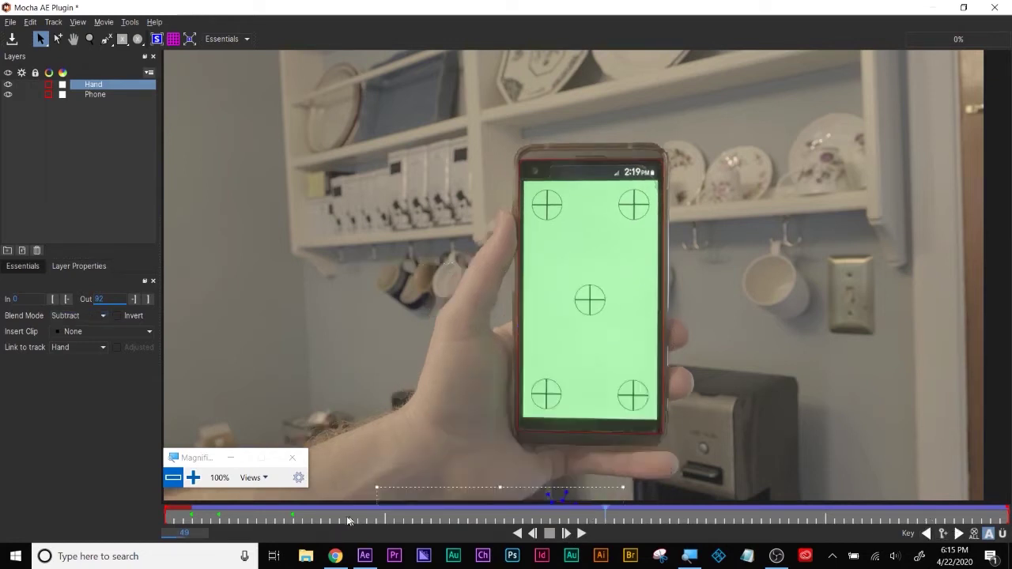
pyautogui.click(234, 520)
pyautogui.click(219, 518)
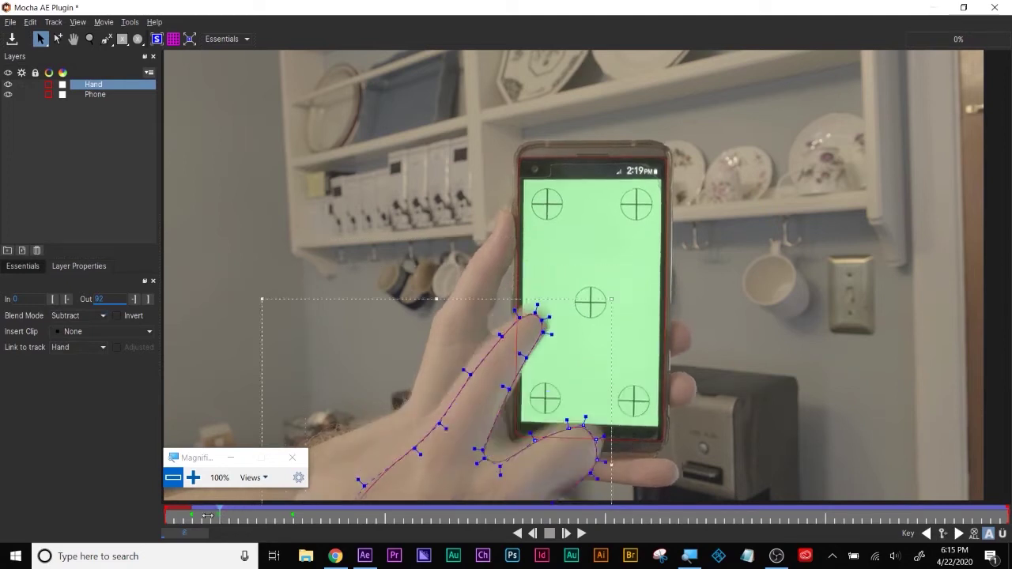
pyautogui.moveTo(207, 515); pyautogui.dragTo(168, 515)
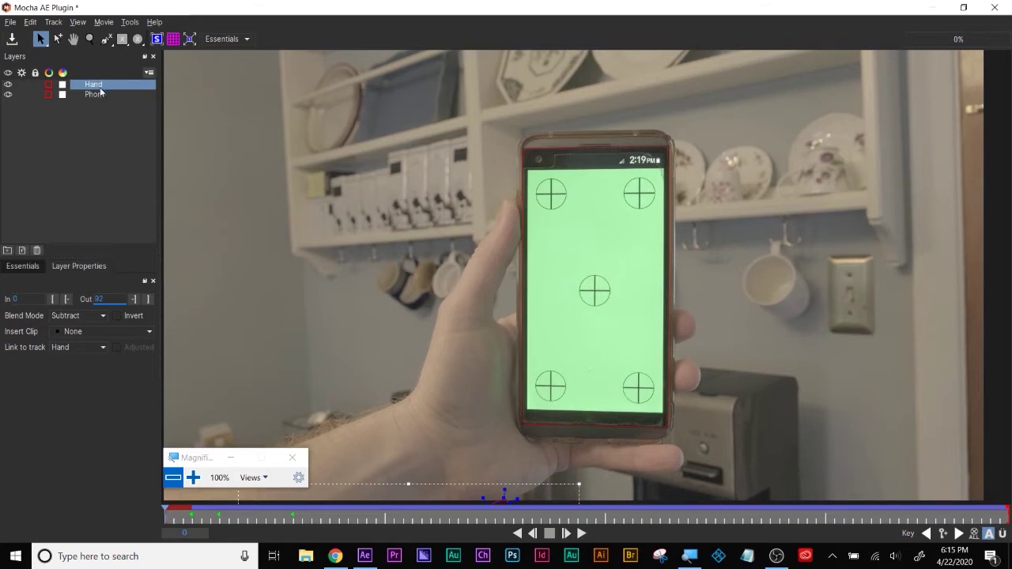
pyautogui.click(10, 92)
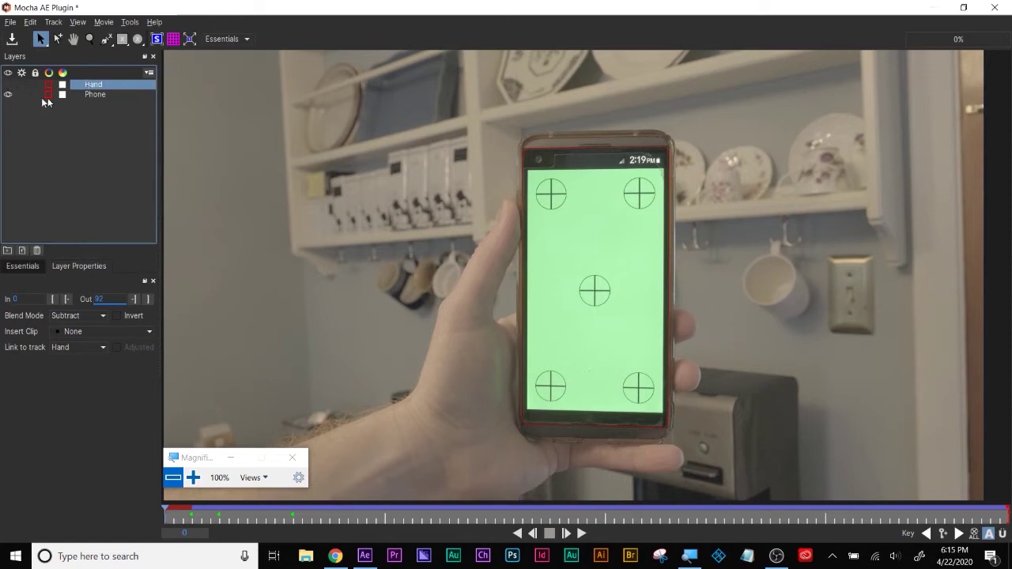
pyautogui.click(102, 95)
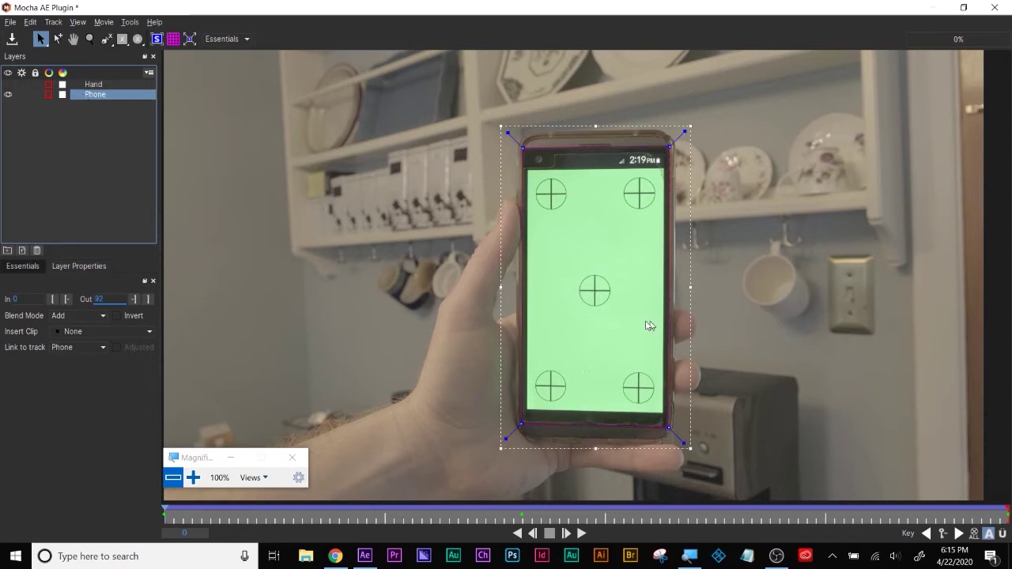
pyautogui.click(8, 94)
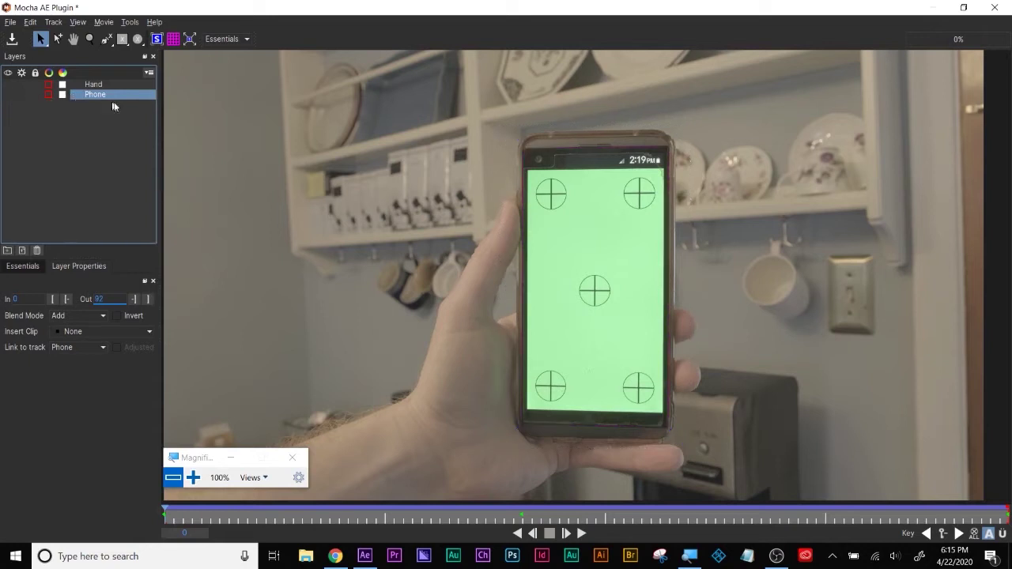
pyautogui.click(74, 170)
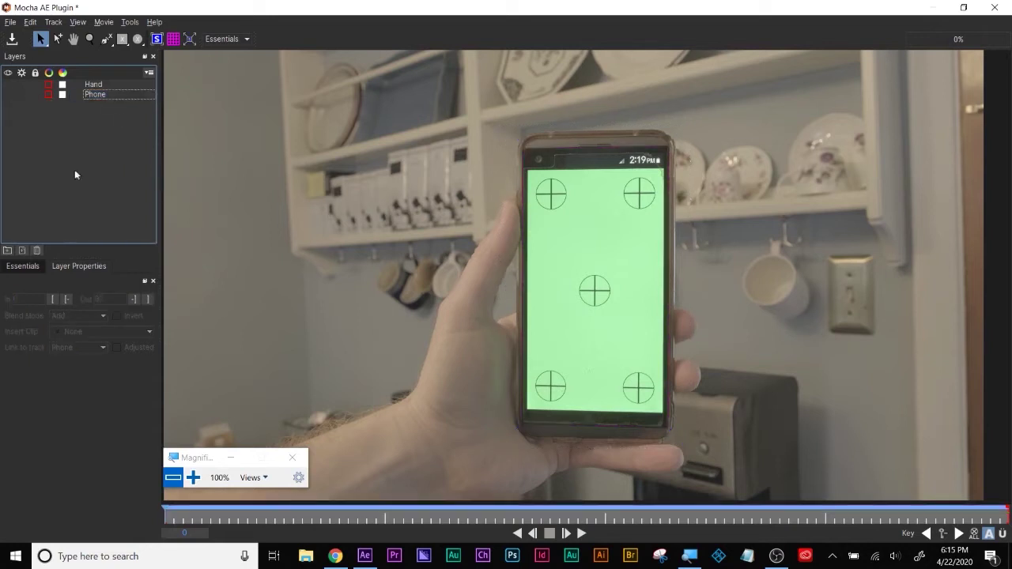
# Draw a closed four-point X-spline around the phone's display at frame 0, placing one point at each corner
pyautogui.click(106, 39)
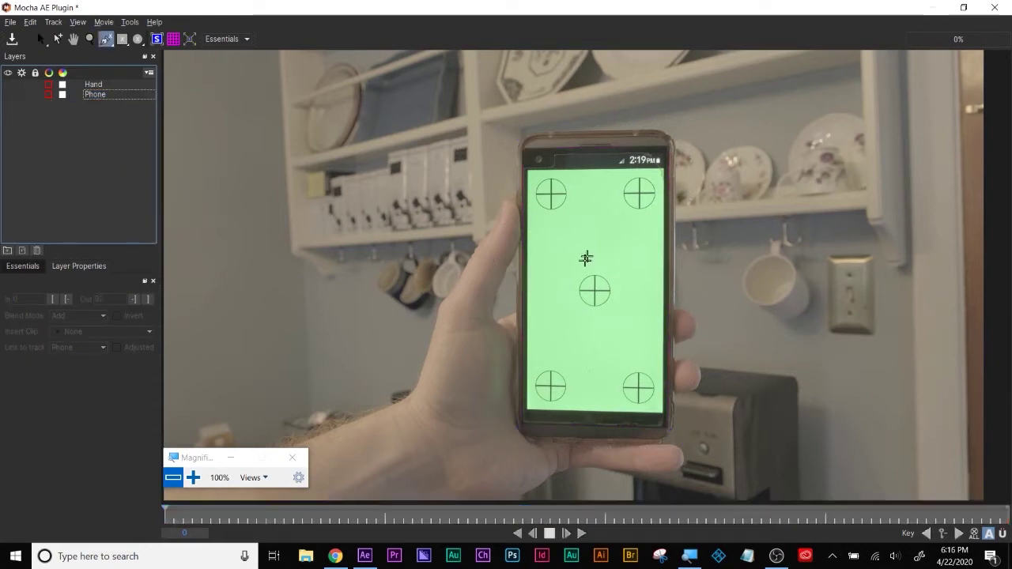
pyautogui.click(523, 147)
pyautogui.click(521, 422)
pyautogui.click(667, 427)
pyautogui.click(668, 147)
pyautogui.rightClick(590, 143)
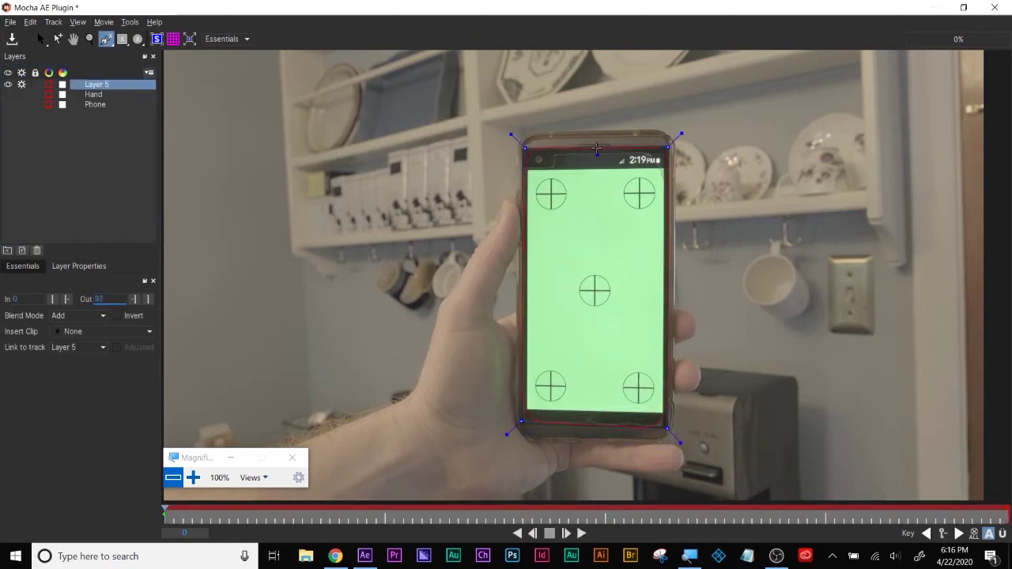
pyautogui.press('s')
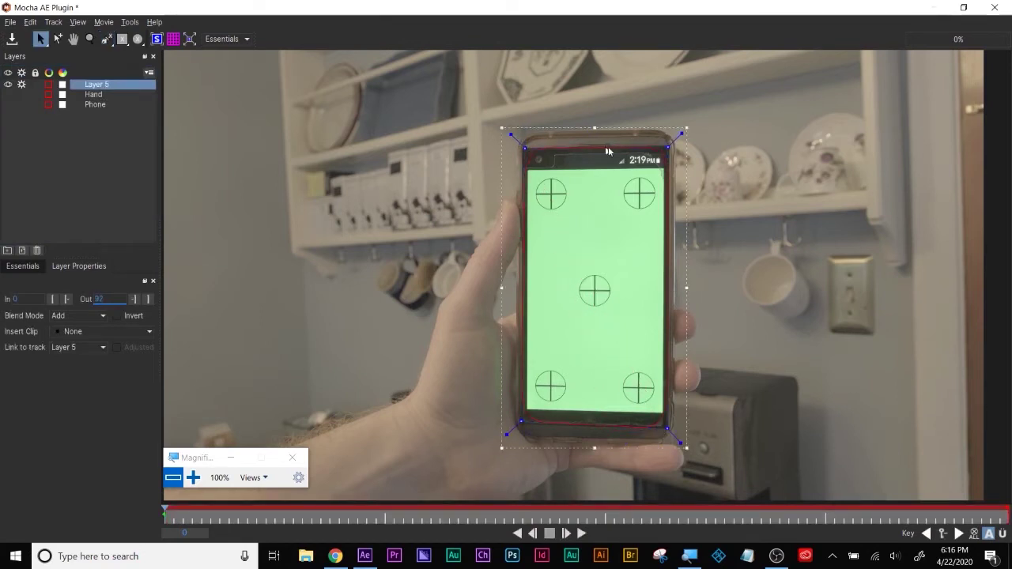
# Select all points of the new spline, sharpen its corners together and nudge the corner points onto the display's edges
pyautogui.moveTo(675, 139); pyautogui.dragTo(686, 132)
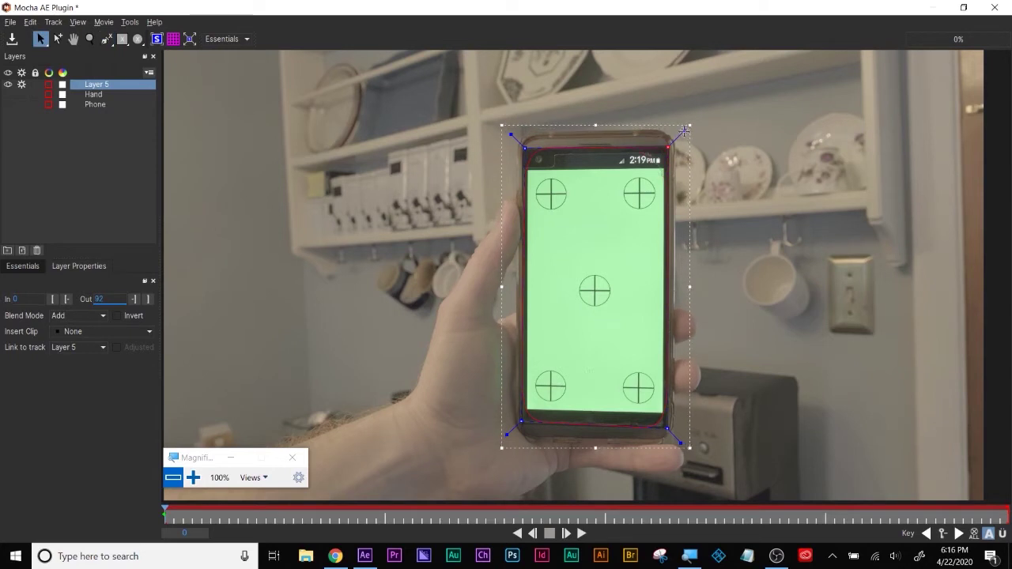
pyautogui.moveTo(684, 130); pyautogui.dragTo(682, 134)
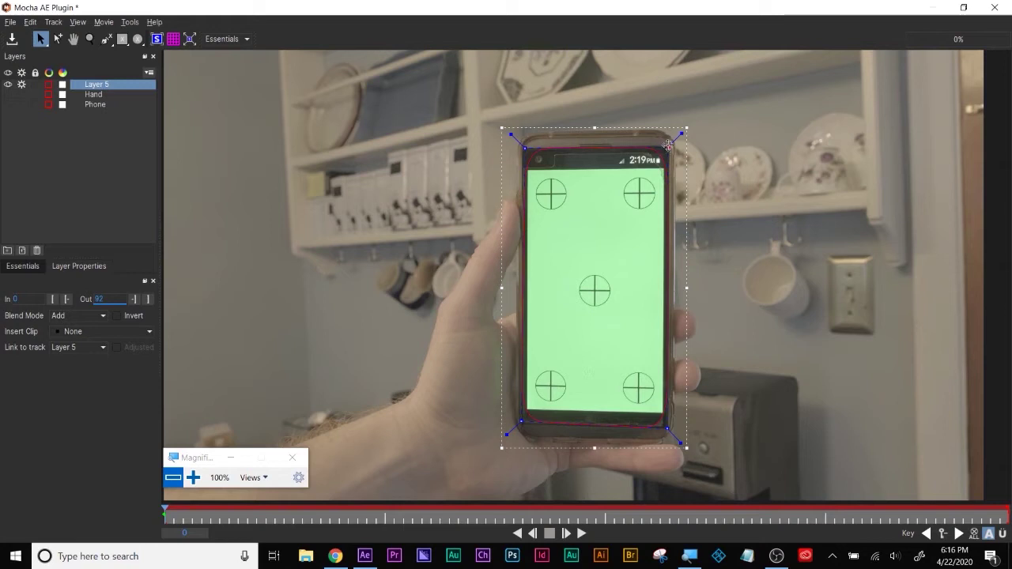
pyautogui.rightClick(668, 146)
pyautogui.moveTo(694, 166)
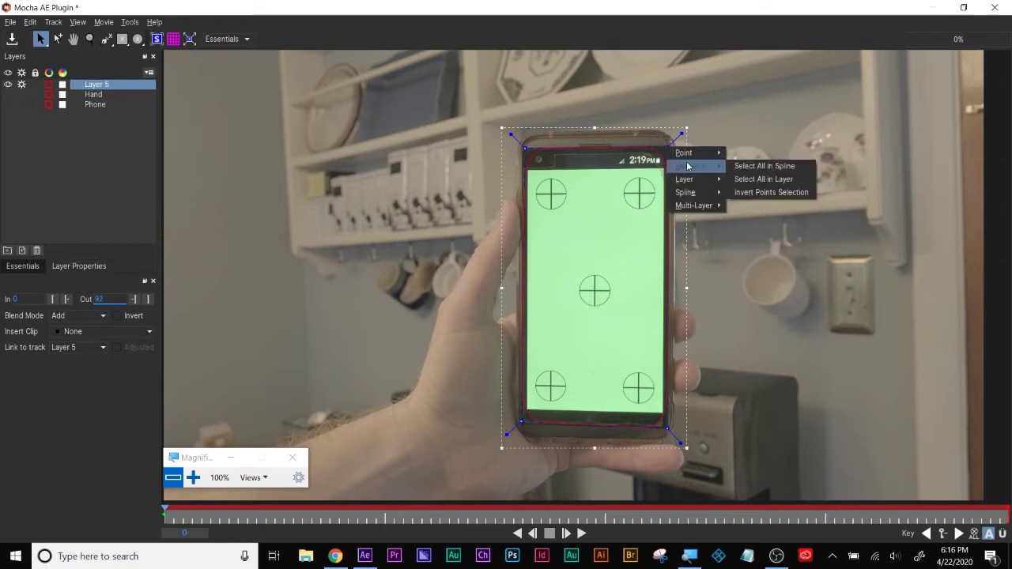
pyautogui.click(746, 169)
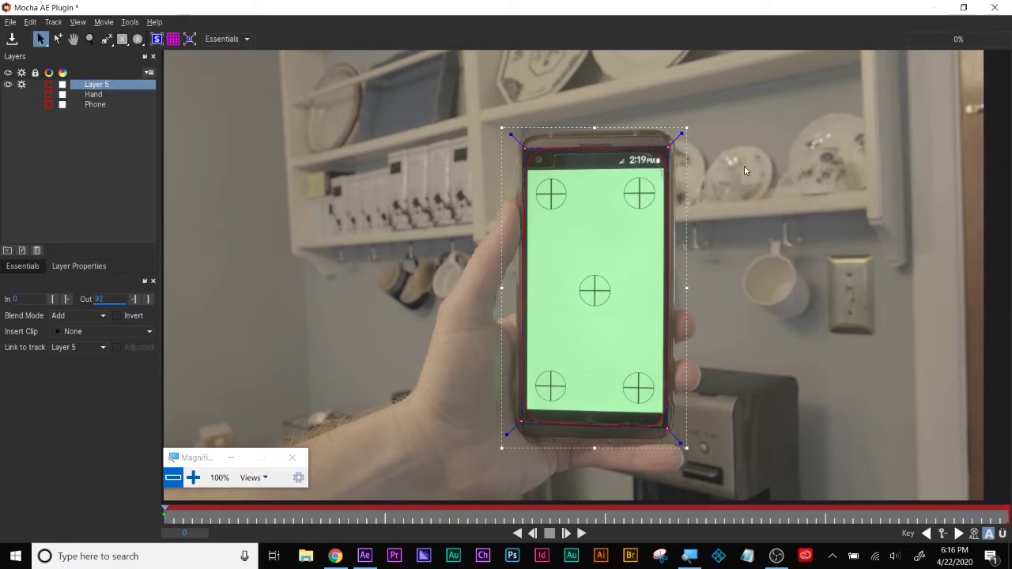
pyautogui.moveTo(680, 135); pyautogui.dragTo(684, 133)
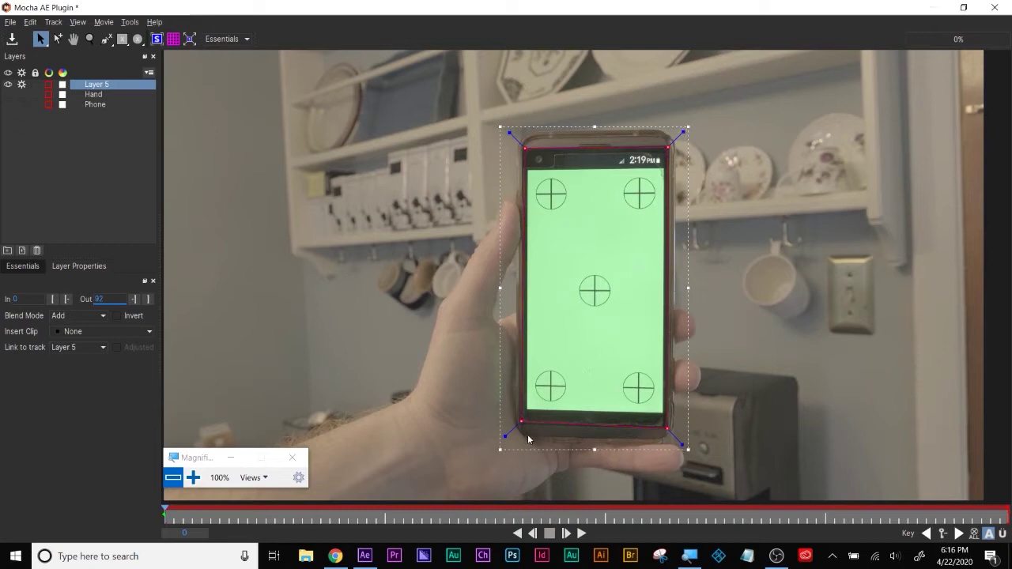
pyautogui.moveTo(519, 421); pyautogui.dragTo(521, 422)
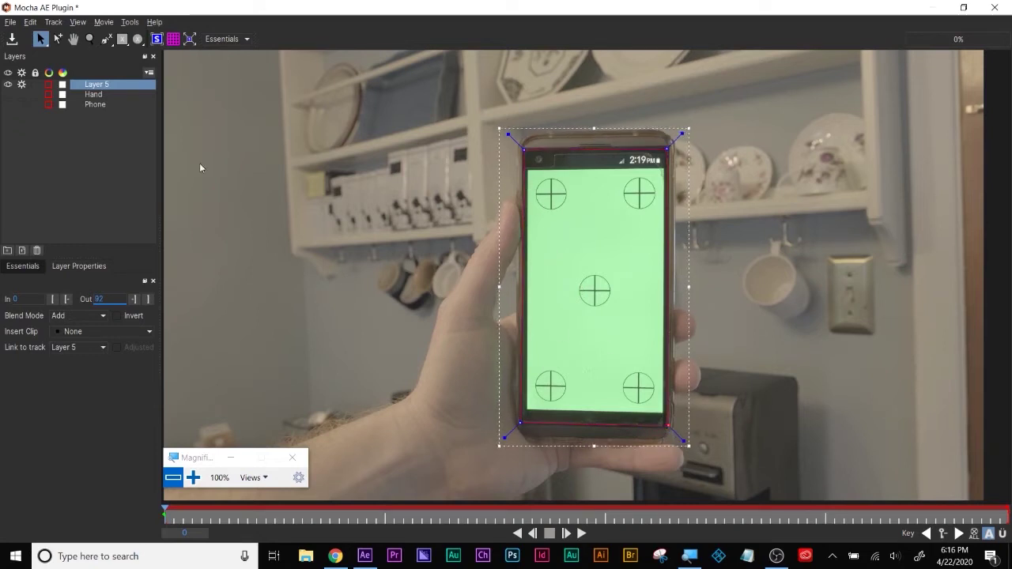
# Rename Layer 5 as "phone new"
pyautogui.doubleClick(98, 85)
pyautogui.write('phone new')
pyautogui.press('Return')
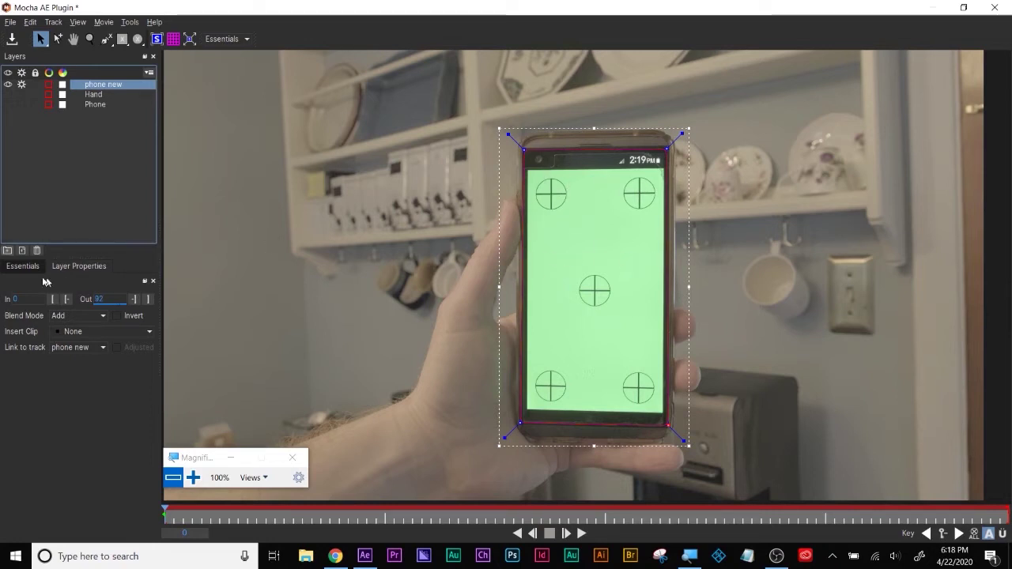
# Enable perspective motion tracking for the phone new layer and move it below the Hand layer in the stack
pyautogui.click(79, 265)
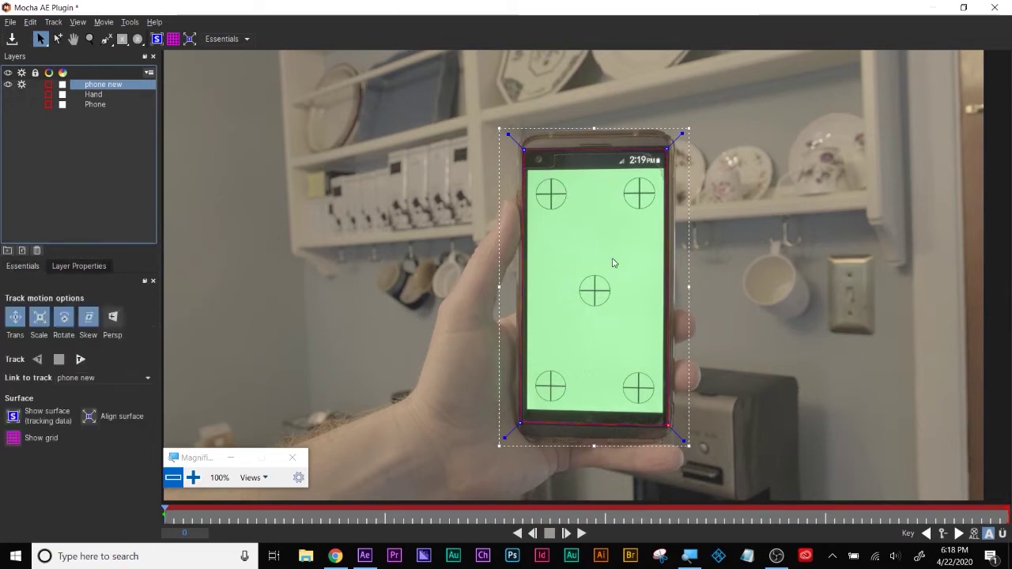
pyautogui.click(112, 317)
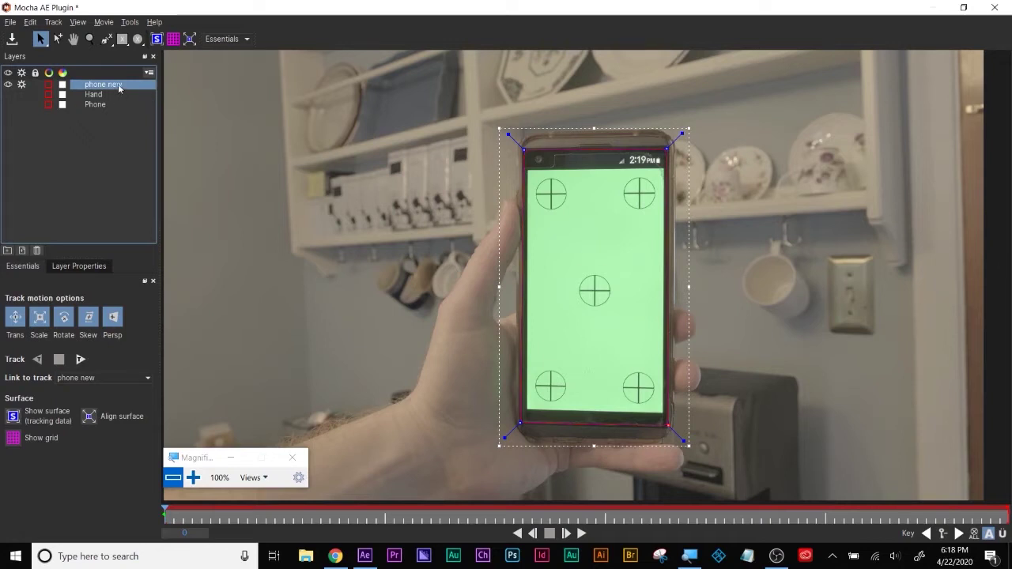
pyautogui.moveTo(108, 85)
pyautogui.mouseDown()
pyautogui.moveTo(106, 106)
pyautogui.moveTo(98, 95)
pyautogui.mouseUp()
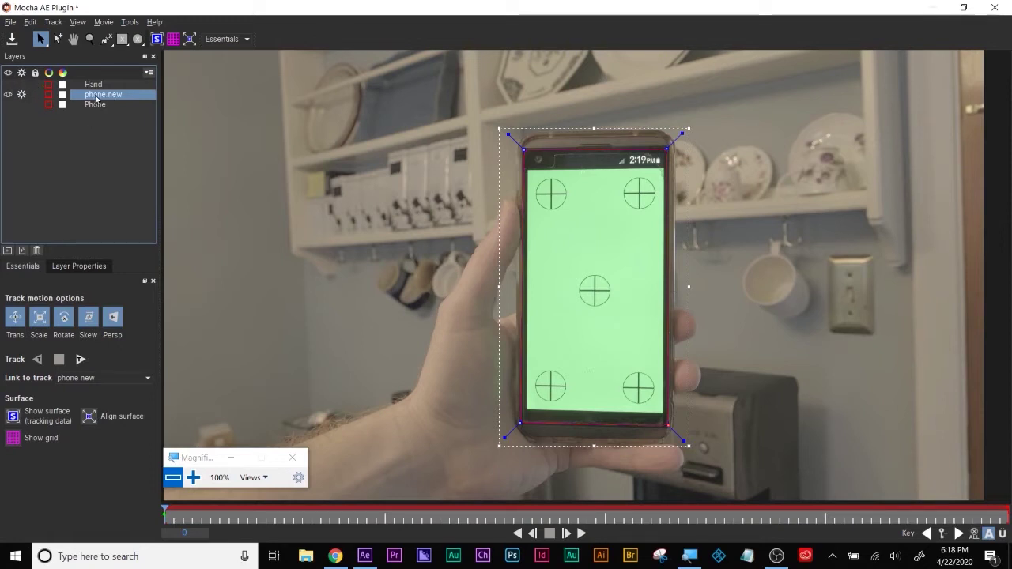
# Switch to the Classic workspace and turn on the layer matte overlay
pyautogui.press('super+plus')
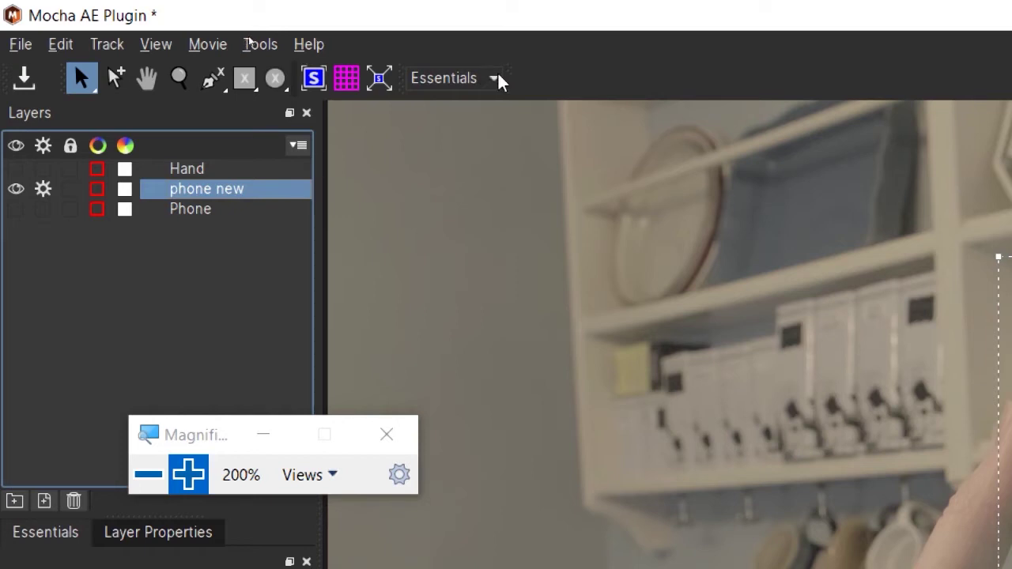
pyautogui.click(456, 83)
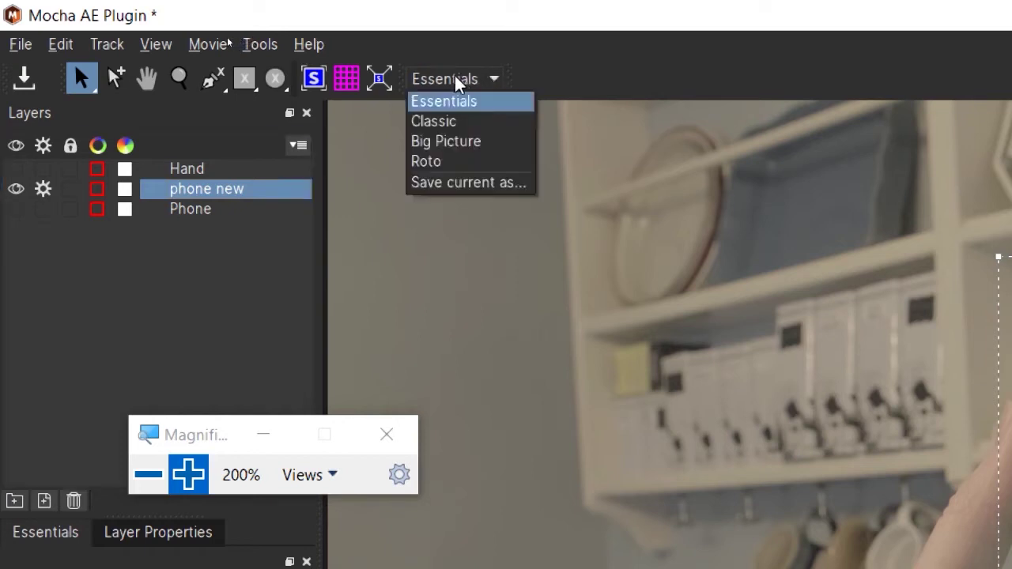
pyautogui.click(498, 126)
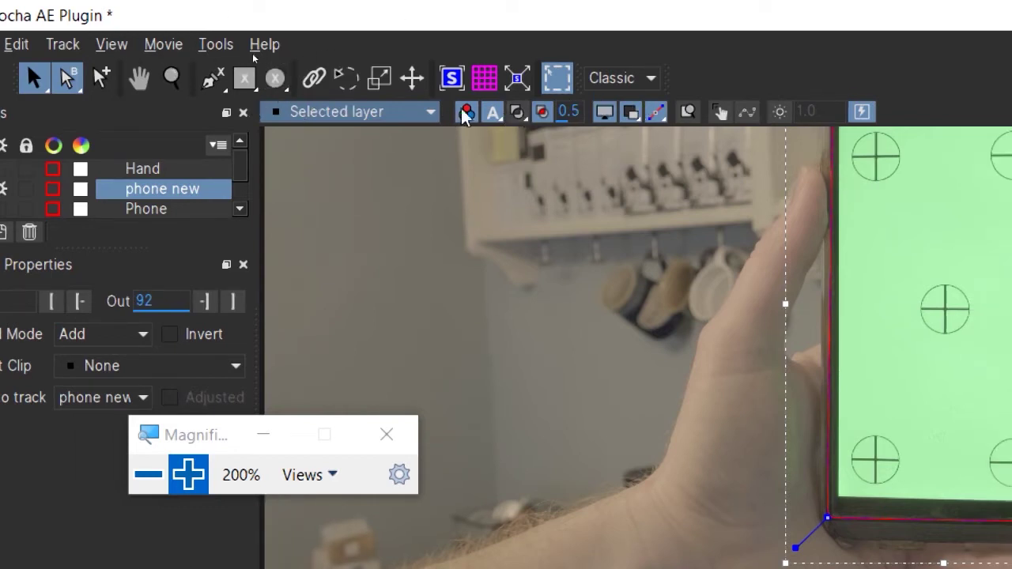
pyautogui.click(516, 113)
pyautogui.click(548, 138)
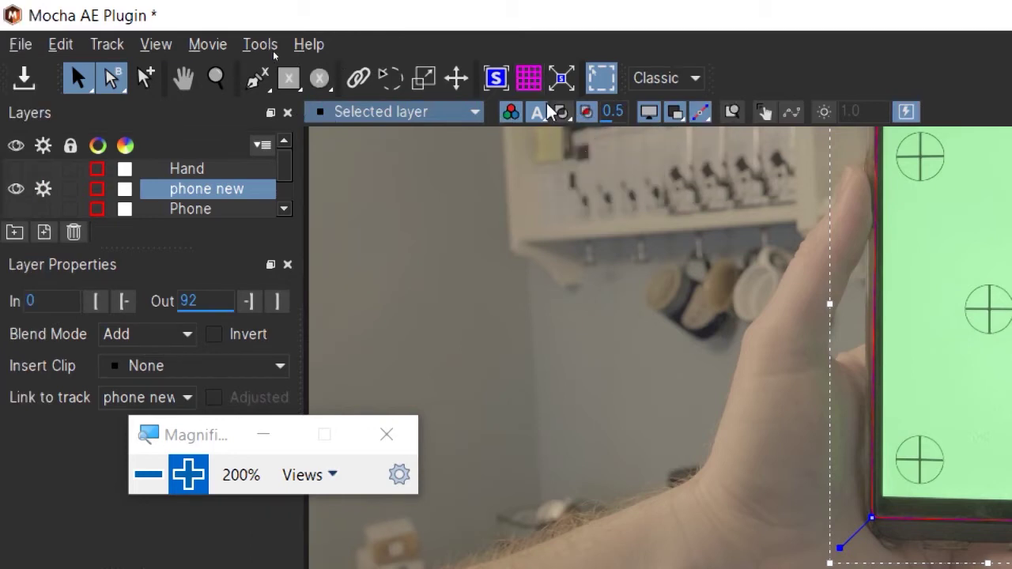
pyautogui.click(517, 113)
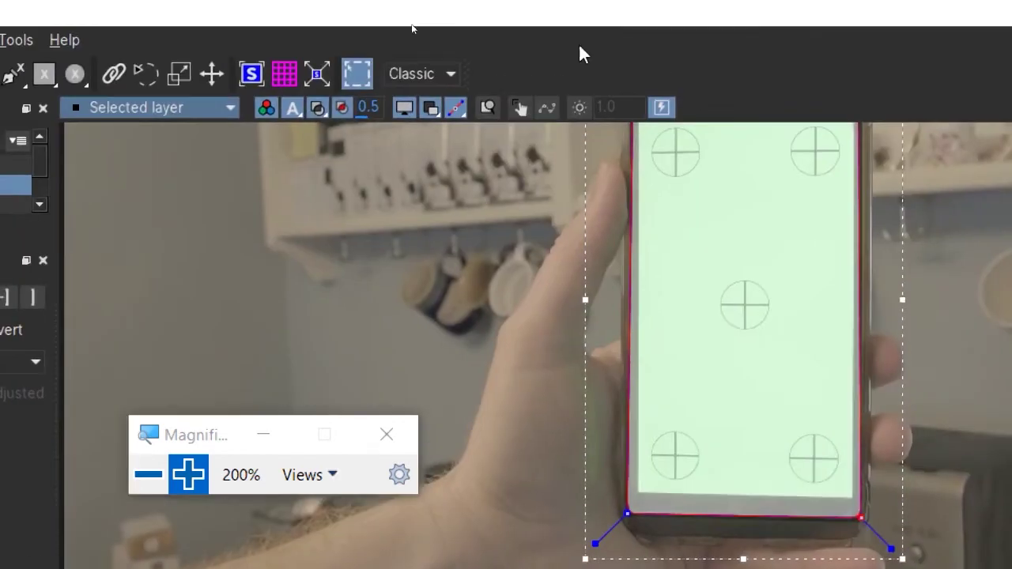
# Set the matte display to Selected mattes and toggle the overlay, leaving it on
pyautogui.click(319, 102)
pyautogui.click(320, 104)
pyautogui.click(319, 104)
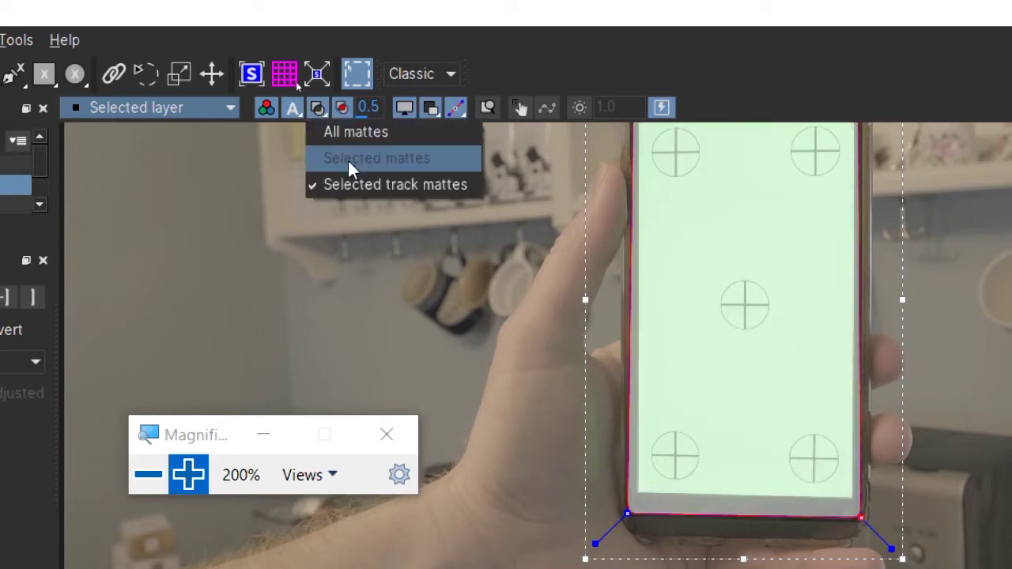
pyautogui.click(348, 157)
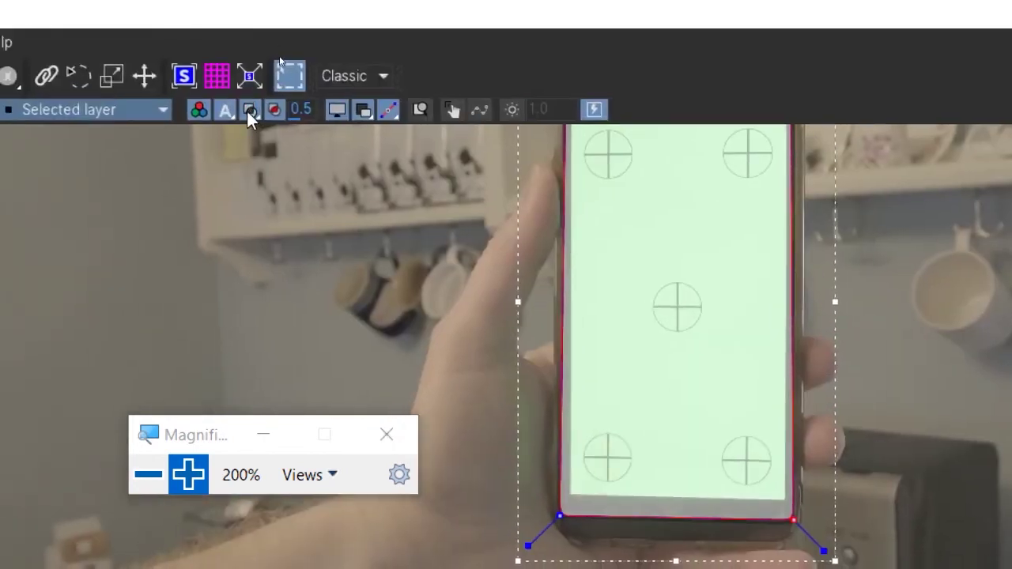
pyautogui.click(247, 111)
pyautogui.click(269, 159)
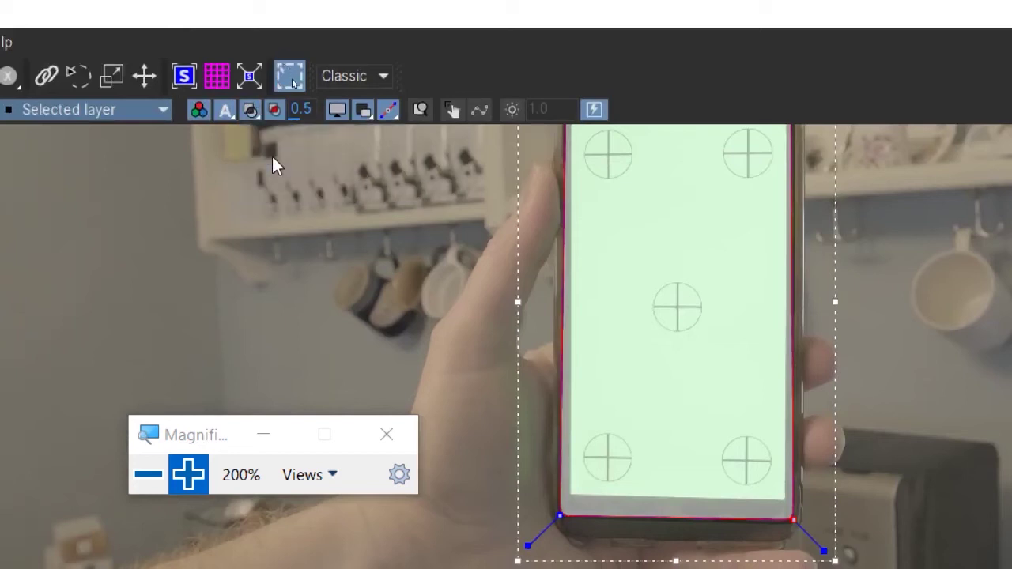
pyautogui.click(252, 112)
pyautogui.click(252, 113)
pyautogui.click(252, 112)
pyautogui.click(252, 112)
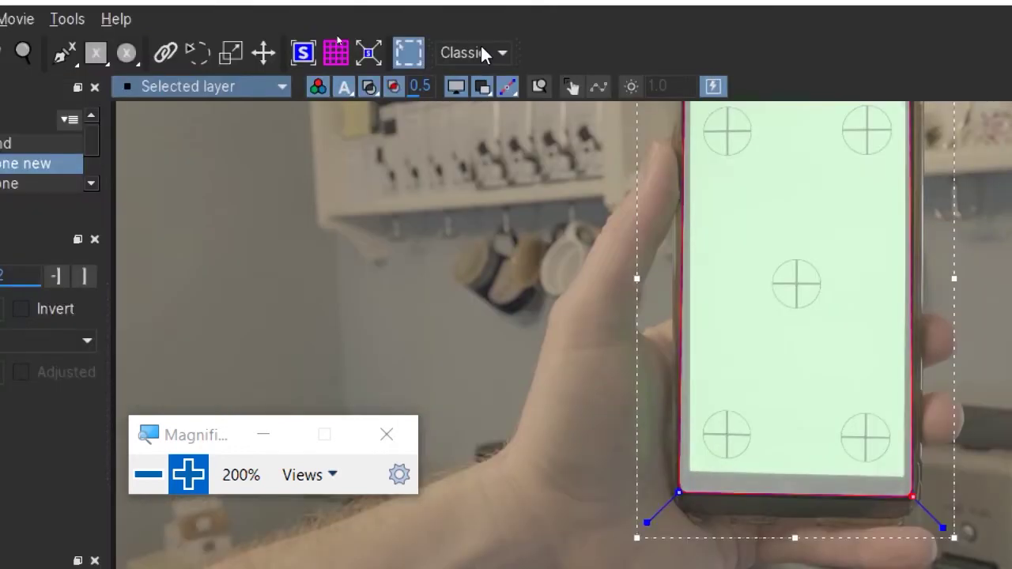
# Switch back to the Essentials workspace and return the screen magnification to 100%
pyautogui.click(294, 53)
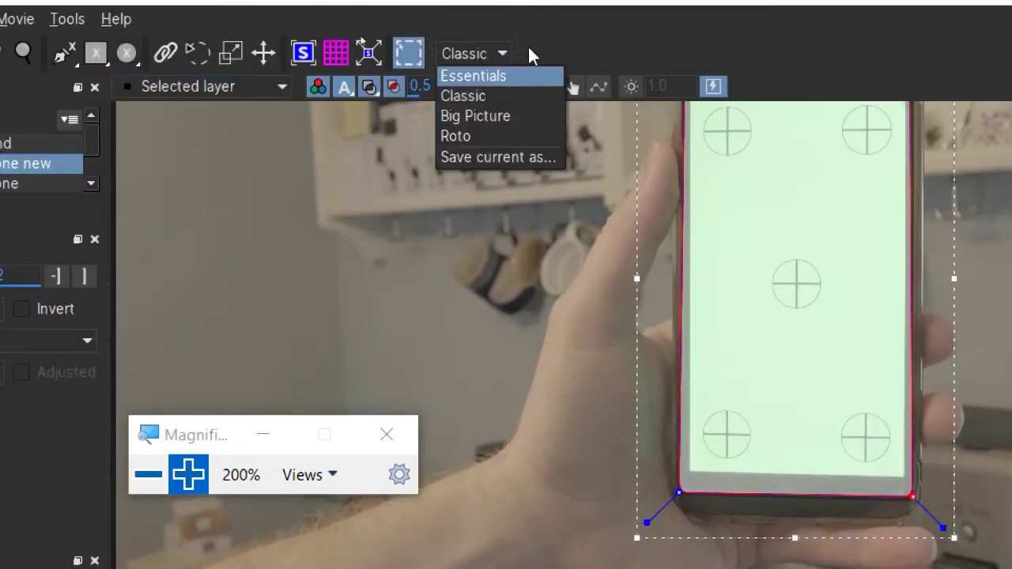
pyautogui.click(504, 54)
pyautogui.click(488, 52)
pyautogui.click(492, 79)
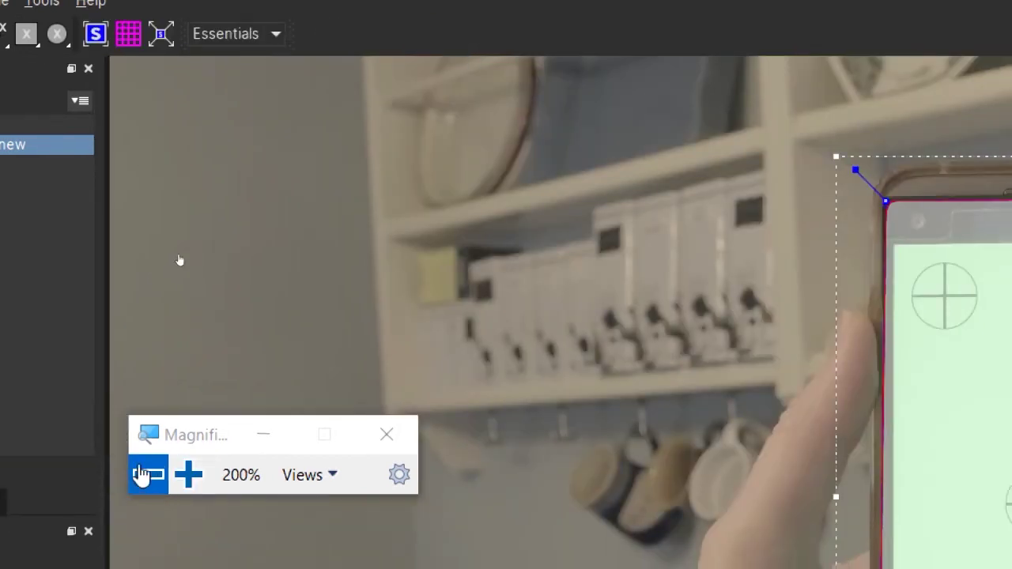
pyautogui.click(149, 474)
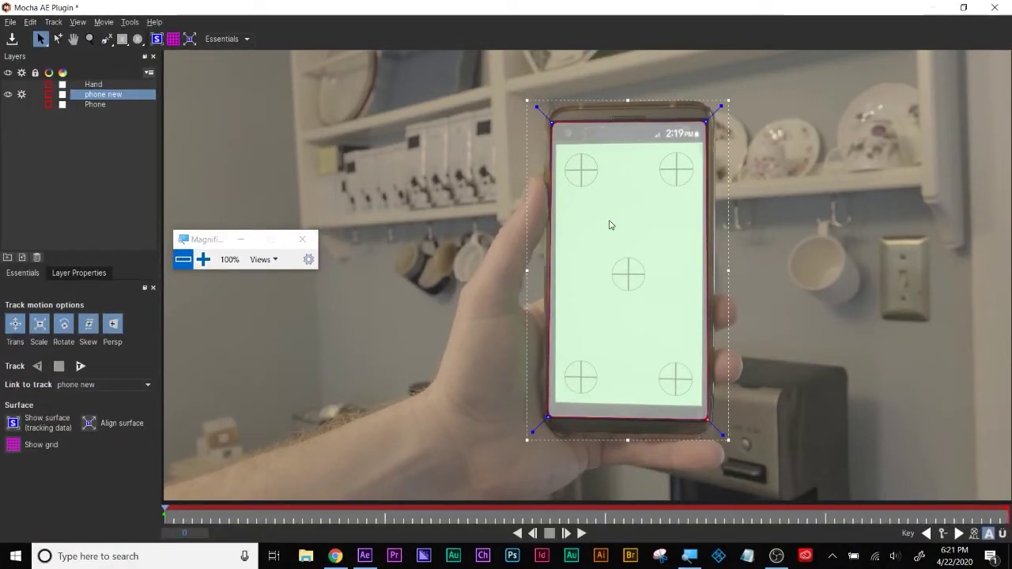
# Show the phone new layer's planar surface and move its four corners to the corners of the phone's green display area
pyautogui.click(203, 259)
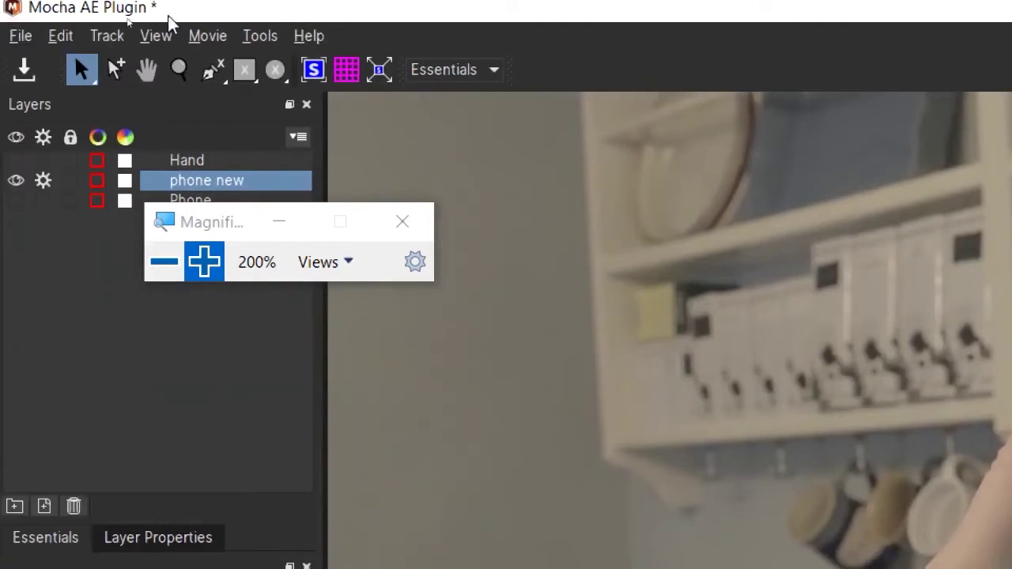
pyautogui.click(313, 70)
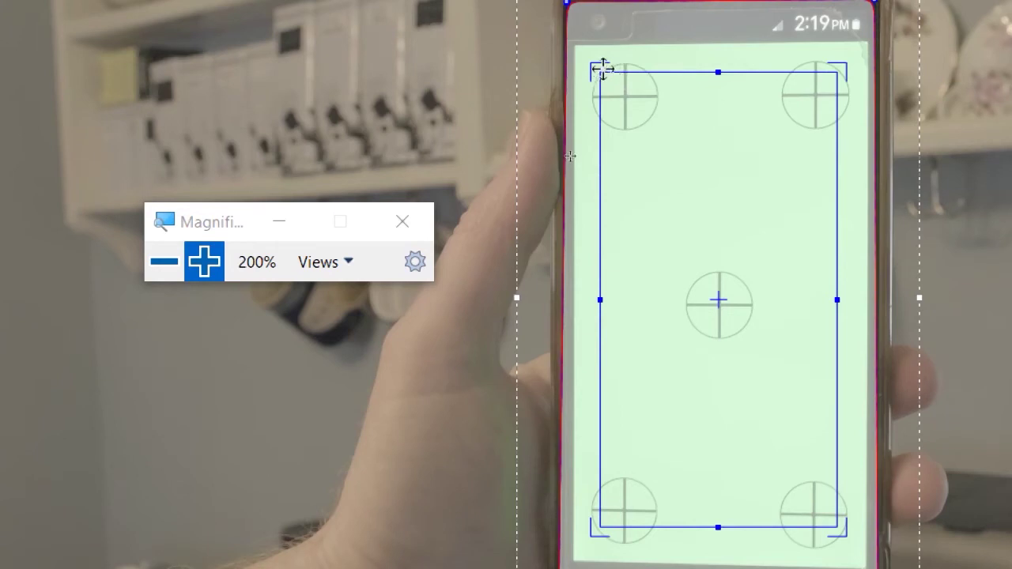
pyautogui.moveTo(602, 69); pyautogui.dragTo(578, 43)
pyautogui.moveTo(837, 70); pyautogui.dragTo(869, 38)
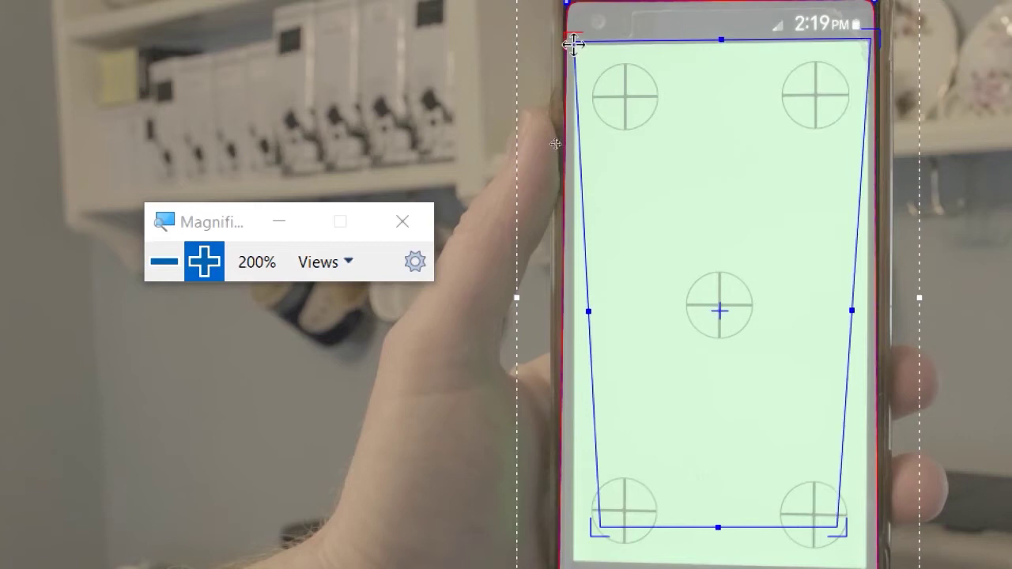
pyautogui.moveTo(870, 39); pyautogui.dragTo(871, 42)
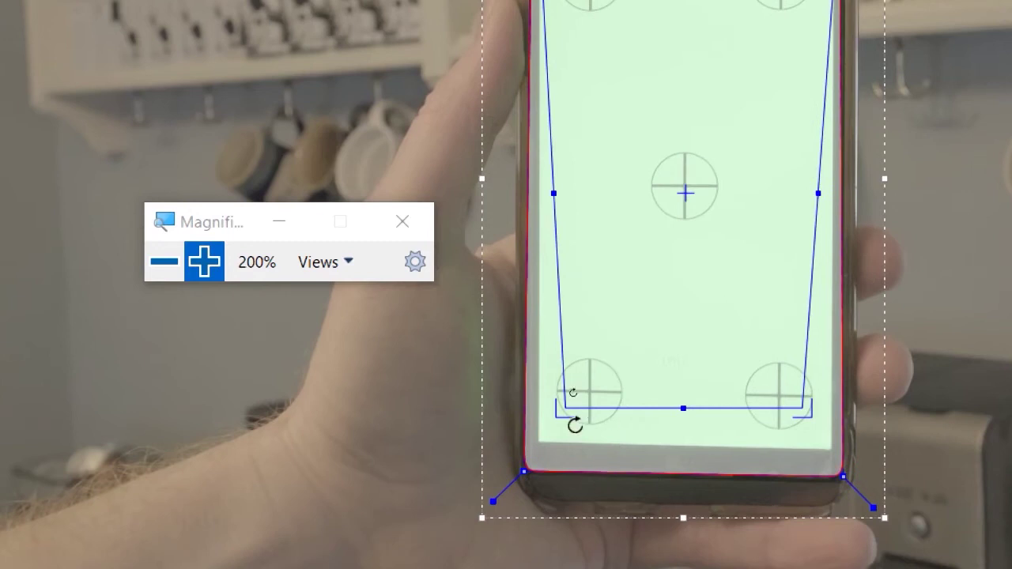
pyautogui.moveTo(564, 408); pyautogui.dragTo(535, 448)
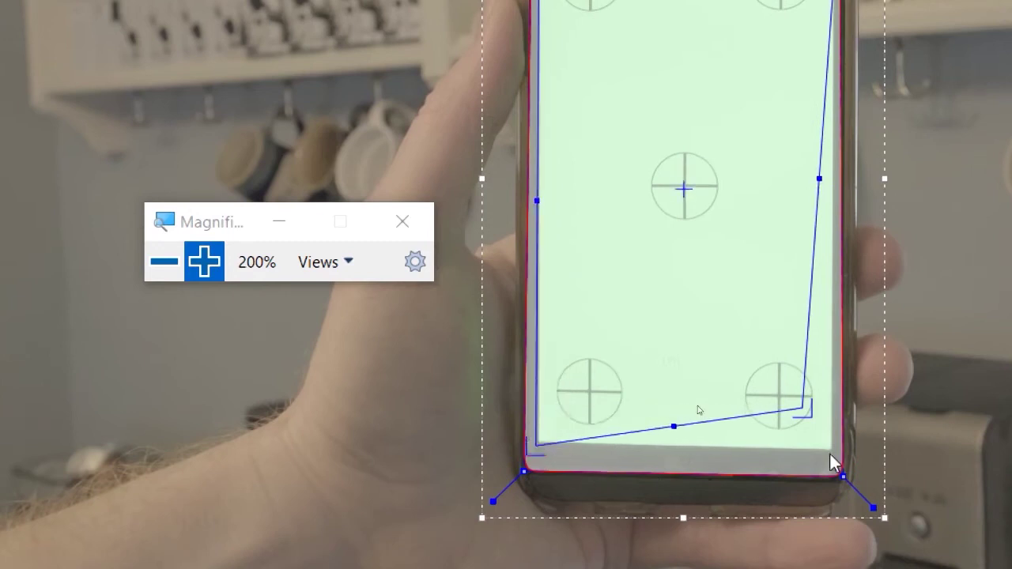
pyautogui.moveTo(797, 404); pyautogui.dragTo(830, 448)
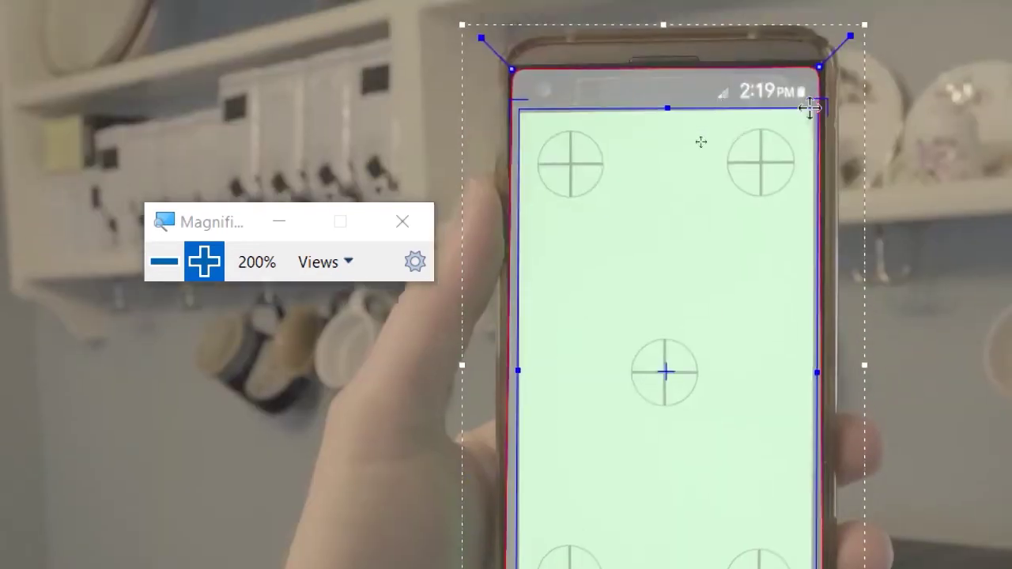
# Fine-tune the planar surface's two upper corners so they meet the top corners of the phone's green display area
pyautogui.moveTo(808, 106); pyautogui.dragTo(818, 108)
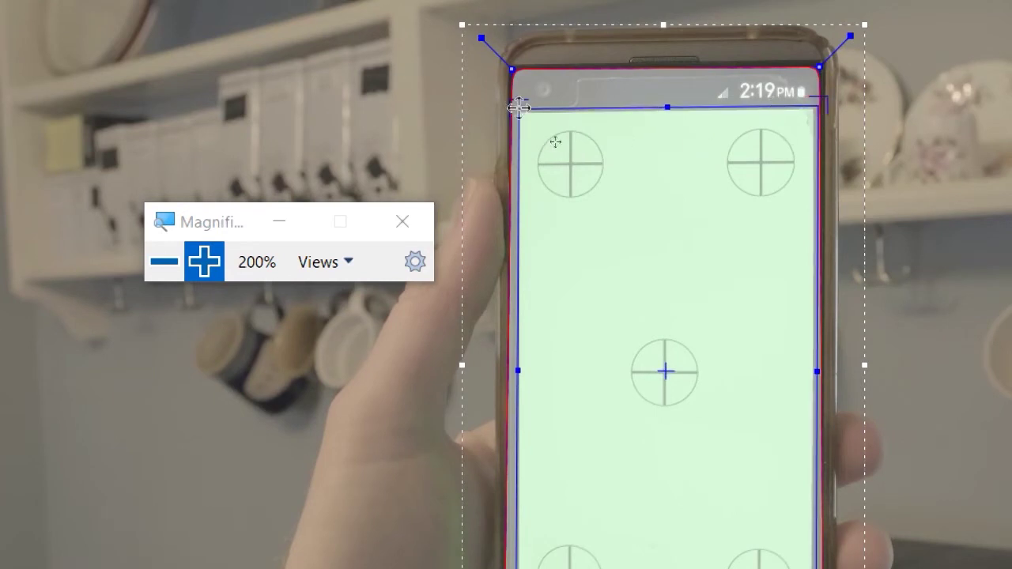
pyautogui.moveTo(519, 111); pyautogui.dragTo(517, 108)
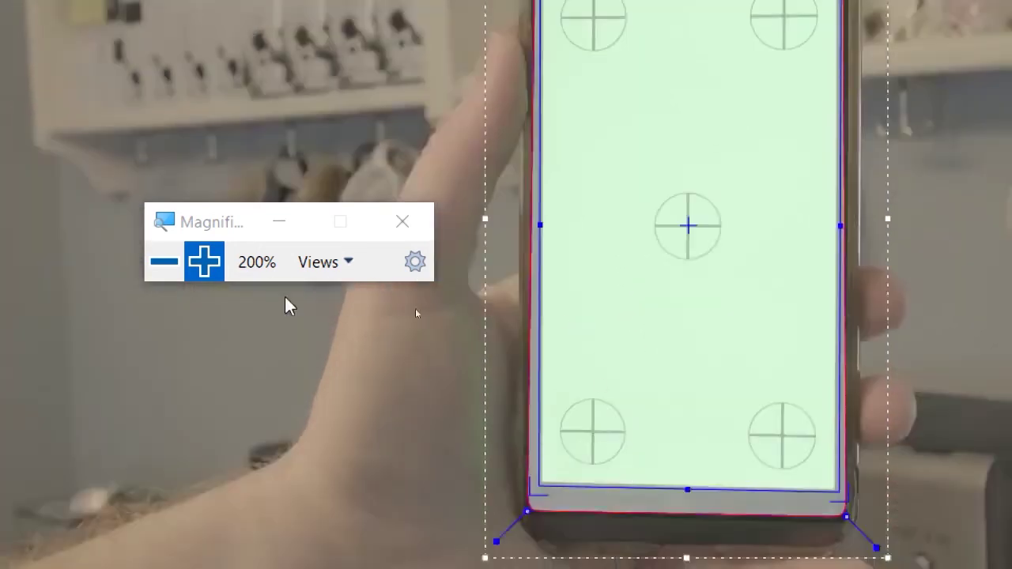
pyautogui.click(164, 261)
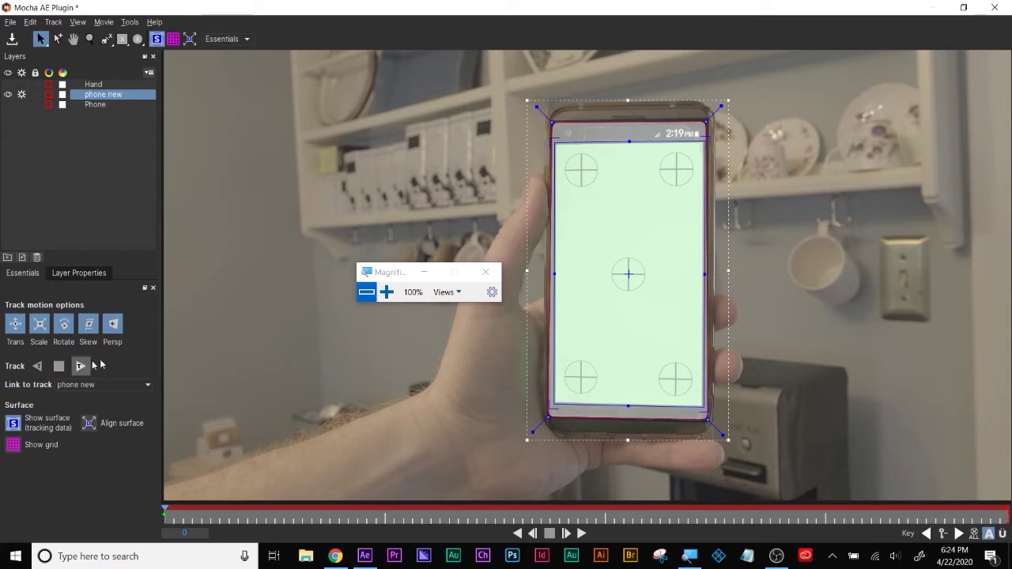
# Track the phone new layer forward for the first few frames, stop the tracking and return to frame 0
pyautogui.click(386, 292)
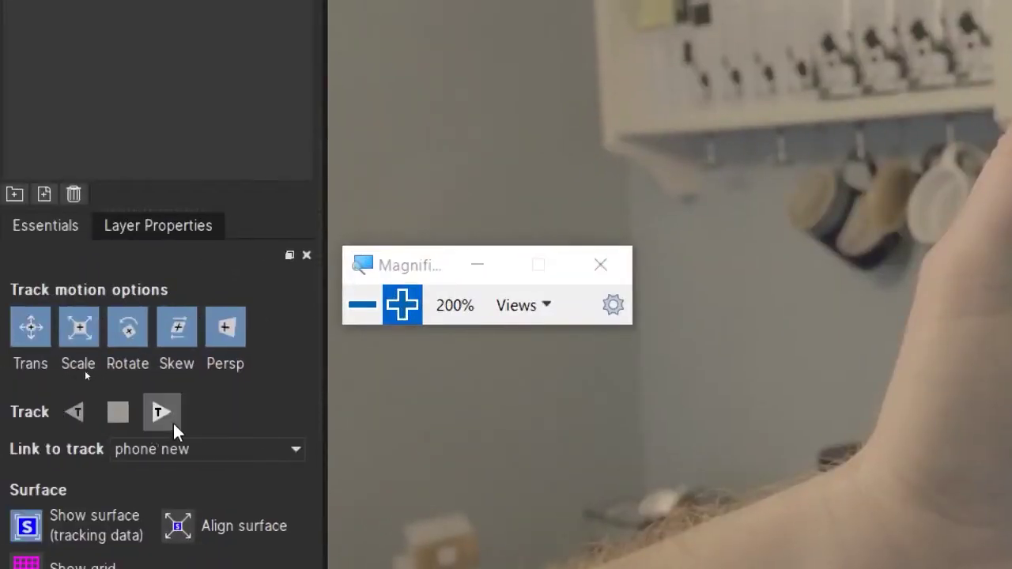
pyautogui.click(172, 421)
pyautogui.click(355, 301)
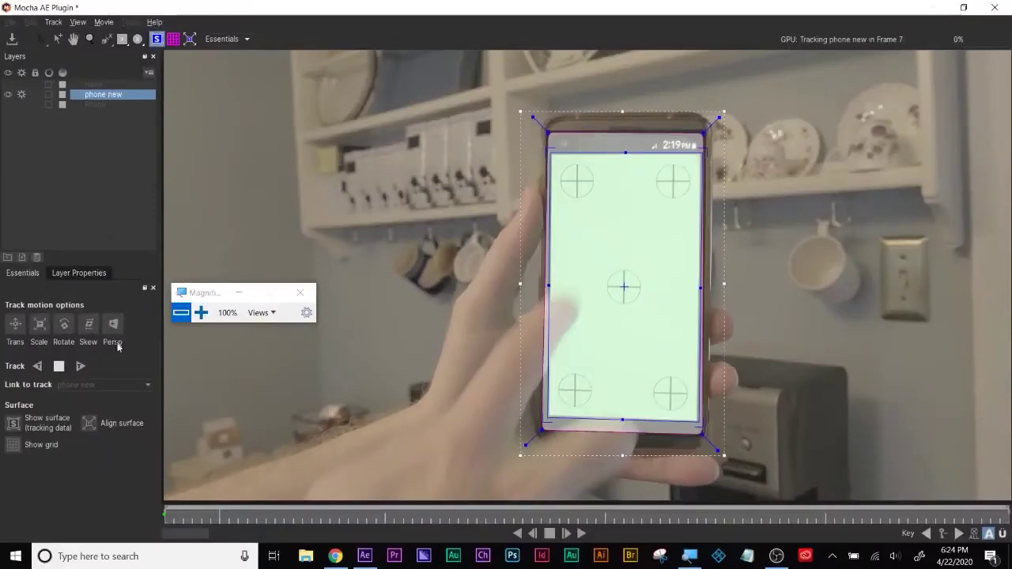
pyautogui.click(59, 366)
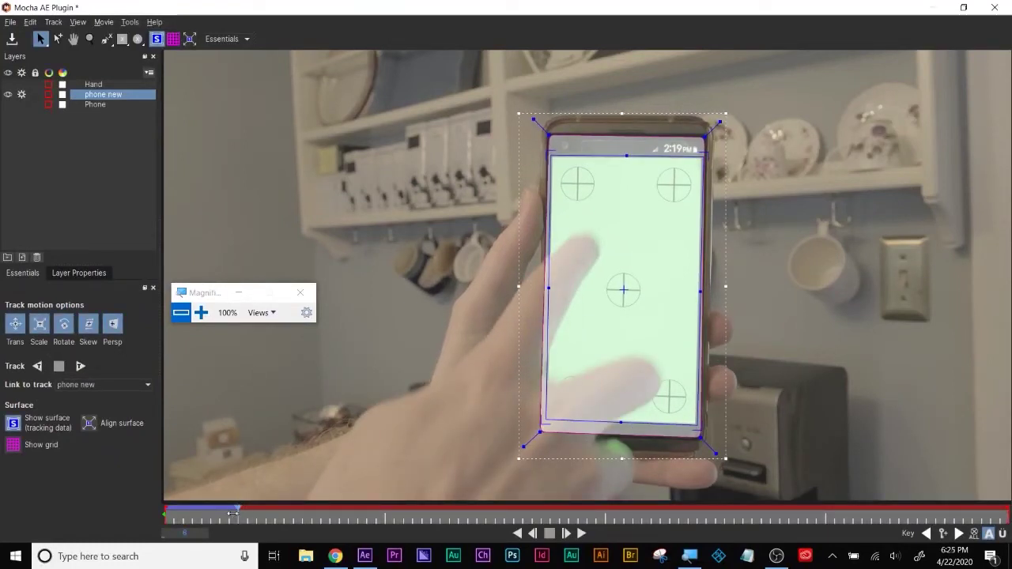
pyautogui.moveTo(233, 514); pyautogui.dragTo(165, 514)
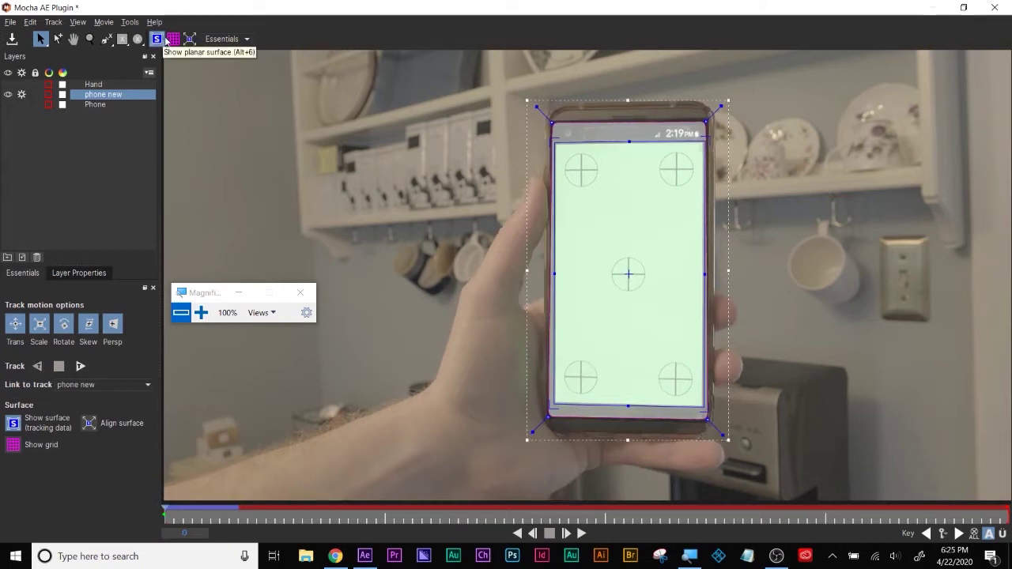
# Show the tracking grid and fine-tune the planar surface's two lower corners against the bottom of the green display area
pyautogui.click(174, 40)
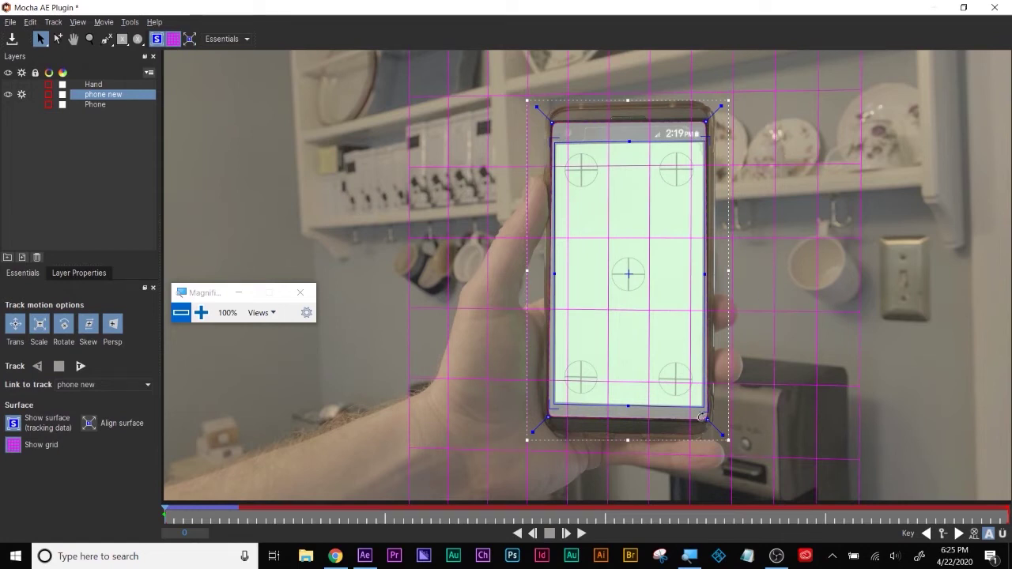
pyautogui.moveTo(701, 406)
pyautogui.mouseDown()
pyautogui.moveTo(666, 368)
pyautogui.moveTo(701, 408)
pyautogui.mouseUp()
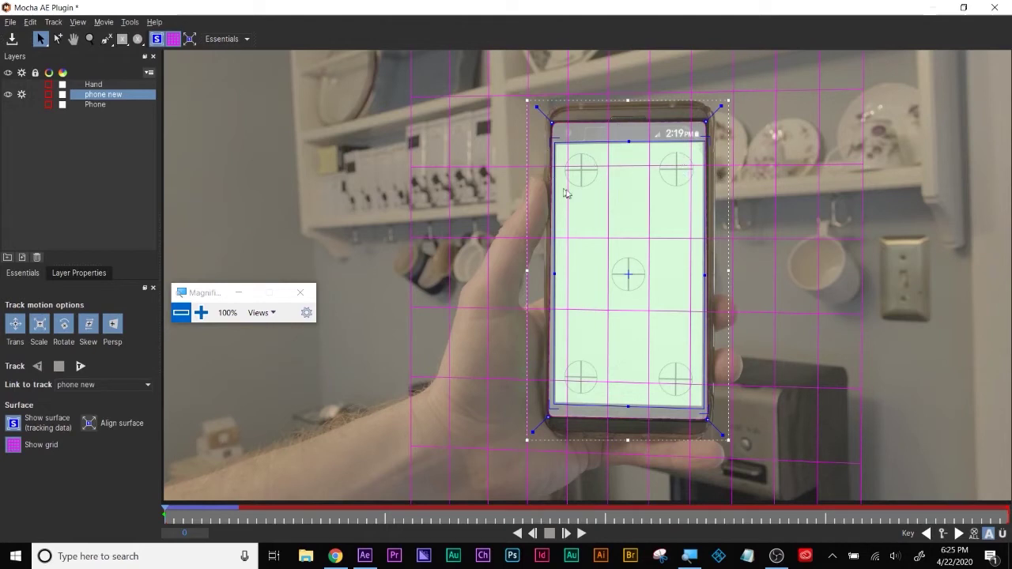
pyautogui.moveTo(551, 411)
pyautogui.mouseDown()
pyautogui.moveTo(535, 403)
pyautogui.moveTo(554, 405)
pyautogui.mouseUp()
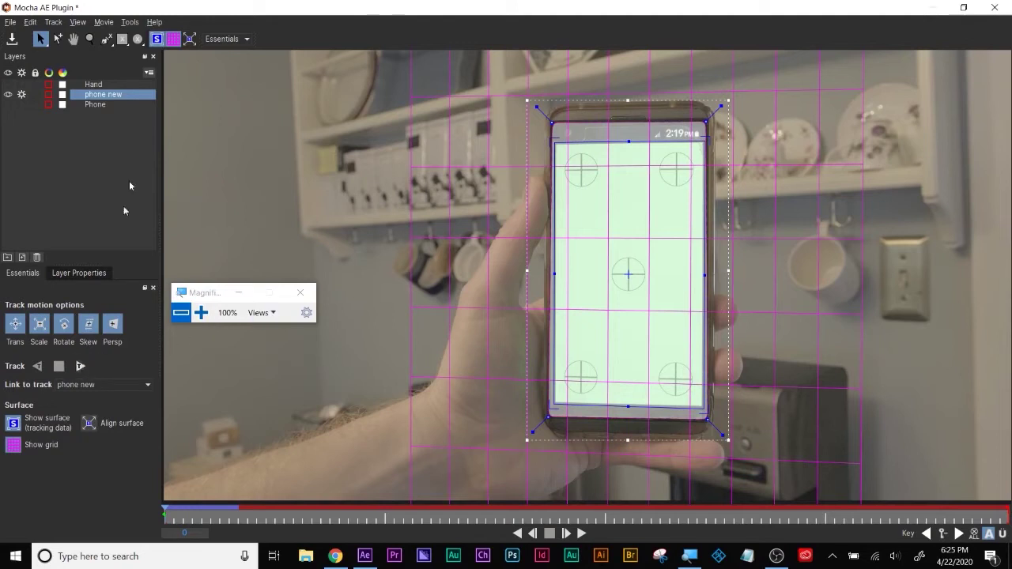
pyautogui.click(202, 313)
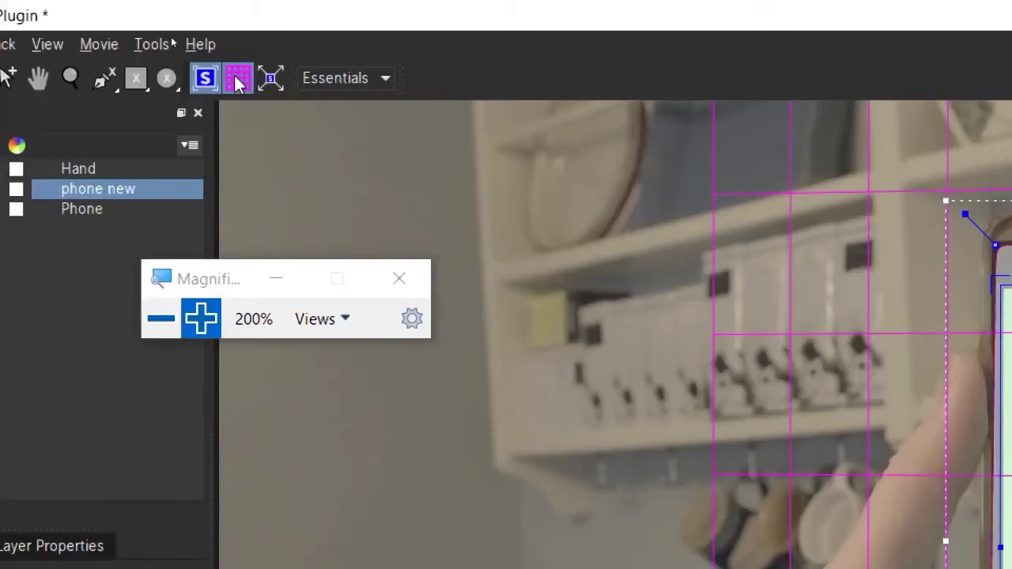
pyautogui.click(169, 331)
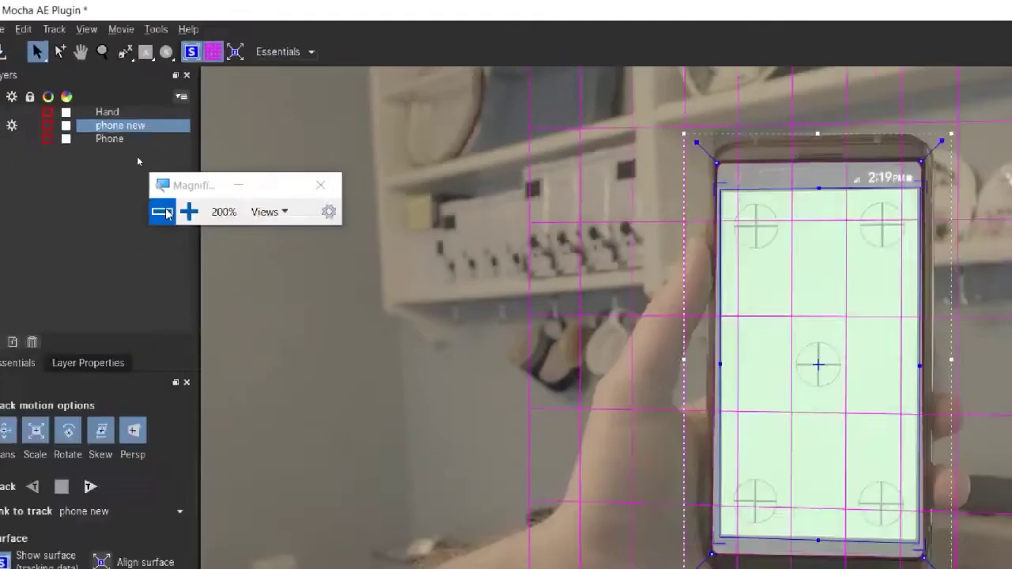
# Track the phone new layer forward from frame 0 to the last frame, 92, pausing once at frame 29
pyautogui.click(80, 366)
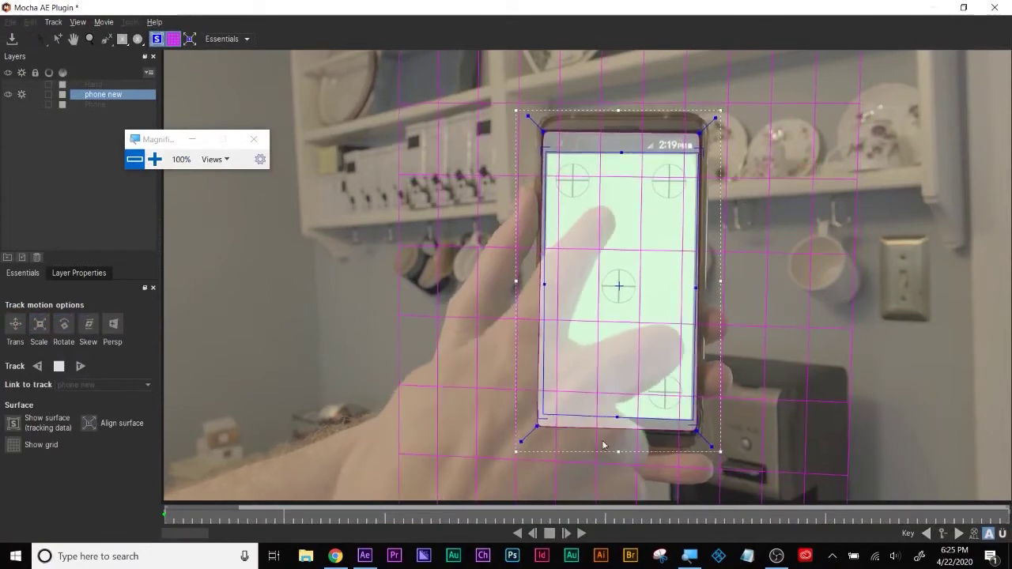
pyautogui.click(59, 368)
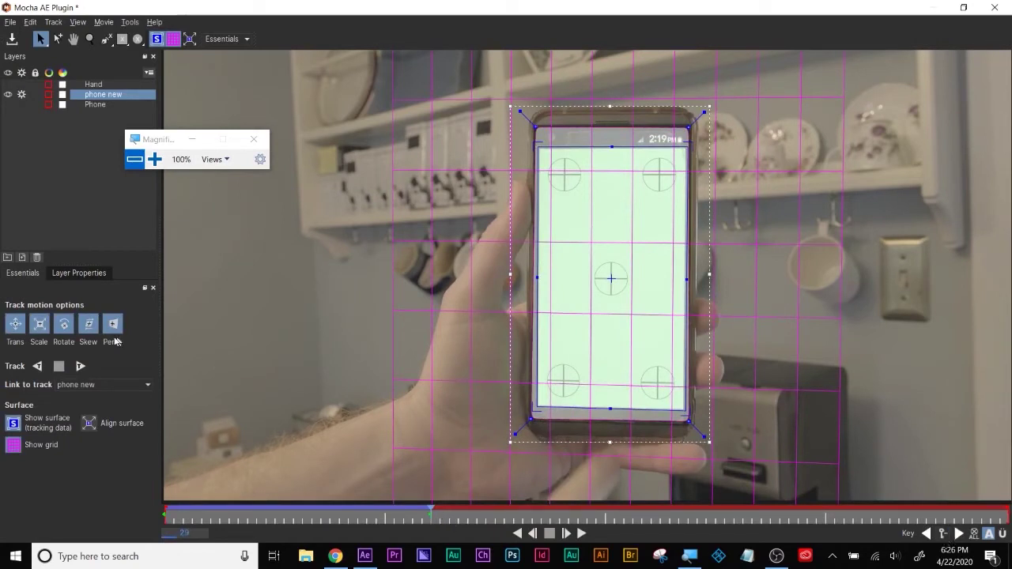
pyautogui.click(79, 366)
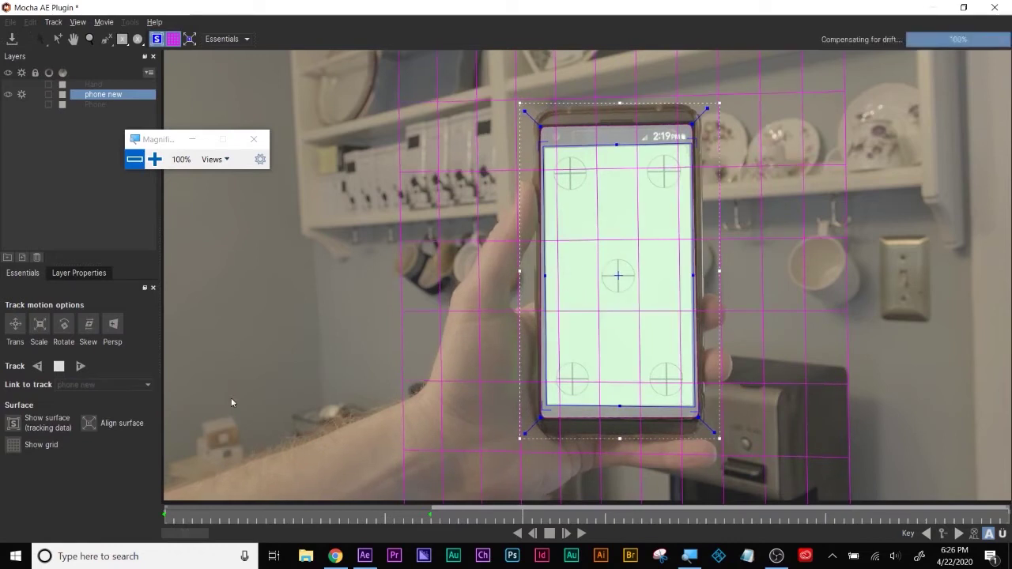
pyautogui.click(62, 366)
pyautogui.click(65, 366)
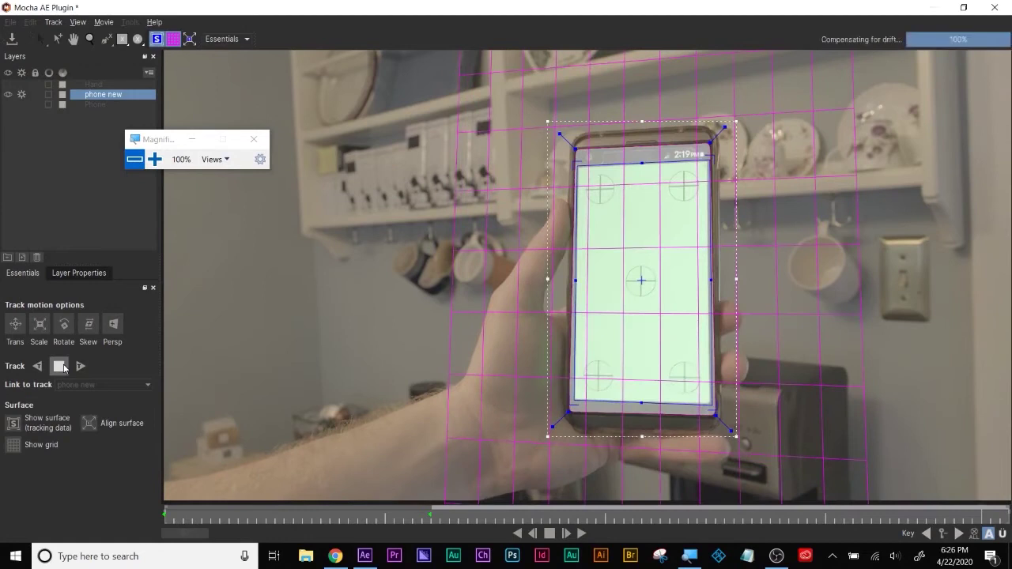
pyautogui.click(59, 366)
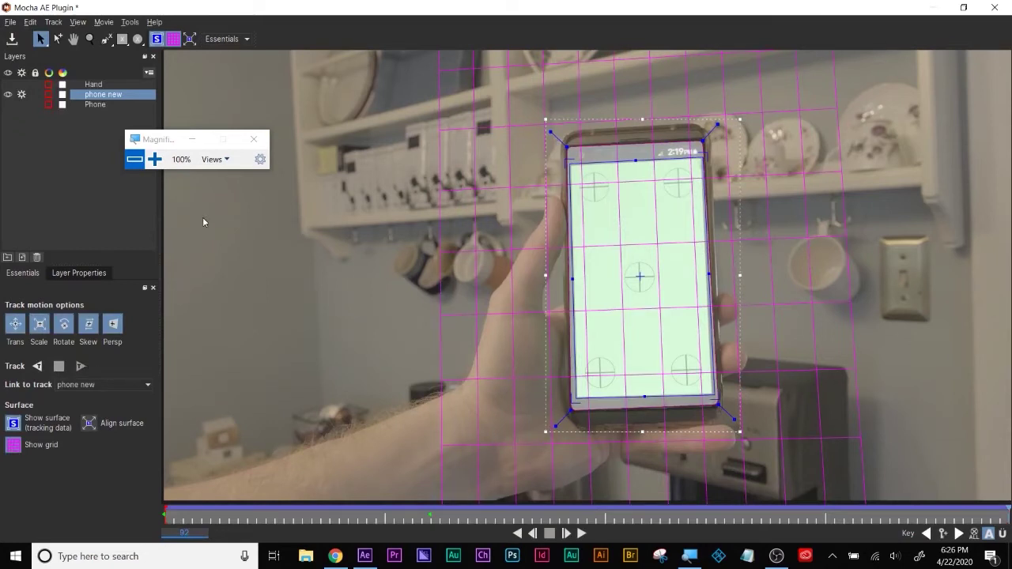
# Review the phone new layer's properties and return to its track motion and surface options
pyautogui.press('super+plus')
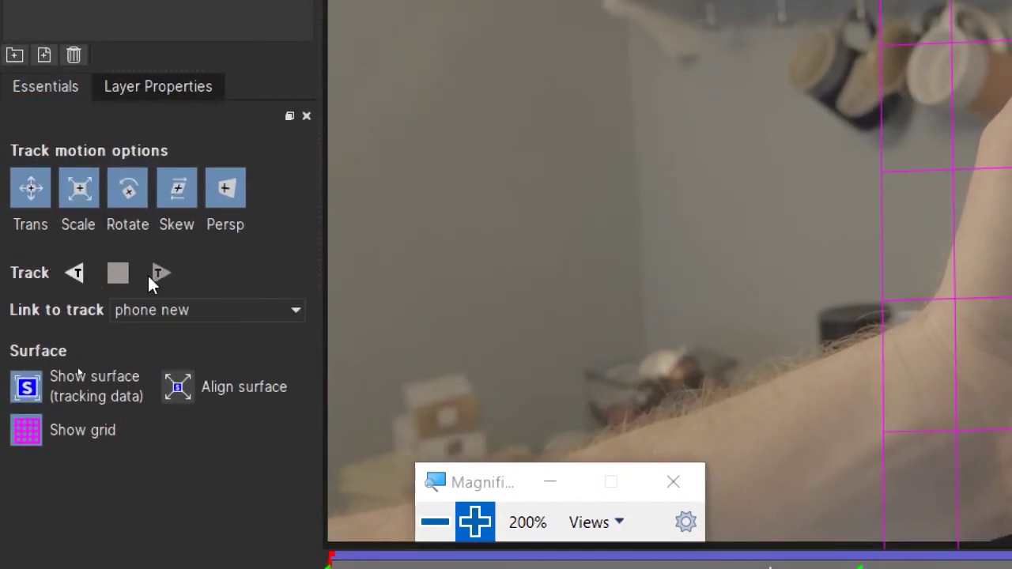
pyautogui.click(169, 84)
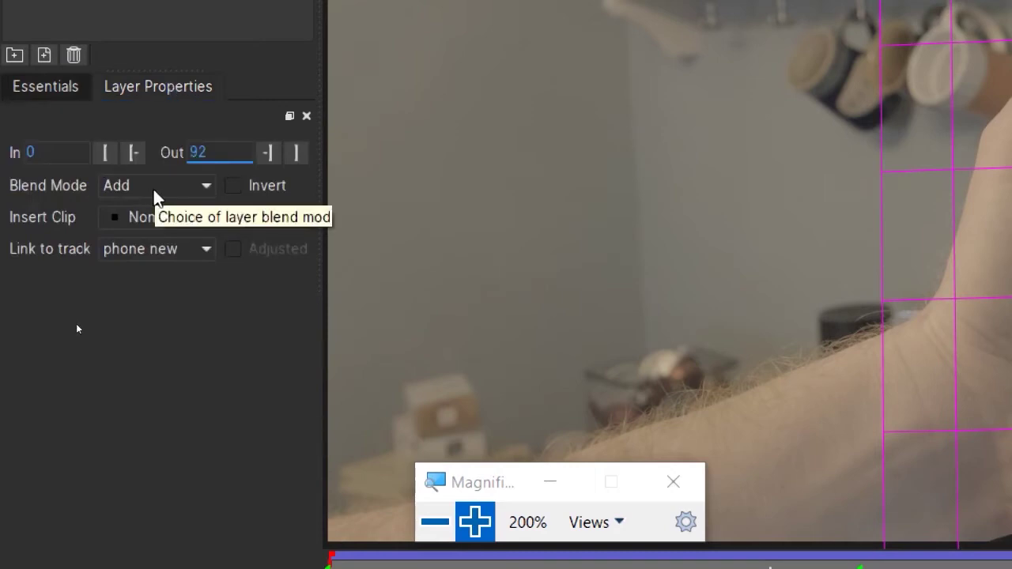
pyautogui.click(46, 84)
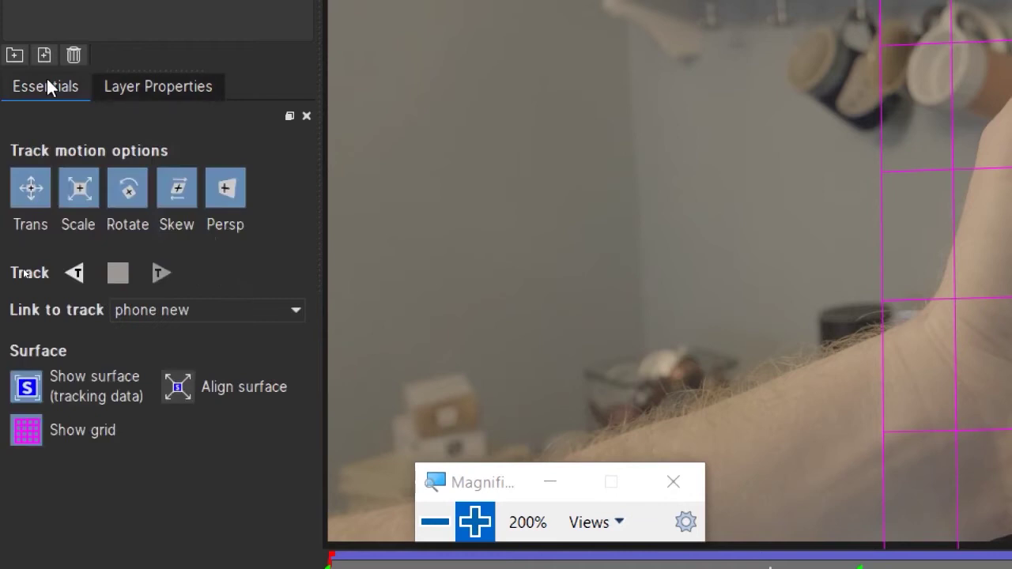
pyautogui.click(131, 85)
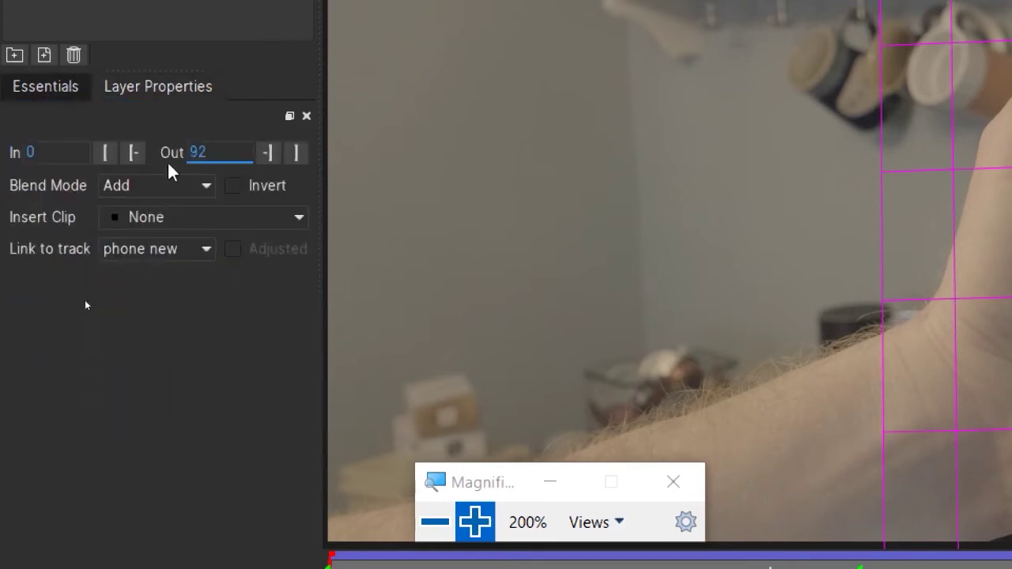
pyautogui.click(45, 85)
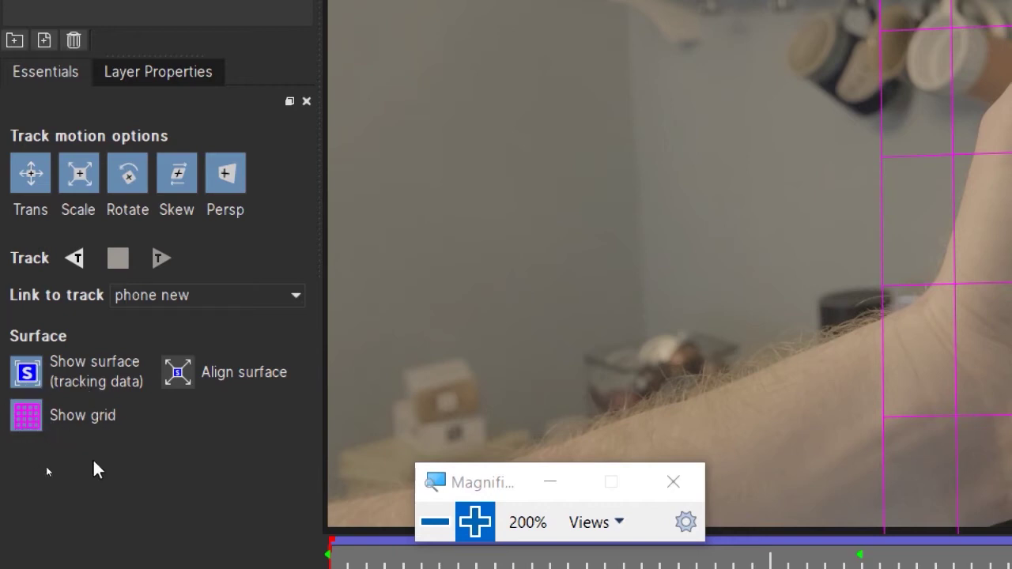
pyautogui.press('super+minus')
# Save the Mocha project and exit back to After Effects
pyautogui.click(11, 22)
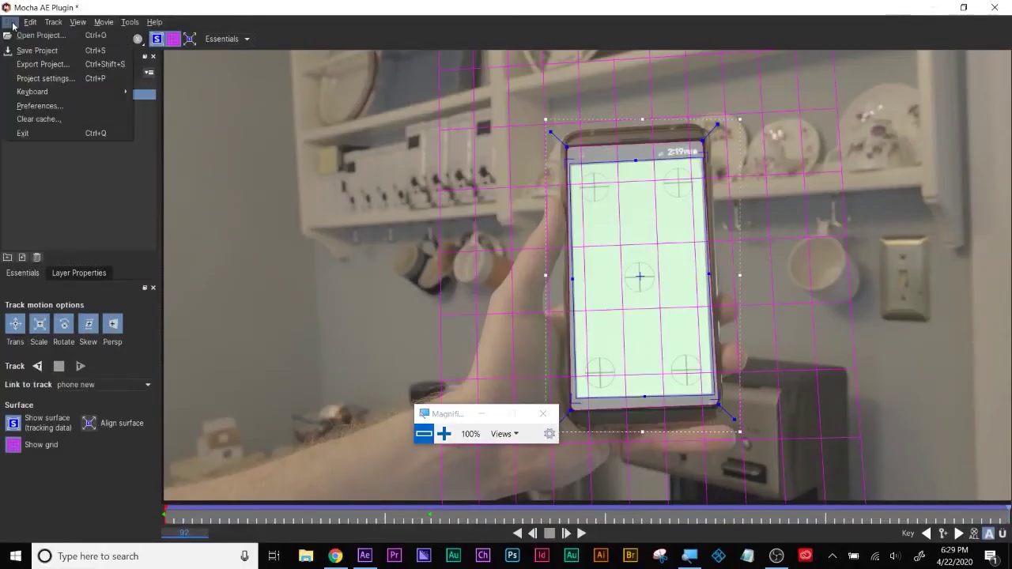
pyautogui.click(28, 50)
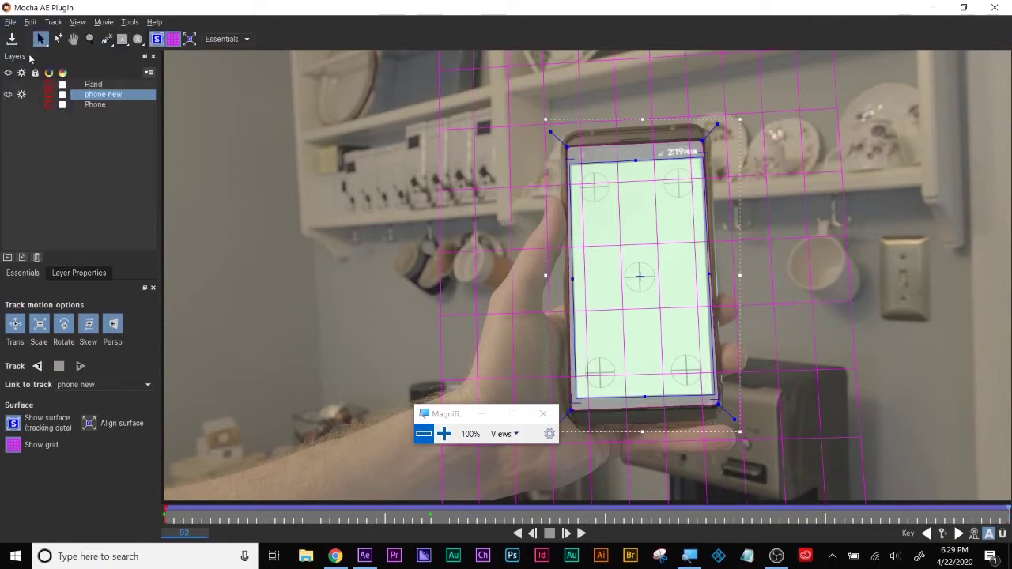
pyautogui.click(11, 22)
pyautogui.click(31, 132)
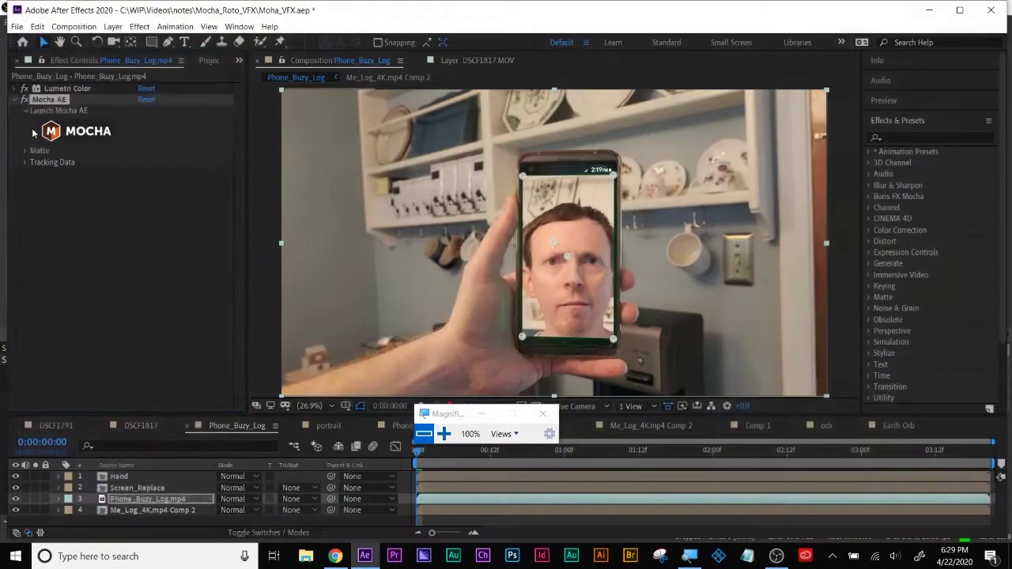
# Create track data for the Mocha AE effect on Phone_Buzy_Log.mp4 from the phone new layer
pyautogui.click(444, 434)
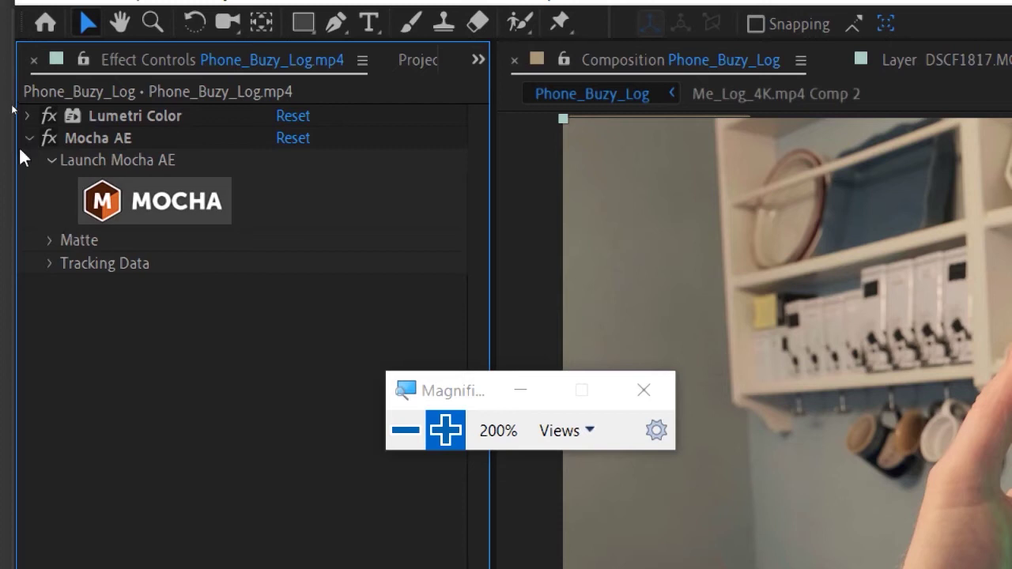
pyautogui.click(51, 264)
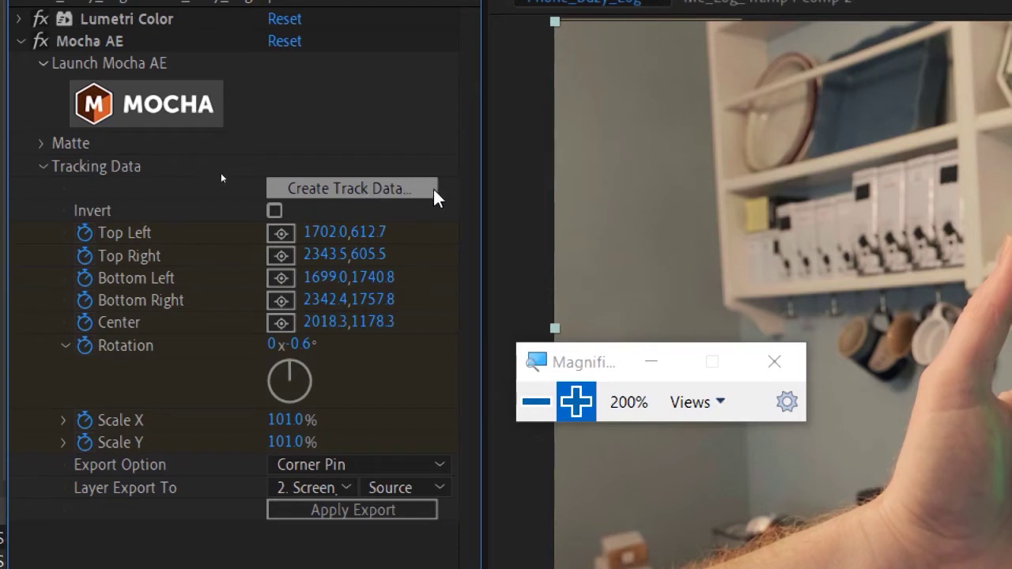
pyautogui.click(428, 192)
pyautogui.moveTo(909, 231); pyautogui.dragTo(644, 57)
pyautogui.click(609, 138)
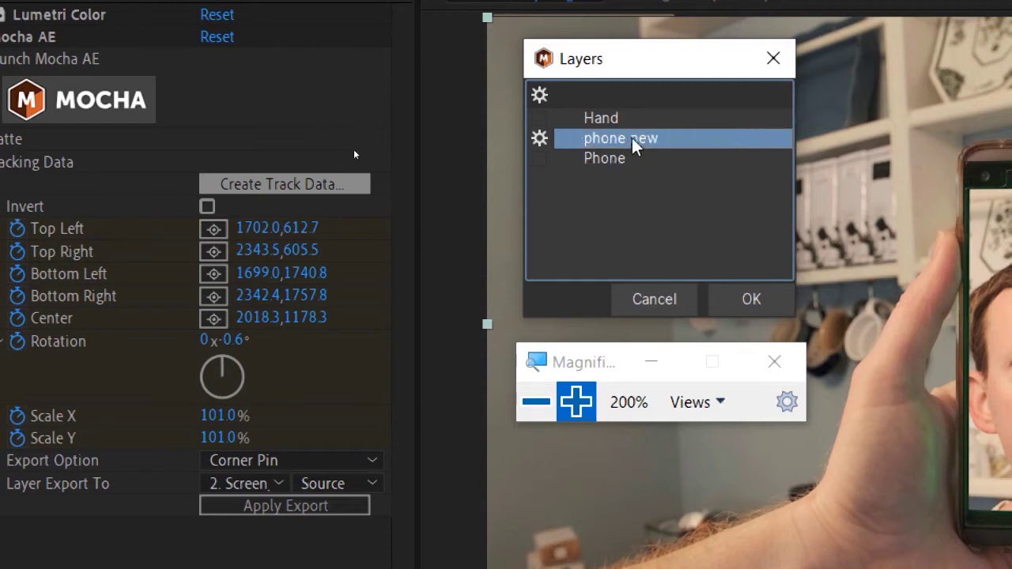
pyautogui.click(751, 300)
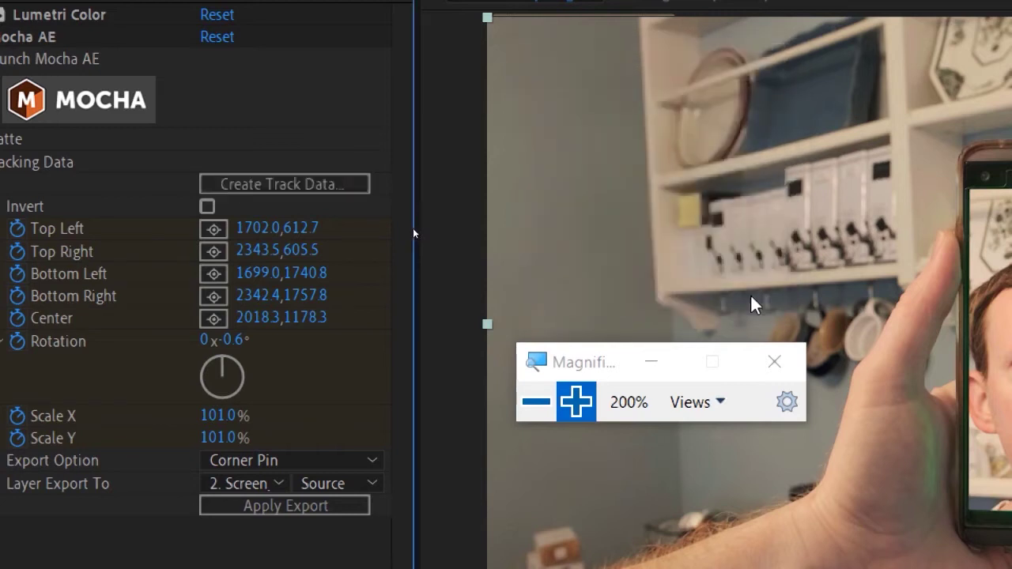
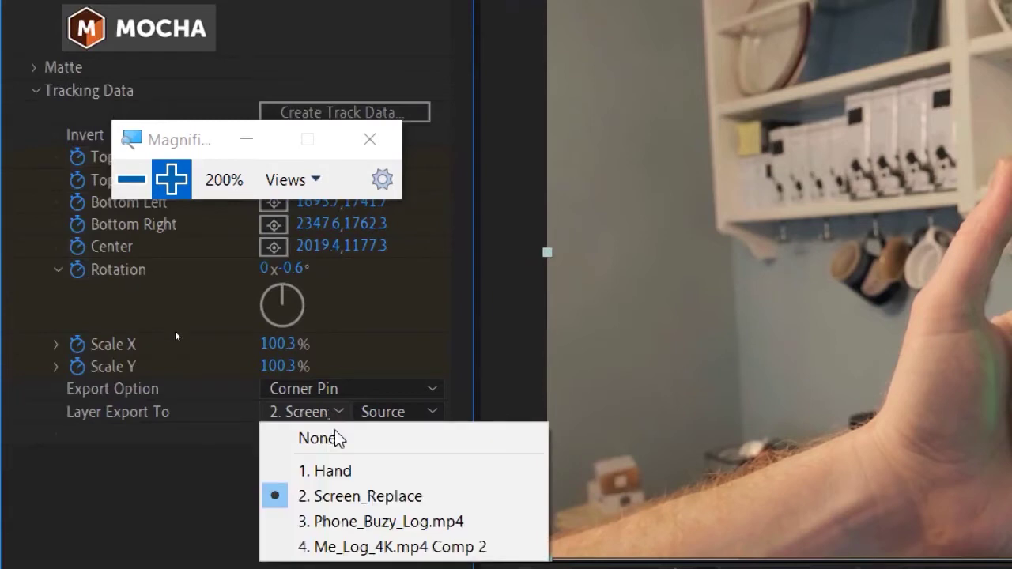
# Keep Screen_Replace as the tracking export target, open the Screen_Replace composition and expand Shape Layer 1's properties
pyautogui.click(222, 494)
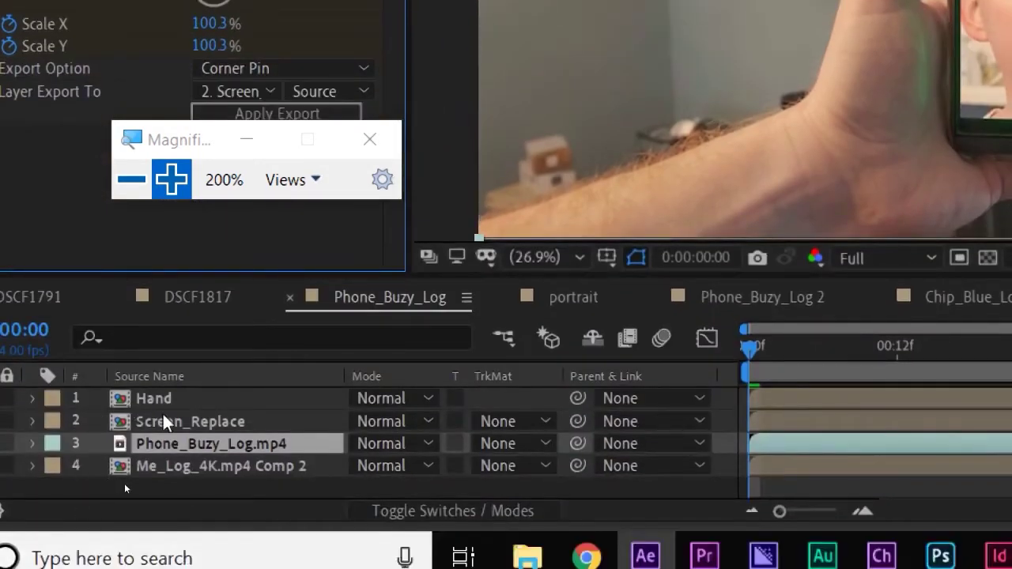
pyautogui.doubleClick(164, 422)
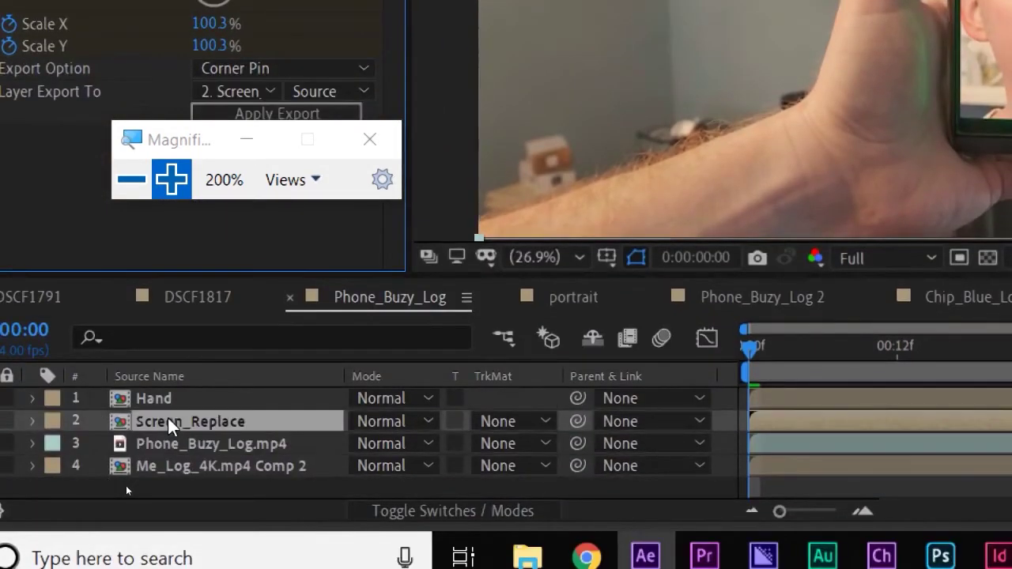
pyautogui.click(126, 177)
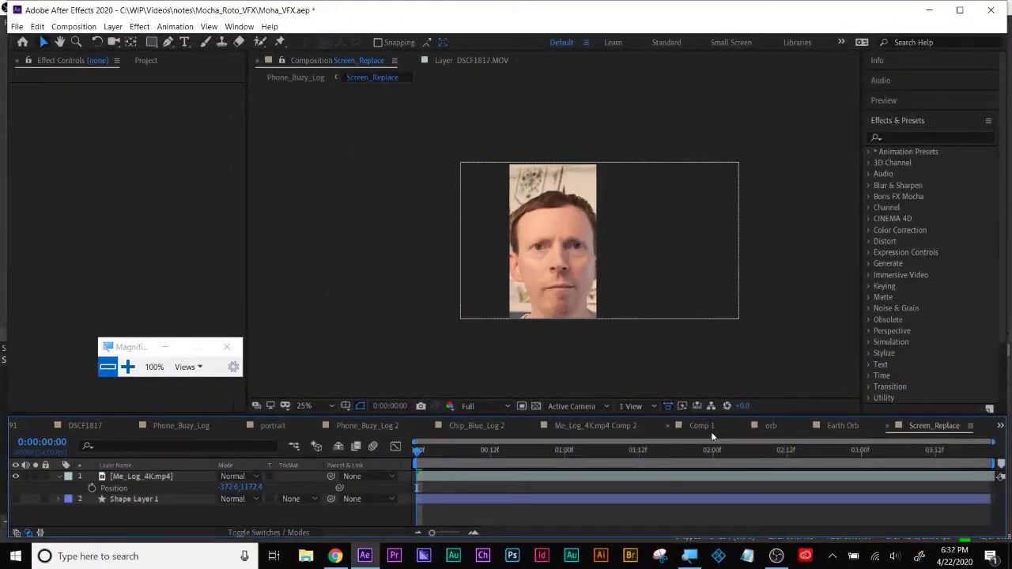
pyautogui.click(121, 500)
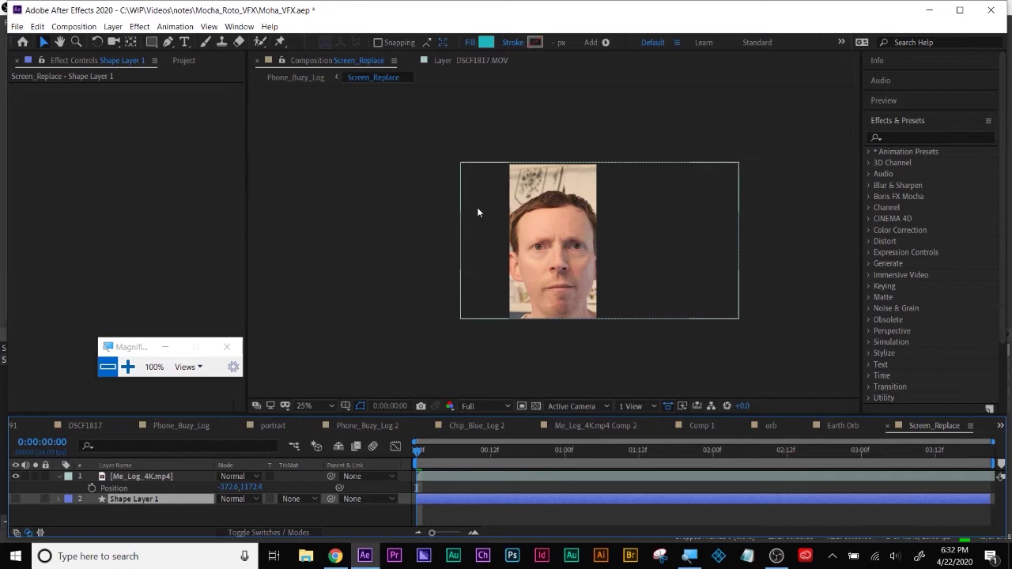
pyautogui.click(56, 499)
pyautogui.press('super+plus')
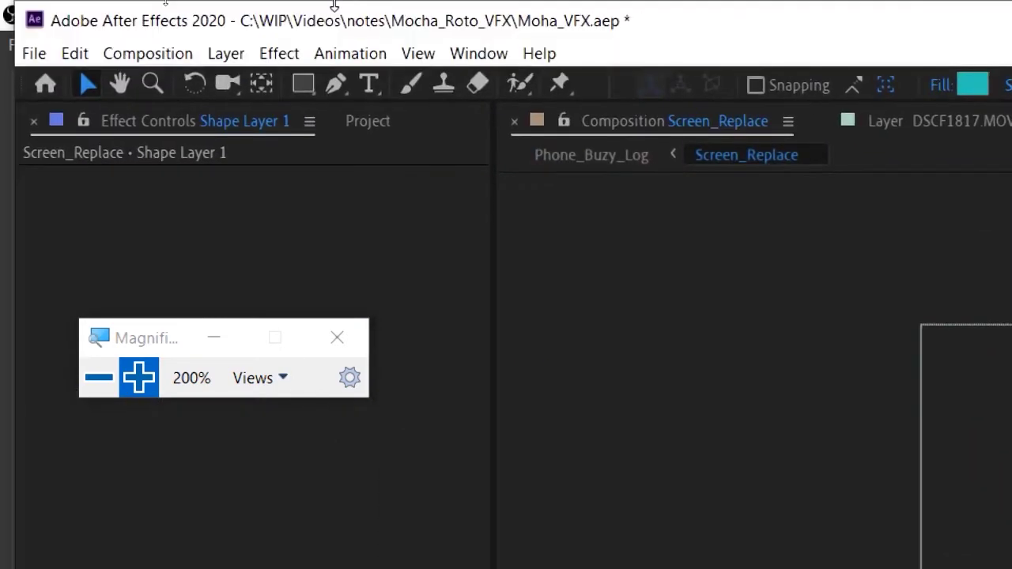
# Compare the Screen_Replace composition's width and height settings with the rectangle path size of Shape Layer 1
pyautogui.click(145, 54)
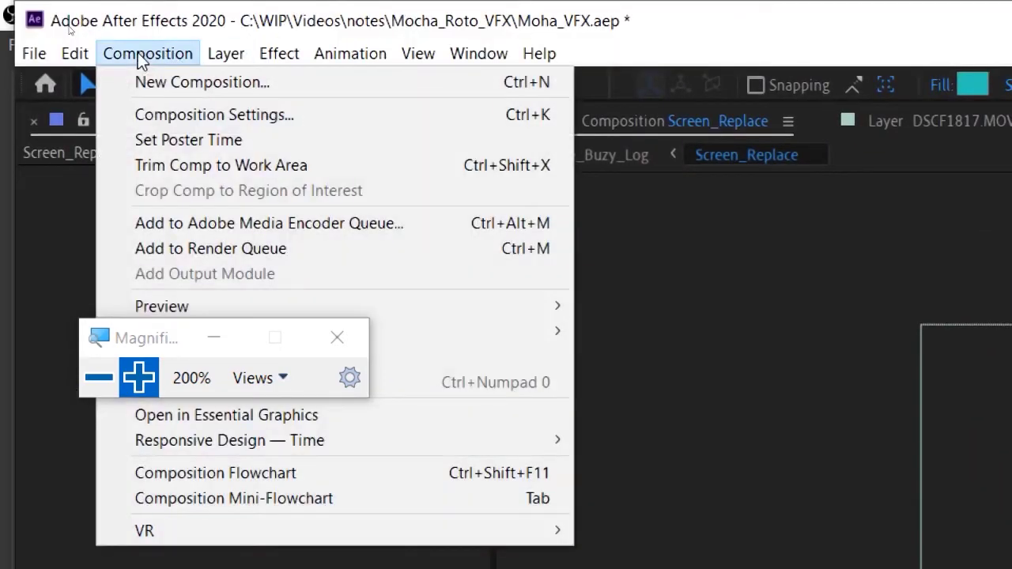
pyautogui.click(151, 113)
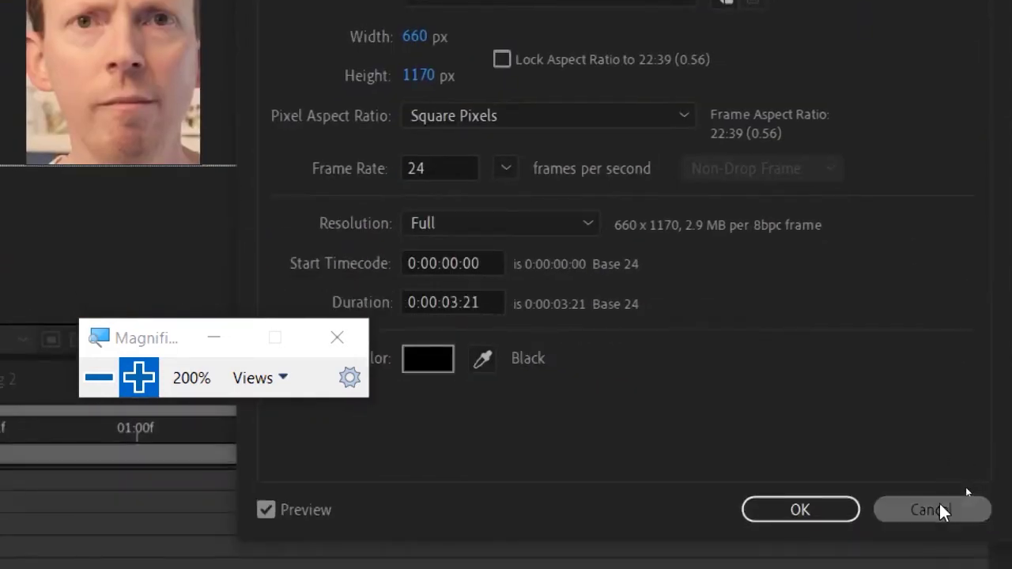
pyautogui.click(943, 506)
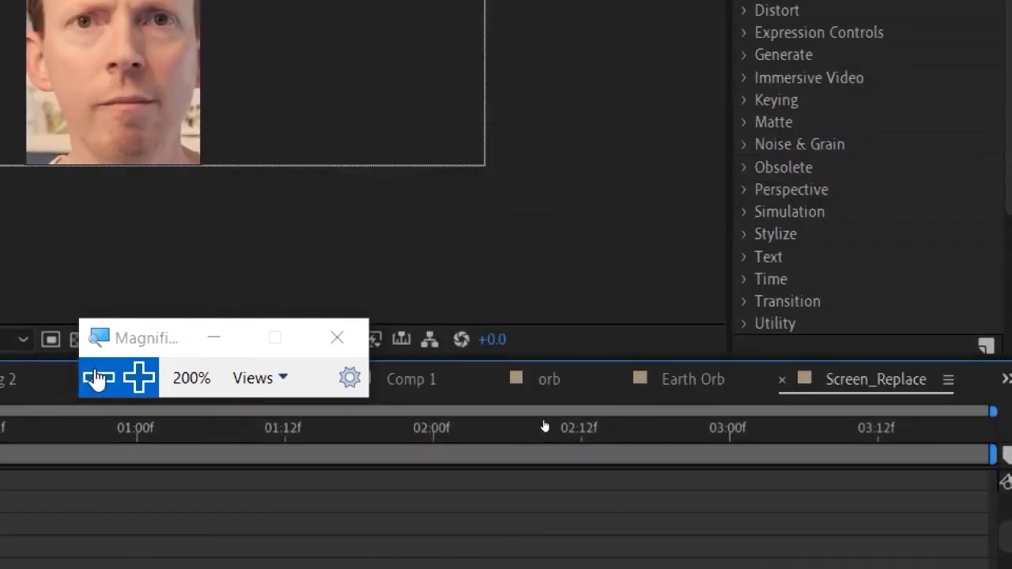
pyautogui.click(107, 393)
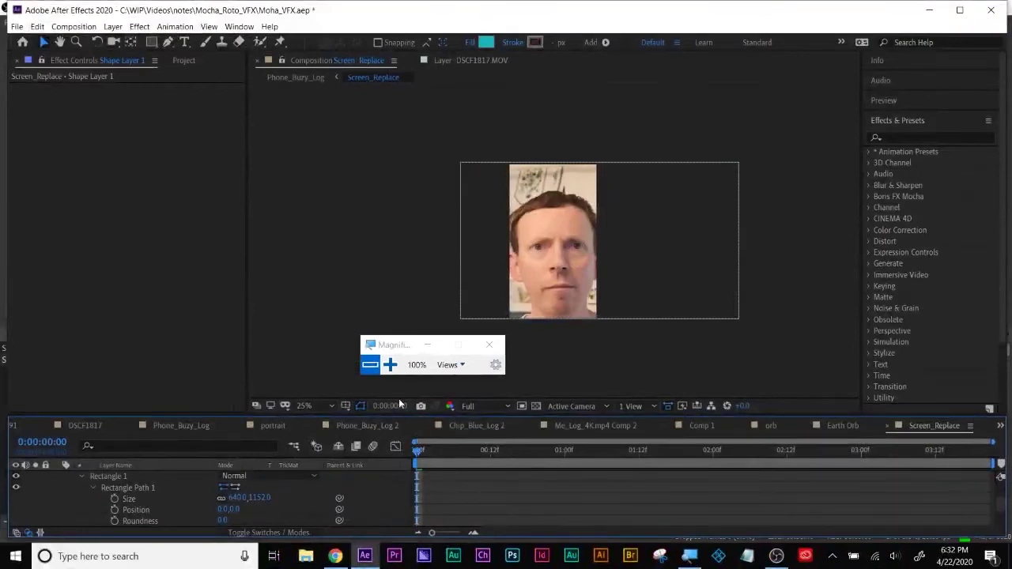
pyautogui.click(389, 365)
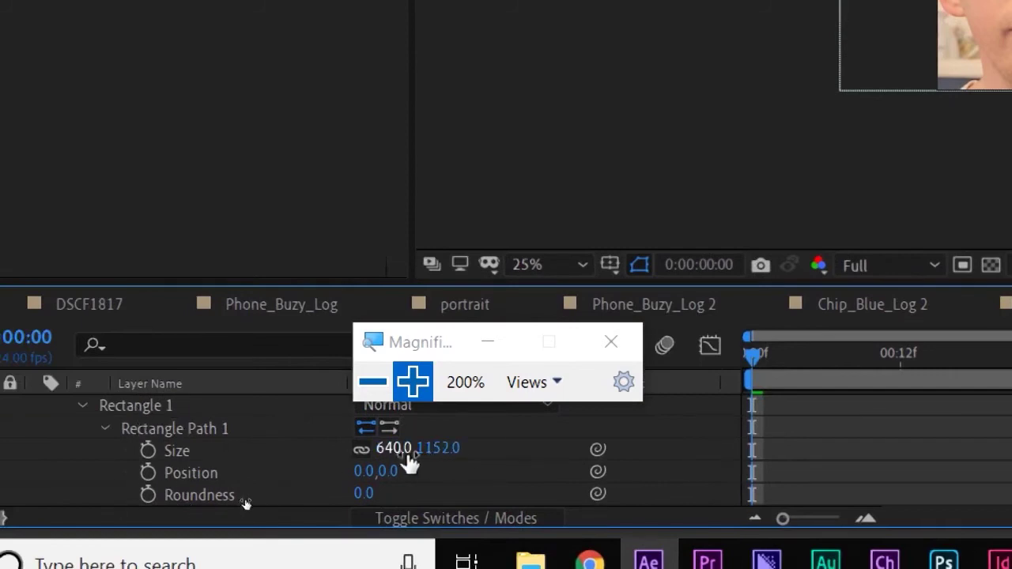
pyautogui.click(620, 340)
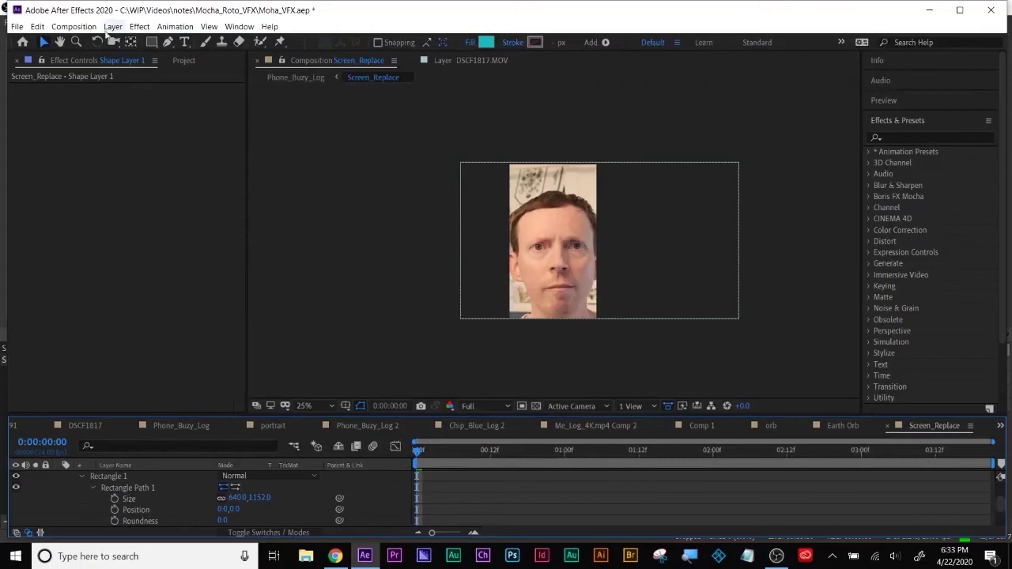
pyautogui.click(74, 26)
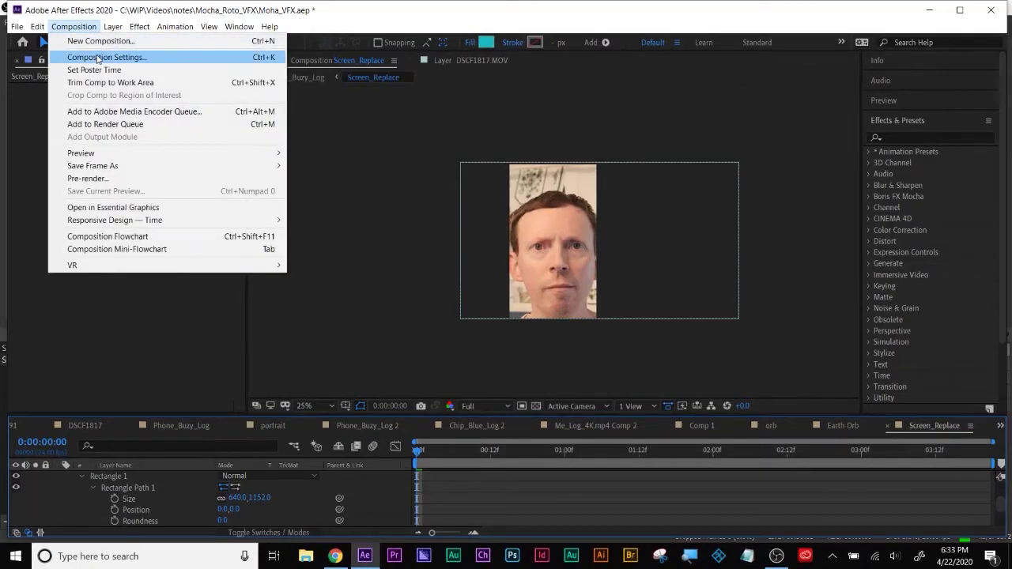
pyautogui.click(97, 56)
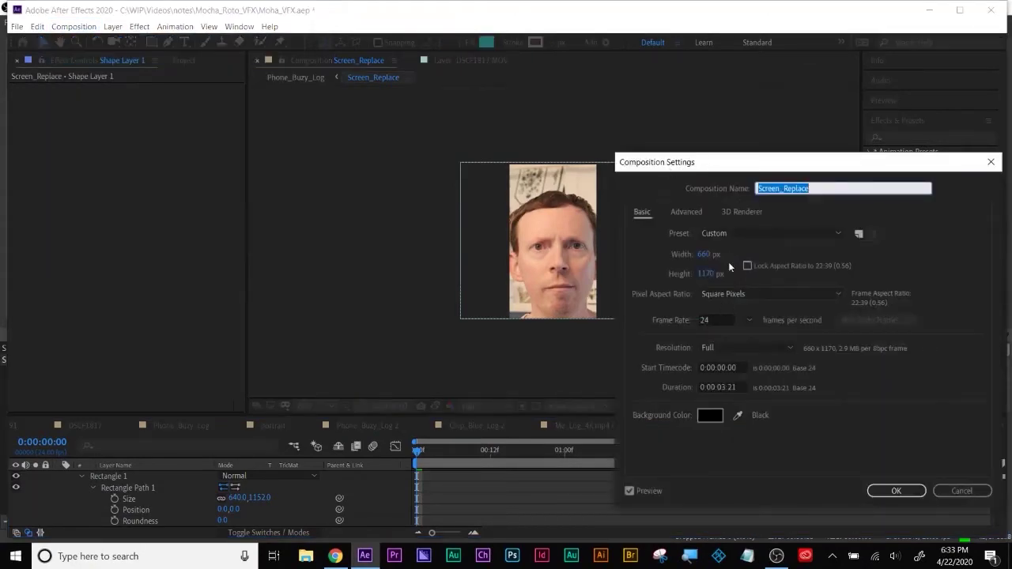
pyautogui.click(896, 491)
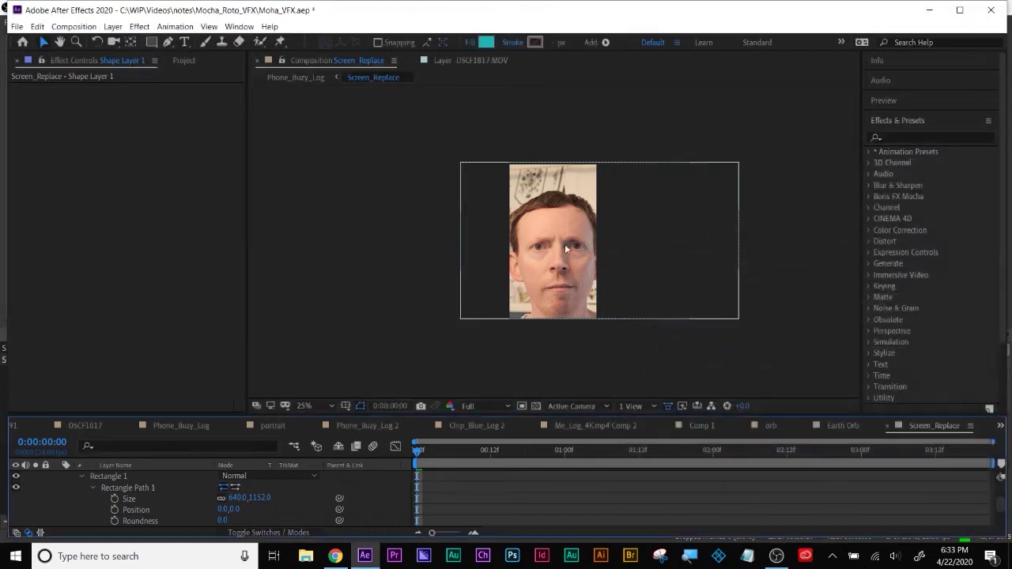
# Reveal and examine the Position and Scale properties of the Me_Log_4K.mp4 layer in Screen_Replace
pyautogui.click(566, 248)
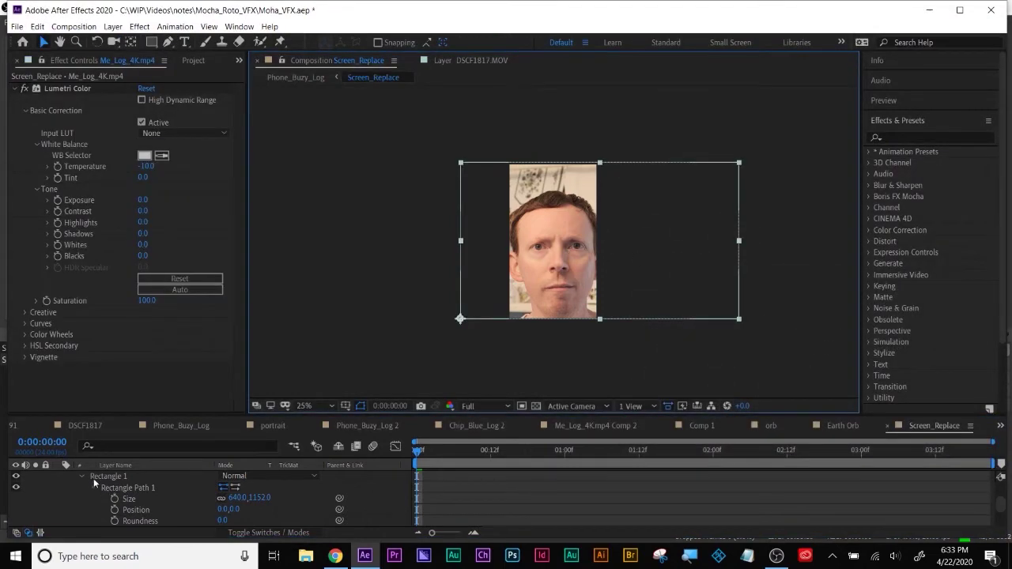
pyautogui.scroll(2, 94, 485)
pyautogui.click(60, 500)
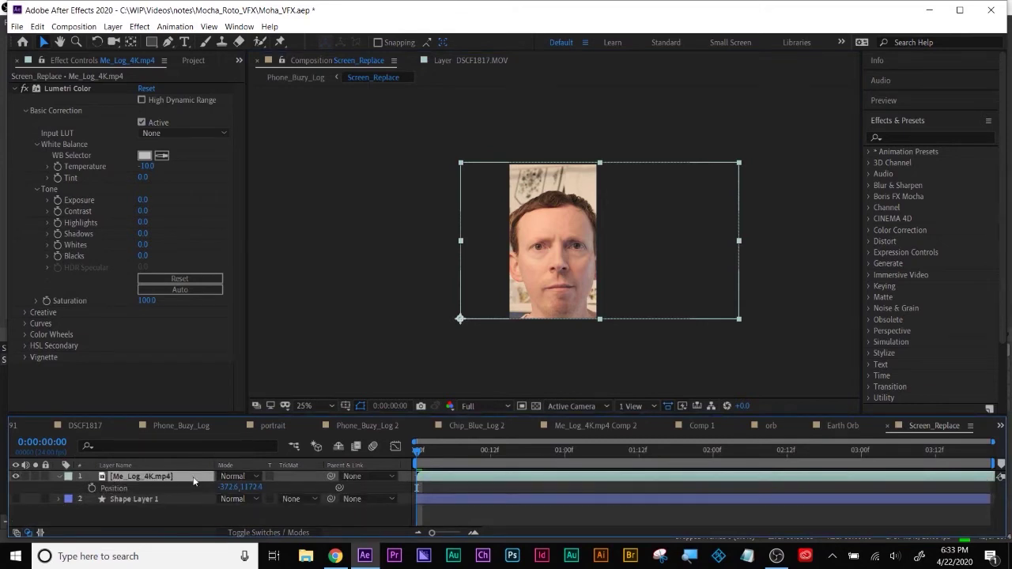
pyautogui.hotkey('shift', 's')
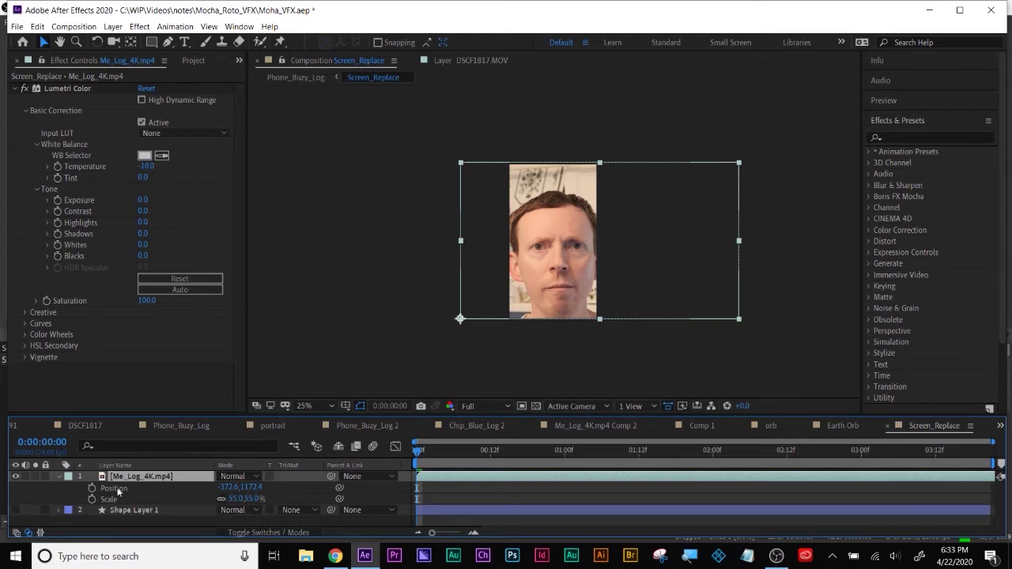
pyautogui.press('u')
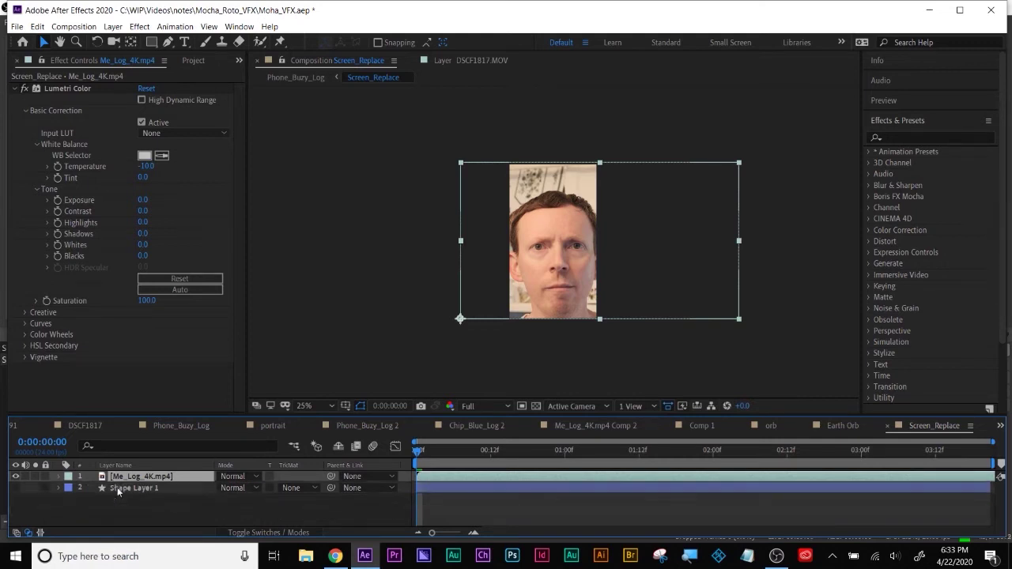
pyautogui.press('p')
pyautogui.press('s')
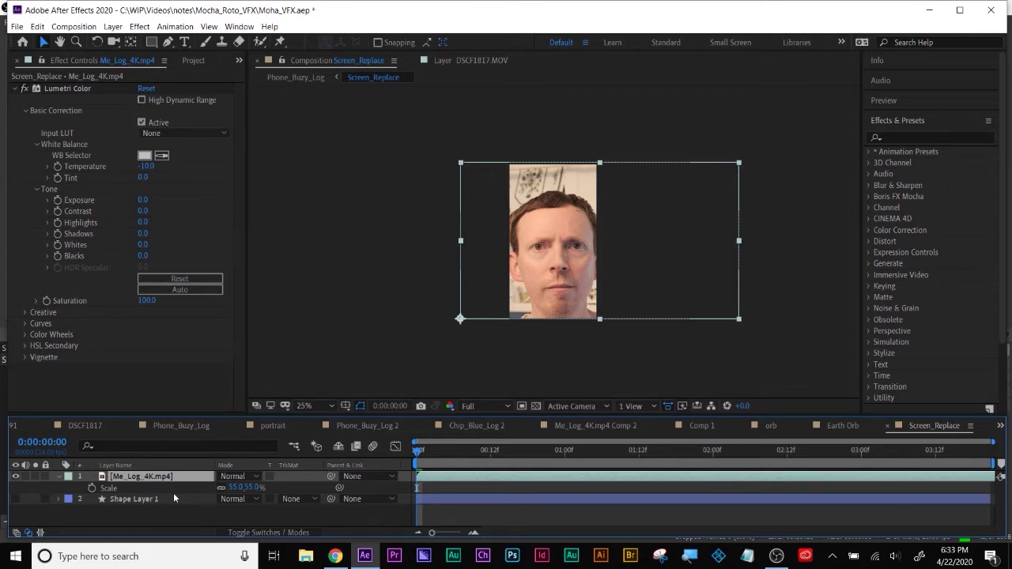
pyautogui.hotkey('shift', 'p')
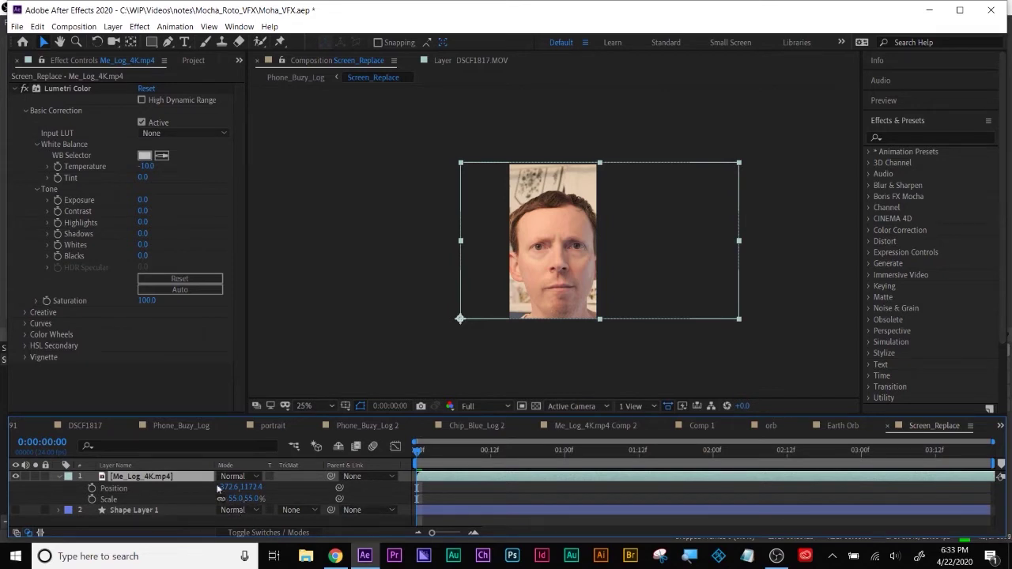
pyautogui.press('super+plus')
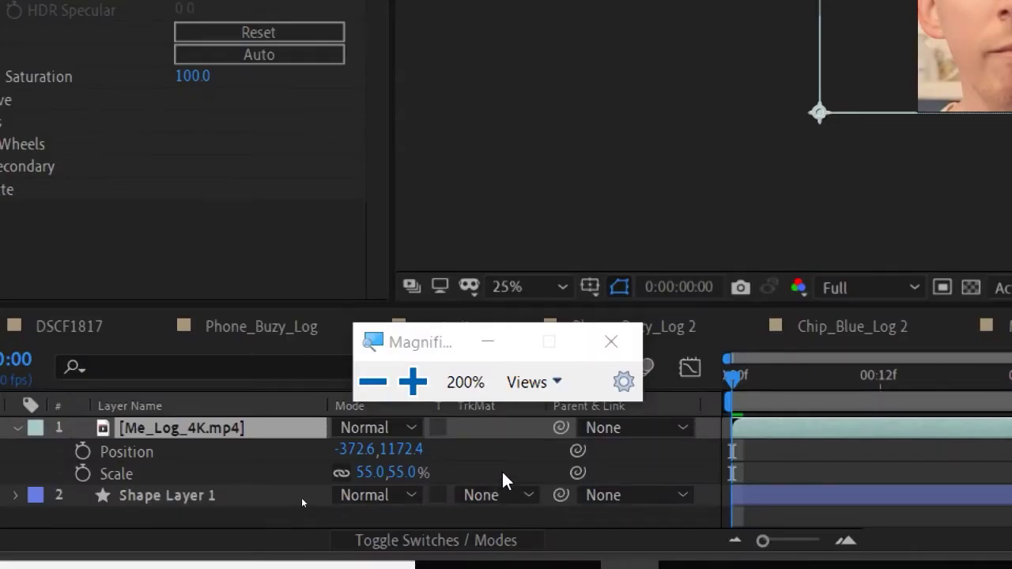
pyautogui.press('super+Escape')
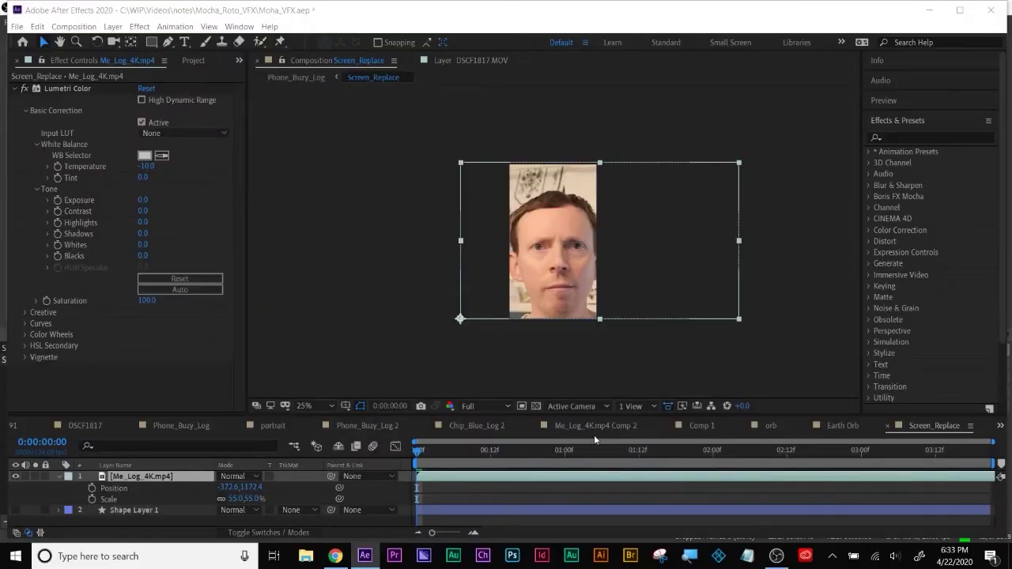
# In the Phone_Buzy_Log composition, set the Mocha AE export option to Corner Pin (Support Motion Blur) with Screen_Replace as the target layer
pyautogui.click(183, 426)
pyautogui.press('super+plus')
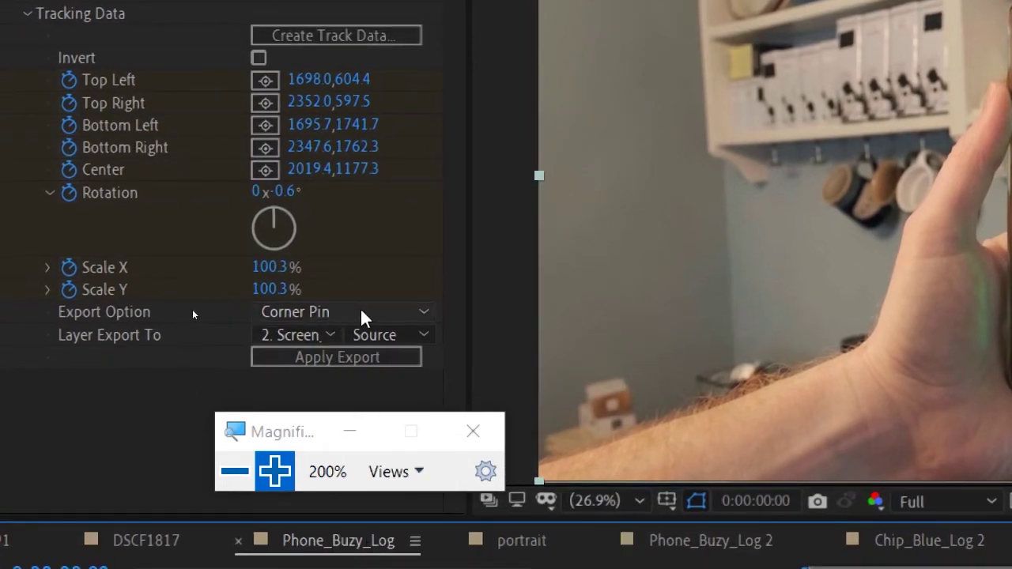
pyautogui.click(342, 313)
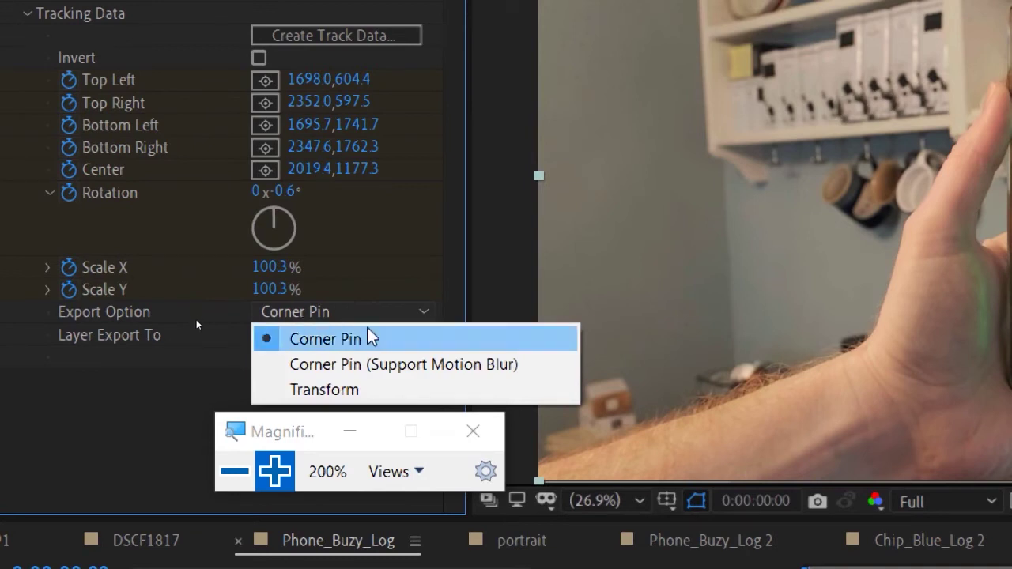
pyautogui.click(380, 365)
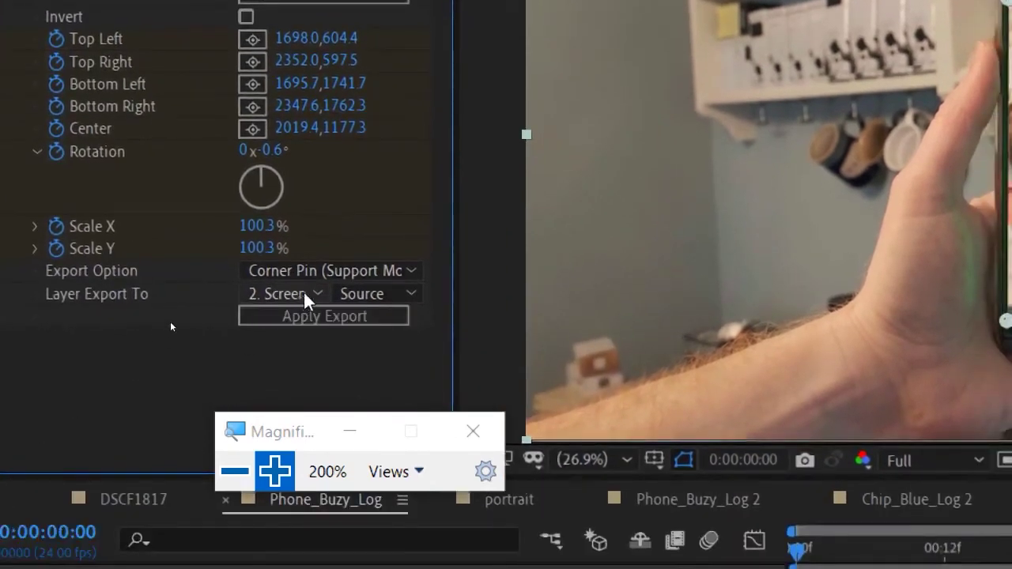
pyautogui.click(312, 294)
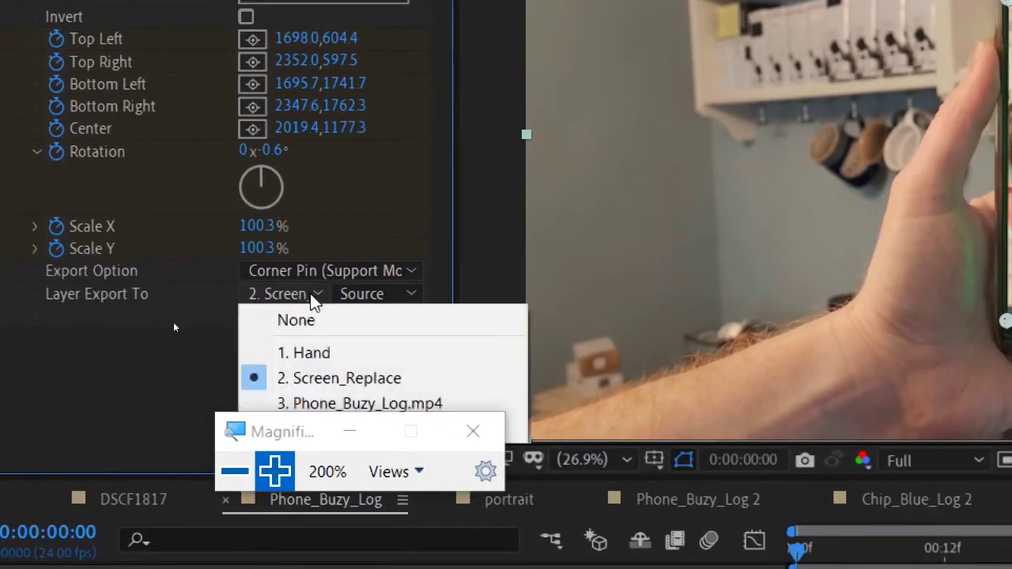
pyautogui.click(348, 377)
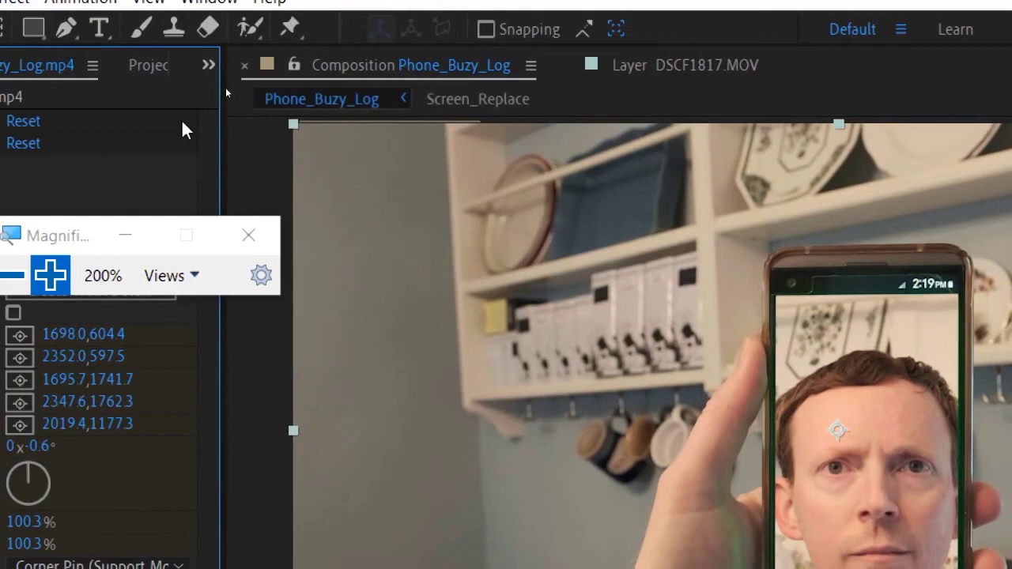
# With no layer selected, draw a black-filled rectangle shape over the phone screen, from below the status bar down to the face's mouth area
pyautogui.press('super+minus')
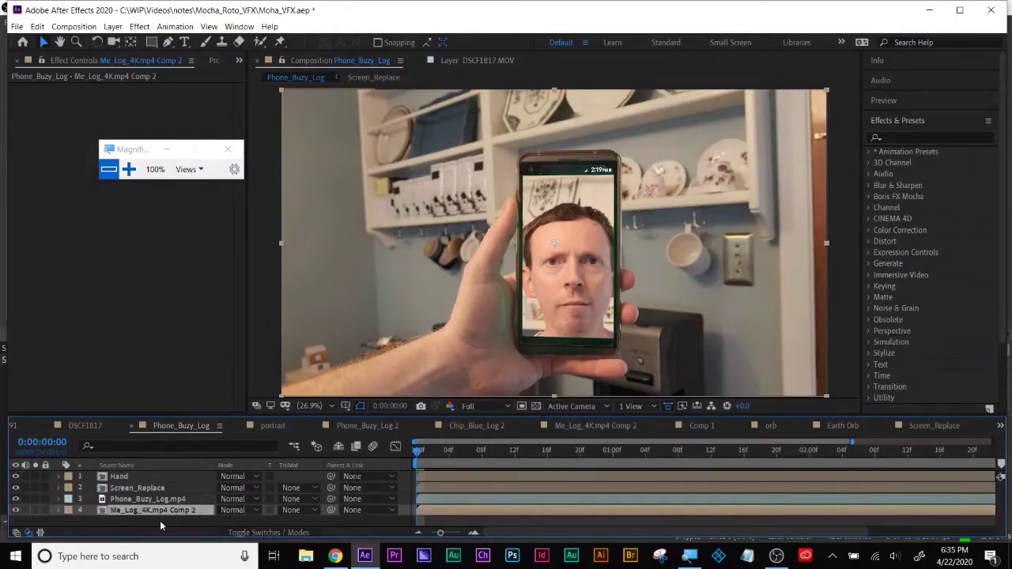
pyautogui.click(160, 521)
pyautogui.click(153, 44)
pyautogui.press('/')
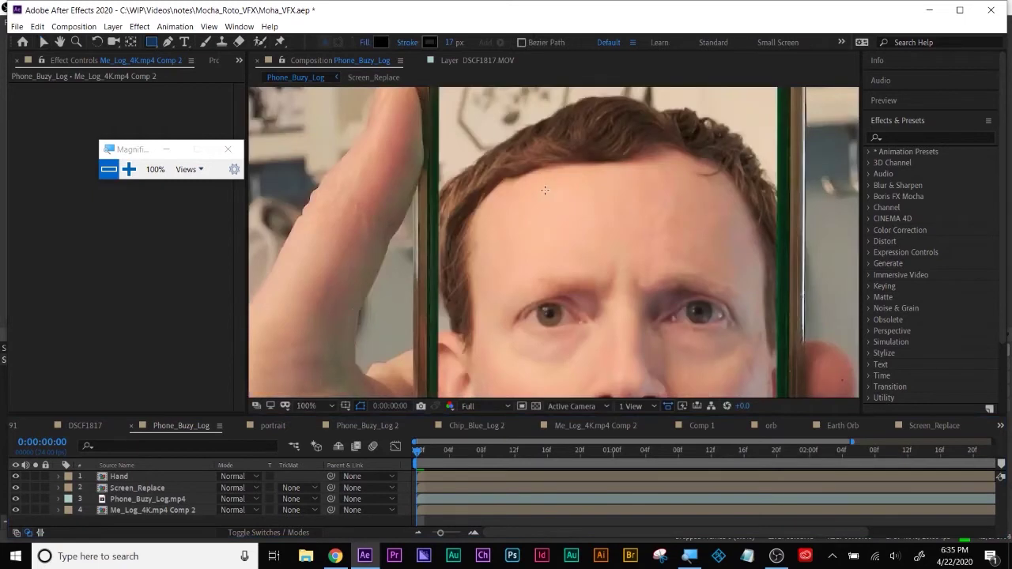
pyautogui.press(',')
pyautogui.press(',')
pyautogui.moveTo(510, 113); pyautogui.dragTo(668, 351)
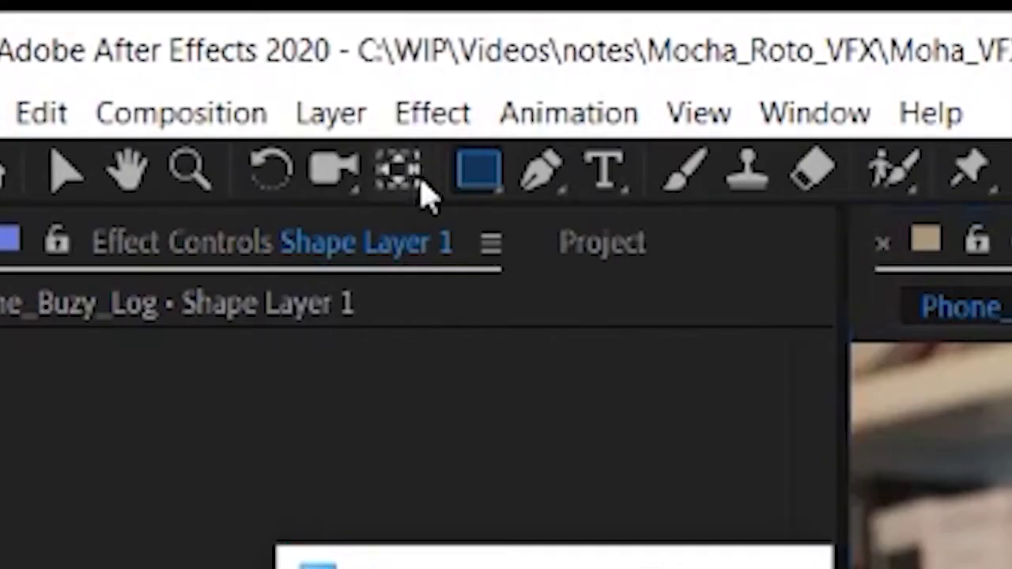
# Move Shape Layer 1's anchor point to the midpoint of the rectangle's top edge
pyautogui.press('v')
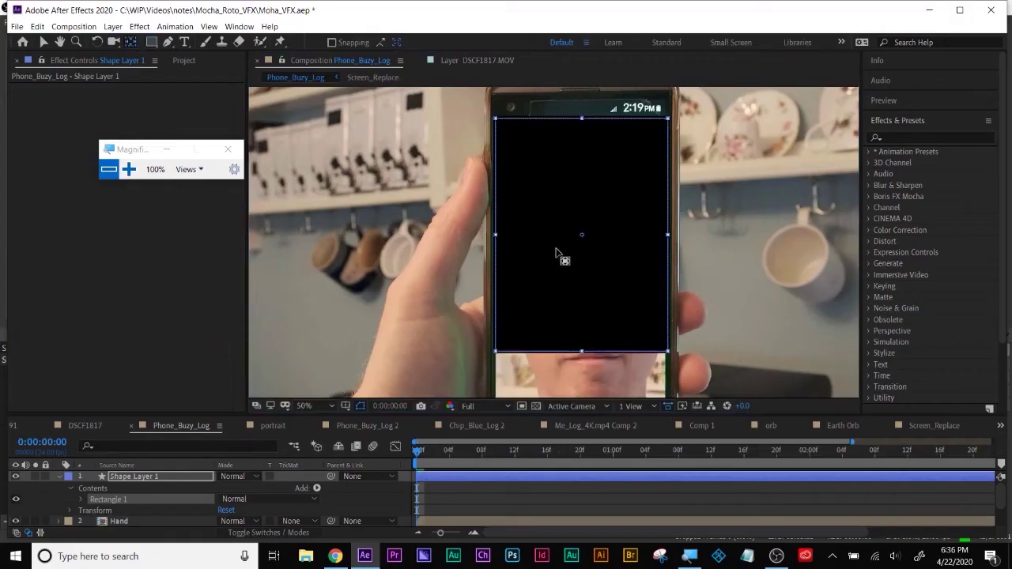
pyautogui.click(564, 492)
pyautogui.click(571, 476)
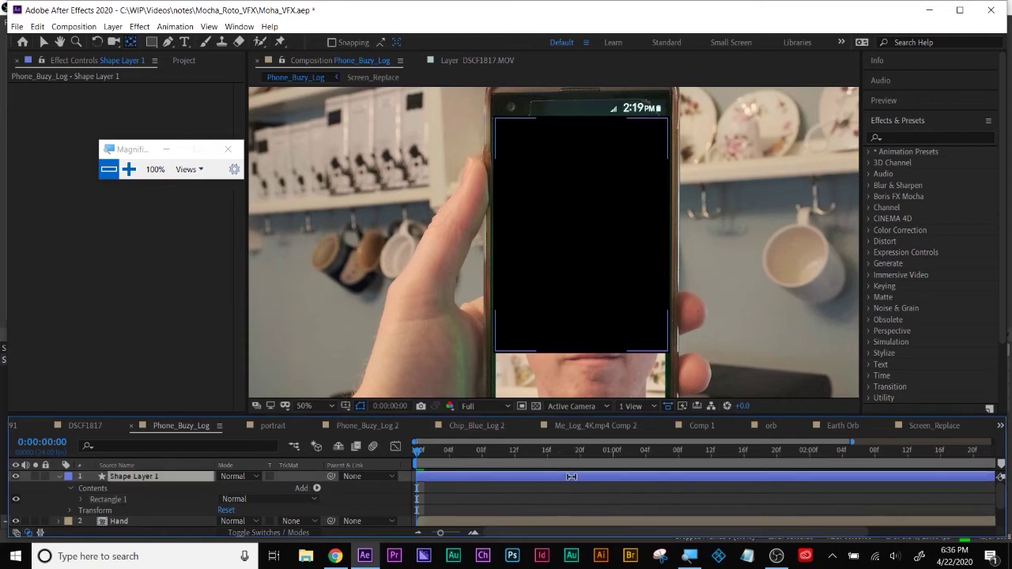
pyautogui.click(561, 249)
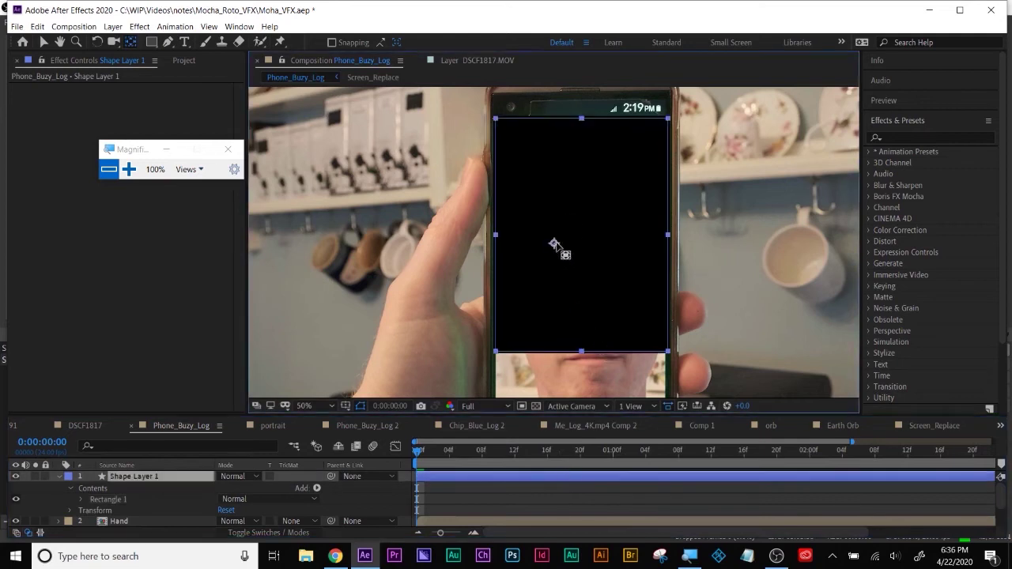
pyautogui.click(581, 119)
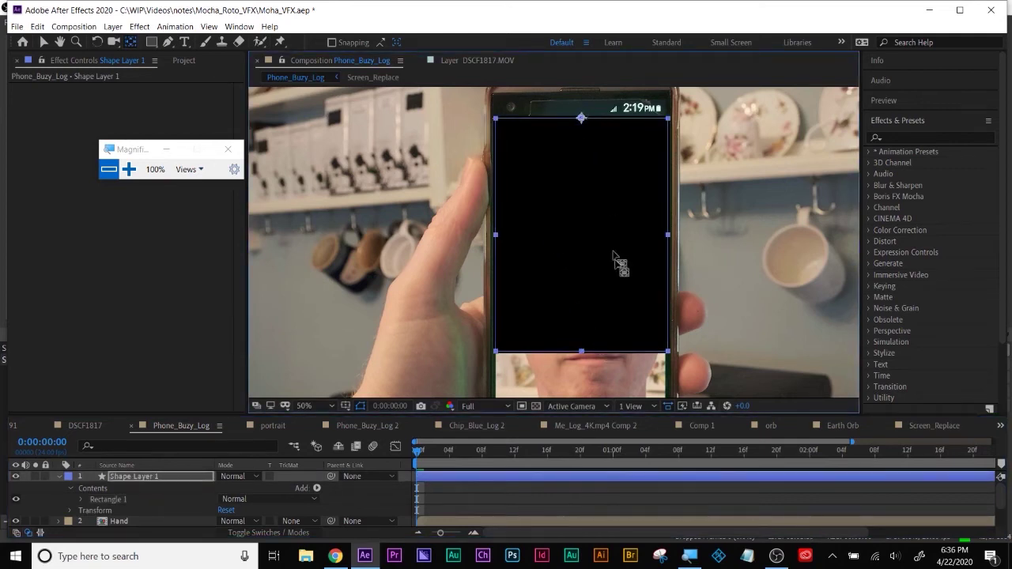
# Stretch the black rectangle's bottom edge down to the bottom of the phone's display area
pyautogui.scroll(-3, 723, 305)
pyautogui.press('v')
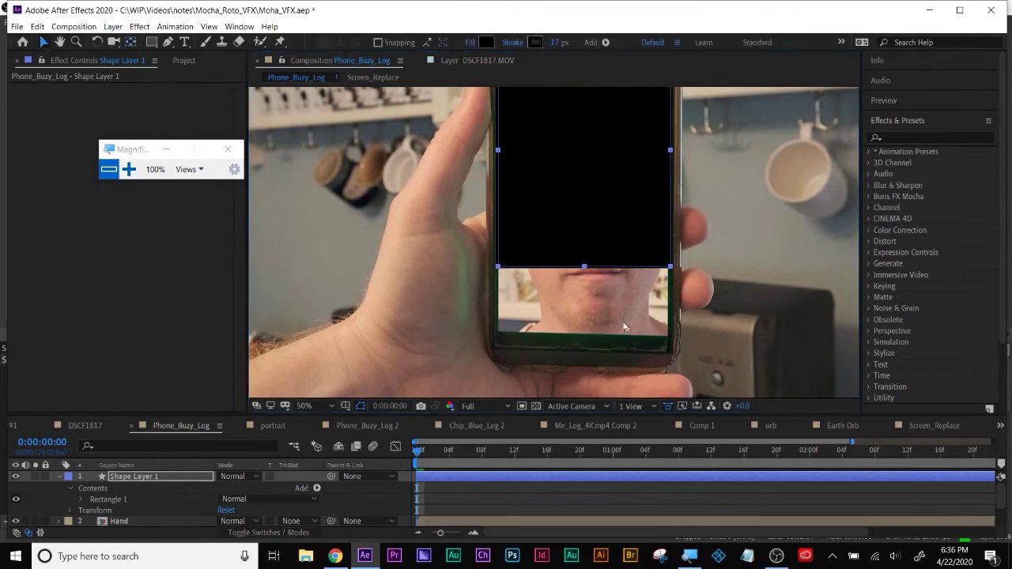
pyautogui.moveTo(585, 266); pyautogui.dragTo(571, 334)
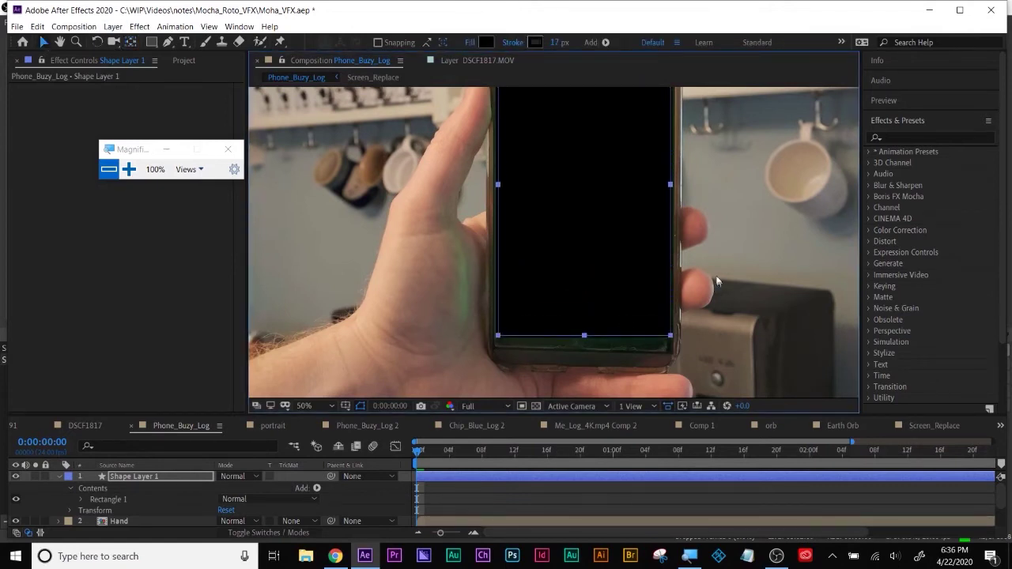
pyautogui.scroll(3, 717, 281)
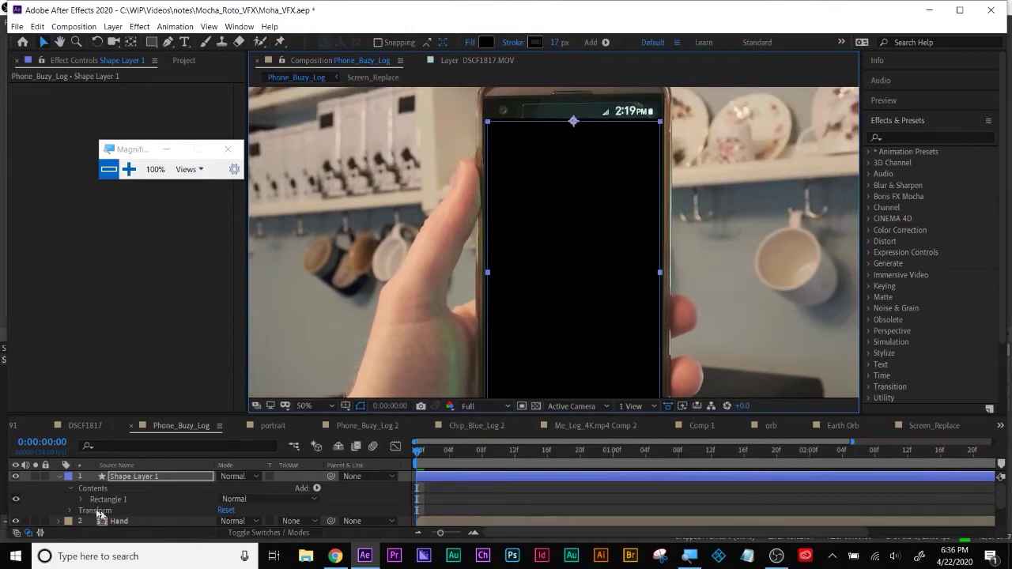
# Reveal and examine the Size property of Rectangle Path 1 in Shape Layer 1
pyautogui.moveTo(151, 149); pyautogui.dragTo(98, 307)
pyautogui.click(76, 325)
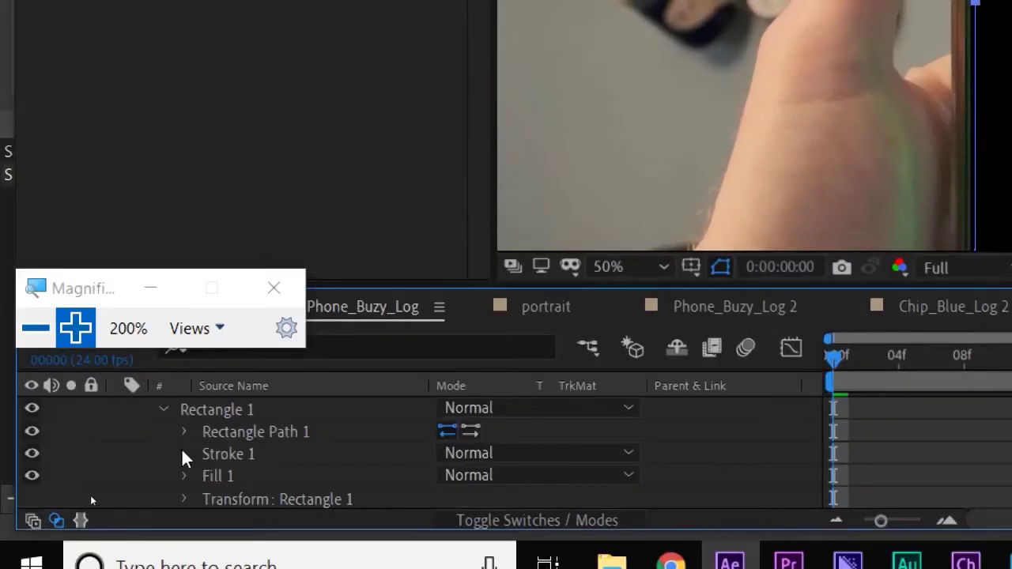
pyautogui.click(190, 432)
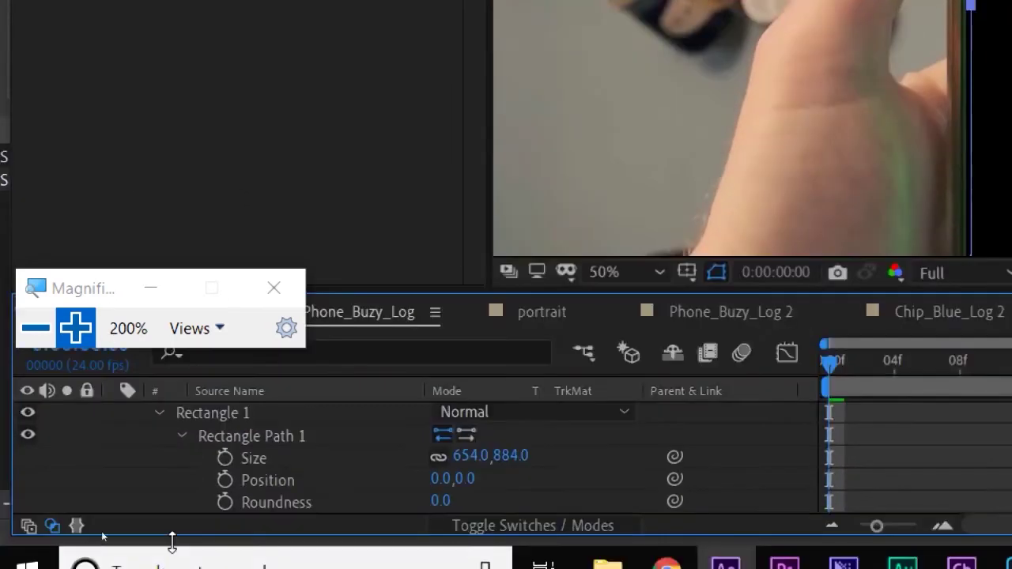
pyautogui.scroll(2, 139, 442)
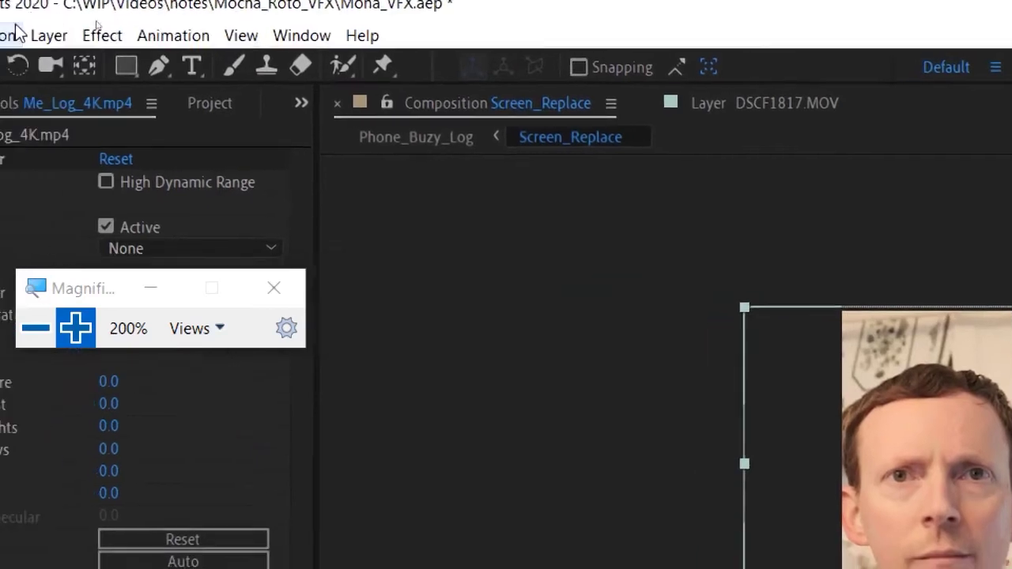
# Check the width and height in the Screen_Replace composition's settings, leaving them as they are
pyautogui.click(45, 15)
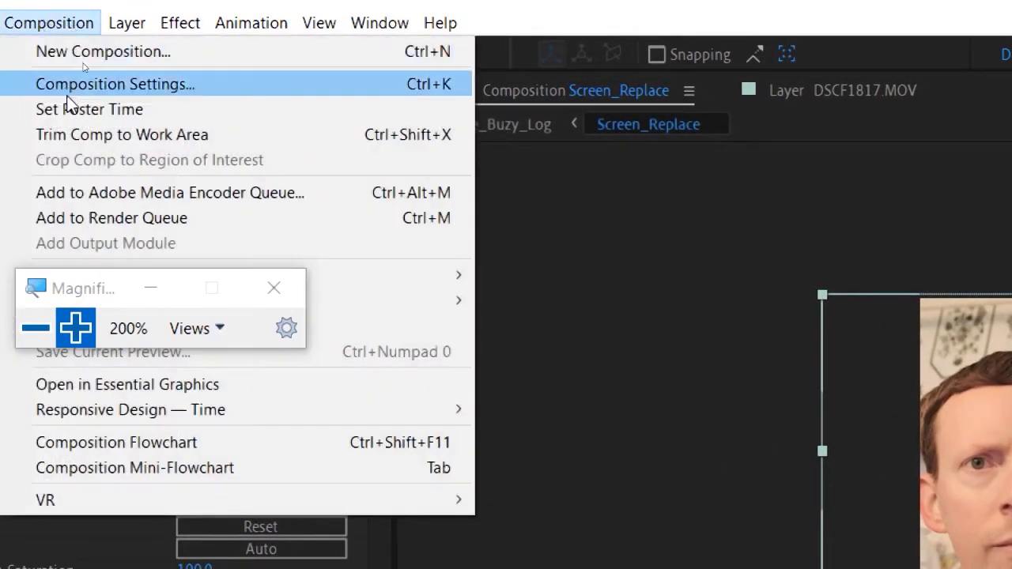
pyautogui.click(69, 94)
pyautogui.click(729, 339)
pyautogui.hotkey('ctrl', 'k')
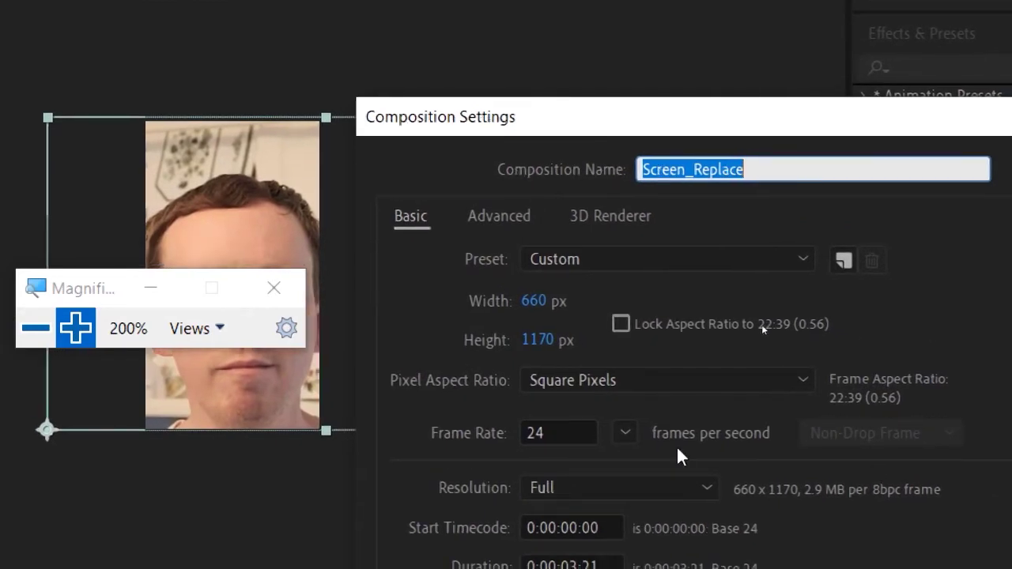
pyautogui.press('Escape')
pyautogui.press('super+minus')
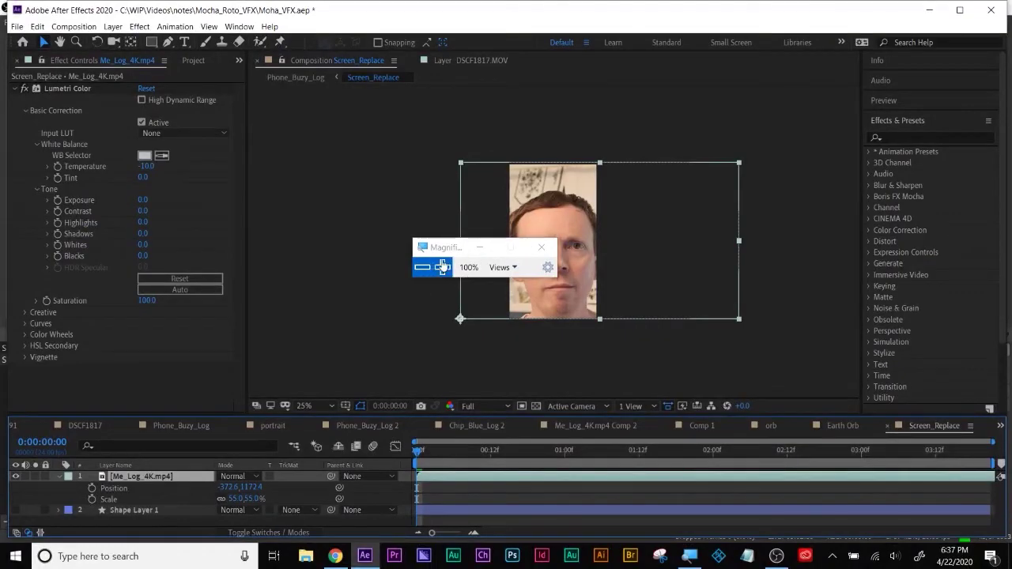
# Examine the Position and Scale values of the Me_Log_4K.mp4 layer in Screen_Replace
pyautogui.moveTo(445, 248); pyautogui.dragTo(301, 319)
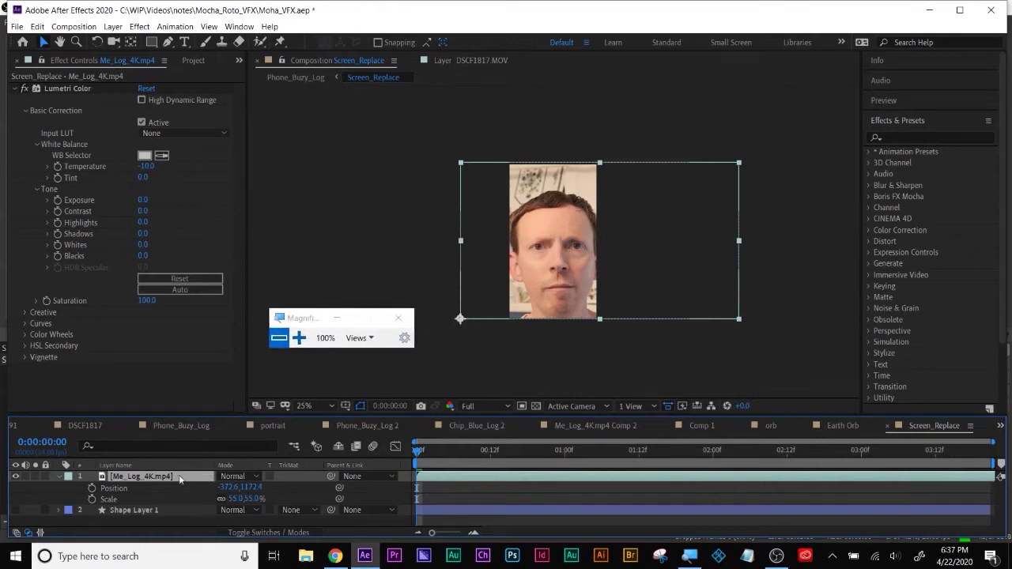
pyautogui.click(298, 337)
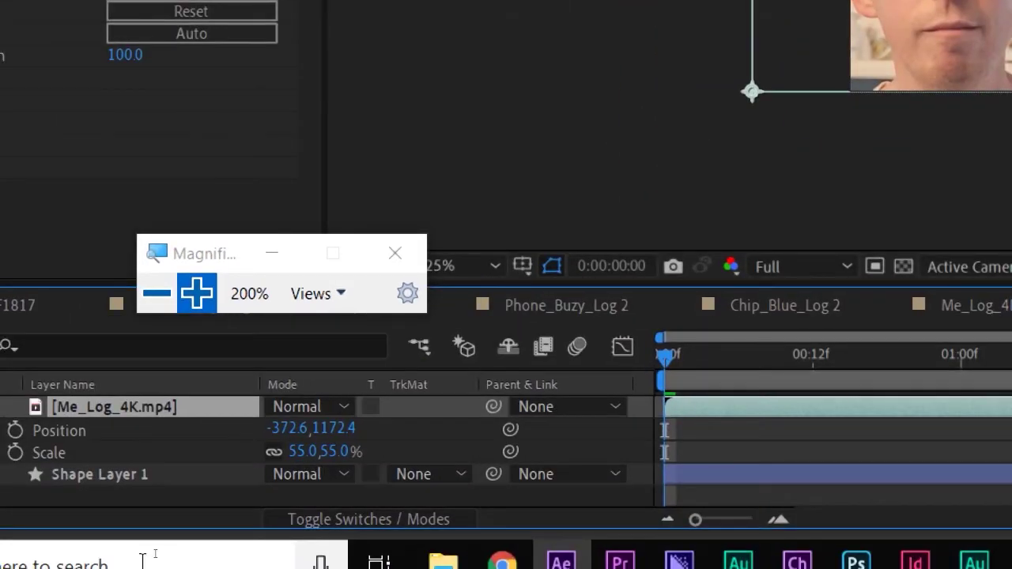
pyautogui.click(394, 253)
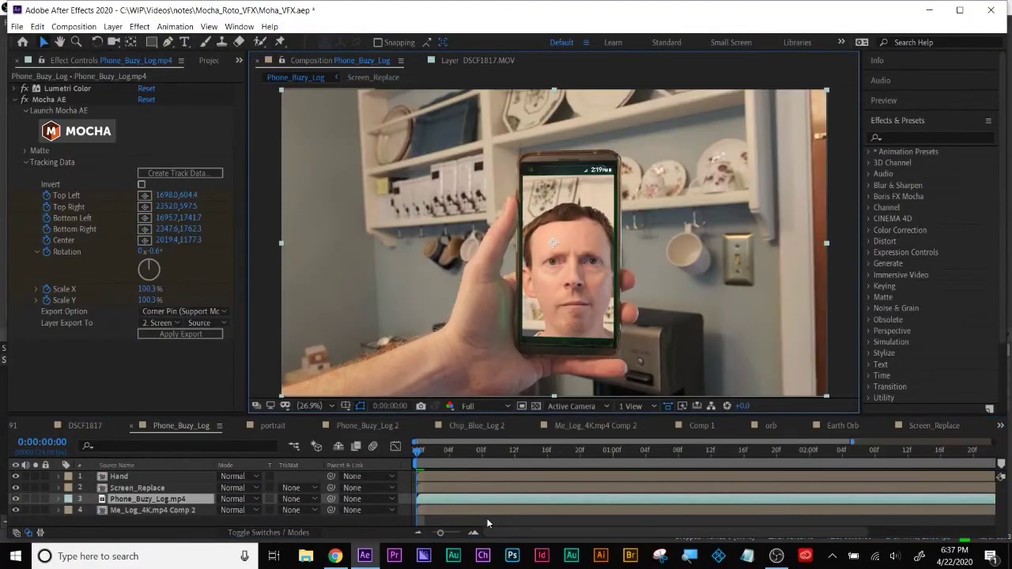
# In Phone_Buzy_Log, open Mocha AE's track data layer list, mark the phone new layer as the source, and cancel
pyautogui.click(689, 556)
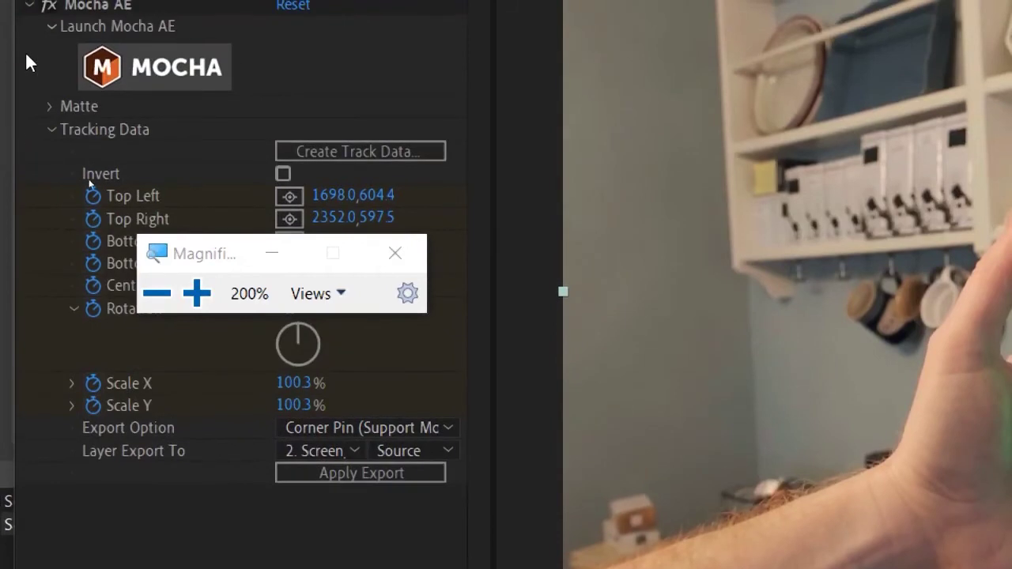
pyautogui.moveTo(210, 252); pyautogui.dragTo(566, 205)
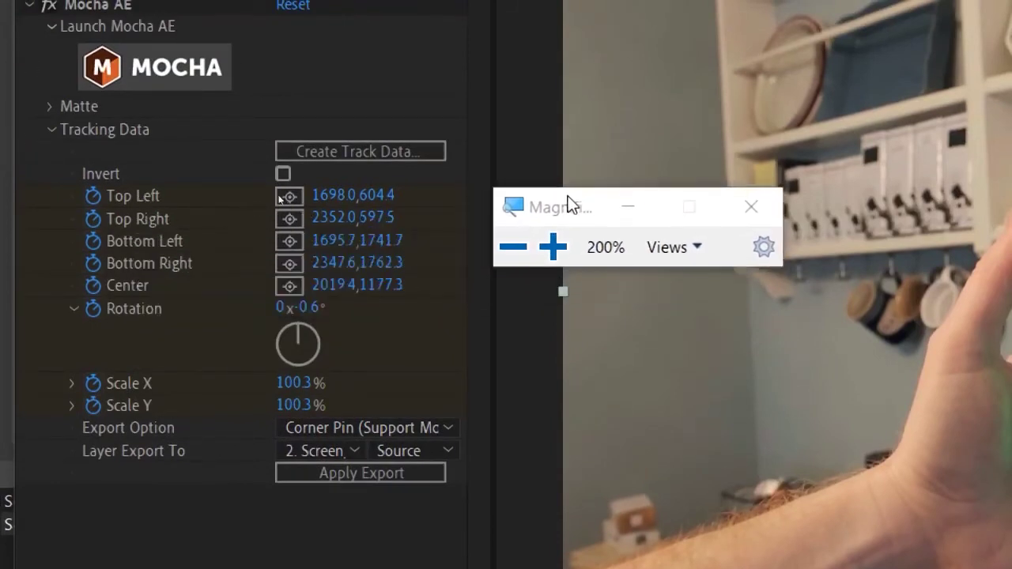
pyautogui.click(365, 154)
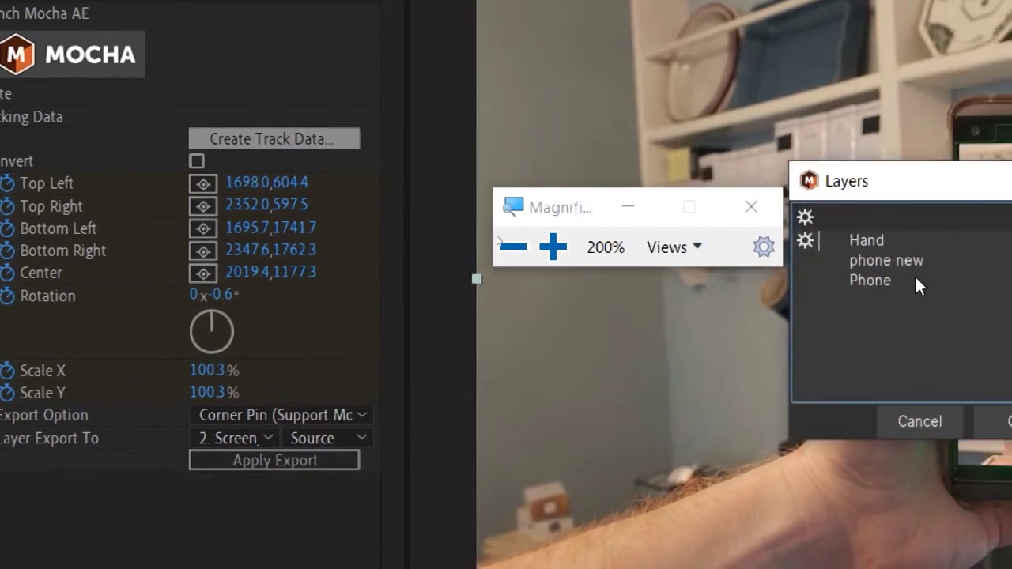
pyautogui.click(899, 259)
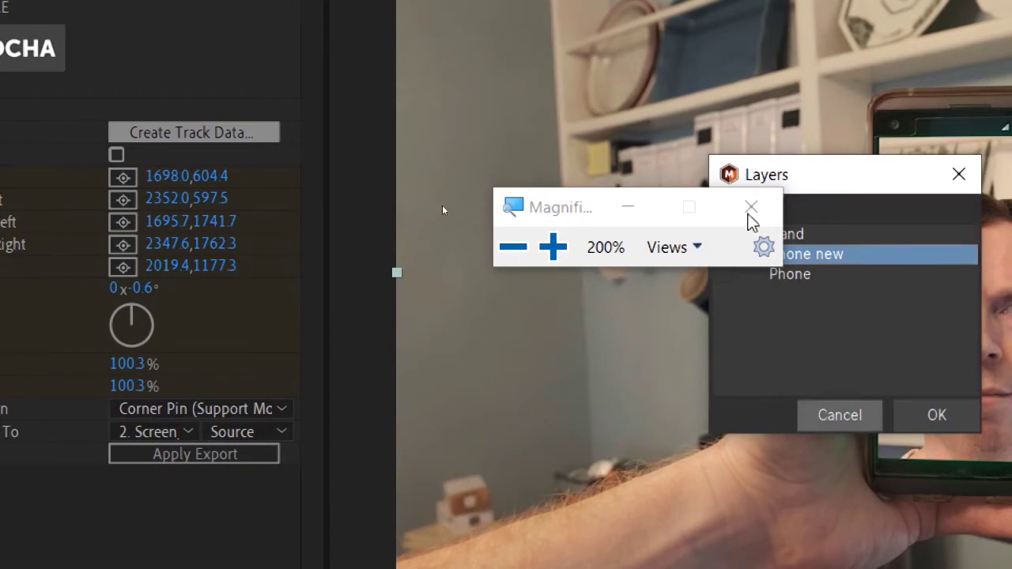
pyautogui.moveTo(543, 202); pyautogui.dragTo(447, 75)
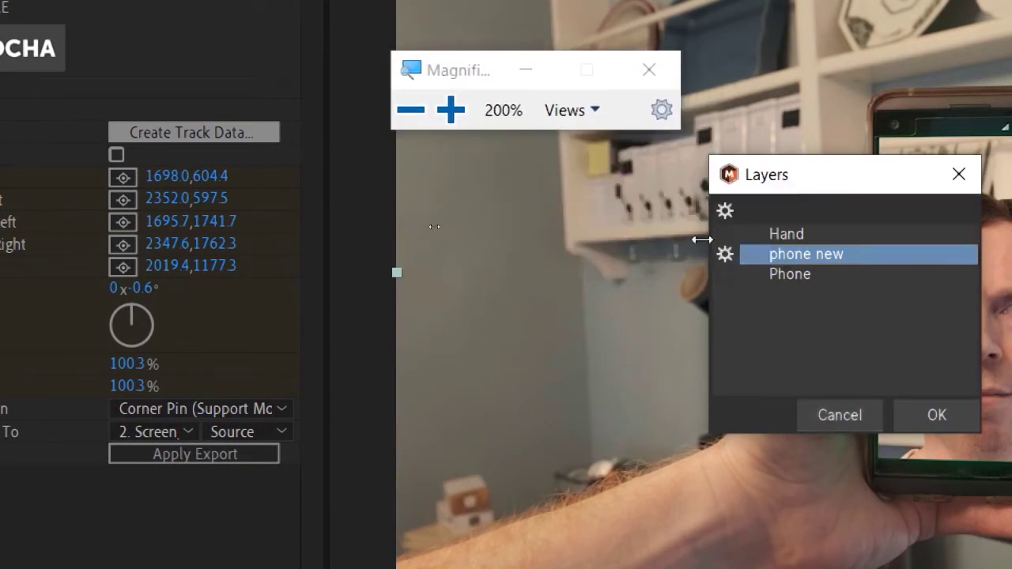
pyautogui.click(834, 417)
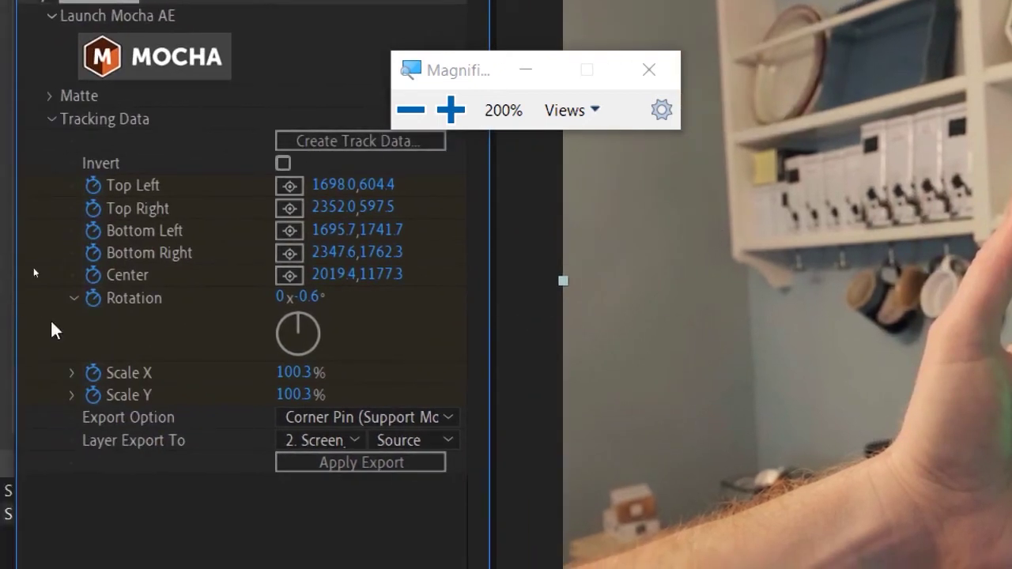
# Keep Corner Pin (Support Motion Blur) as the export option with Screen_Replace as the target layer, and apply the export
pyautogui.click(362, 426)
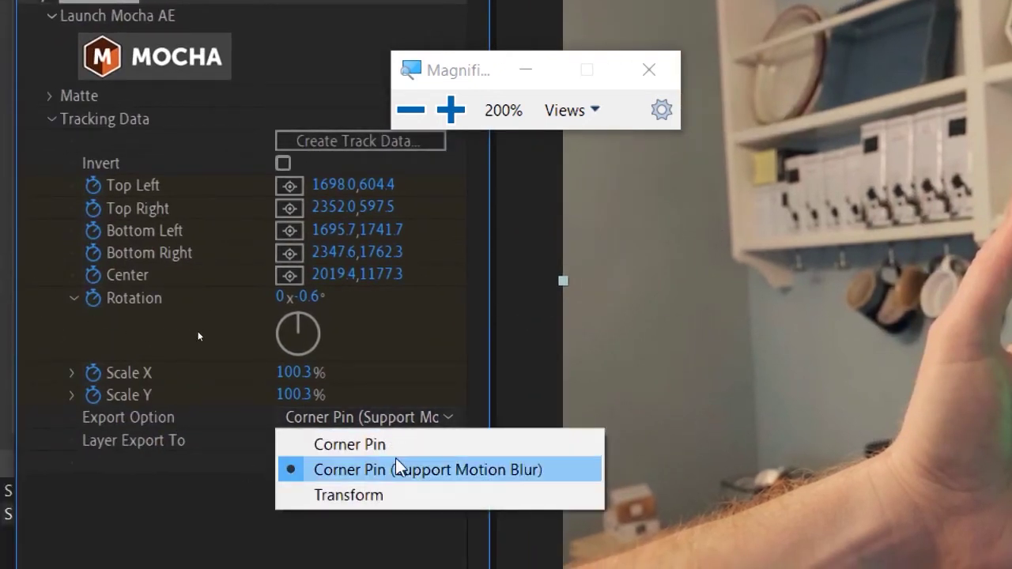
pyautogui.click(379, 470)
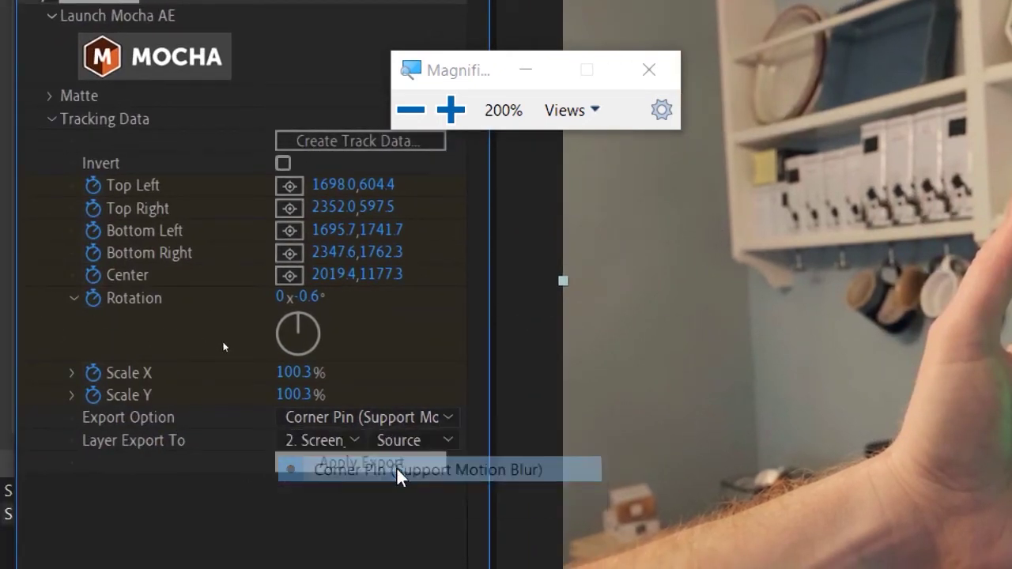
pyautogui.click(330, 441)
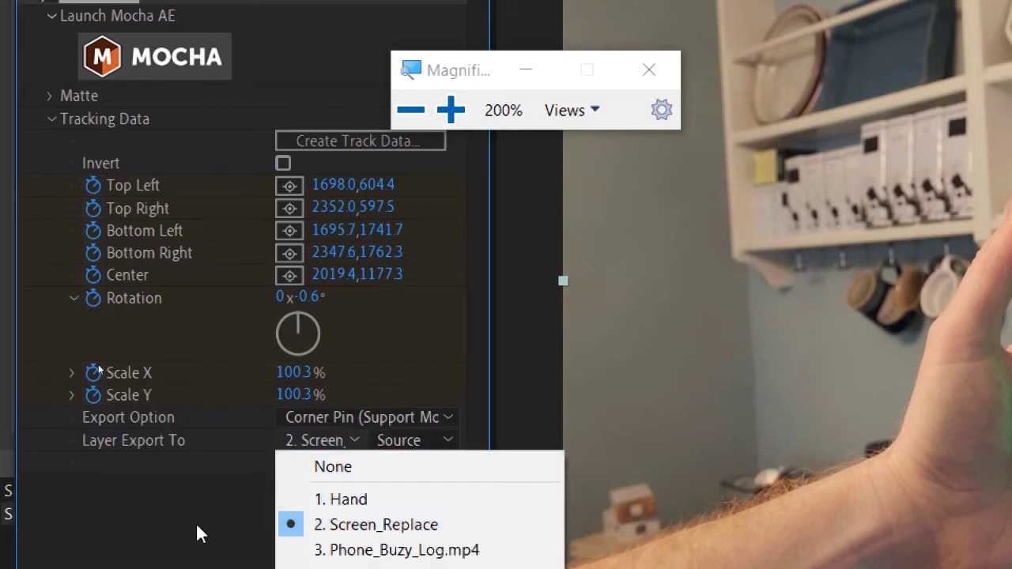
pyautogui.click(101, 500)
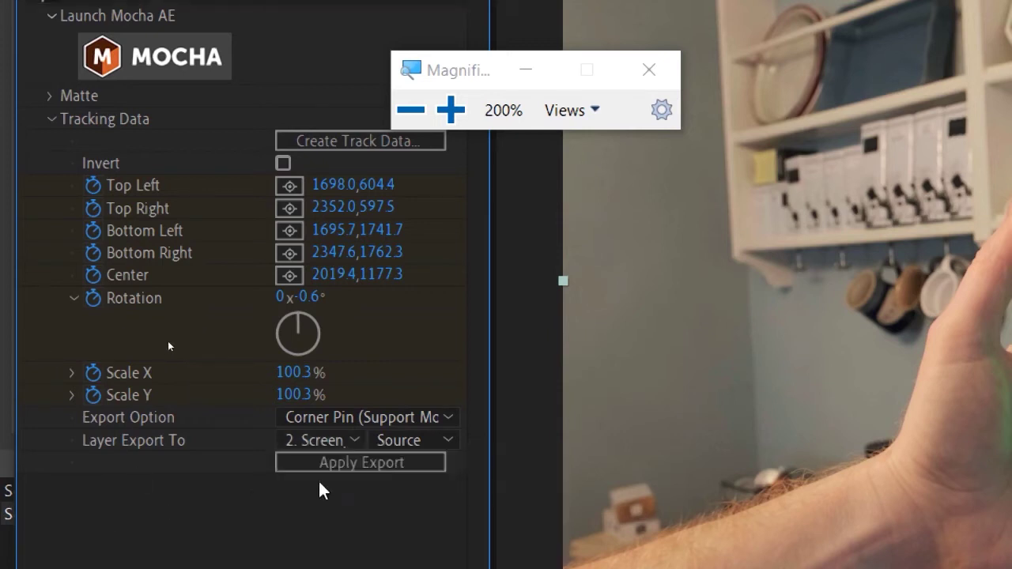
pyautogui.click(360, 463)
# Set the preview resolution to Quarter and scrub through the shot to frame 0:00:00:07 to check the screen replacement
pyautogui.moveTo(198, 293); pyautogui.dragTo(450, 296)
pyautogui.click(434, 147)
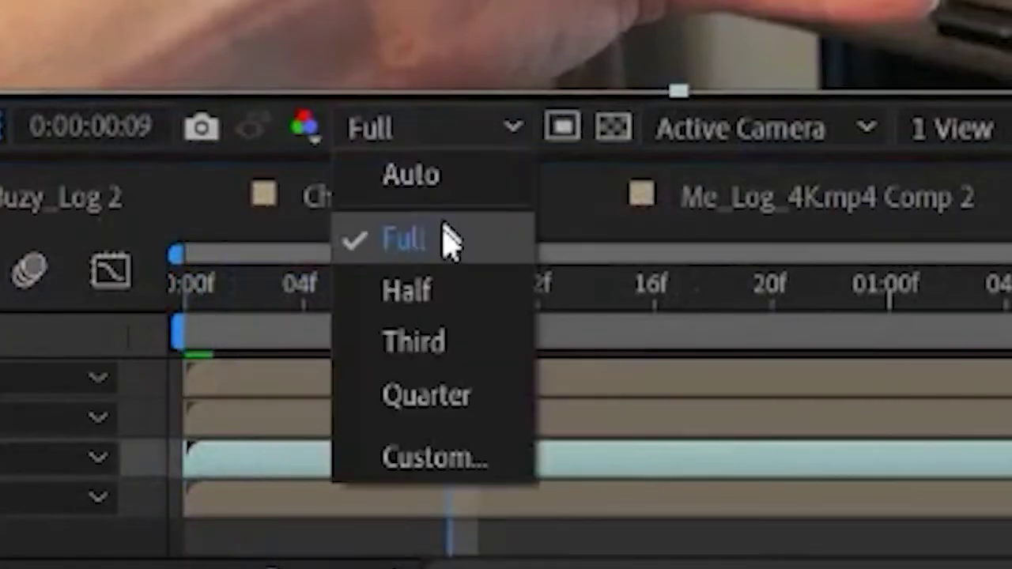
pyautogui.click(450, 387)
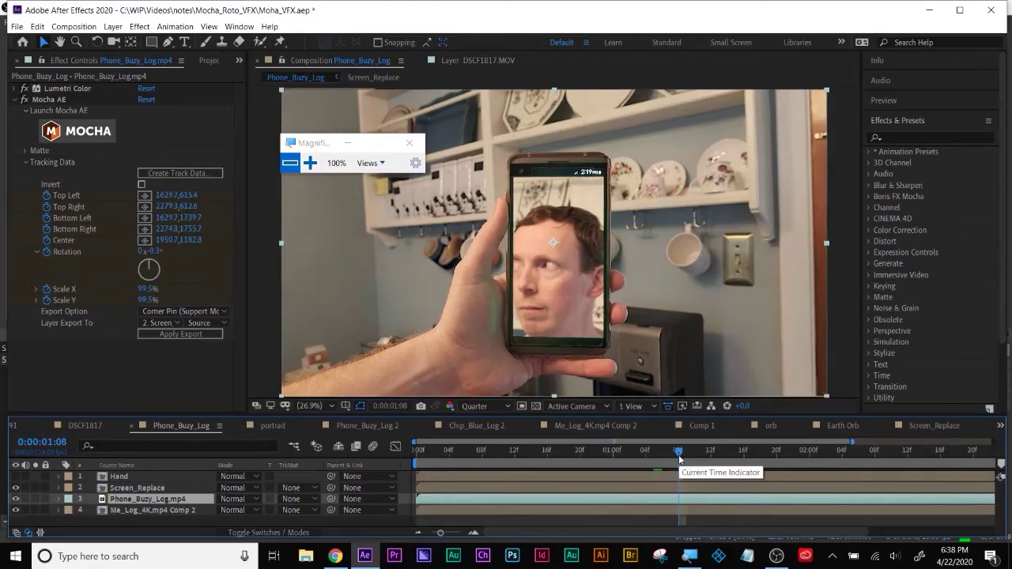
pyautogui.click(478, 456)
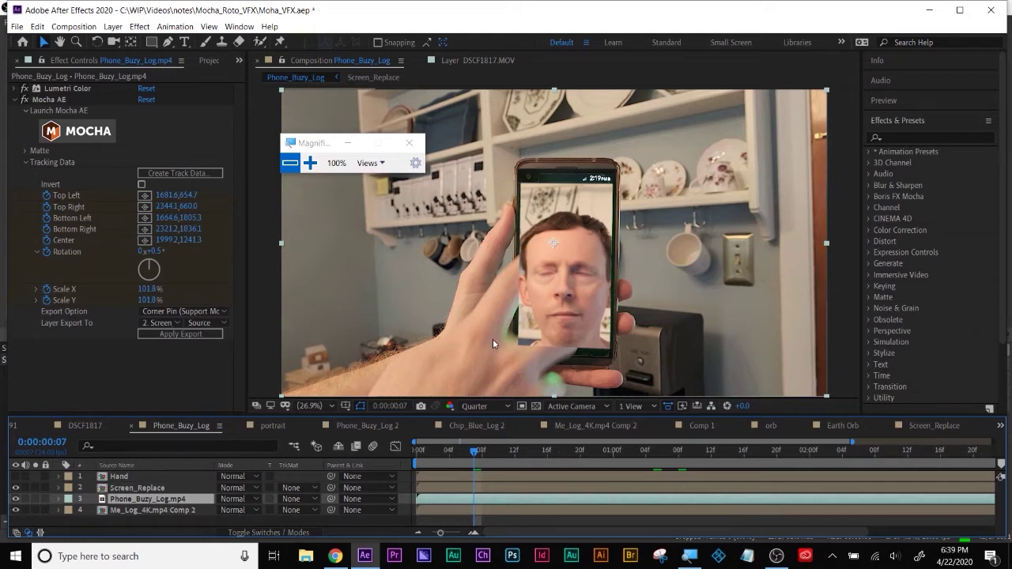
# Open the Hand composition, set its preview resolution to Full, and launch Mocha AE from its Phone_Buzy_Log.mp4 layer
pyautogui.doubleClick(118, 476)
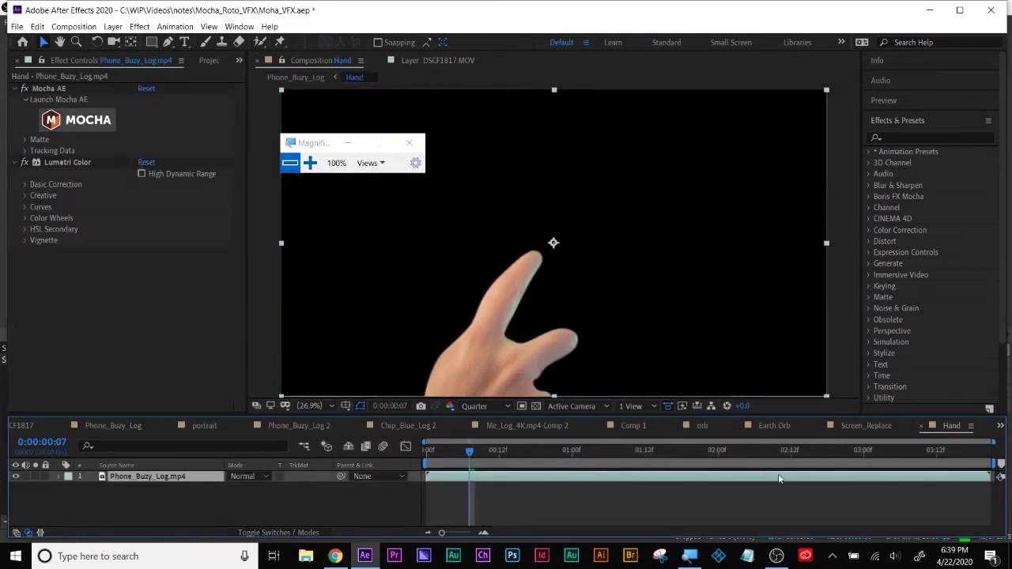
pyautogui.click(82, 119)
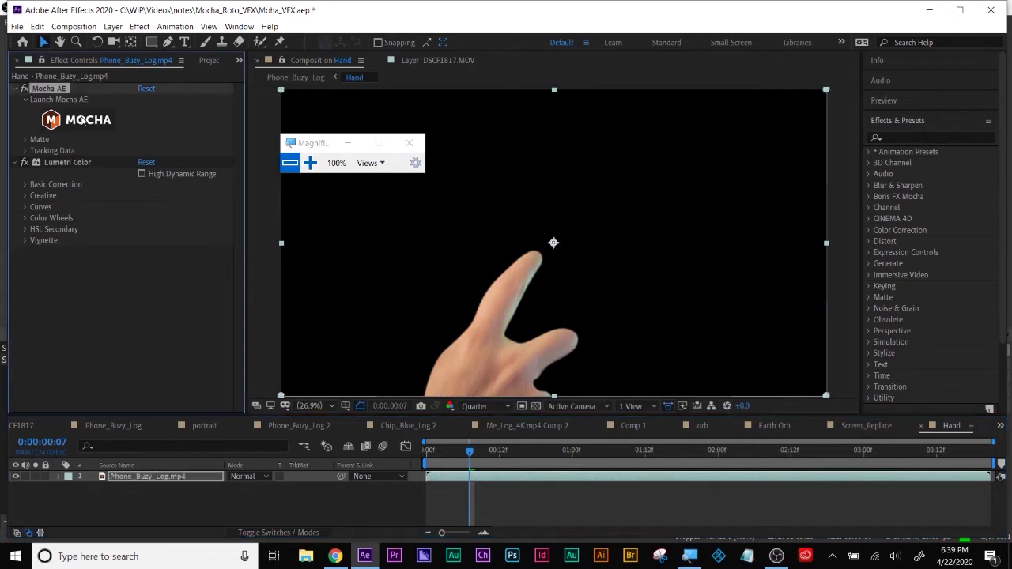
pyautogui.click(503, 286)
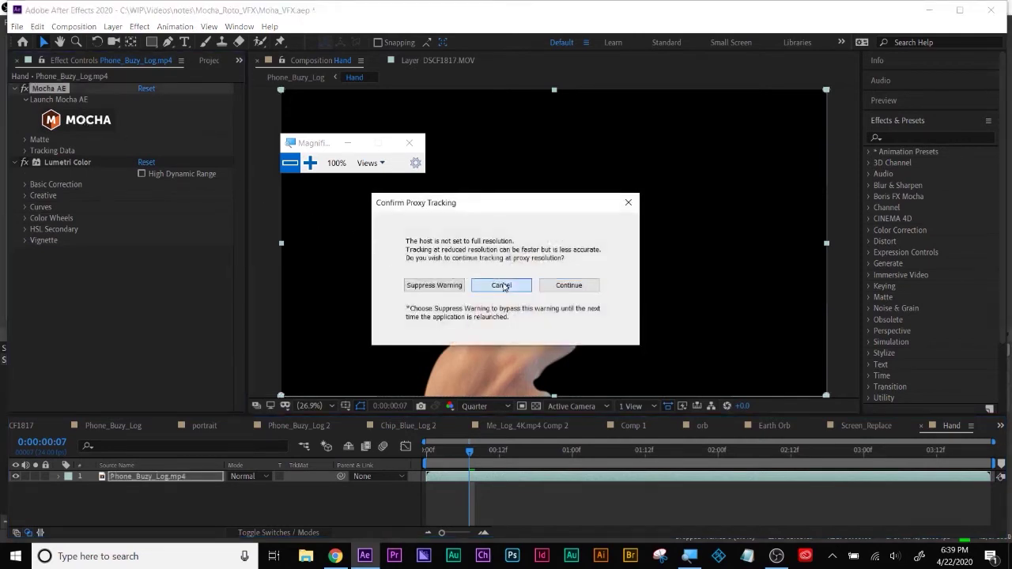
pyautogui.click(475, 406)
pyautogui.click(474, 438)
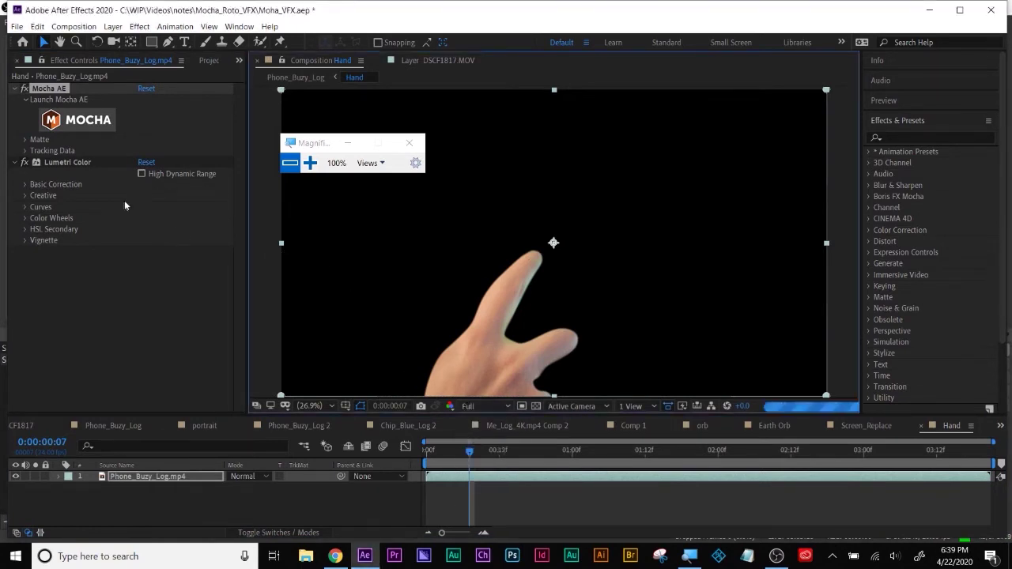
pyautogui.click(79, 127)
# At frame 11, select the Swipe layer and move the spline point on the thumb's upper edge slightly inward
pyautogui.moveTo(368, 517); pyautogui.dragTo(265, 509)
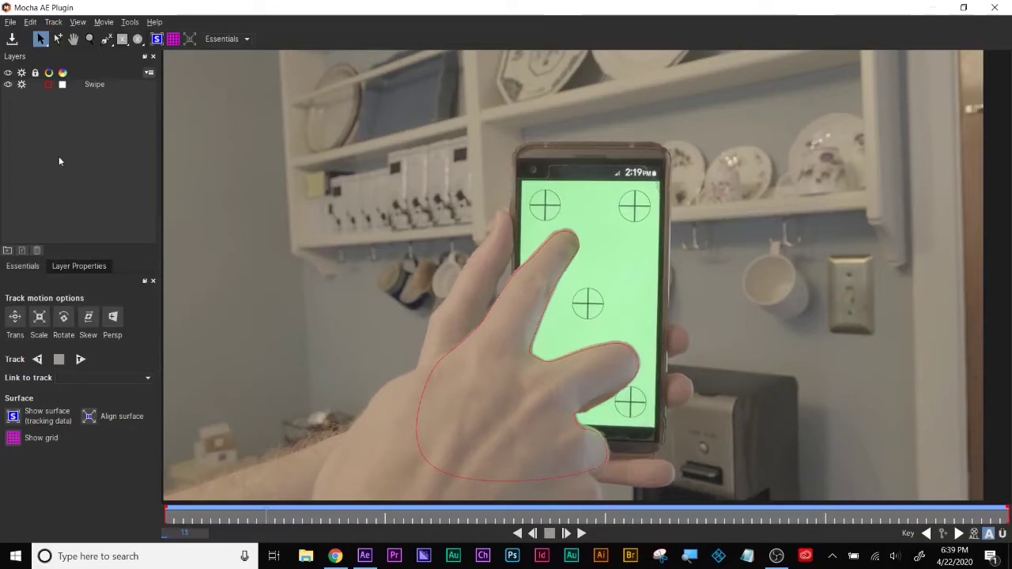
pyautogui.click(94, 86)
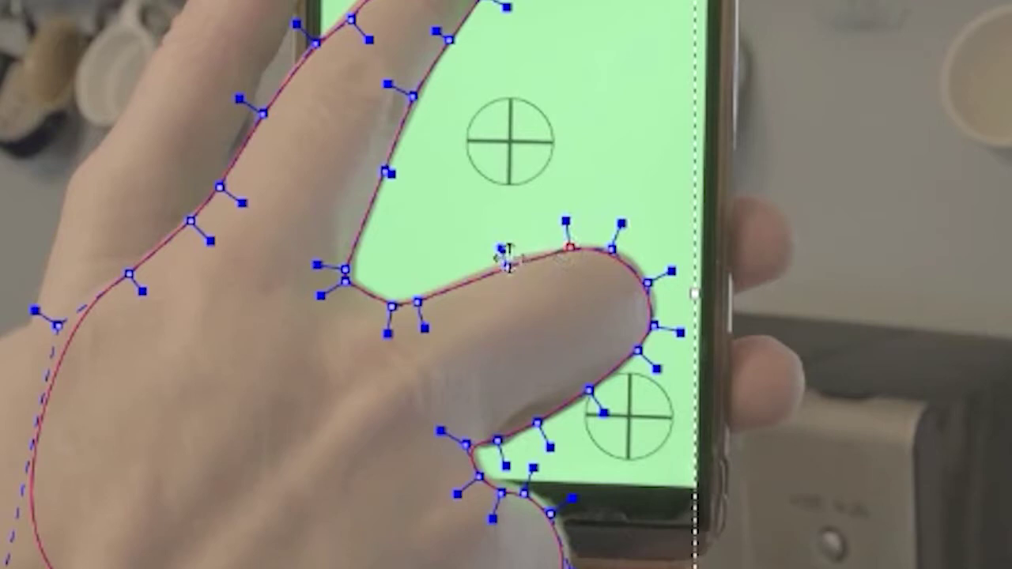
pyautogui.click(506, 260)
pyautogui.moveTo(506, 259); pyautogui.dragTo(507, 273)
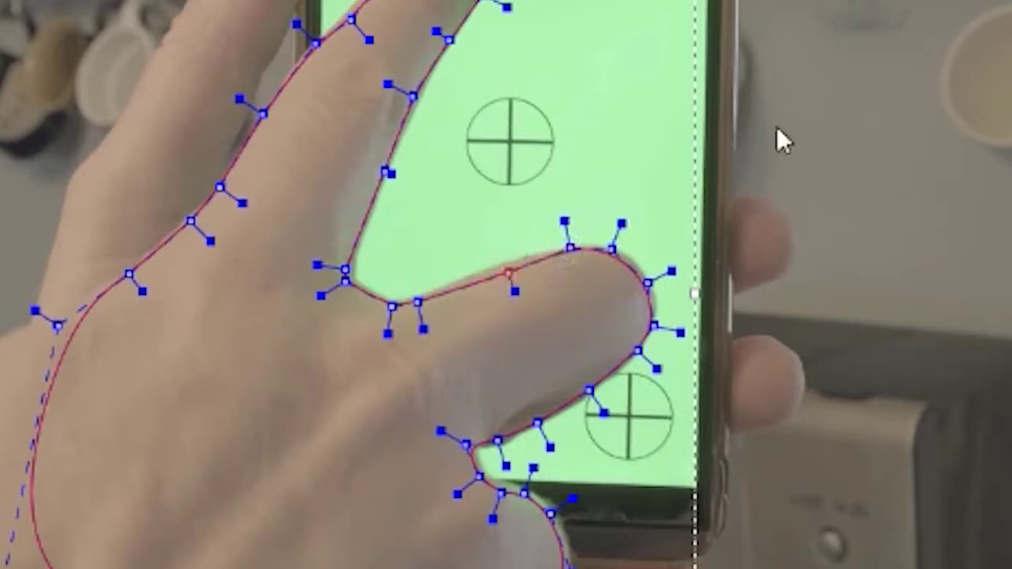
# Select the spline points around the thumb tip and adjust them as a group to fit the thumb's outline
pyautogui.moveTo(785, 153); pyautogui.dragTo(551, 427)
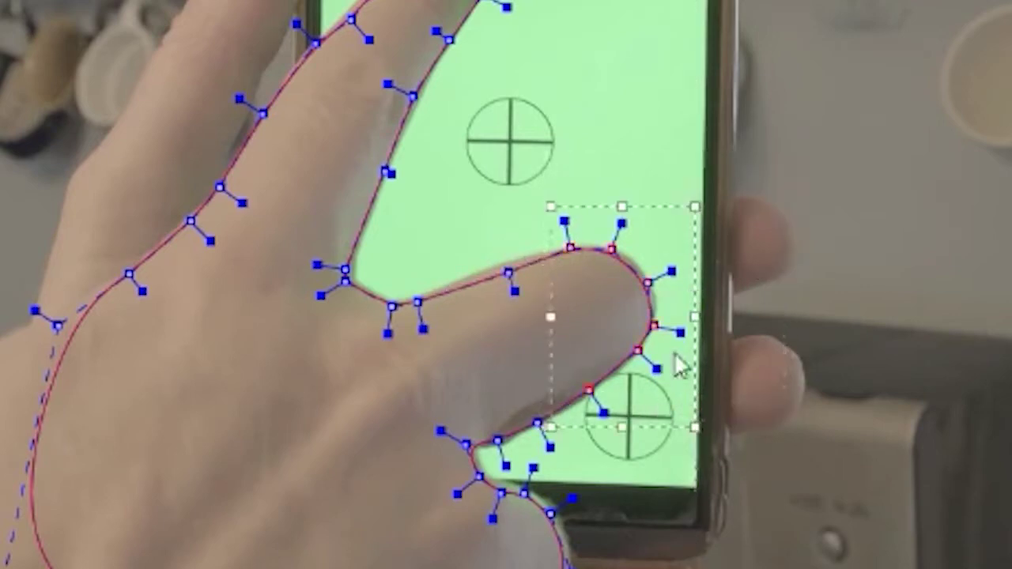
pyautogui.moveTo(631, 267); pyautogui.dragTo(636, 266)
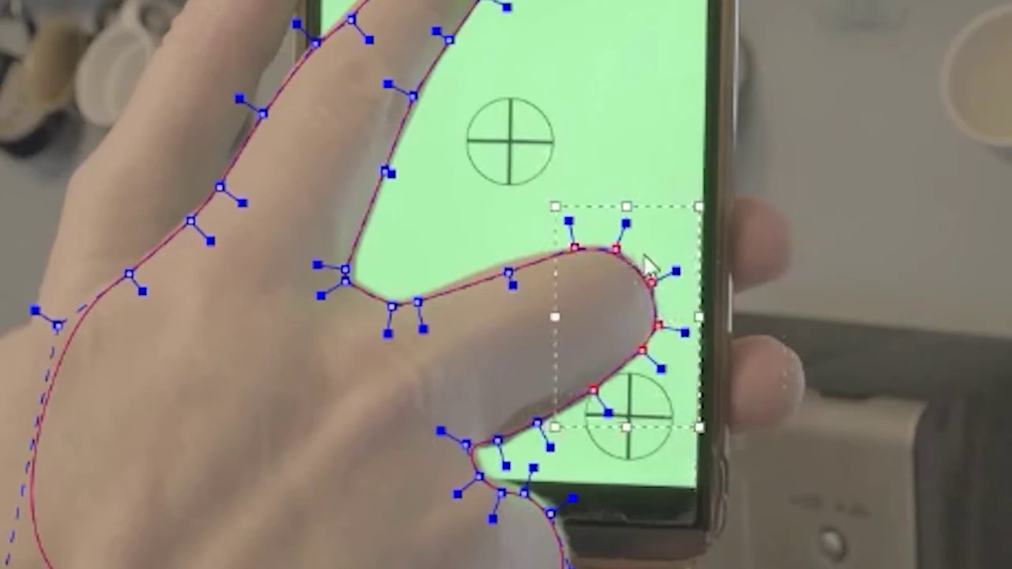
pyautogui.moveTo(711, 193)
pyautogui.mouseDown()
pyautogui.moveTo(719, 181)
pyautogui.moveTo(691, 198)
pyautogui.moveTo(703, 197)
pyautogui.mouseUp()
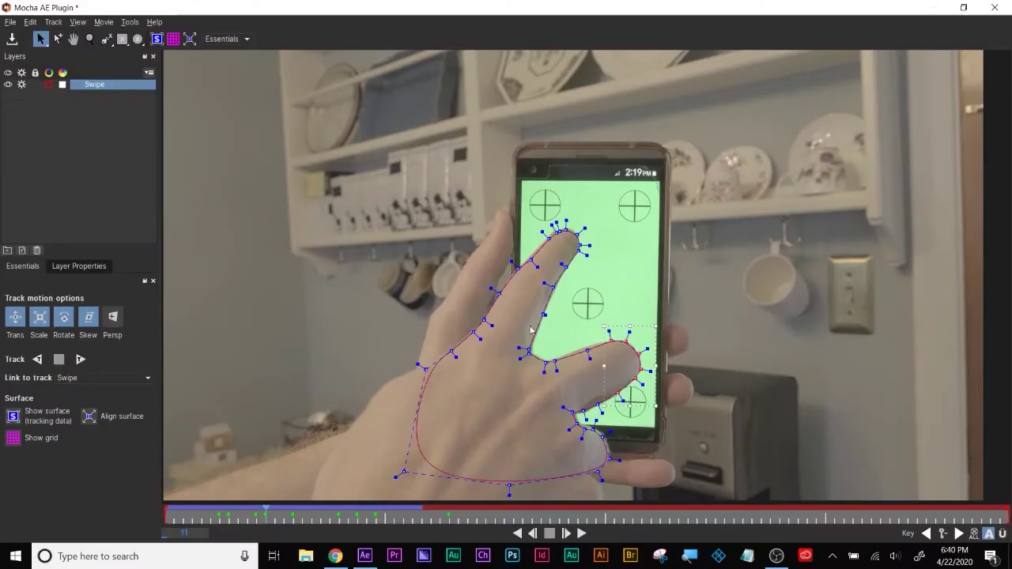
# Select the spline points around the lower fingertip beneath the phone and shift them slightly upward
pyautogui.hotkey('ctrl', 'a')
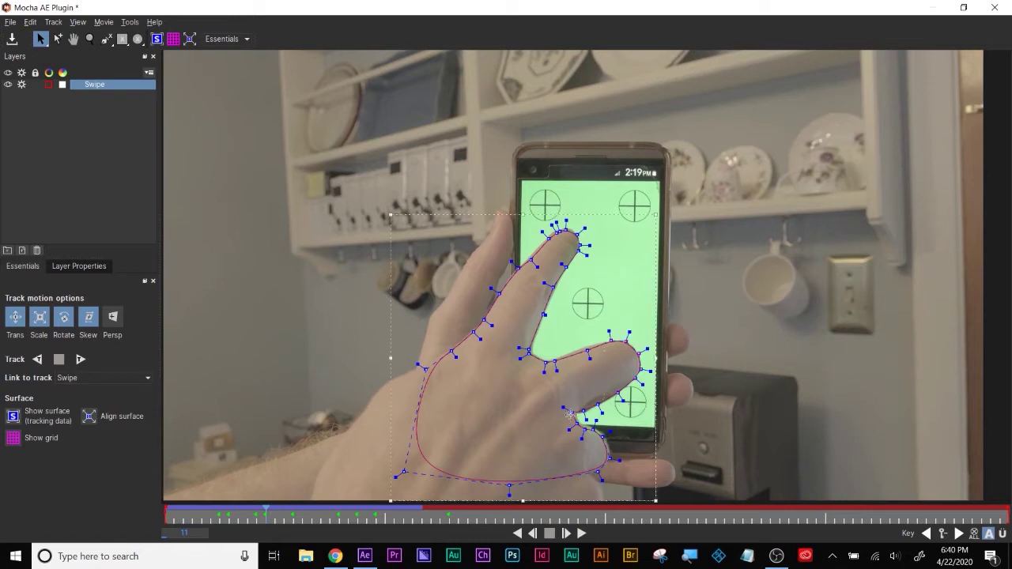
pyautogui.moveTo(668, 435); pyautogui.dragTo(553, 484)
pyautogui.moveTo(609, 456); pyautogui.dragTo(607, 448)
# Track the whole Swipe spline backwards from frame 11, stop the tracking around frame 3 and dismiss the warnings
pyautogui.hotkey('ctrl', 'a')
pyautogui.click(37, 358)
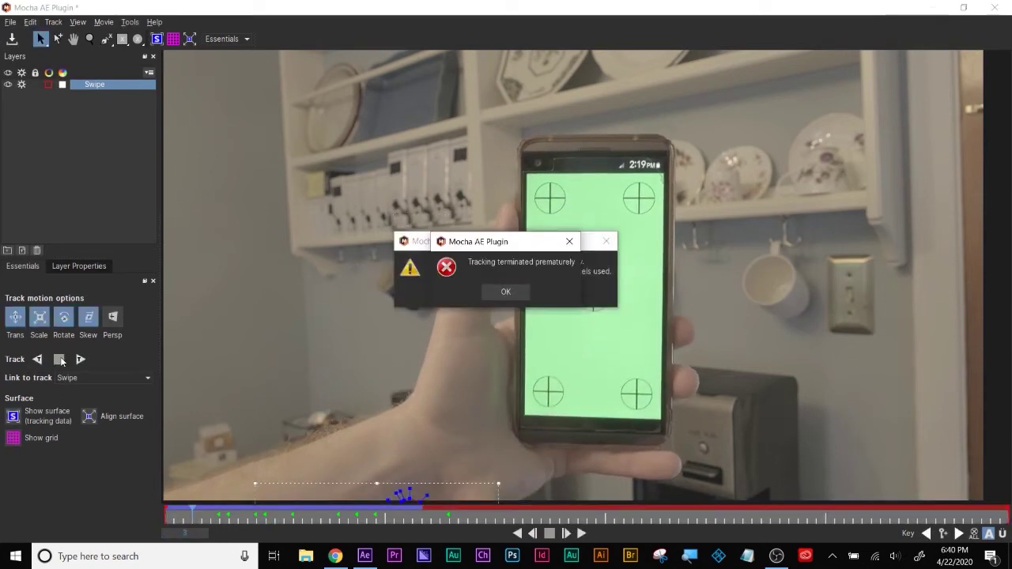
pyautogui.click(512, 298)
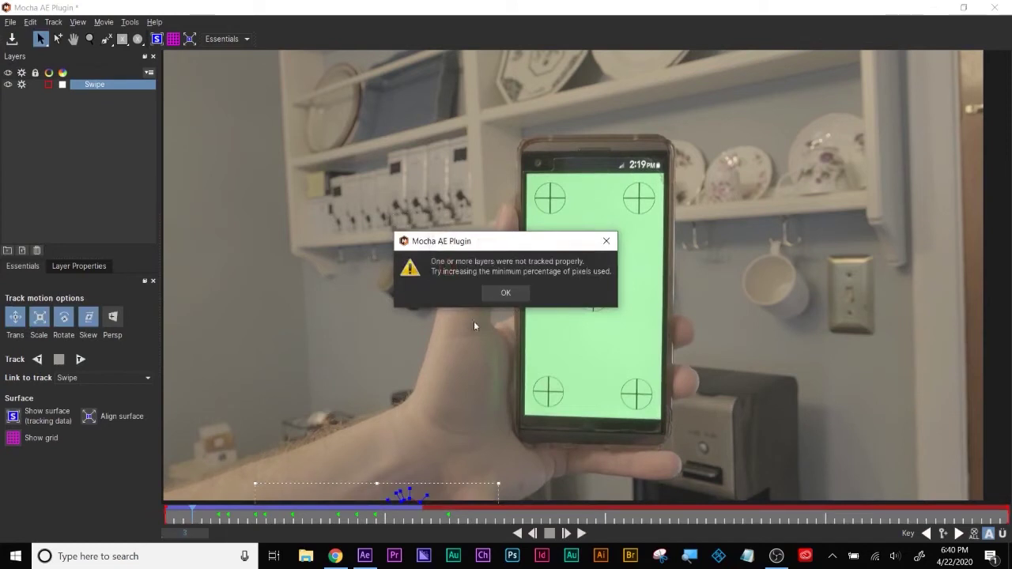
pyautogui.click(511, 291)
# At frame 9, select the spline points around the thumb and shift them as a group to fit its outline
pyautogui.click(237, 519)
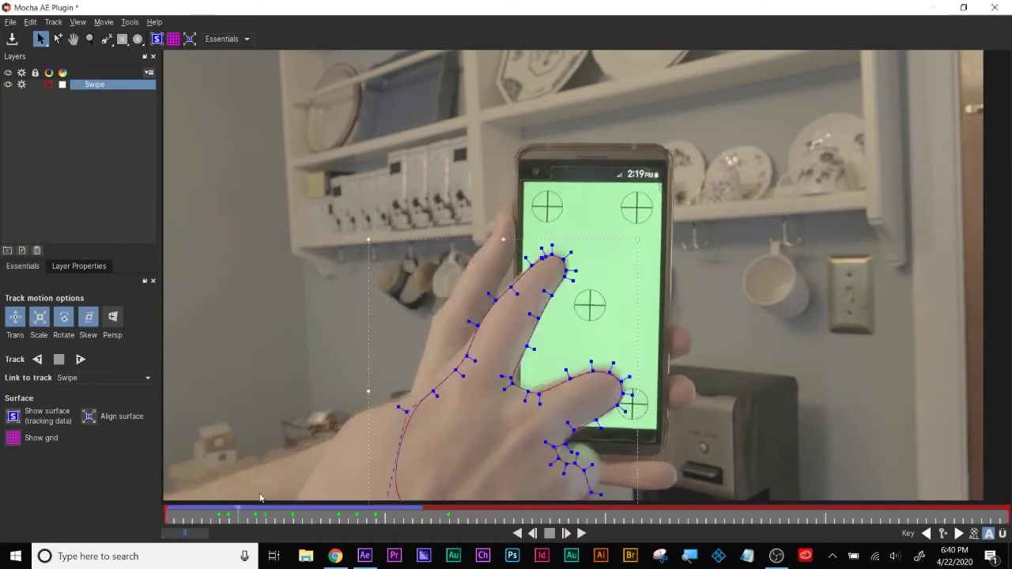
pyautogui.press('Right')
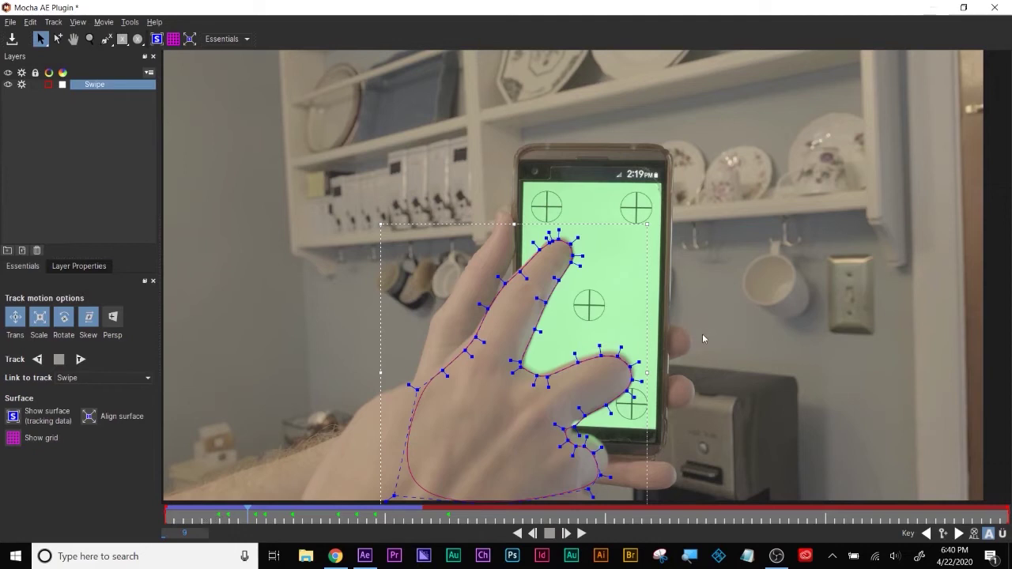
pyautogui.moveTo(562, 421); pyautogui.dragTo(629, 364)
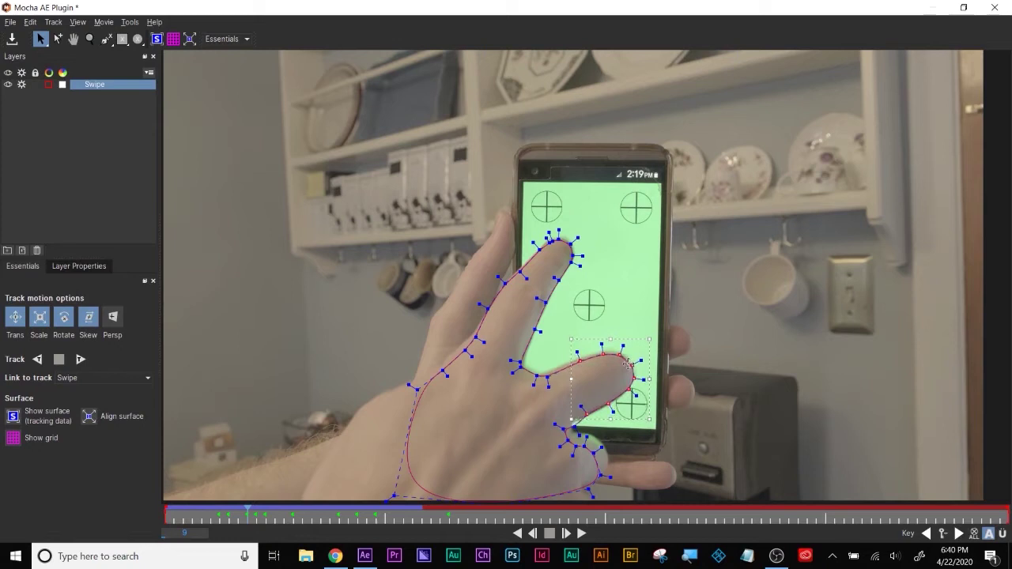
# Try to add a spline point on the outer edge of the index finger at frame 9
pyautogui.click(89, 39)
pyautogui.moveTo(564, 319); pyautogui.dragTo(450, 221)
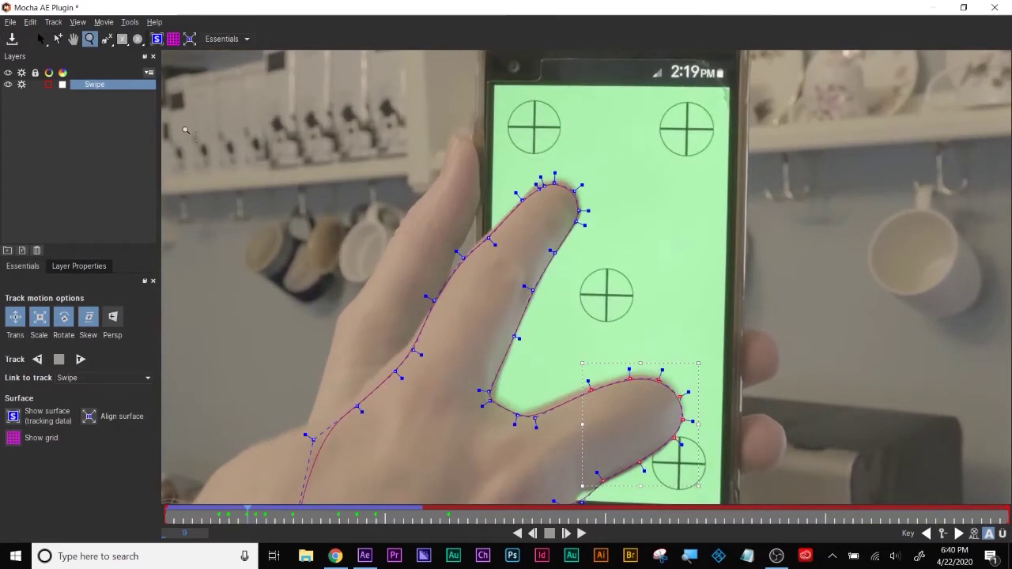
pyautogui.click(60, 40)
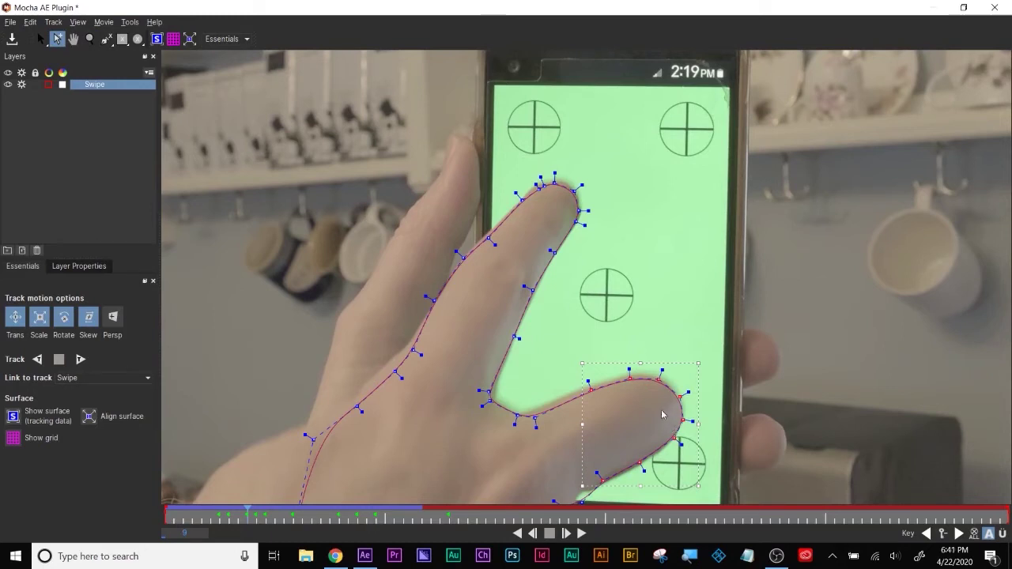
pyautogui.click(456, 251)
pyautogui.click(463, 261)
pyautogui.hotkey('ctrl', 'z')
# Check how the Swipe spline fits the hand at frames 7 and 14
pyautogui.press(',')
pyautogui.press(',')
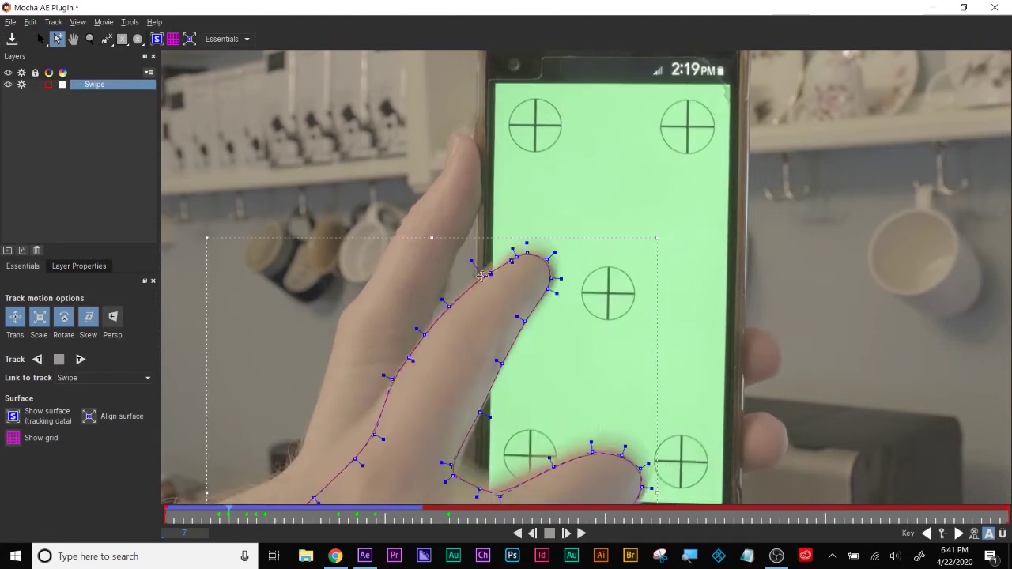
pyautogui.press('t')
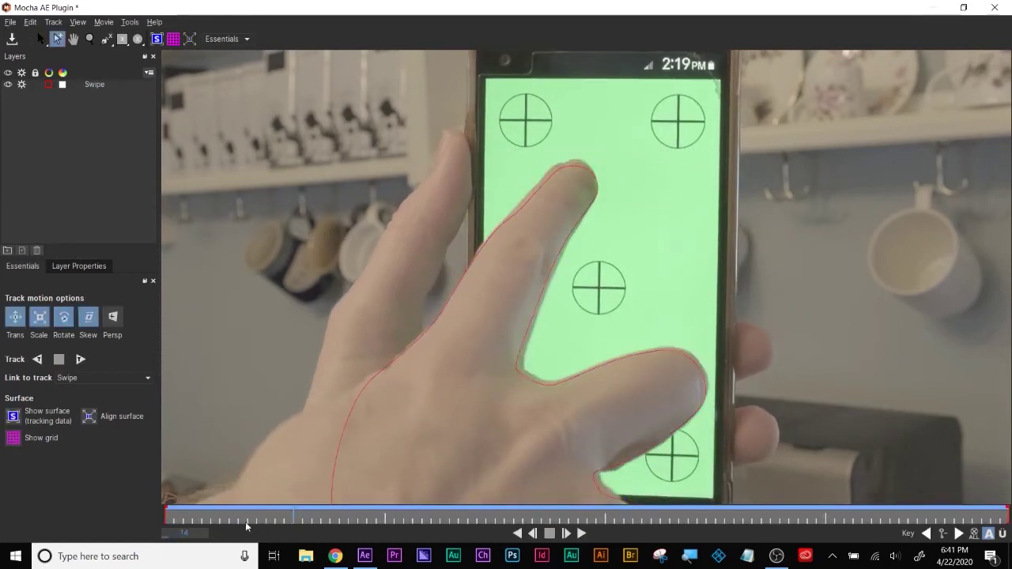
pyautogui.moveTo(293, 514)
pyautogui.mouseDown()
pyautogui.moveTo(154, 518)
pyautogui.moveTo(290, 517)
pyautogui.moveTo(166, 518)
pyautogui.moveTo(348, 532)
pyautogui.moveTo(291, 534)
pyautogui.mouseUp()
pyautogui.press('z')
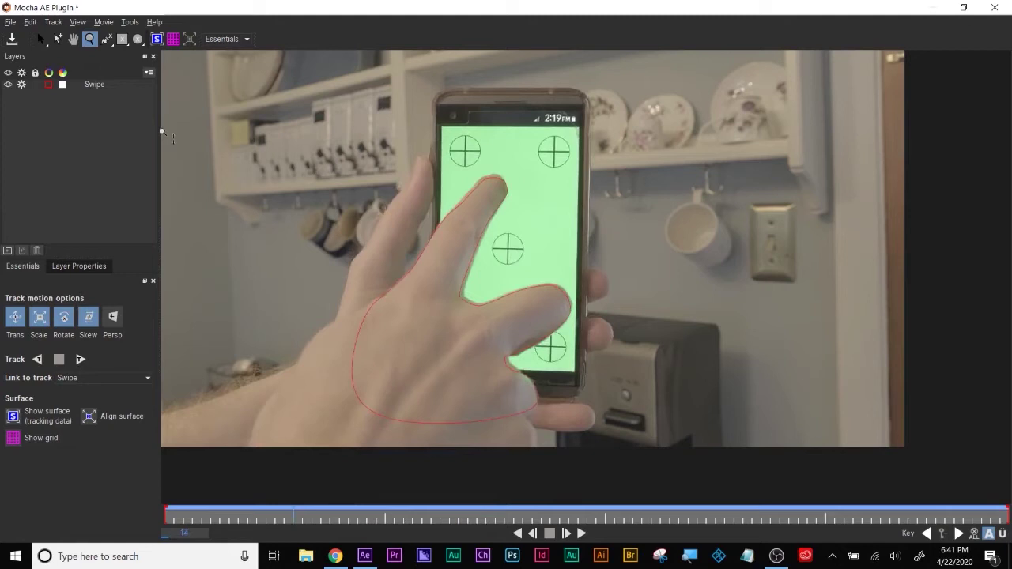
# Save the Mocha project and exit the plugin to return to After Effects
pyautogui.click(10, 21)
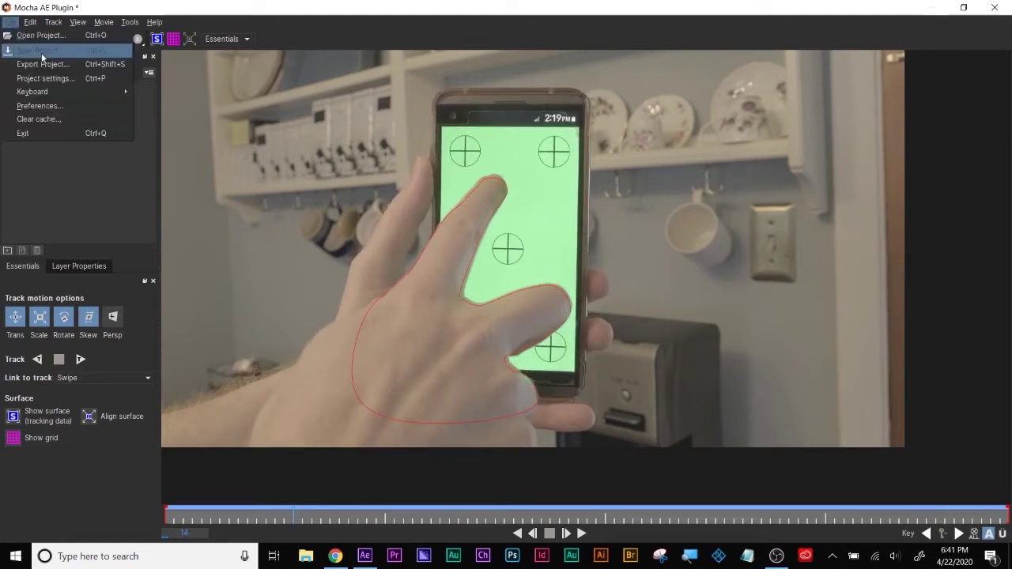
pyautogui.click(42, 52)
pyautogui.click(11, 23)
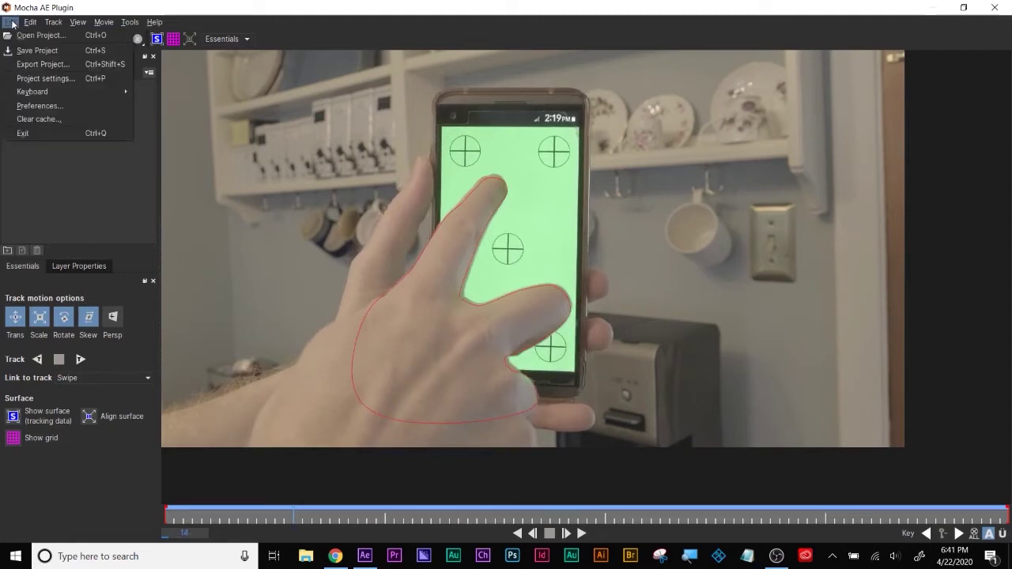
pyautogui.click(40, 132)
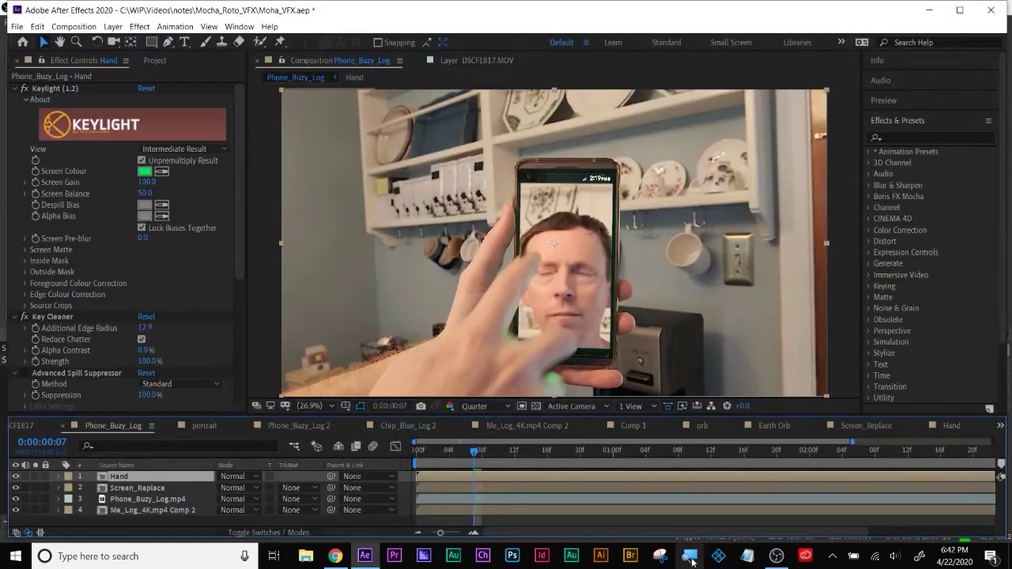
# Magnify the screen to 200% and reveal the Mocha AE matte settings of Phone_Buzy_Log.mp4 in the Hand composition
pyautogui.click(690, 556)
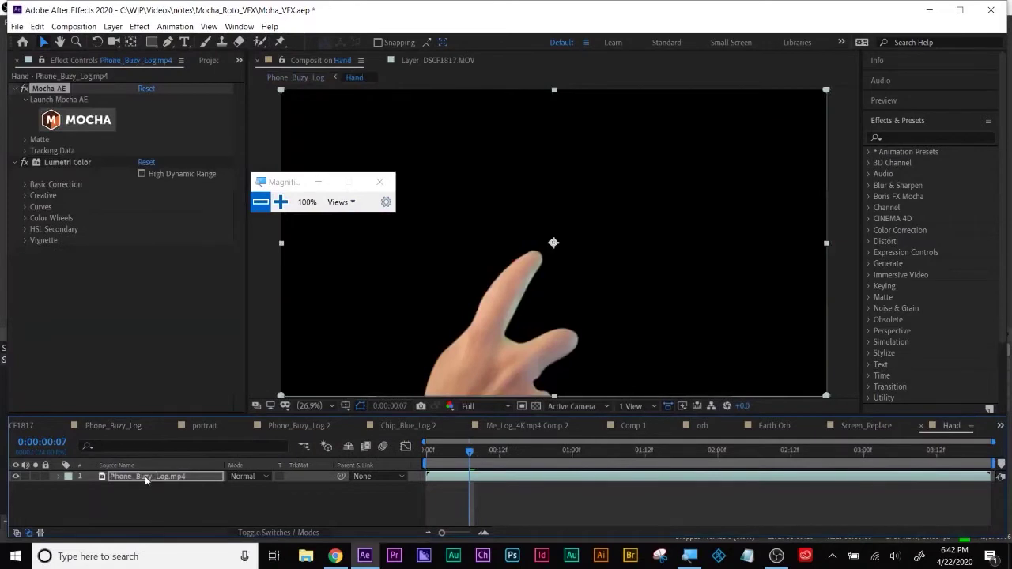
pyautogui.click(119, 286)
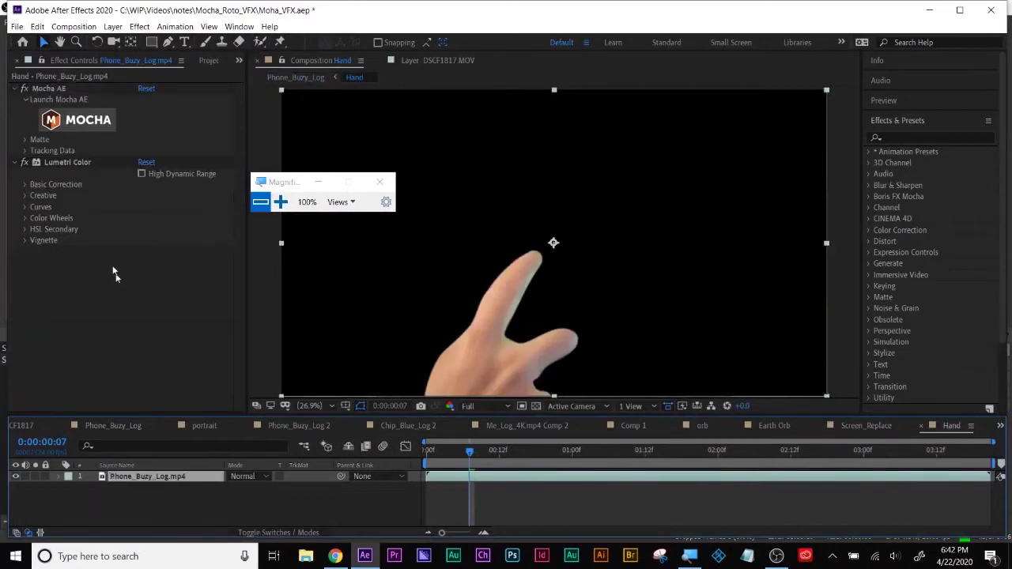
pyautogui.click(280, 202)
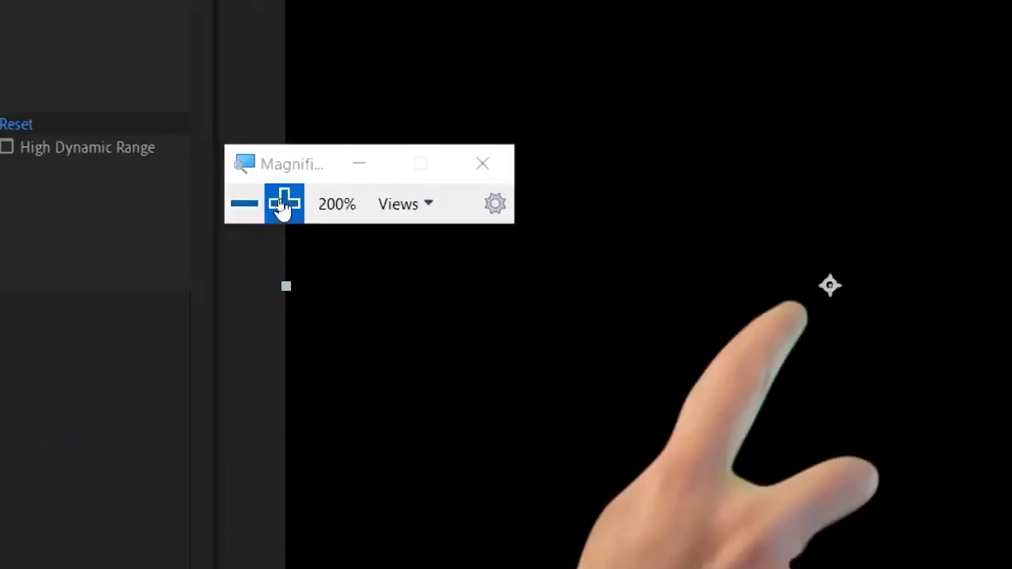
pyautogui.click(25, 139)
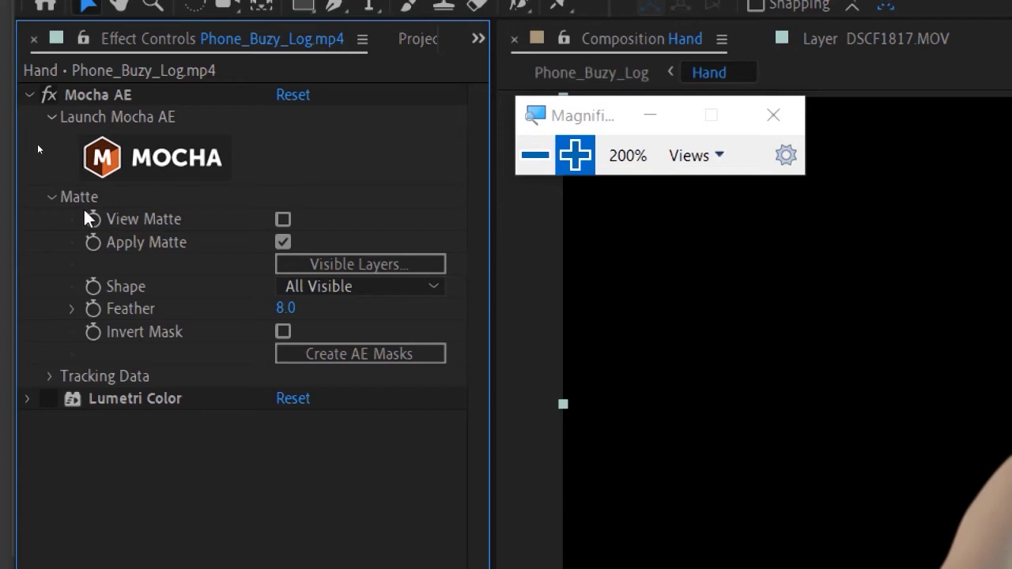
# Switch Apply Matte off and back on to compare the hand cutout, and look over the Mocha AE tracking data options
pyautogui.click(283, 241)
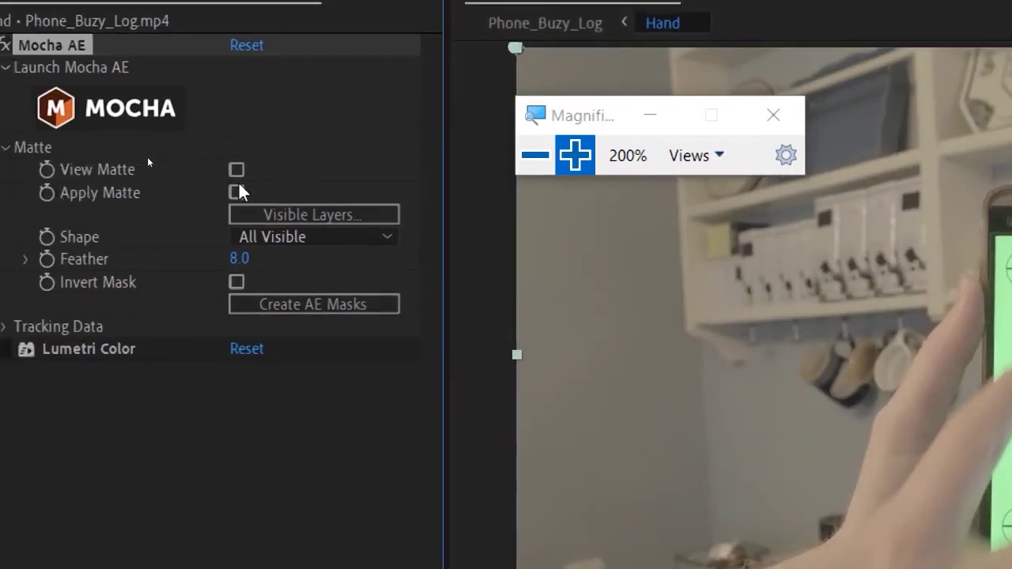
pyautogui.click(236, 192)
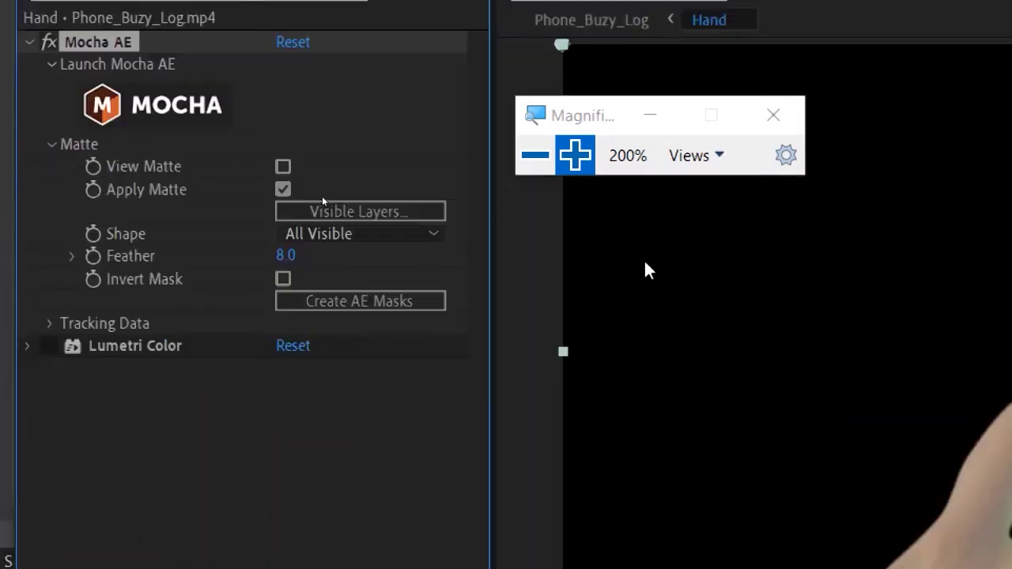
pyautogui.press('super+minus')
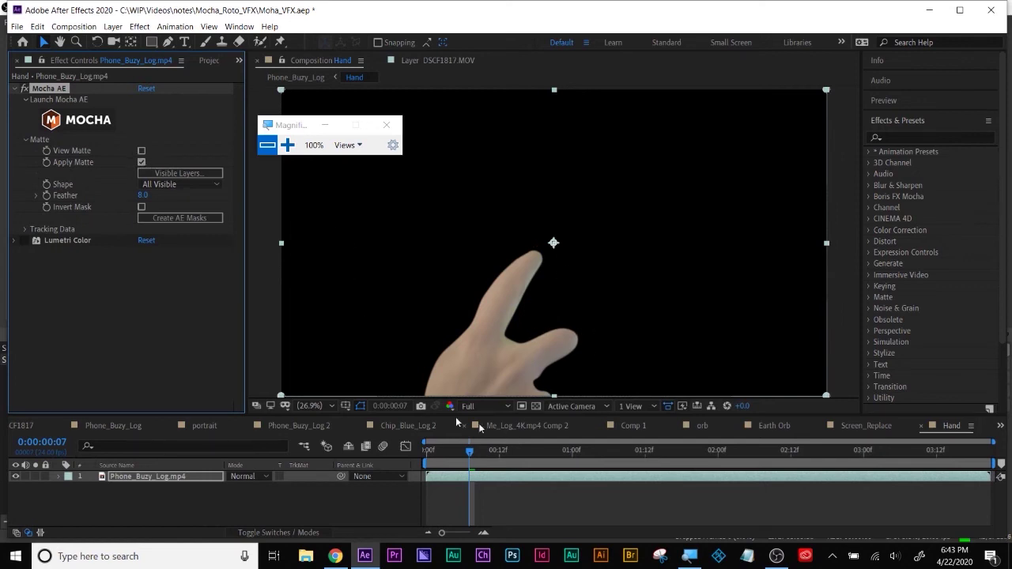
pyautogui.click(26, 231)
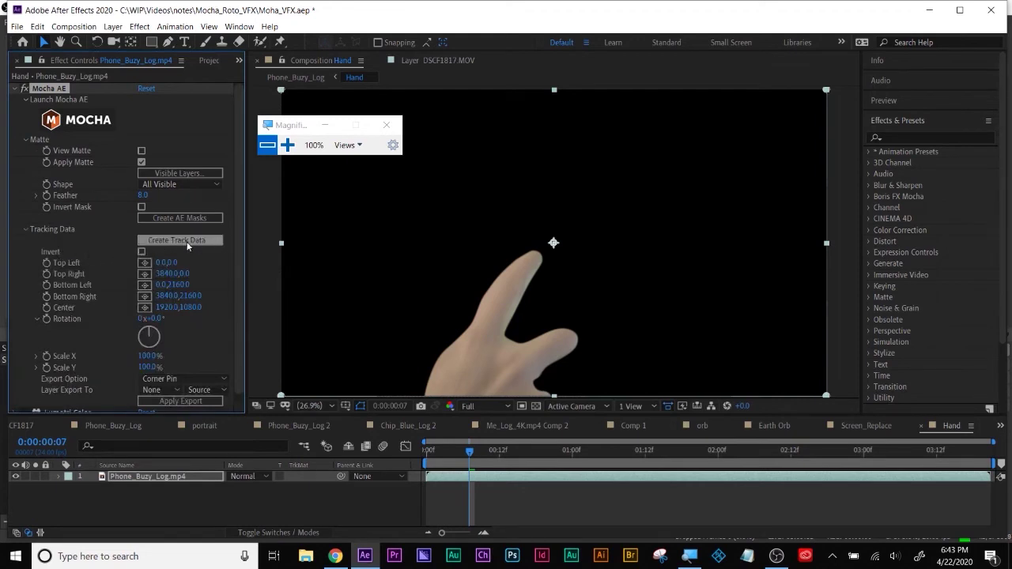
pyautogui.click(25, 230)
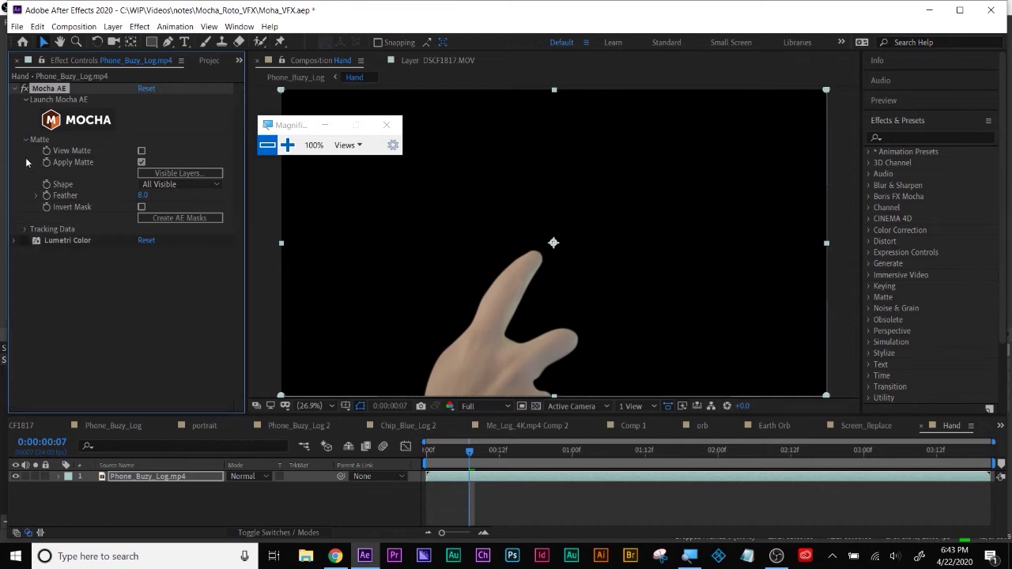
# Review the Screen_Replace and Hand layers in the Phone_Buzy_Log composition and collapse the Mocha AE effect on the hand footage
pyautogui.click(295, 77)
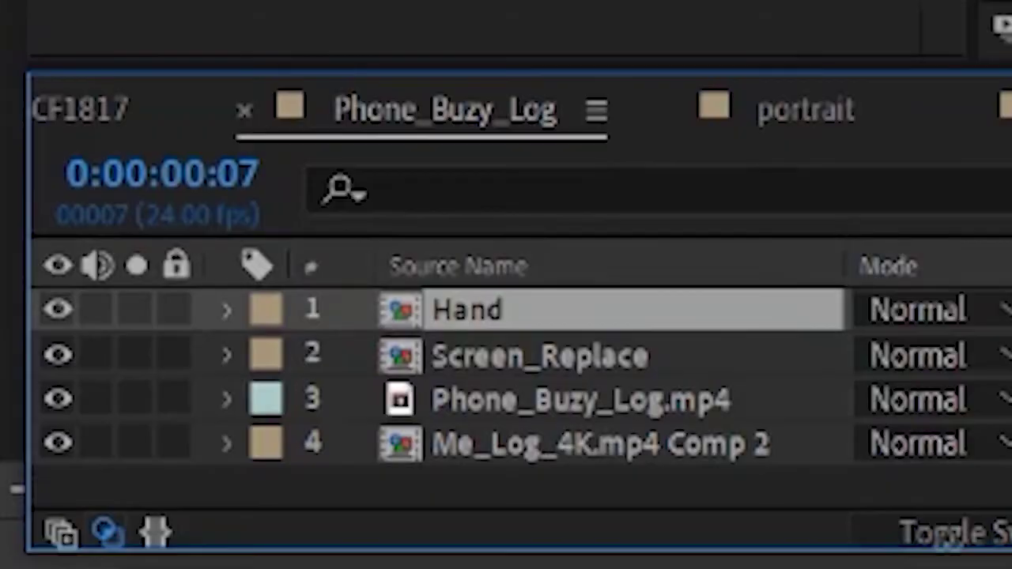
pyautogui.click(487, 362)
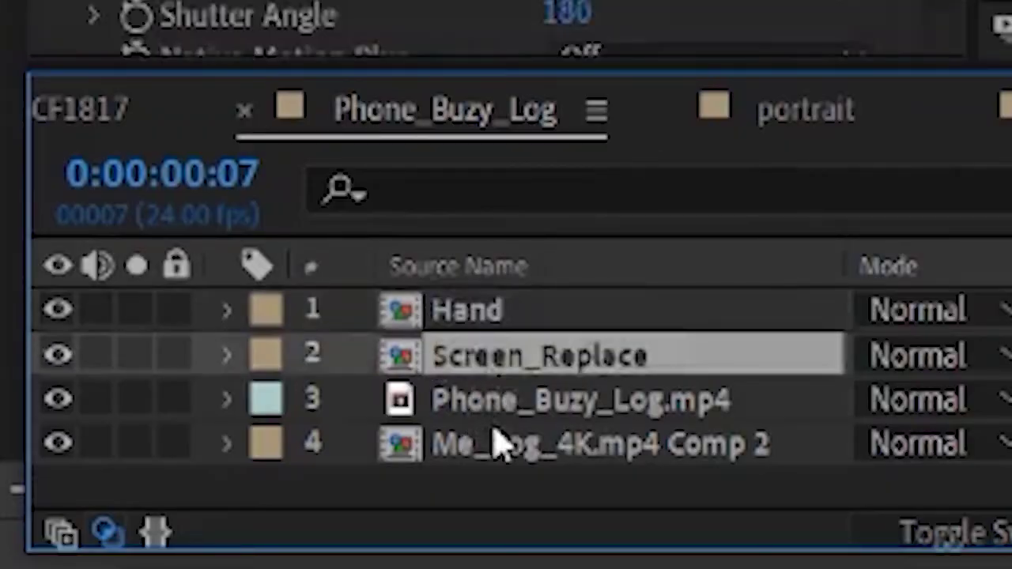
pyautogui.click(467, 269)
pyautogui.click(463, 315)
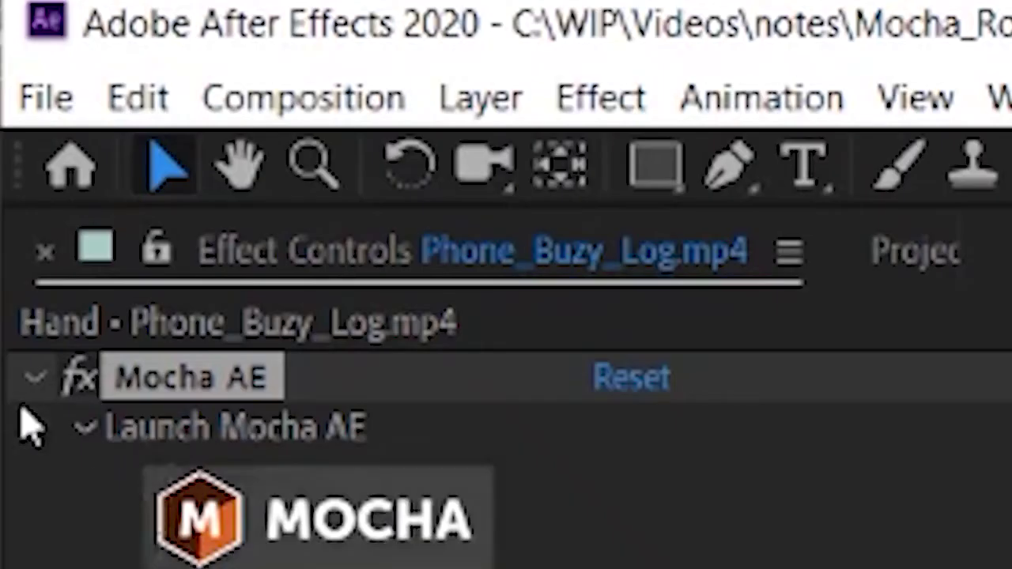
pyautogui.click(35, 378)
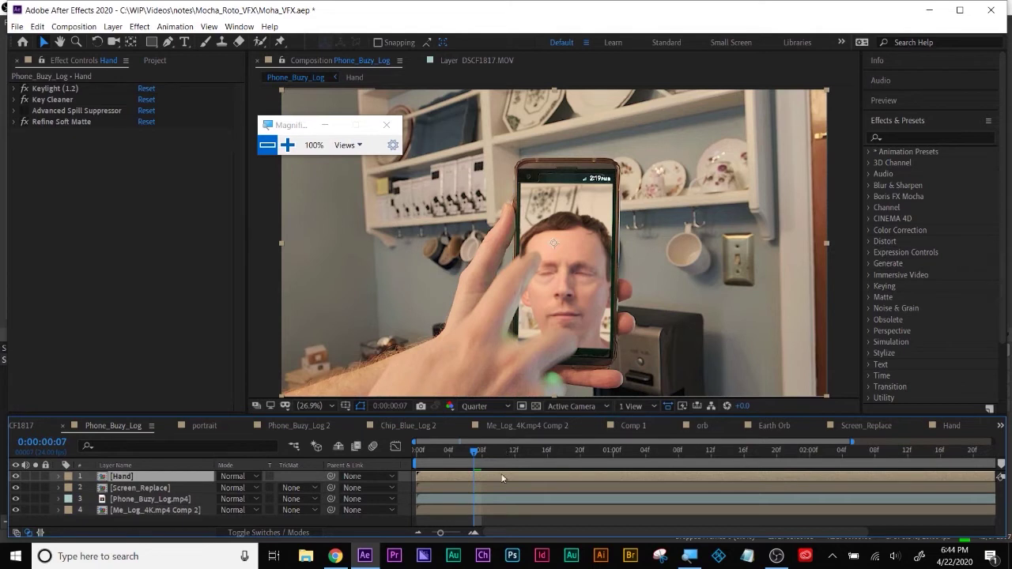
# Examine the Keylight, Key Cleaner and Refine Soft Matte settings on the Hand layer, magnified to 200%
pyautogui.click(20, 91)
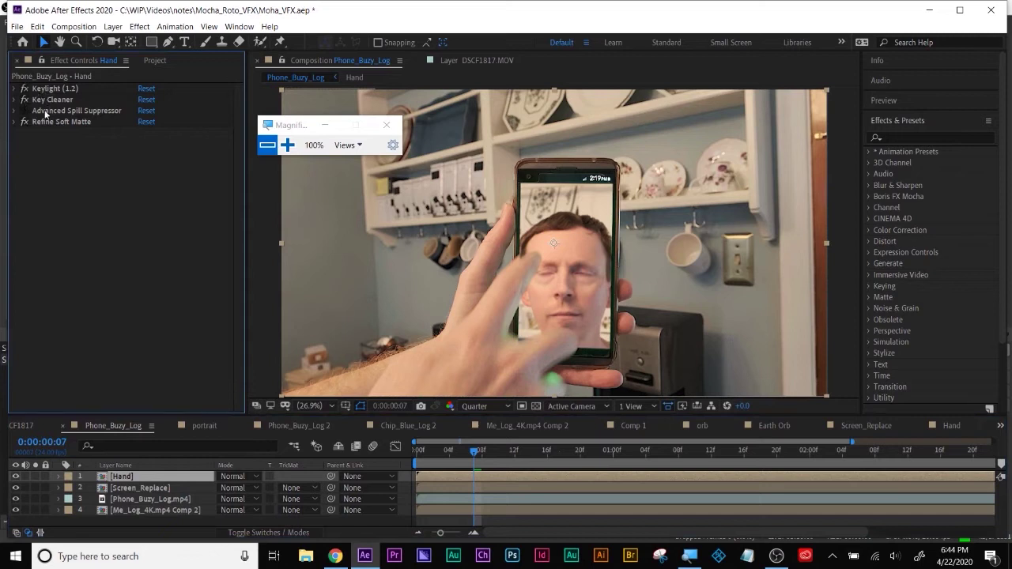
pyautogui.click(14, 88)
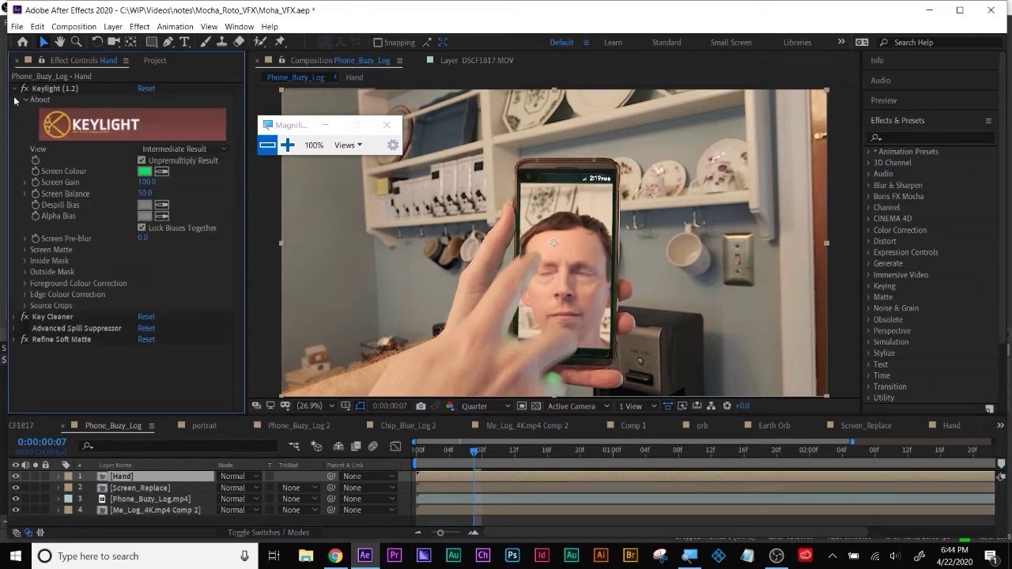
pyautogui.click(287, 145)
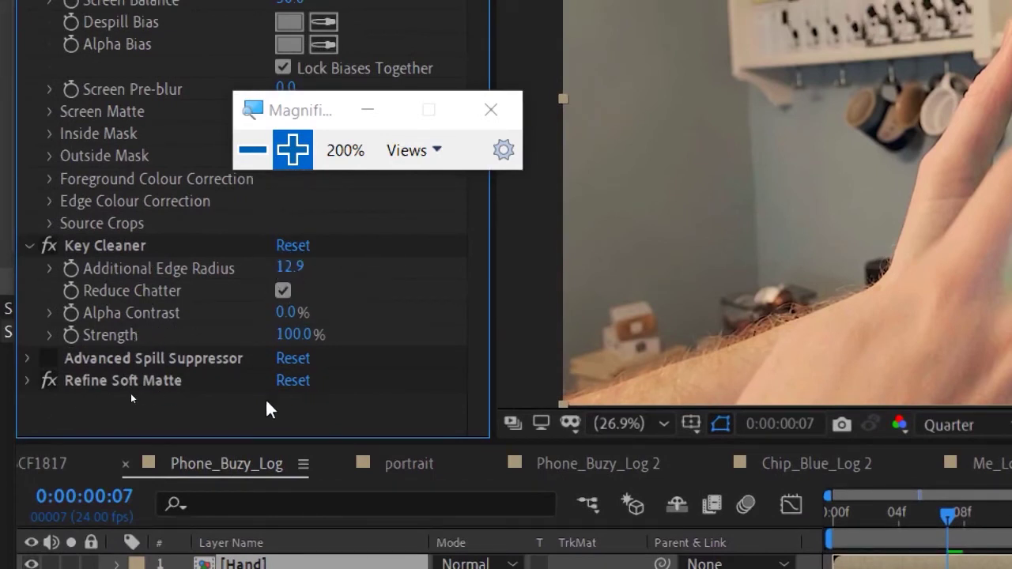
pyautogui.click(28, 381)
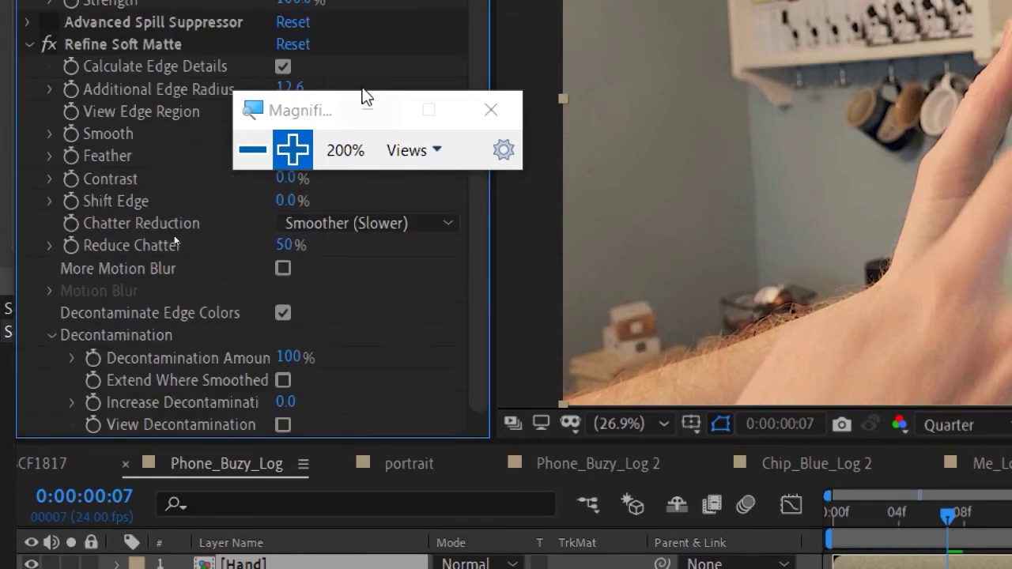
pyautogui.moveTo(309, 101); pyautogui.dragTo(528, 69)
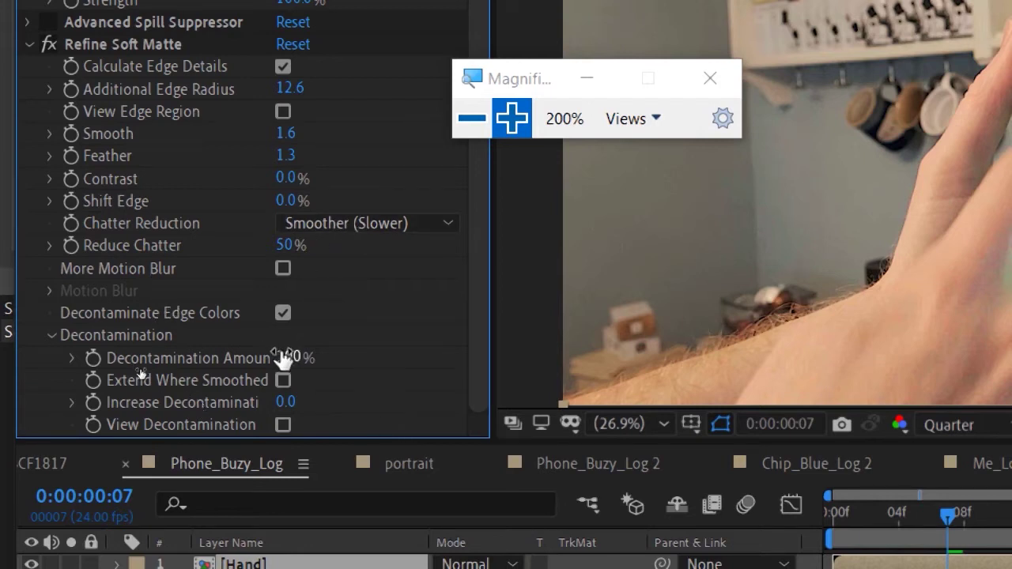
pyautogui.press('super+minus')
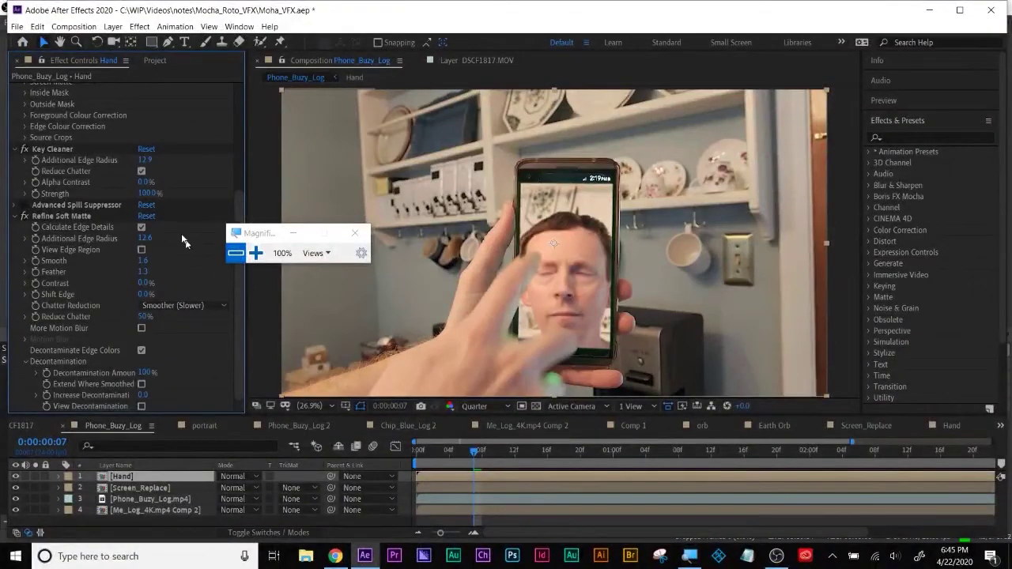
pyautogui.scroll(5, 34, 141)
pyautogui.scroll(2, 34, 140)
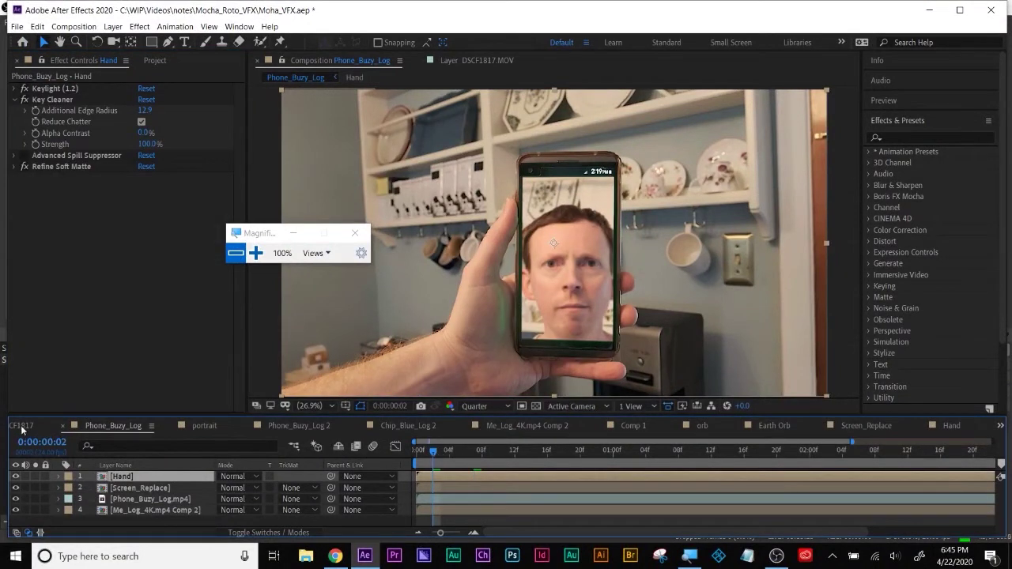
# Open the DSCF1817 composition and show the effects on its DSCF1817.MOV layer
pyautogui.click(20, 427)
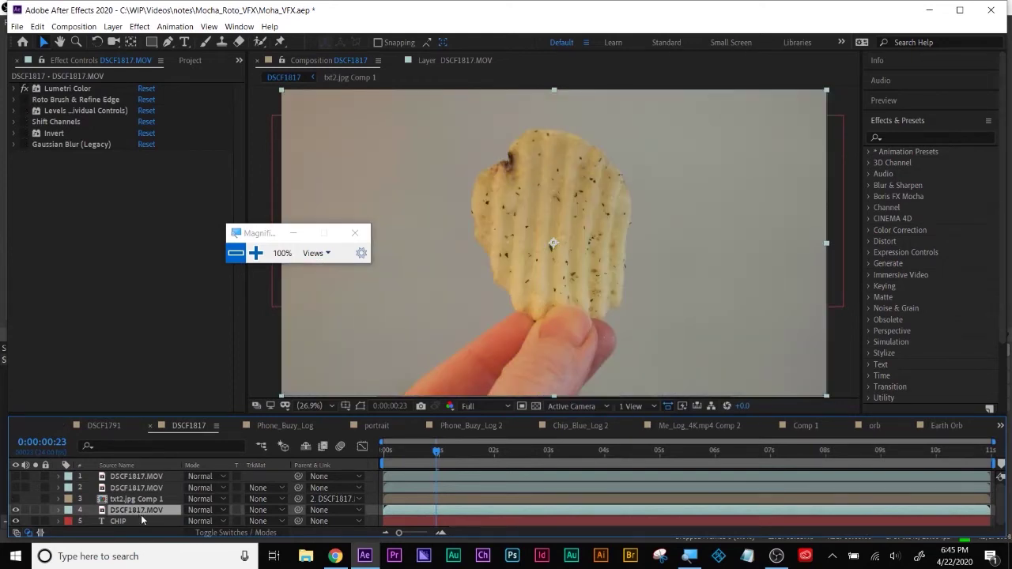
pyautogui.hotkey('ctrl', '0')
pyautogui.click(39, 218)
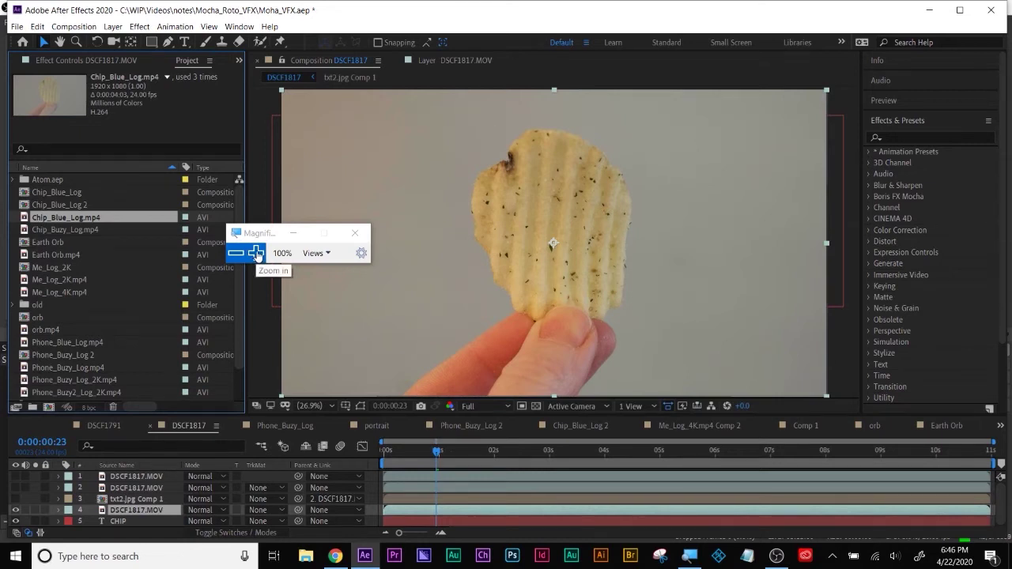
pyautogui.press('F3')
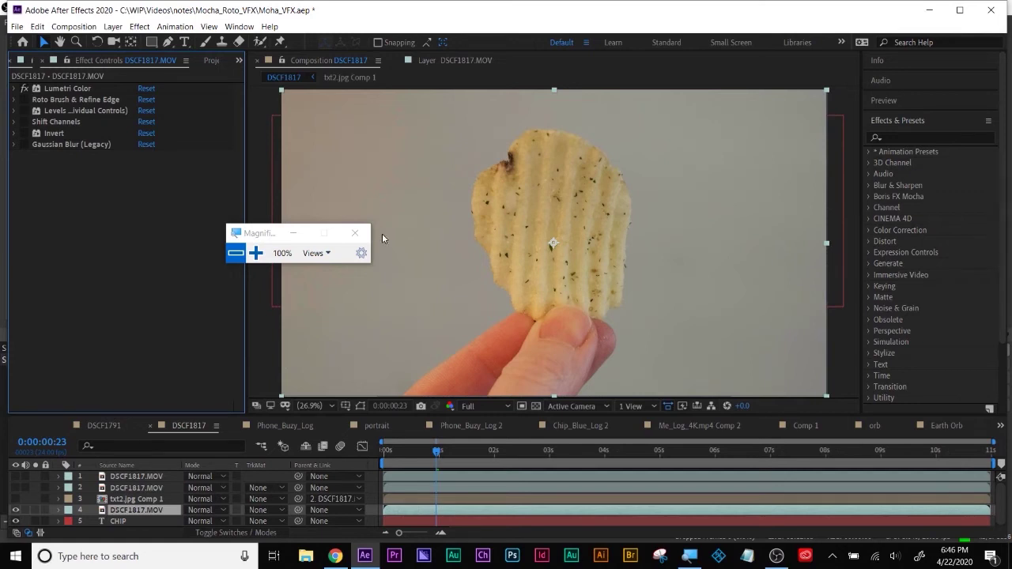
# Find the Mocha AE effect, apply it to the visible DSCF1817.MOV layer, and launch the Mocha plugin
pyautogui.click(921, 137)
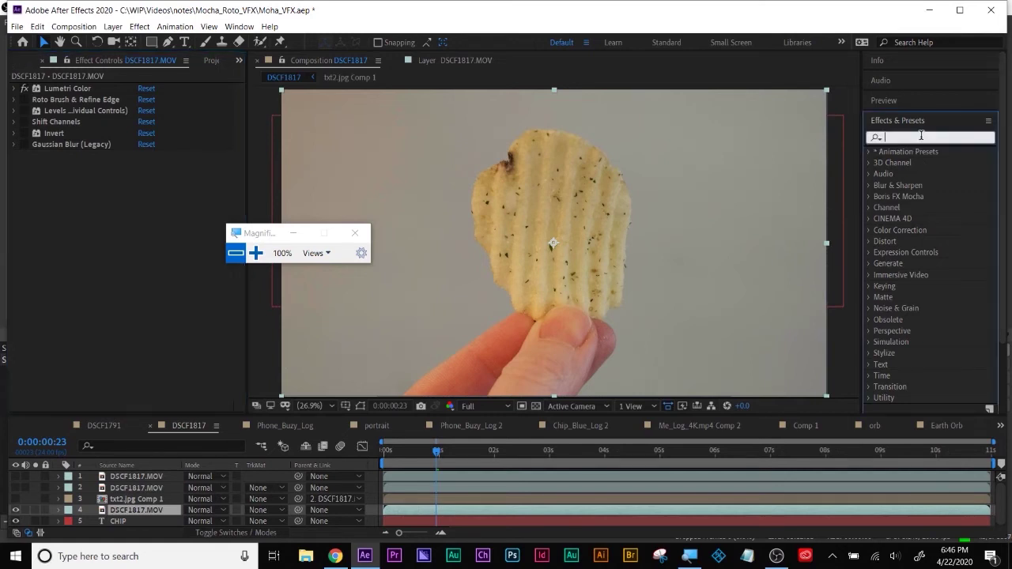
pyautogui.write('mocha')
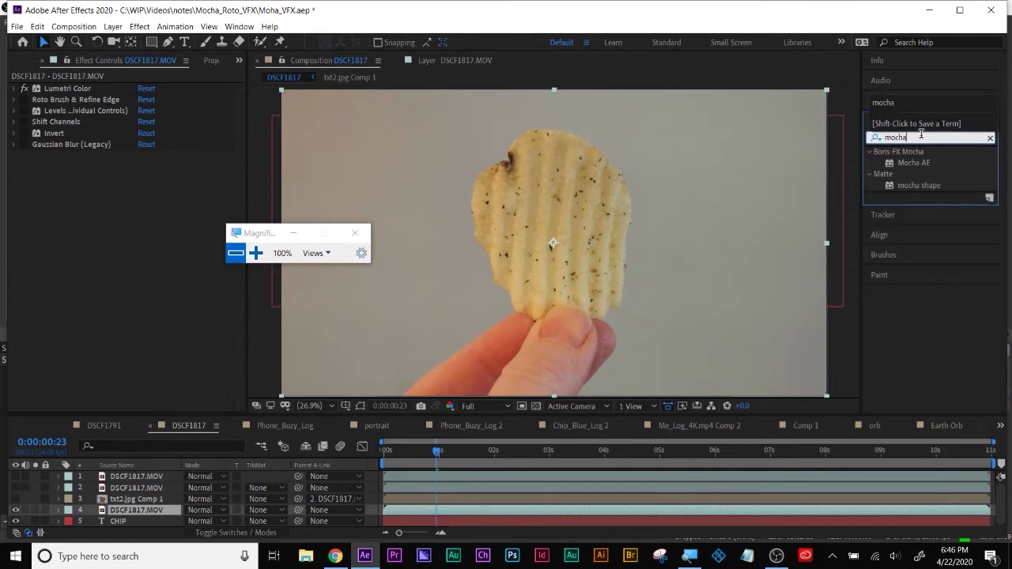
pyautogui.moveTo(915, 162); pyautogui.dragTo(426, 511)
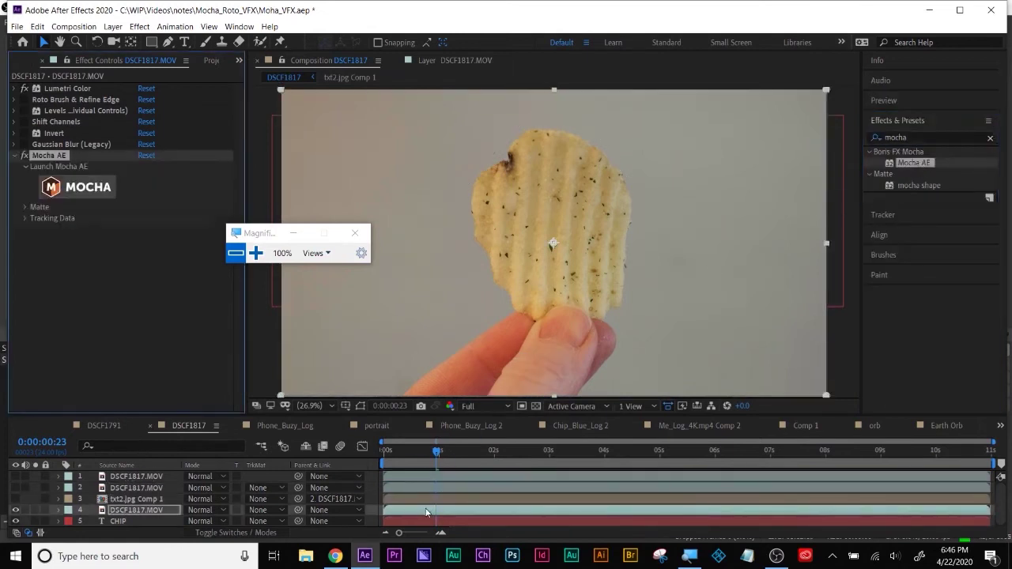
pyautogui.click(79, 187)
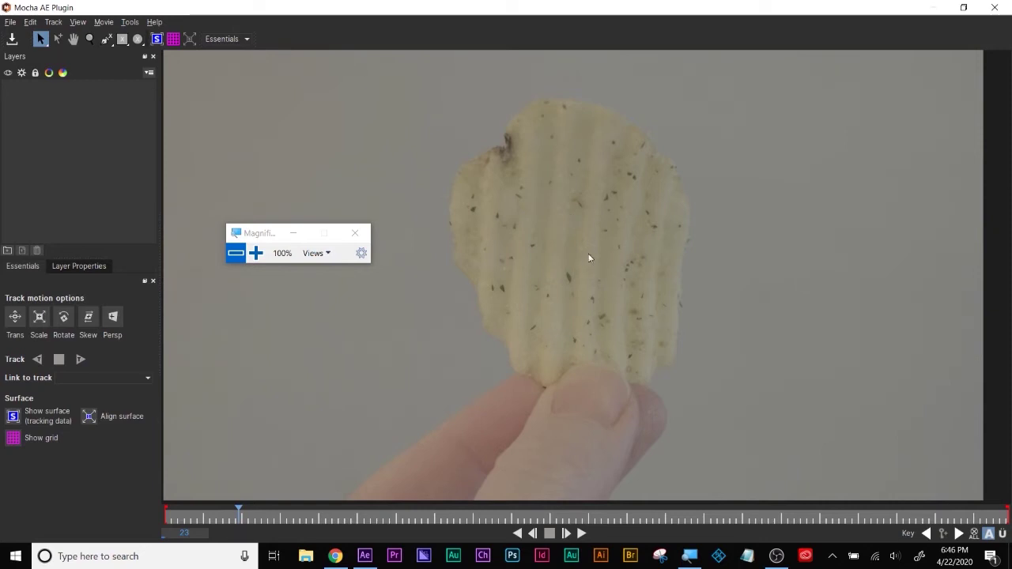
# Draw a closed four-point X-spline around the central area of the chip at frame 23
pyautogui.click(106, 39)
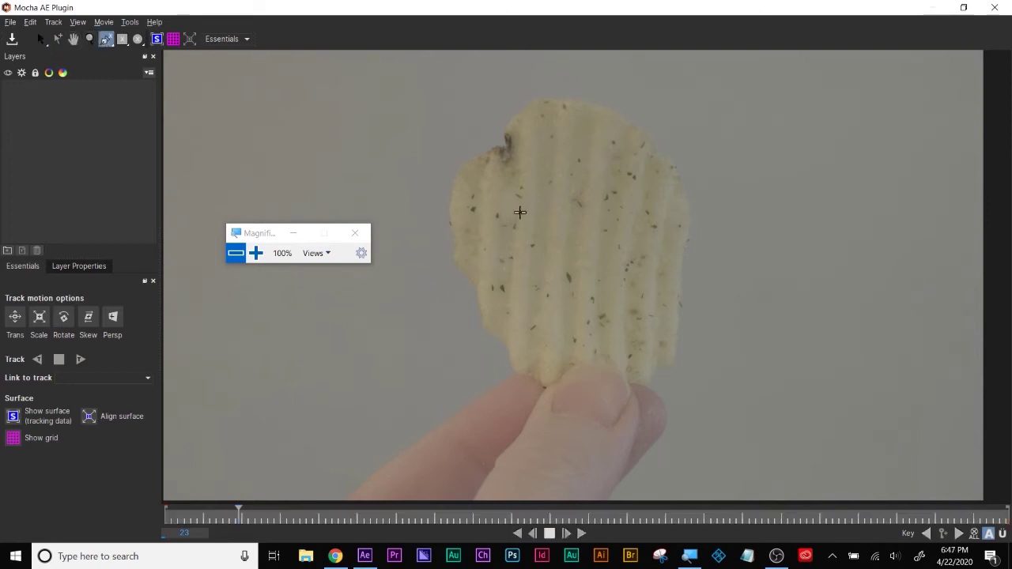
pyautogui.click(518, 155)
pyautogui.click(512, 322)
pyautogui.click(656, 331)
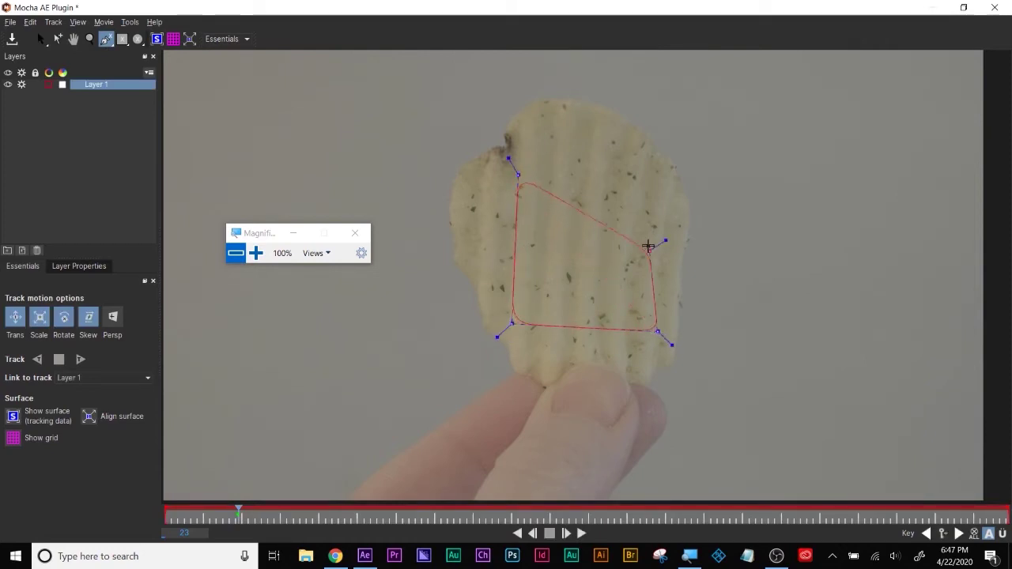
pyautogui.click(658, 181)
pyautogui.rightClick(658, 181)
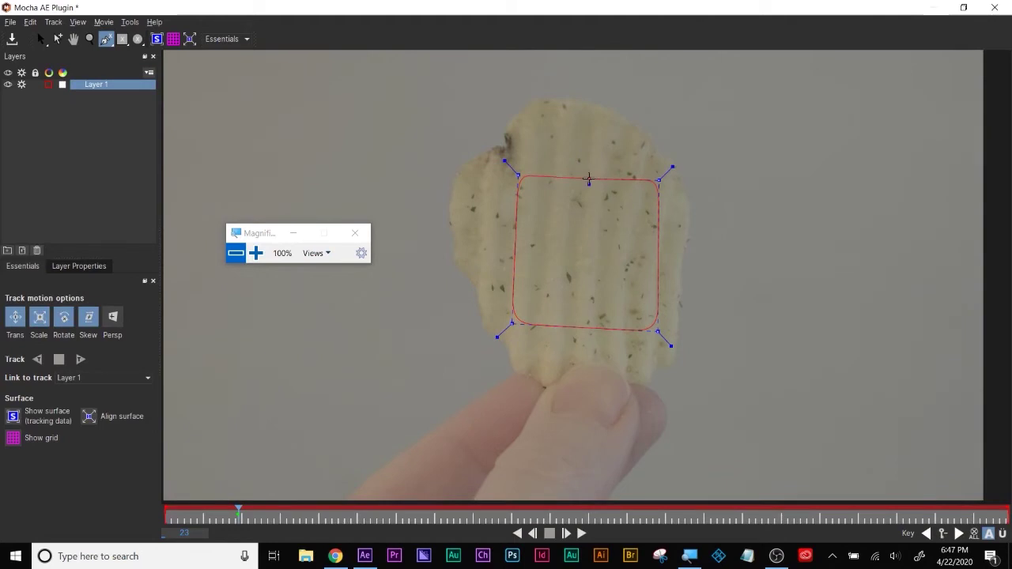
# Select all four spline points and sharpen their rounded corners so the shape has straight edges
pyautogui.press('s')
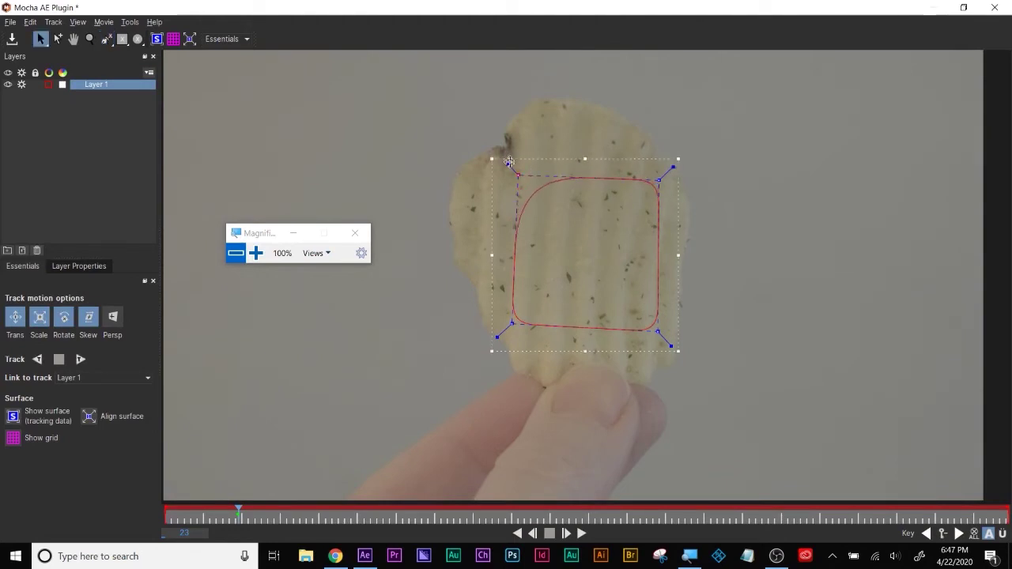
pyautogui.moveTo(509, 162)
pyautogui.mouseDown()
pyautogui.moveTo(490, 155)
pyautogui.moveTo(495, 165)
pyautogui.mouseUp()
pyautogui.rightClick(519, 185)
pyautogui.moveTo(528, 207)
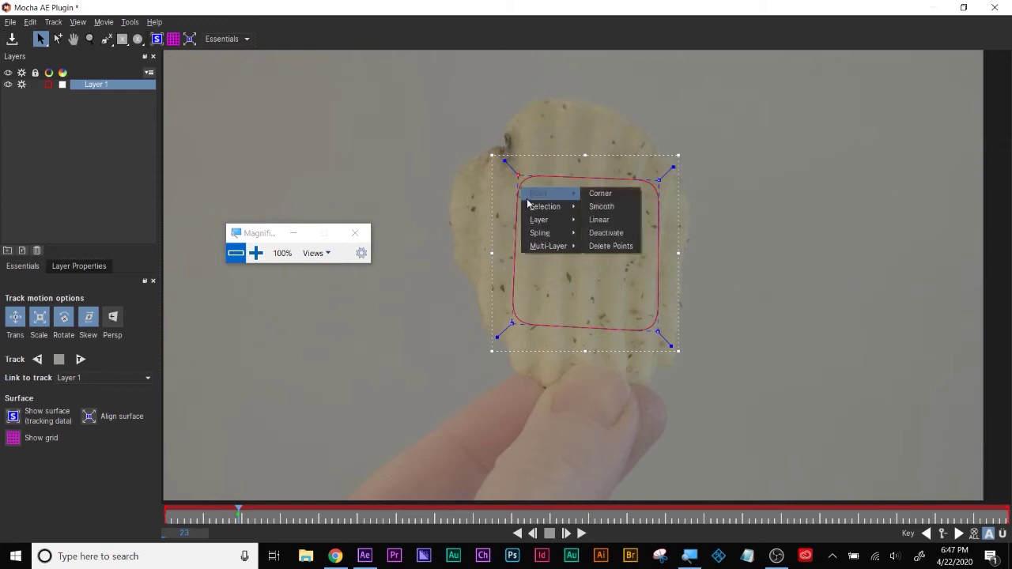
pyautogui.click(616, 214)
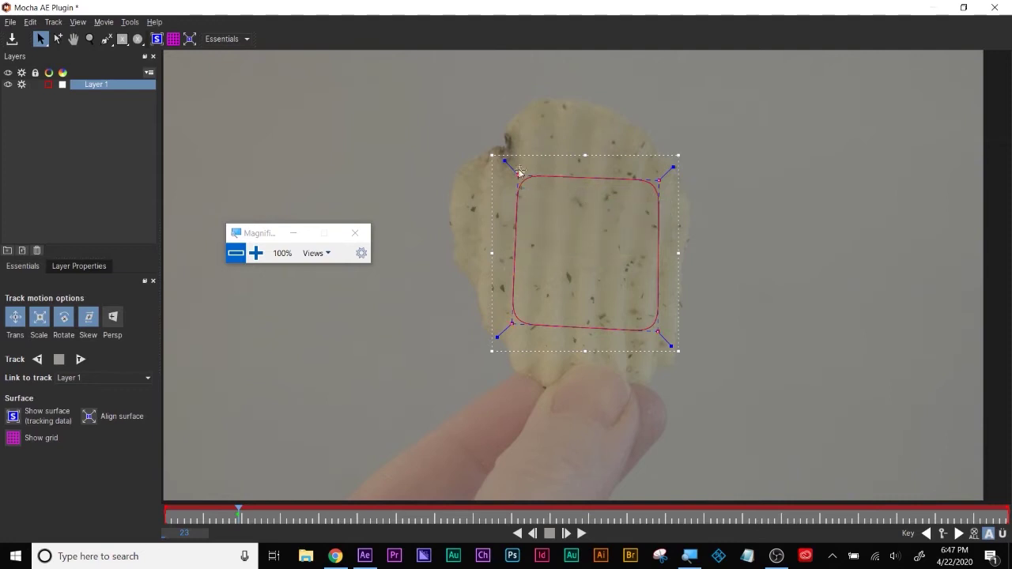
pyautogui.moveTo(504, 160)
pyautogui.mouseDown()
pyautogui.moveTo(486, 146)
pyautogui.moveTo(514, 187)
pyautogui.moveTo(488, 152)
pyautogui.mouseUp()
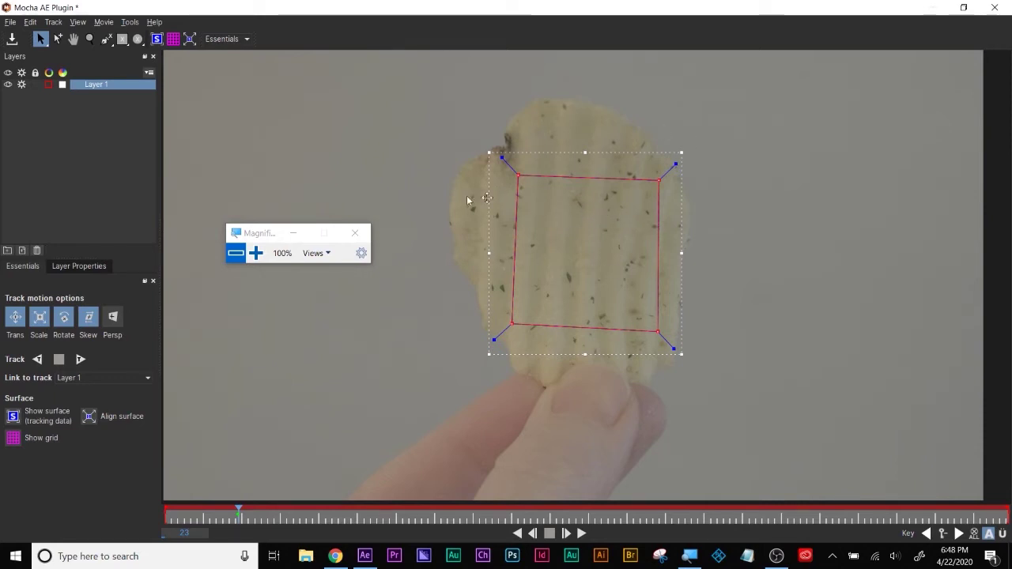
# Turn on the planar surface and the planar grid for Layer 1
pyautogui.press('super+plus')
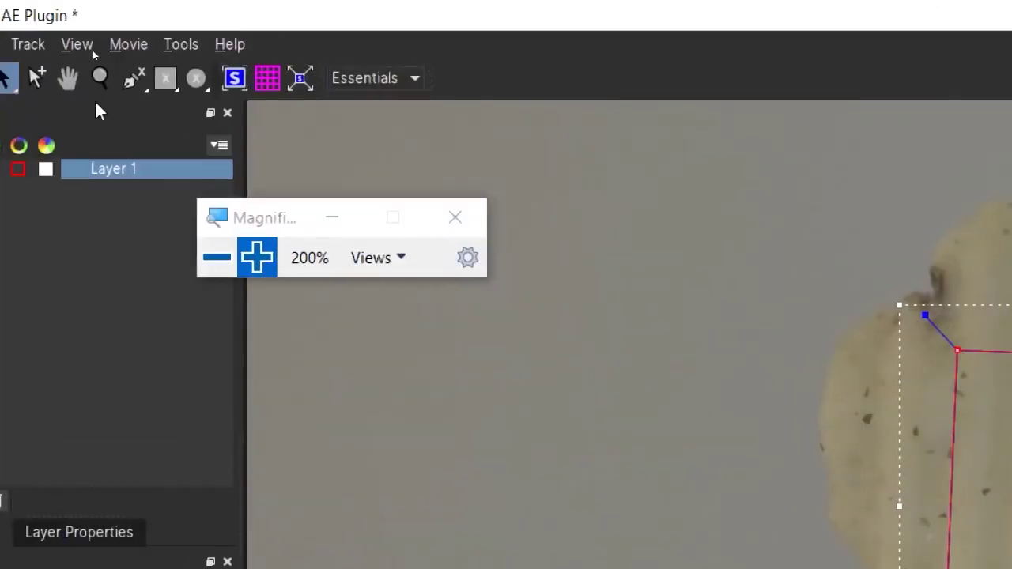
pyautogui.click(235, 79)
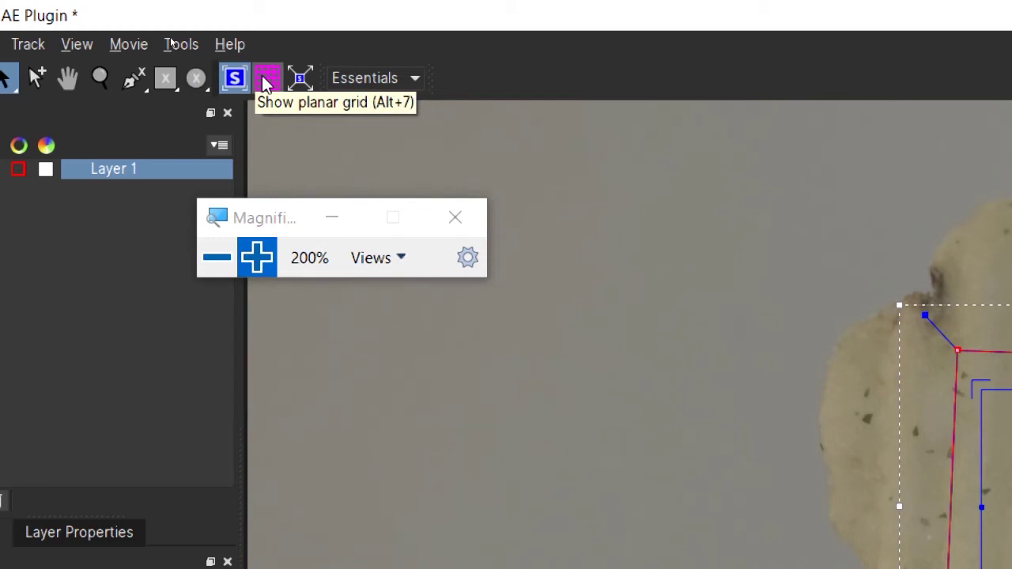
pyautogui.click(266, 82)
pyautogui.press('super+minus')
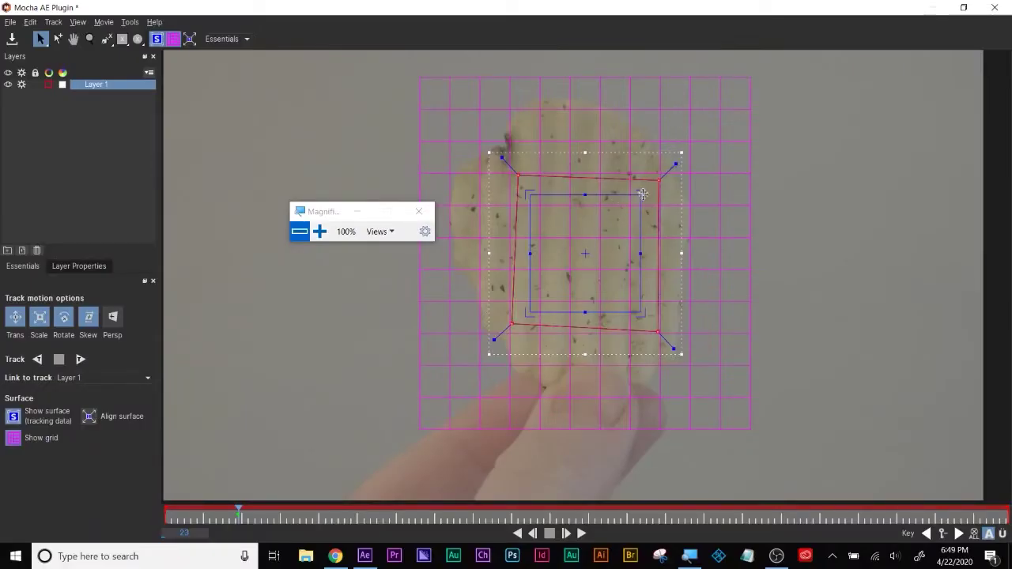
# Adjust the surface corners and the spline's lower corners so the perspective grid lines up with the chip's ridges
pyautogui.moveTo(643, 194)
pyautogui.mouseDown()
pyautogui.moveTo(635, 212)
pyautogui.moveTo(646, 202)
pyautogui.moveTo(668, 211)
pyautogui.moveTo(643, 202)
pyautogui.mouseUp()
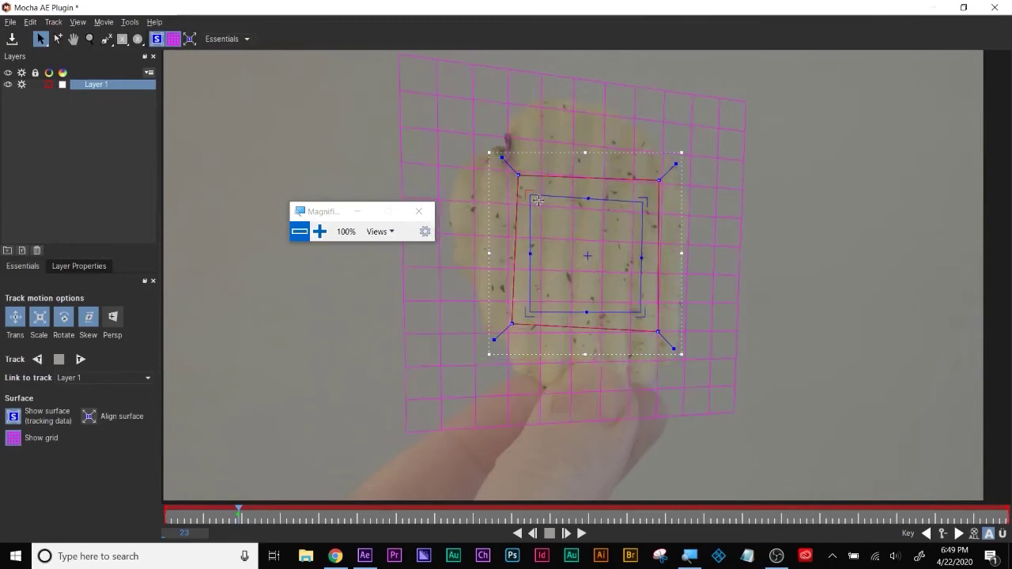
pyautogui.moveTo(532, 195); pyautogui.dragTo(535, 193)
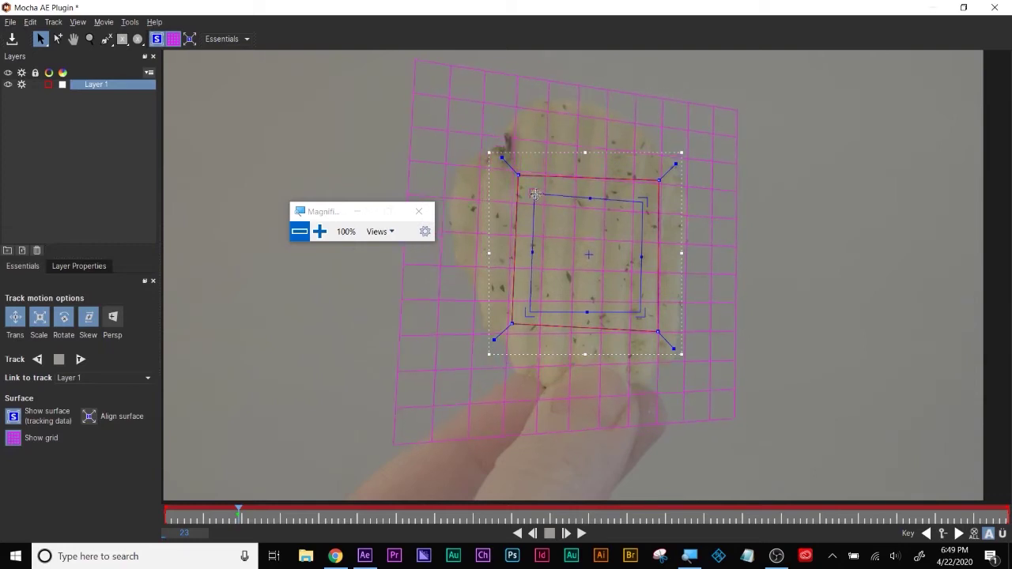
pyautogui.moveTo(512, 323); pyautogui.dragTo(529, 308)
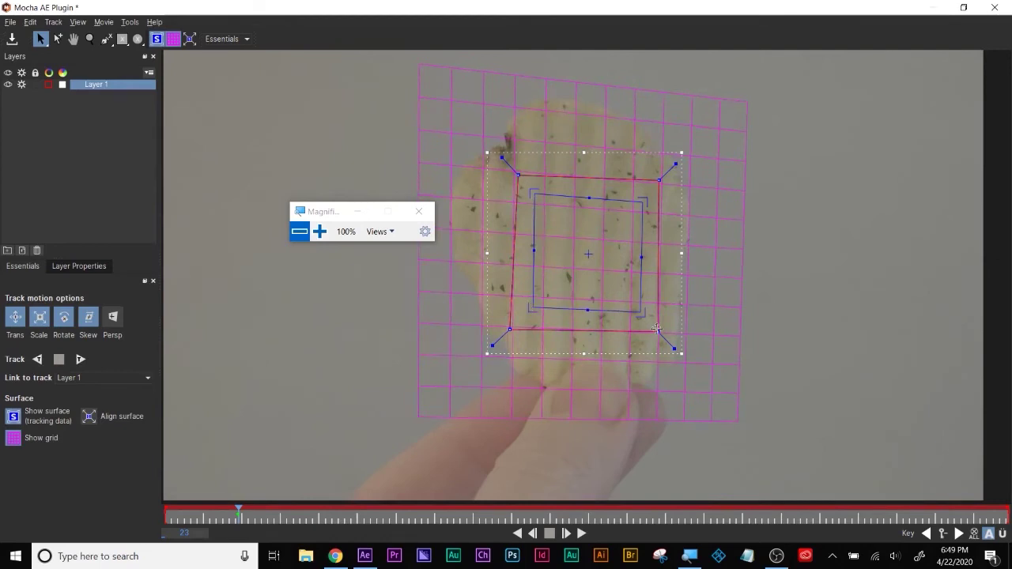
pyautogui.moveTo(657, 330); pyautogui.dragTo(645, 307)
pyautogui.moveTo(534, 306); pyautogui.dragTo(535, 303)
pyautogui.moveTo(533, 192); pyautogui.dragTo(534, 195)
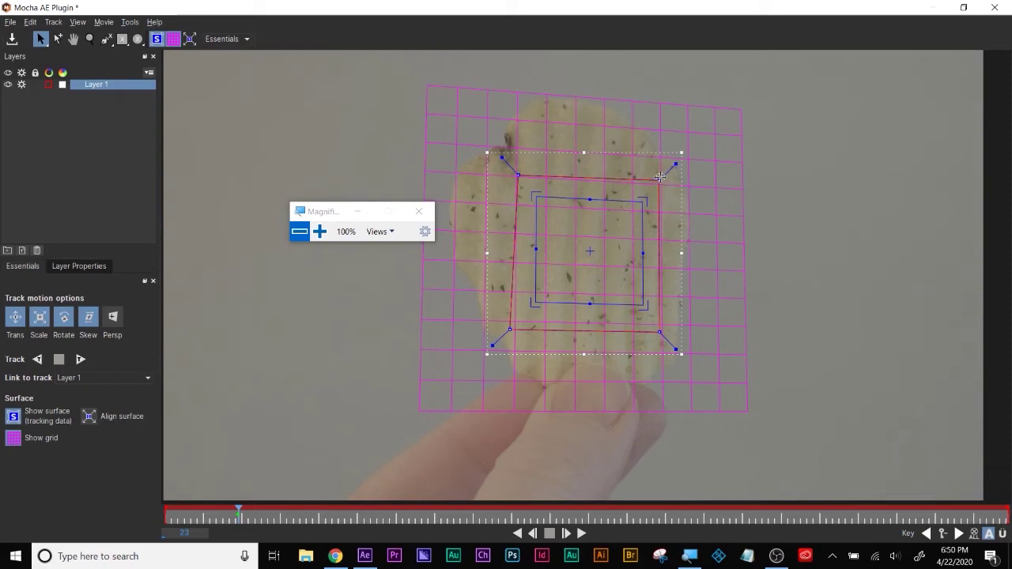
pyautogui.moveTo(660, 176); pyautogui.dragTo(642, 204)
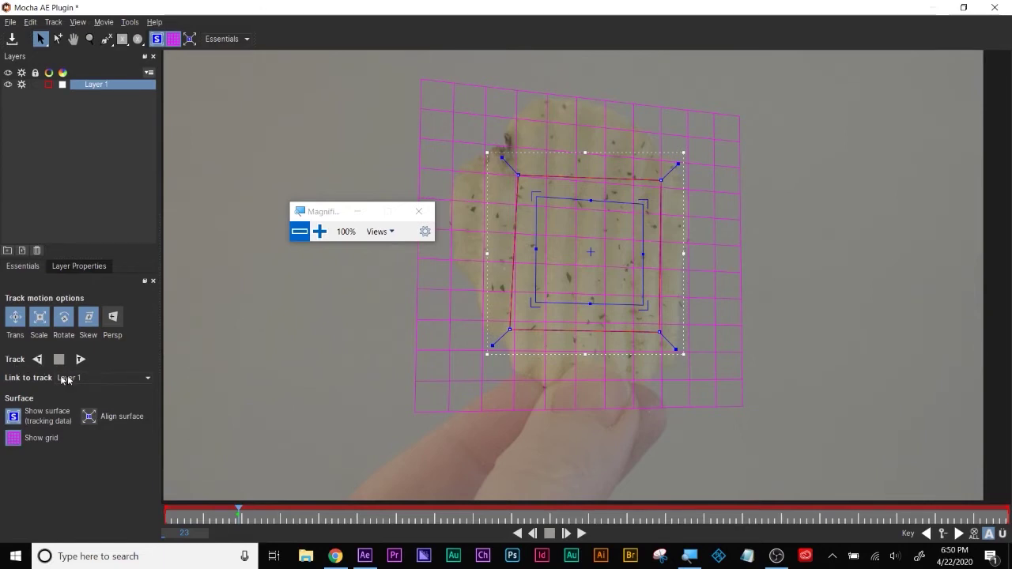
# Enable perspective motion, track Layer 1 backward from frame 23 to frame 0, and return to frame 23
pyautogui.click(113, 318)
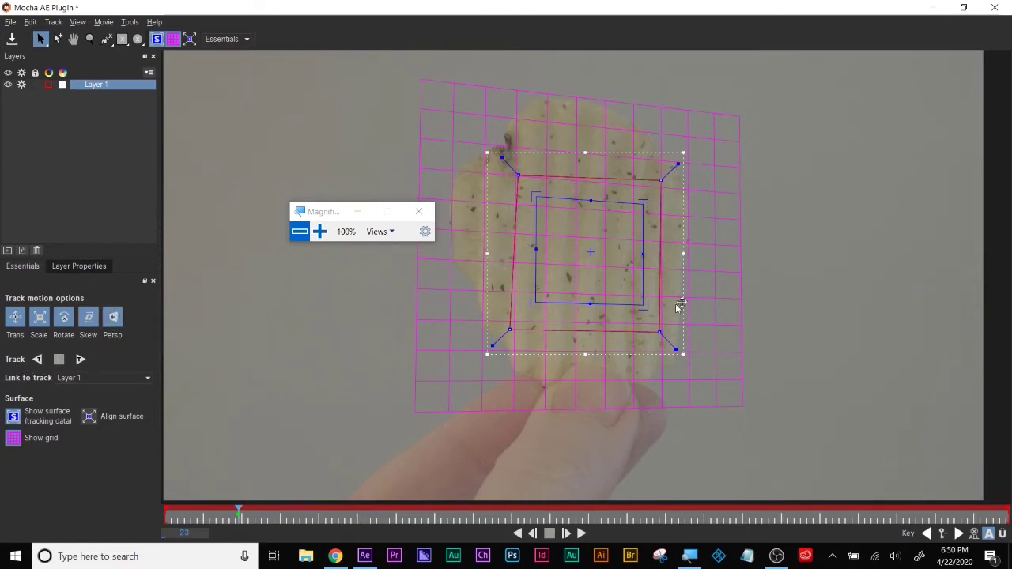
pyautogui.click(41, 363)
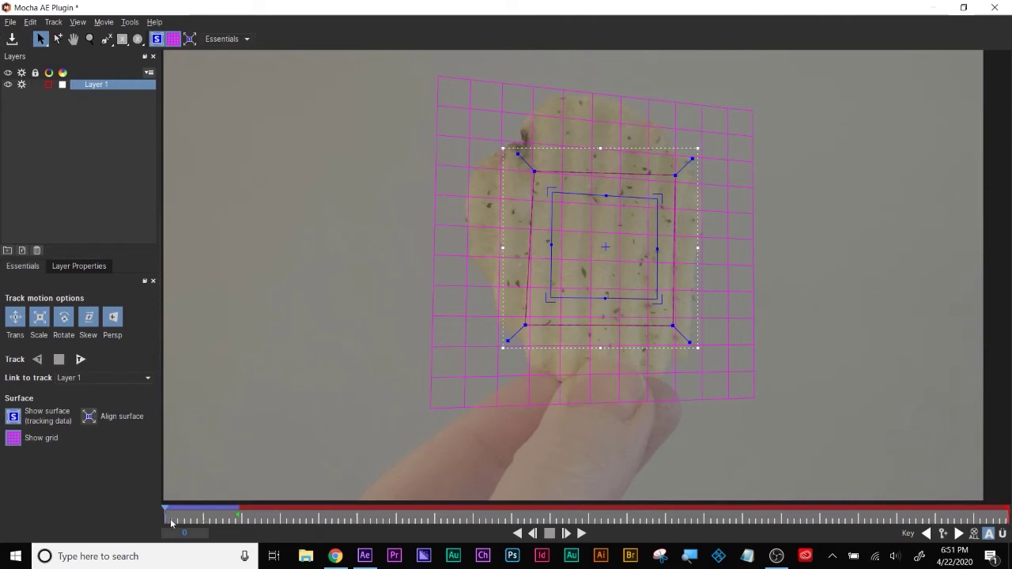
pyautogui.moveTo(168, 517); pyautogui.dragTo(238, 516)
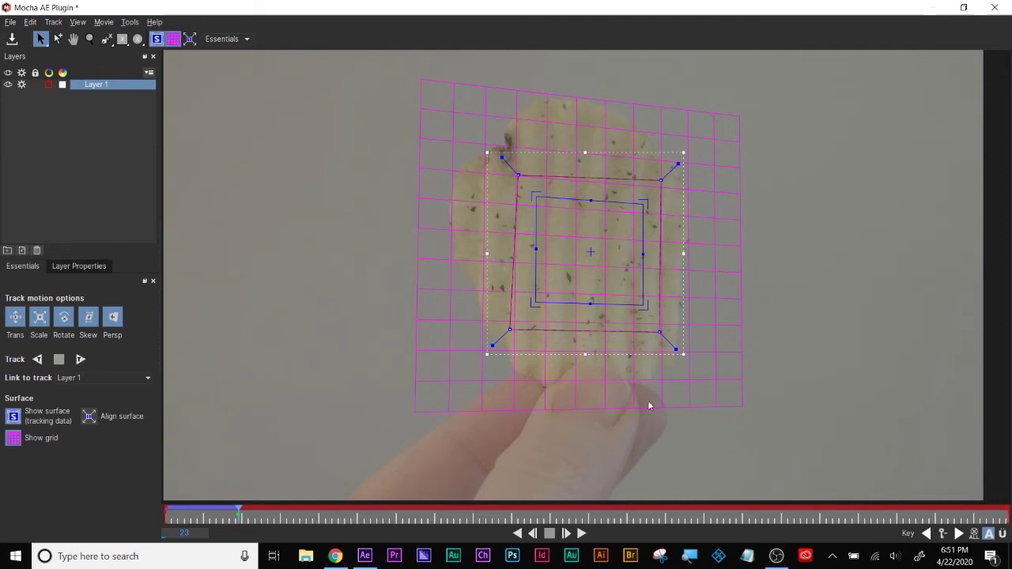
# Track Layer 1 forward to frame 64, add a keyframe there, and scrub through the tracked frames to check them
pyautogui.click(82, 358)
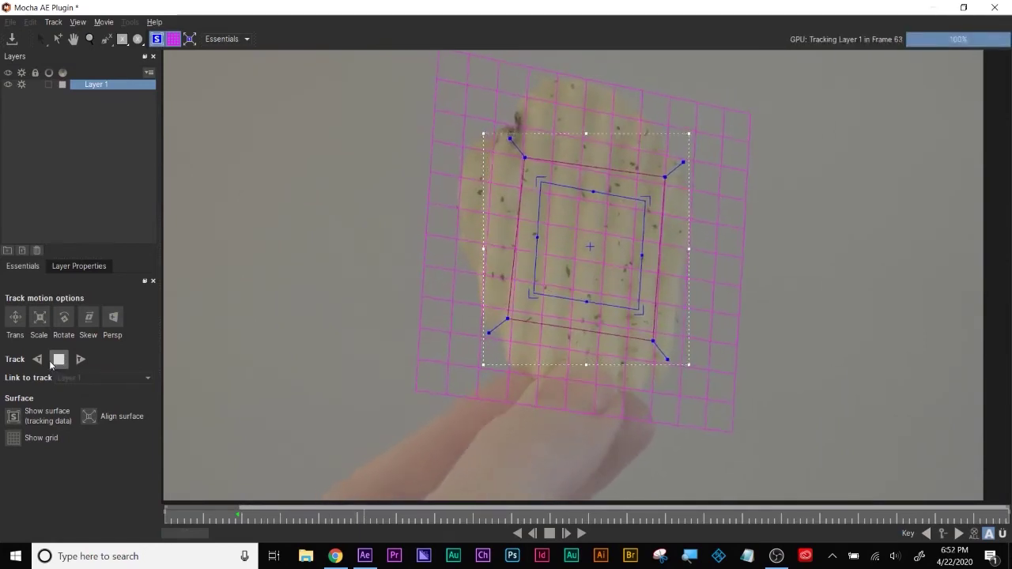
pyautogui.click(57, 360)
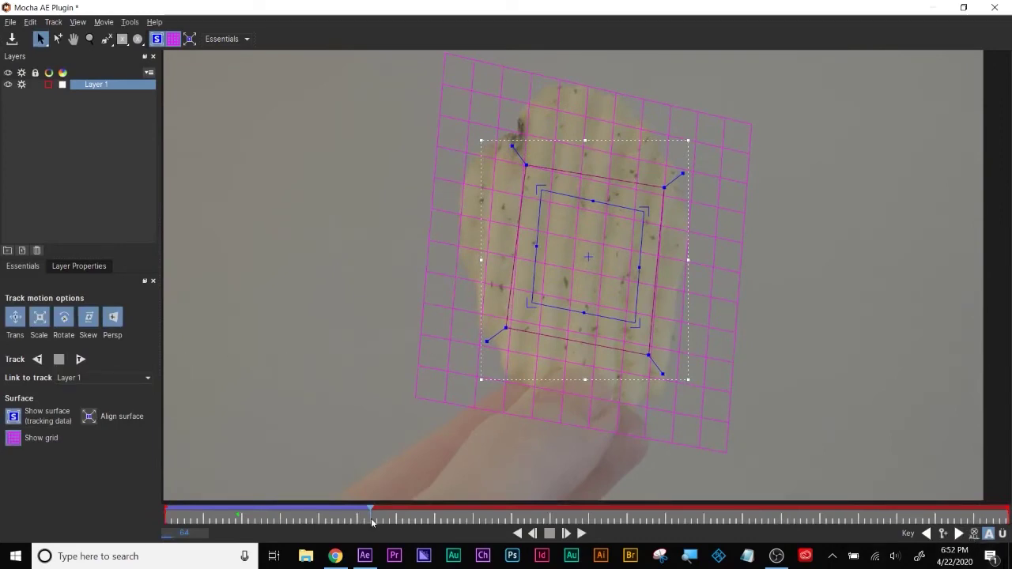
pyautogui.click(362, 488)
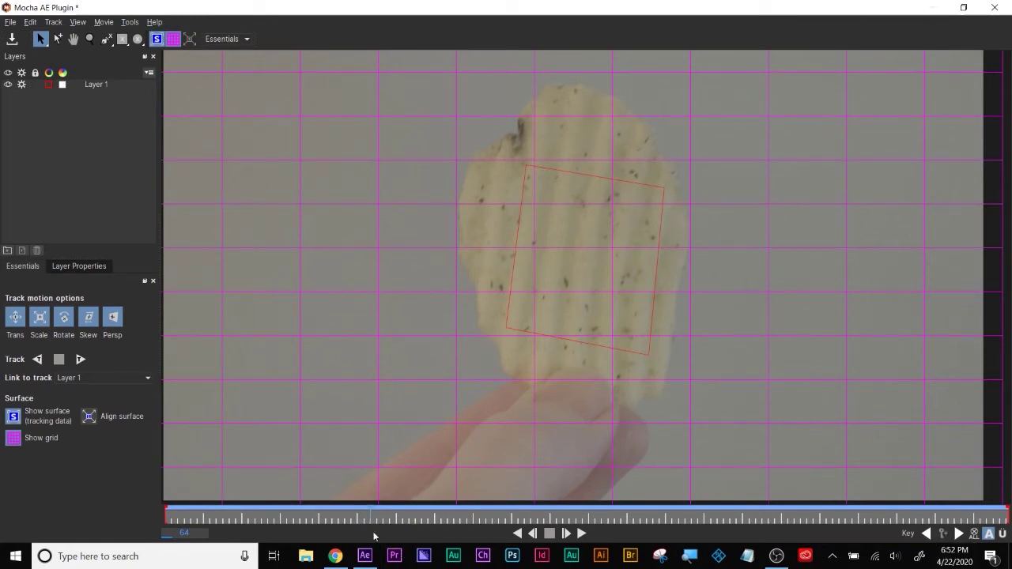
pyautogui.click(95, 85)
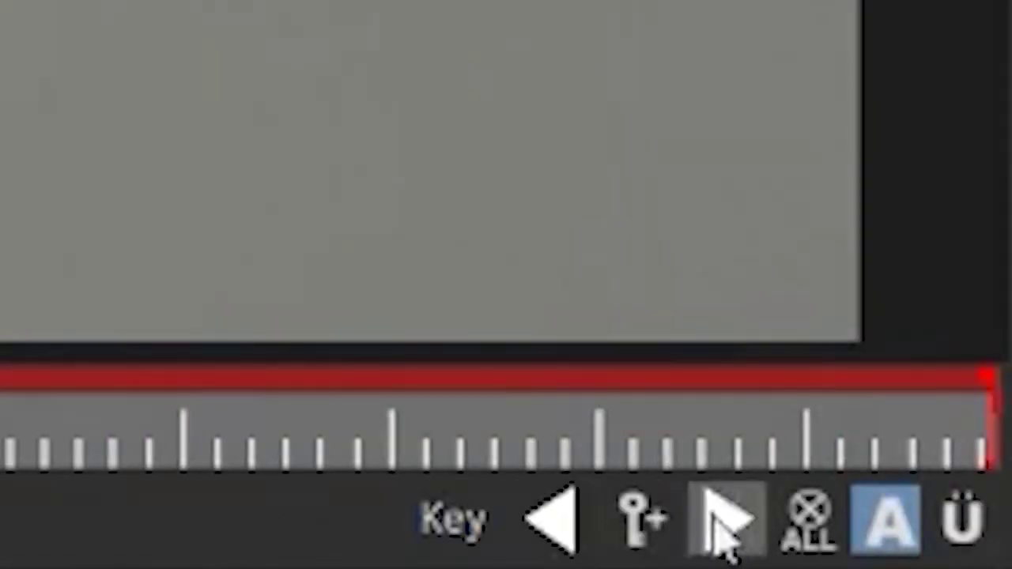
pyautogui.click(637, 526)
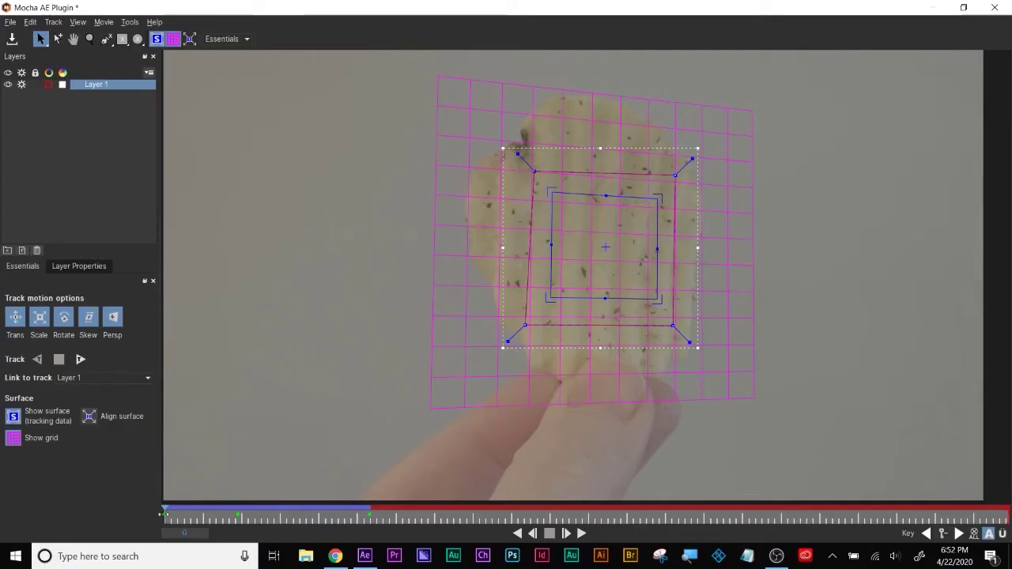
pyautogui.moveTo(166, 520); pyautogui.dragTo(366, 527)
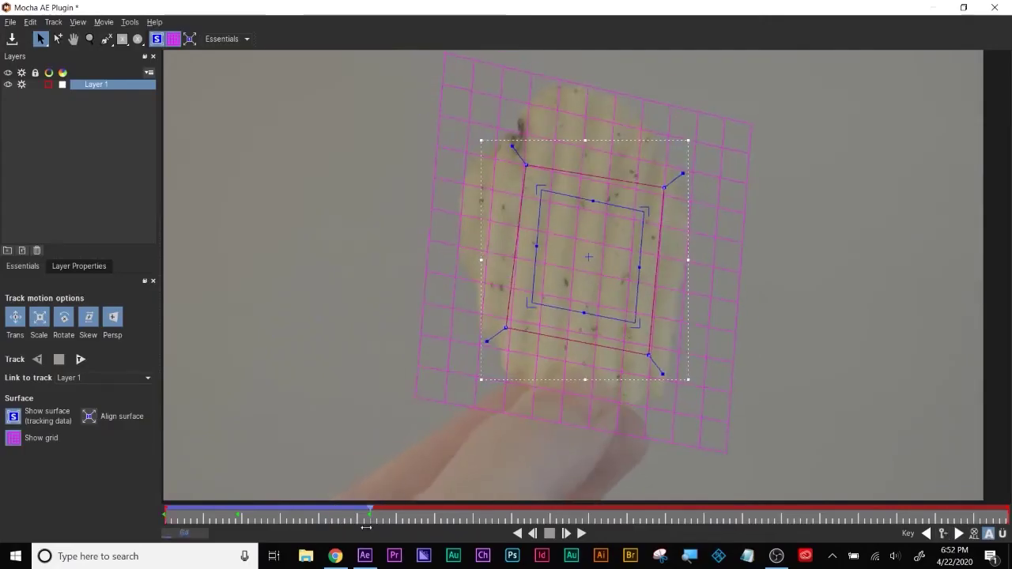
# Track Layer 1 forward in short stages from frame 64 to frame 120, adding a keyframe at each stop, including frames 79 and 102
pyautogui.click(79, 359)
pyautogui.click(59, 360)
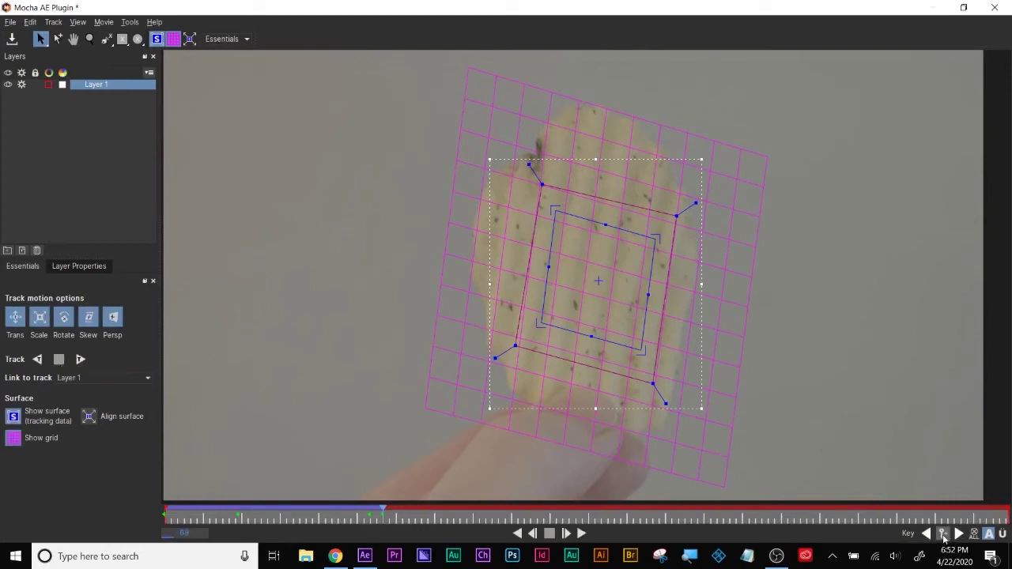
pyautogui.click(82, 360)
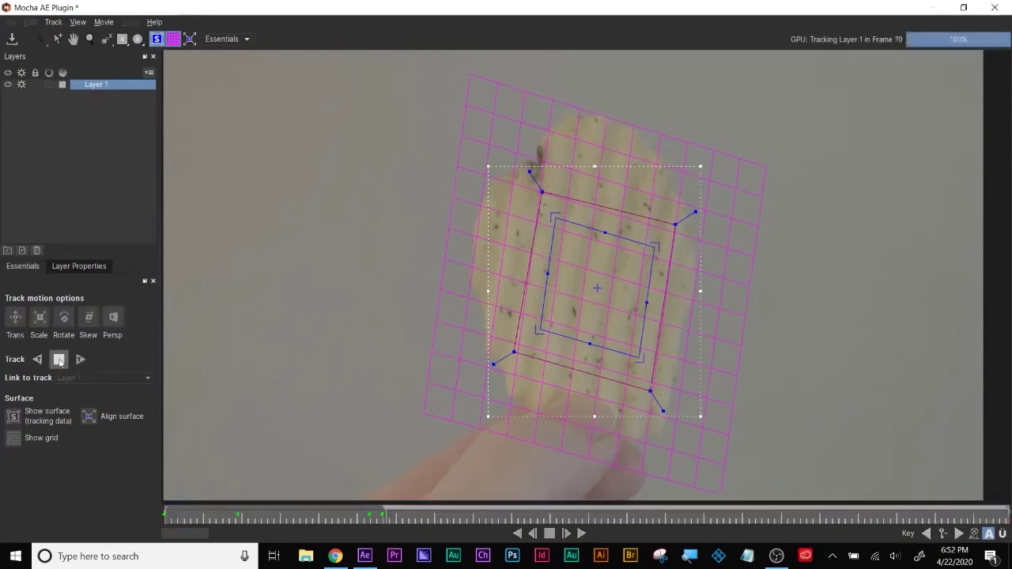
pyautogui.click(59, 359)
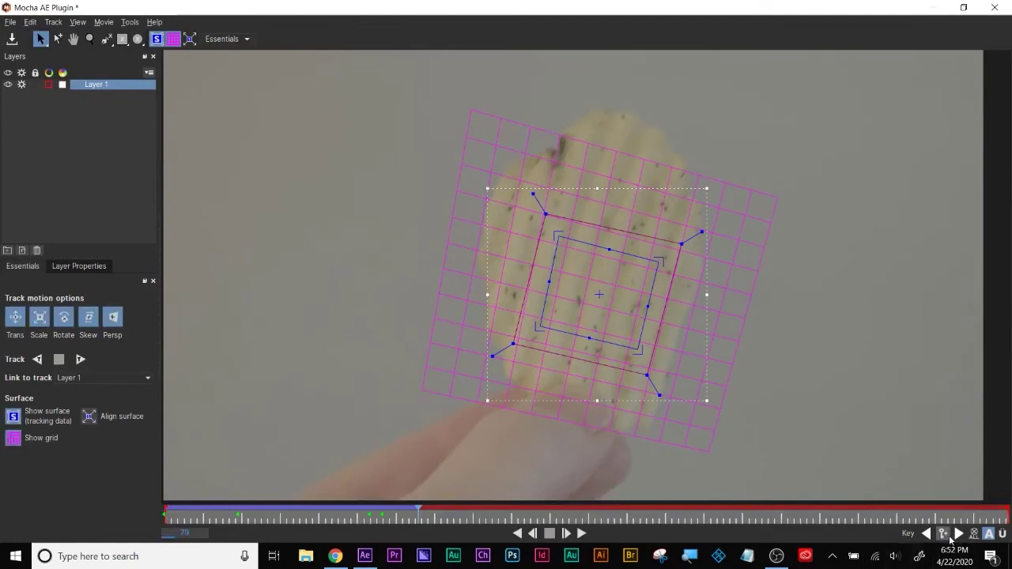
pyautogui.click(80, 360)
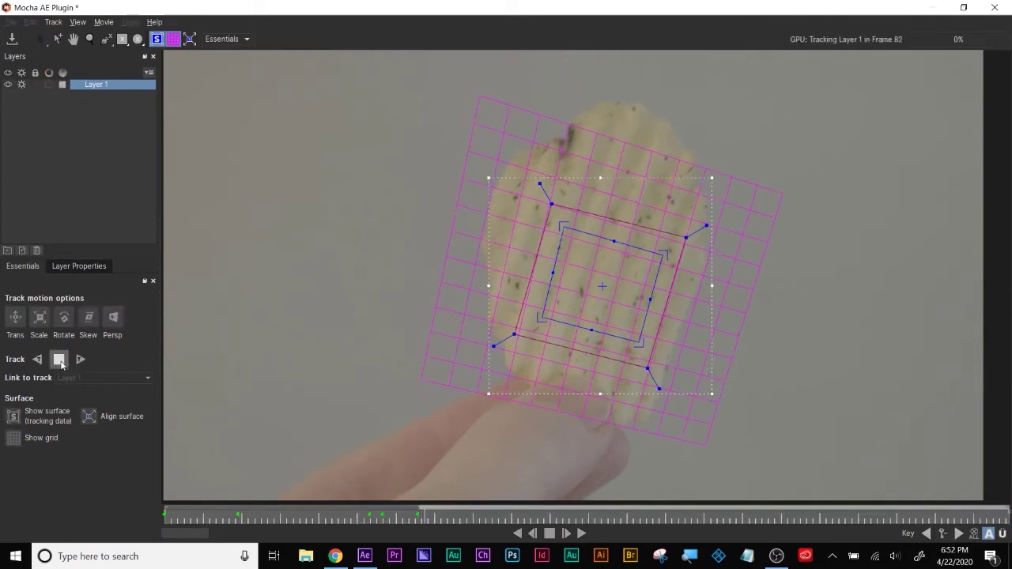
pyautogui.click(61, 362)
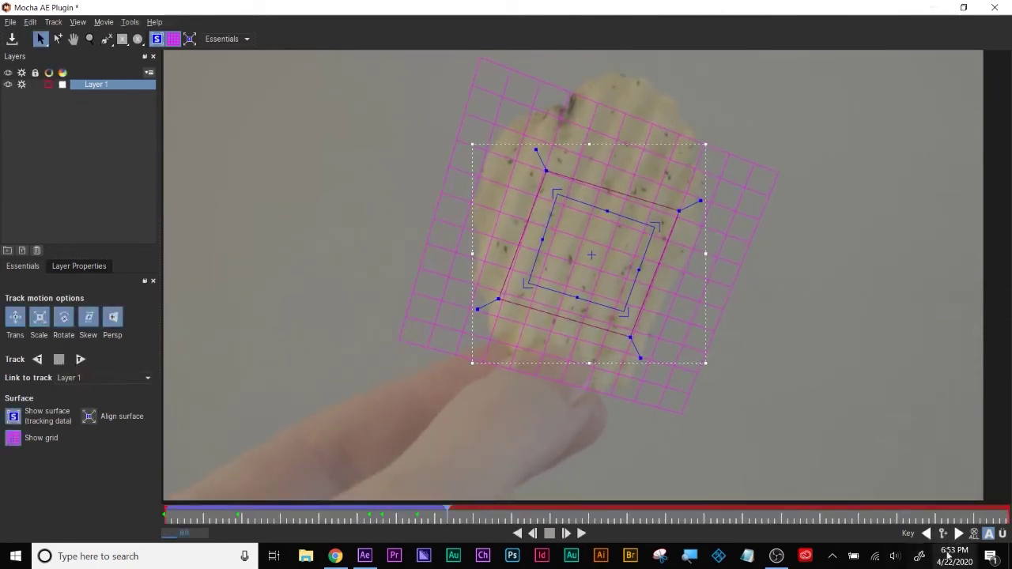
pyautogui.click(38, 360)
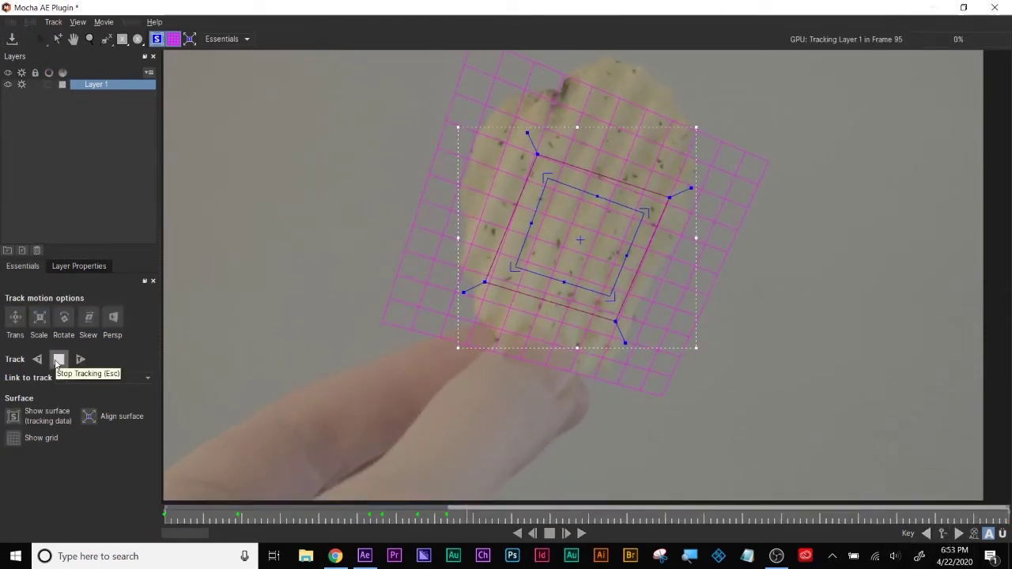
pyautogui.click(59, 359)
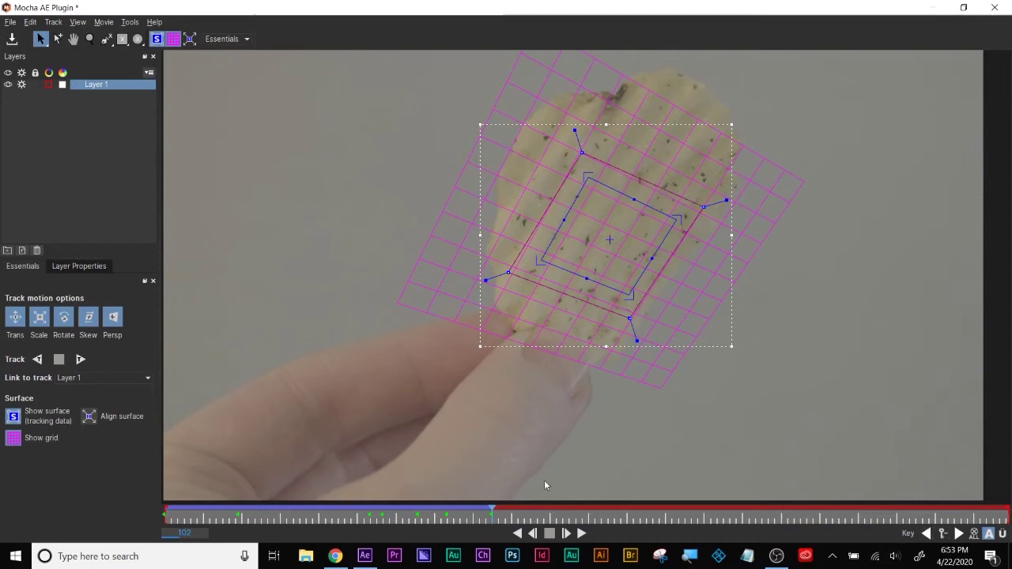
pyautogui.click(81, 359)
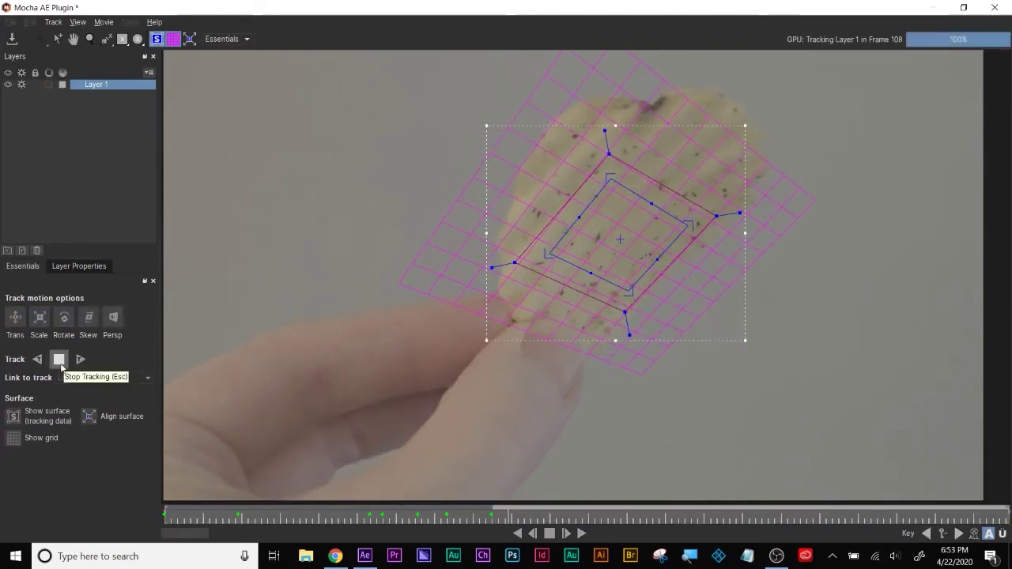
pyautogui.click(60, 362)
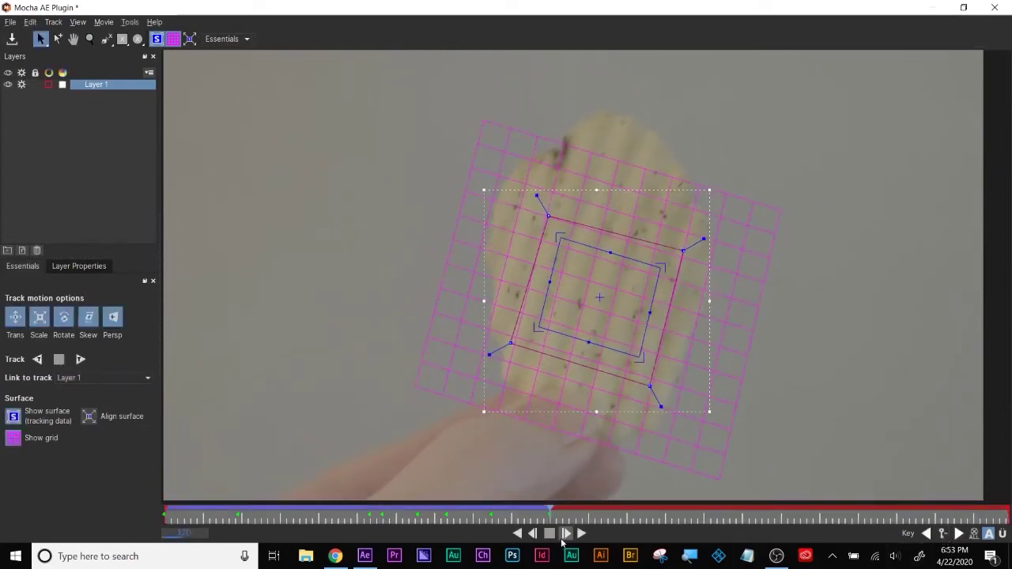
# Return to frame 0, turn off processing and visibility for Layer 1, and hide the planar surface and grid
pyautogui.moveTo(551, 513); pyautogui.dragTo(164, 528)
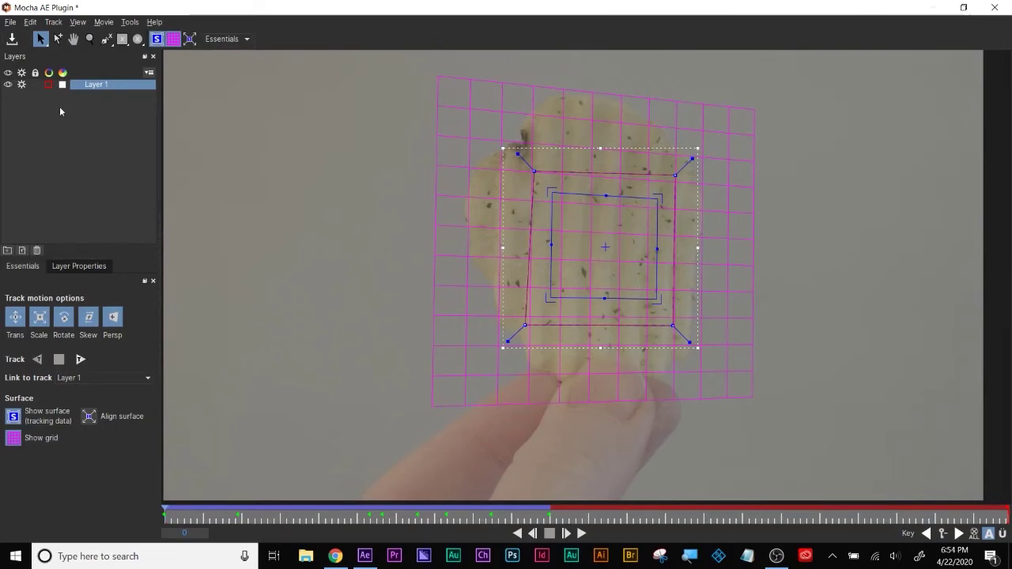
pyautogui.click(22, 84)
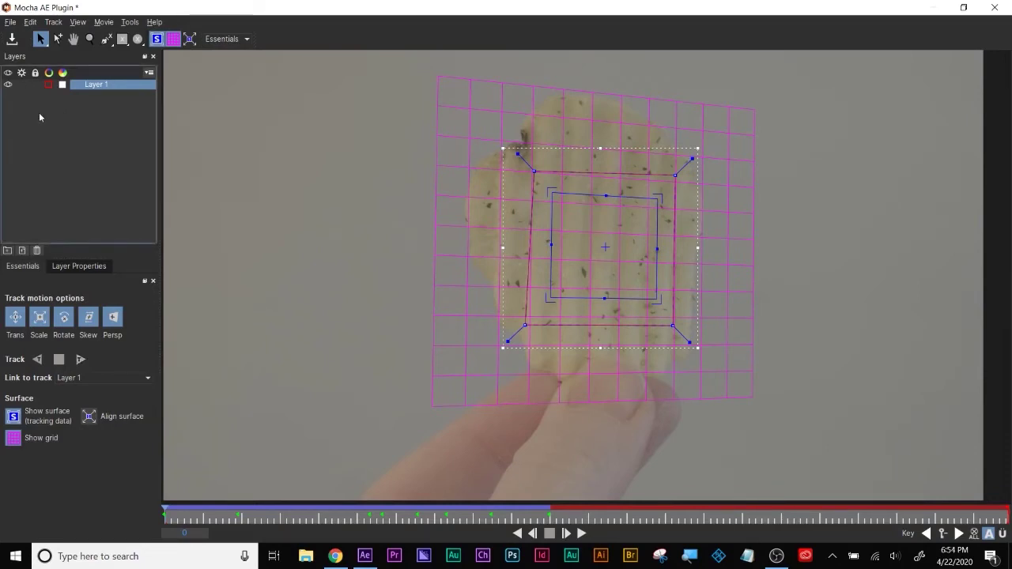
pyautogui.click(7, 86)
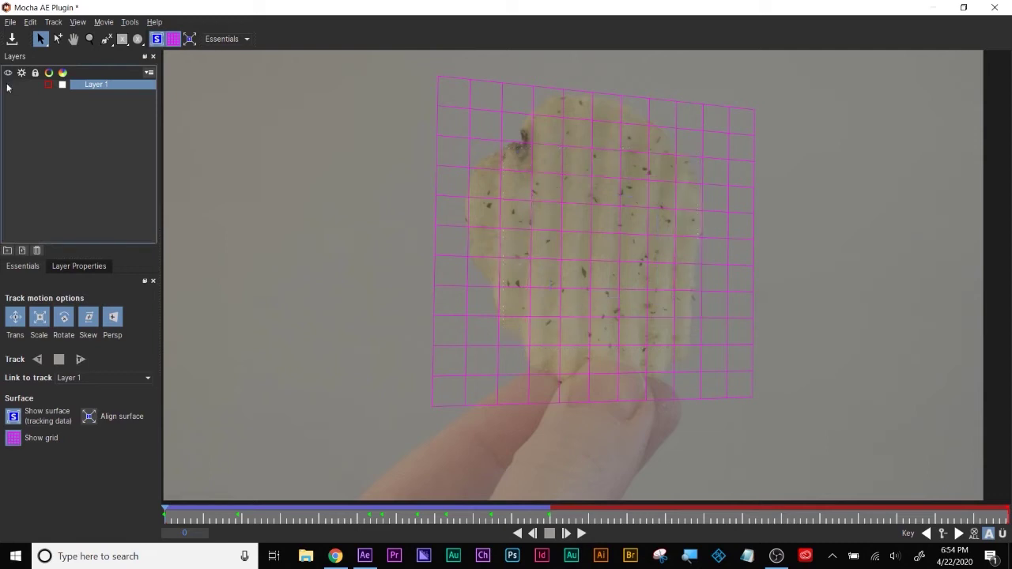
pyautogui.click(173, 40)
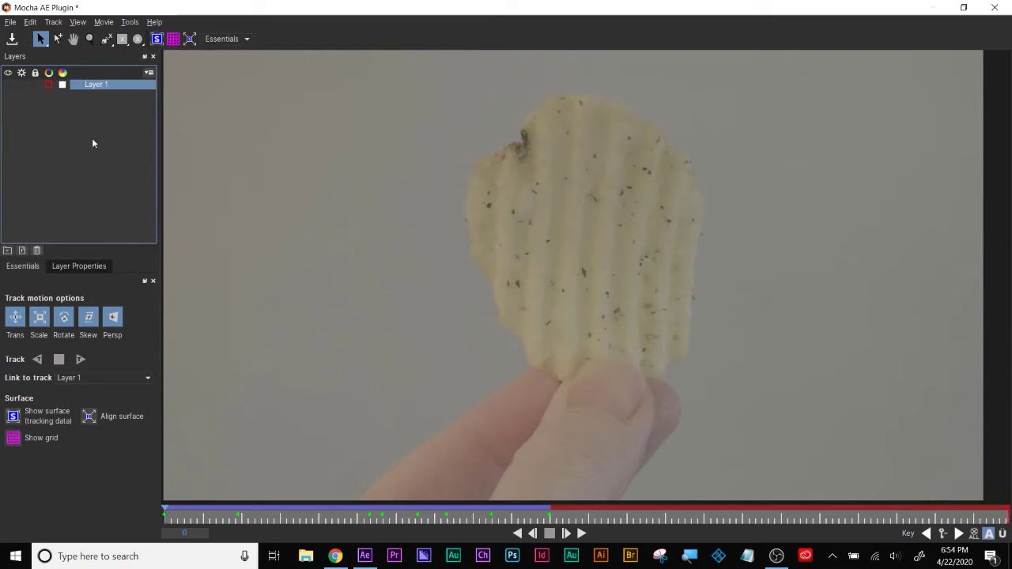
# Rename Layer 1 as "plane track"
pyautogui.click(106, 41)
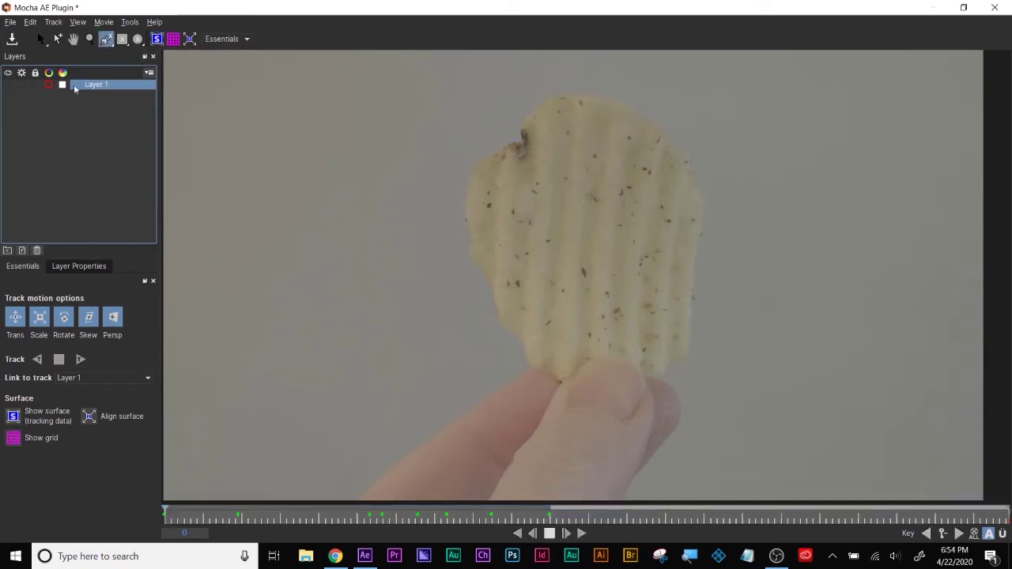
pyautogui.doubleClick(98, 86)
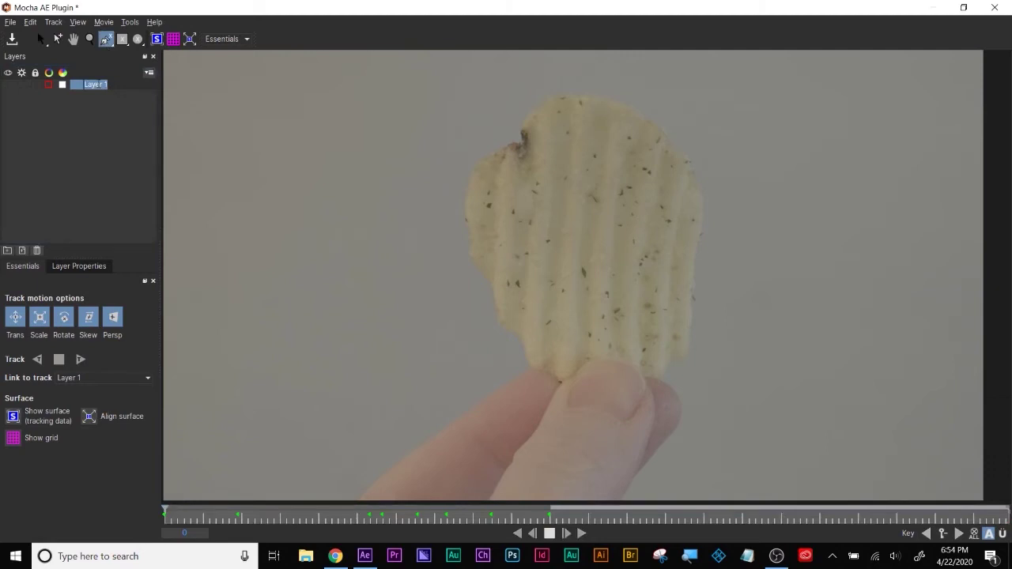
pyautogui.write('plane track')
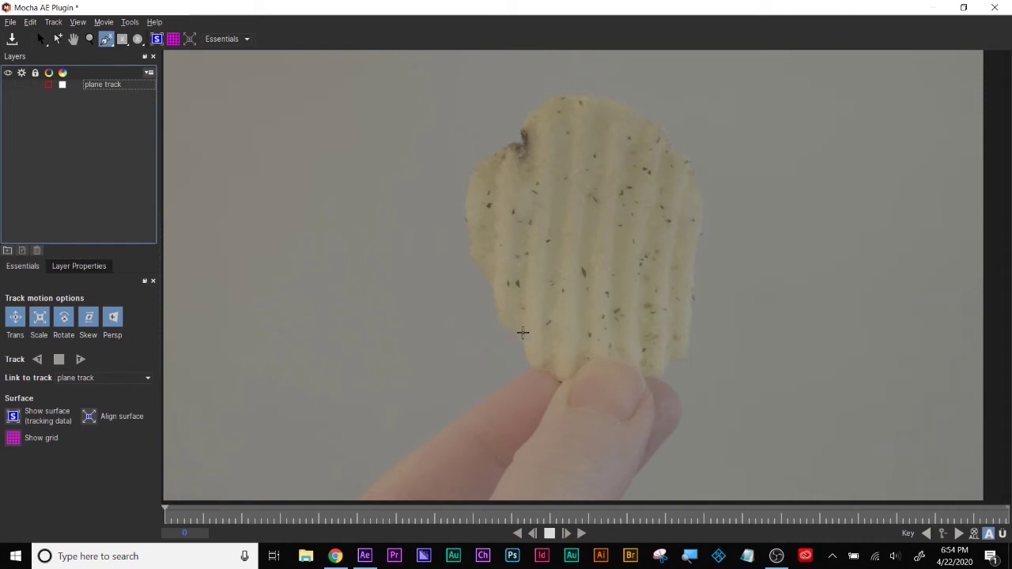
pyautogui.click(89, 39)
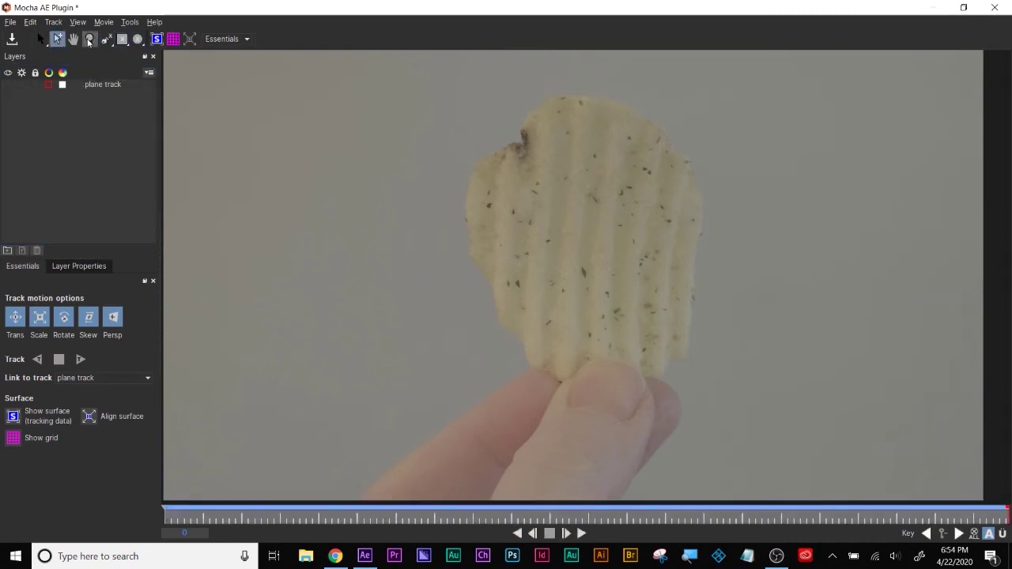
pyautogui.click(107, 39)
pyautogui.click(501, 397)
pyautogui.click(472, 375)
pyautogui.click(458, 366)
pyautogui.click(458, 350)
pyautogui.click(469, 328)
pyautogui.click(451, 315)
pyautogui.click(438, 281)
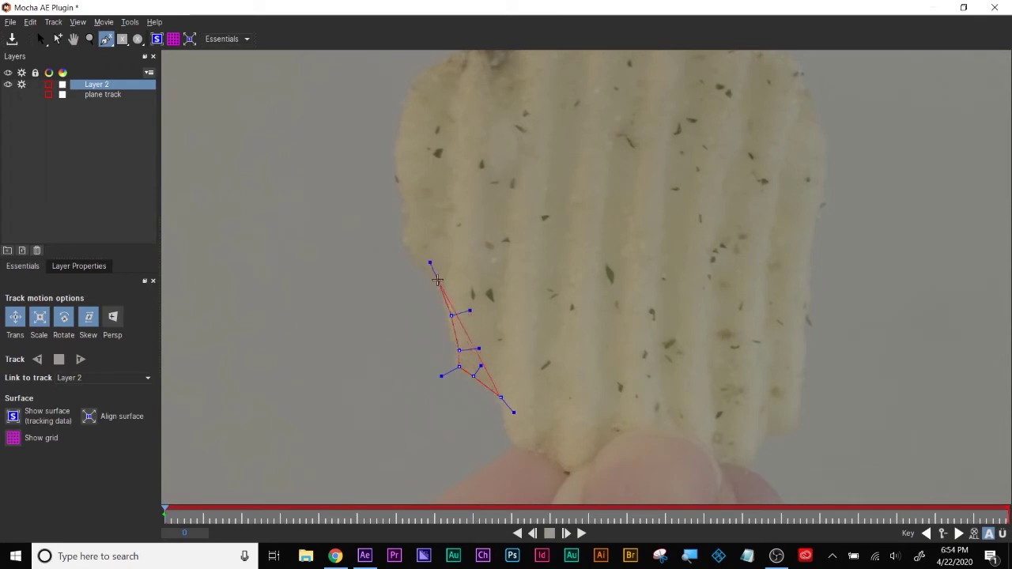
pyautogui.click(410, 246)
pyautogui.click(408, 214)
pyautogui.click(400, 173)
pyautogui.click(401, 147)
pyautogui.click(412, 94)
pyautogui.click(428, 74)
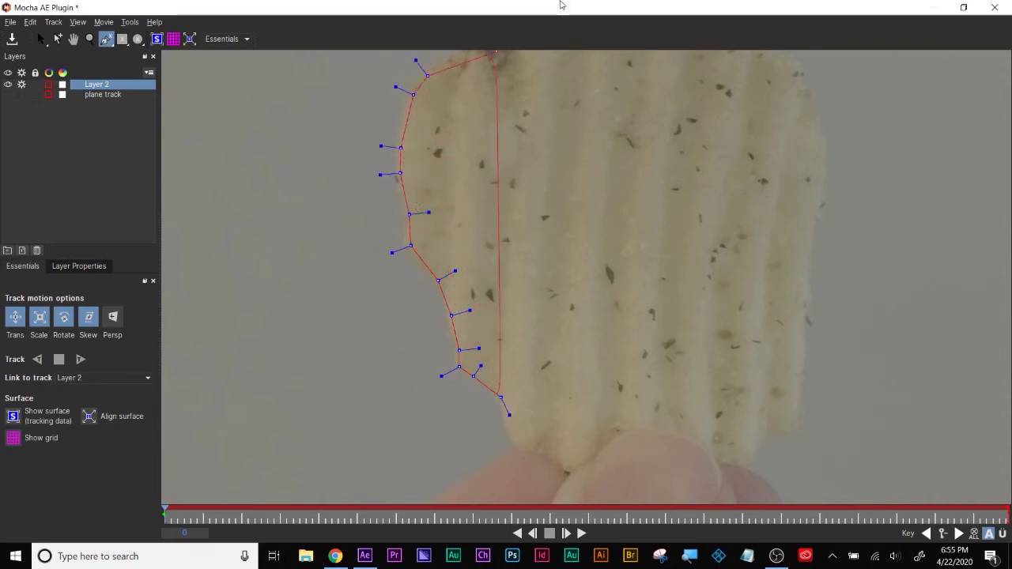
pyautogui.click(461, 59)
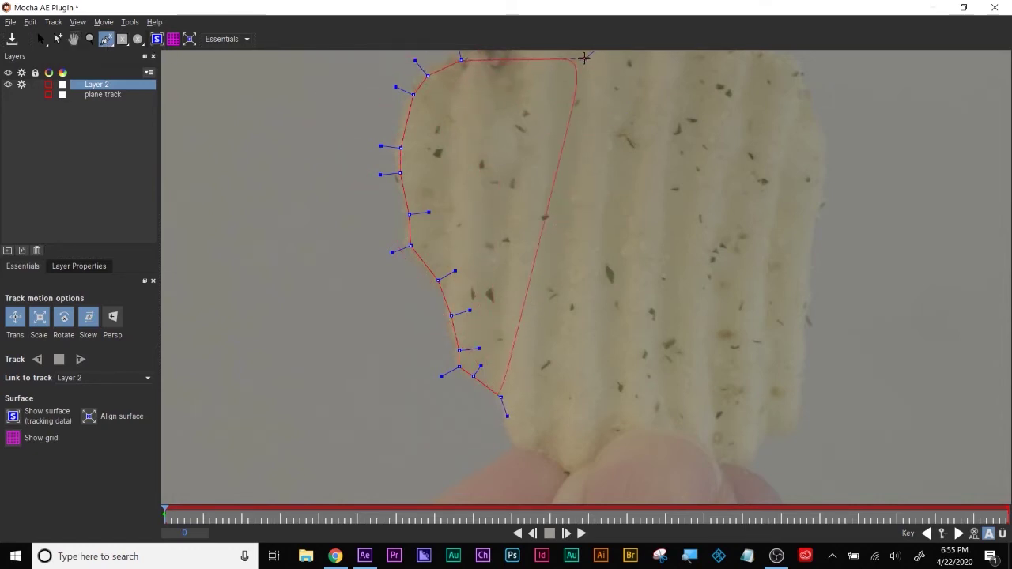
pyautogui.click(551, 244)
pyautogui.moveTo(550, 244); pyautogui.dragTo(538, 152)
pyautogui.moveTo(467, 153); pyautogui.dragTo(298, 369)
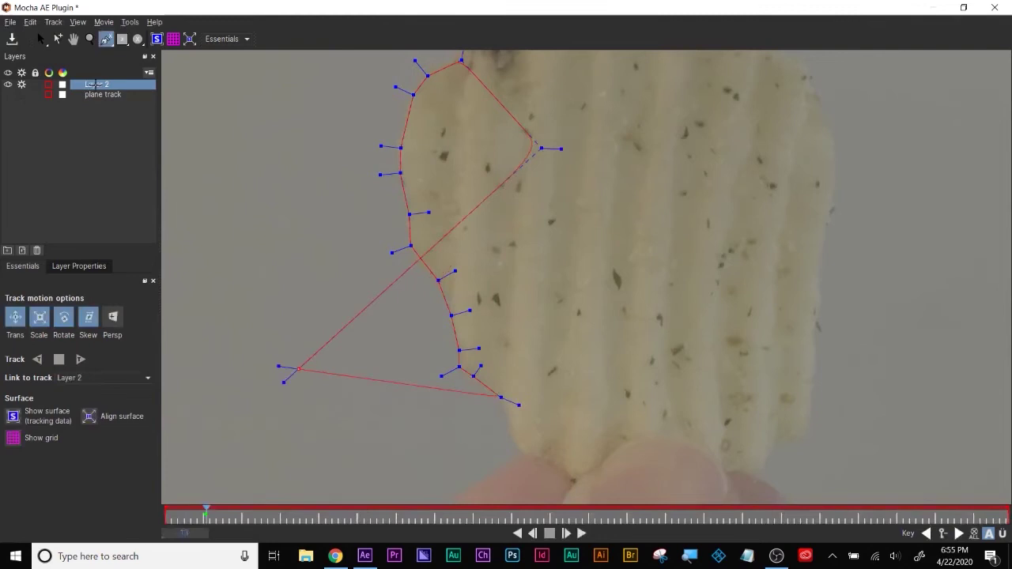
pyautogui.click(94, 85)
pyautogui.press('Delete')
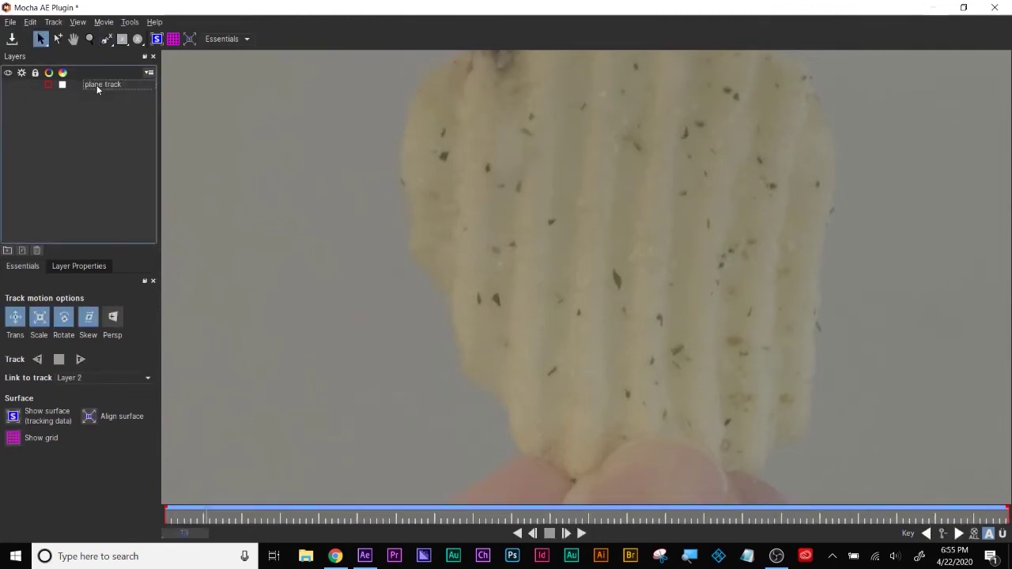
# Draw a closed spline around the whole chip's outline at frame 0, running along the fingertips at its lower edge
pyautogui.click(106, 40)
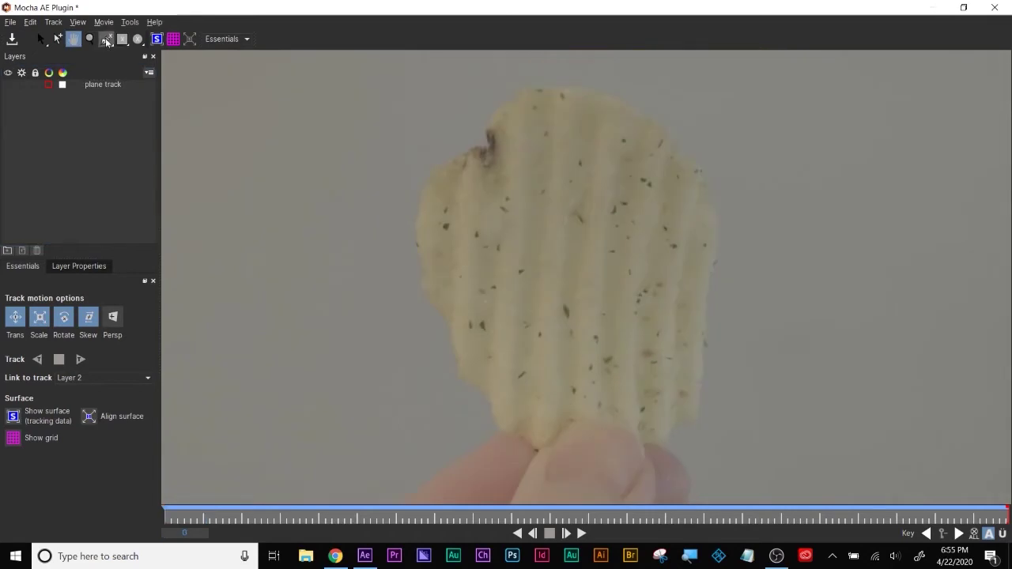
pyautogui.moveTo(489, 127)
pyautogui.mouseDown()
pyautogui.moveTo(559, 96)
pyautogui.moveTo(619, 101)
pyautogui.moveTo(698, 176)
pyautogui.moveTo(714, 224)
pyautogui.moveTo(700, 401)
pyautogui.moveTo(649, 441)
pyautogui.moveTo(604, 420)
pyautogui.moveTo(513, 438)
pyautogui.moveTo(426, 282)
pyautogui.moveTo(422, 216)
pyautogui.moveTo(449, 169)
pyautogui.moveTo(490, 158)
pyautogui.moveTo(493, 134)
pyautogui.mouseUp()
pyautogui.press('s')
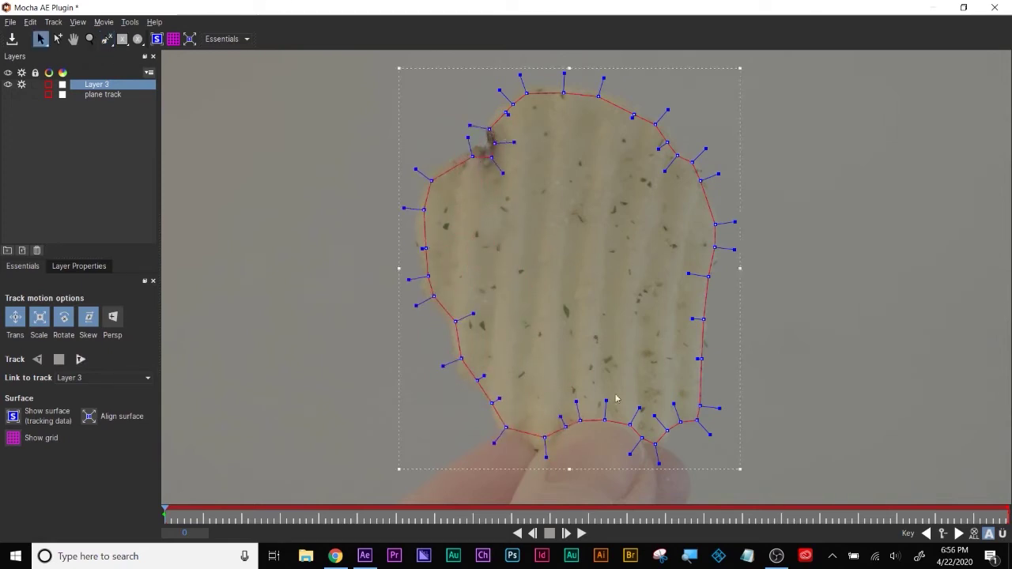
# Reshape the spline's lower edge by moving its points up onto the chip, clear of the thumb and fingertips
pyautogui.moveTo(604, 419); pyautogui.dragTo(658, 422)
pyautogui.moveTo(582, 419); pyautogui.dragTo(577, 402)
pyautogui.moveTo(544, 437); pyautogui.dragTo(555, 407)
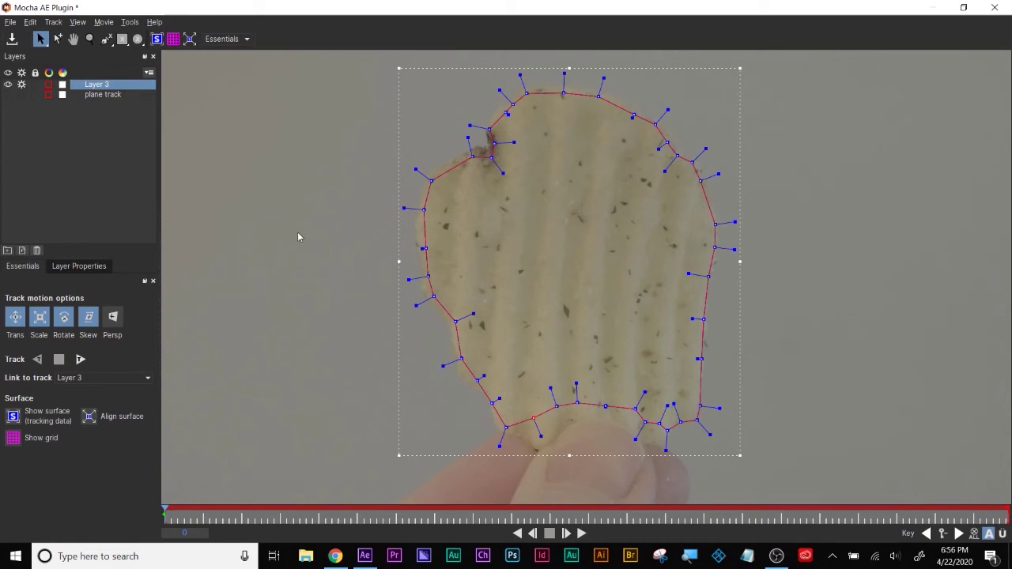
# Rename the new outline layer, Layer 3, as "chip"
pyautogui.press('super+plus')
pyautogui.click(87, 269)
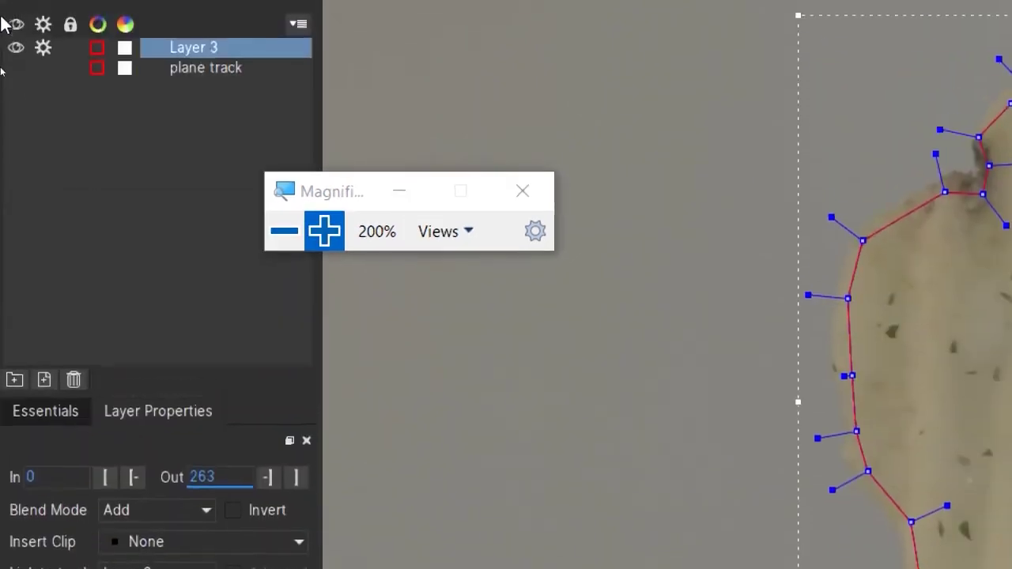
pyautogui.rightClick(200, 55)
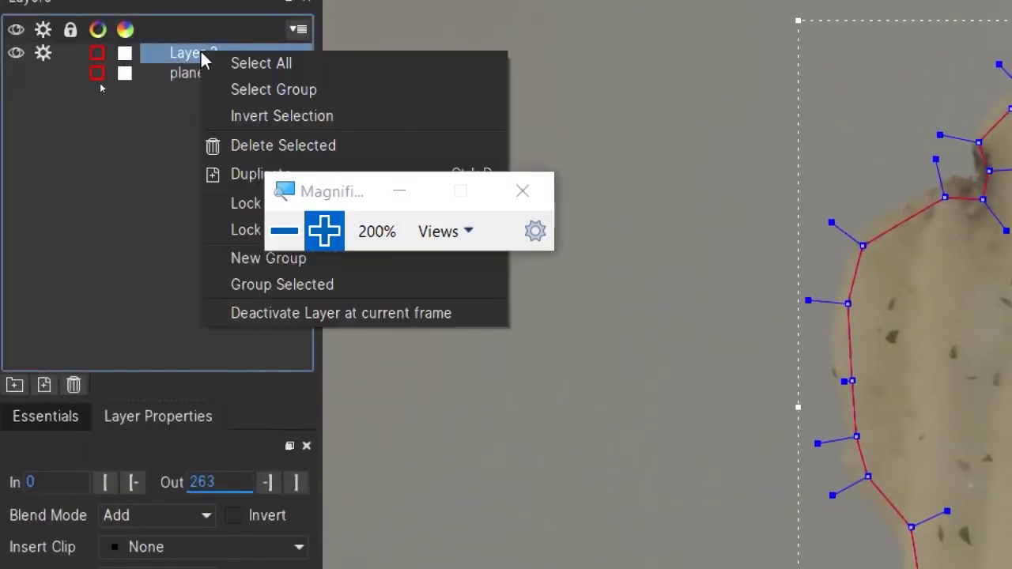
pyautogui.click(142, 135)
pyautogui.click(204, 53)
pyautogui.doubleClick(204, 52)
pyautogui.write('chip')
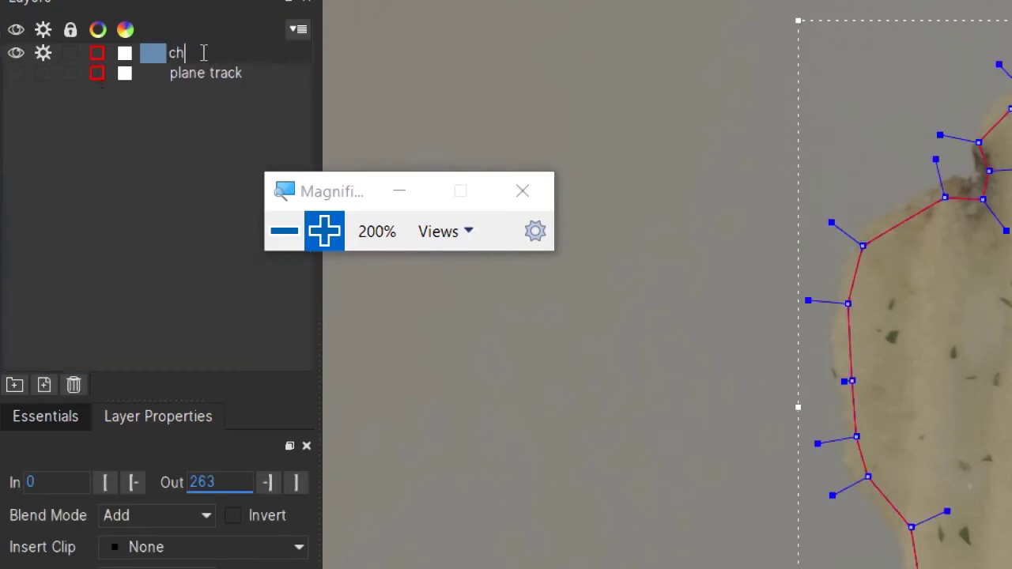
pyautogui.press('Return')
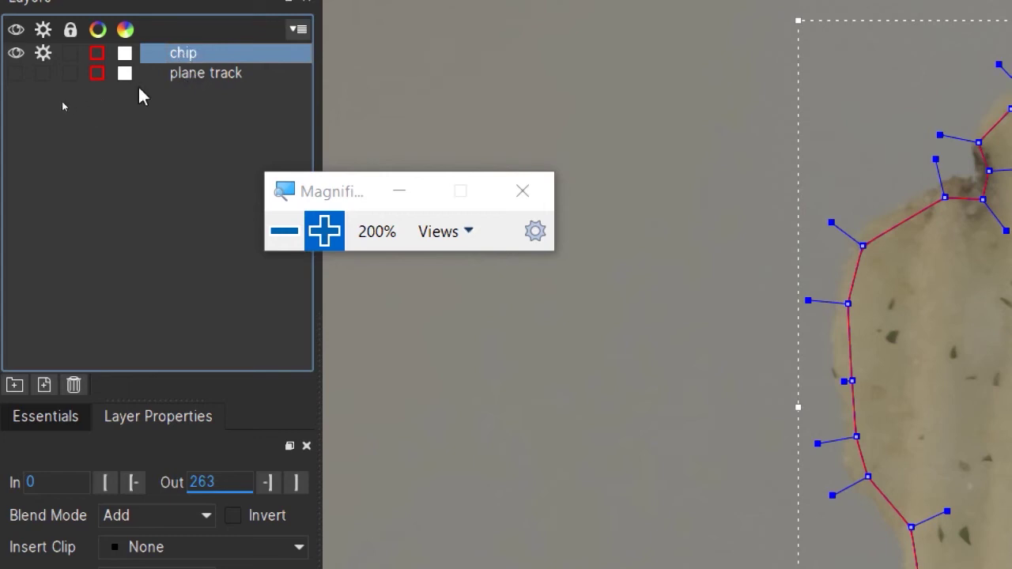
# Make the plane track layer visible and link the chip layer to the plane track's tracking data
pyautogui.click(16, 73)
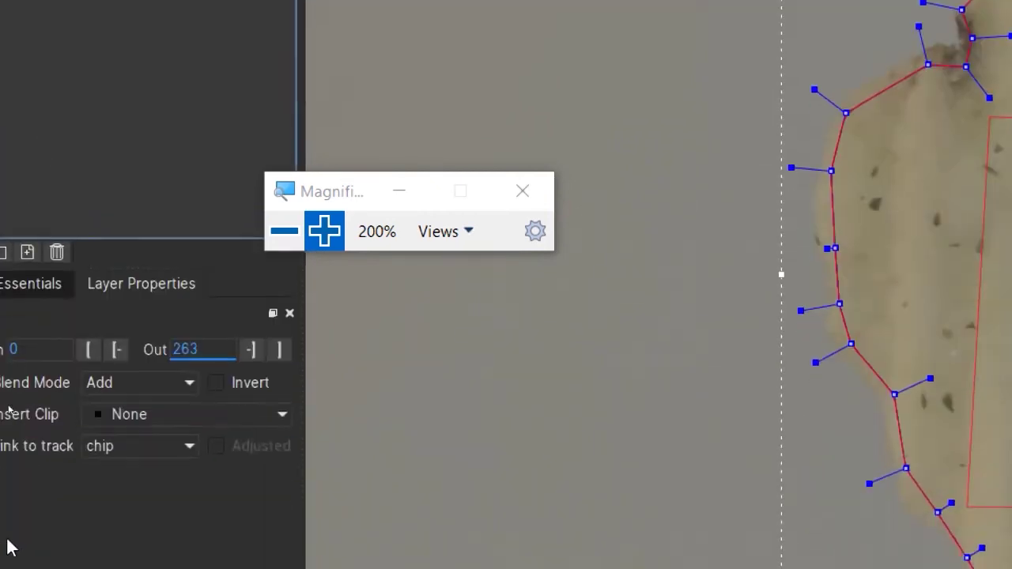
pyautogui.click(162, 382)
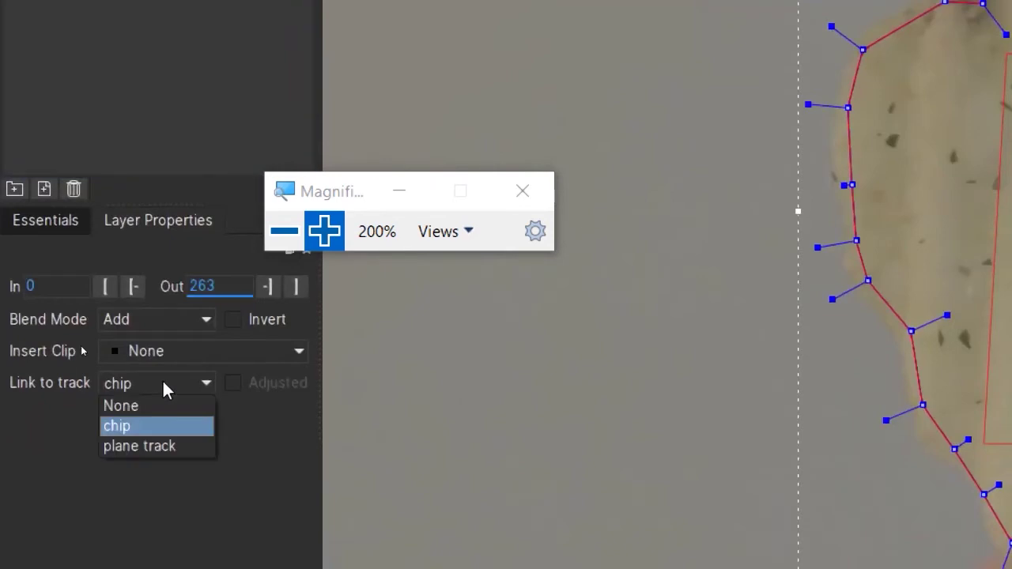
pyautogui.click(162, 447)
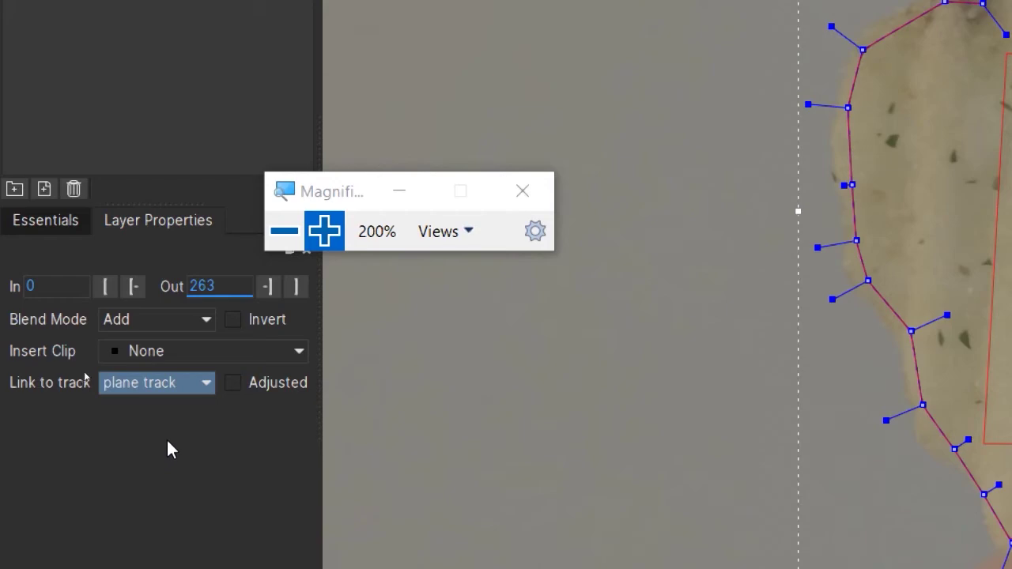
# Scrub forward from frame 0 to check how the chip outline follows the linked plane track
pyautogui.press('super+minus')
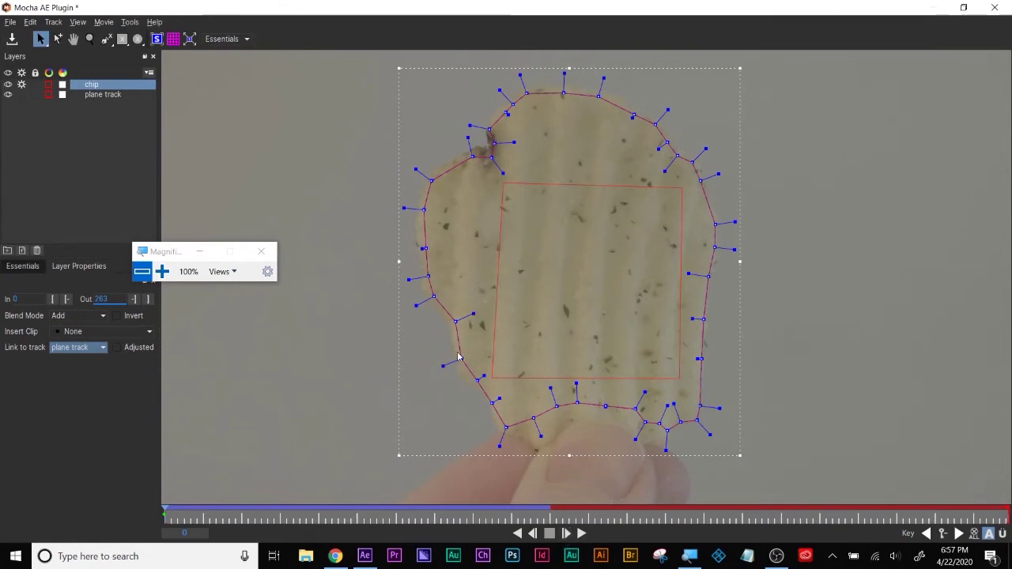
pyautogui.click(53, 266)
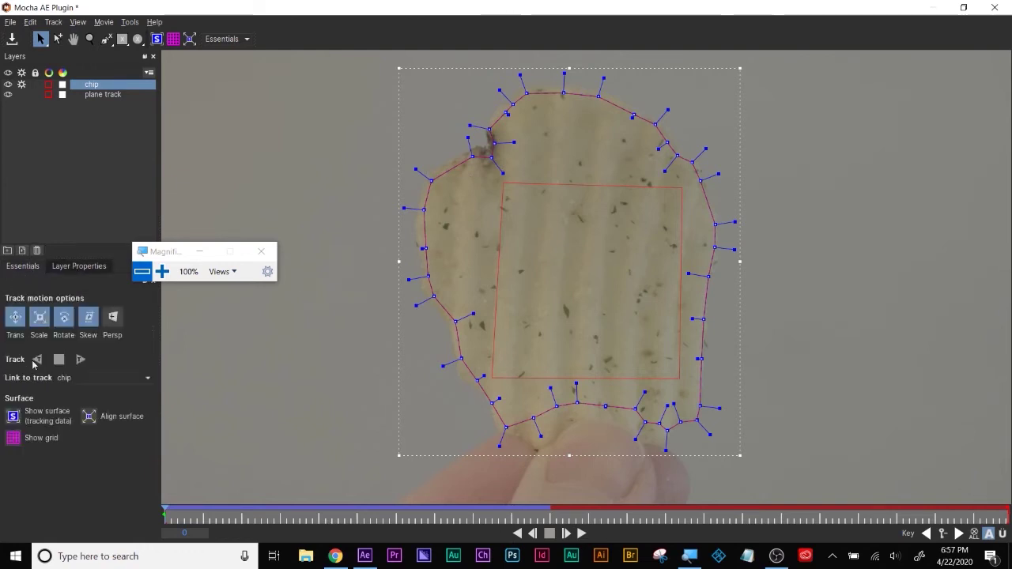
pyautogui.moveTo(166, 517); pyautogui.dragTo(252, 516)
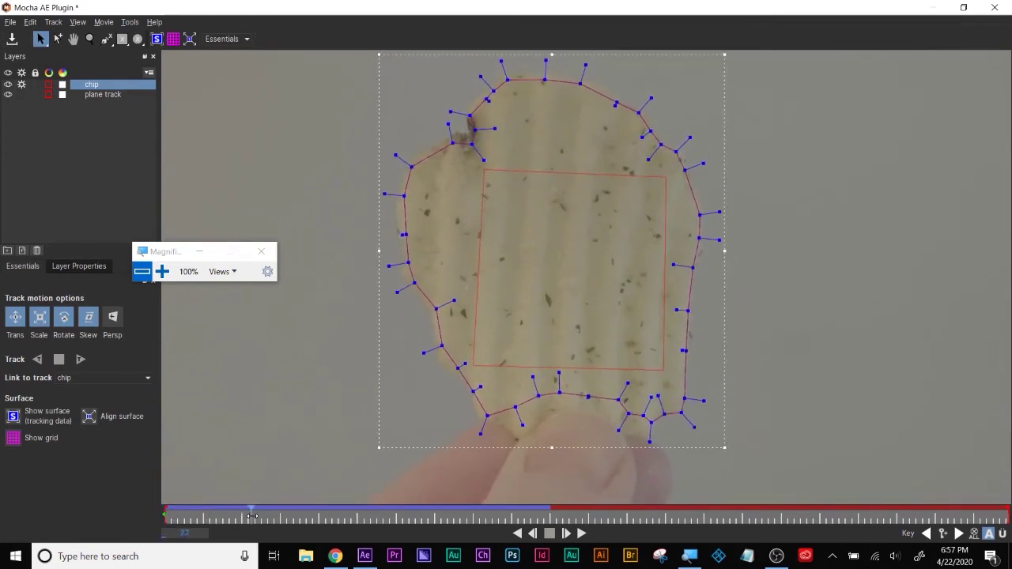
# Turn on the perspective track motion option for the chip layer and check the outline from frame 22 to frame 64
pyautogui.moveTo(253, 516); pyautogui.dragTo(311, 517)
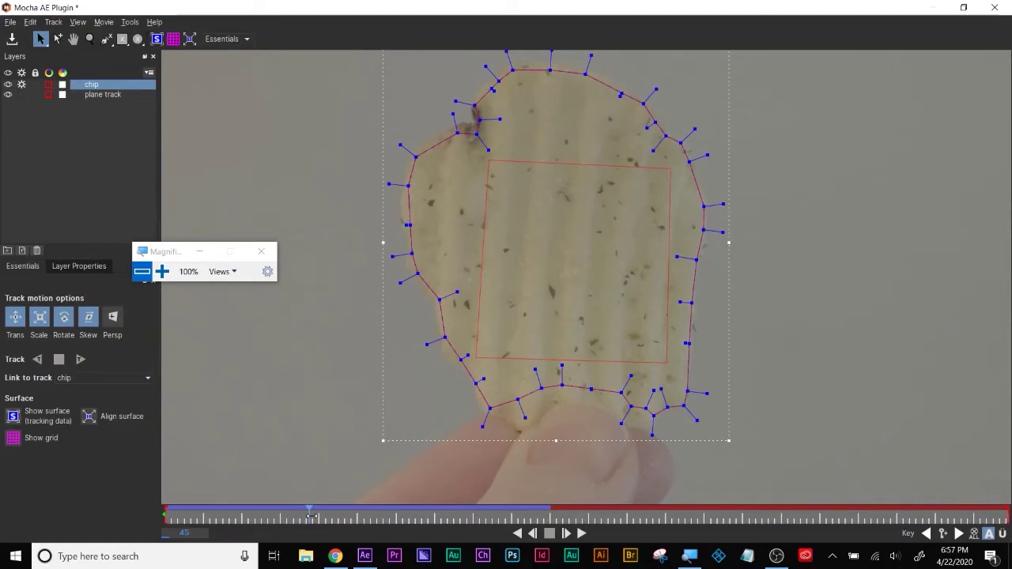
pyautogui.click(113, 317)
pyautogui.moveTo(310, 515); pyautogui.dragTo(372, 514)
# Key a correction to the chip outline at frame 63 by adjusting its point beside the dark notch
pyautogui.moveTo(426, 160); pyautogui.dragTo(487, 115)
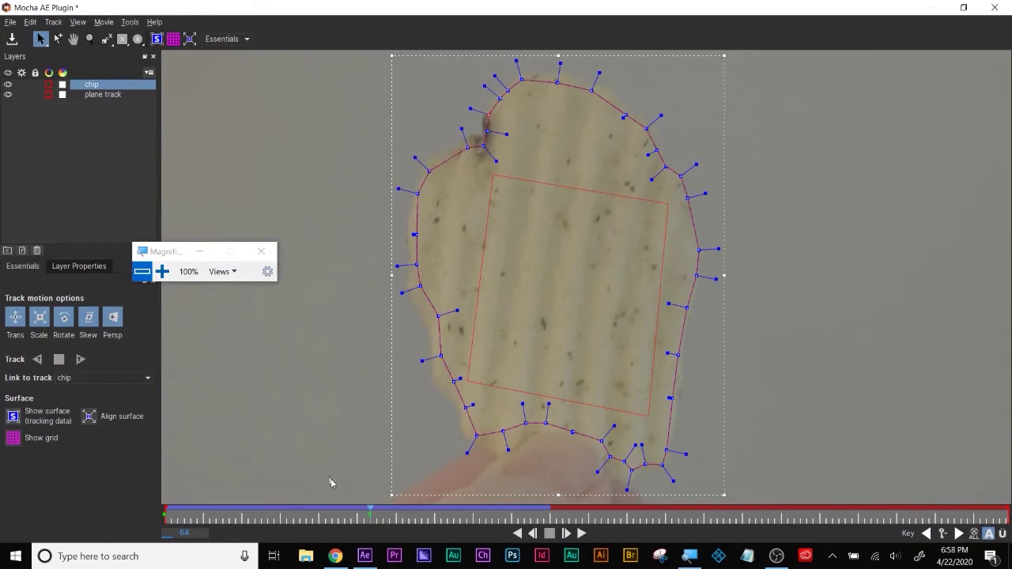
pyautogui.moveTo(372, 515)
pyautogui.mouseDown()
pyautogui.moveTo(201, 518)
pyautogui.moveTo(369, 515)
pyautogui.mouseUp()
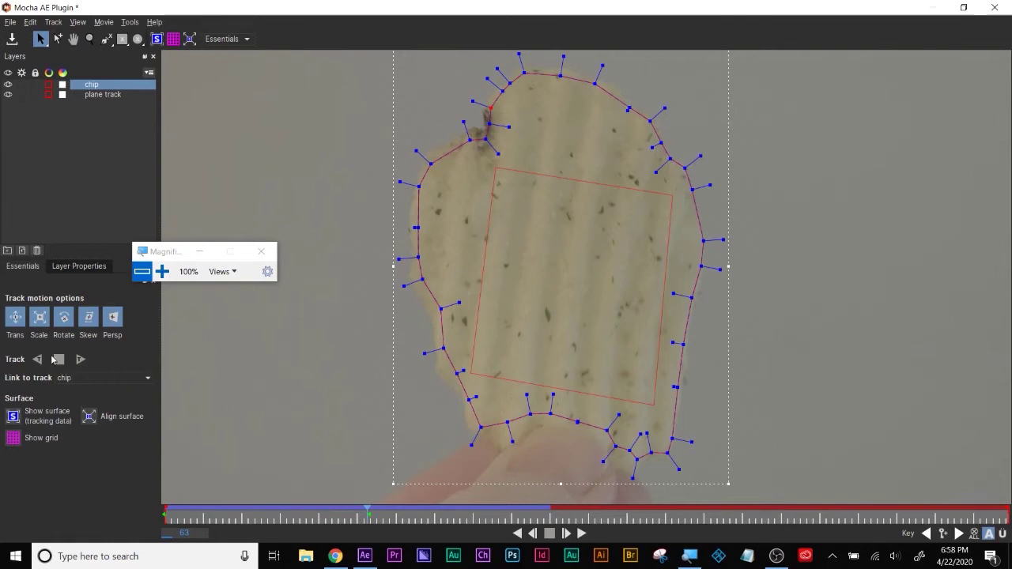
pyautogui.click(66, 265)
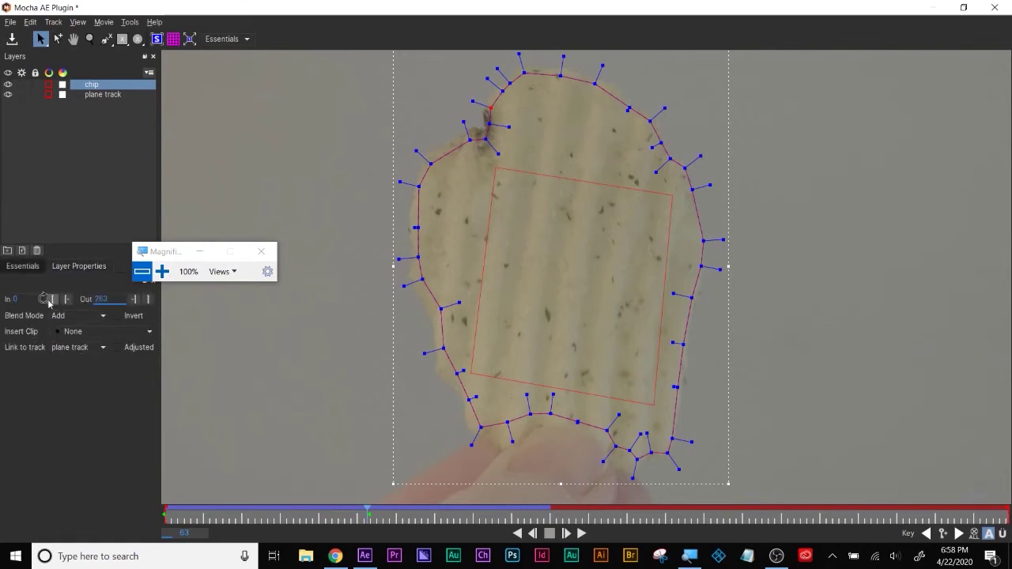
pyautogui.click(23, 265)
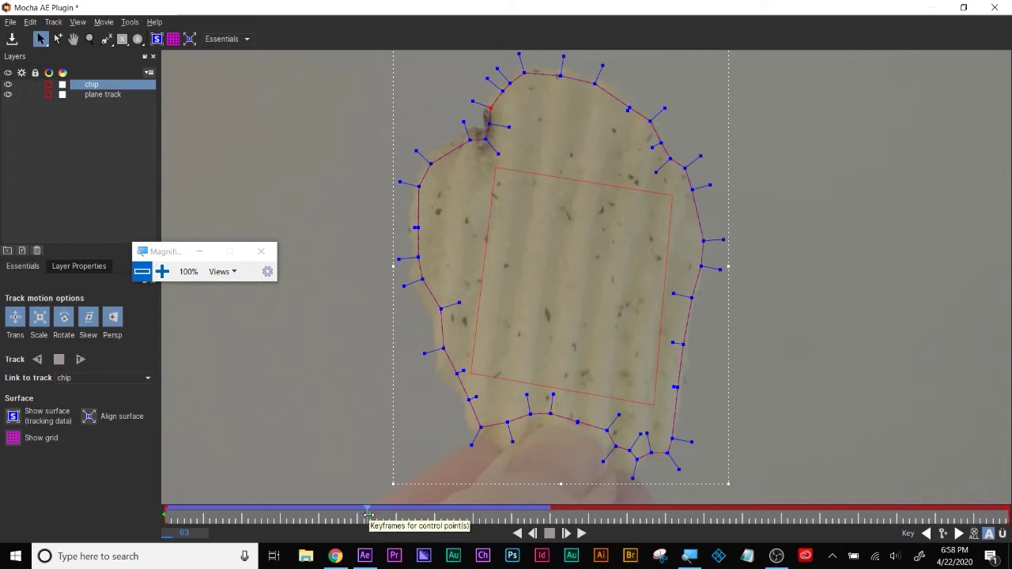
# At frame 77, select the outline's upper-right points and pull them out to the chip's edge
pyautogui.moveTo(369, 515); pyautogui.dragTo(378, 519)
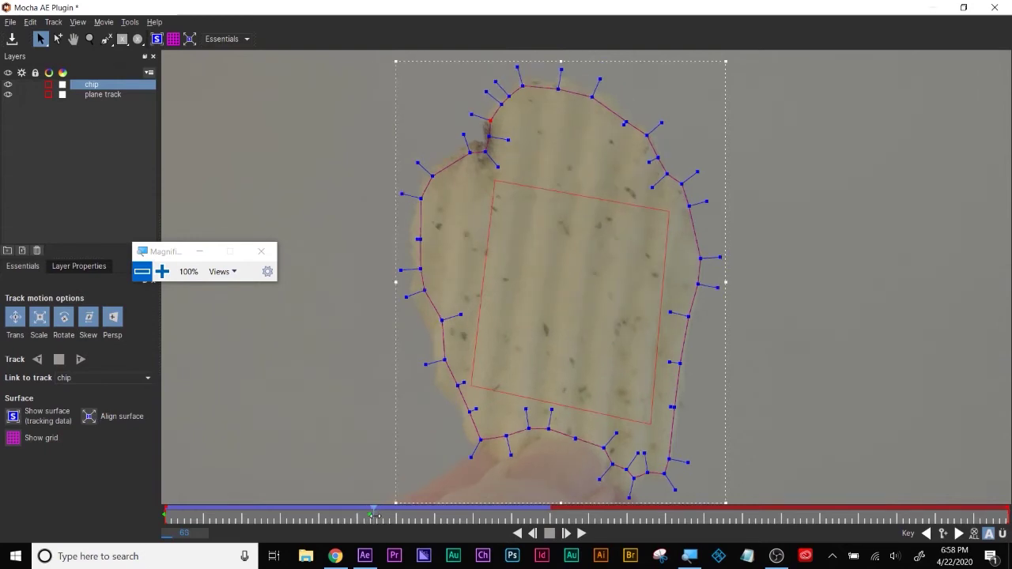
pyautogui.moveTo(568, 71); pyautogui.dragTo(655, 168)
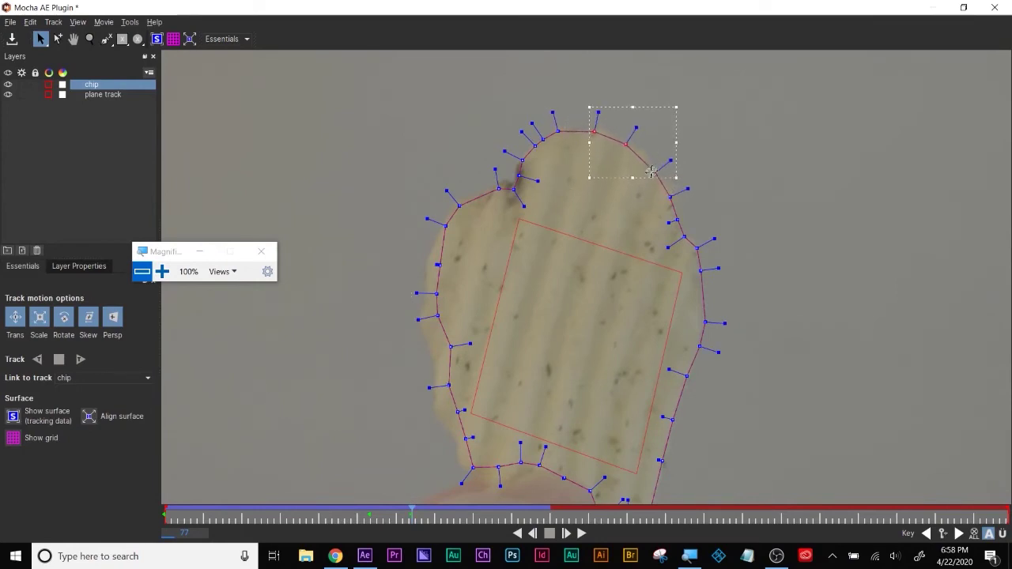
pyautogui.click(738, 251)
# At frame 78, select all points around the top of the outline and move them up onto the chip's top edge
pyautogui.click(524, 526)
pyautogui.click(411, 522)
pyautogui.moveTo(411, 524); pyautogui.dragTo(415, 524)
pyautogui.moveTo(504, 74); pyautogui.dragTo(805, 303)
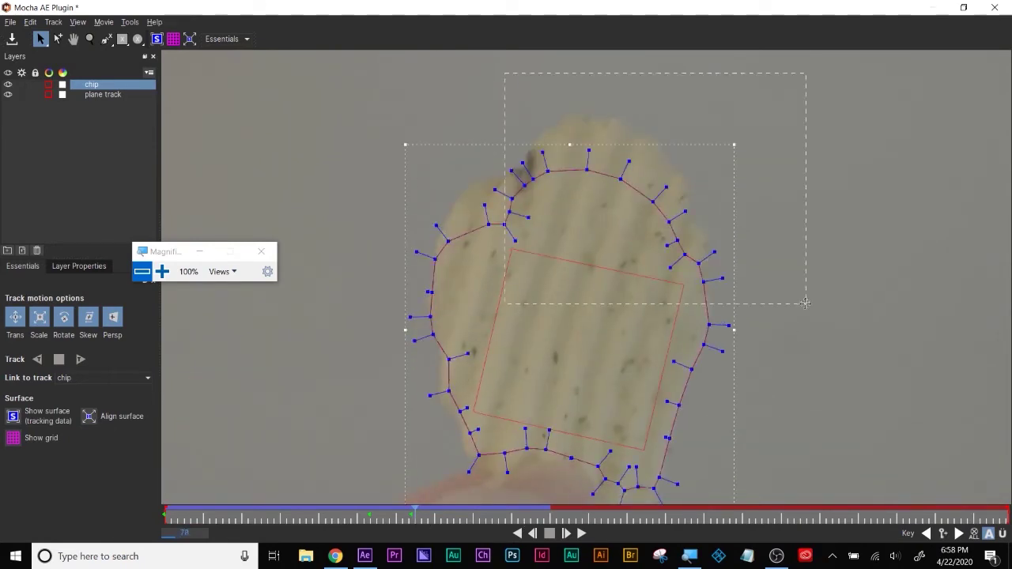
pyautogui.moveTo(640, 195); pyautogui.dragTo(651, 147)
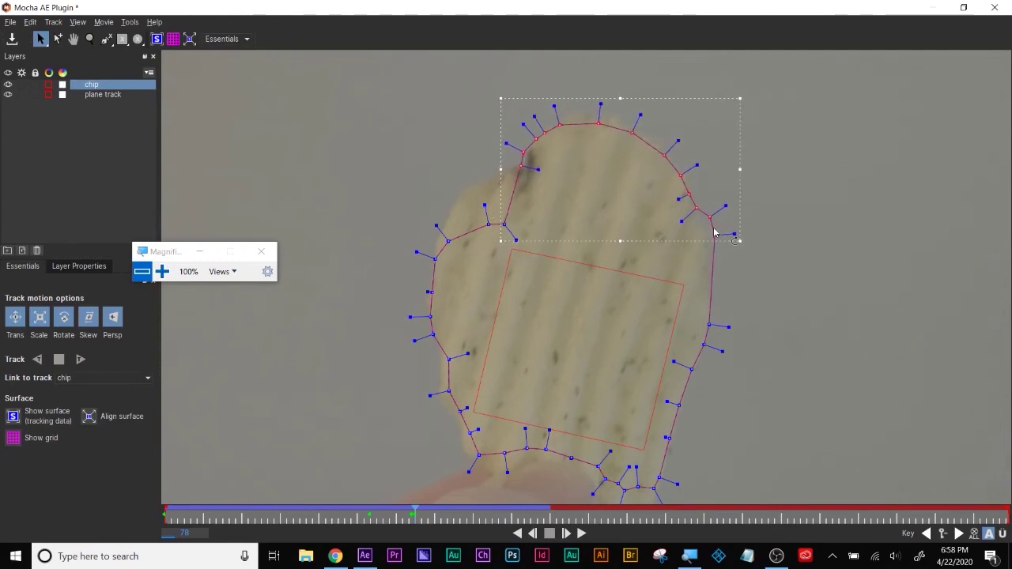
# Fine-tune single outline points at frame 78 on the chip's upper-right edge and around the dark notch
pyautogui.click(795, 219)
pyautogui.click(795, 219)
pyautogui.click(706, 217)
pyautogui.moveTo(706, 217); pyautogui.dragTo(701, 231)
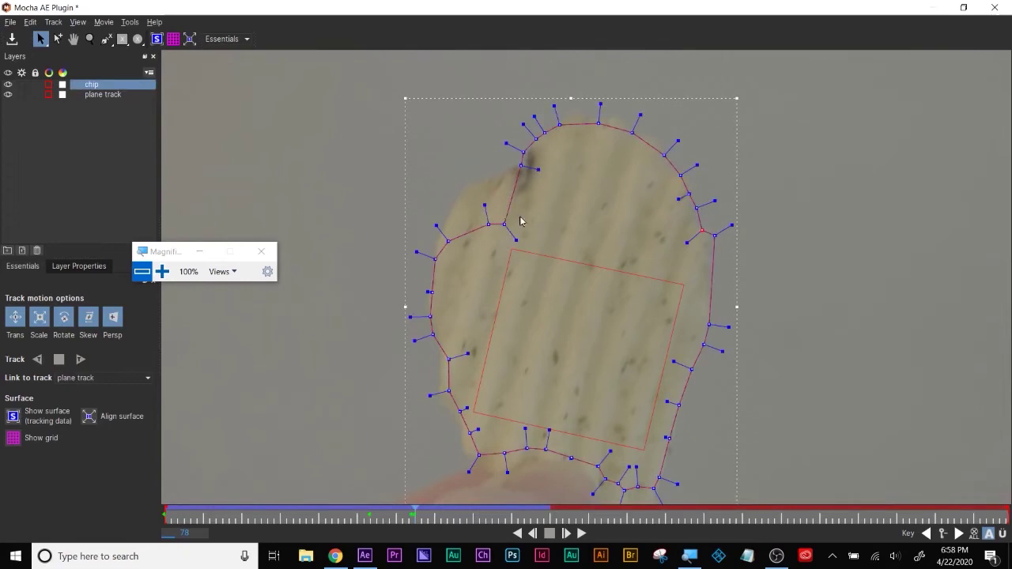
pyautogui.moveTo(536, 207); pyautogui.dragTo(471, 181)
pyautogui.click(557, 188)
# Return to frame 0 and leave Mocha AE for the DSCF1817 composition in After Effects
pyautogui.moveTo(415, 514); pyautogui.dragTo(155, 519)
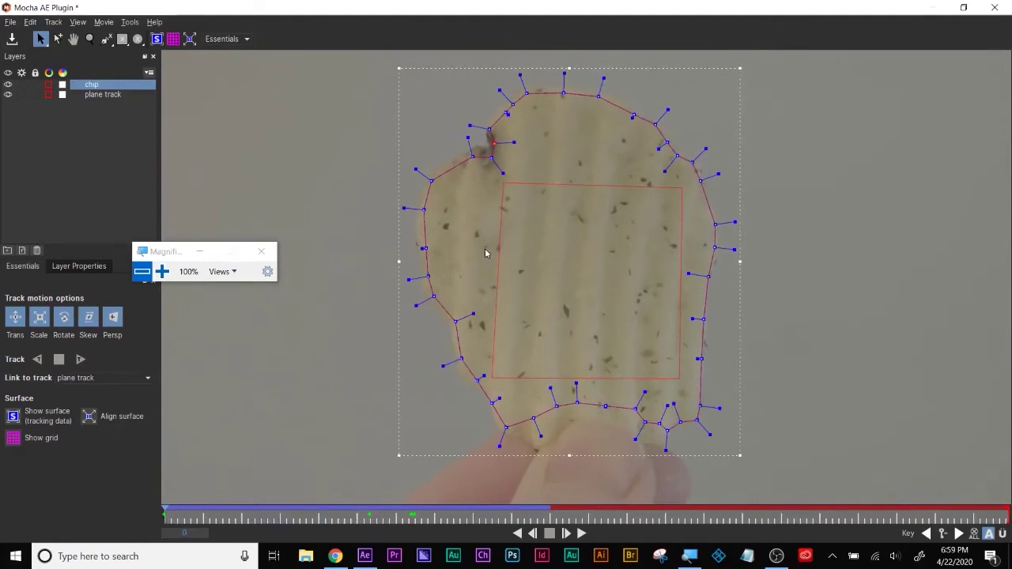
pyautogui.click(11, 22)
pyautogui.click(24, 130)
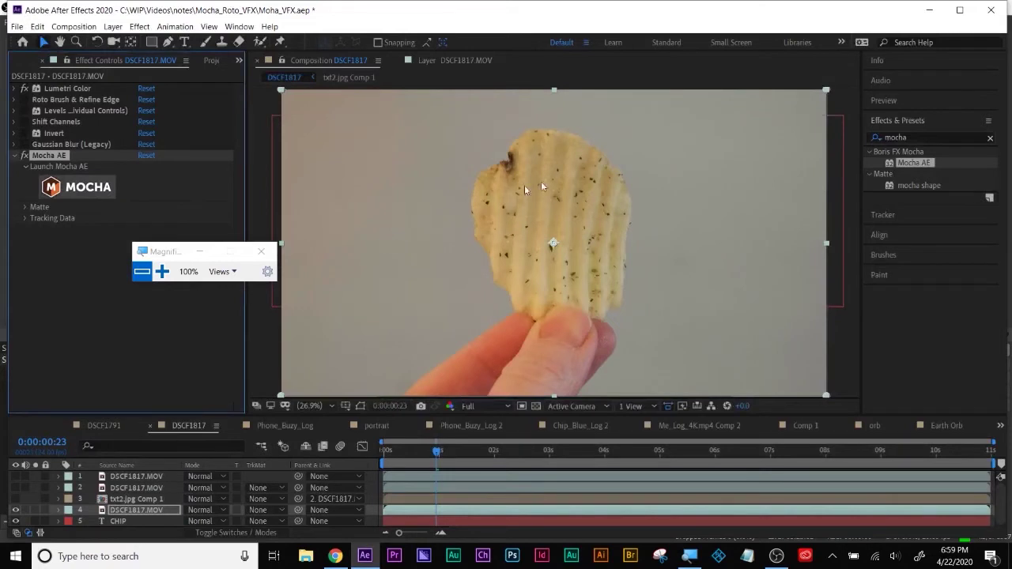
# Try the Mocha matte on the chip footage by applying it over the CHIP text and switching it off again
pyautogui.click(26, 167)
pyautogui.click(26, 168)
pyautogui.click(26, 207)
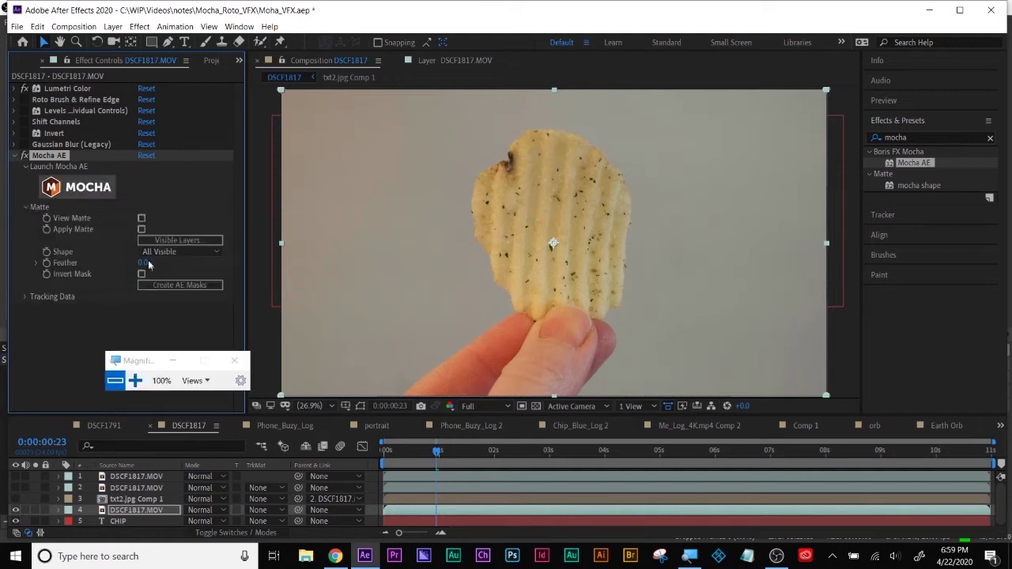
pyautogui.click(143, 237)
pyautogui.click(141, 229)
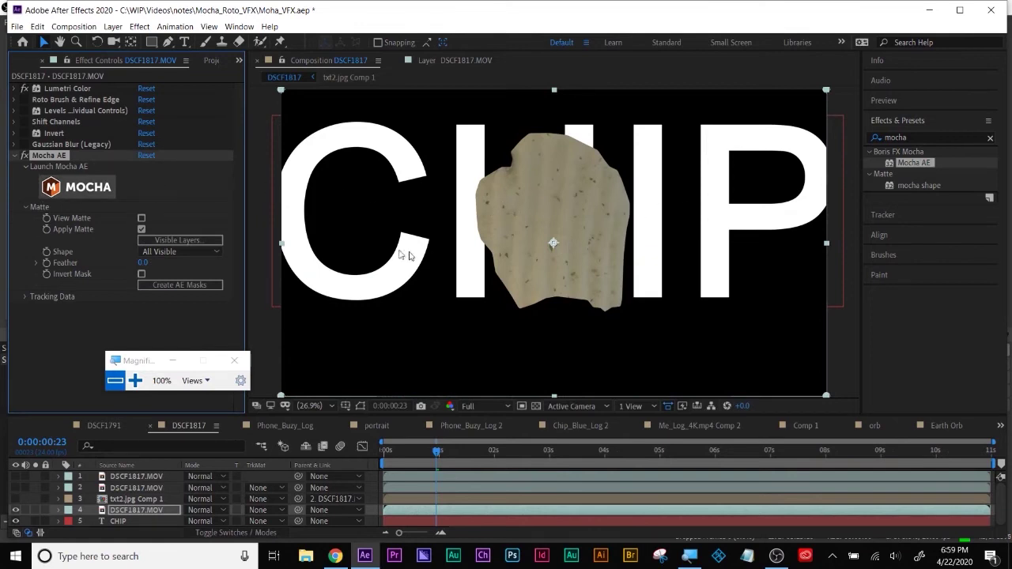
pyautogui.click(141, 229)
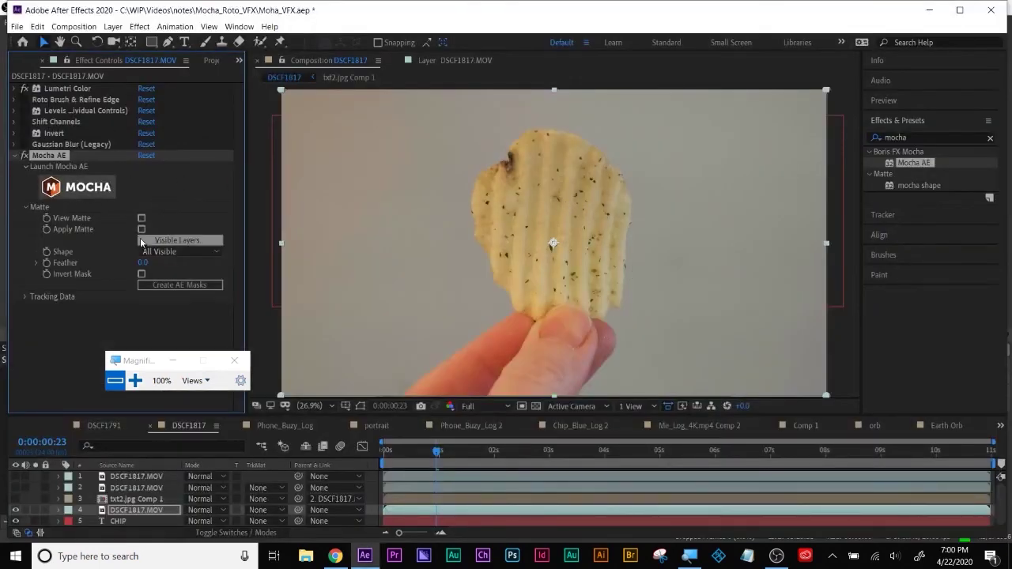
# Reveal the Mocha AE tracking data settings, close the floating Magnifier and look through the export options
pyautogui.click(24, 297)
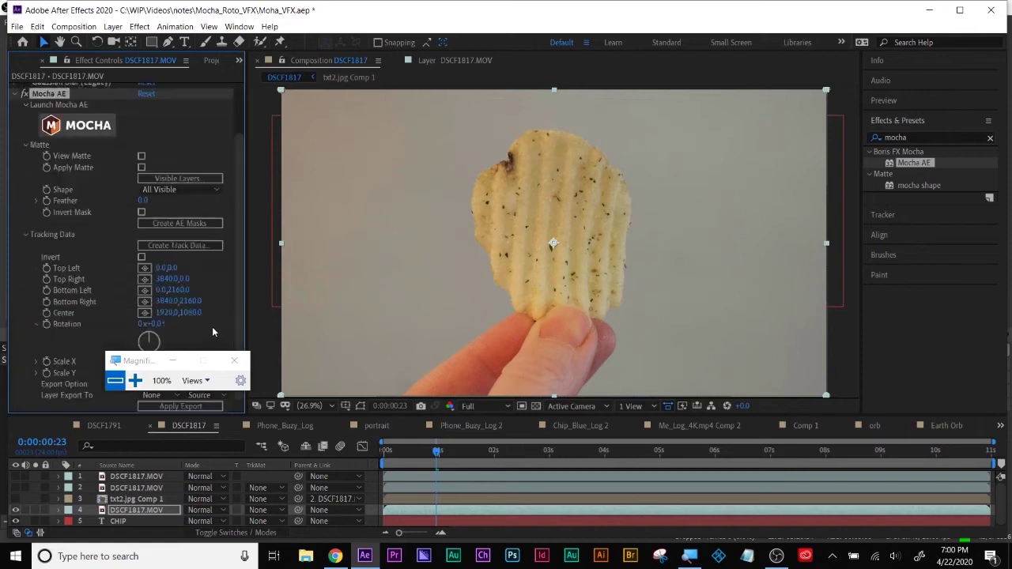
pyautogui.click(230, 362)
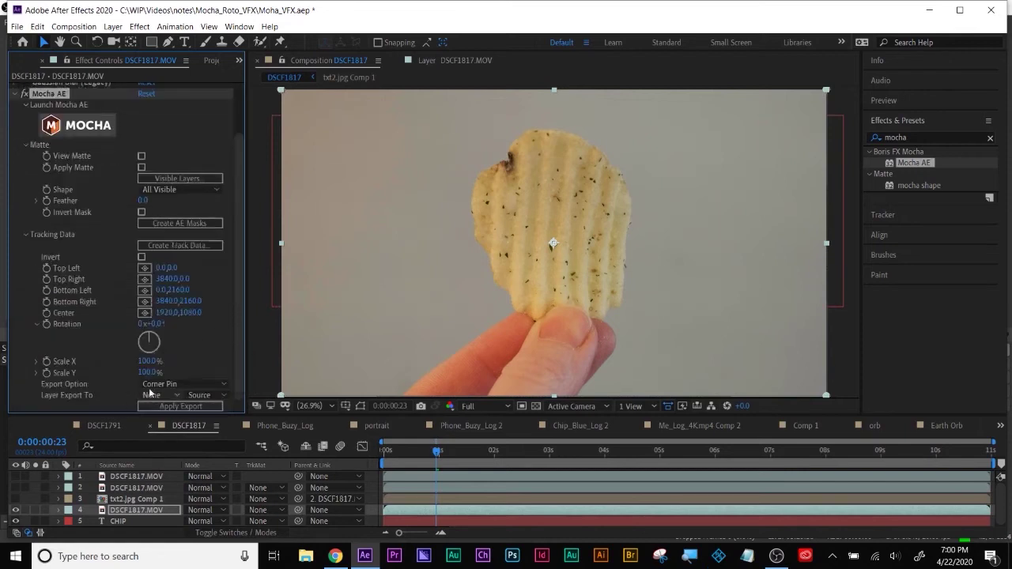
pyautogui.click(190, 384)
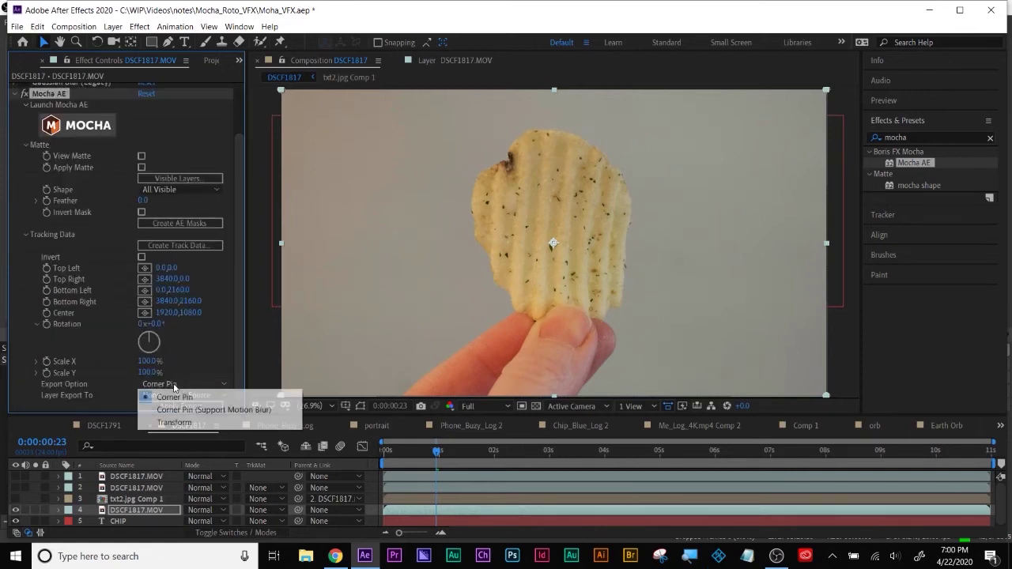
pyautogui.click(211, 343)
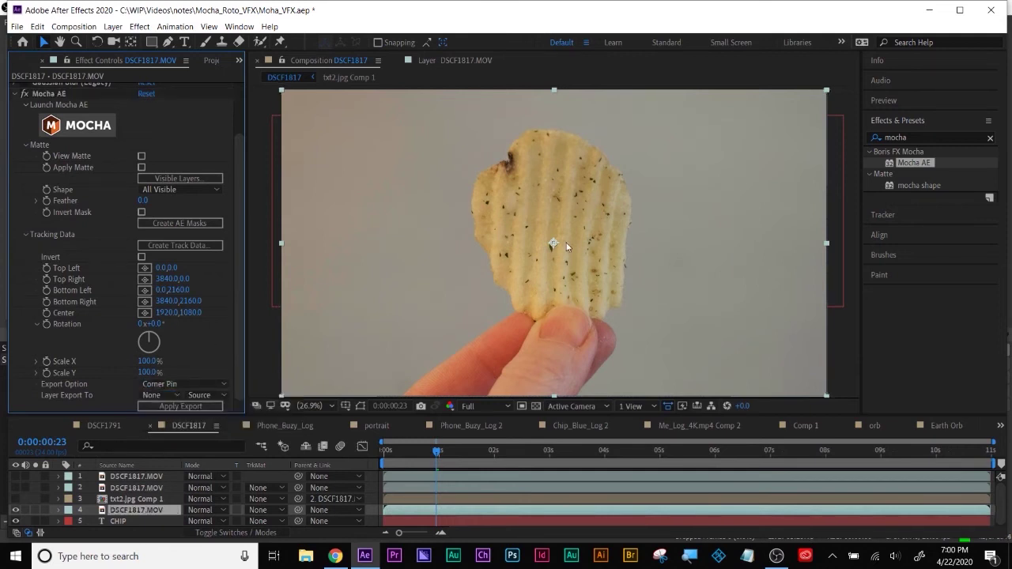
# Move the CHIP text layer above txt2.jpg Comp 1 so it sits in front of the chip footage
pyautogui.click(184, 42)
pyautogui.click(117, 521)
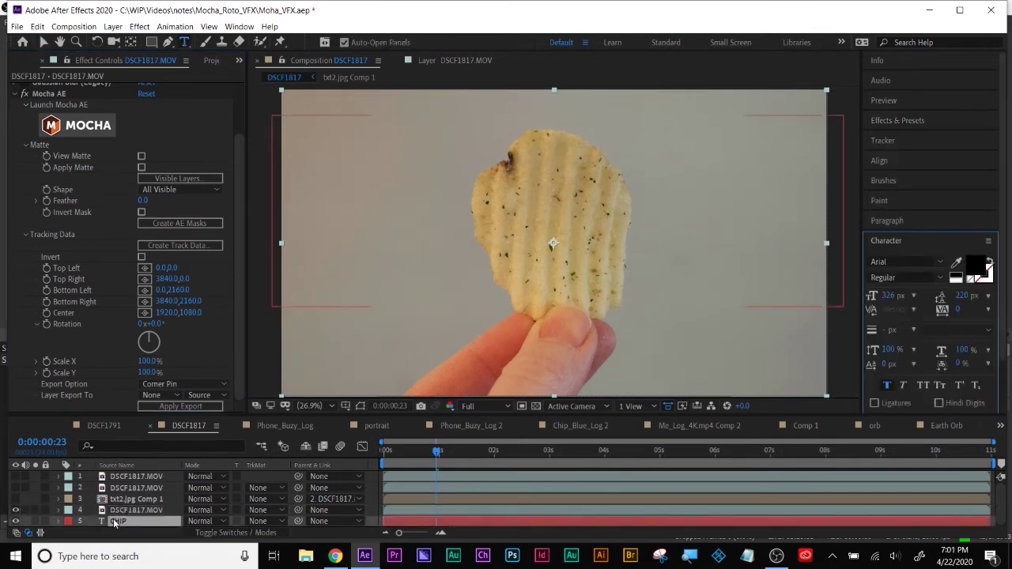
pyautogui.moveTo(117, 495); pyautogui.dragTo(117, 498)
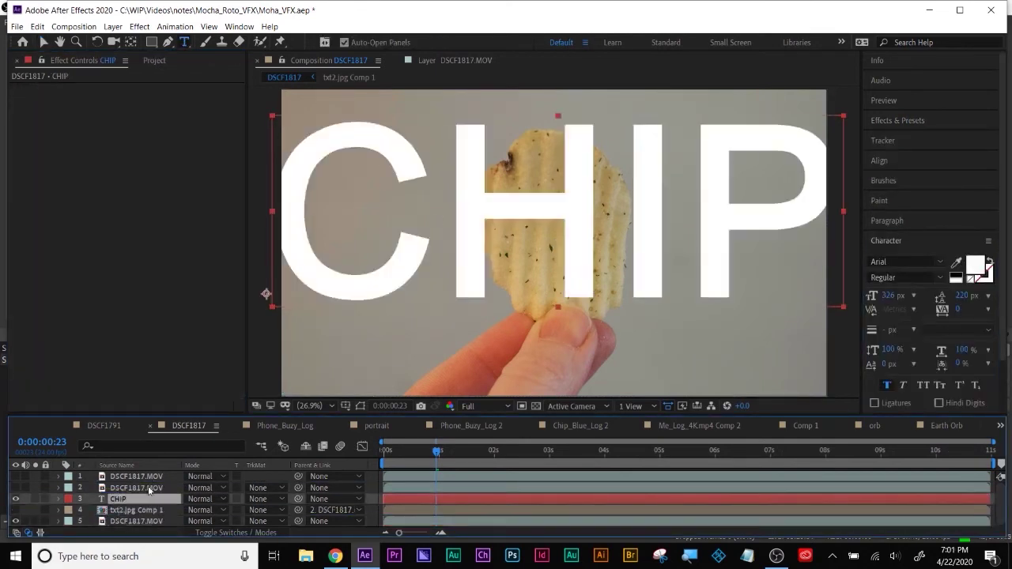
# Select the DSCF1817.MOV layer carrying the Mocha track and set its export option to Corner Pin (Support Motion Blur)
pyautogui.click(113, 509)
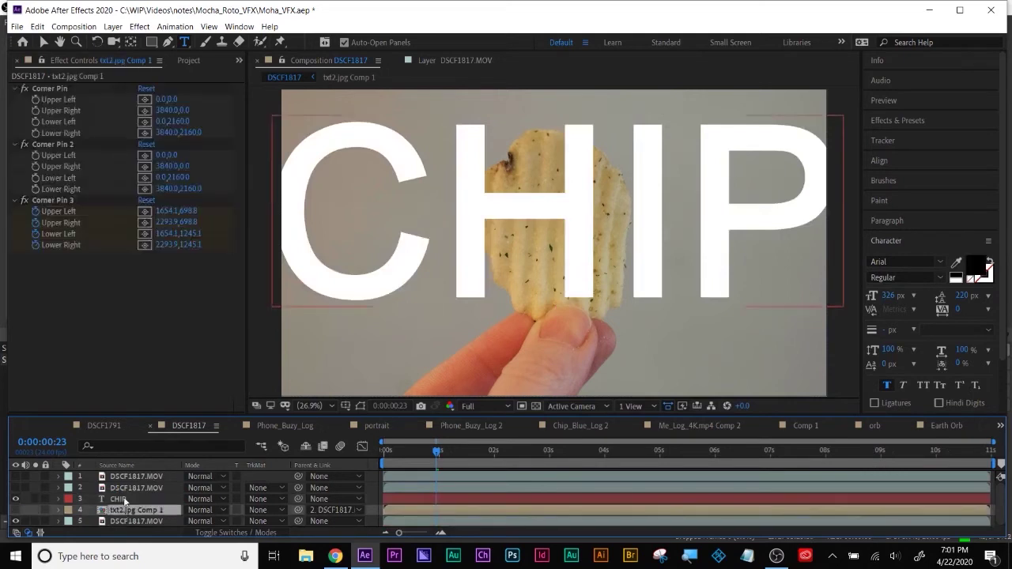
pyautogui.click(126, 488)
pyautogui.click(117, 522)
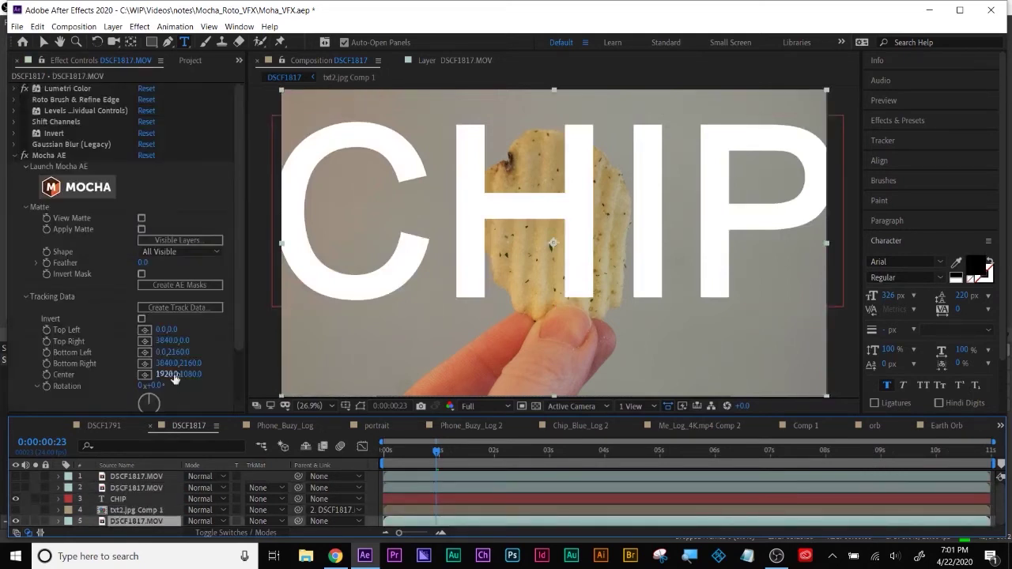
pyautogui.scroll(-3, 237, 282)
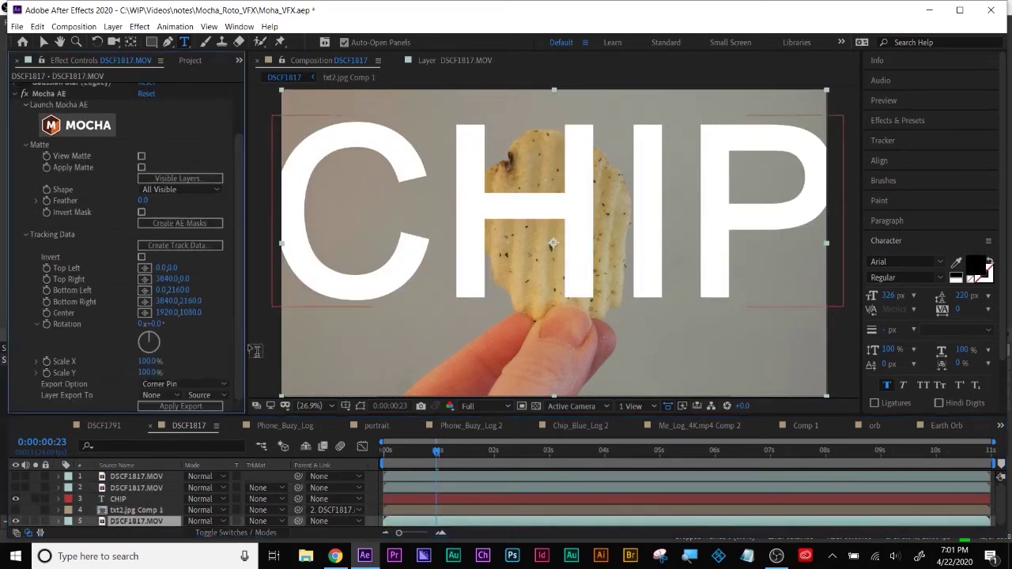
pyautogui.click(176, 383)
pyautogui.click(166, 406)
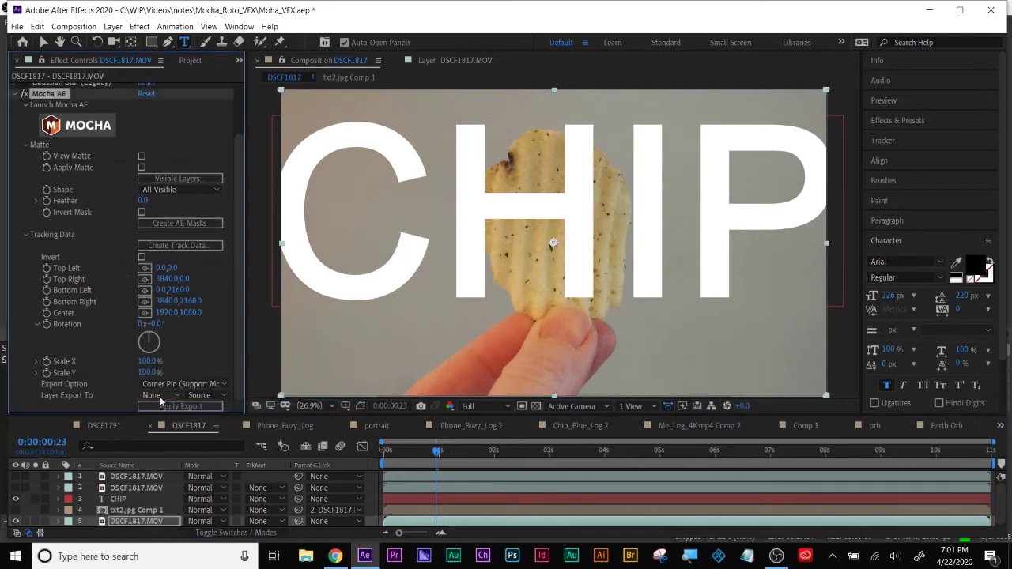
pyautogui.click(156, 395)
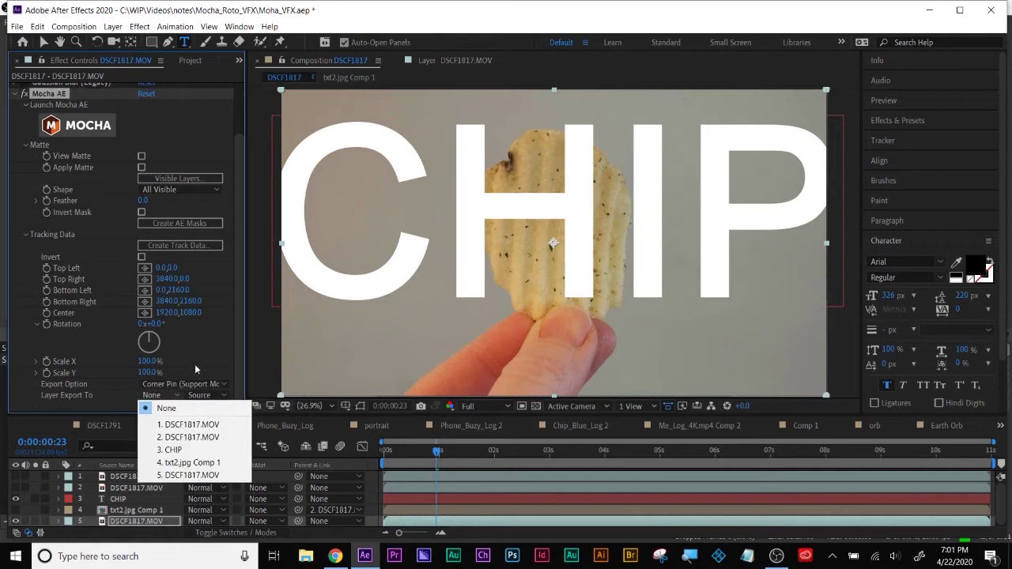
# Create track data from the plane track layer and export it to the CHIP text layer
pyautogui.click(181, 244)
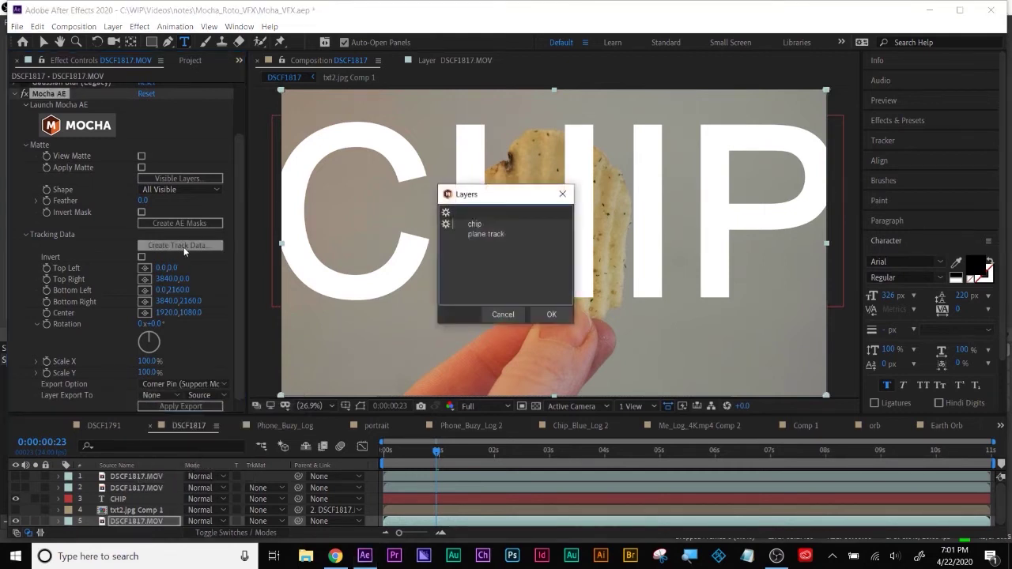
pyautogui.click(452, 236)
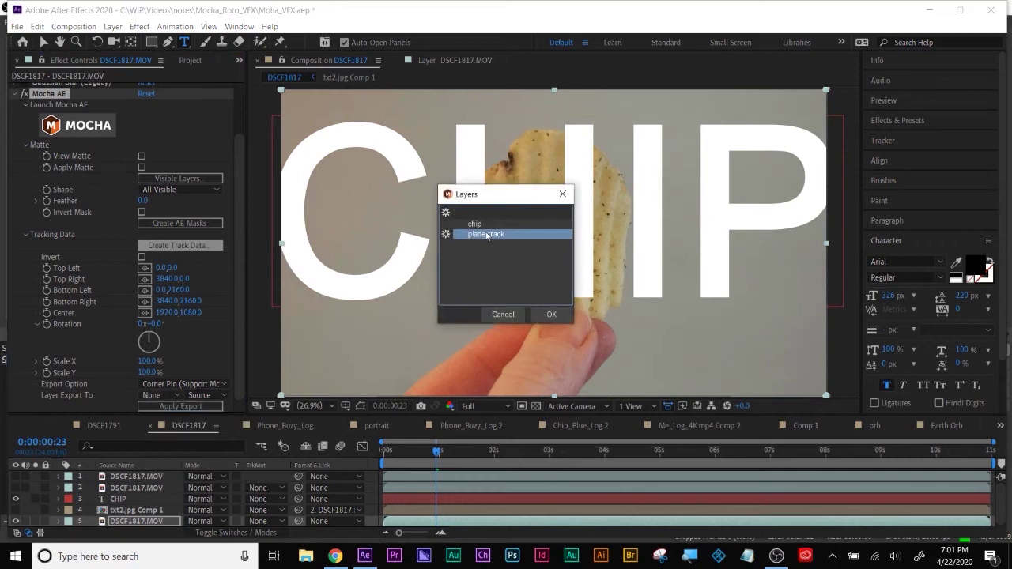
pyautogui.click(552, 315)
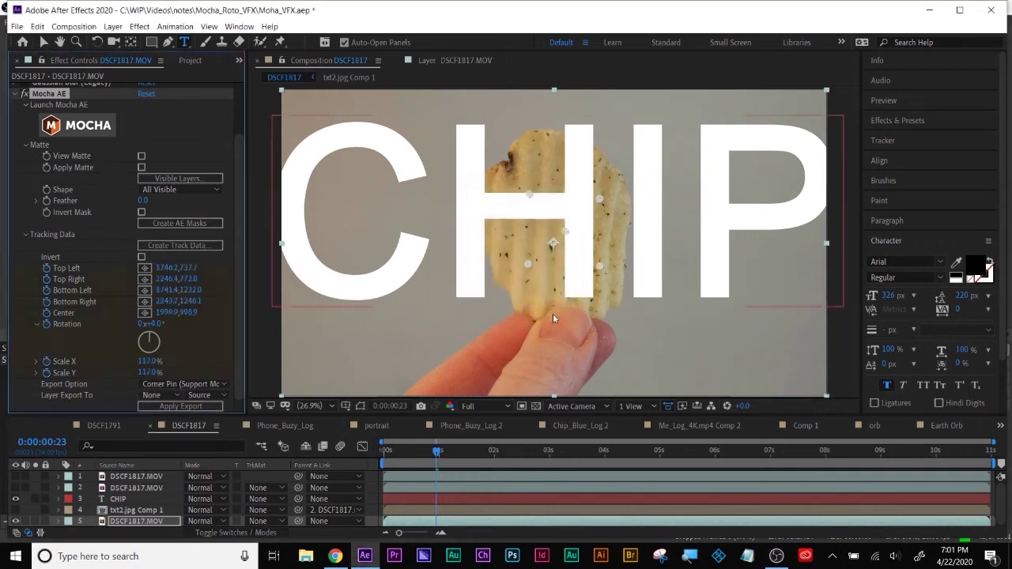
pyautogui.click(152, 393)
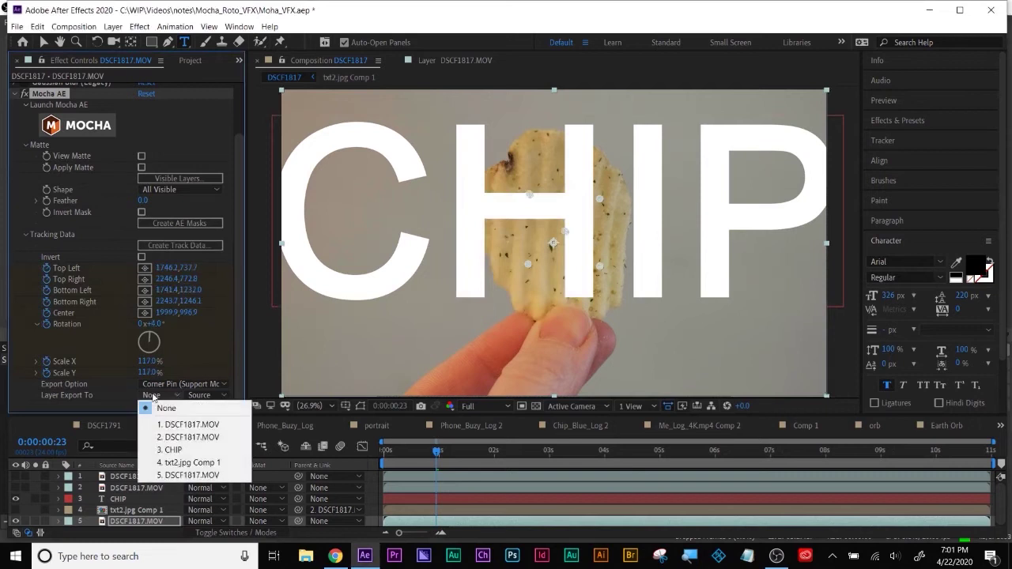
pyautogui.click(177, 452)
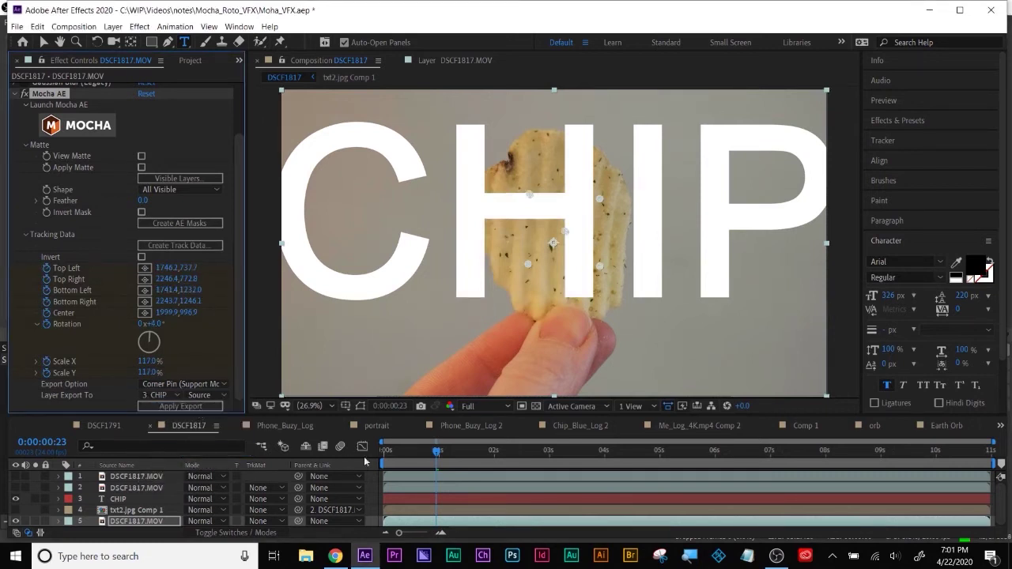
# Set the preview resolution to Quarter, then play and scrub the composition to check how the CHIP text follows the chip
pyautogui.moveTo(437, 450); pyautogui.dragTo(402, 450)
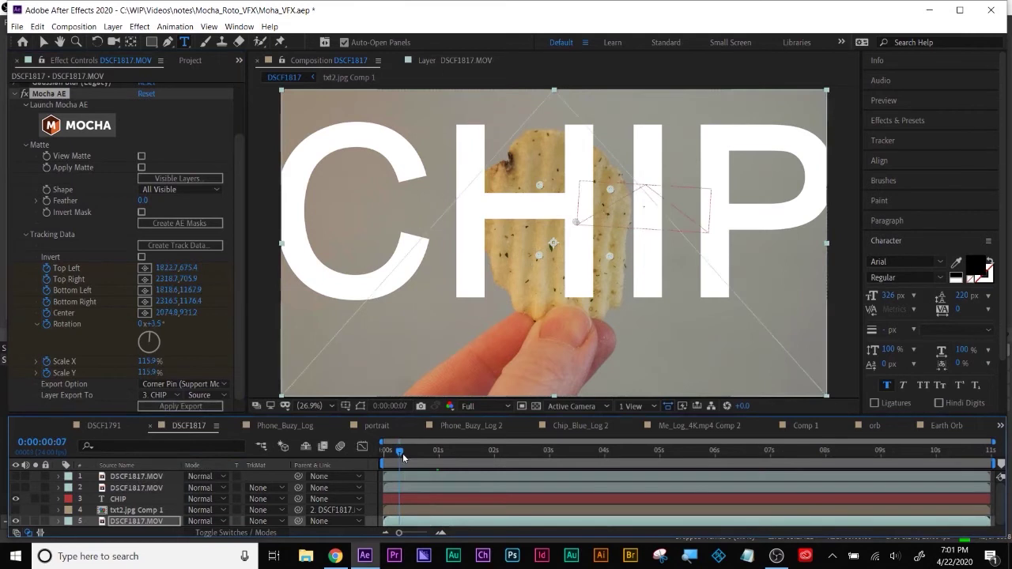
pyautogui.click(468, 406)
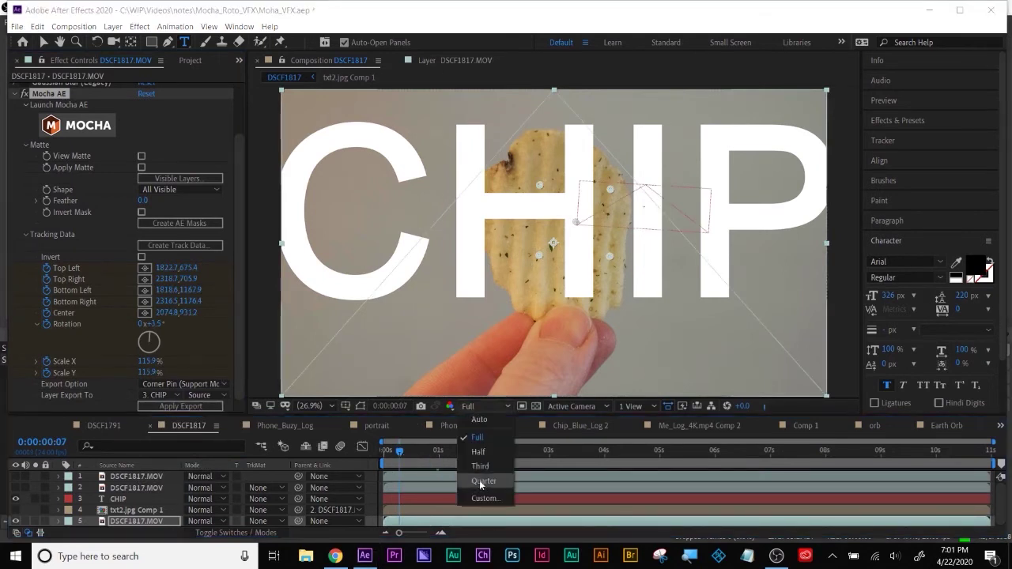
pyautogui.click(483, 481)
pyautogui.press('space')
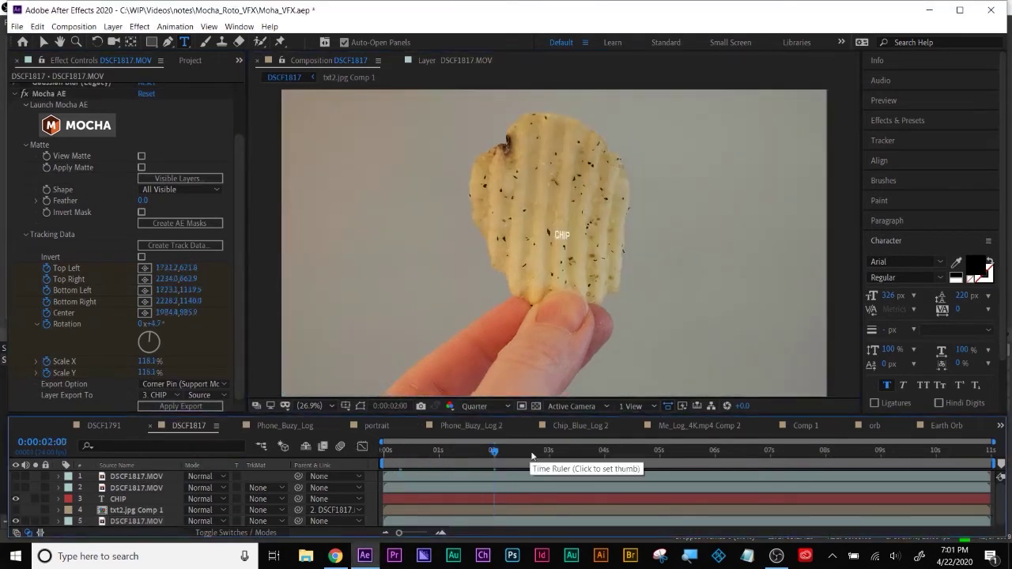
pyautogui.moveTo(493, 455); pyautogui.dragTo(674, 452)
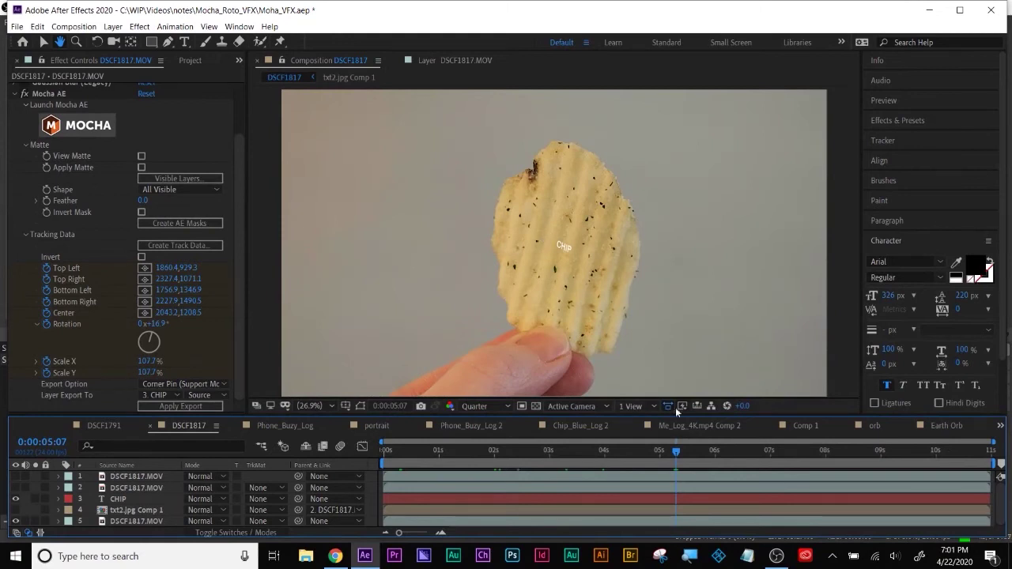
# Enable Apply Matte in the Mocha AE effect on the bottom DSCF1817.MOV layer to cut out the chip
pyautogui.click(142, 171)
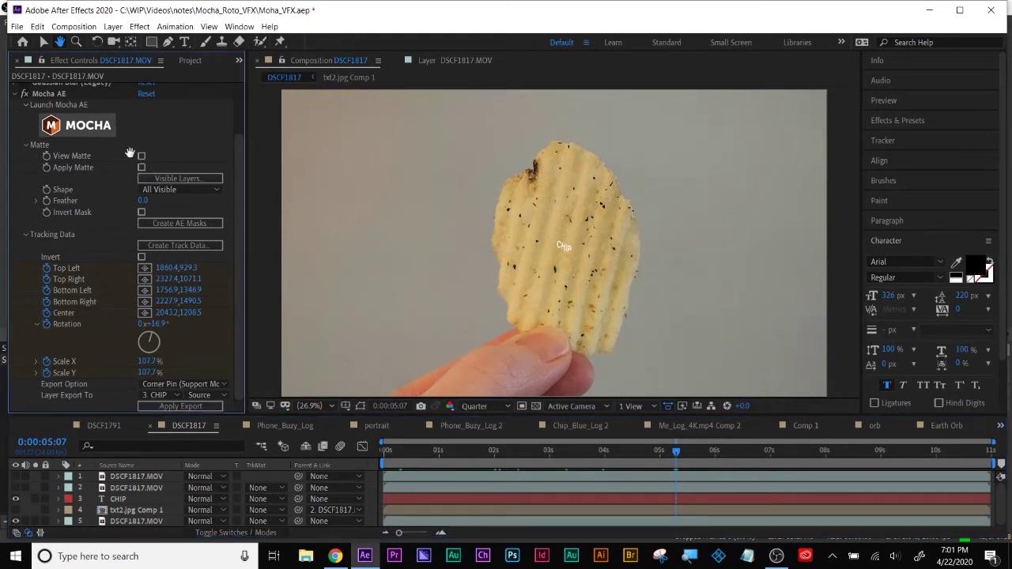
pyautogui.click(44, 41)
pyautogui.click(139, 171)
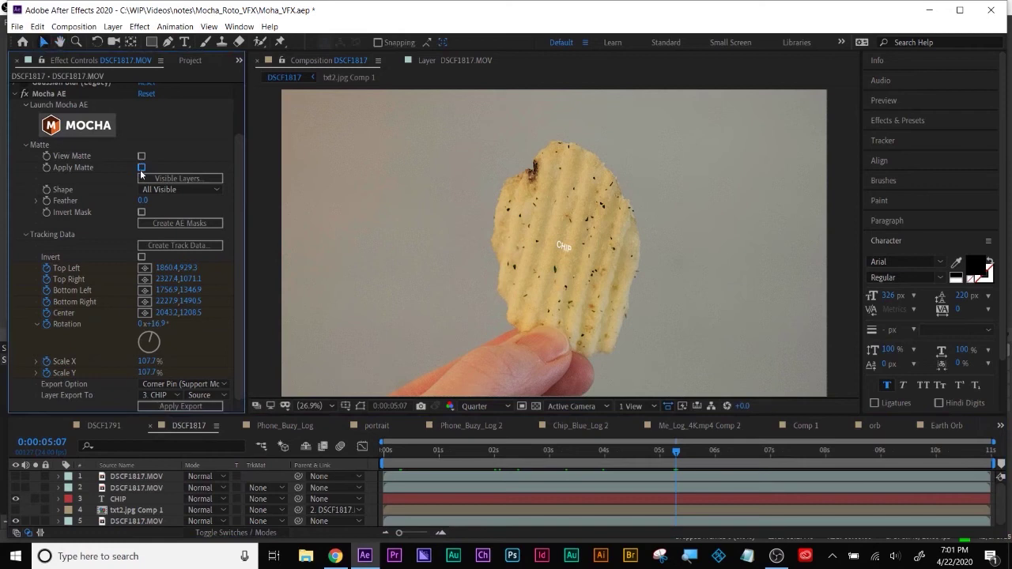
pyautogui.click(142, 167)
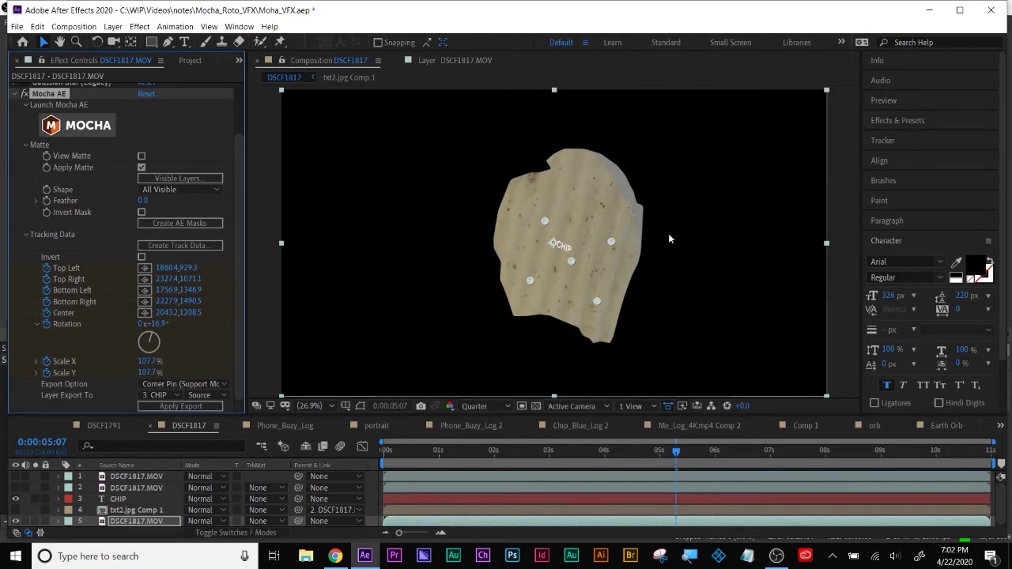
# Open the Chip_Blue_Log 2 composition, preview its playback, and close it
pyautogui.click(575, 426)
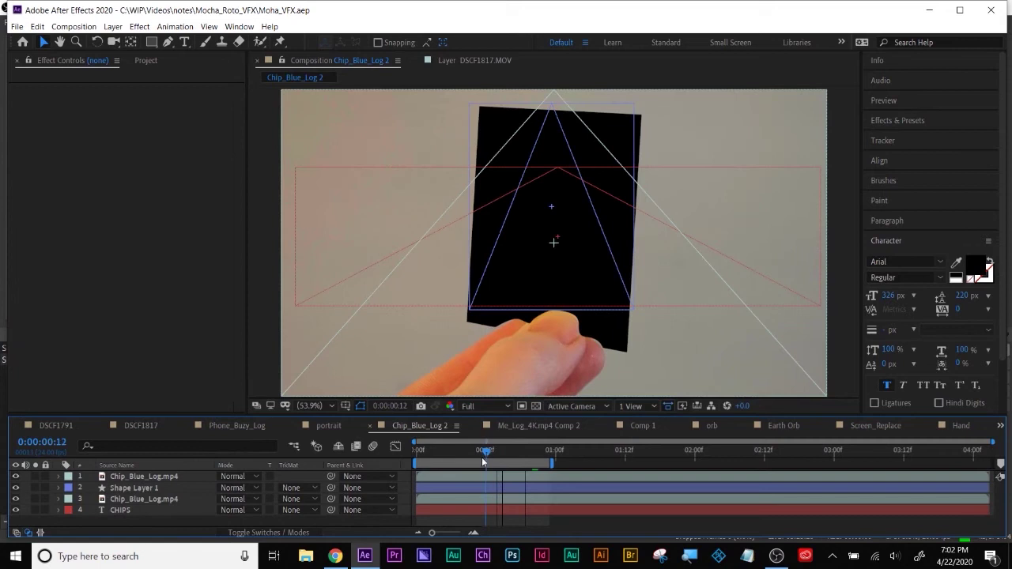
pyautogui.press('space')
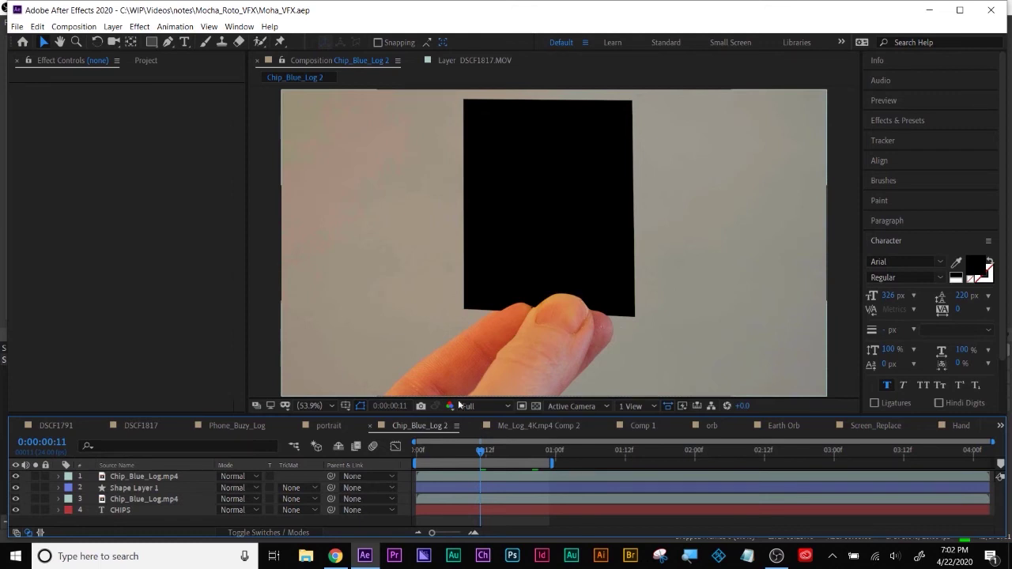
pyautogui.click(369, 426)
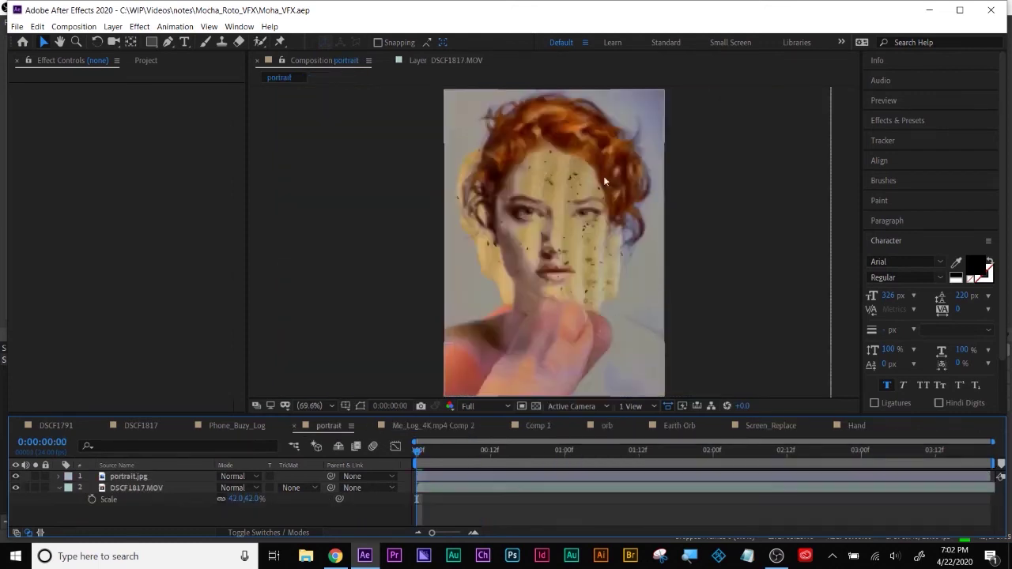
# Turn off the Levels, Shift Channels, Invert and Gaussian Blur (Legacy) effects on the portrait.jpg layer
pyautogui.click(558, 225)
pyautogui.click(24, 89)
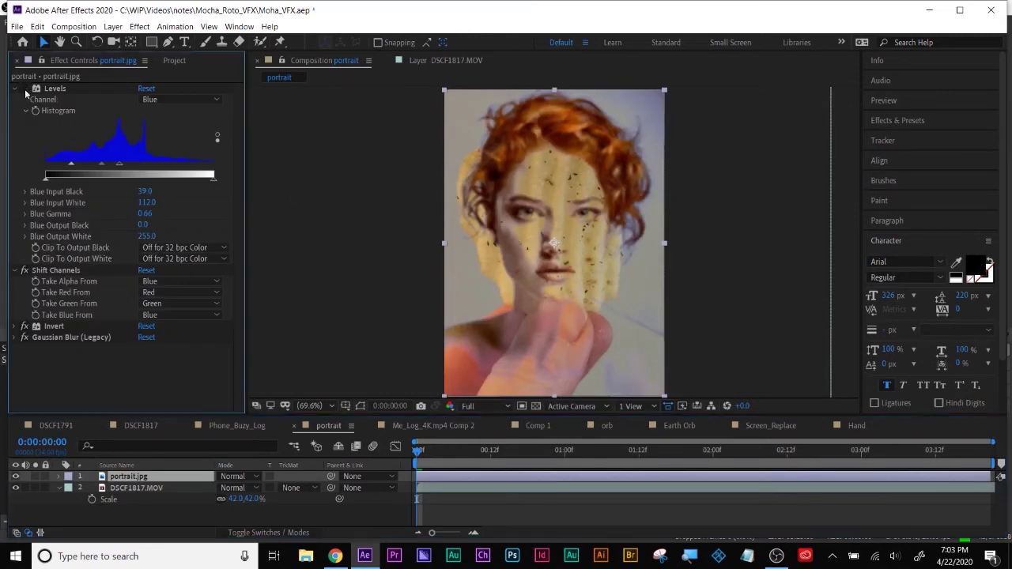
pyautogui.click(24, 270)
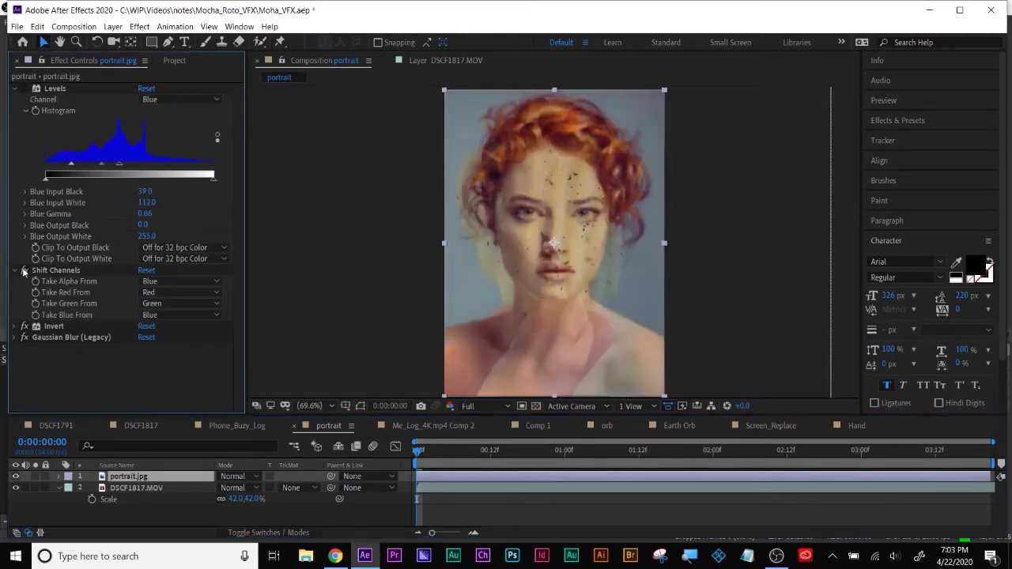
pyautogui.click(25, 326)
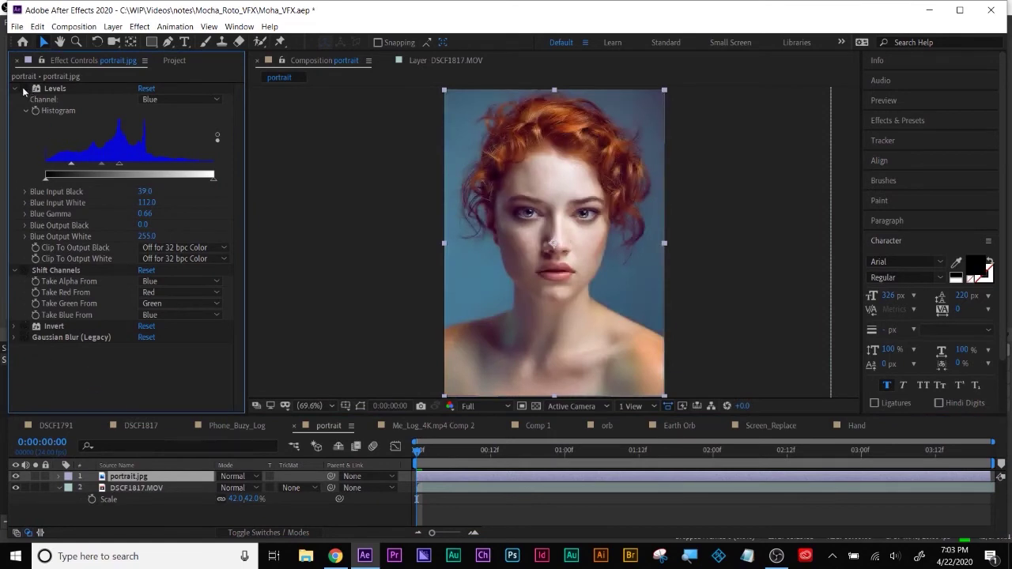
# Re-enable Levels, Shift Channels, Invert and Gaussian Blur (Legacy) one after another on portrait.jpg to demonstrate each effect
pyautogui.click(24, 88)
pyautogui.press('super+plus')
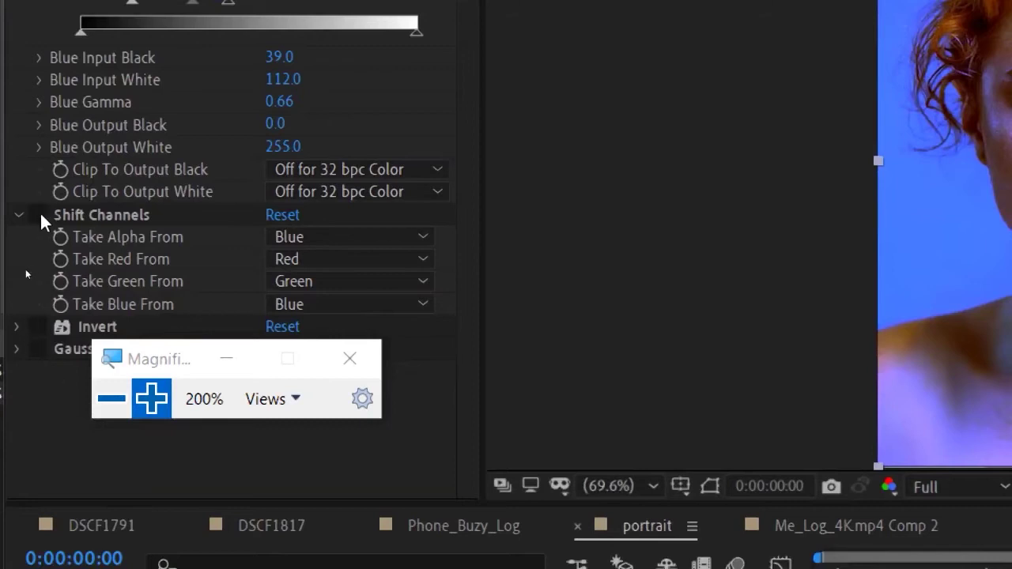
pyautogui.click(40, 214)
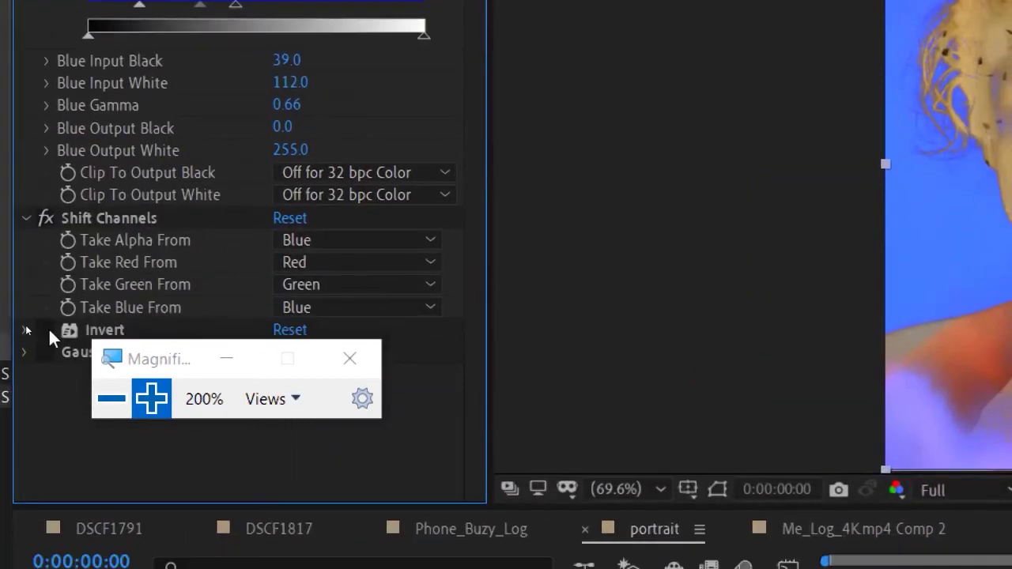
pyautogui.click(46, 330)
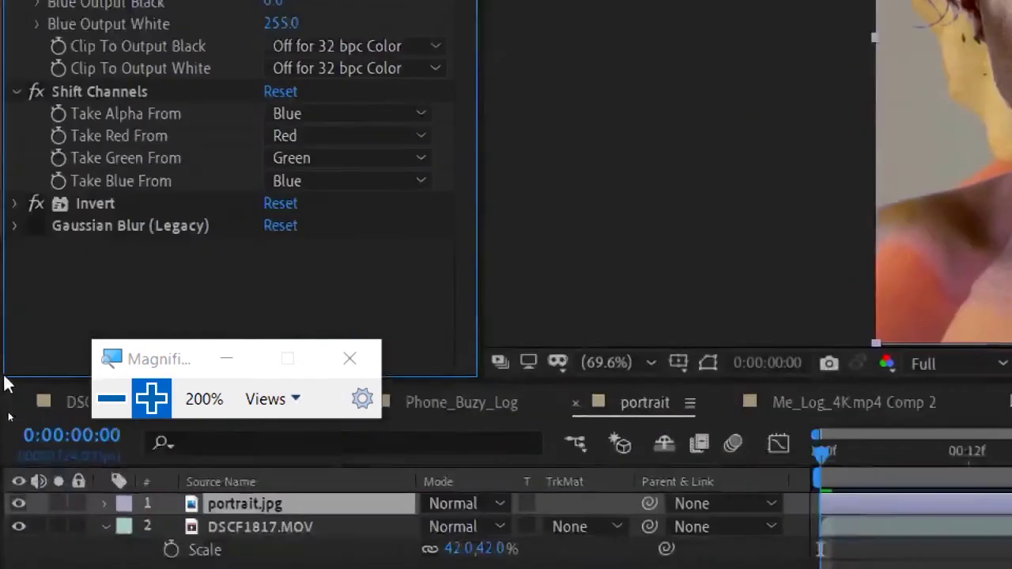
pyautogui.click(36, 227)
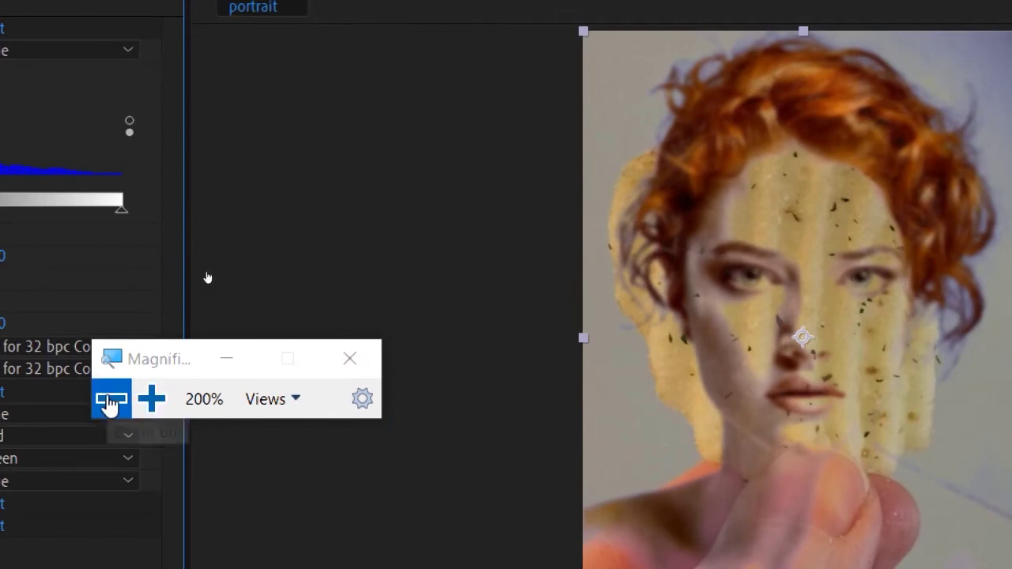
# Restore 100% magnification, collapse the portrait.jpg effects, and switch all four of them off again
pyautogui.click(110, 399)
pyautogui.click(25, 110)
pyautogui.click(25, 109)
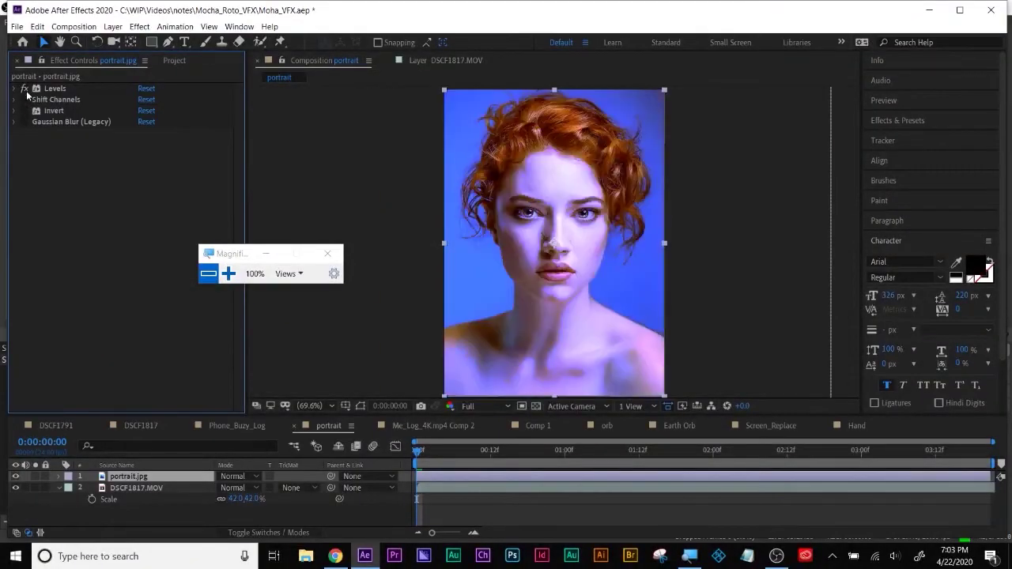
pyautogui.click(25, 88)
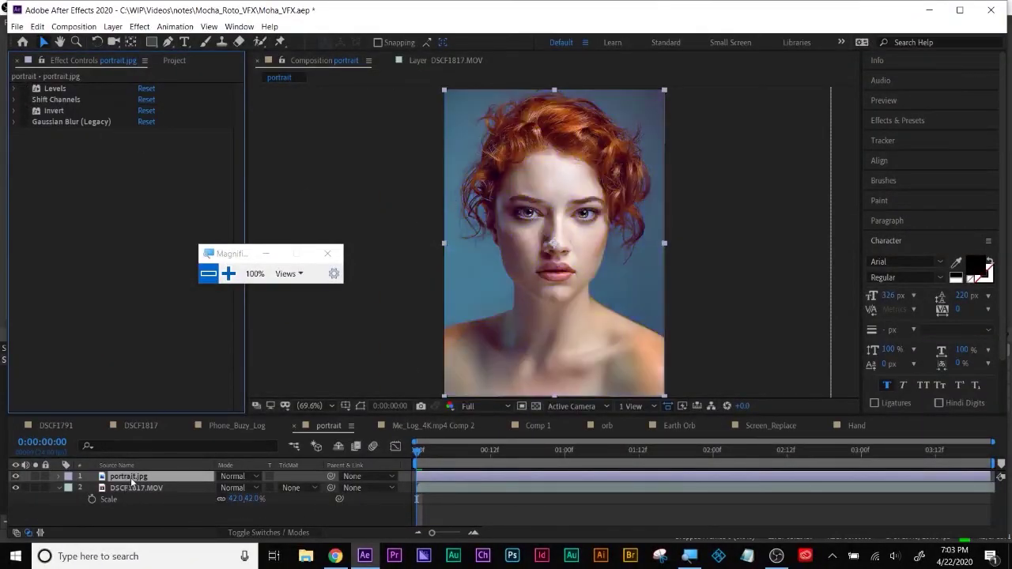
# Search the effects for "extr" and apply the Extract keying effect to portrait.jpg
pyautogui.click(902, 123)
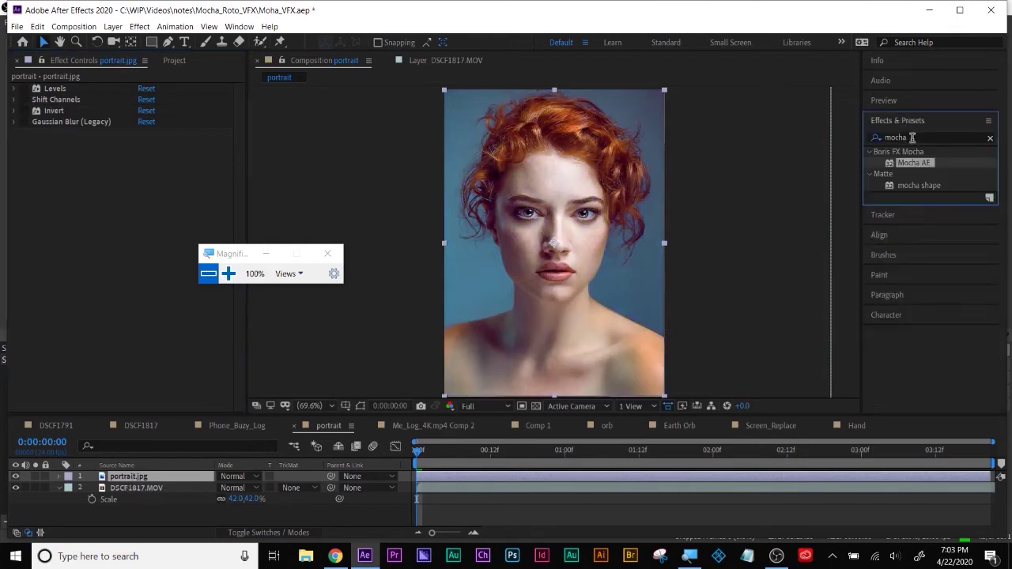
pyautogui.click(911, 137)
pyautogui.write('extr')
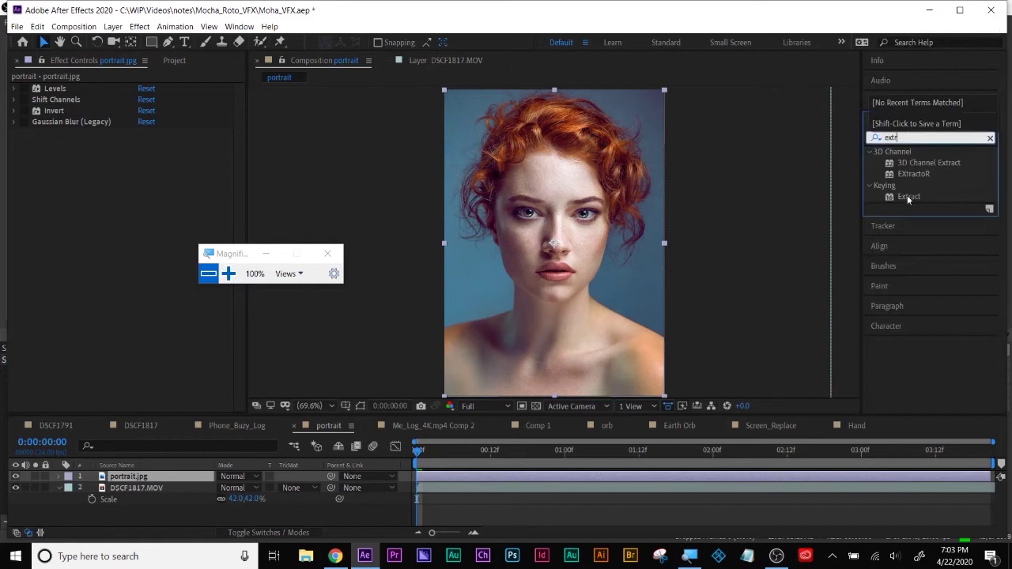
pyautogui.moveTo(908, 200); pyautogui.dragTo(565, 477)
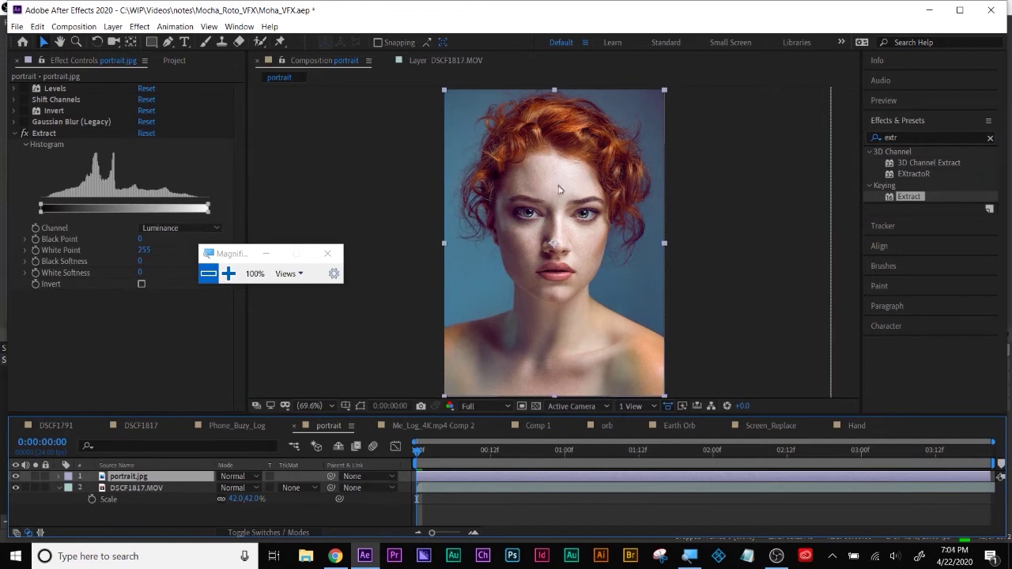
# Set Extract's White Point to 80 and White Softness to 83 on portrait.jpg, keeping the Luminance channel
pyautogui.click(213, 213)
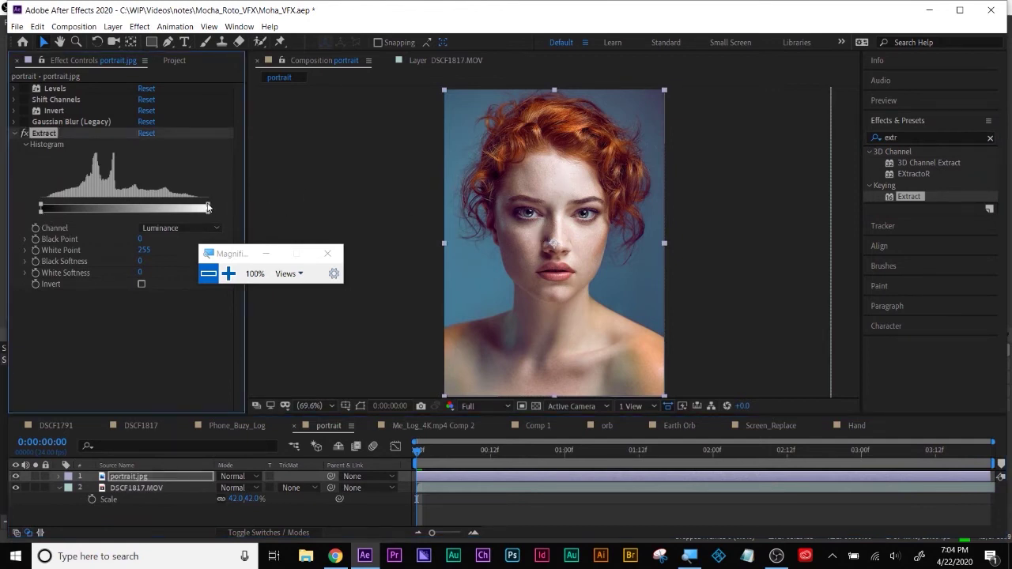
pyautogui.moveTo(196, 207); pyautogui.dragTo(92, 208)
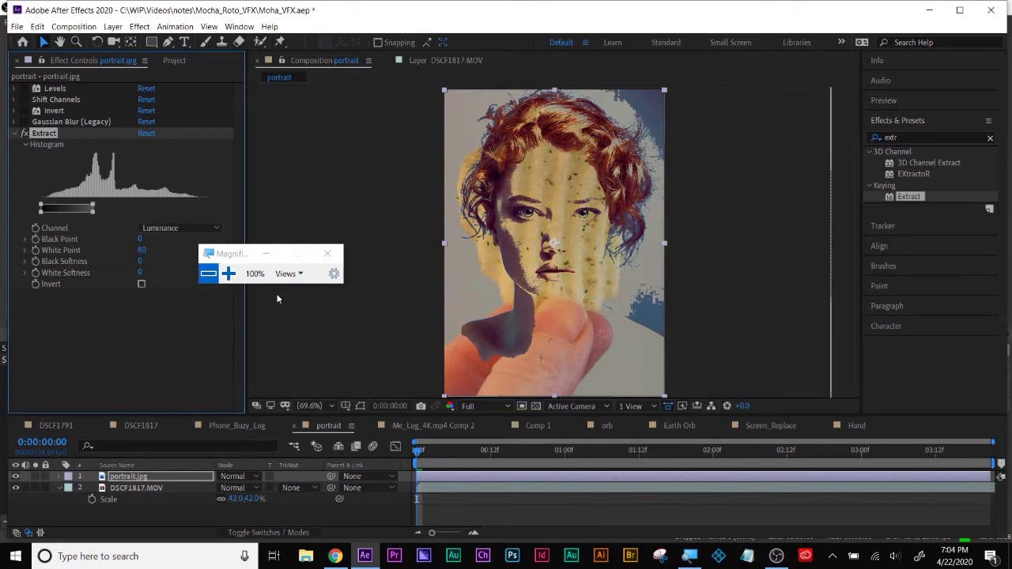
pyautogui.click(229, 274)
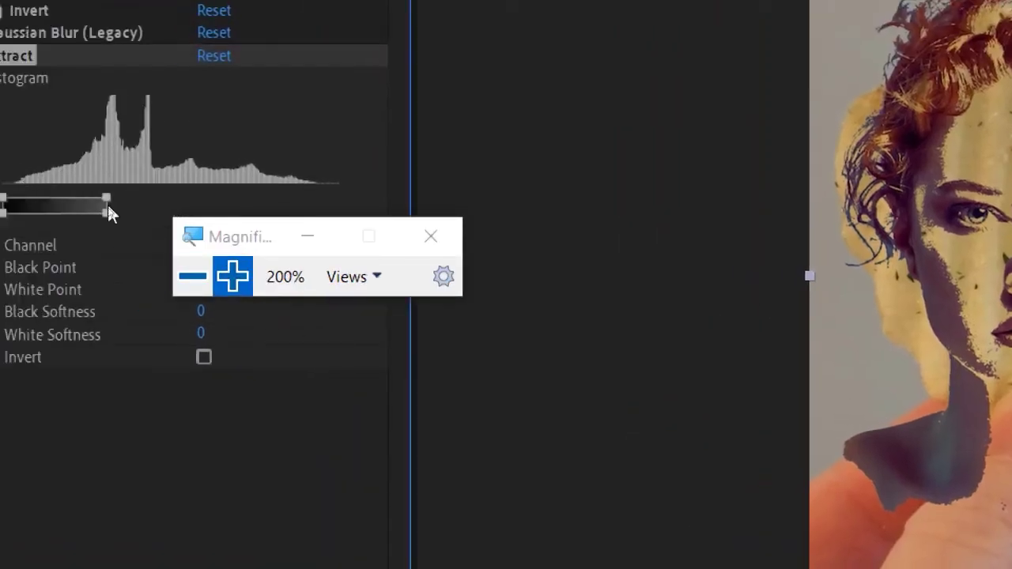
pyautogui.moveTo(106, 214); pyautogui.dragTo(209, 215)
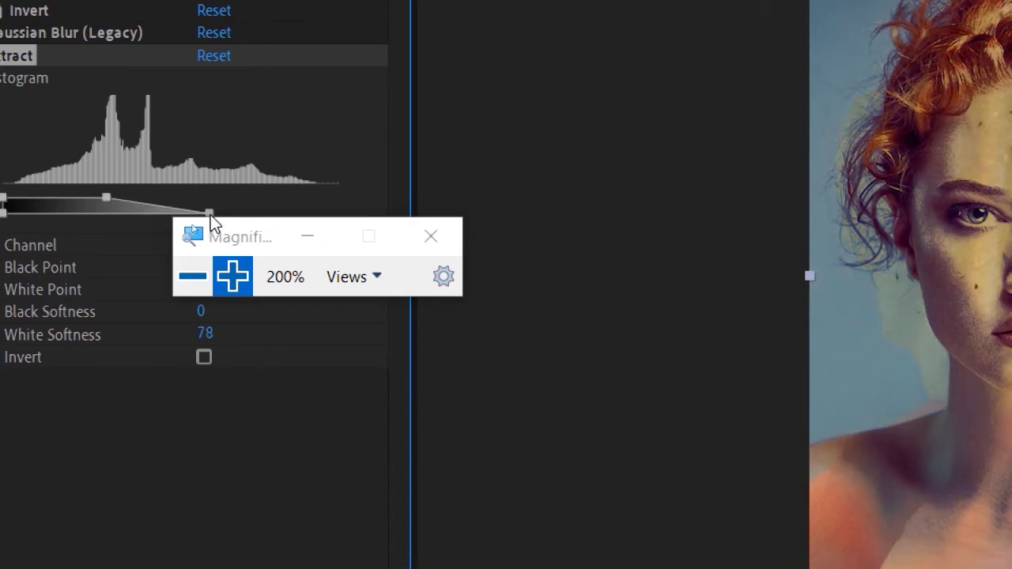
pyautogui.moveTo(232, 240); pyautogui.dragTo(721, 480)
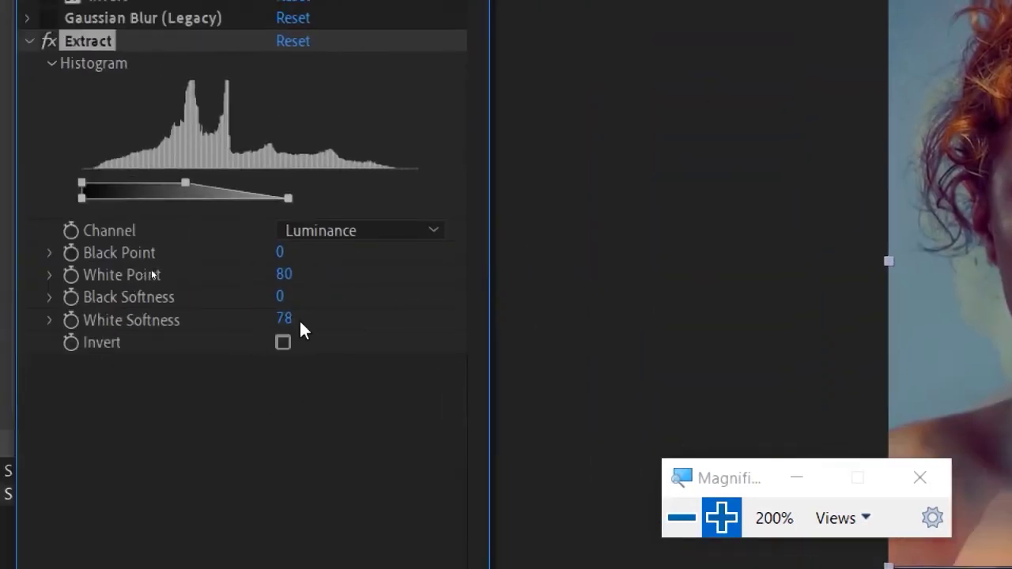
pyautogui.moveTo(289, 318)
pyautogui.mouseDown()
pyautogui.moveTo(309, 319)
pyautogui.moveTo(268, 319)
pyautogui.moveTo(287, 325)
pyautogui.mouseUp()
pyautogui.press('super+minus')
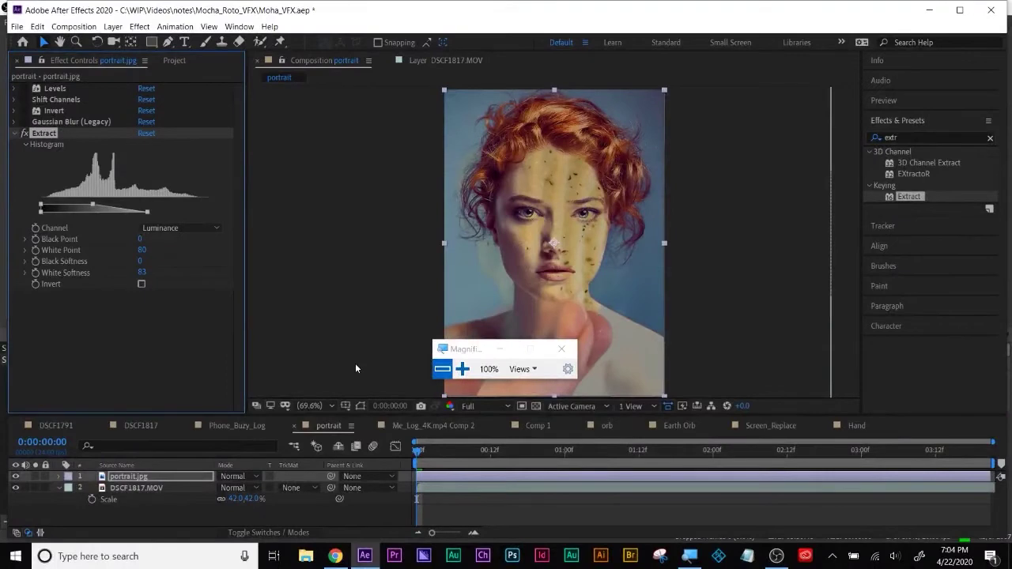
pyautogui.moveTo(469, 357); pyautogui.dragTo(267, 374)
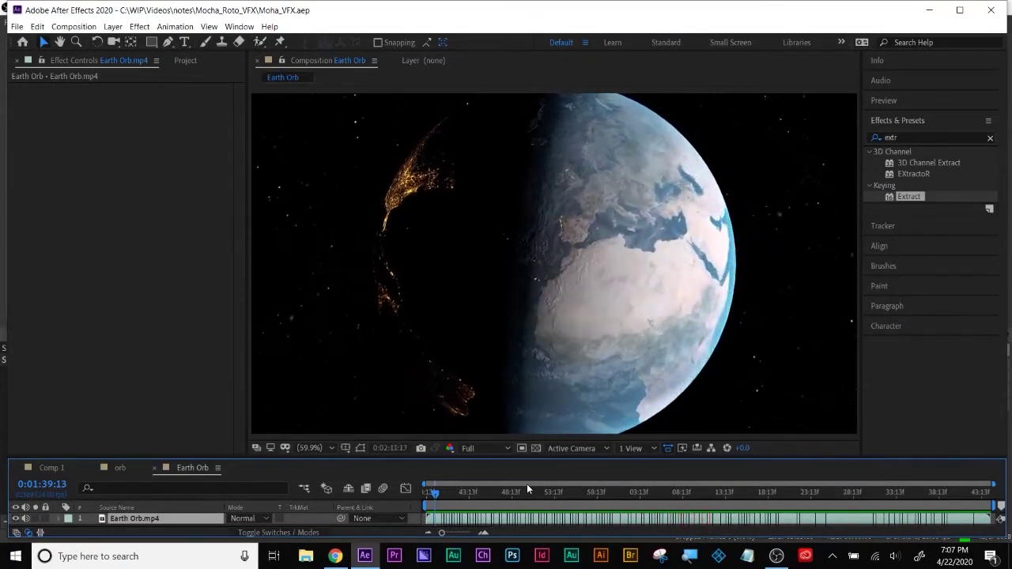
# Switch from the Earth Orb composition to the orb composition to view its footage
pyautogui.click(120, 467)
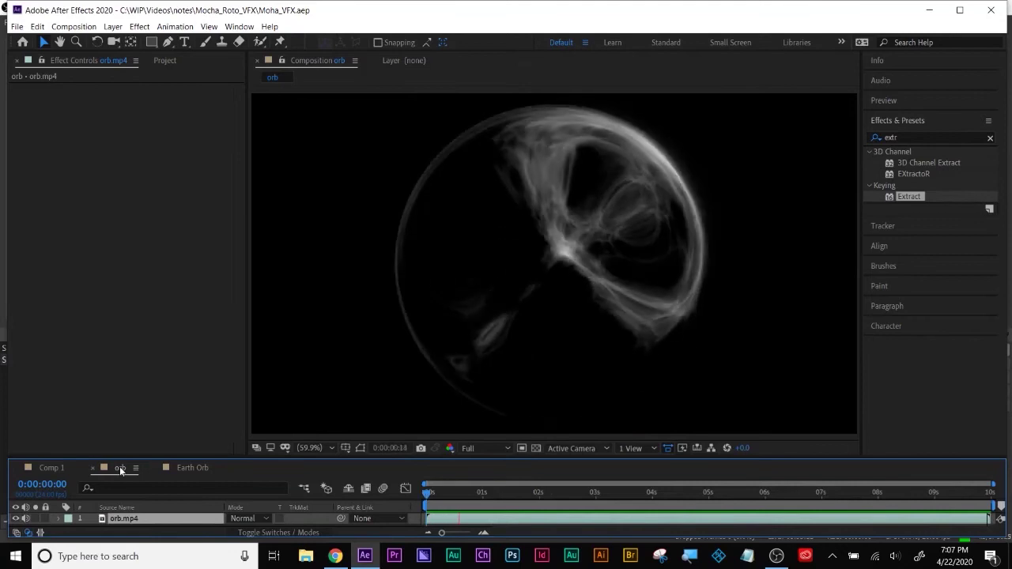
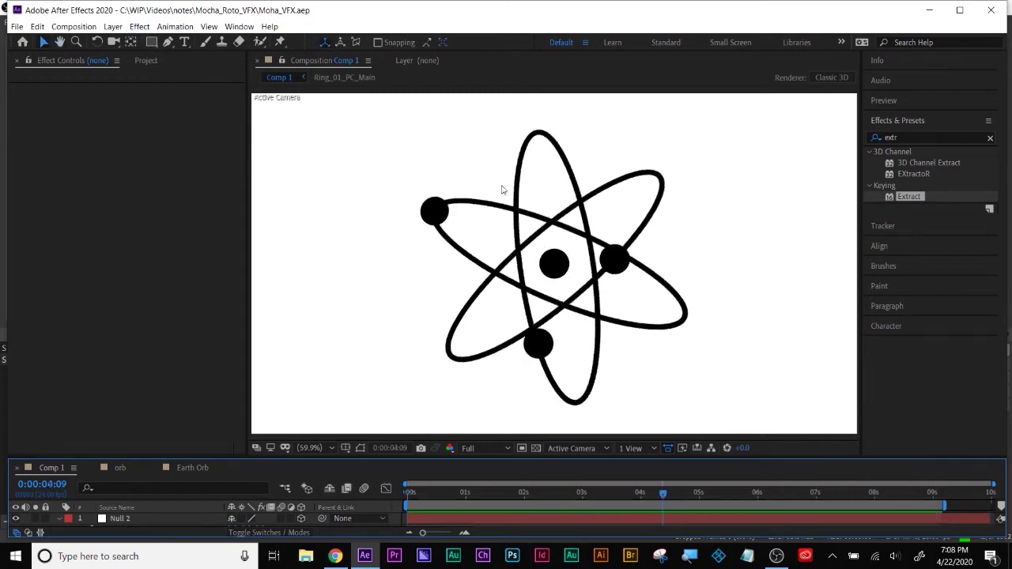
# Trace the tall, nearly vertical orbit ellipse of the atom in Comp 1 as a closed shape with the Pen tool
pyautogui.click(168, 41)
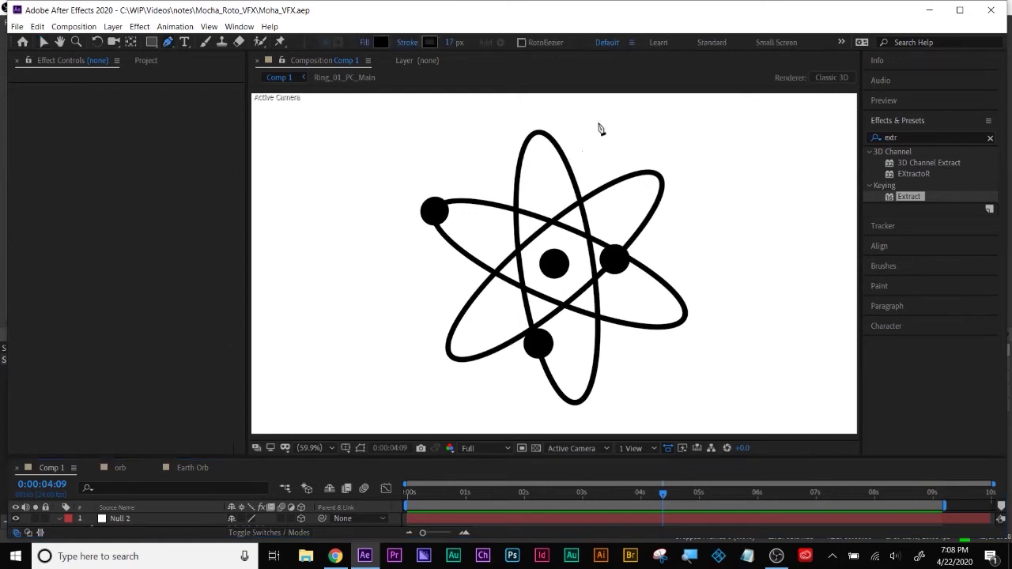
pyautogui.click(542, 137)
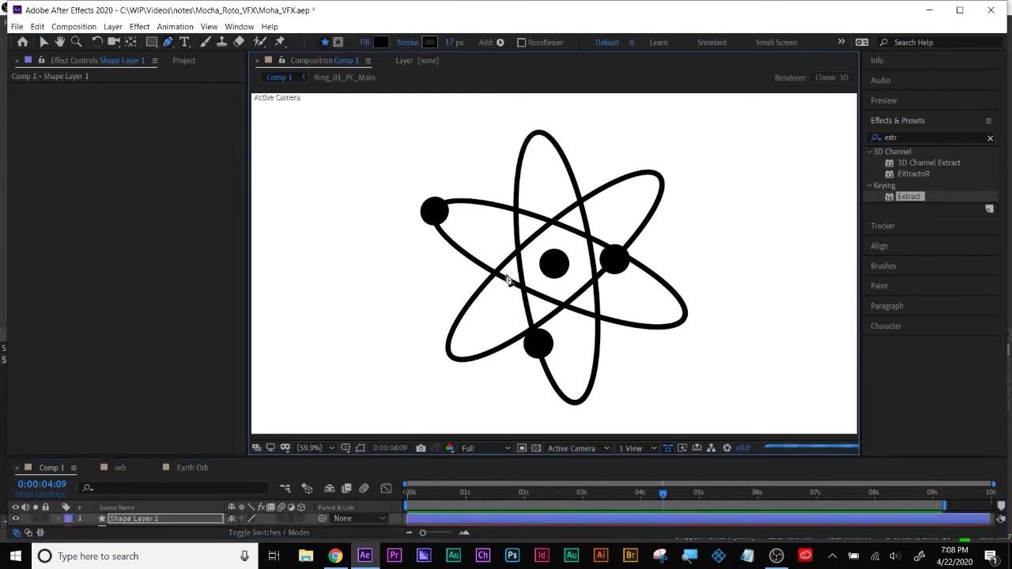
pyautogui.moveTo(520, 265); pyautogui.dragTo(527, 318)
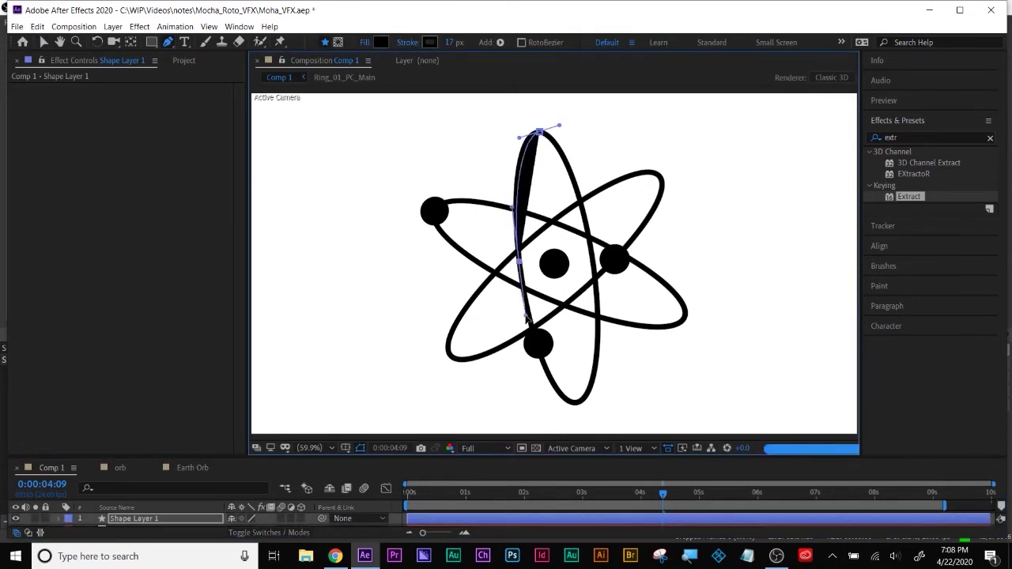
pyautogui.moveTo(575, 404); pyautogui.dragTo(594, 405)
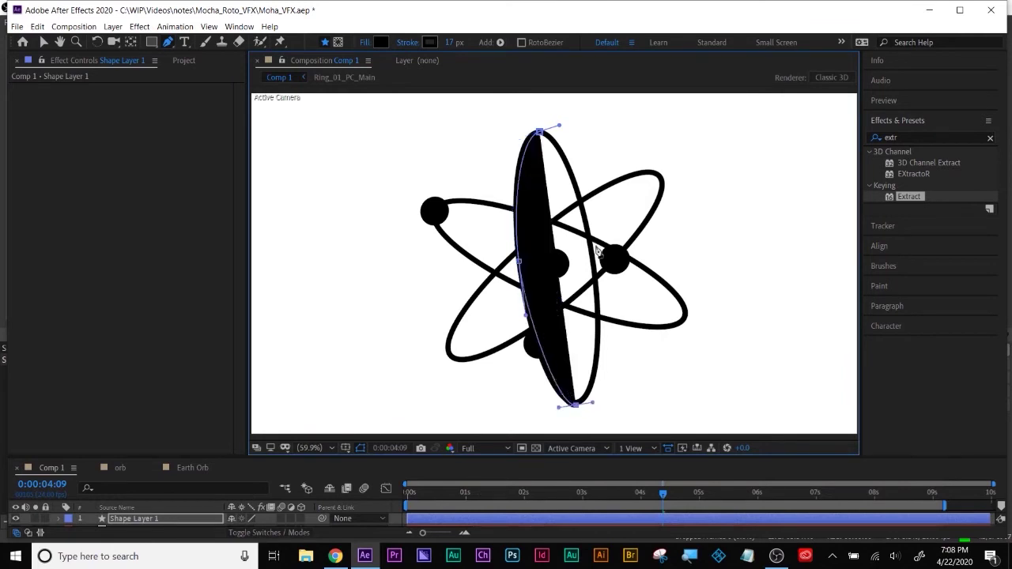
pyautogui.moveTo(597, 252); pyautogui.dragTo(599, 293)
pyautogui.moveTo(538, 131); pyautogui.dragTo(514, 137)
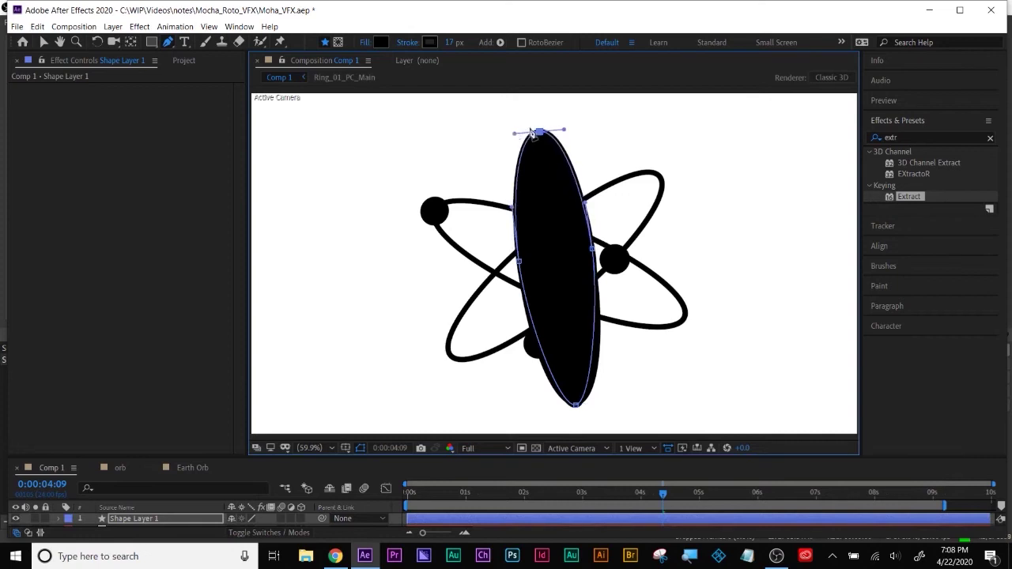
# Remove the traced orbit shape's fill and set its stroke colour to red FF0000
pyautogui.click(364, 44)
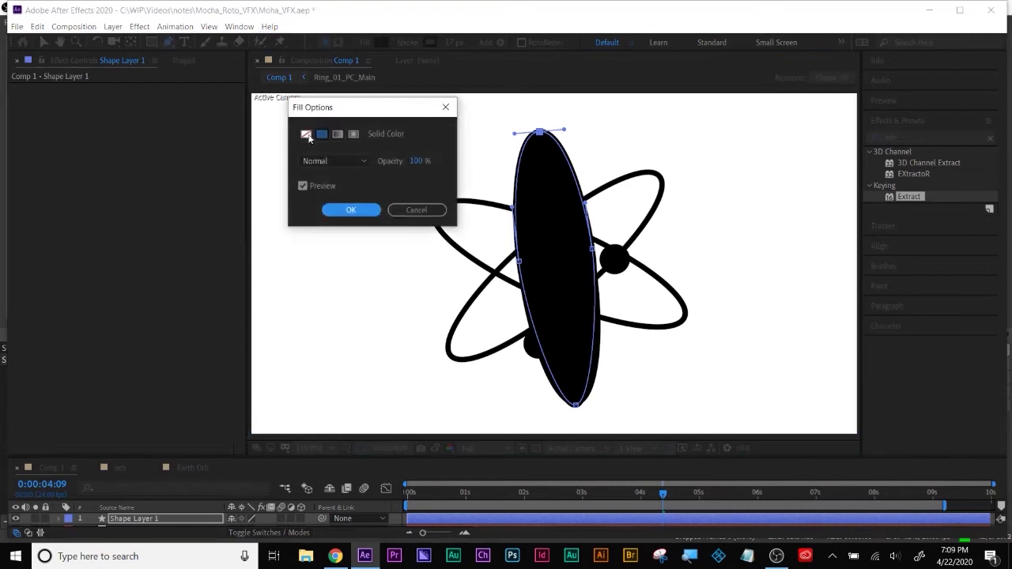
pyautogui.click(306, 136)
pyautogui.click(350, 210)
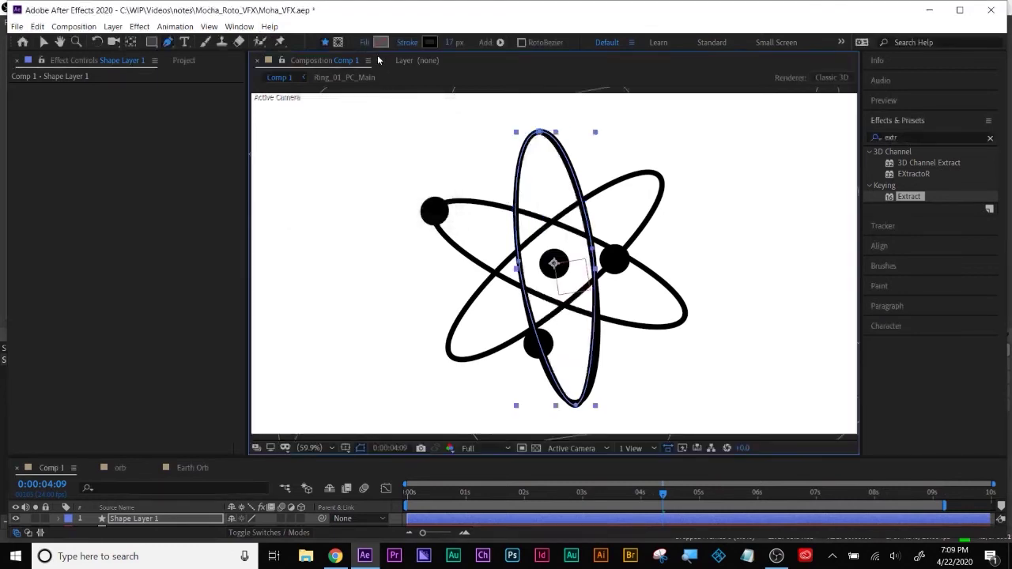
pyautogui.click(428, 43)
pyautogui.click(787, 149)
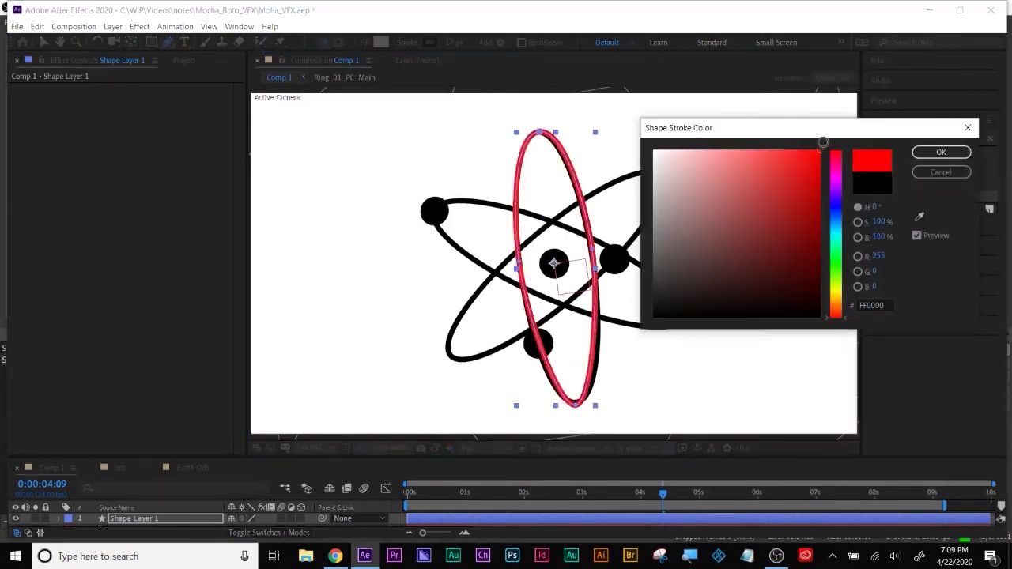
pyautogui.click(936, 149)
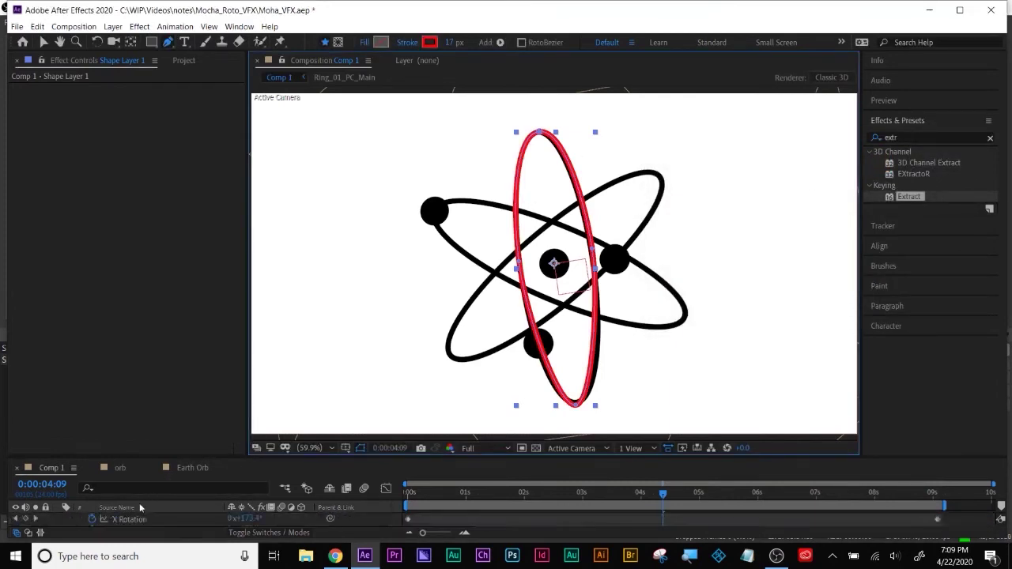
# Enlarge the timeline area and expand Shape Layer 1 down to the Path property of Path 1
pyautogui.moveTo(152, 456); pyautogui.dragTo(156, 370)
pyautogui.click(59, 443)
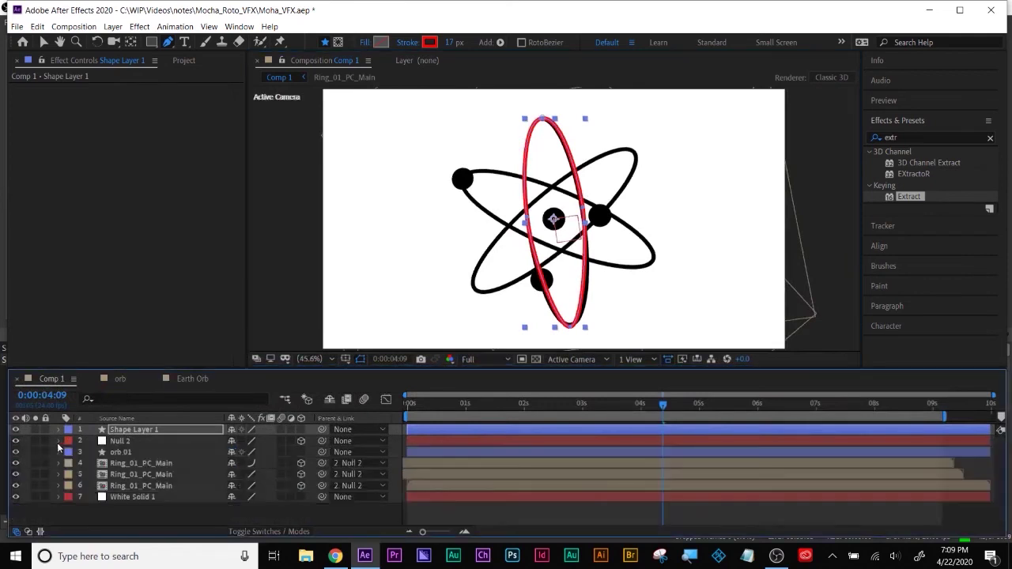
pyautogui.click(57, 431)
pyautogui.press('super+plus')
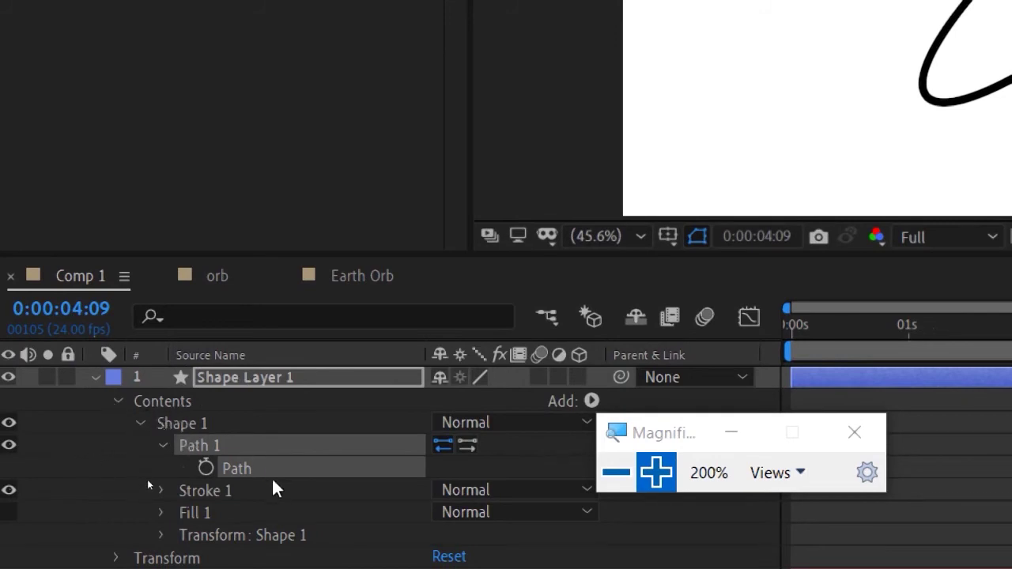
pyautogui.click(241, 468)
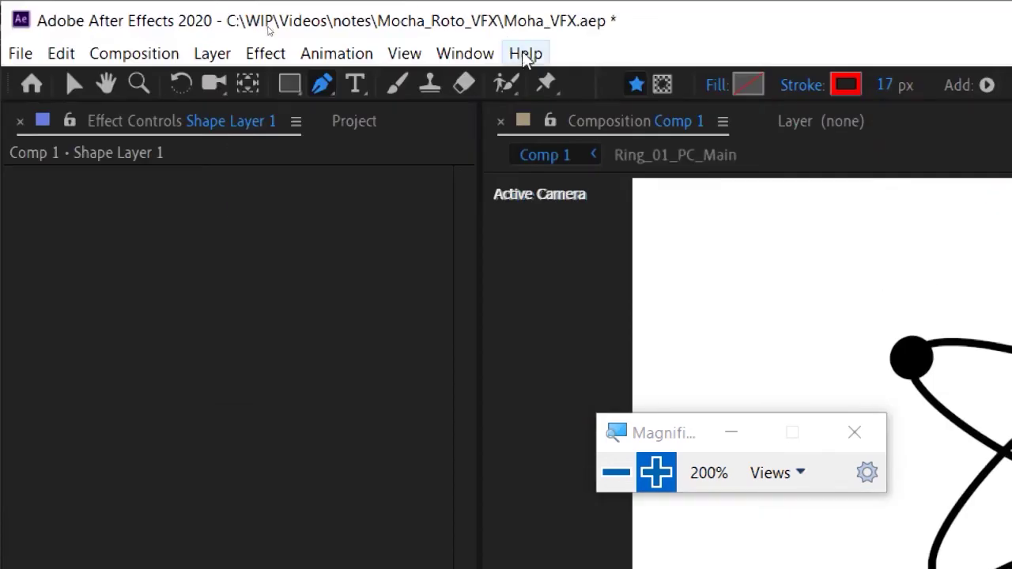
# With Shape Layer 1's Path property selected, run Trace Path from the Create Nulls From Paths script and close the script window
pyautogui.click(464, 53)
pyautogui.click(616, 472)
pyautogui.click(465, 28)
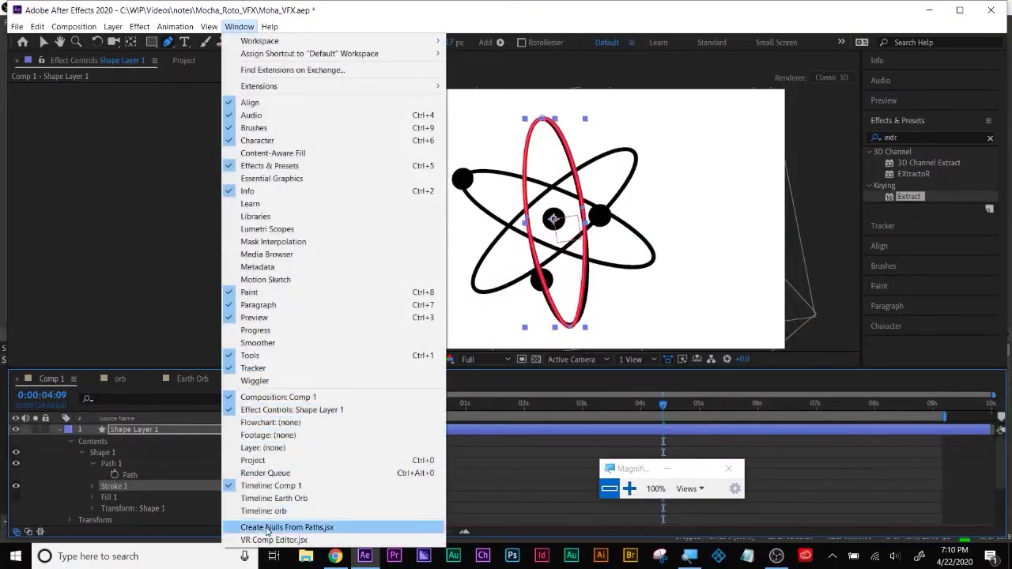
pyautogui.click(153, 484)
pyautogui.click(128, 474)
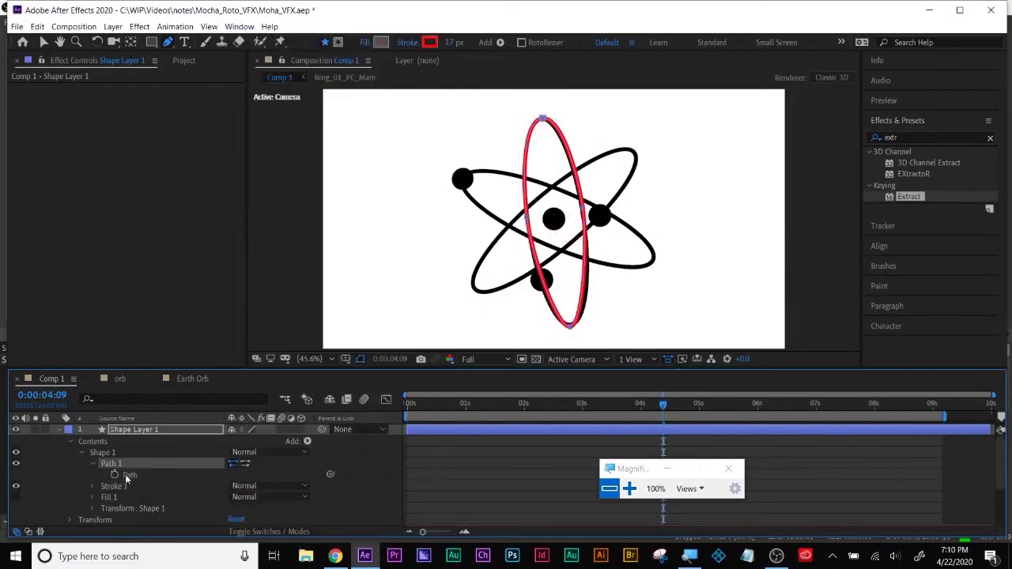
pyautogui.click(238, 26)
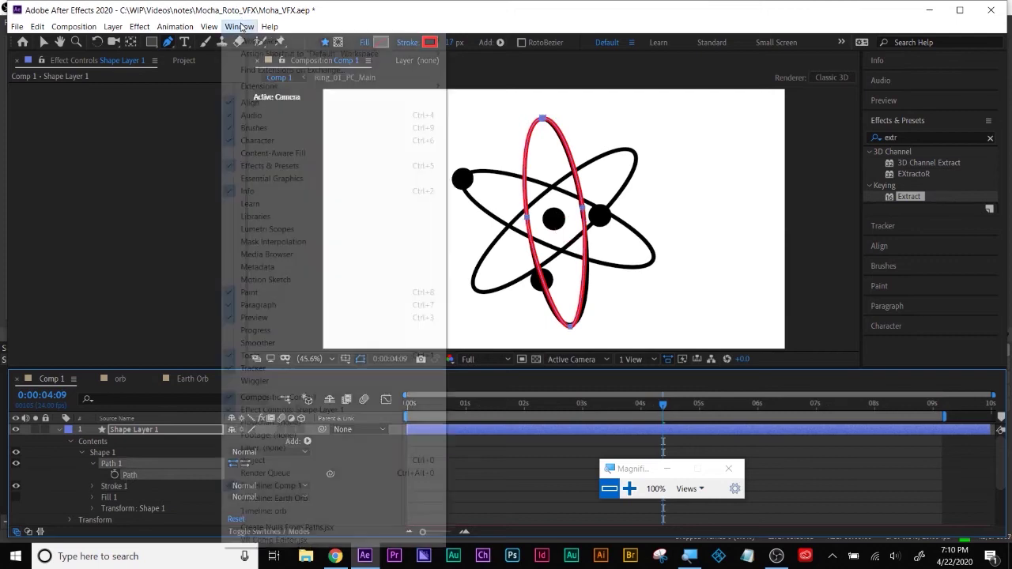
pyautogui.click(287, 526)
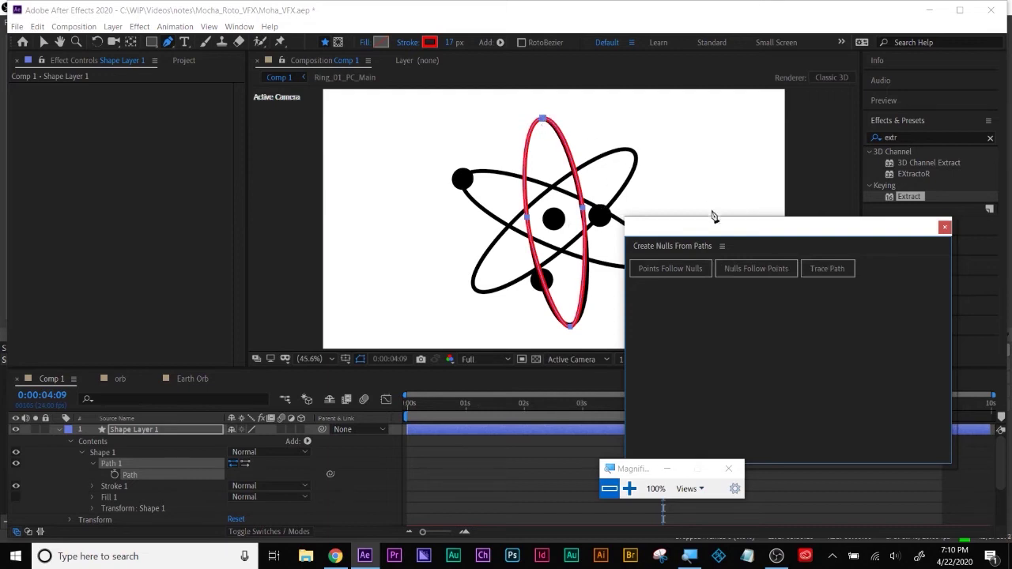
pyautogui.click(818, 269)
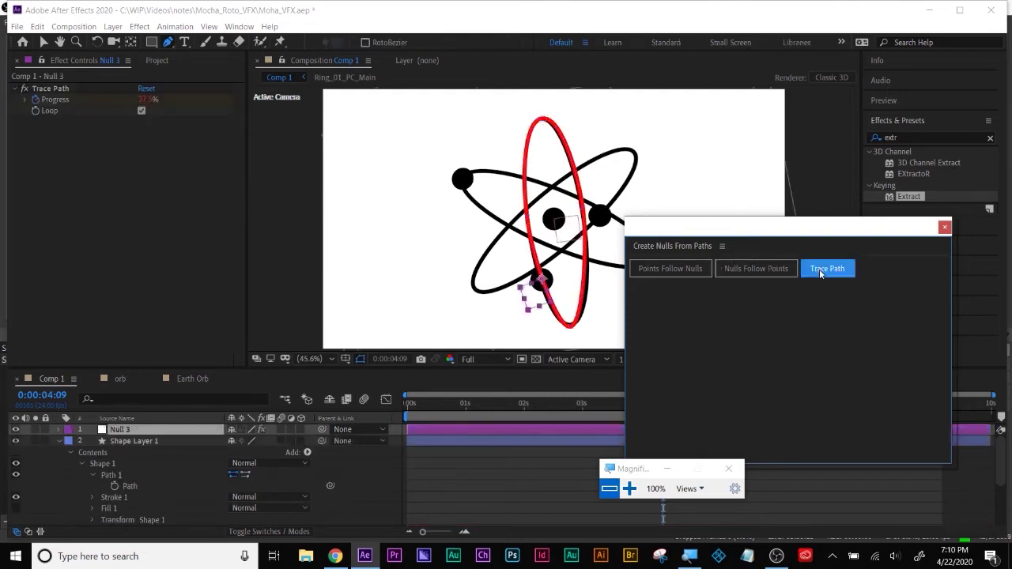
pyautogui.click(943, 227)
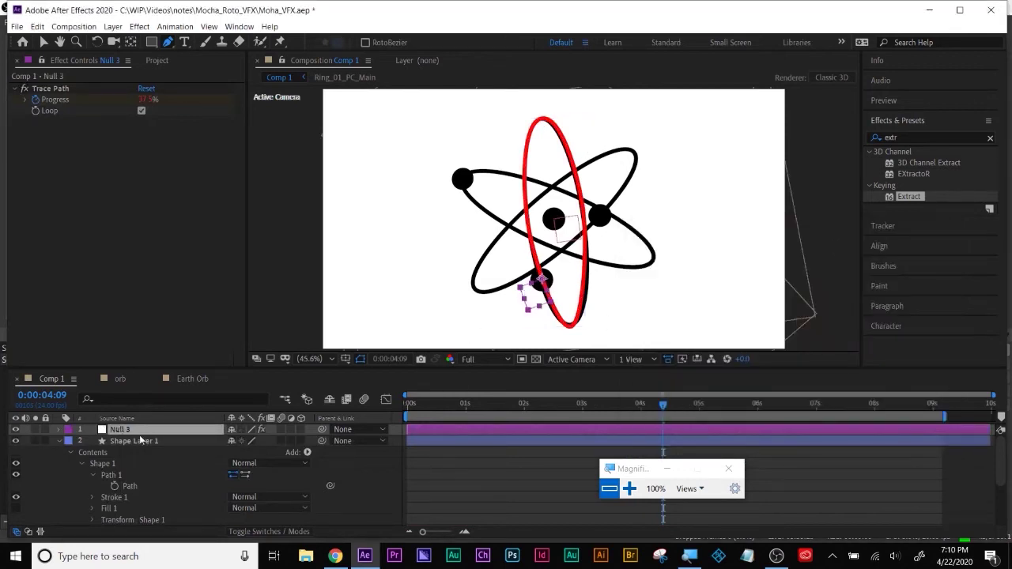
# Draw a small star centred on the lower electron with the Star tool while the path-tracing null is selected
pyautogui.moveTo(150, 45); pyautogui.dragTo(193, 100)
pyautogui.moveTo(542, 281); pyautogui.dragTo(573, 304)
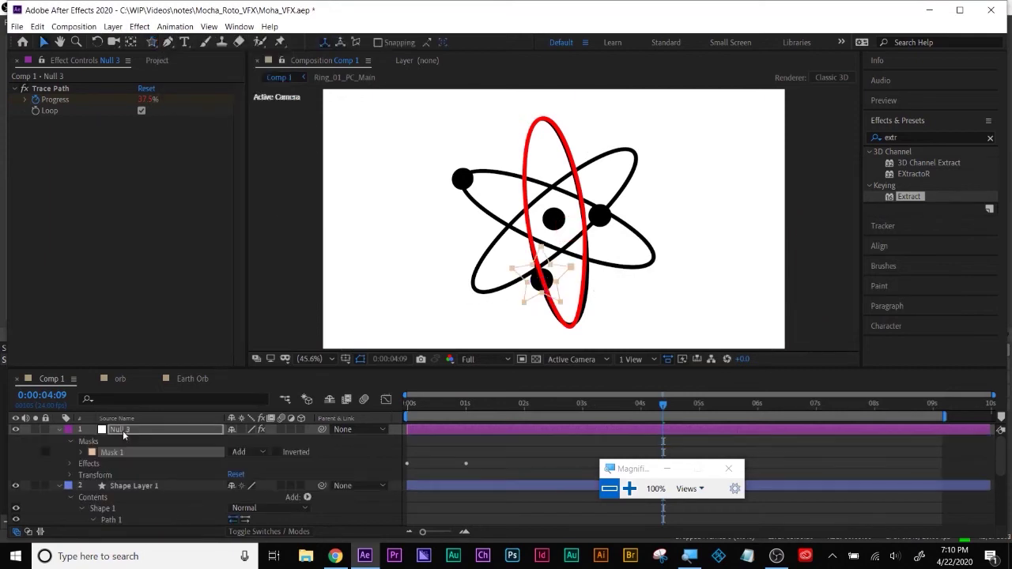
# Undo the star mask drawn on Null 3 and draw a star as a new shape layer over the red ring's lower black dot
pyautogui.hotkey('ctrl', 'z')
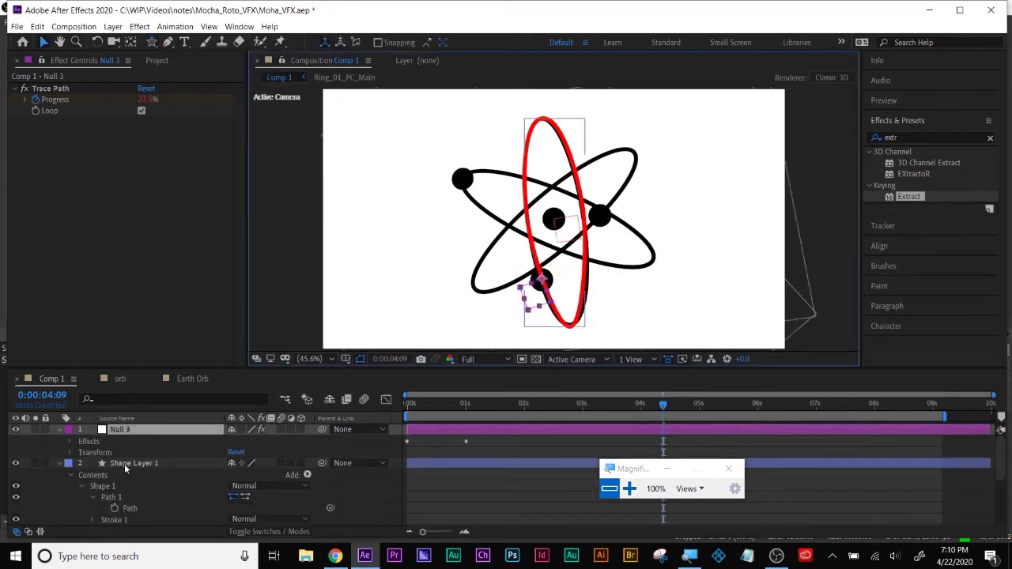
pyautogui.click(505, 494)
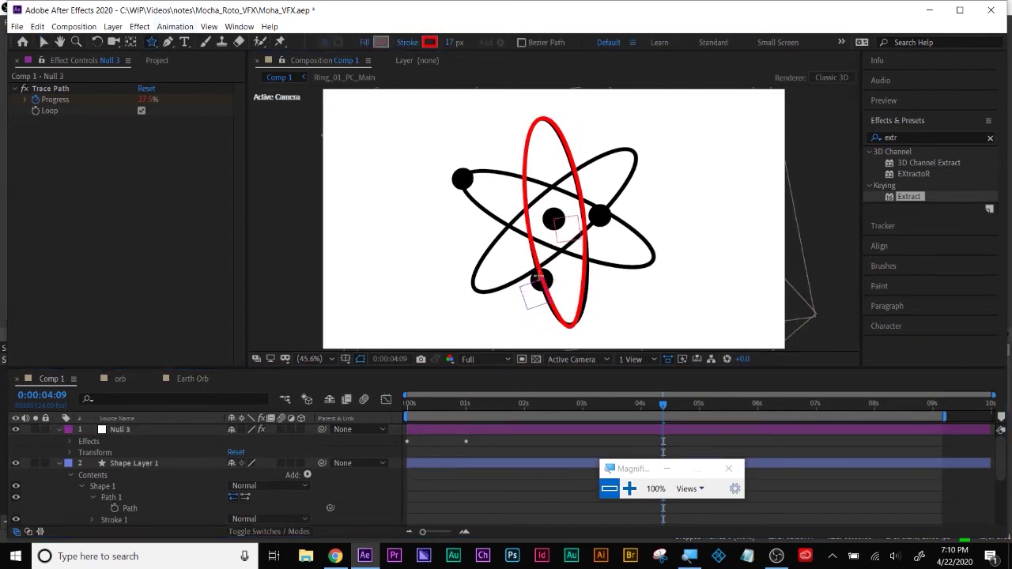
pyautogui.moveTo(539, 278); pyautogui.dragTo(563, 302)
# Set the star's stroke to None and its fill to Solid Color
pyautogui.click(429, 42)
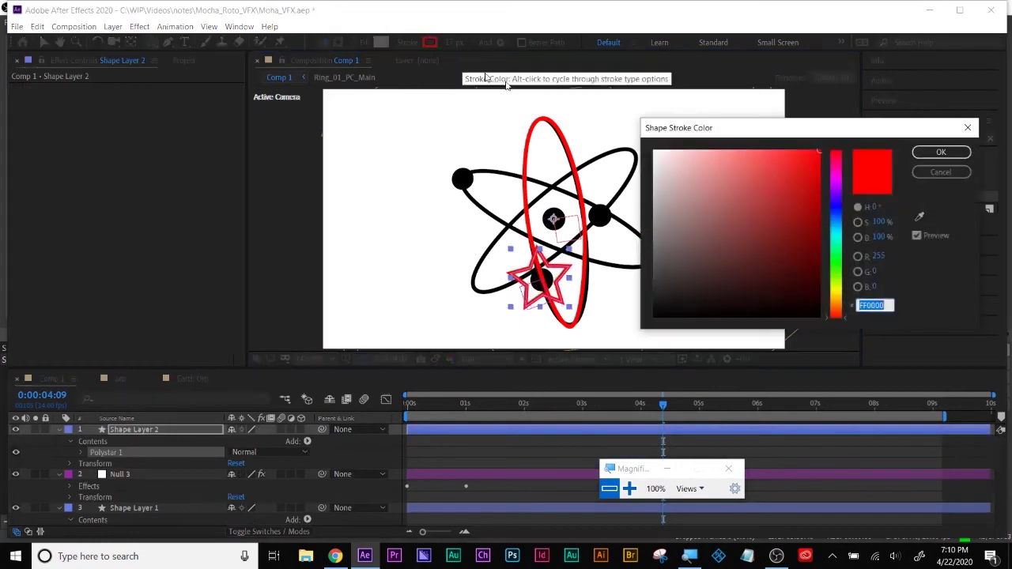
pyautogui.click(940, 171)
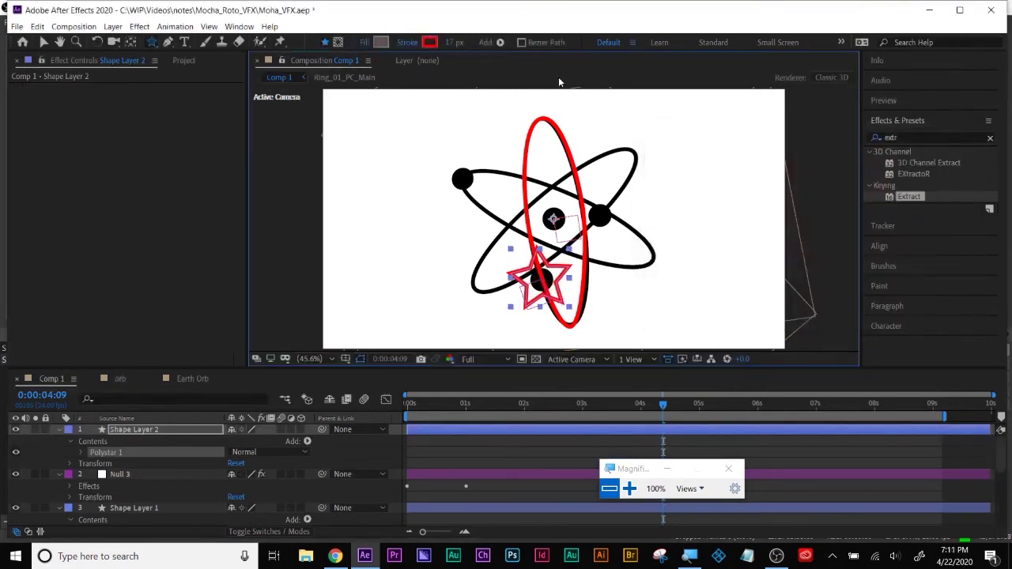
pyautogui.click(413, 42)
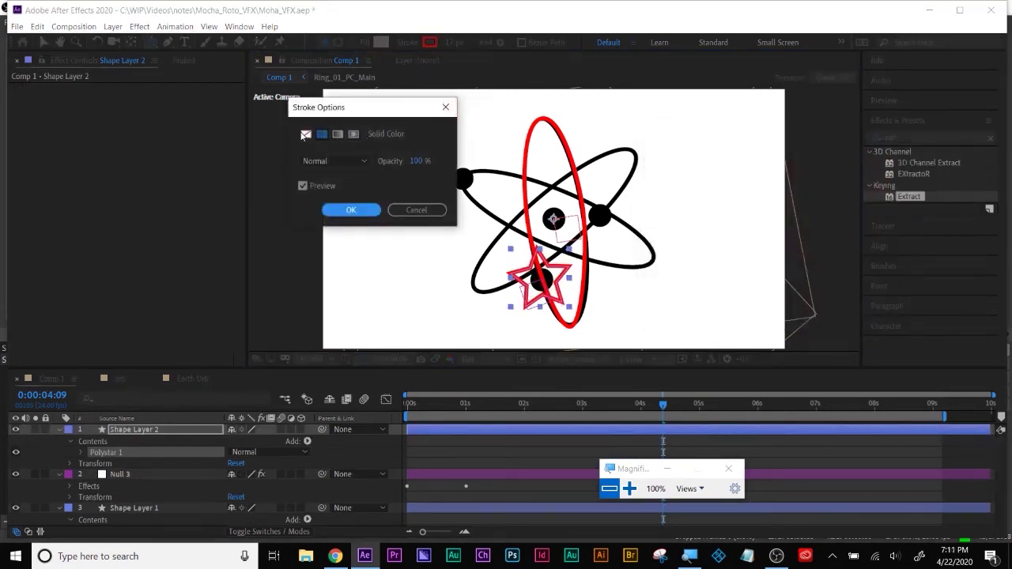
pyautogui.click(305, 136)
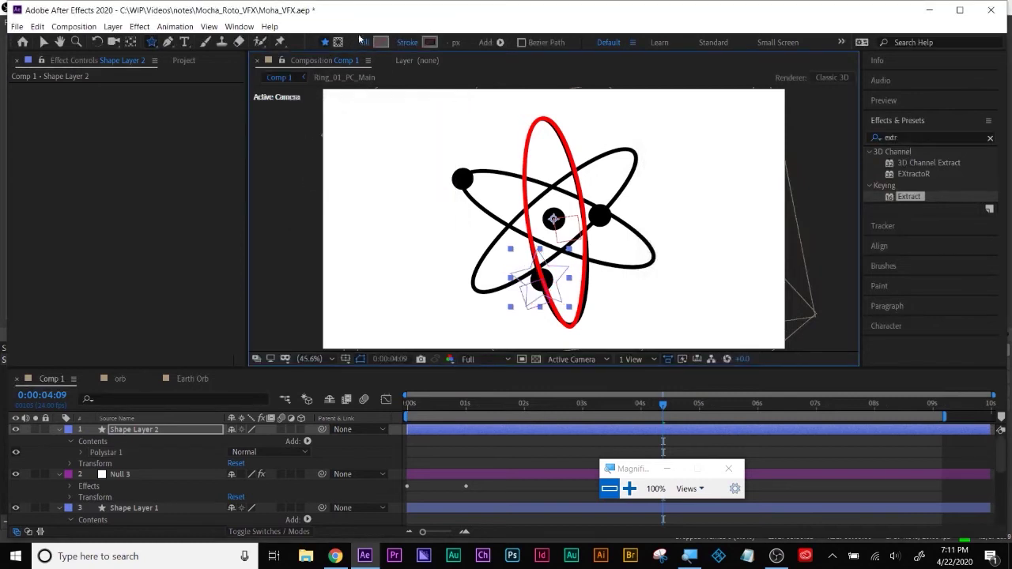
pyautogui.click(360, 41)
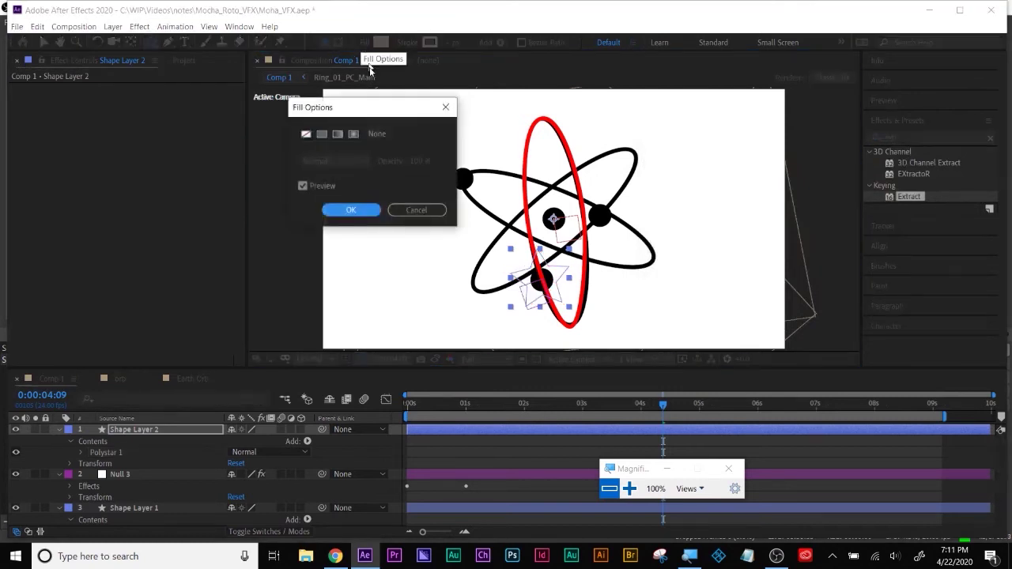
pyautogui.click(322, 134)
pyautogui.click(351, 210)
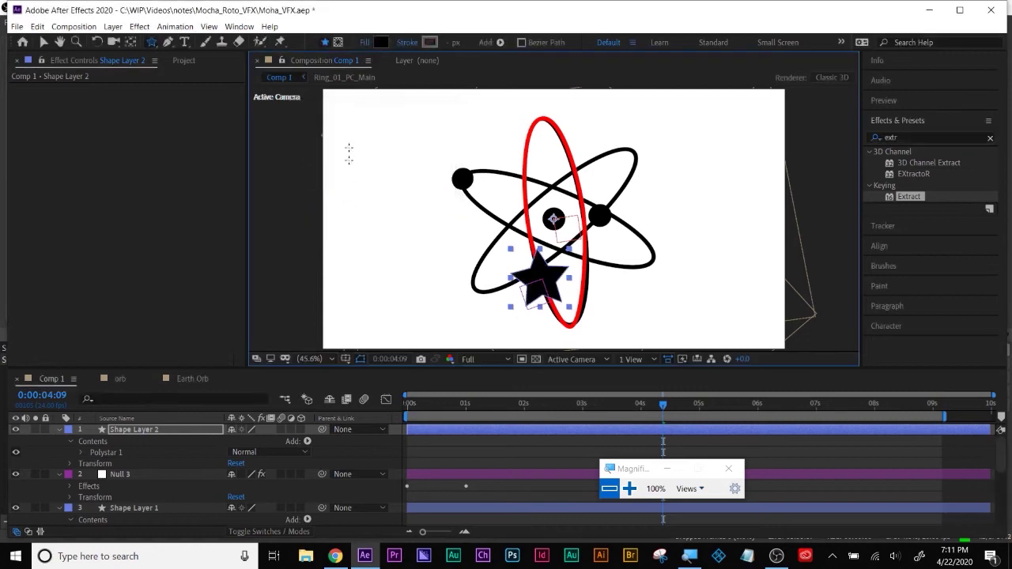
# Collapse all layers and hide every layer except Shape Layer 2, Null 3 and Shape Layer 1
pyautogui.click(13, 483)
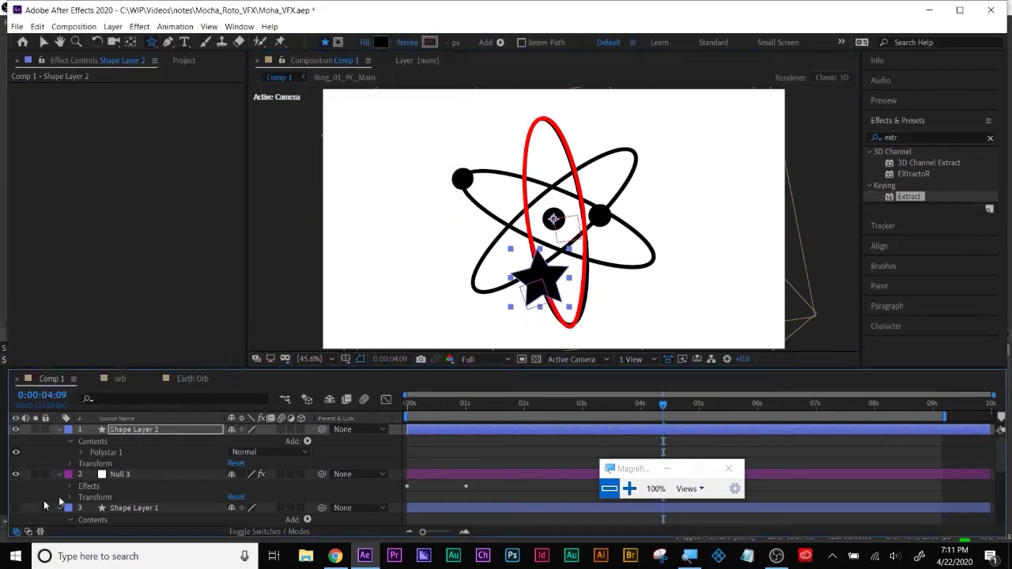
pyautogui.hotkey('ctrl', '`')
pyautogui.keyDown('alt'); pyautogui.click(15, 440); pyautogui.keyUp('alt')
pyautogui.click(15, 429)
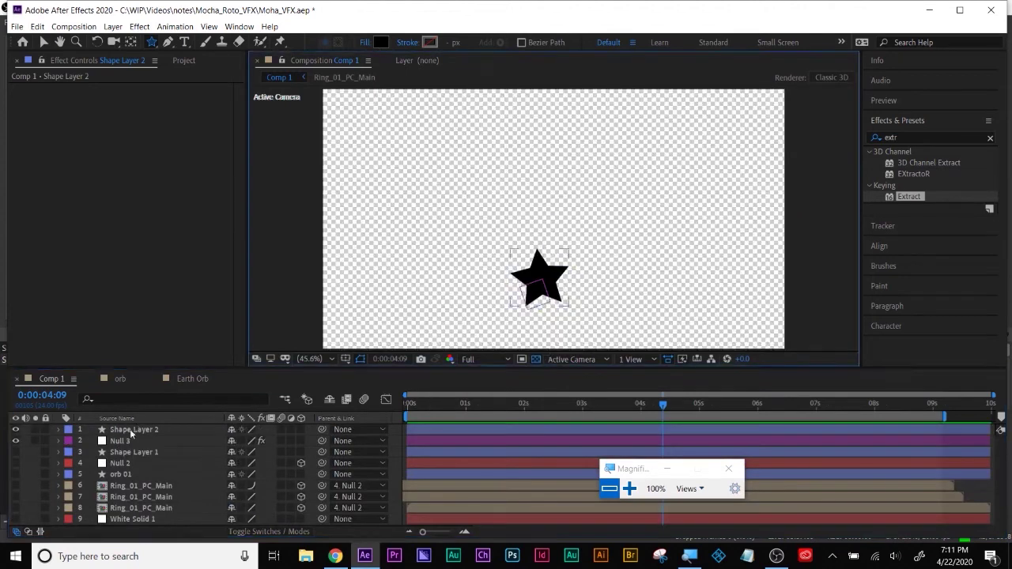
# Parent Shape Layer 2 to Null 3 and scrub through the timeline to check the star's movement along the ring
pyautogui.click(126, 439)
pyautogui.click(132, 430)
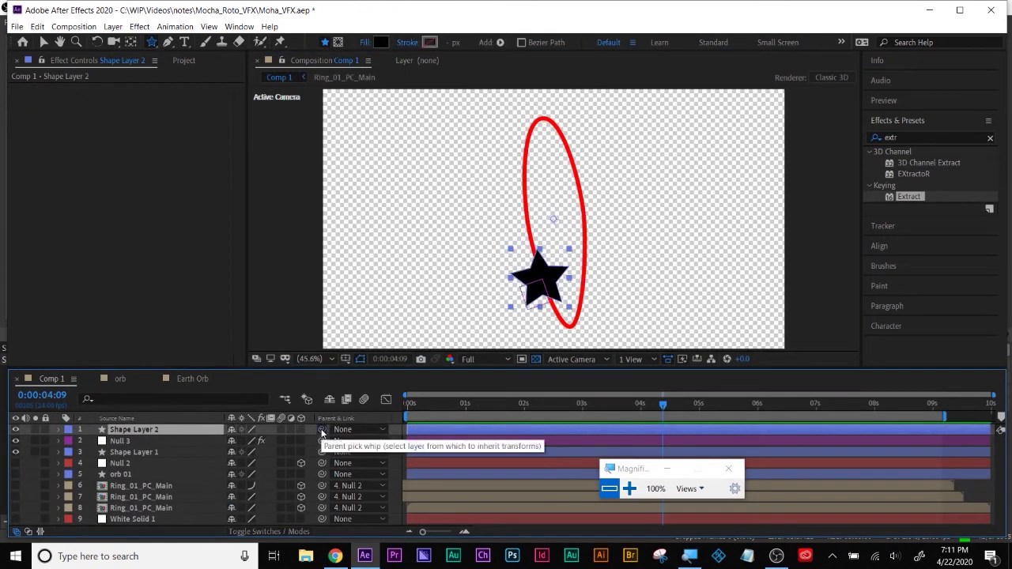
pyautogui.moveTo(254, 437); pyautogui.dragTo(256, 440)
pyautogui.moveTo(413, 407); pyautogui.dragTo(722, 401)
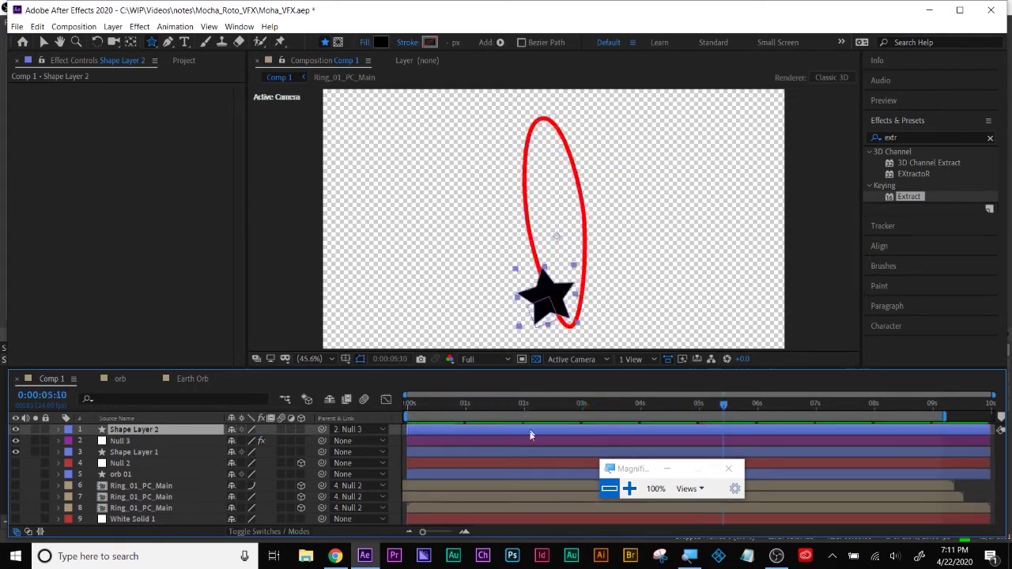
# Move Null 3's second Progress keyframe to just before 2 seconds and apply Easy Ease to both Progress keyframes
pyautogui.click(125, 441)
pyautogui.press('u')
pyautogui.moveTo(467, 464); pyautogui.dragTo(388, 487)
pyautogui.rightClick(408, 463)
pyautogui.moveTo(522, 451)
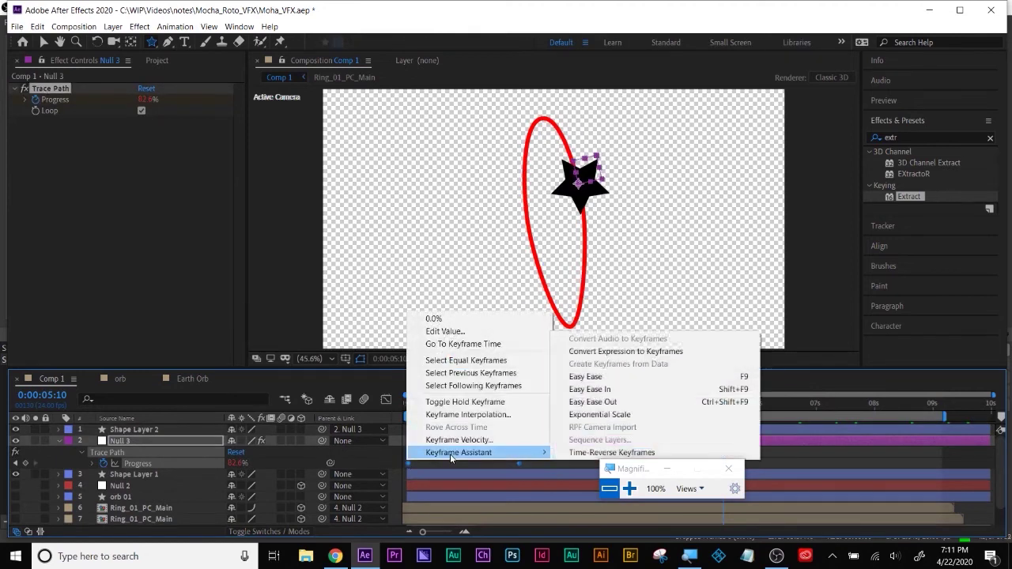
pyautogui.click(604, 385)
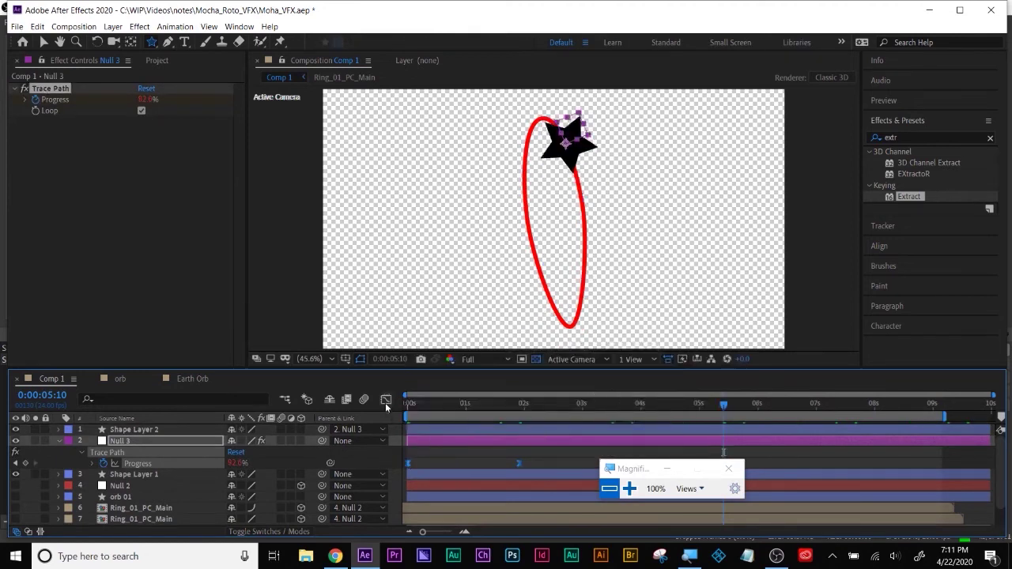
# Reshape the Progress speed graph so the speed peaks soon after the first keyframe and tapers slowly into the second
pyautogui.click(389, 400)
pyautogui.click(519, 500)
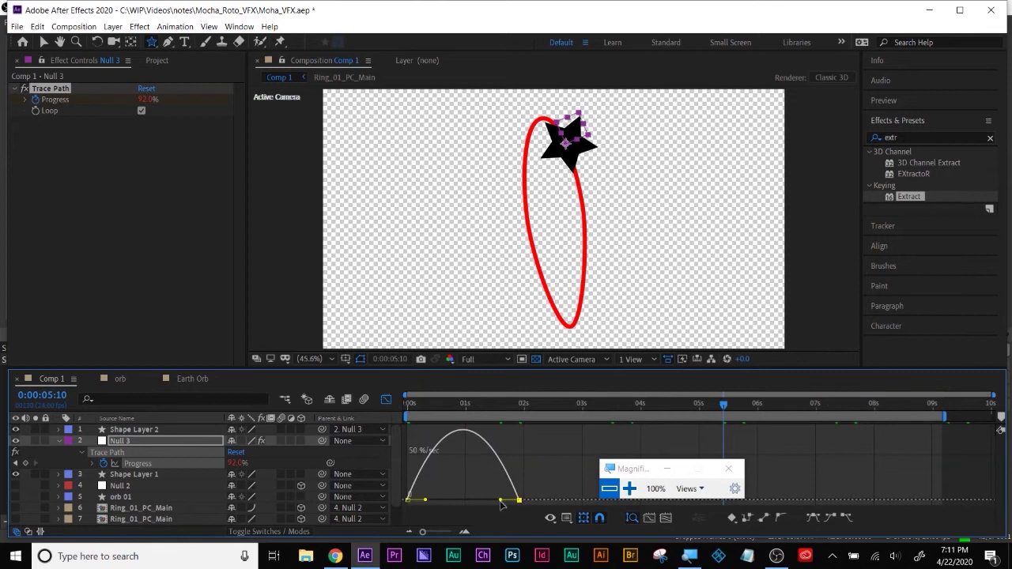
pyautogui.moveTo(495, 501); pyautogui.dragTo(456, 463)
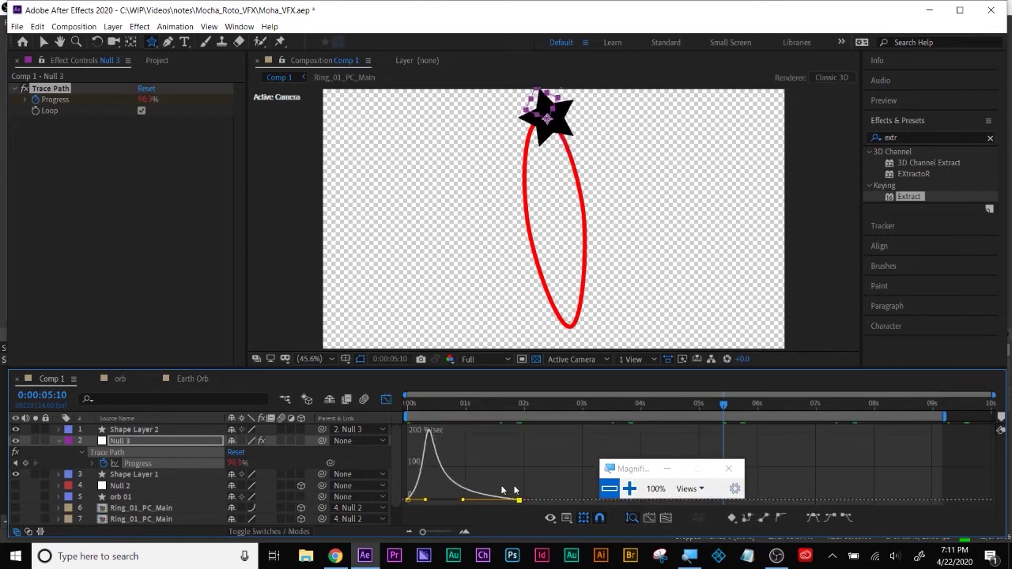
pyautogui.click(419, 501)
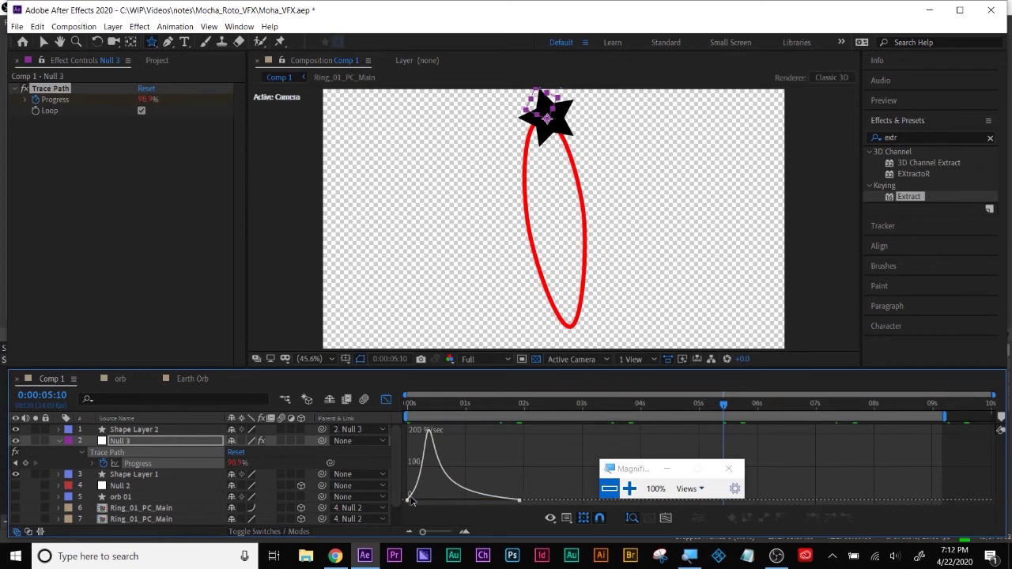
pyautogui.click(409, 499)
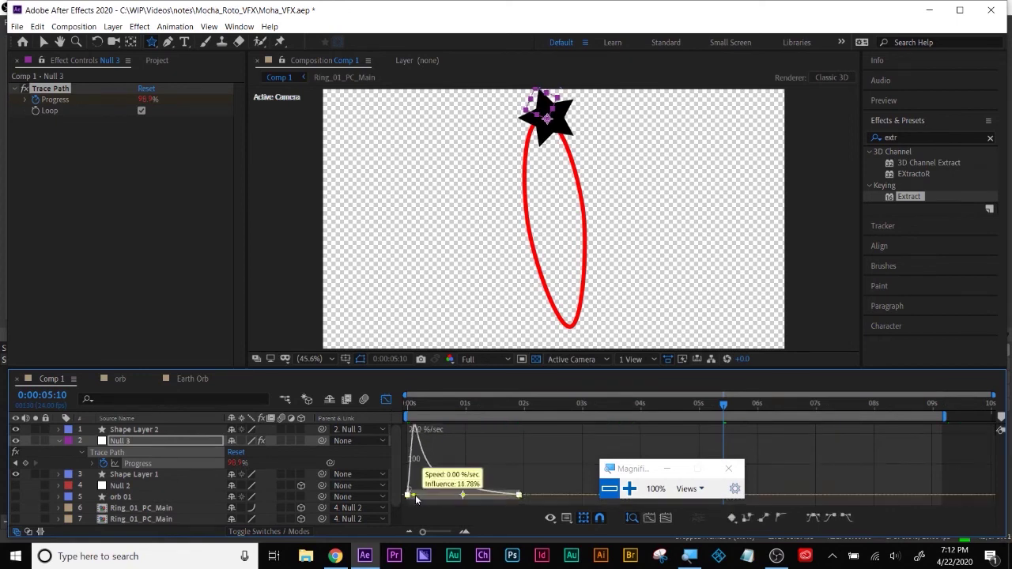
pyautogui.moveTo(413, 496); pyautogui.dragTo(415, 494)
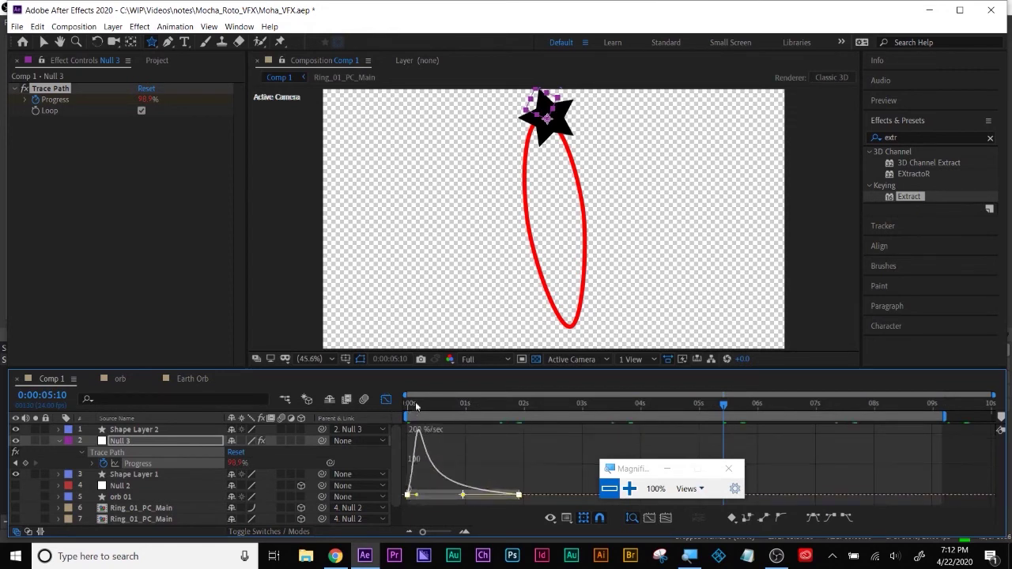
# Leave the graph editor and preview the eased star animation from the start of Comp 1
pyautogui.click(417, 405)
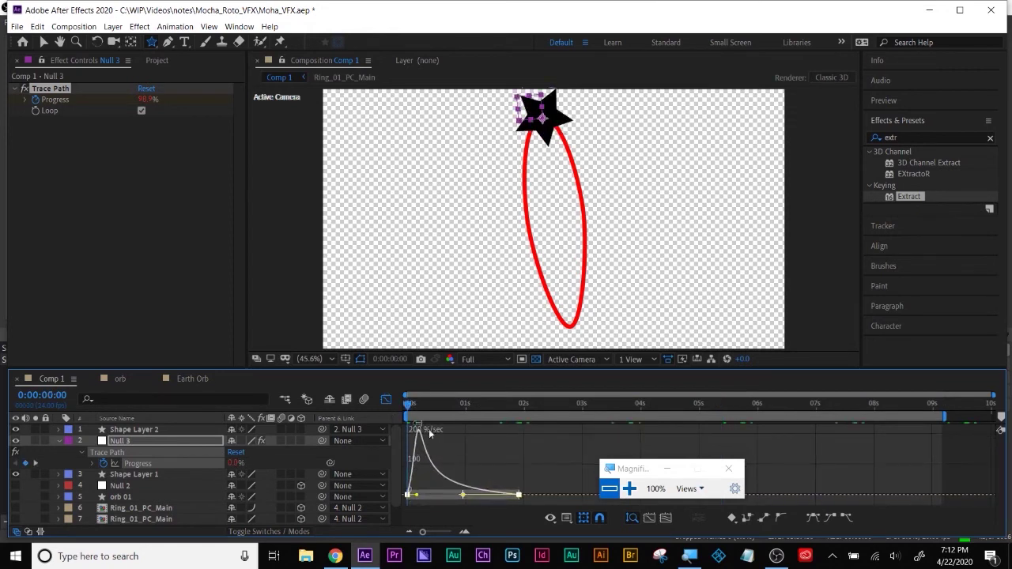
pyautogui.click(386, 400)
pyautogui.click(554, 451)
pyautogui.click(554, 451)
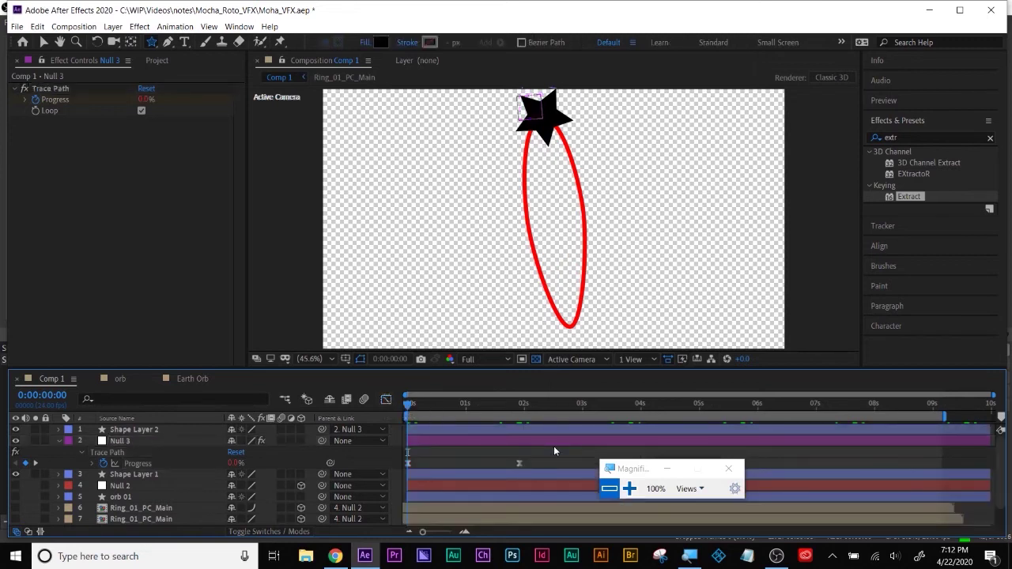
pyautogui.press('space')
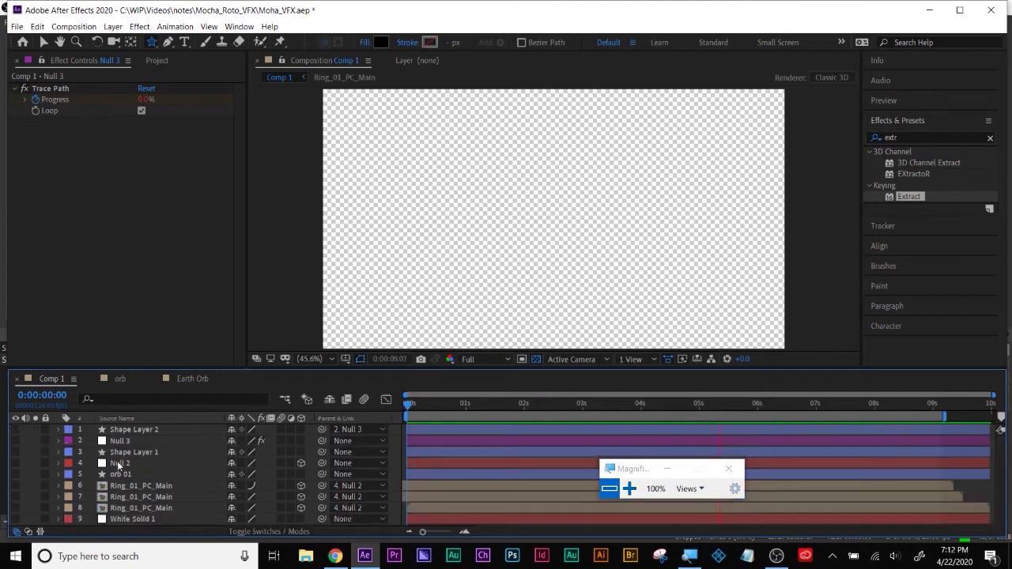
# Make the layers from Null 2 down to White Solid 1 visible again and close the Magnifier
pyautogui.click(119, 463)
pyautogui.moveTo(14, 464); pyautogui.dragTo(15, 519)
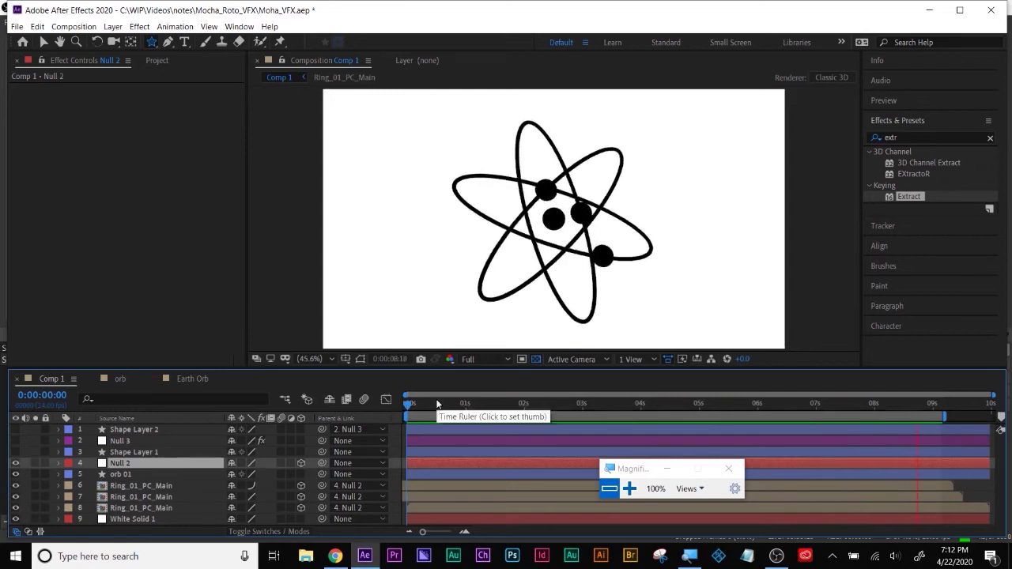
pyautogui.click(729, 469)
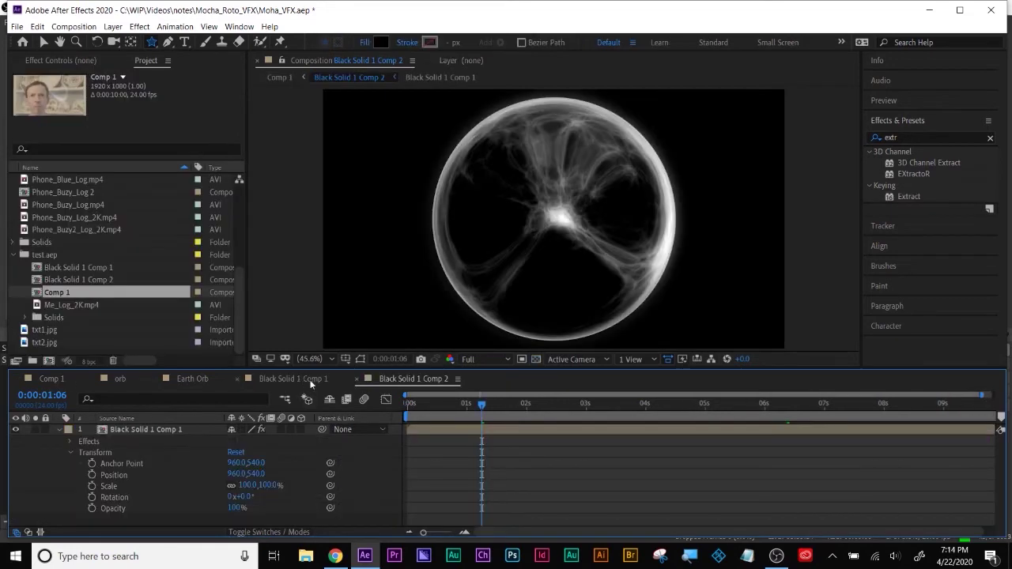
# View Black Solid 1 Comp 1, and play the orb composition with the composition viewer enlarged
pyautogui.click(310, 384)
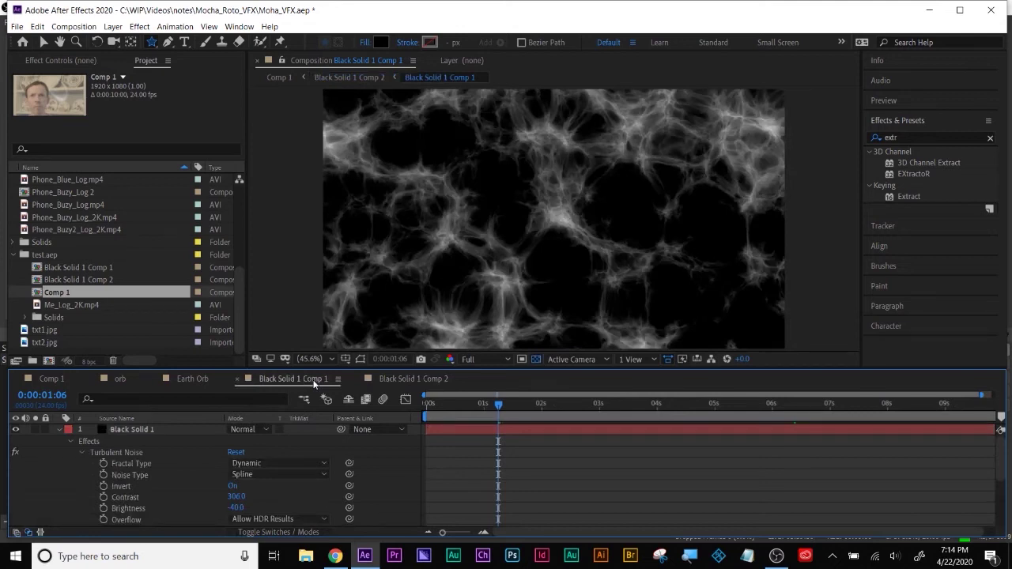
pyautogui.click(123, 379)
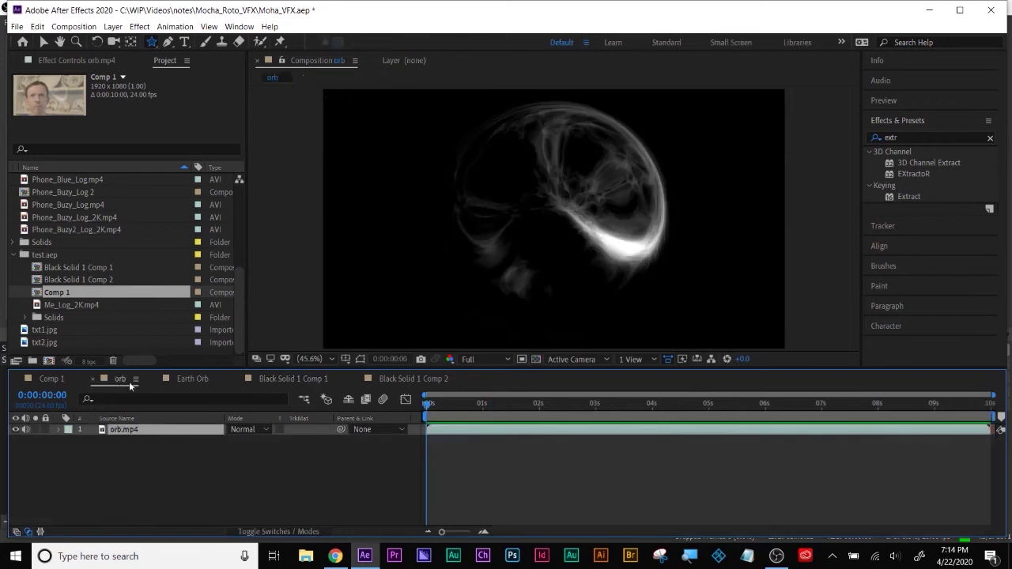
pyautogui.press('space')
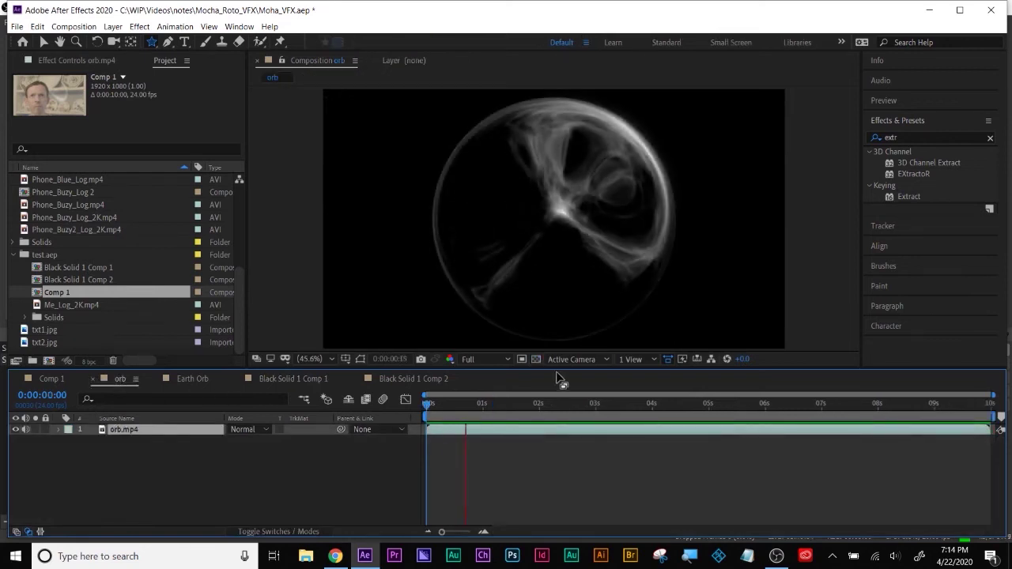
pyautogui.moveTo(554, 368); pyautogui.dragTo(550, 452)
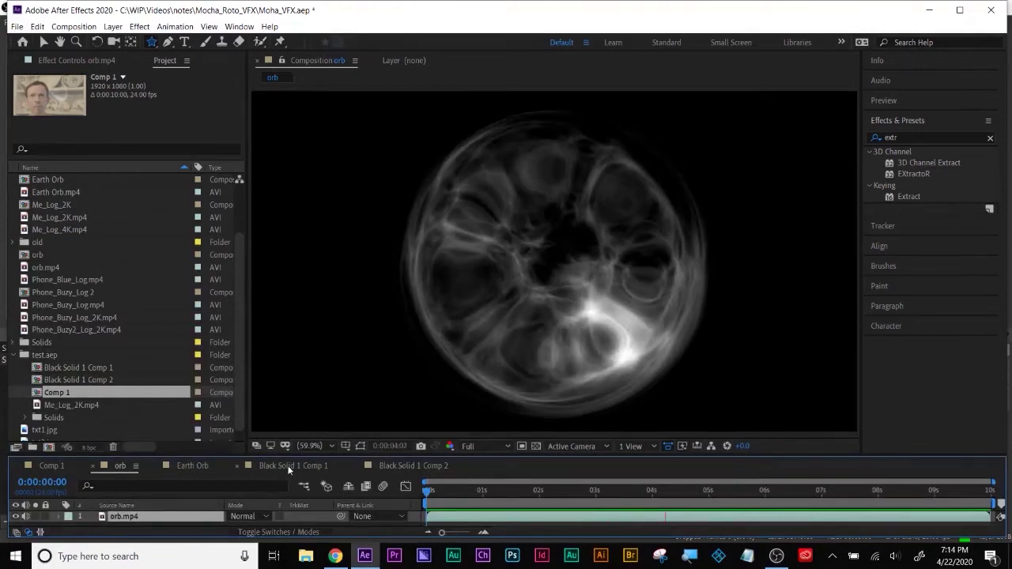
# Return to Black Solid 1 Comp 1 and display the effect settings of its Black Solid 1 layer
pyautogui.click(284, 466)
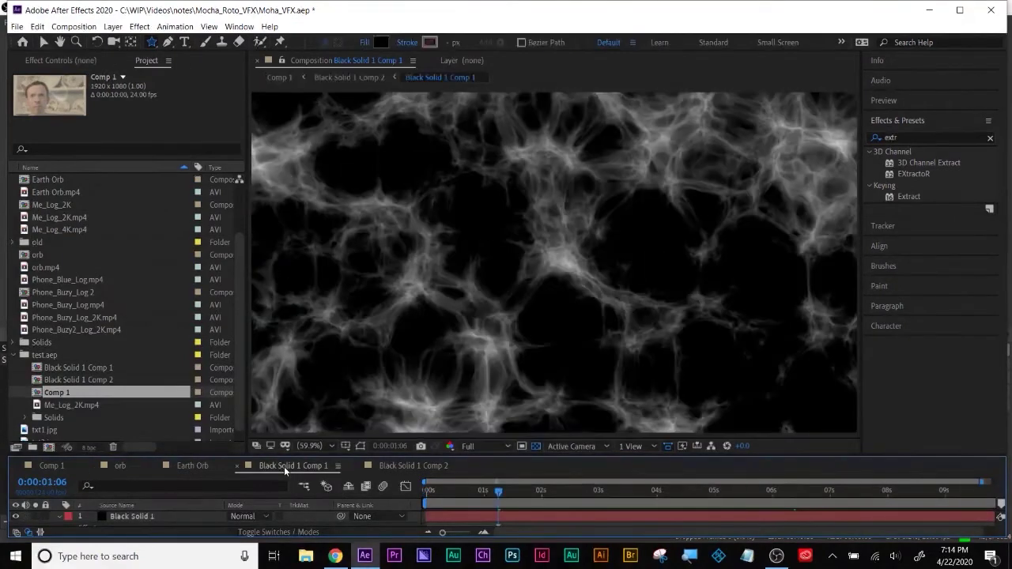
pyautogui.click(131, 518)
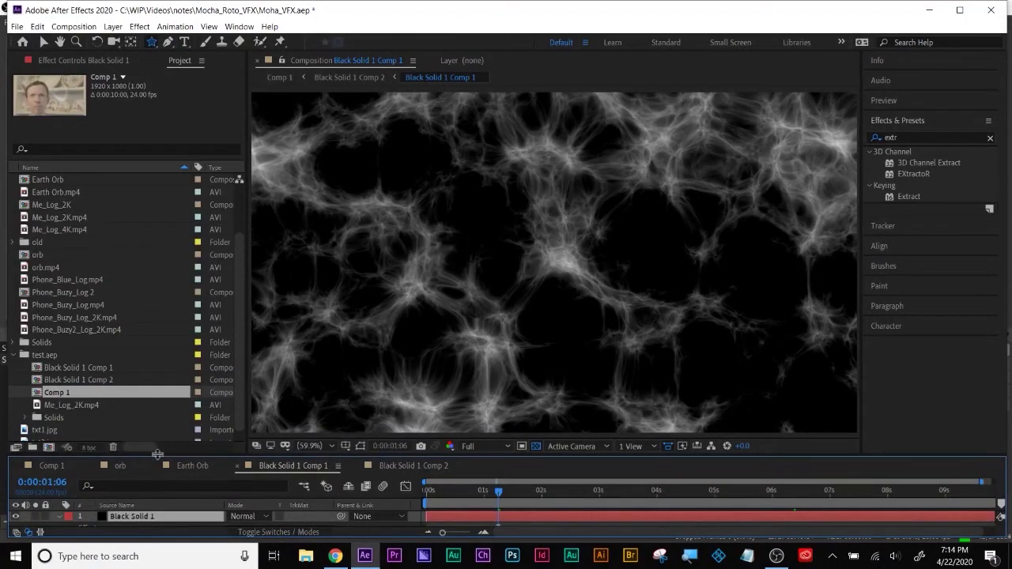
pyautogui.moveTo(157, 453); pyautogui.dragTo(162, 437)
pyautogui.press('e')
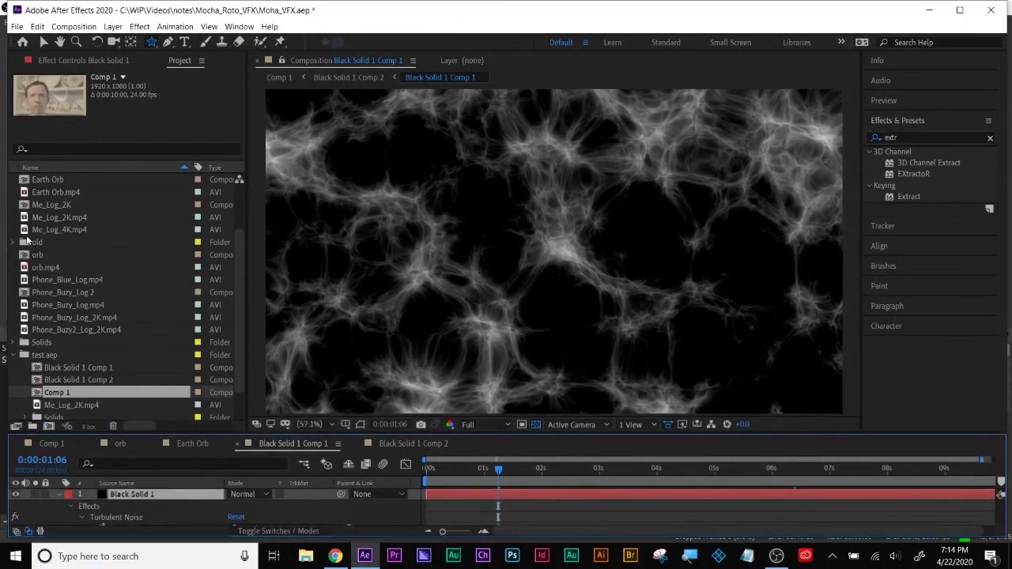
pyautogui.click(61, 61)
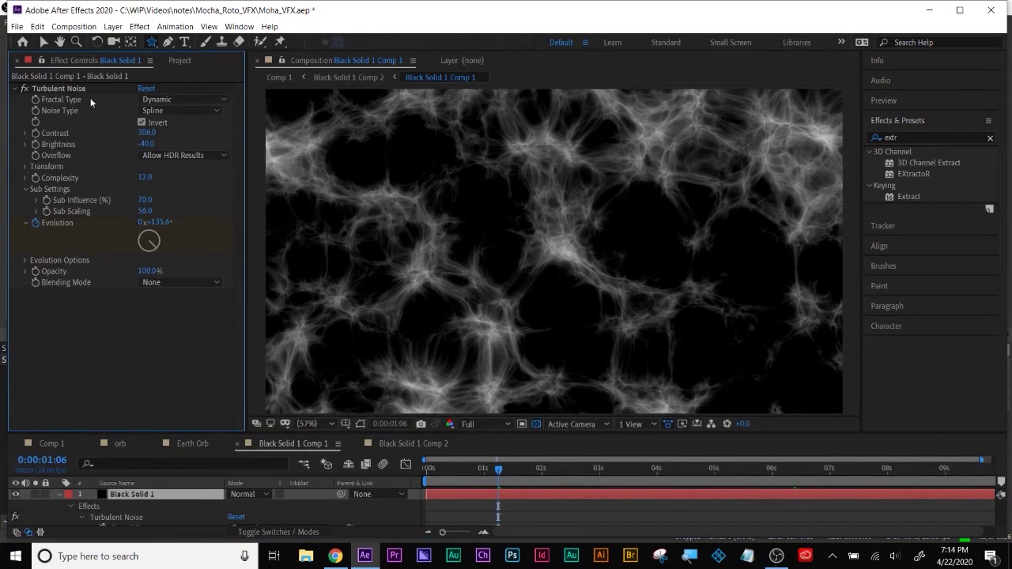
# Magnify the screen to 200% and examine the Turbulent Noise settings with the Transform group expanded
pyautogui.click(693, 556)
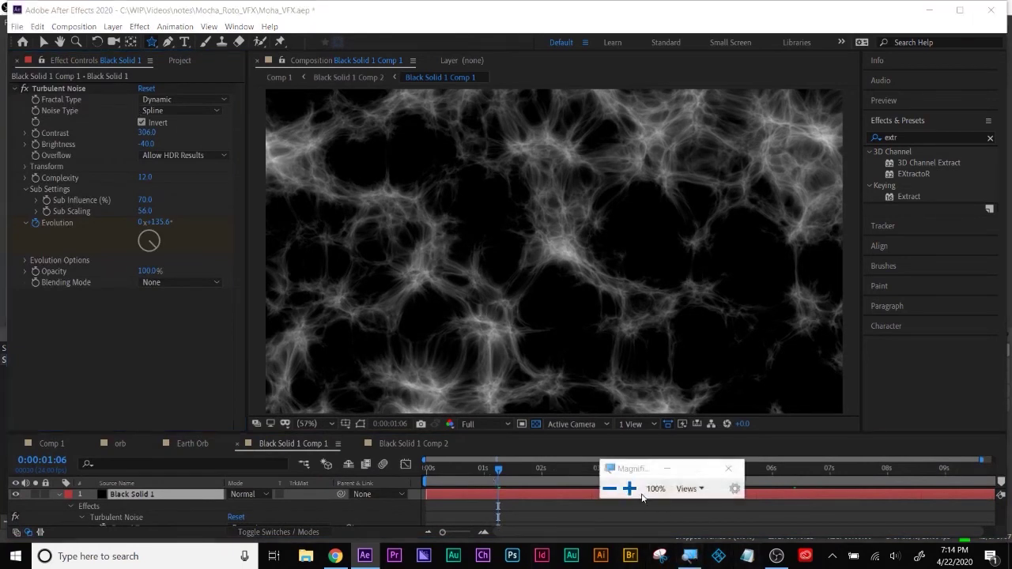
pyautogui.click(630, 489)
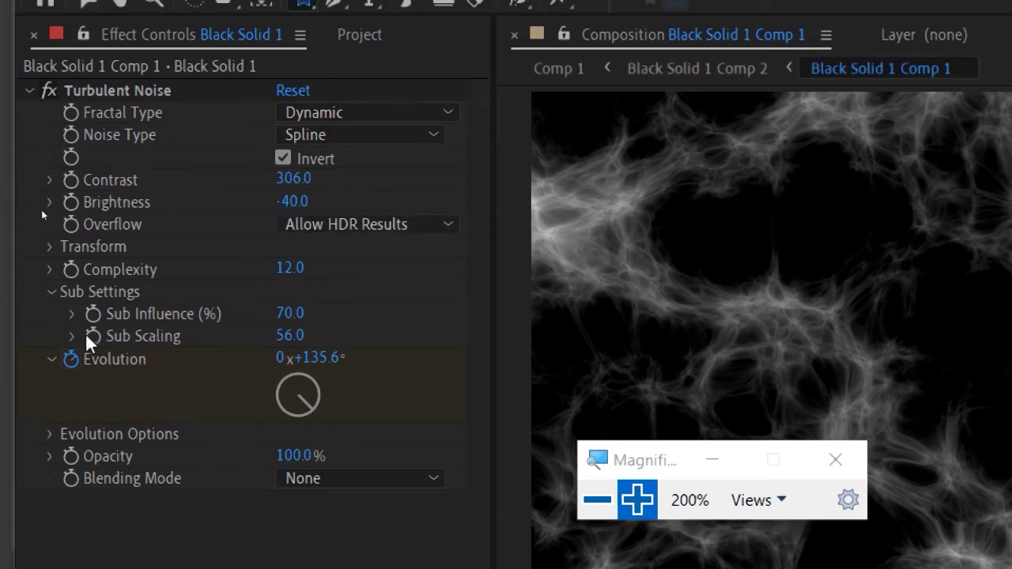
pyautogui.click(50, 247)
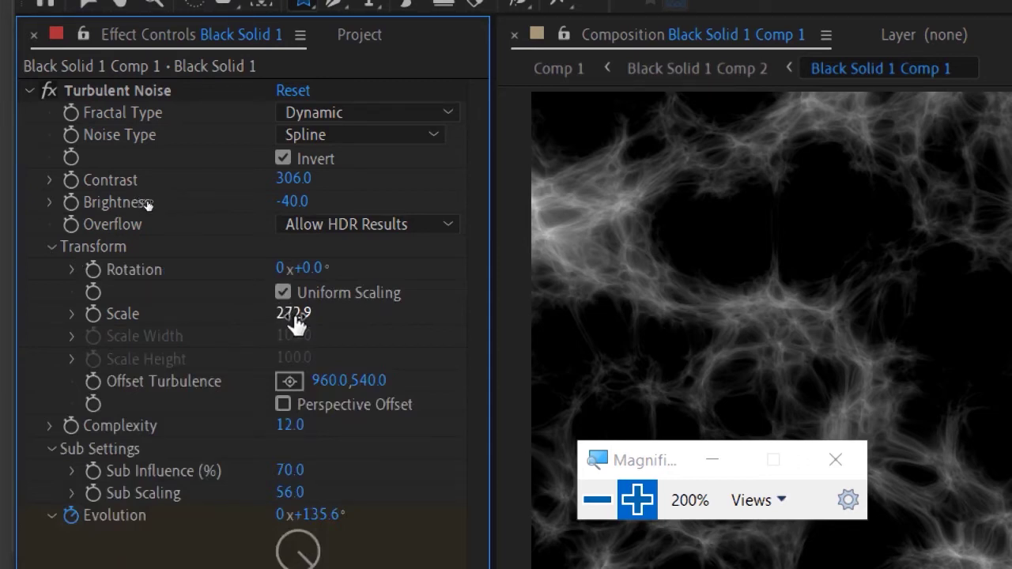
# Set the Turbulent Noise scale to 100 as a comparison, and enlarge it to 285
pyautogui.click(301, 308)
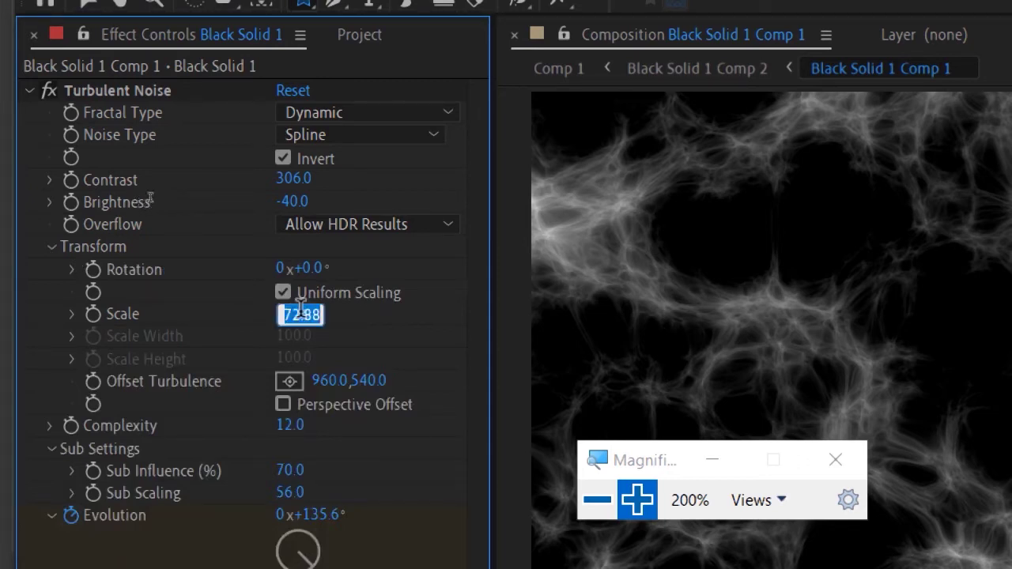
pyautogui.write('100')
pyautogui.press('Return')
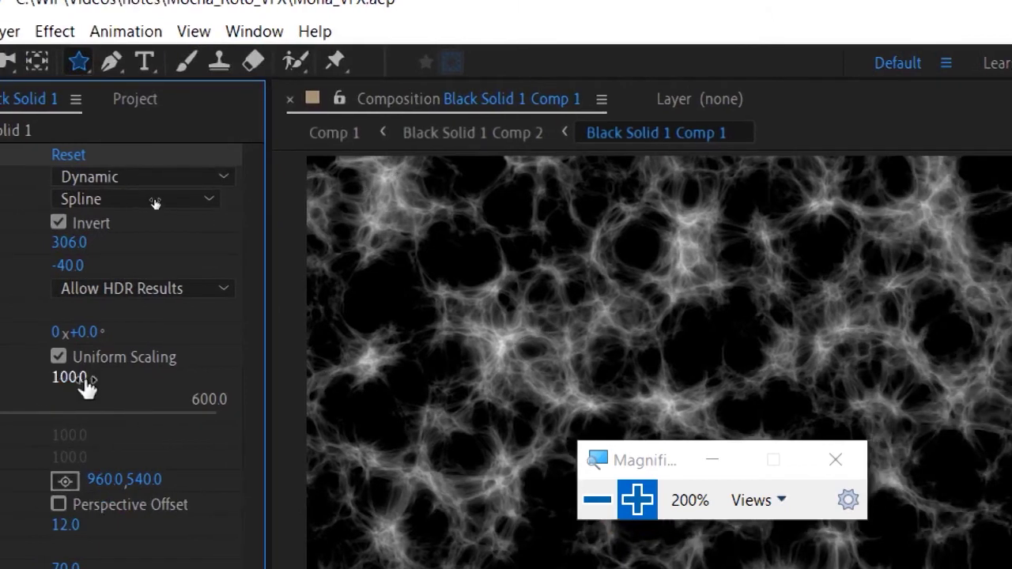
pyautogui.moveTo(67, 378); pyautogui.dragTo(284, 340)
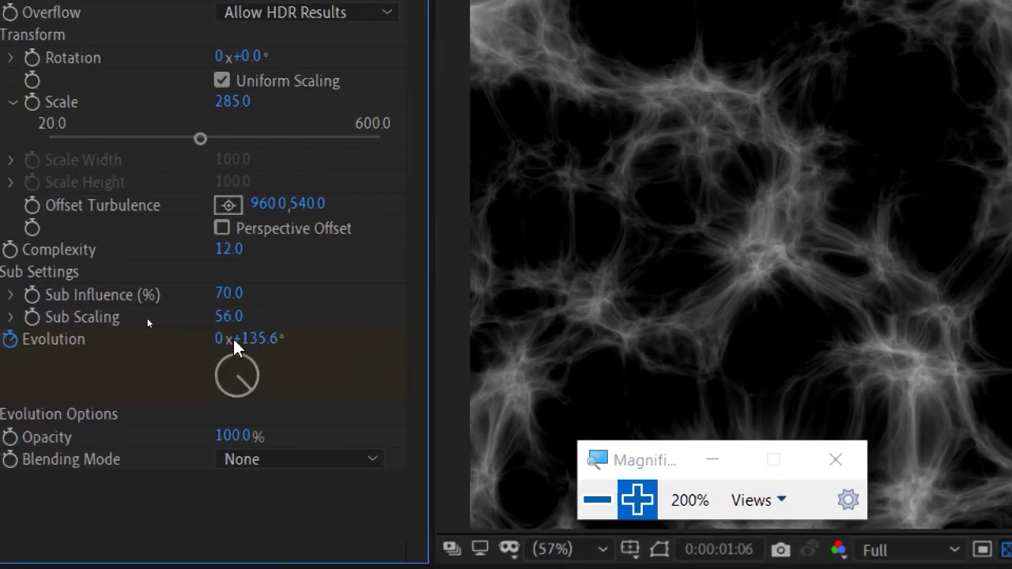
# Restore the screen magnification to 100% and scrub through the noise animation from the start to 0:00:07:21
pyautogui.click(597, 506)
pyautogui.click(444, 473)
pyautogui.press('Home')
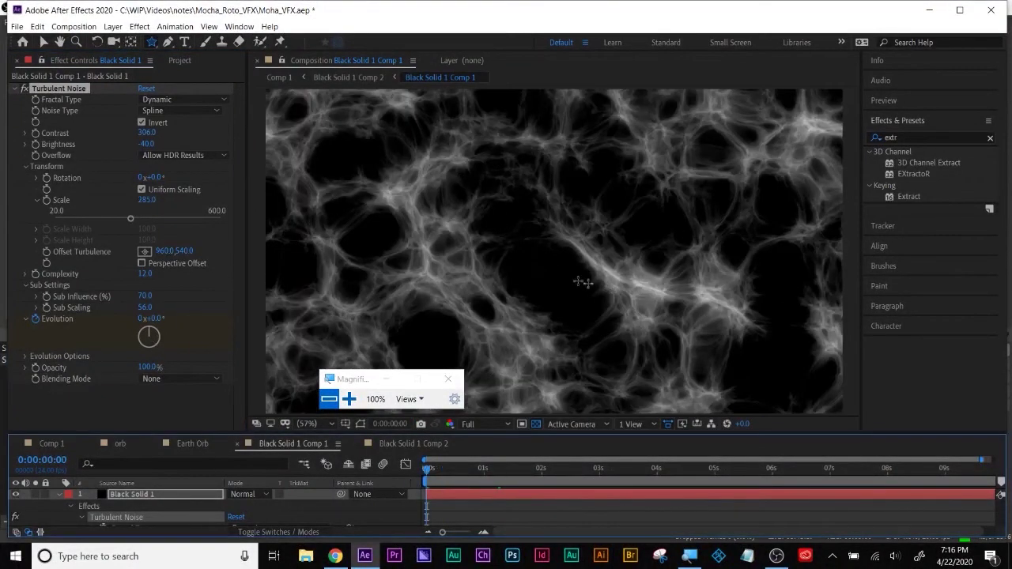
pyautogui.moveTo(436, 473); pyautogui.dragTo(539, 471)
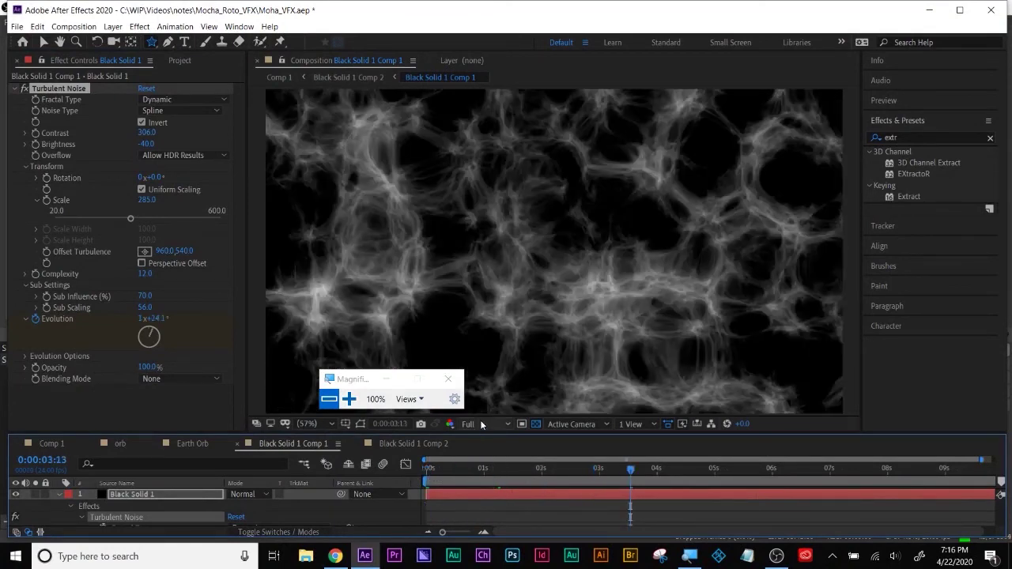
pyautogui.click(881, 470)
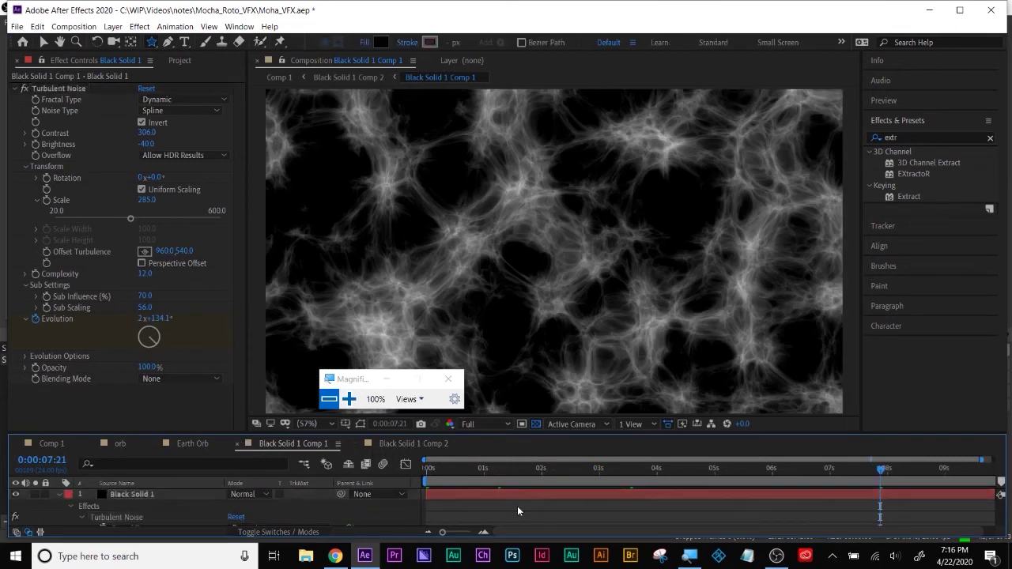
# Show the effects of the layer in Black Solid 1 Comp 2, and expand its CC Lens settings at 200% magnification
pyautogui.click(414, 443)
pyautogui.click(121, 495)
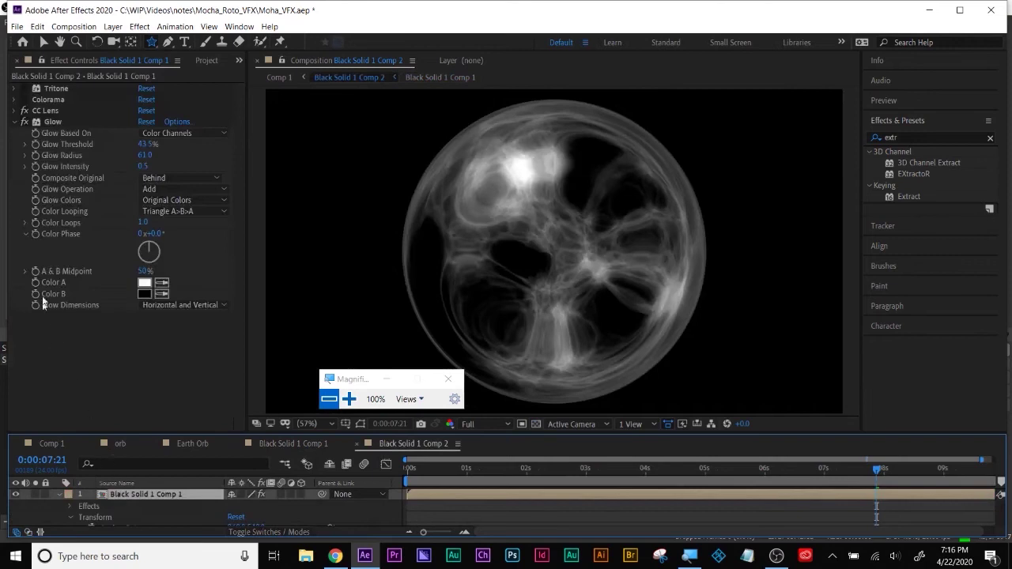
pyautogui.click(52, 112)
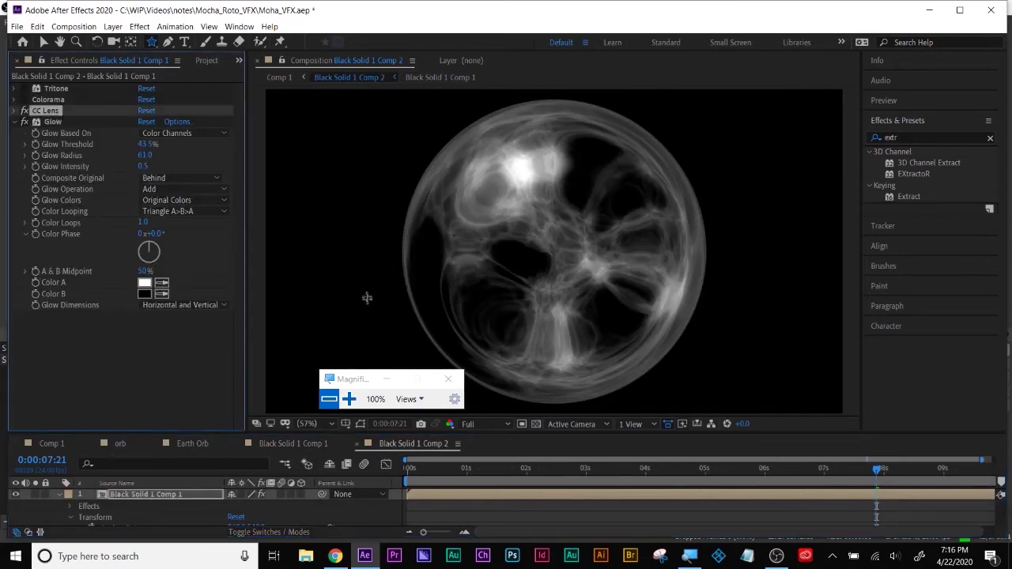
pyautogui.click(349, 399)
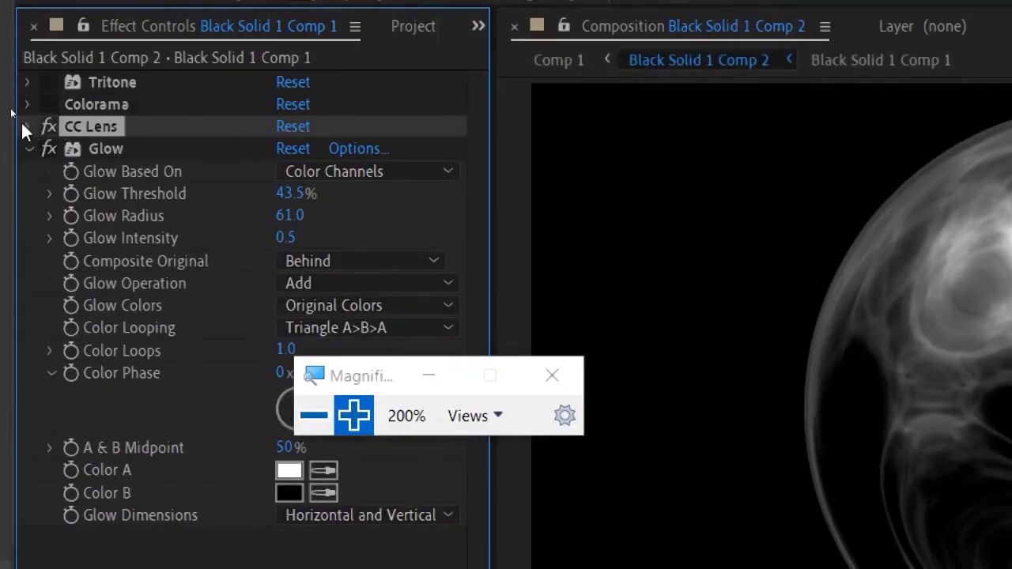
pyautogui.click(22, 126)
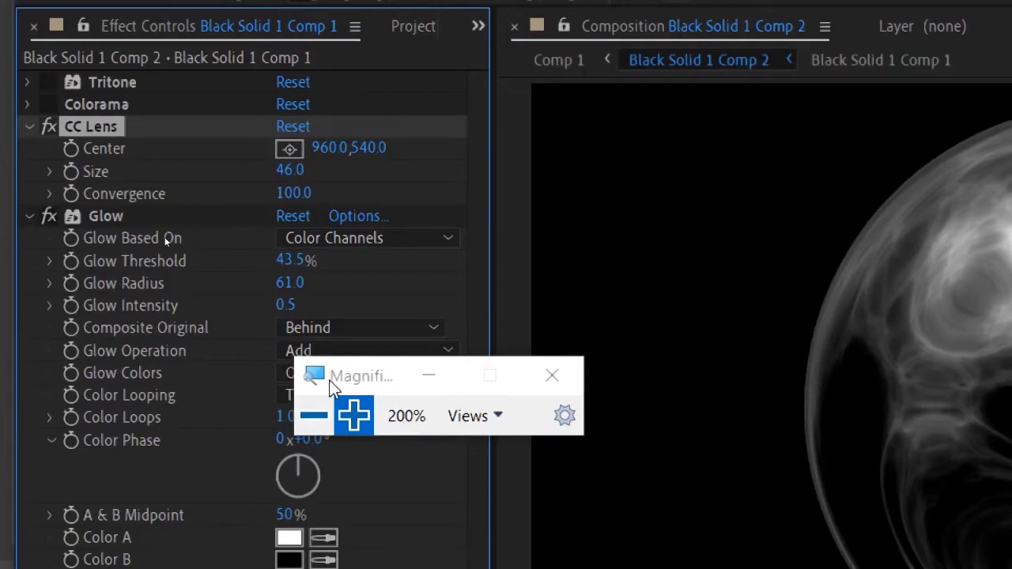
# Try adjusting the CC Lens convergence, and set the lens size to 85 with the Magnifier window moved aside
pyautogui.moveTo(335, 375); pyautogui.dragTo(540, 315)
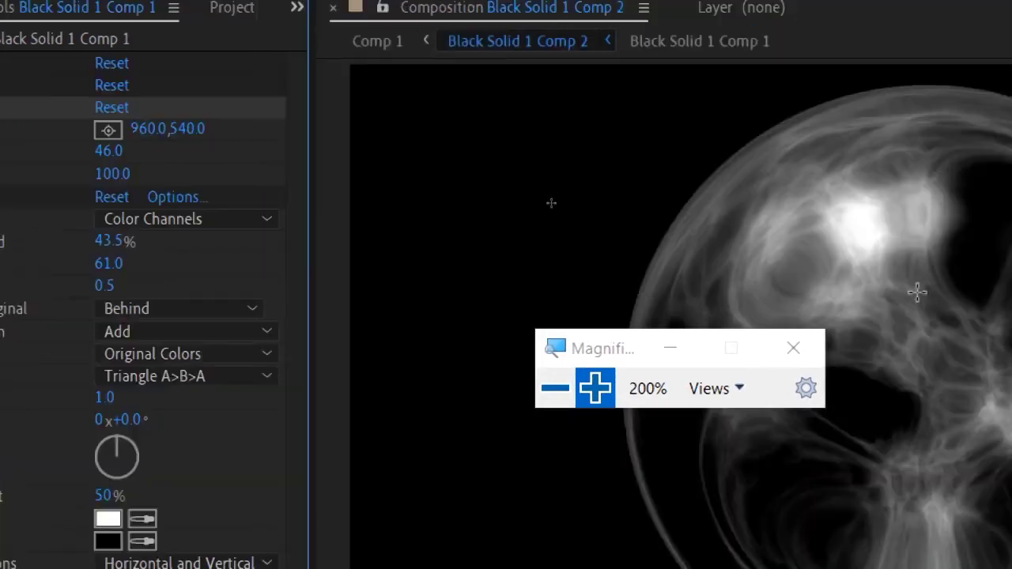
pyautogui.moveTo(97, 187); pyautogui.dragTo(164, 172)
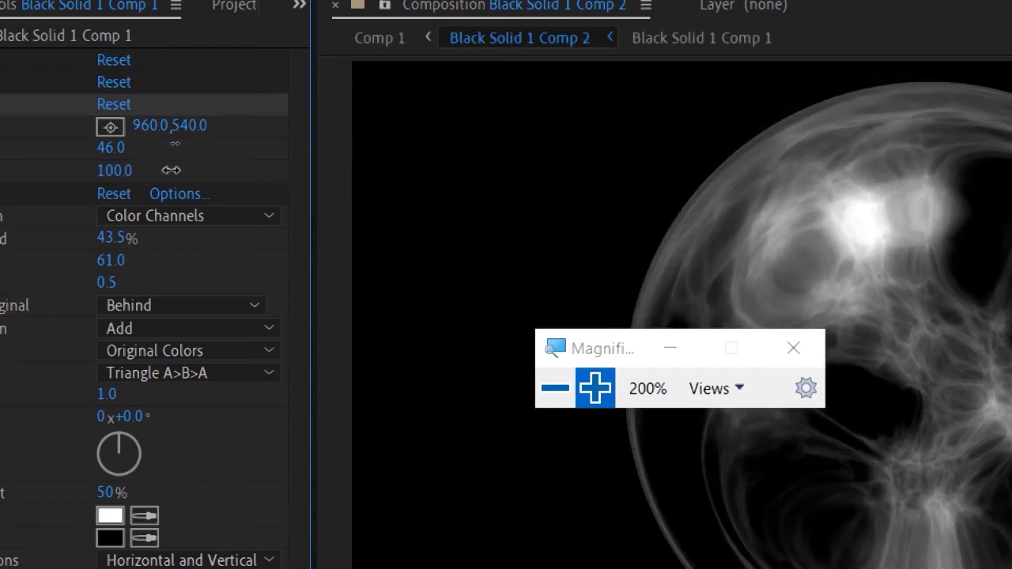
pyautogui.moveTo(114, 145); pyautogui.dragTo(177, 162)
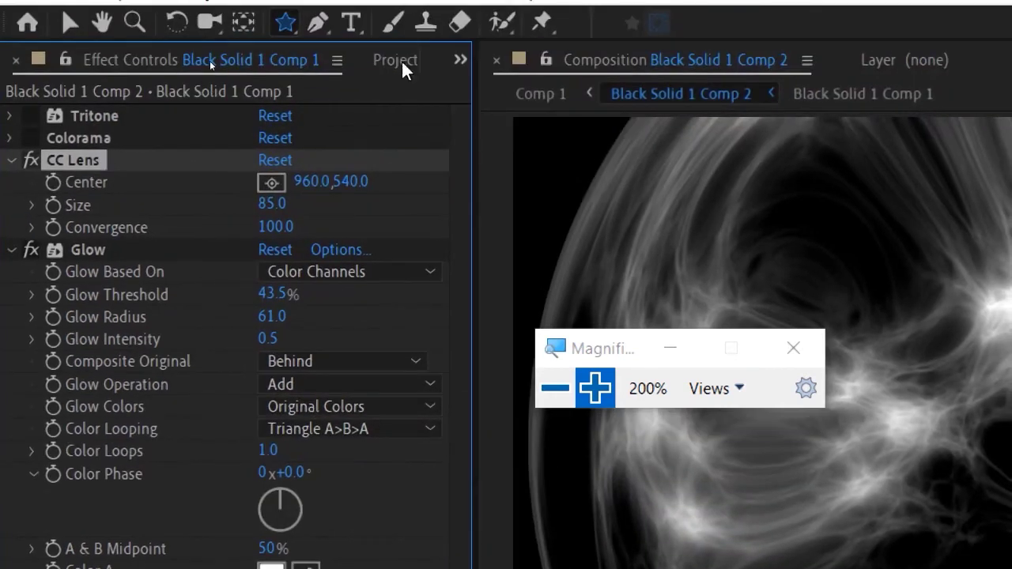
# Look through the project items down to the test.aep compositions, and close the Magnifier
pyautogui.click(400, 60)
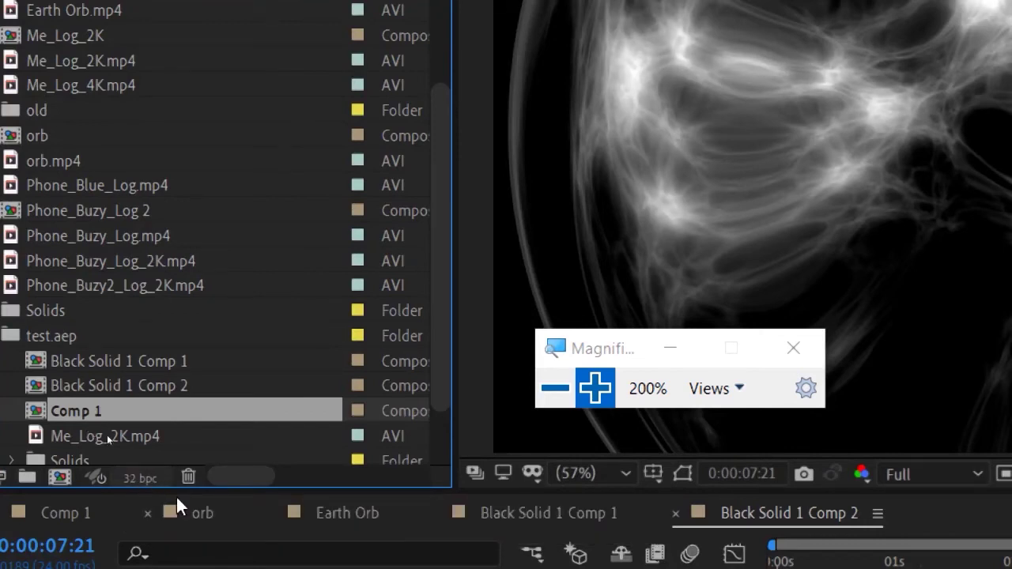
pyautogui.click(793, 347)
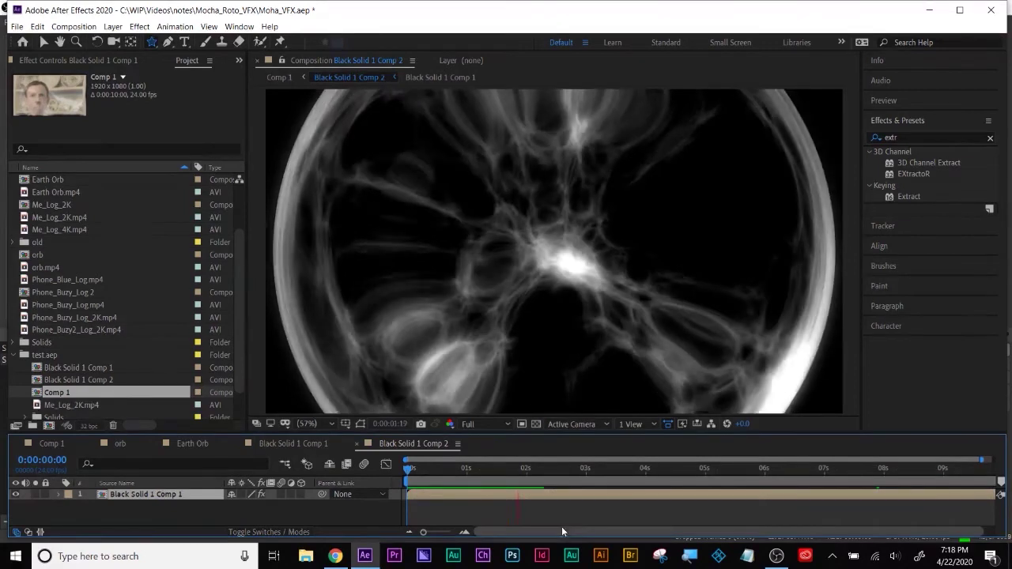
# Search the effects for "tri" and apply Tritone to the Black Solid 1 Comp 1 layer
pyautogui.click(921, 121)
pyautogui.write('tri')
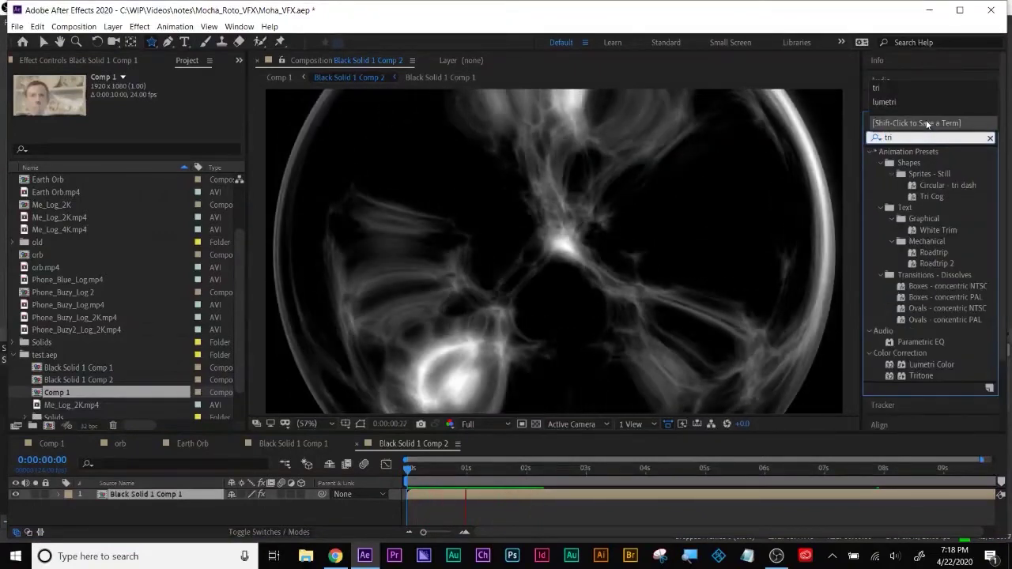
pyautogui.press('Return')
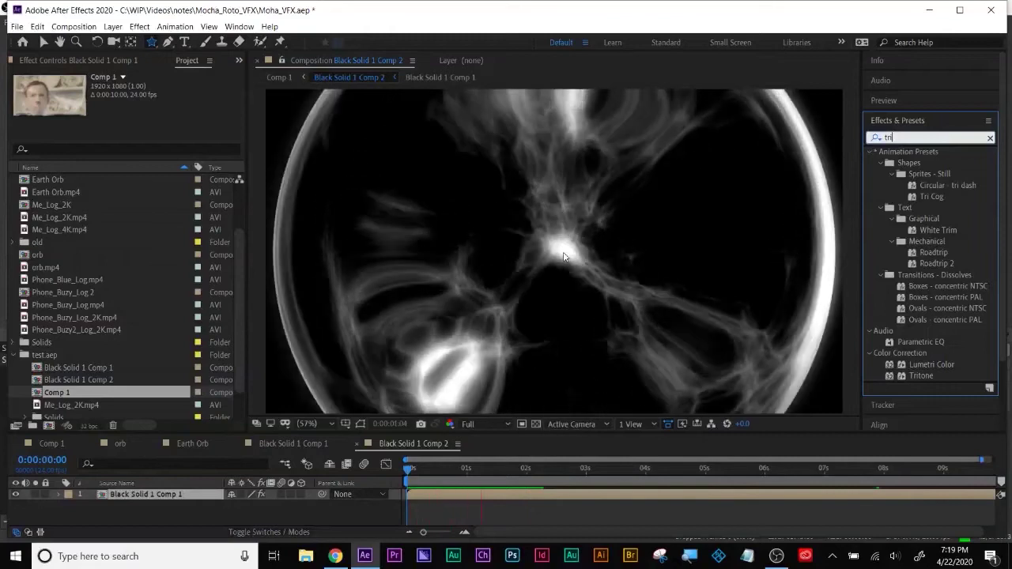
pyautogui.scroll(-2, 964, 325)
pyautogui.scroll(-1, 963, 322)
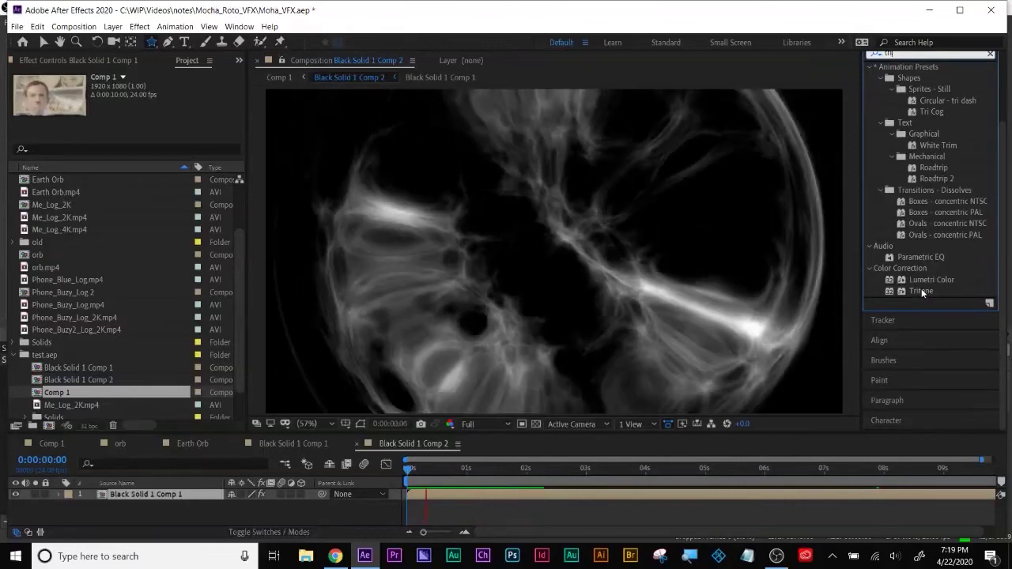
pyautogui.click(921, 291)
pyautogui.moveTo(921, 290); pyautogui.dragTo(602, 494)
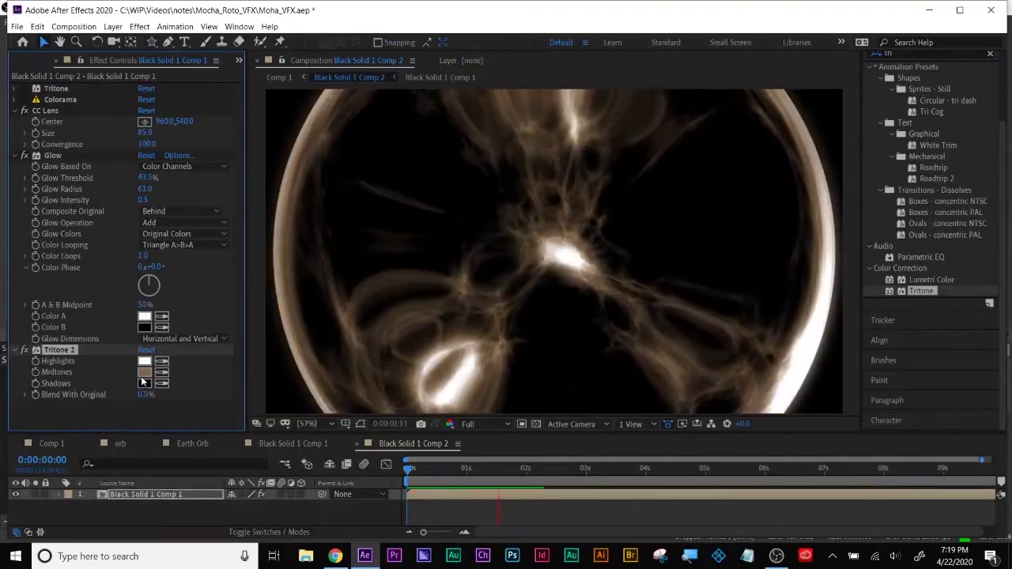
# Color the Tritone 2 highlights red, the midtones orange and the shadows a dark yellow-brown
pyautogui.click(144, 363)
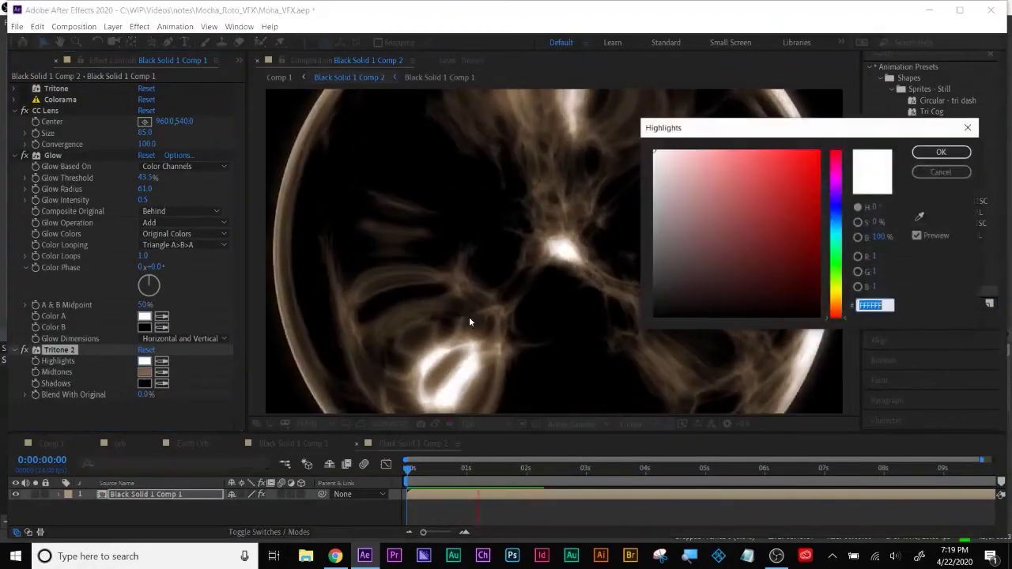
pyautogui.click(940, 153)
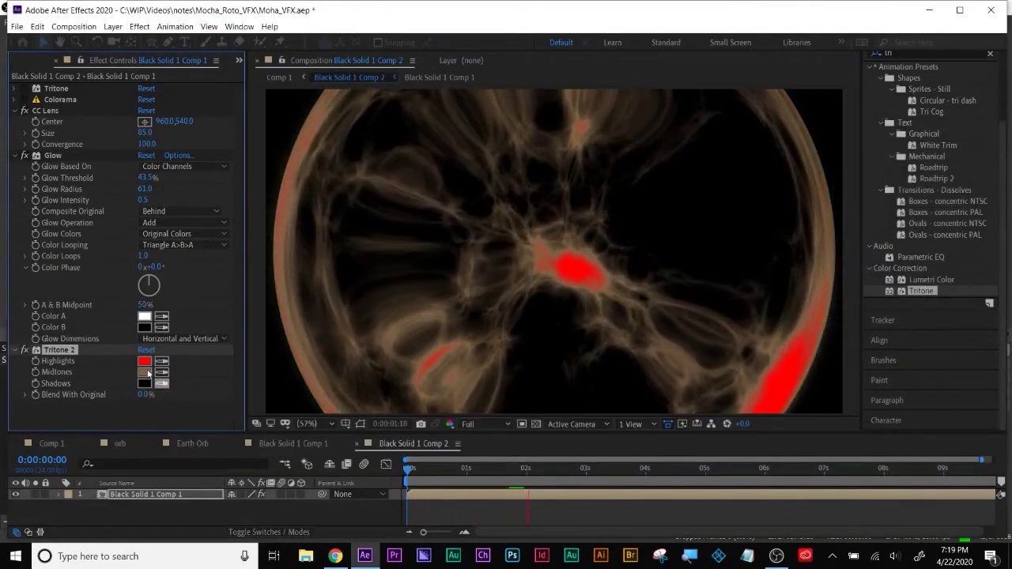
pyautogui.click(144, 371)
pyautogui.press('Return')
pyautogui.click(145, 384)
pyautogui.click(833, 206)
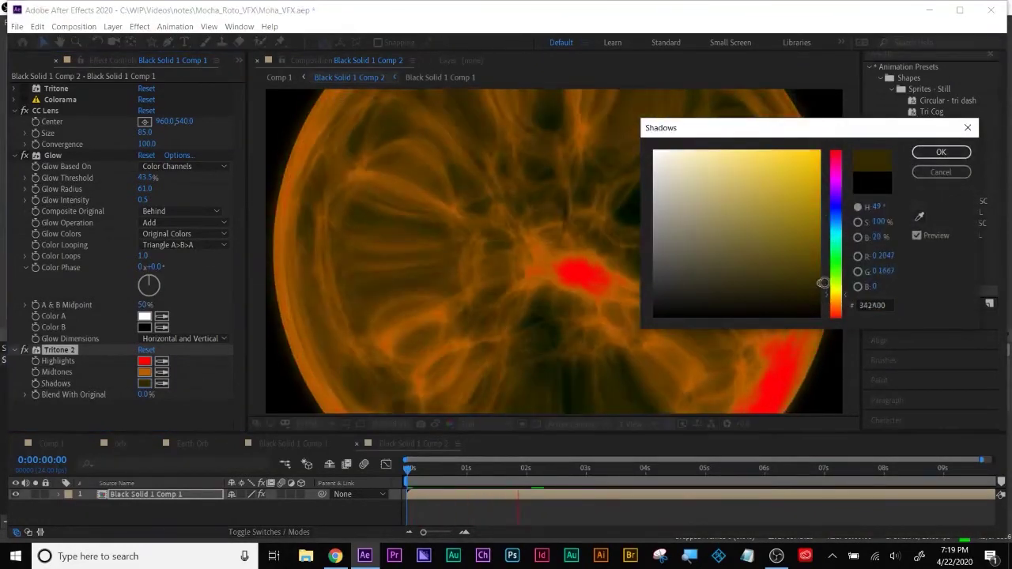
pyautogui.press('Return')
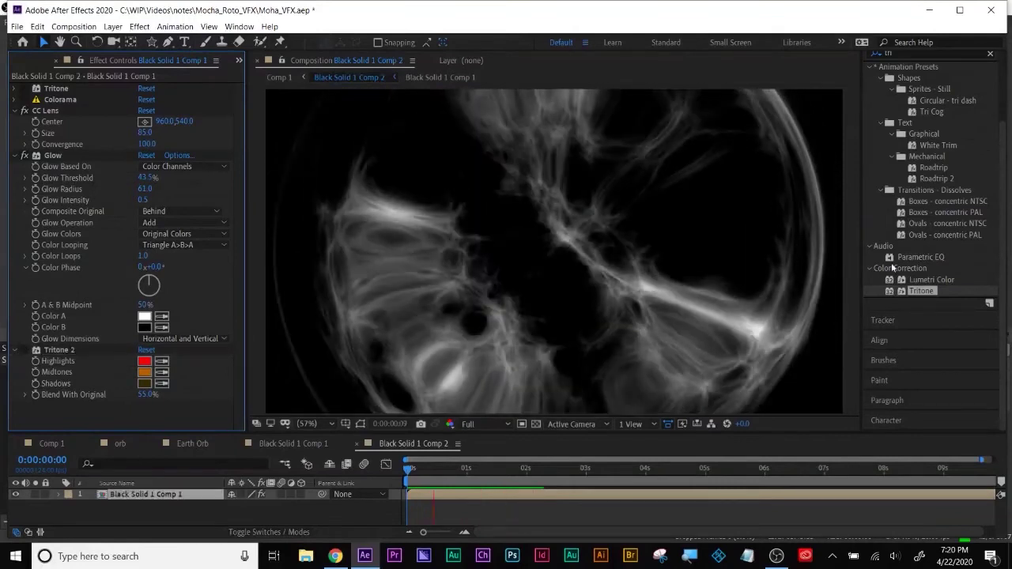
# Search the effects for "colora" and apply Colorama to the Black Solid 1 Comp 1 layer
pyautogui.scroll(2, 930, 112)
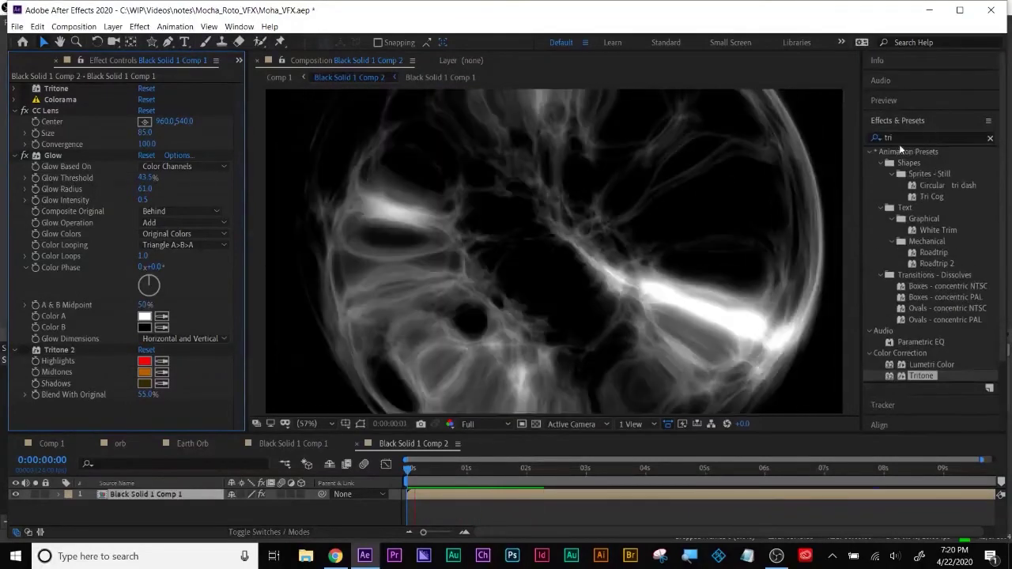
pyautogui.click(900, 139)
pyautogui.press('BackSpace')
pyautogui.press('BackSpace')
pyautogui.press('BackSpace')
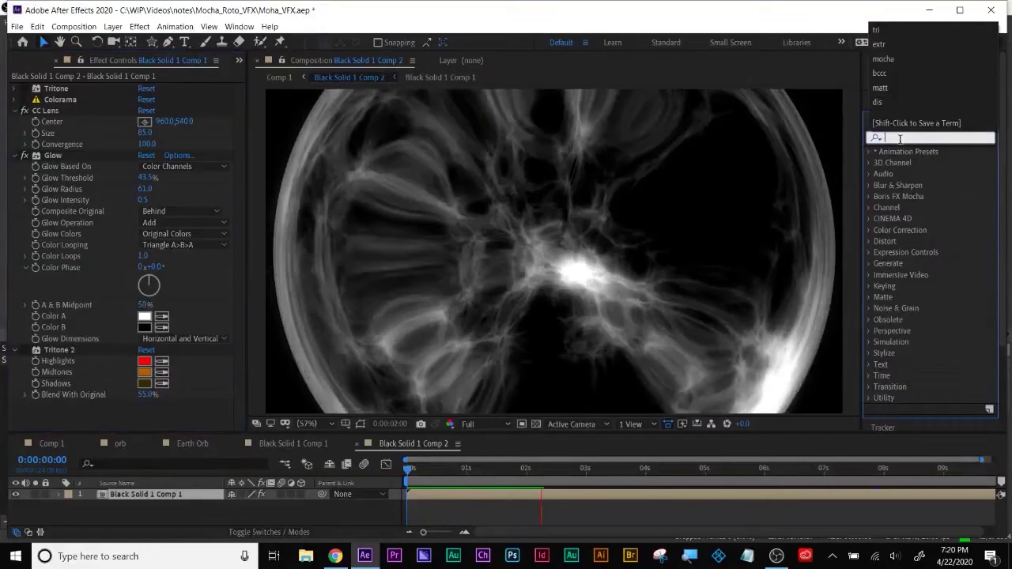
pyautogui.write('colora')
pyautogui.moveTo(917, 165); pyautogui.dragTo(519, 494)
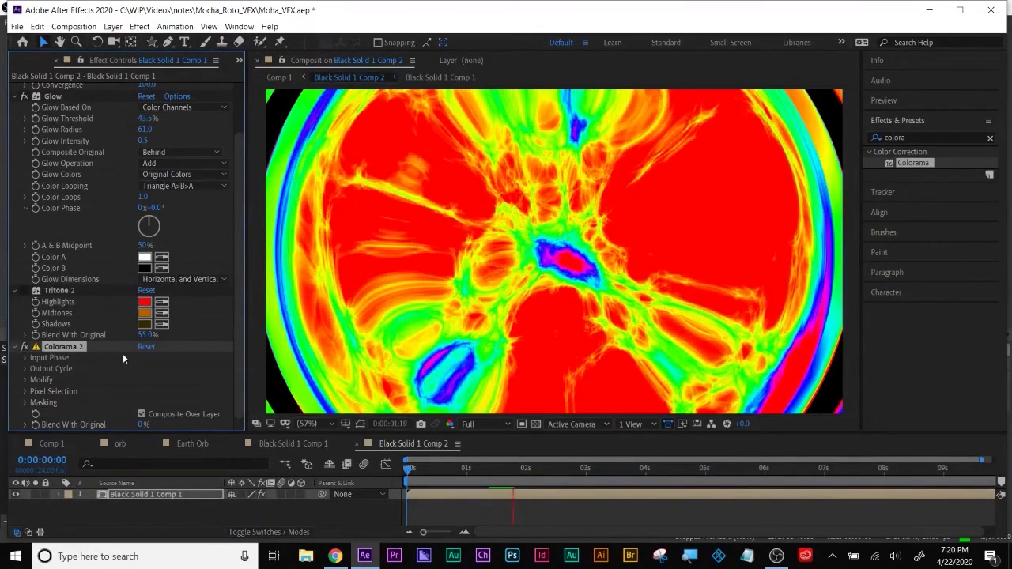
# Try the Copper preset palette for the Colorama 2 output cycle, and settle on Deep Ocean
pyautogui.click(25, 357)
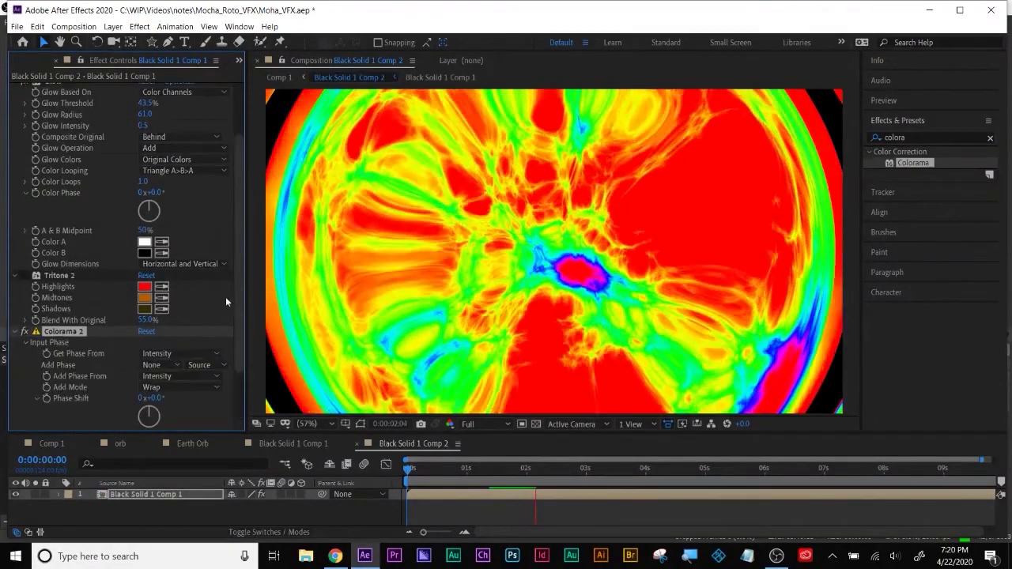
pyautogui.scroll(-5, 119, 316)
pyautogui.click(25, 242)
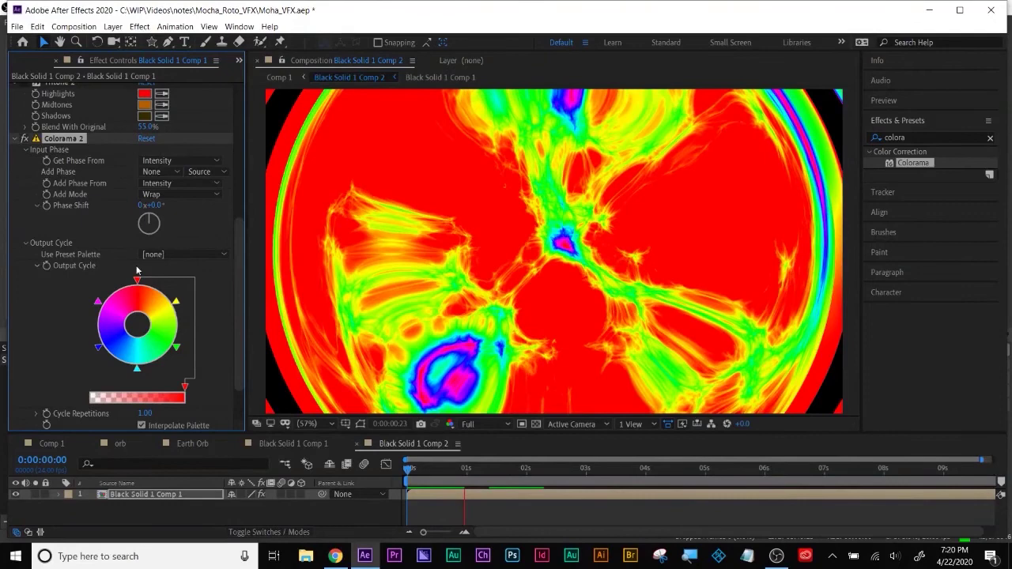
pyautogui.click(176, 257)
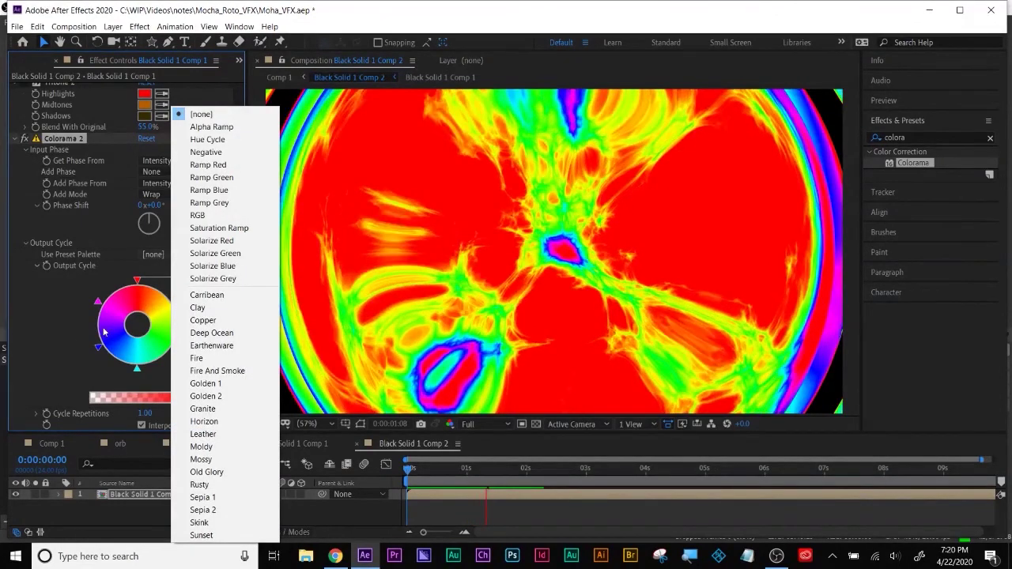
pyautogui.click(207, 320)
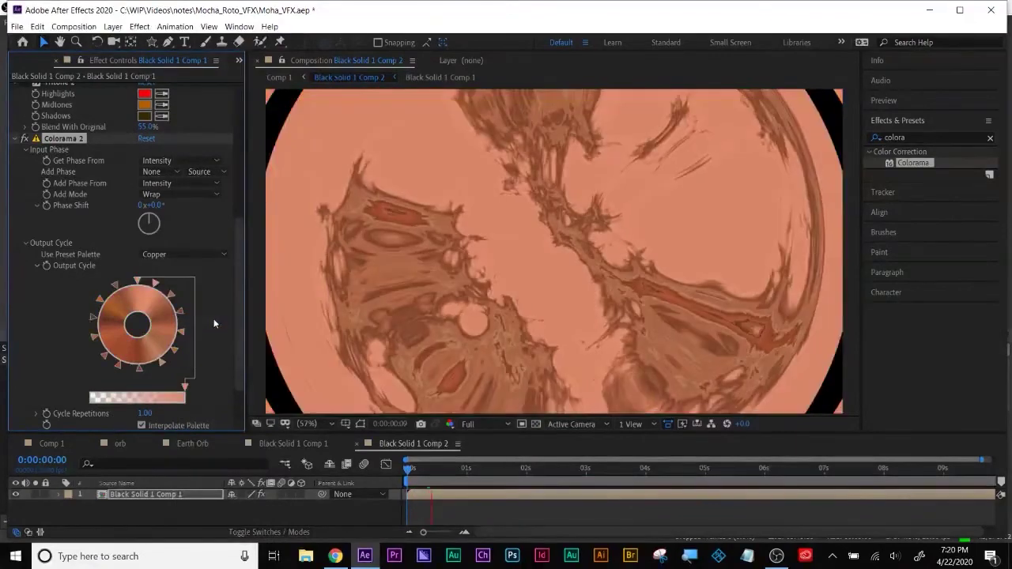
pyautogui.click(178, 258)
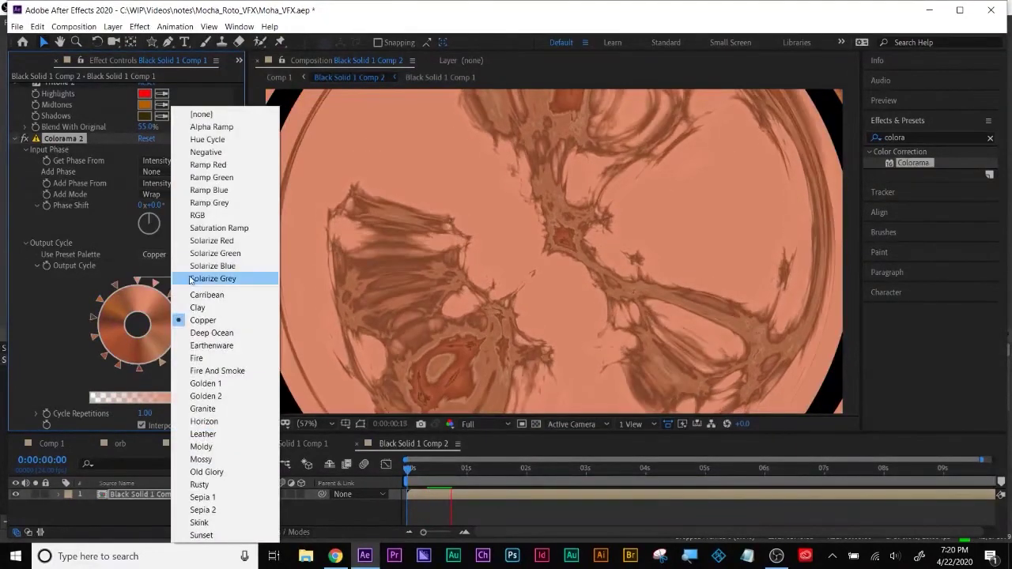
pyautogui.click(189, 242)
pyautogui.click(170, 253)
pyautogui.click(183, 254)
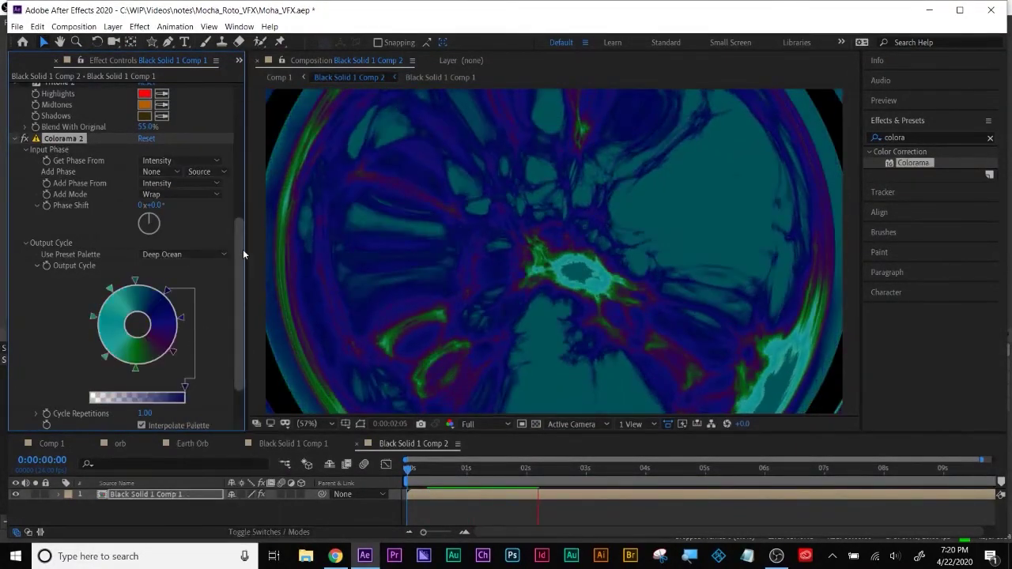
# Expand the Modify and Masking settings of Colorama 2, and set its Blend With Original to 74%
pyautogui.scroll(-2, 192, 351)
pyautogui.click(27, 380)
pyautogui.scroll(-1, 27, 400)
pyautogui.click(26, 418)
pyautogui.scroll(-2, 149, 431)
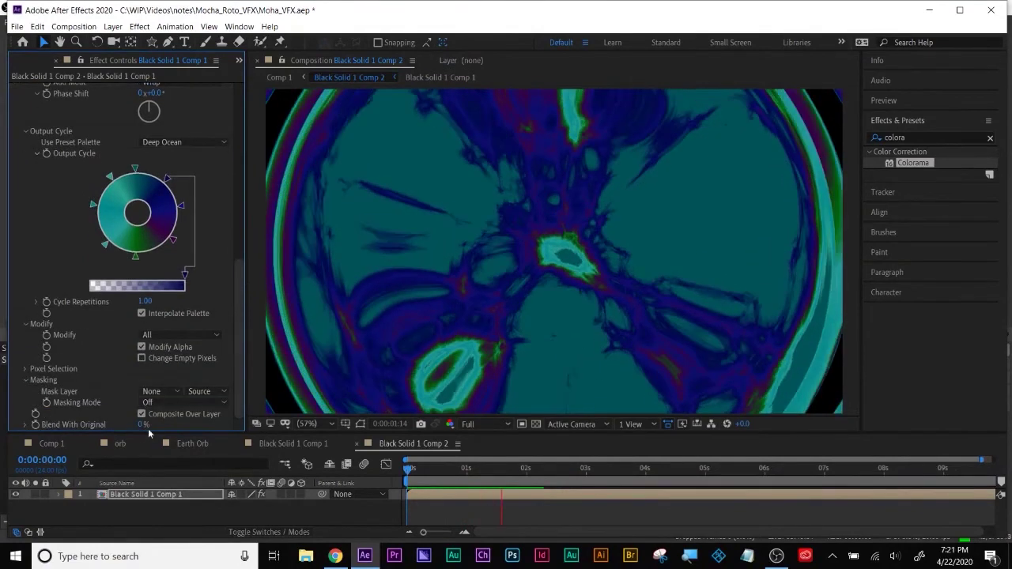
pyautogui.moveTo(147, 428); pyautogui.dragTo(178, 417)
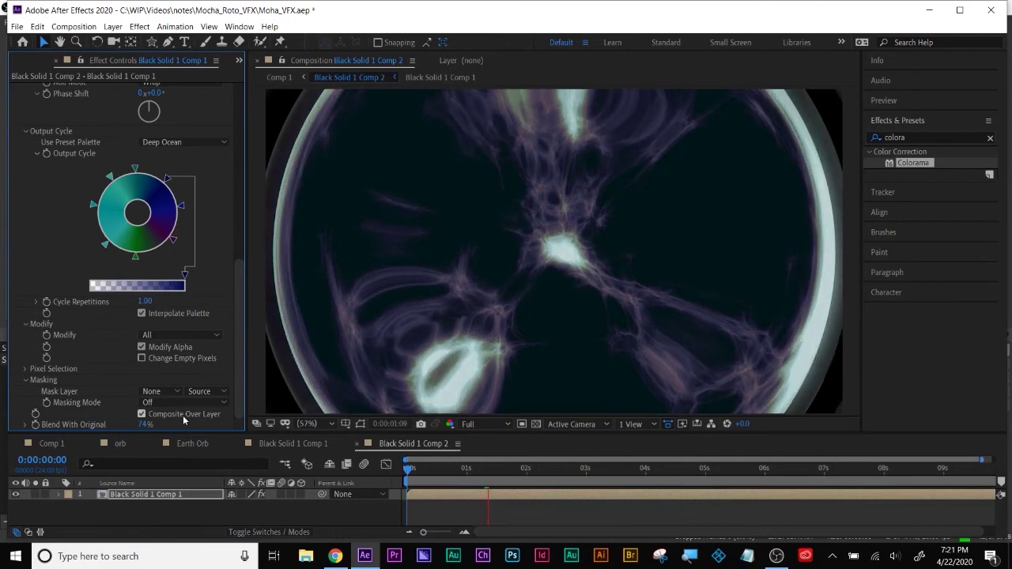
pyautogui.scroll(10, 118, 237)
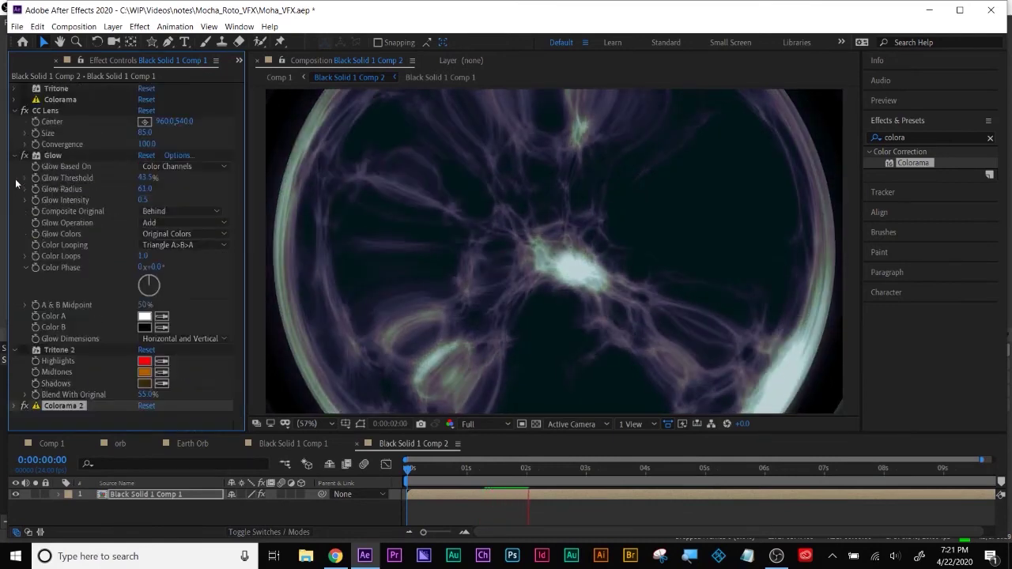
# Turn off Colorama 2, search the effects for "tint" and apply Tint to the Black Solid 1 Comp 1 layer
pyautogui.keyDown('ctrl'); pyautogui.click(14, 121); pyautogui.keyUp('ctrl')
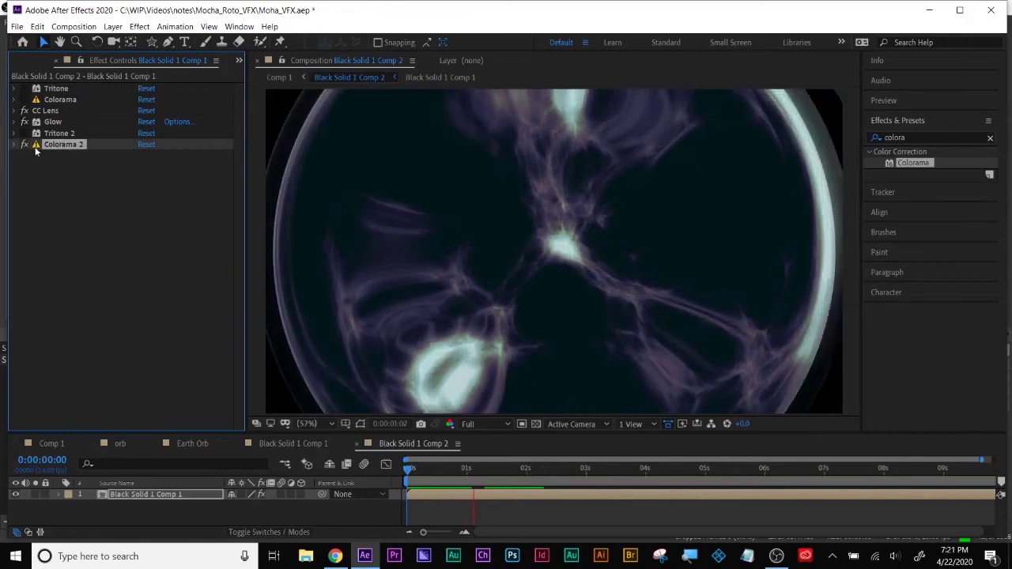
pyautogui.click(24, 144)
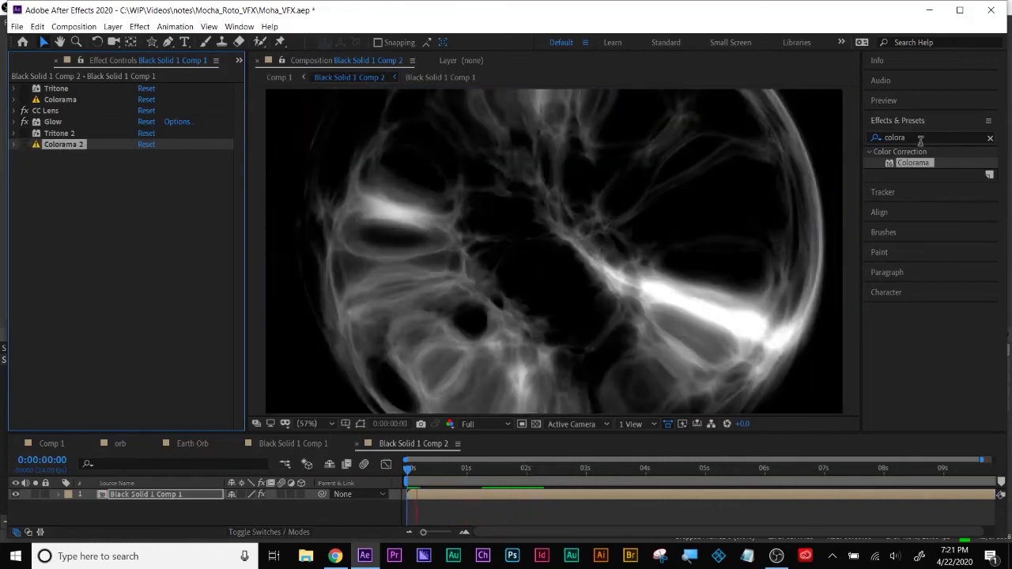
pyautogui.click(920, 139)
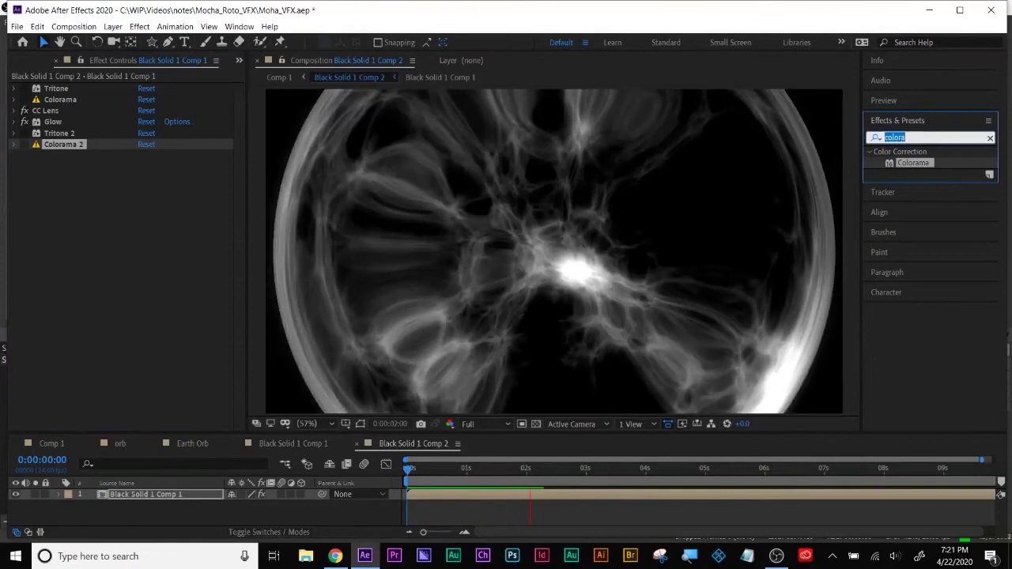
pyautogui.write('tint')
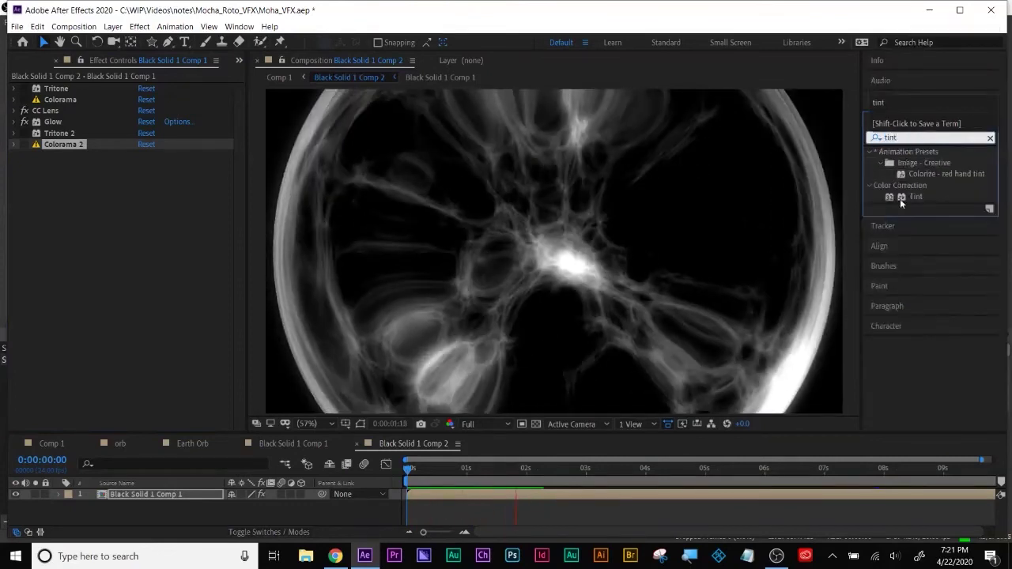
pyautogui.click(901, 197)
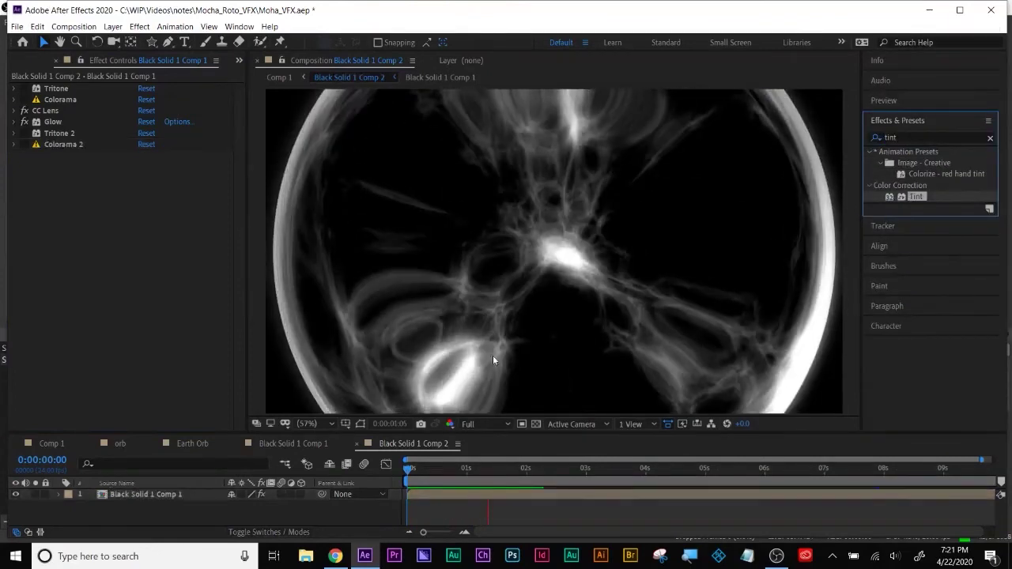
pyautogui.moveTo(492, 359); pyautogui.dragTo(523, 270)
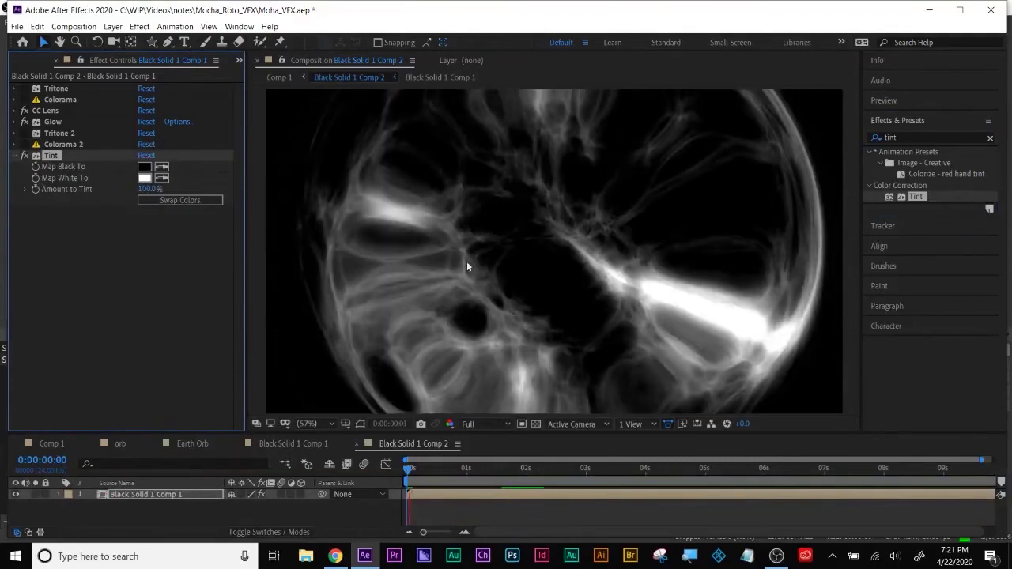
# Set the Tint effect's Map Black To color to dark blue, 0E046C
pyautogui.click(144, 167)
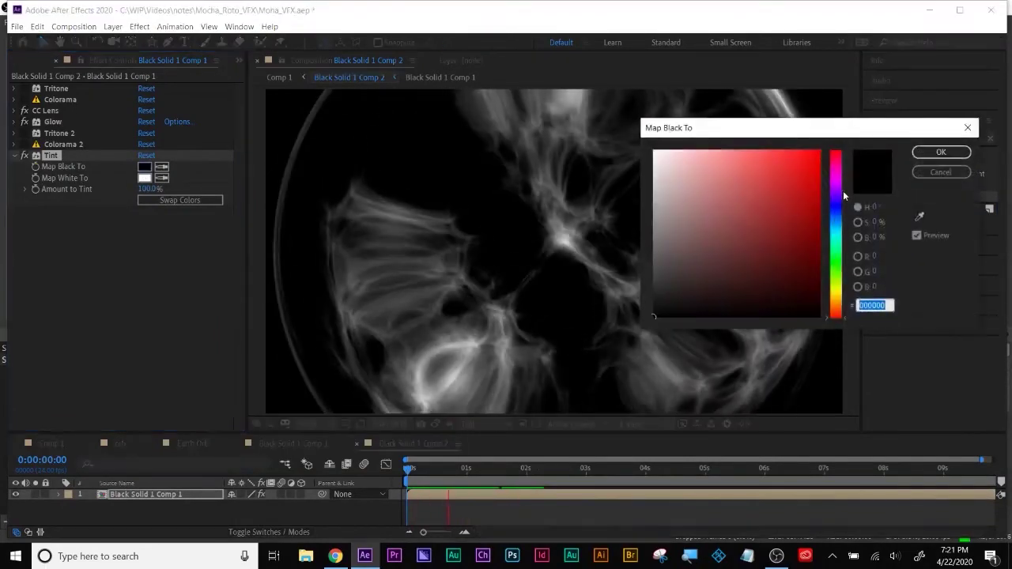
pyautogui.click(838, 207)
pyautogui.moveTo(806, 204); pyautogui.dragTo(816, 190)
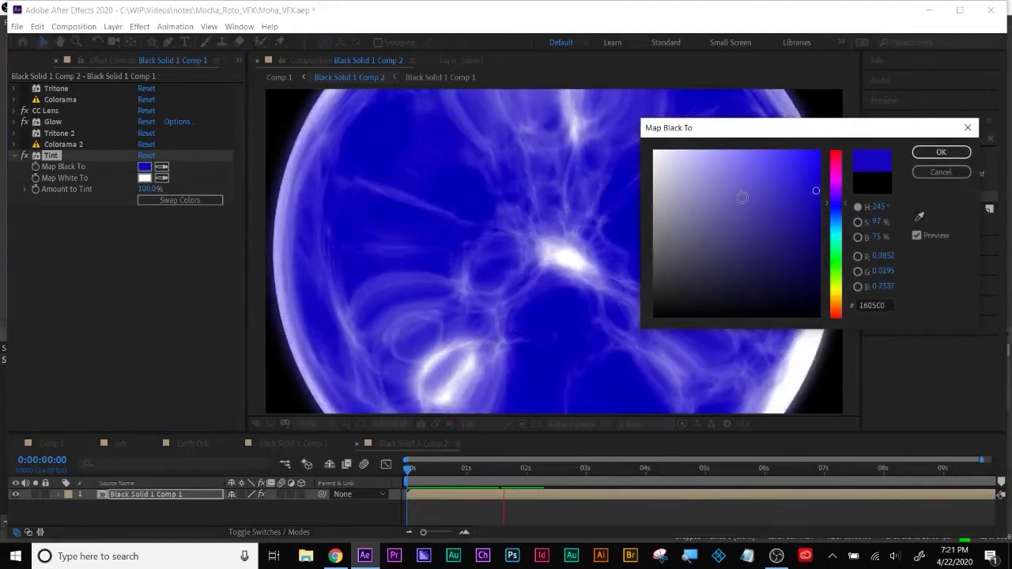
pyautogui.moveTo(811, 195)
pyautogui.mouseDown()
pyautogui.moveTo(811, 169)
pyautogui.moveTo(808, 246)
pyautogui.mouseUp()
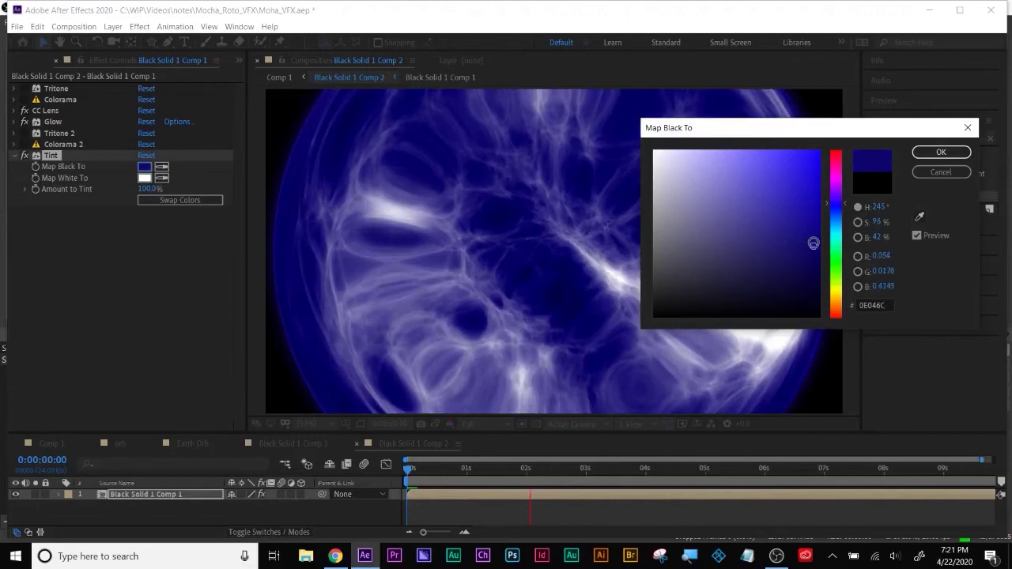
pyautogui.click(941, 152)
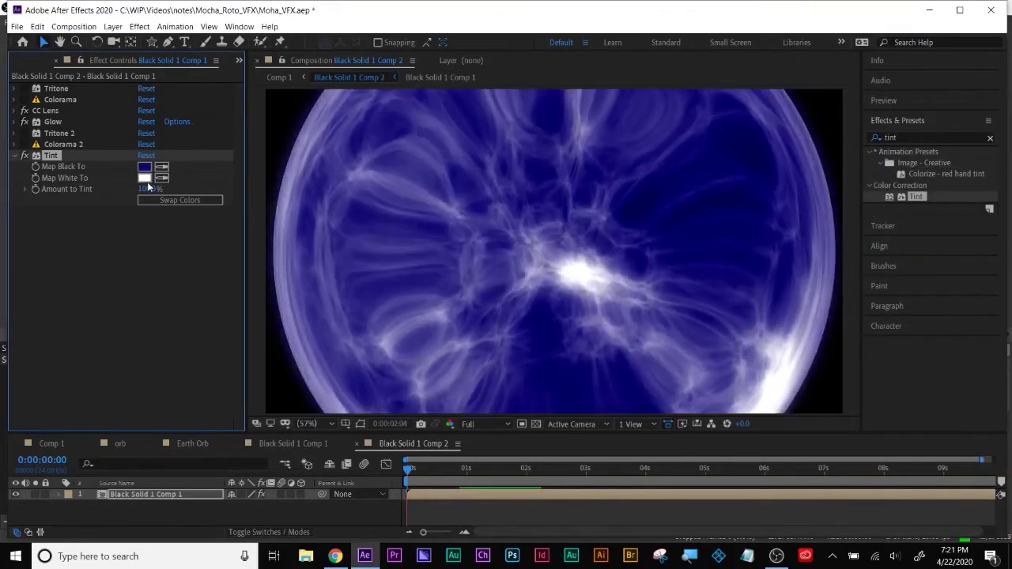
# Set the Tint effect's Map White To color to a fully saturated bright yellow
pyautogui.click(143, 178)
pyautogui.moveTo(842, 299); pyautogui.dragTo(840, 285)
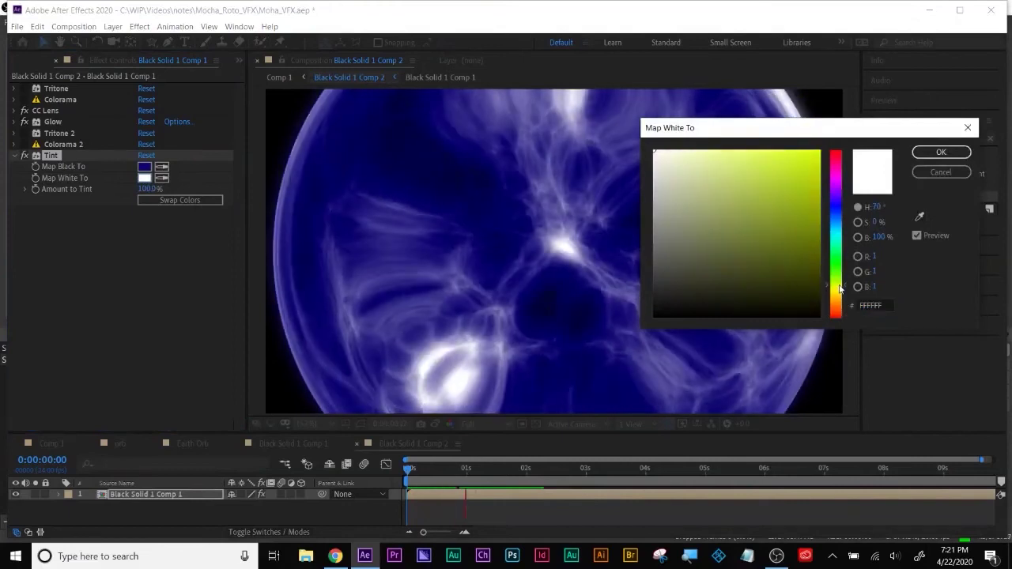
pyautogui.click(759, 146)
pyautogui.moveTo(759, 146)
pyautogui.mouseDown()
pyautogui.moveTo(711, 156)
pyautogui.moveTo(819, 152)
pyautogui.mouseUp()
pyautogui.moveTo(844, 286); pyautogui.dragTo(845, 289)
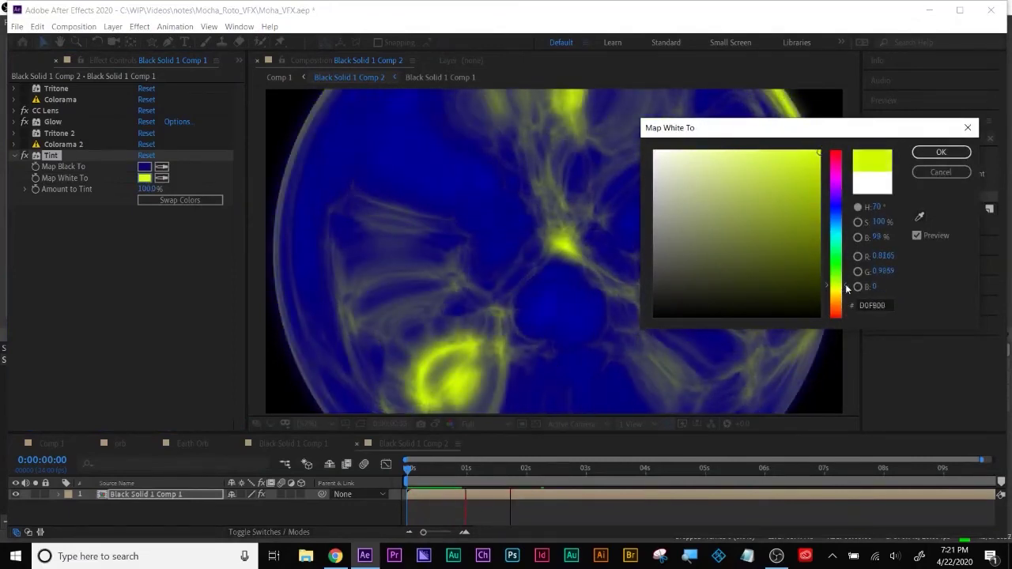
pyautogui.click(940, 152)
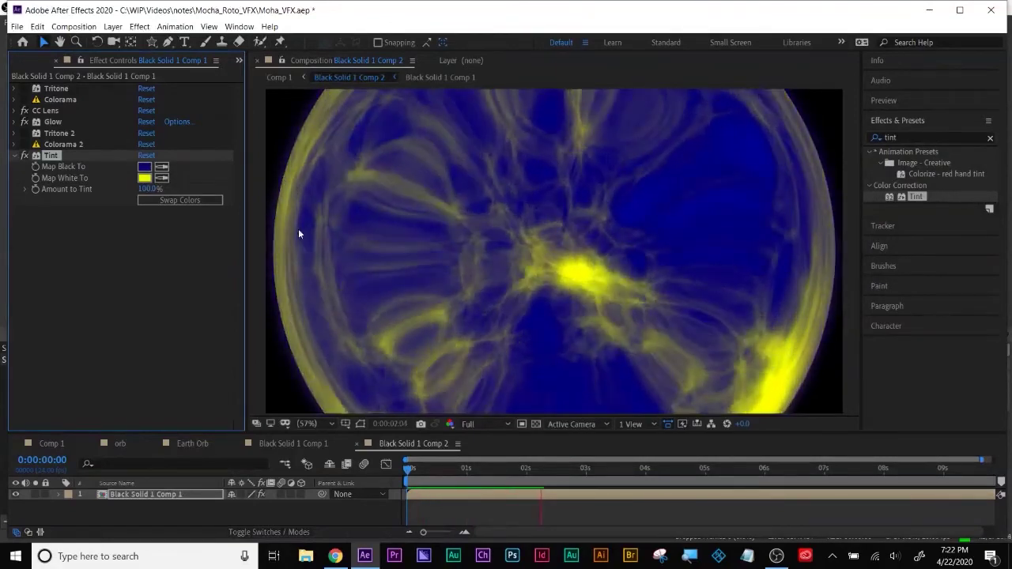
# Set Amount to Tint to 48% and change the Map White To color to cyan
pyautogui.moveTo(147, 192); pyautogui.dragTo(123, 197)
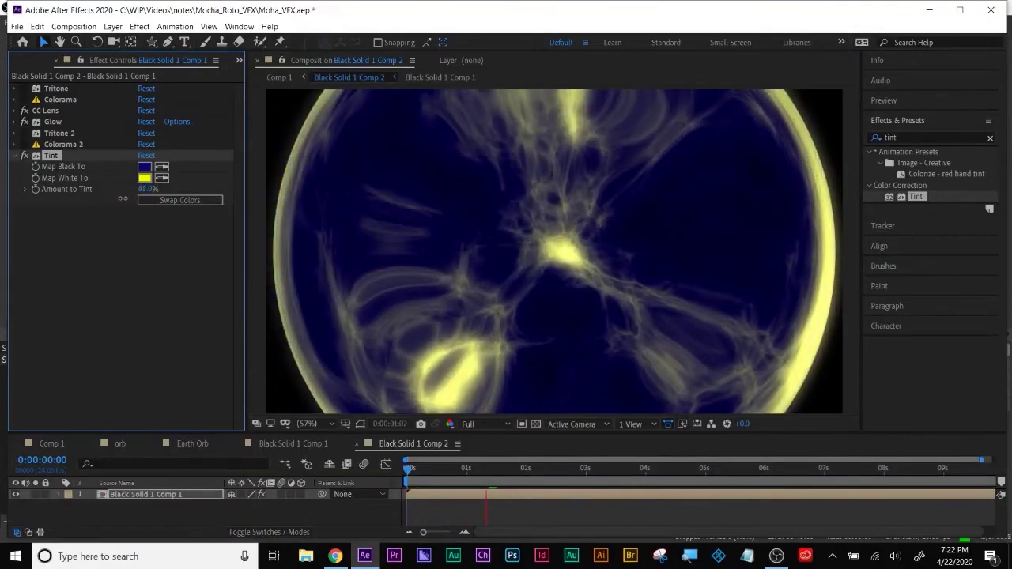
pyautogui.click(131, 300)
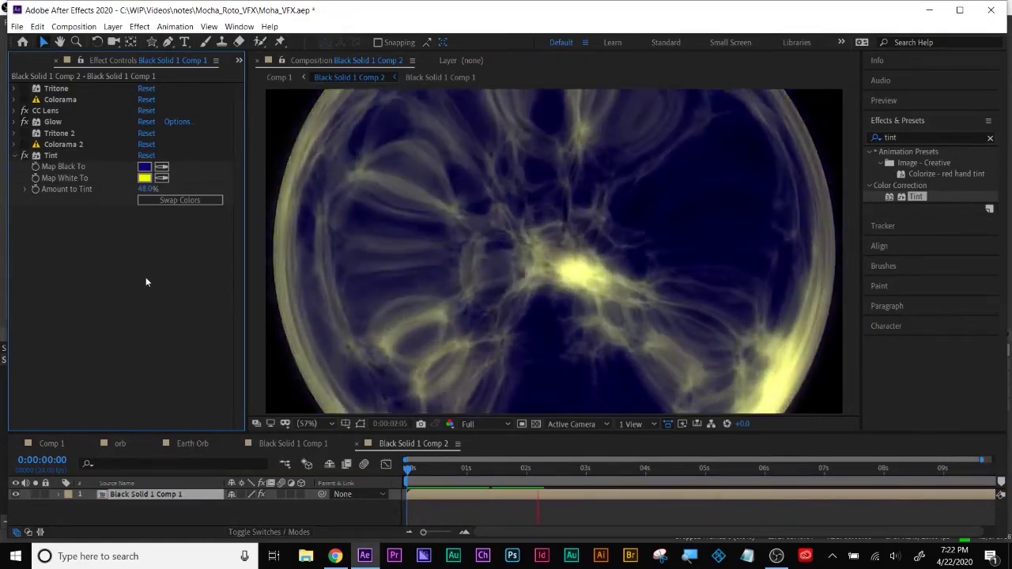
pyautogui.click(144, 178)
pyautogui.moveTo(840, 247); pyautogui.dragTo(840, 237)
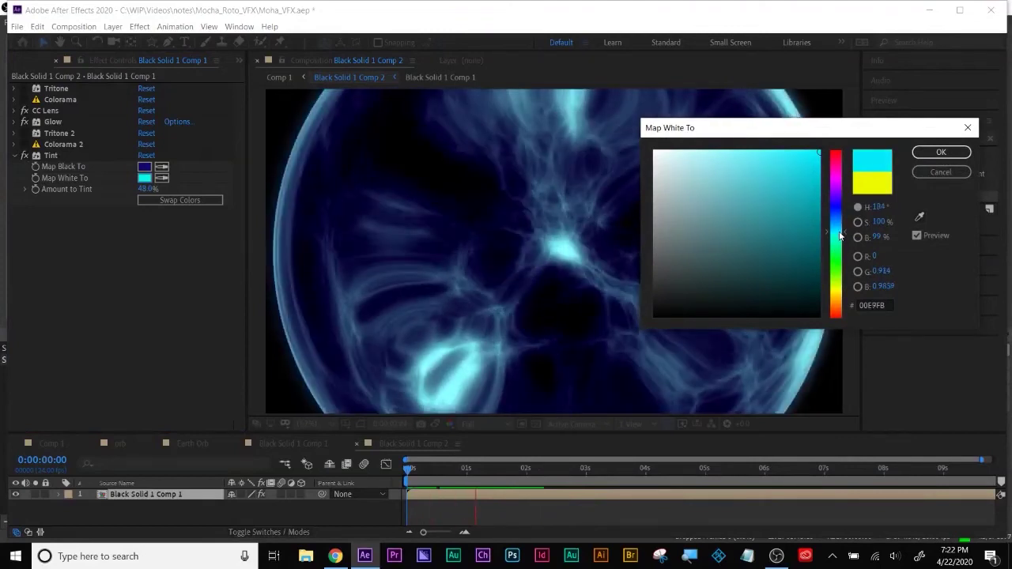
pyautogui.click(940, 151)
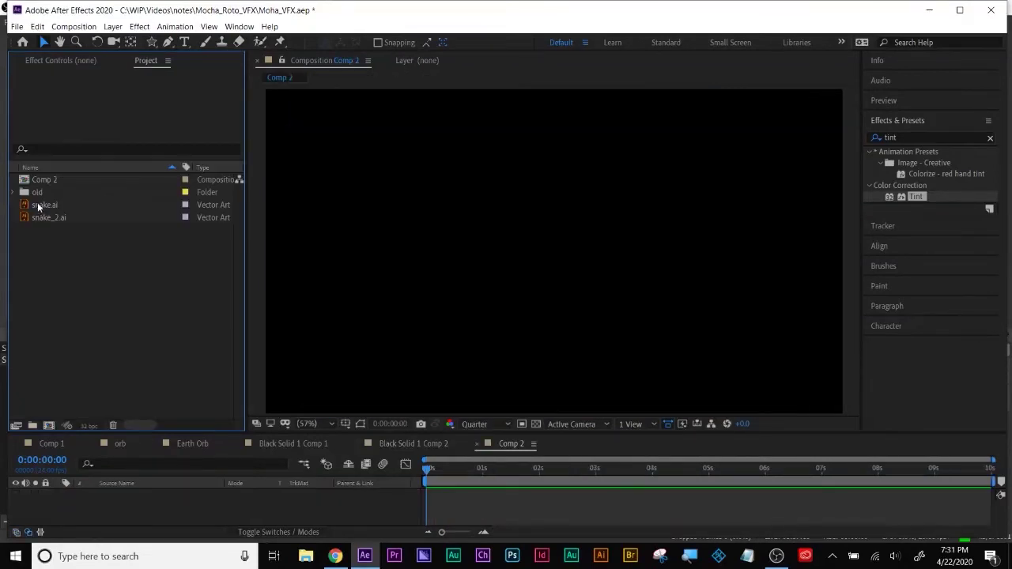
# Add snake.ai to Comp 2 with snake_2.ai beneath it, and toggle the layers' visibility to compare them
pyautogui.moveTo(39, 205); pyautogui.dragTo(125, 500)
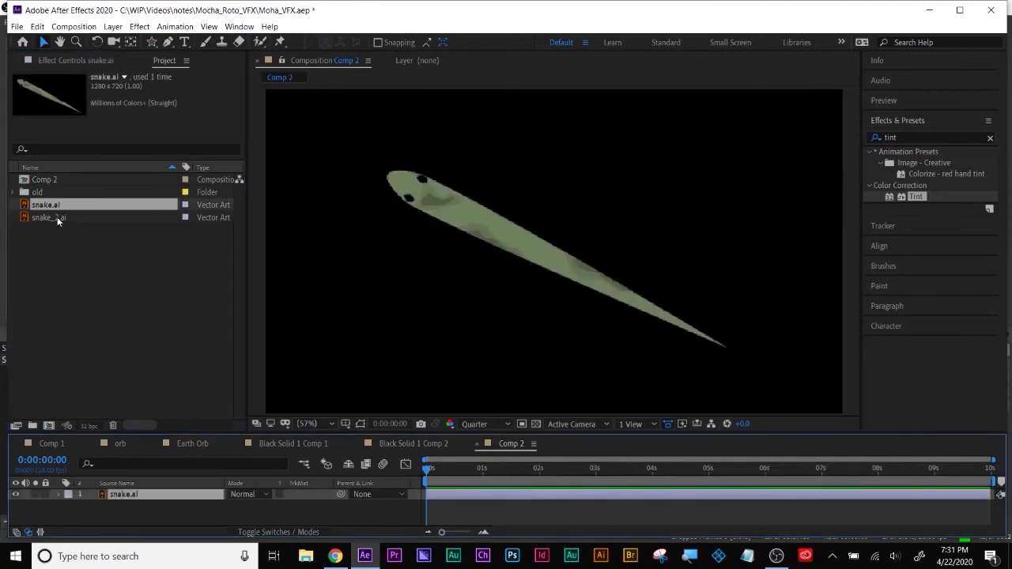
pyautogui.click(57, 217)
pyautogui.click(124, 522)
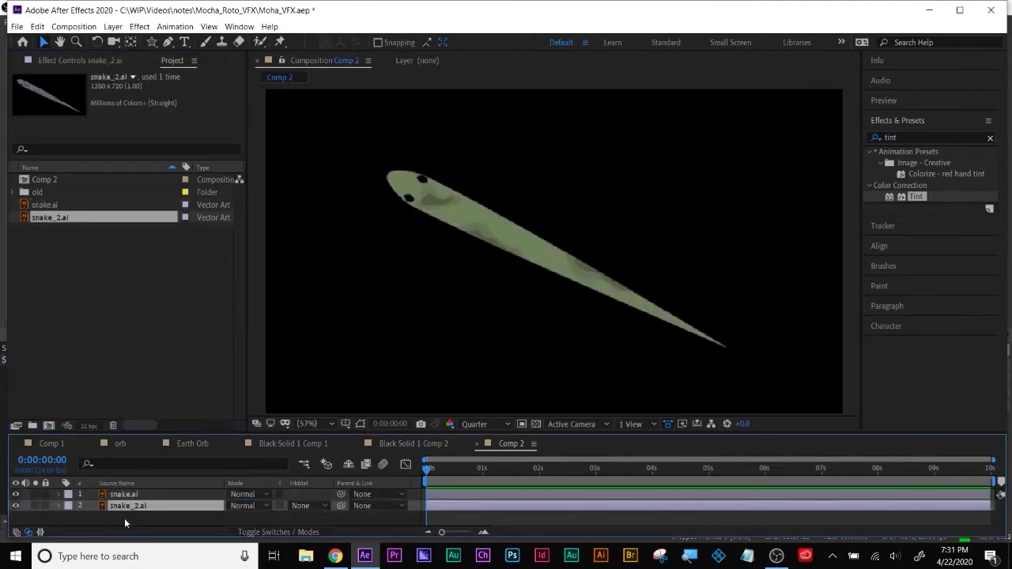
pyautogui.click(15, 494)
pyautogui.click(15, 494)
pyautogui.click(11, 510)
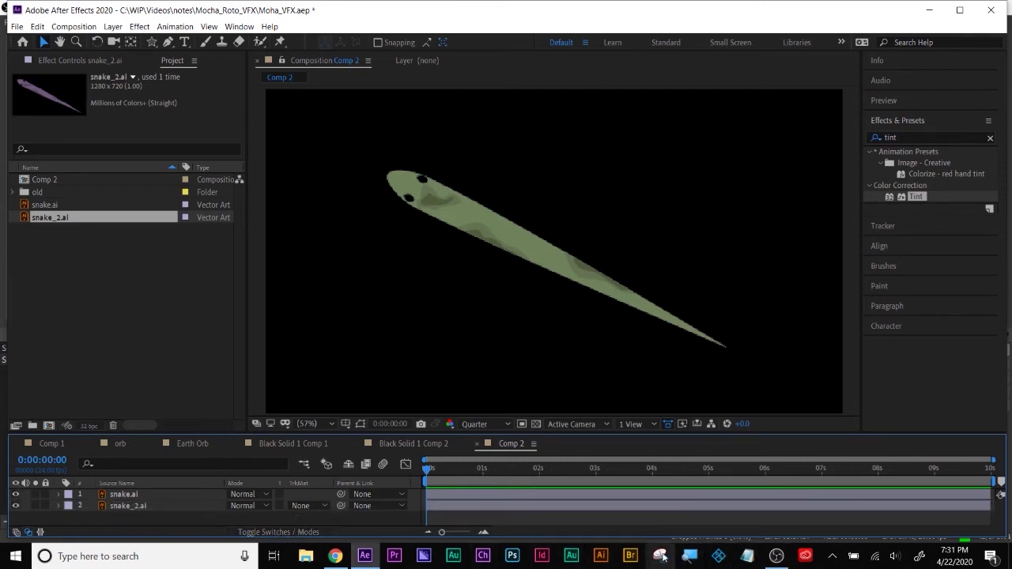
# Magnify the timeline to 200% with Magnifier, toggle between the Modes and Switches columns, leave Switches shown, and return to 100%
pyautogui.click(689, 556)
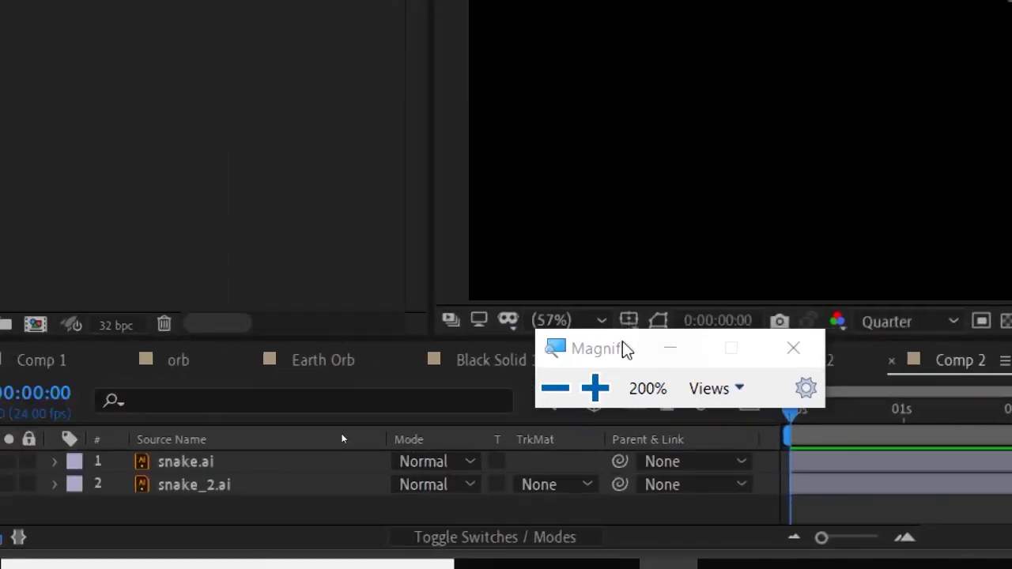
pyautogui.moveTo(625, 349); pyautogui.dragTo(153, 235)
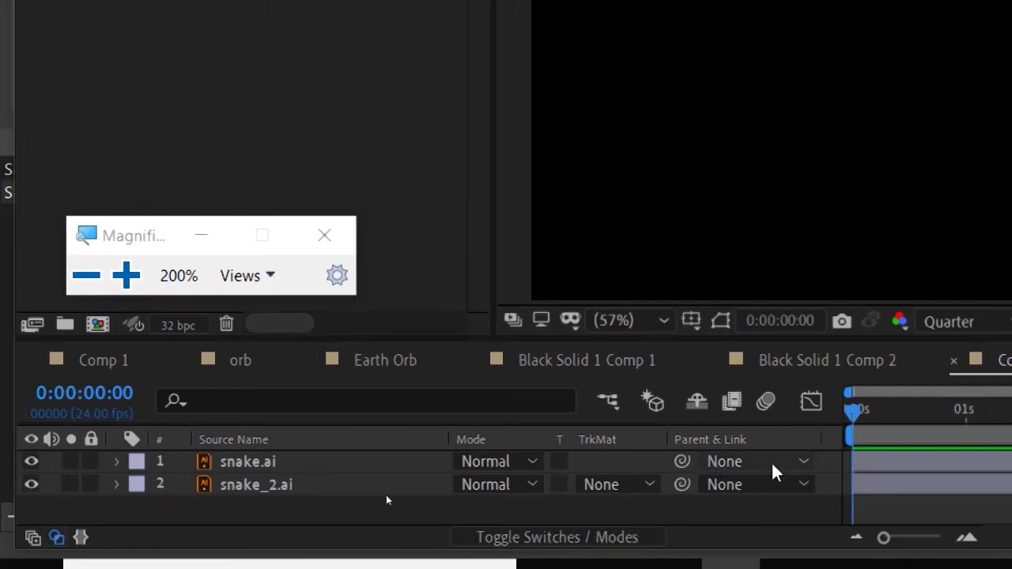
pyautogui.click(579, 541)
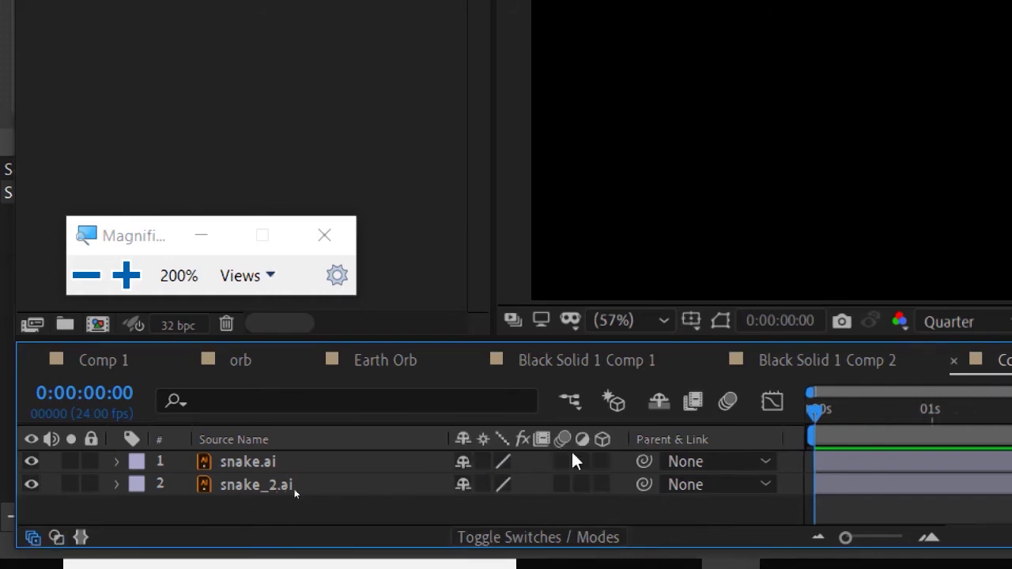
pyautogui.click(524, 537)
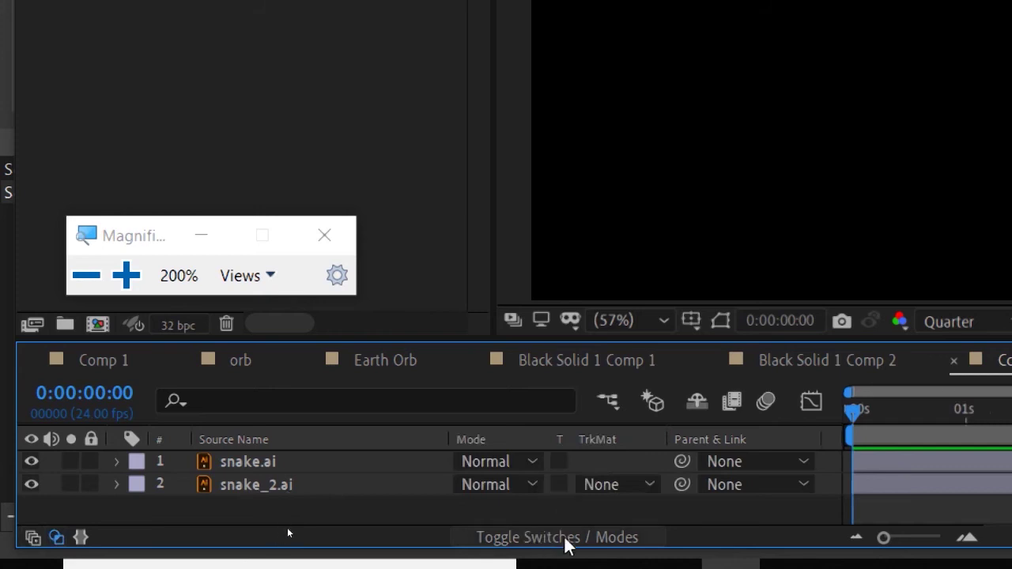
pyautogui.click(549, 542)
pyautogui.click(549, 542)
pyautogui.click(548, 542)
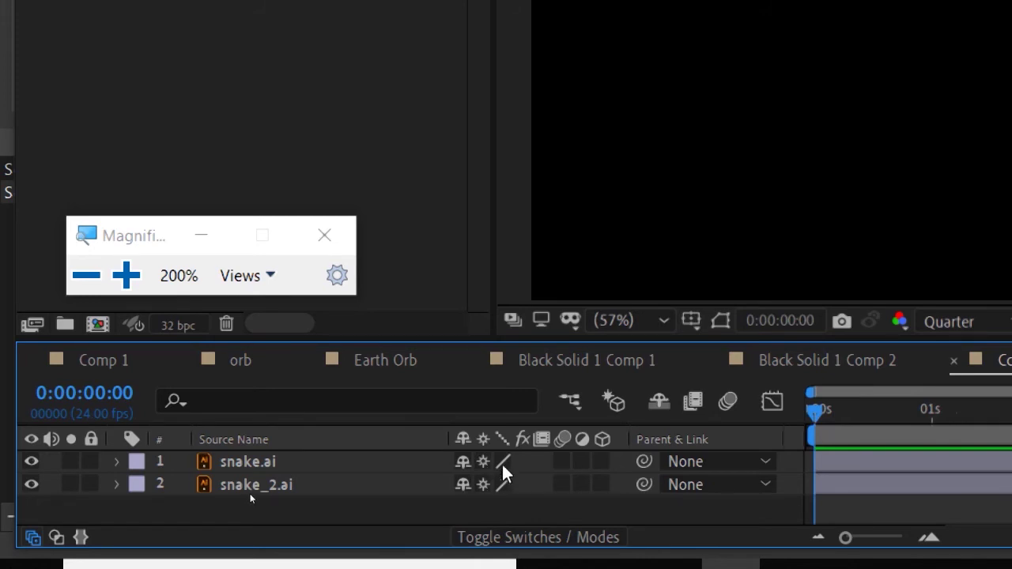
pyautogui.click(94, 273)
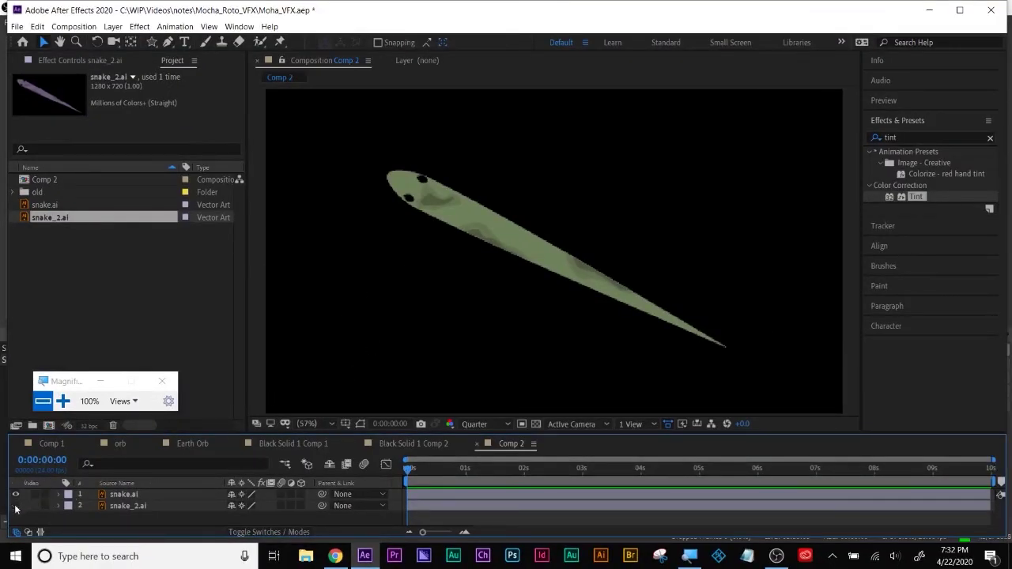
# Search the effects for "wa" and apply Wave Warp to the snake.ai layer
pyautogui.click(112, 495)
pyautogui.click(503, 234)
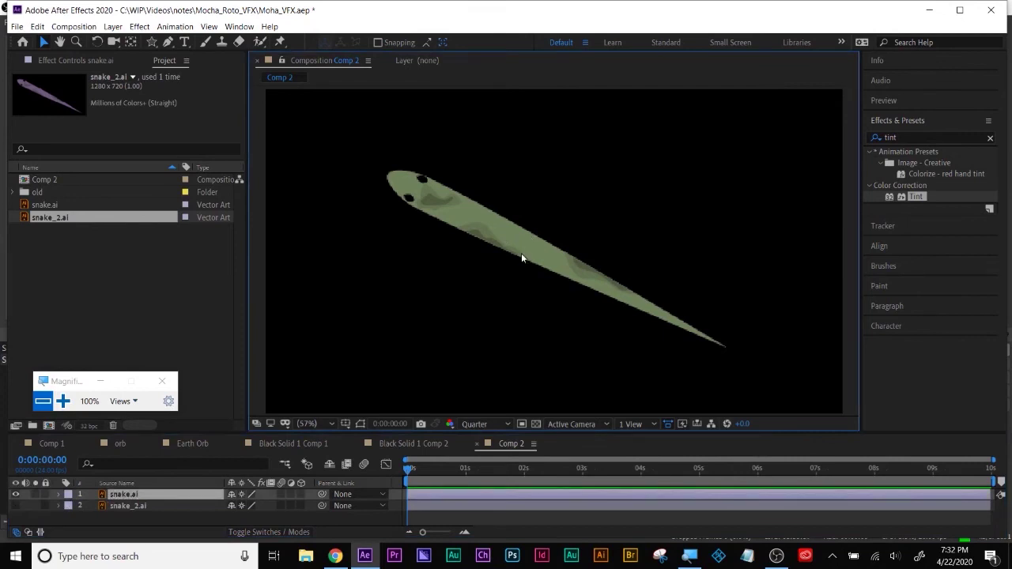
pyautogui.click(915, 140)
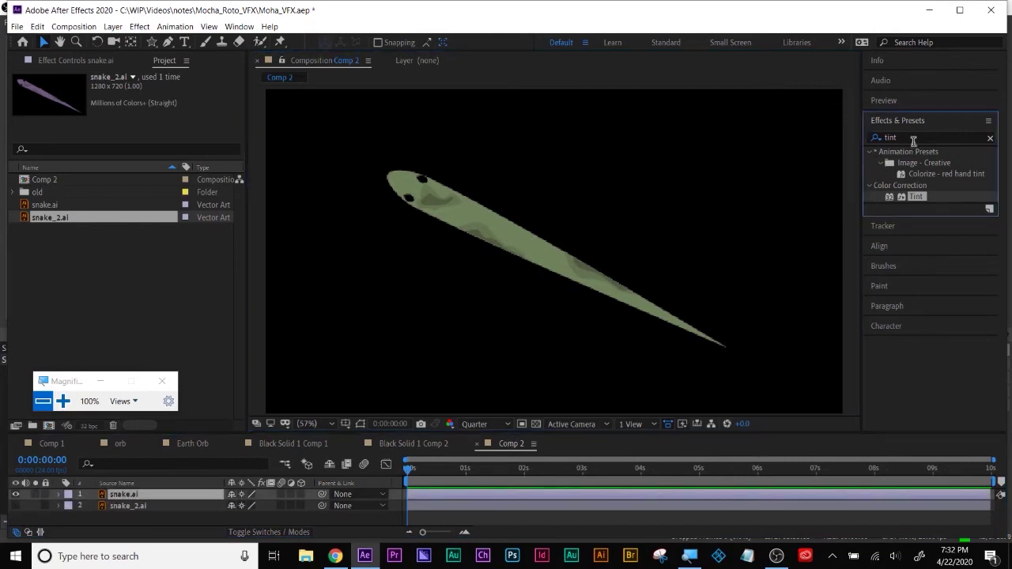
pyautogui.write('wa')
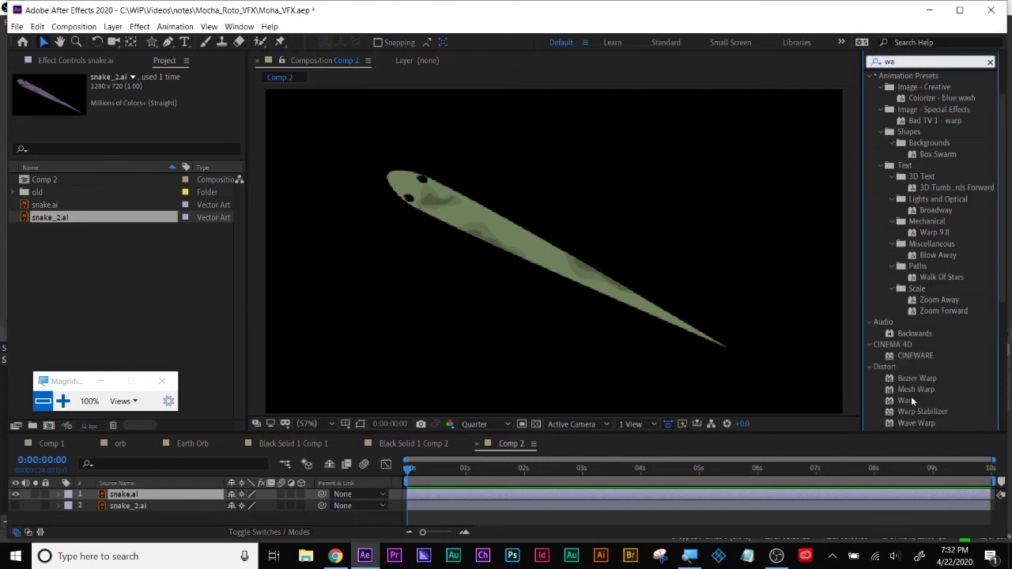
pyautogui.moveTo(916, 424)
pyautogui.mouseDown()
pyautogui.moveTo(605, 478)
pyautogui.moveTo(552, 498)
pyautogui.mouseUp()
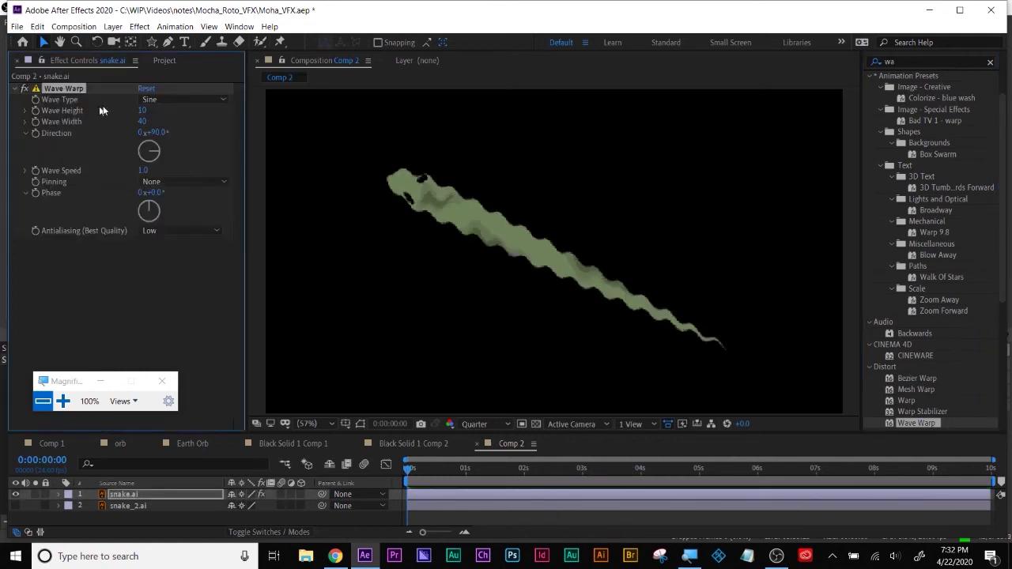
# Set the Wave Warp's Wave Height to 13 and Wave Width to 111, and preview the animation from the start
pyautogui.moveTo(144, 109); pyautogui.dragTo(148, 108)
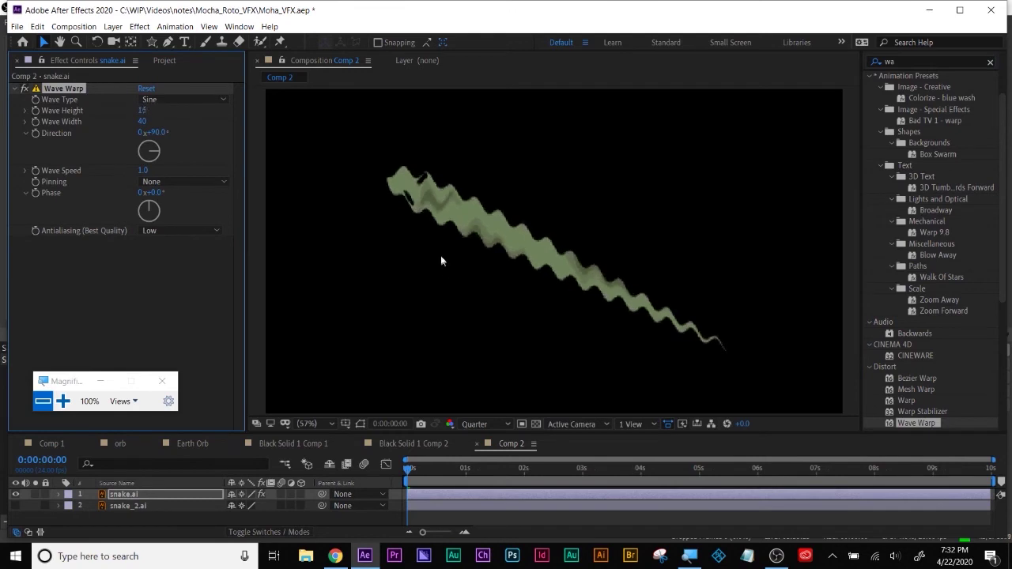
pyautogui.moveTo(430, 473); pyautogui.dragTo(451, 503)
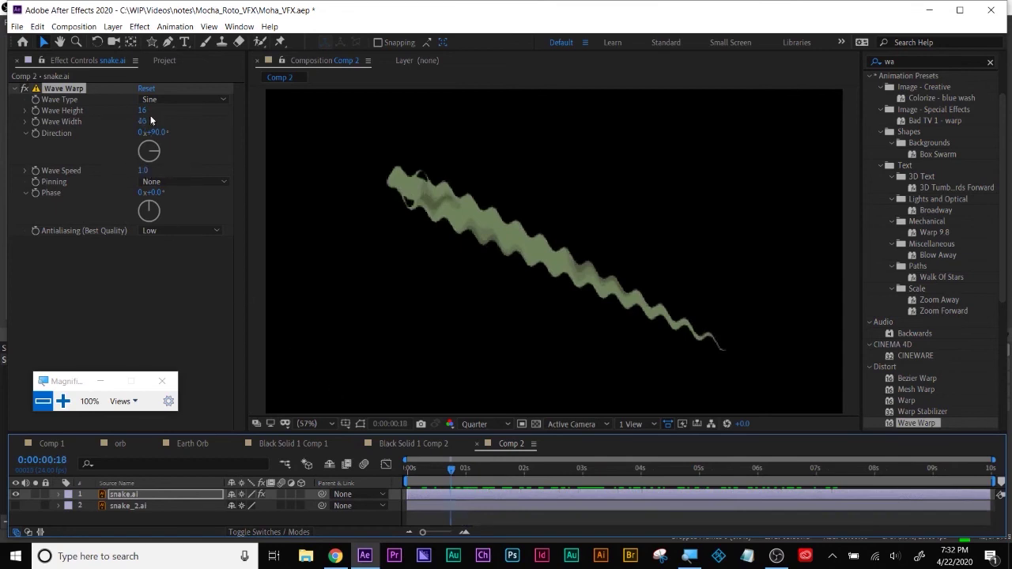
pyautogui.moveTo(141, 111); pyautogui.dragTo(164, 116)
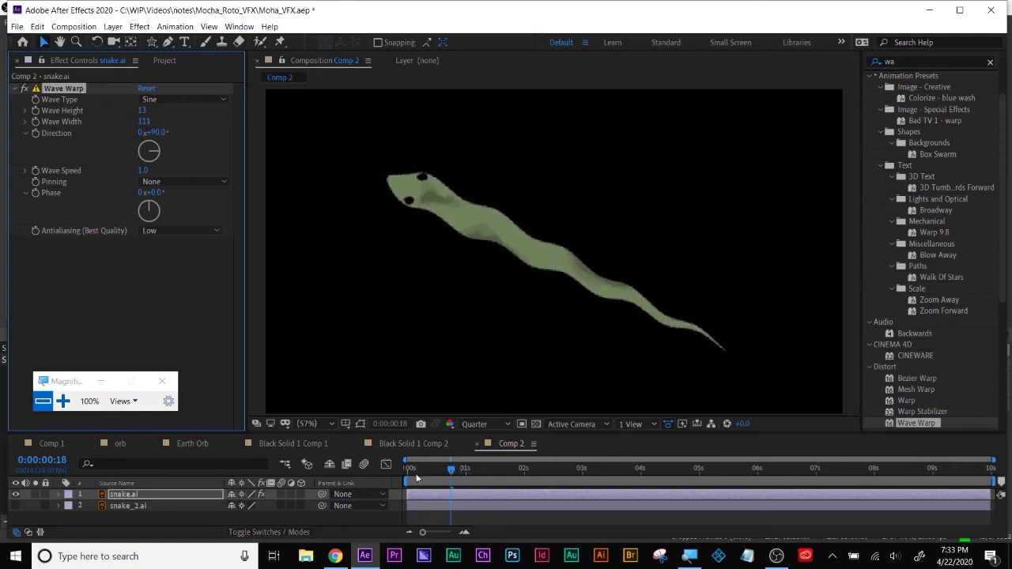
pyautogui.press('Home')
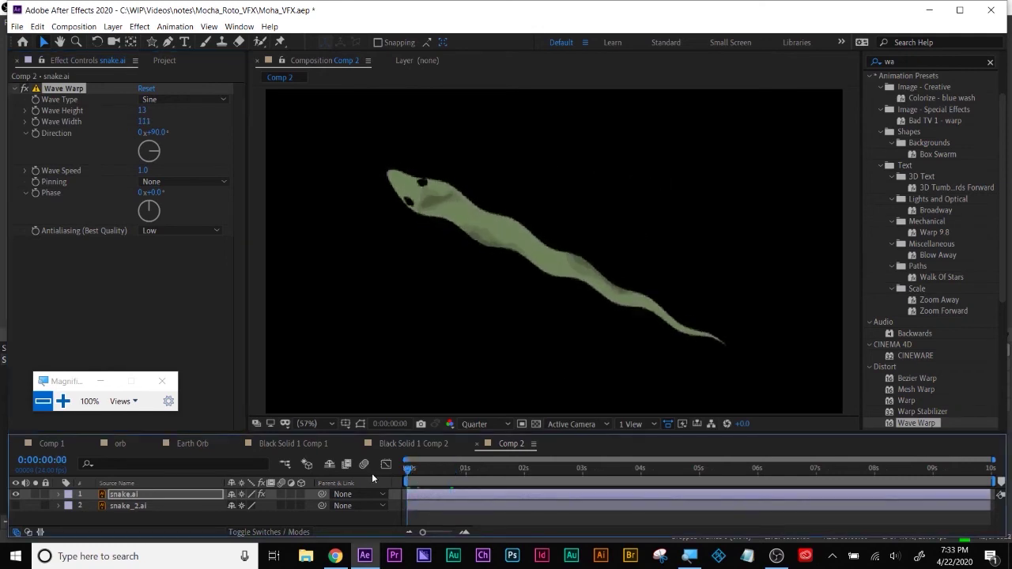
pyautogui.press('space')
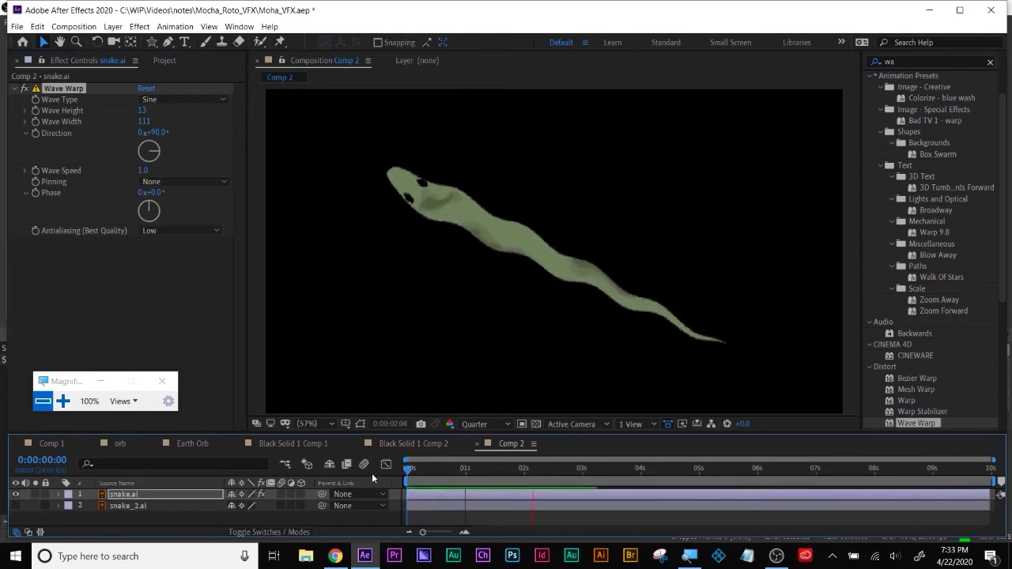
# Set the Wave Warp's Wave Speed to 0.2, Pinning to All Edges and Antialiasing to High, and preview the snake's motion
pyautogui.press('space')
pyautogui.click(140, 172)
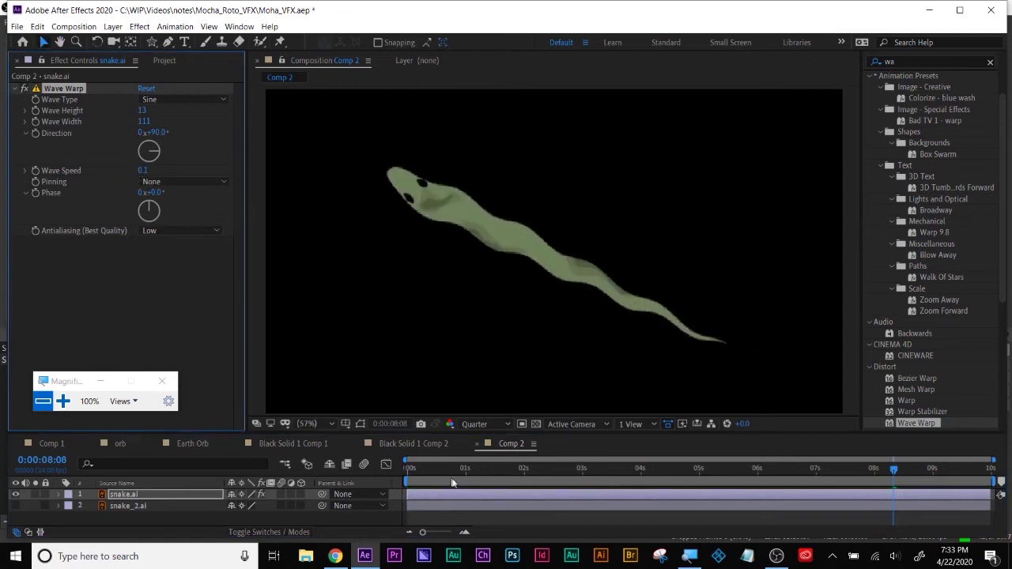
pyautogui.click(408, 472)
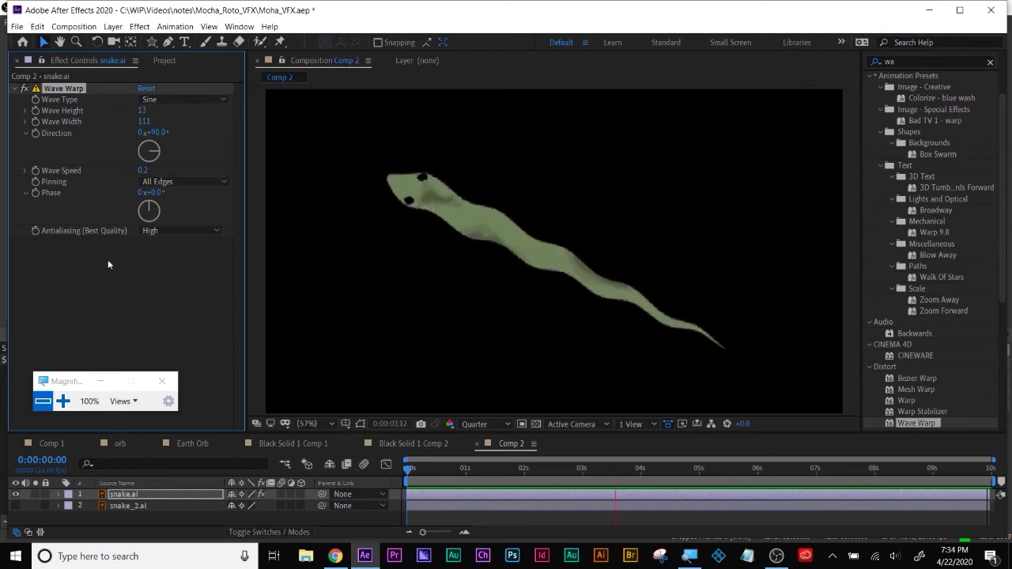
pyautogui.click(164, 60)
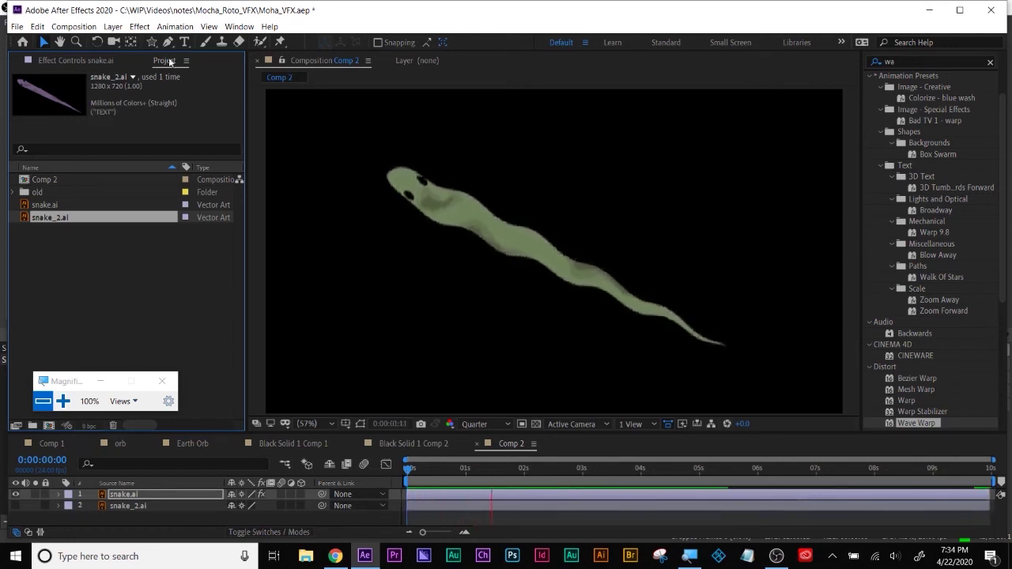
pyautogui.click(75, 60)
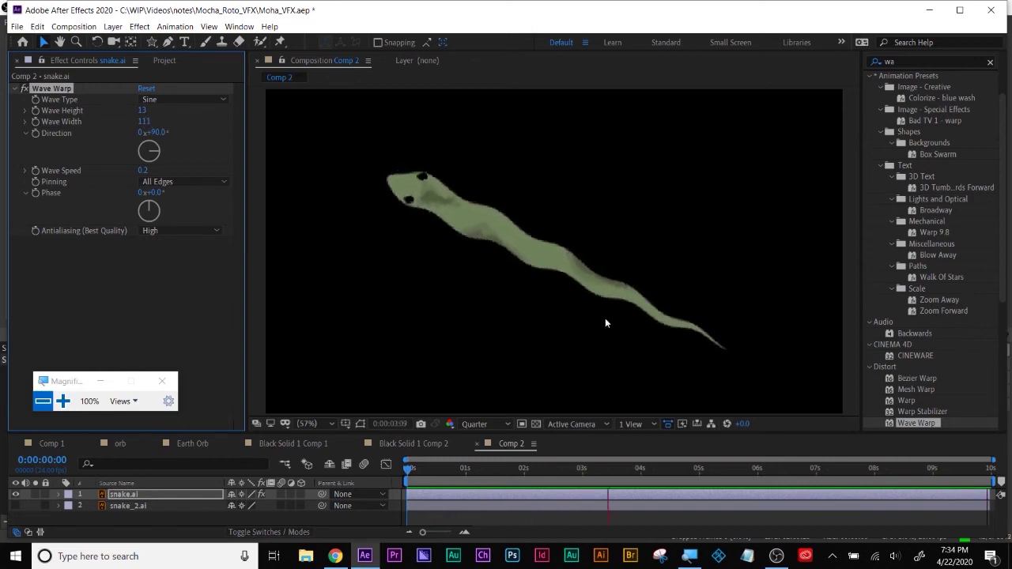
# Set the Wave Warp's Wave Width to 126 and Wave Height to 7 while the preview plays
pyautogui.moveTo(147, 129); pyautogui.dragTo(233, 112)
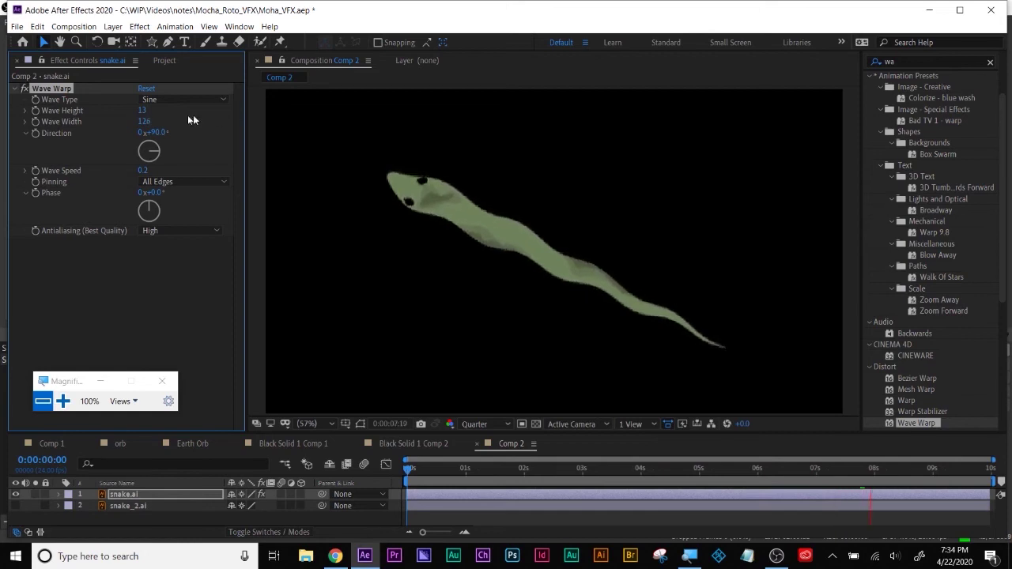
pyautogui.moveTo(146, 110)
pyautogui.mouseDown()
pyautogui.moveTo(135, 113)
pyautogui.moveTo(148, 112)
pyautogui.mouseUp()
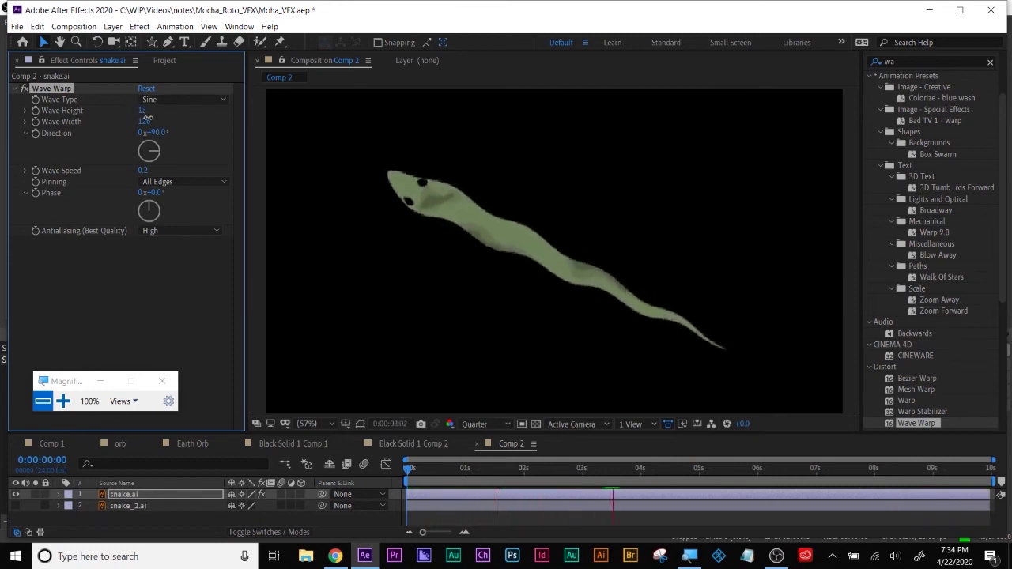
# Try the Square, Triangle, Sawtooth and Circle wave types on the snake in turn
pyautogui.click(184, 99)
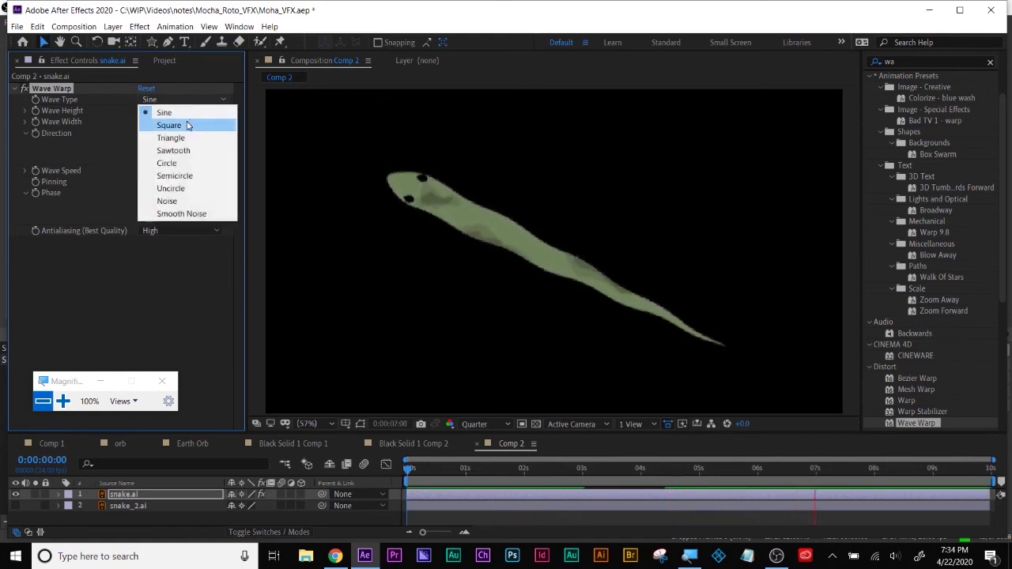
pyautogui.click(188, 125)
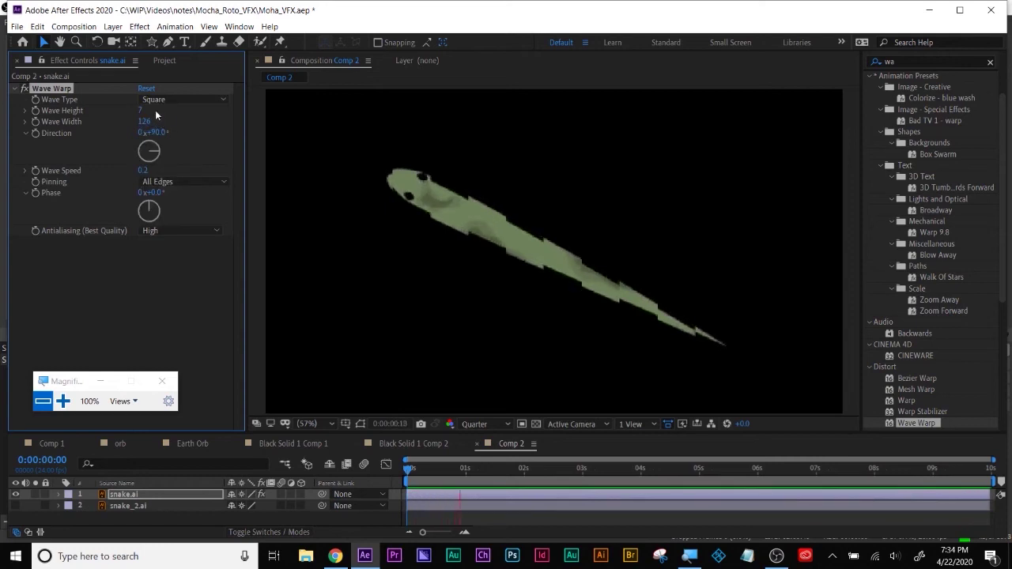
pyautogui.click(183, 100)
pyautogui.click(189, 140)
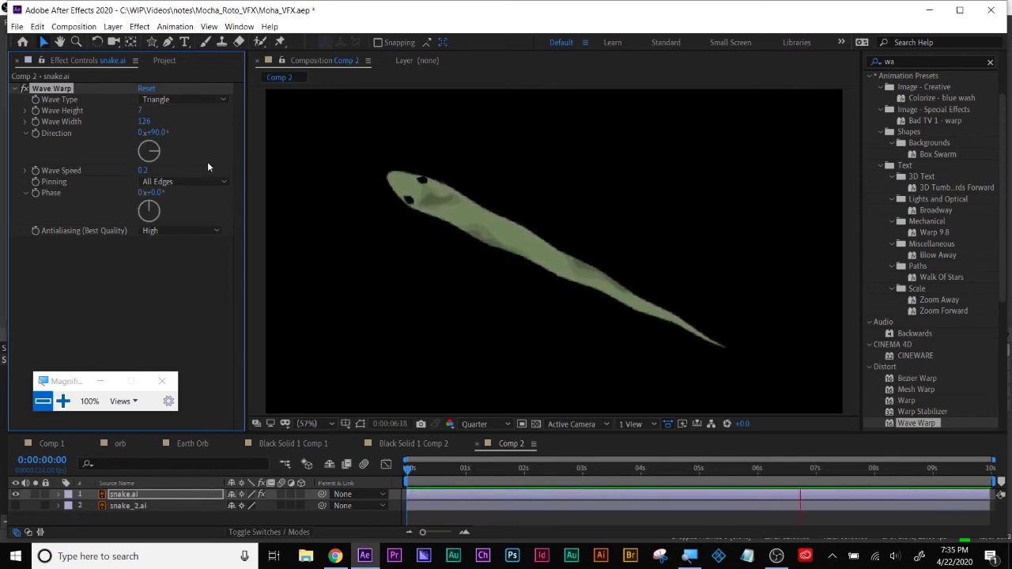
pyautogui.click(193, 99)
pyautogui.click(191, 154)
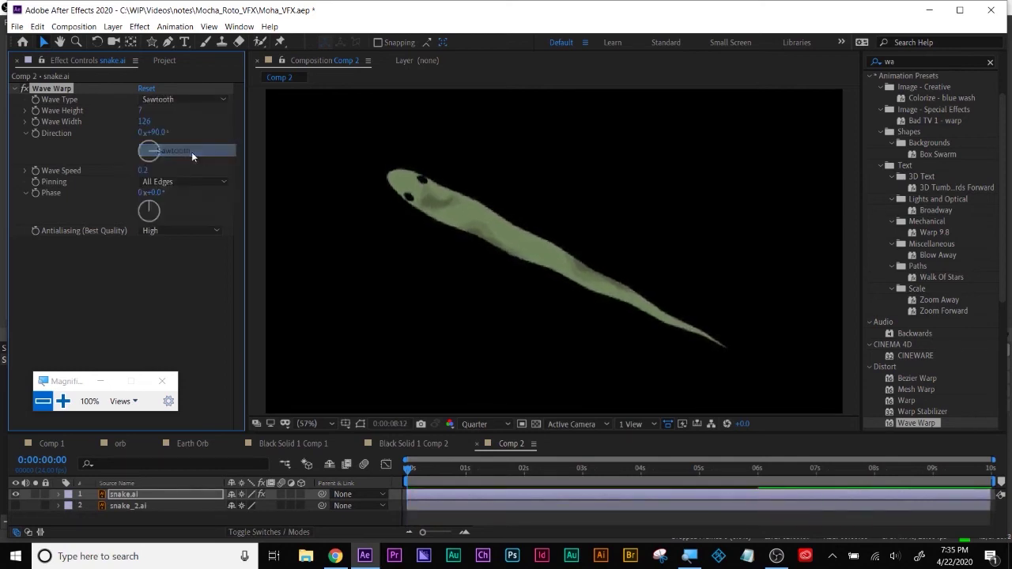
pyautogui.click(190, 100)
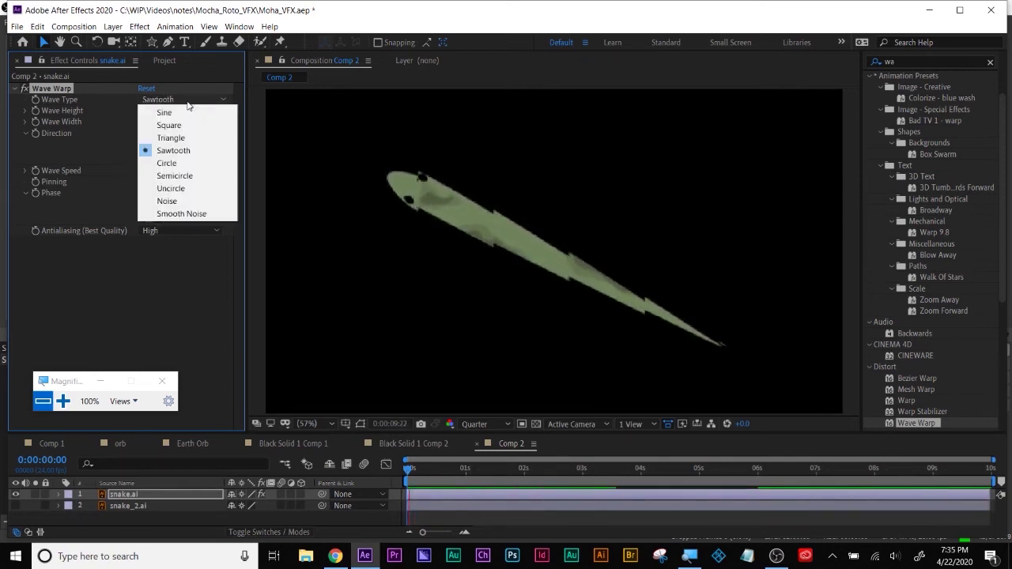
pyautogui.click(190, 162)
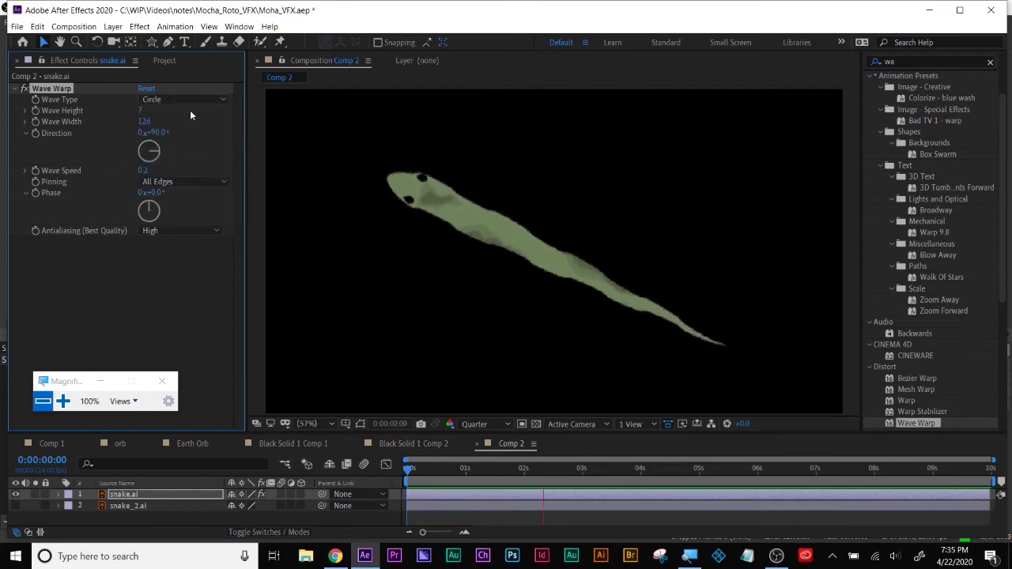
# Try the Semicircle, Uncircle, Noise and Smooth Noise wave types in turn, and return the Wave Type to Sine
pyautogui.click(185, 99)
pyautogui.click(189, 172)
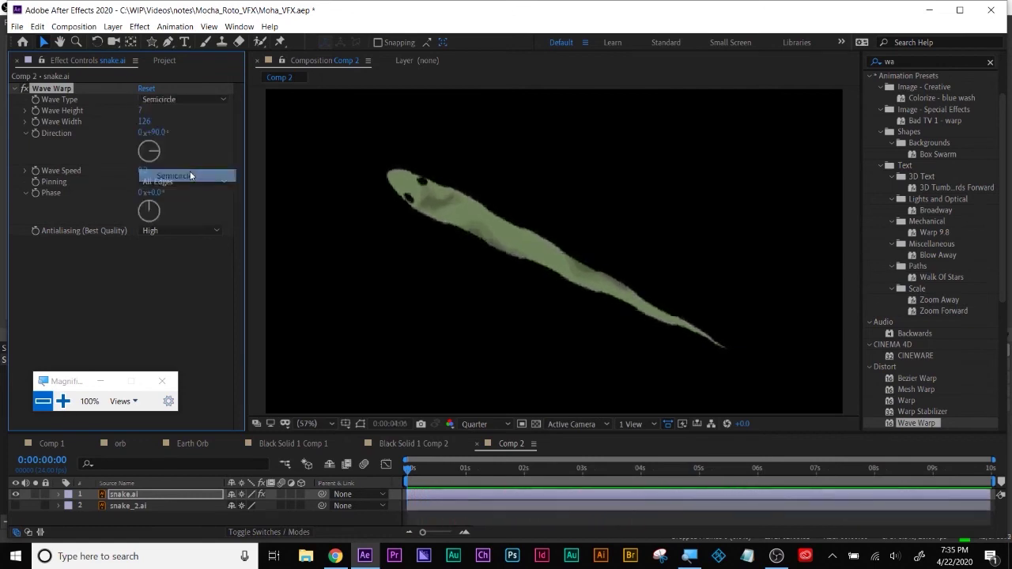
pyautogui.click(185, 99)
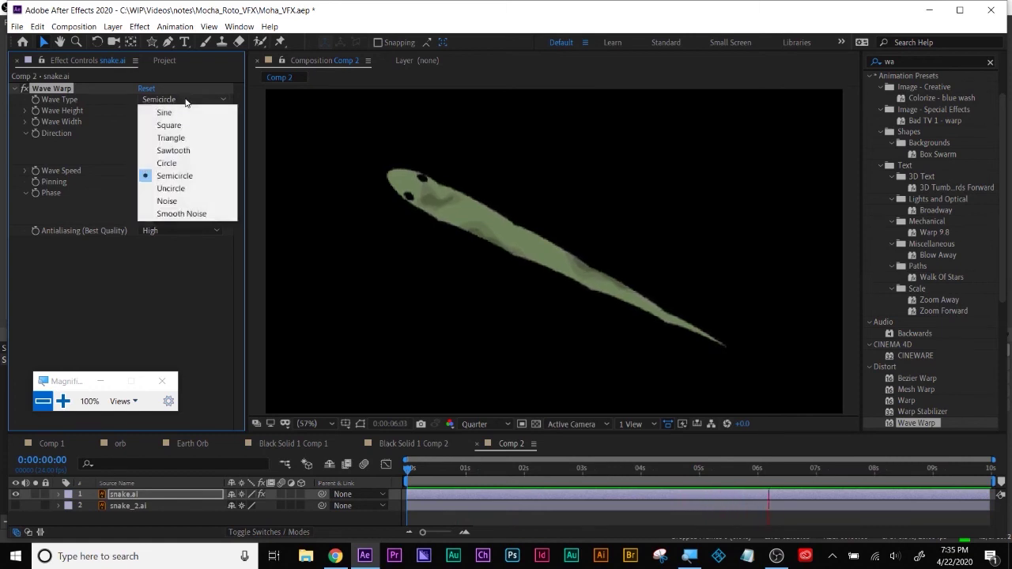
pyautogui.click(183, 187)
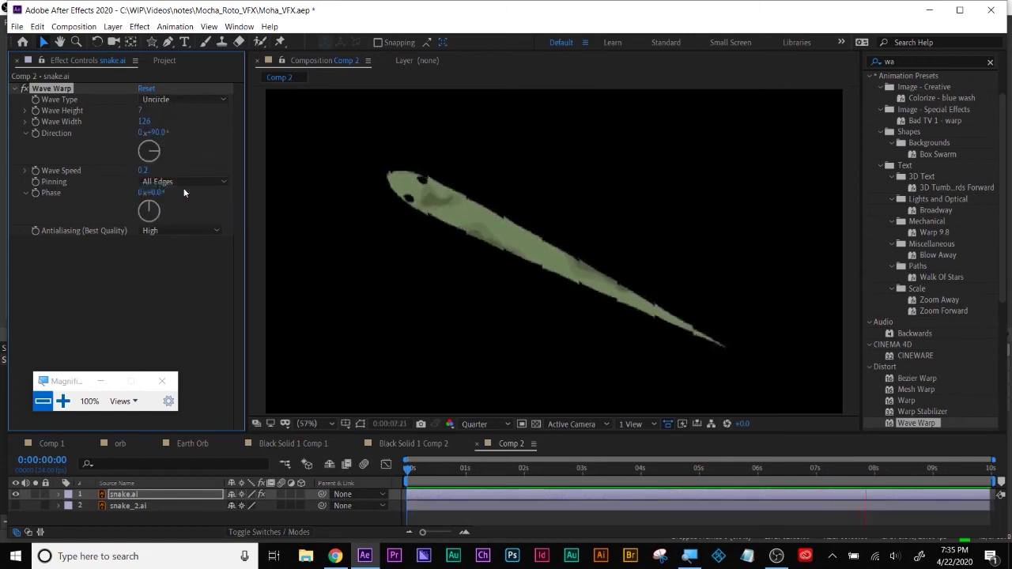
pyautogui.click(175, 97)
pyautogui.click(181, 201)
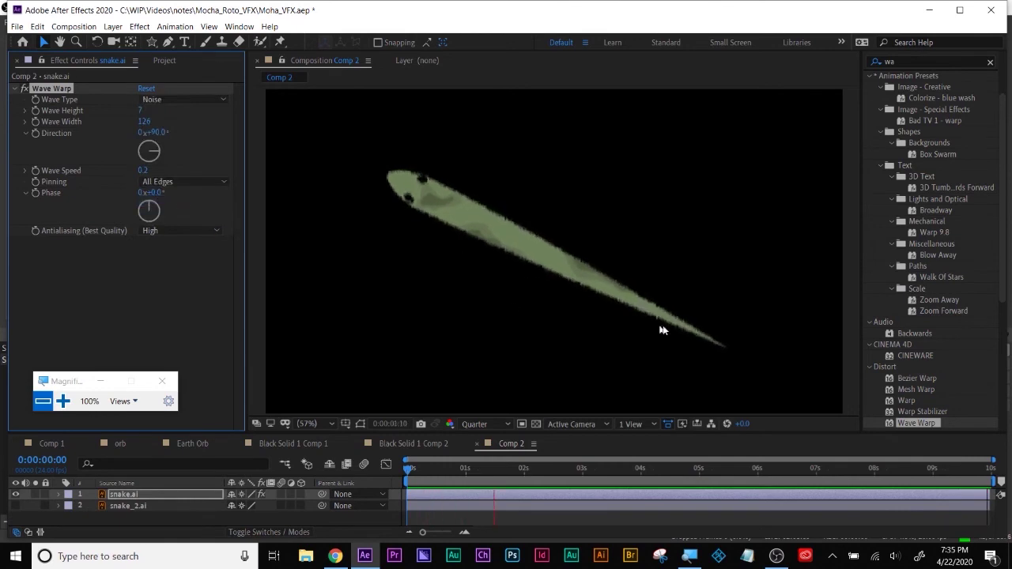
pyautogui.click(170, 99)
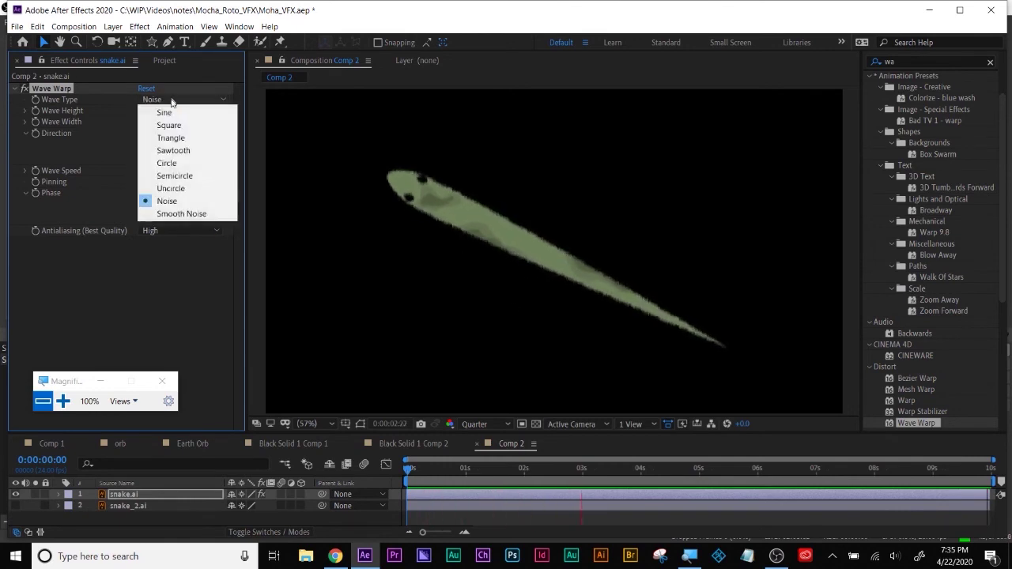
pyautogui.click(168, 214)
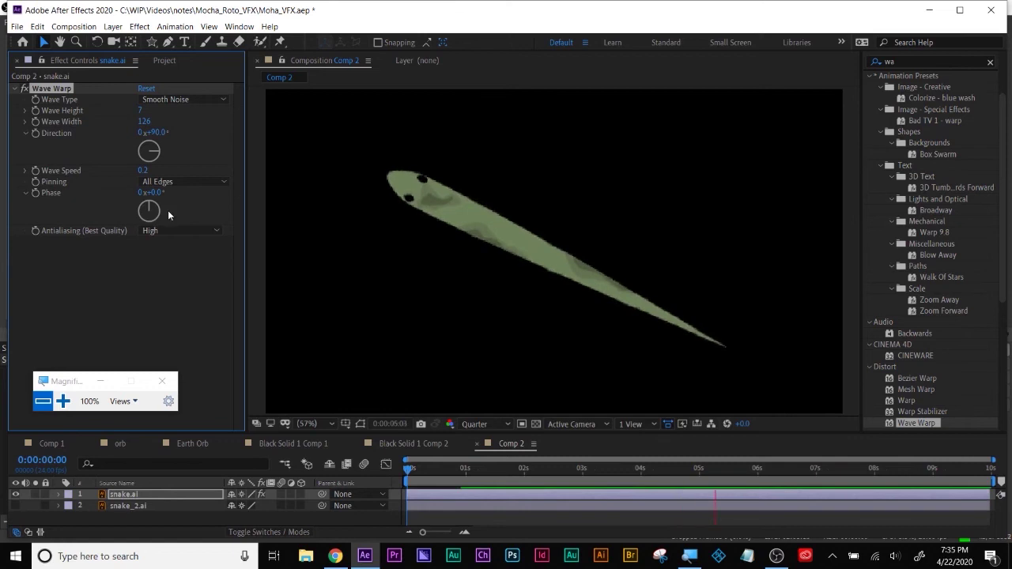
pyautogui.click(192, 105)
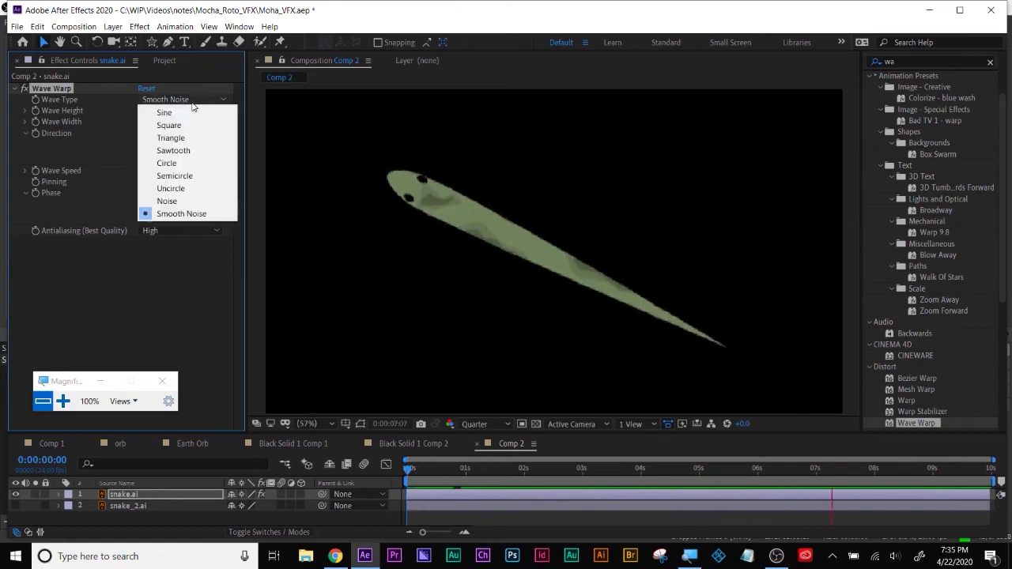
pyautogui.click(192, 113)
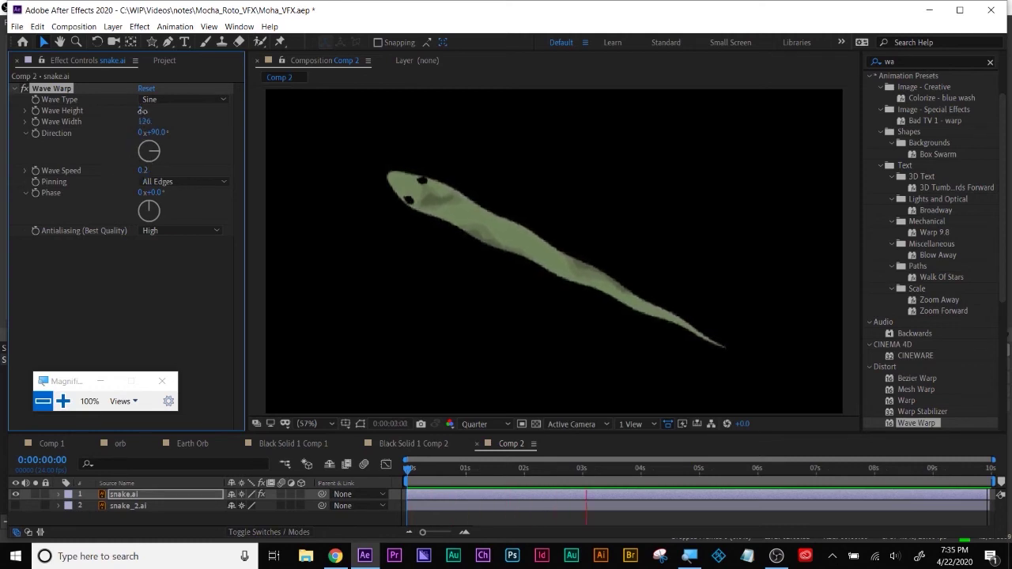
# Set the Wave Warp's Wave Height to 9
pyautogui.moveTo(144, 115); pyautogui.dragTo(142, 117)
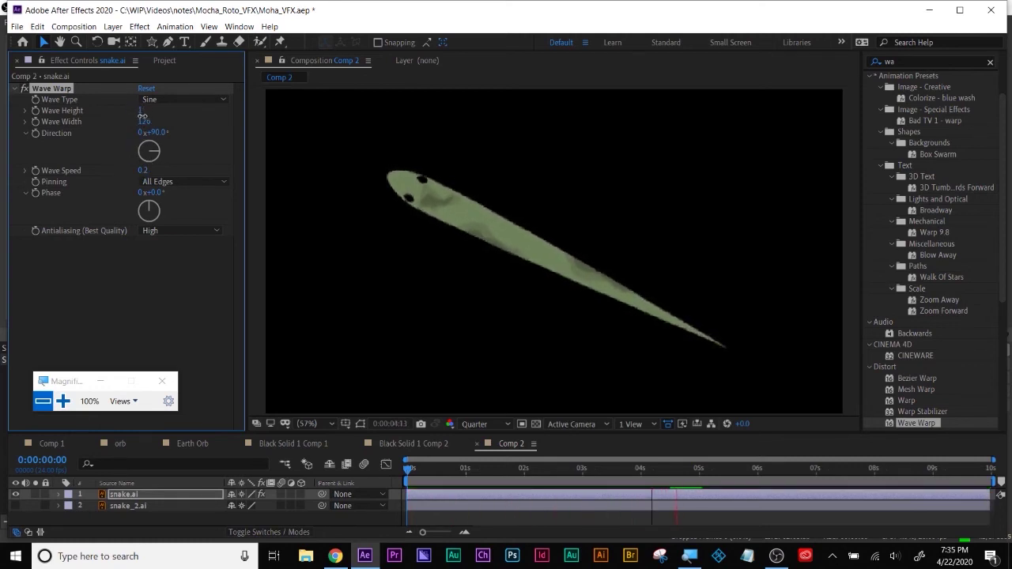
pyautogui.moveTo(147, 119); pyautogui.dragTo(149, 119)
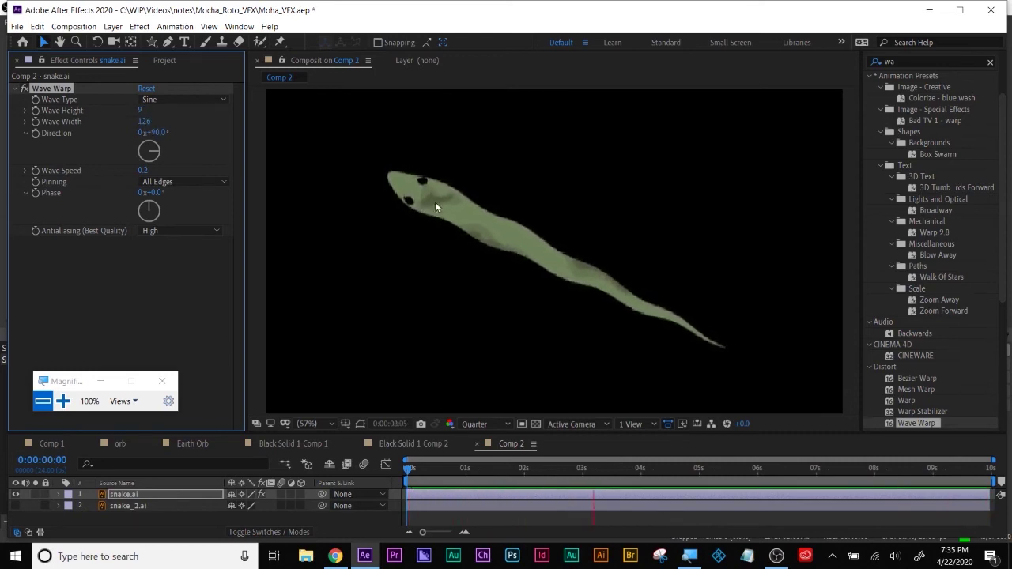
# Try other Wave Warp Direction angles and return to 90°, and undo a trial change of the Phase
pyautogui.click(149, 144)
pyautogui.click(142, 145)
pyautogui.click(143, 149)
pyautogui.moveTo(143, 150); pyautogui.dragTo(149, 155)
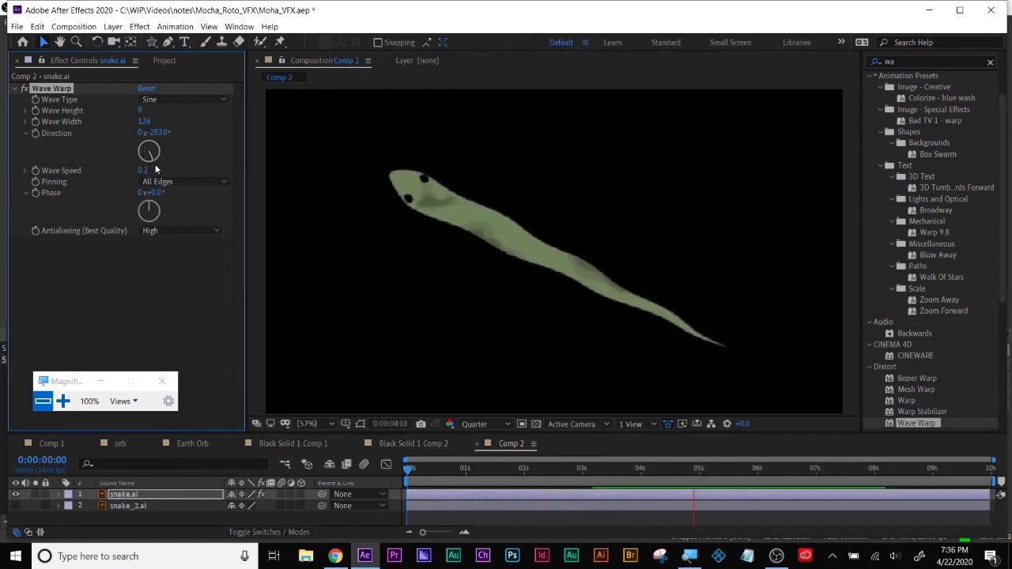
pyautogui.click(162, 158)
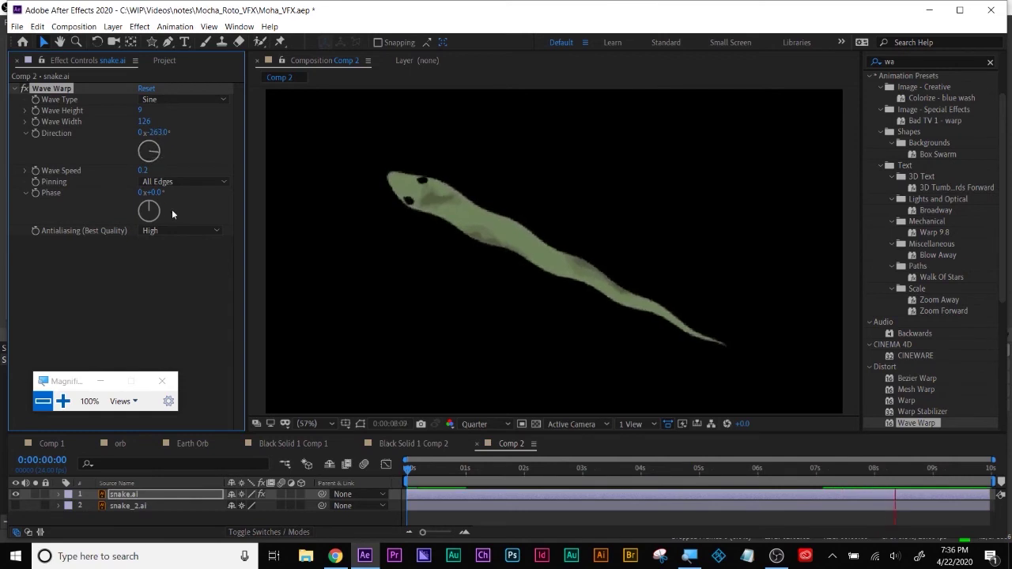
pyautogui.click(159, 151)
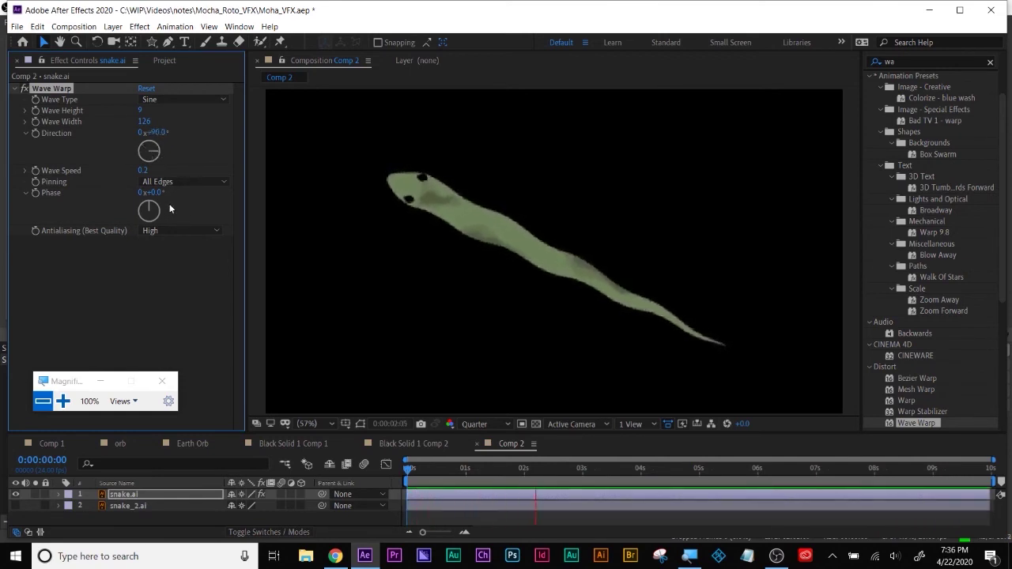
pyautogui.moveTo(155, 192); pyautogui.dragTo(188, 192)
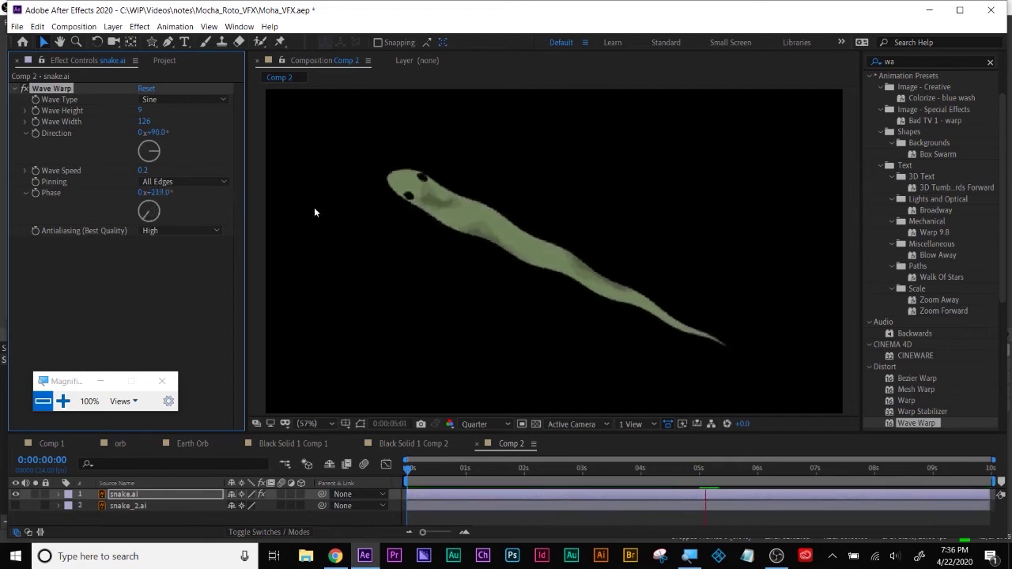
pyautogui.hotkey('ctrl', 'z')
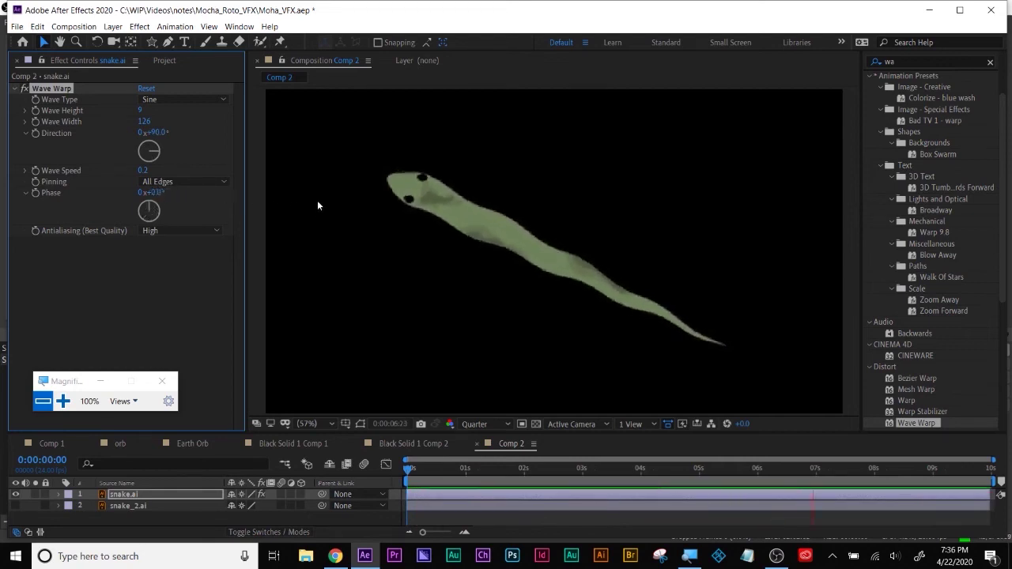
# Collapse the Wave Warp effect's settings and disable the effect on the snake.ai layer
pyautogui.click(15, 90)
pyautogui.click(24, 88)
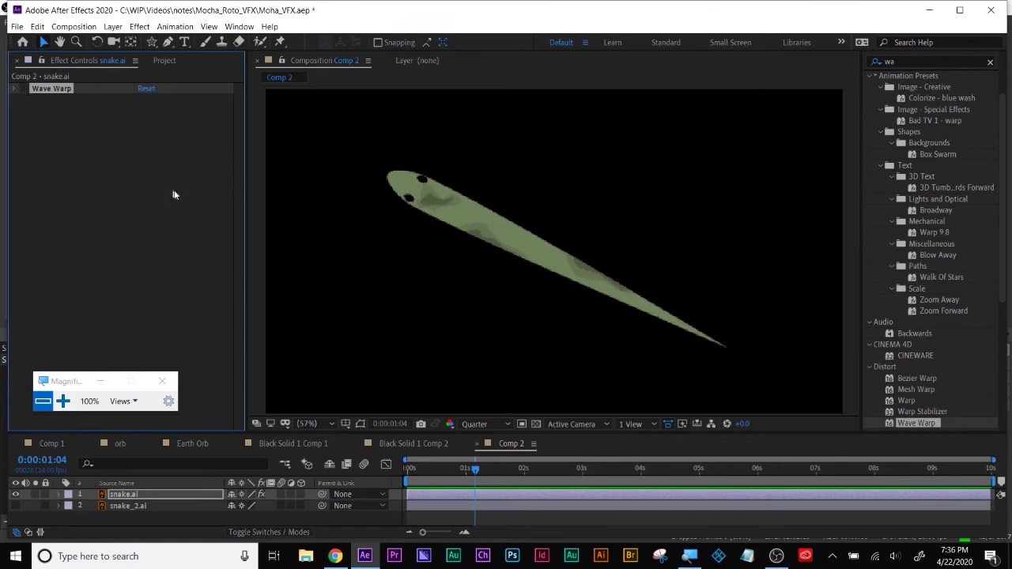
pyautogui.click(102, 187)
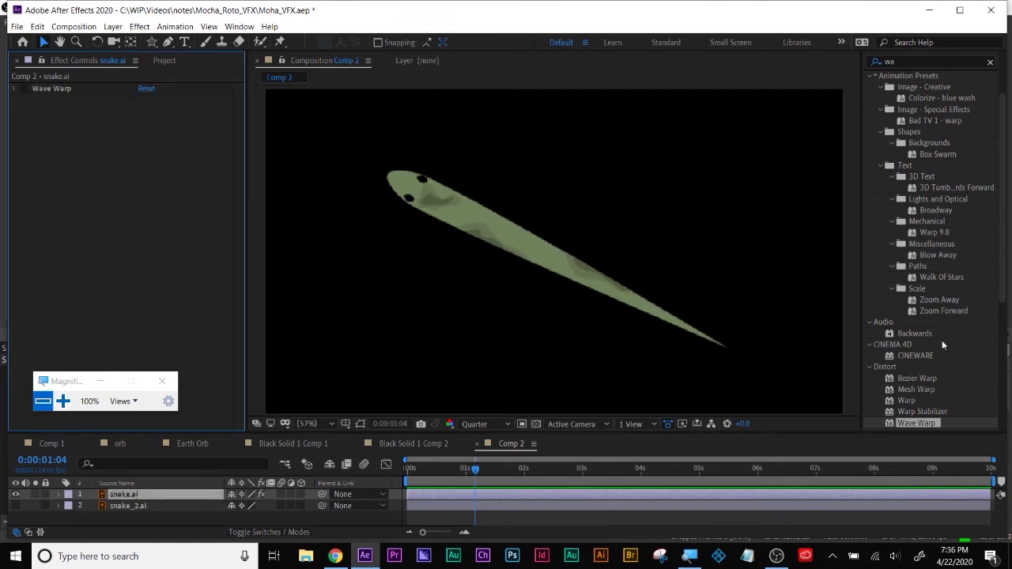
pyautogui.scroll(-1, 941, 340)
pyautogui.scroll(3, 941, 339)
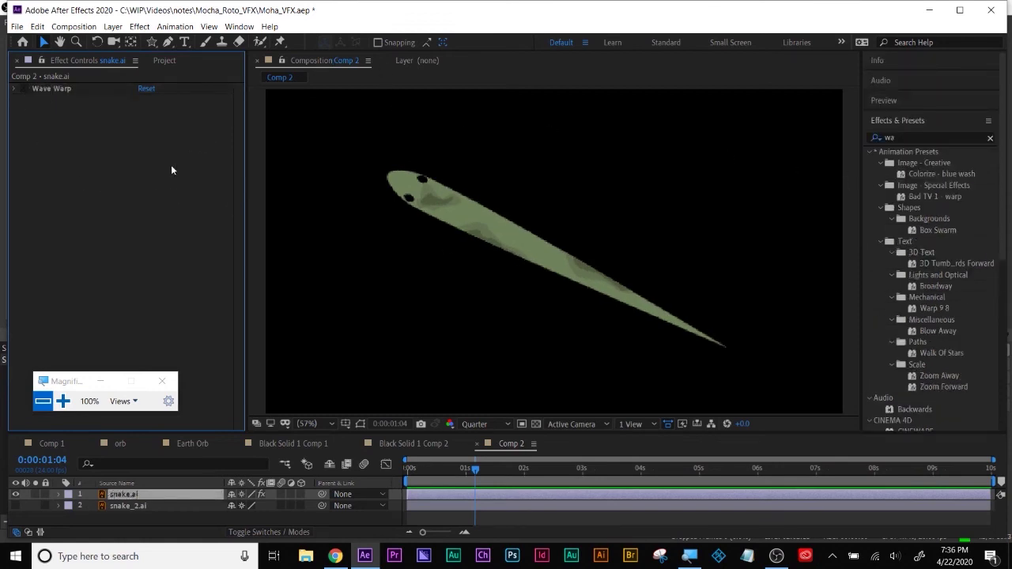
# Place seven Puppet pins along the snake.ai artwork from the head to the tail tip
pyautogui.click(279, 41)
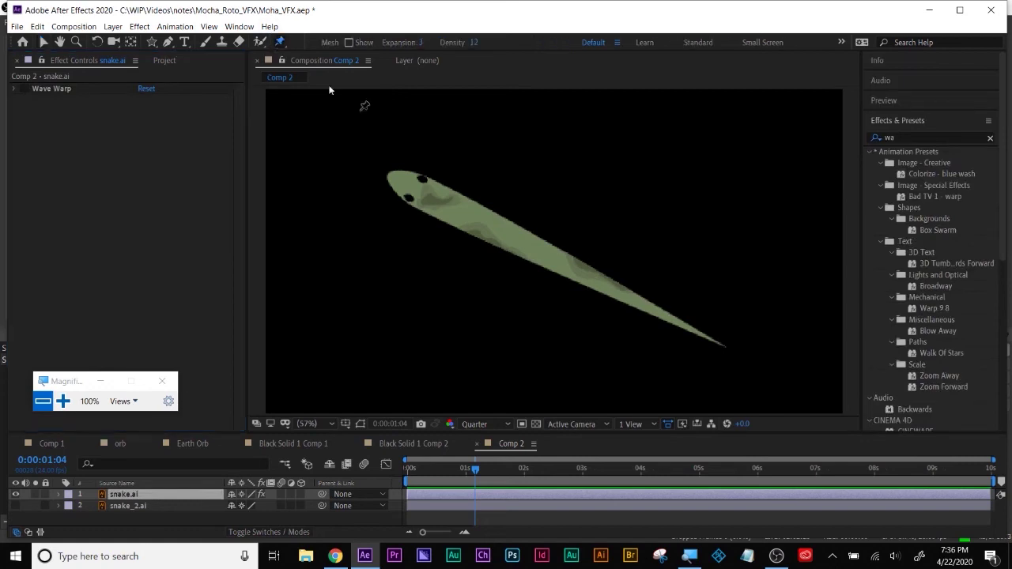
pyautogui.click(397, 177)
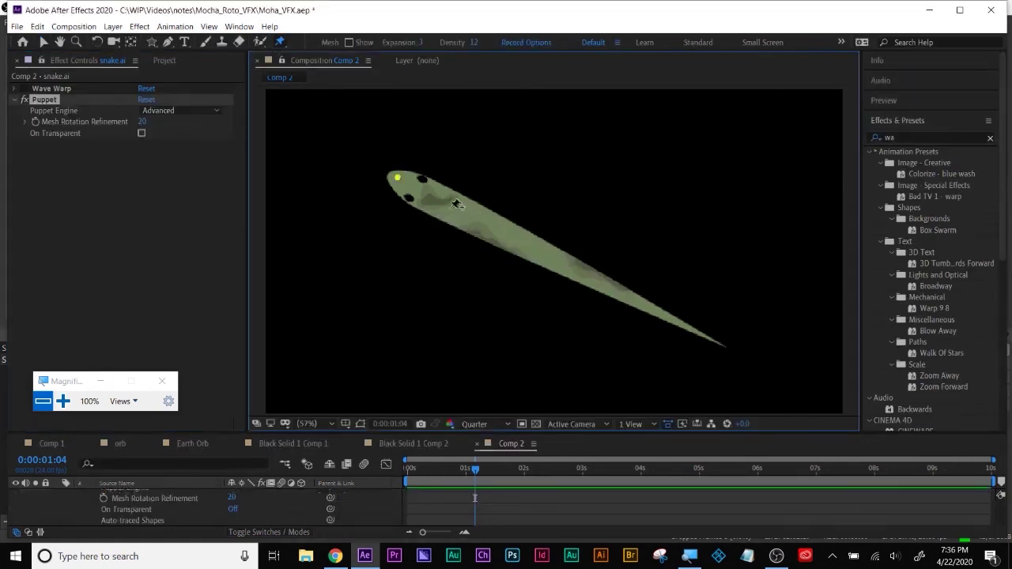
pyautogui.click(551, 257)
# At 0:00:00:21, move the third and fifth Puppet pins from the head downward to bend the snake into an S-curve
pyautogui.moveTo(479, 471); pyautogui.dragTo(467, 473)
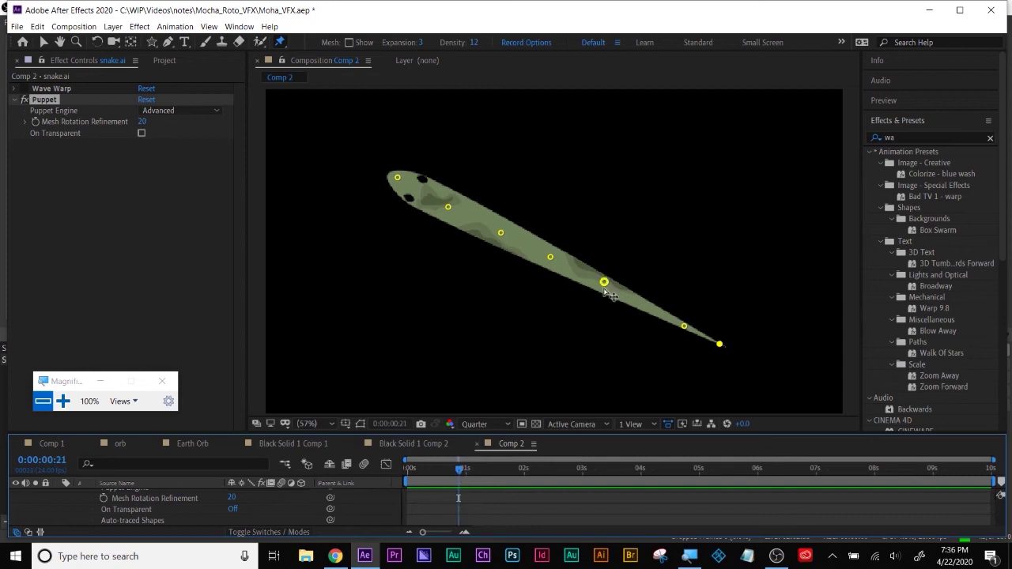
pyautogui.moveTo(605, 283); pyautogui.dragTo(598, 295)
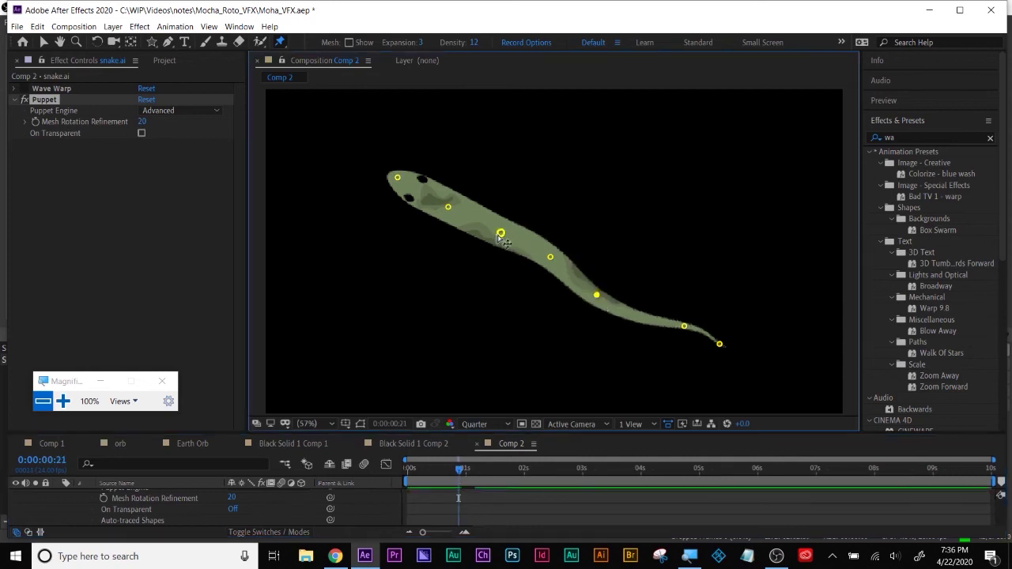
pyautogui.moveTo(501, 237); pyautogui.dragTo(492, 248)
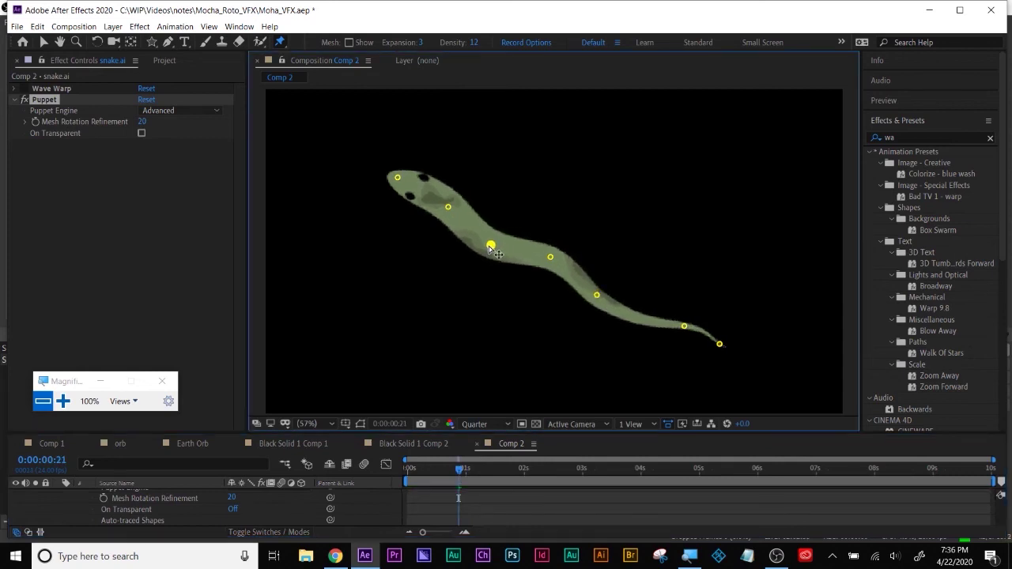
# At 0:00:01:07, move the third and fifth Puppet pins from the head upward to reverse the snake's S-curve
pyautogui.moveTo(458, 474); pyautogui.dragTo(479, 473)
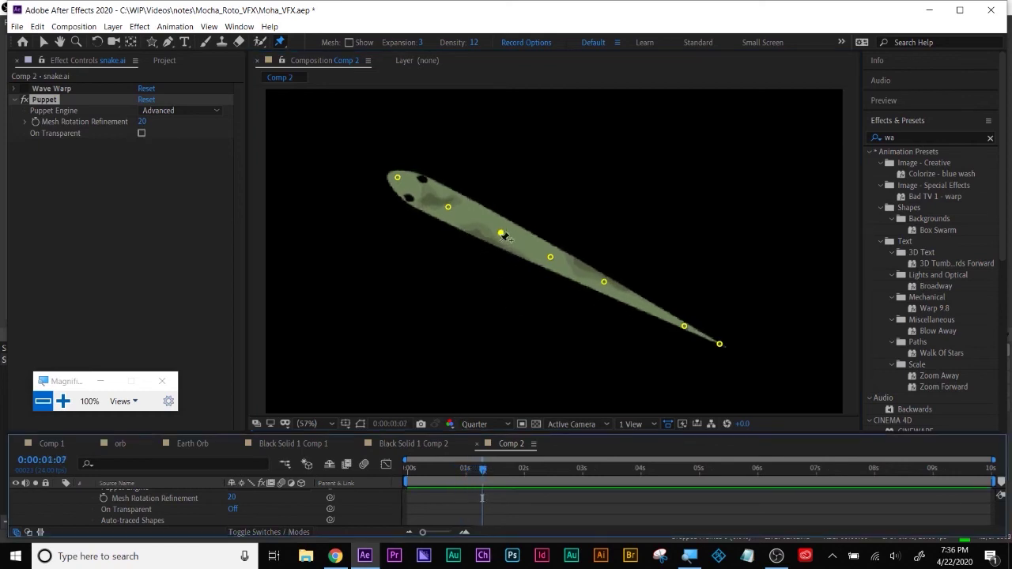
pyautogui.moveTo(499, 236); pyautogui.dragTo(507, 223)
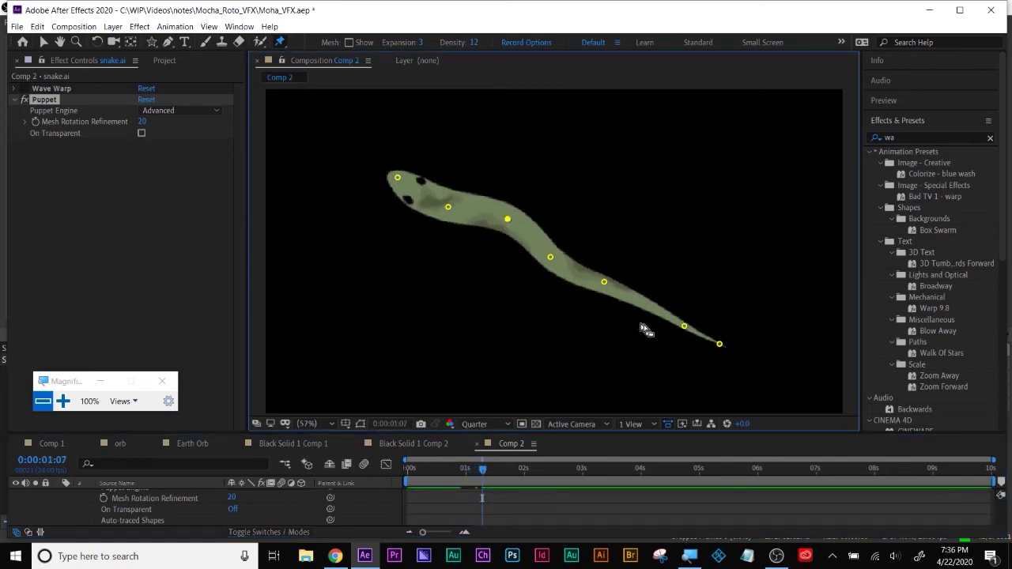
pyautogui.moveTo(604, 283); pyautogui.dragTo(612, 270)
pyautogui.moveTo(482, 469); pyautogui.dragTo(506, 474)
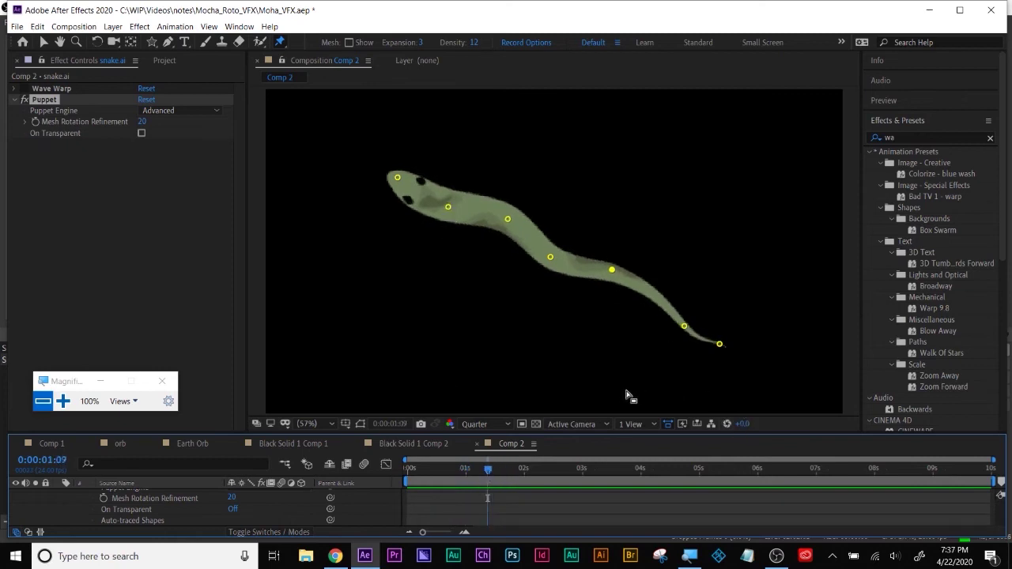
# Import the project2_bd project from Downloads and open the purnomo-capunk composition inside its folder
pyautogui.click(24, 101)
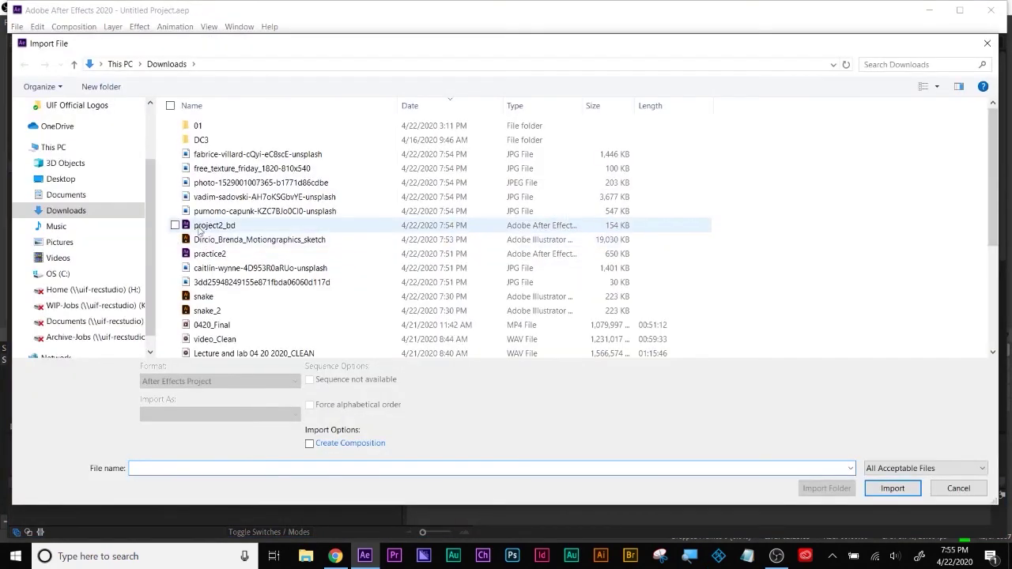
pyautogui.click(198, 225)
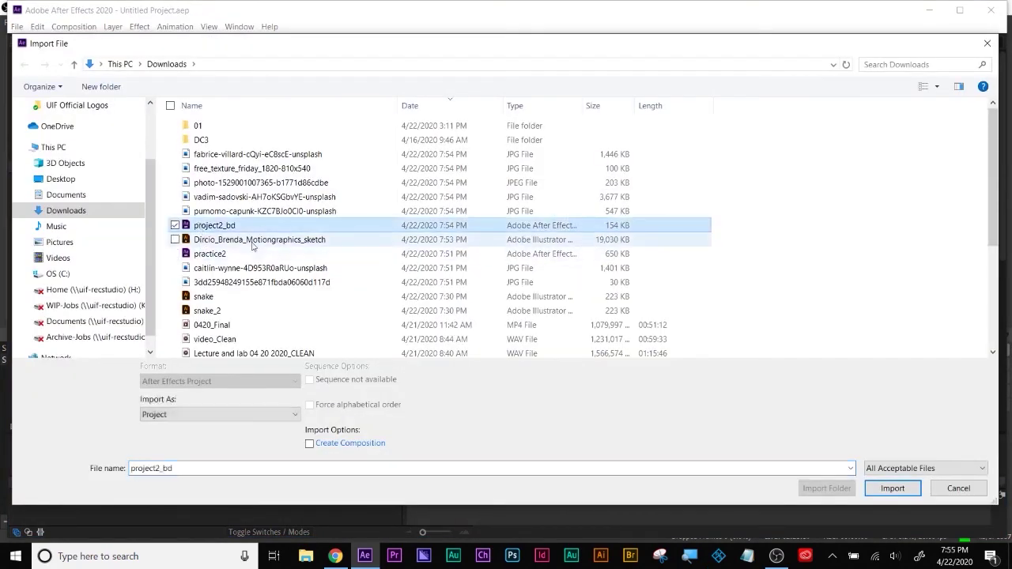
pyautogui.doubleClick(219, 227)
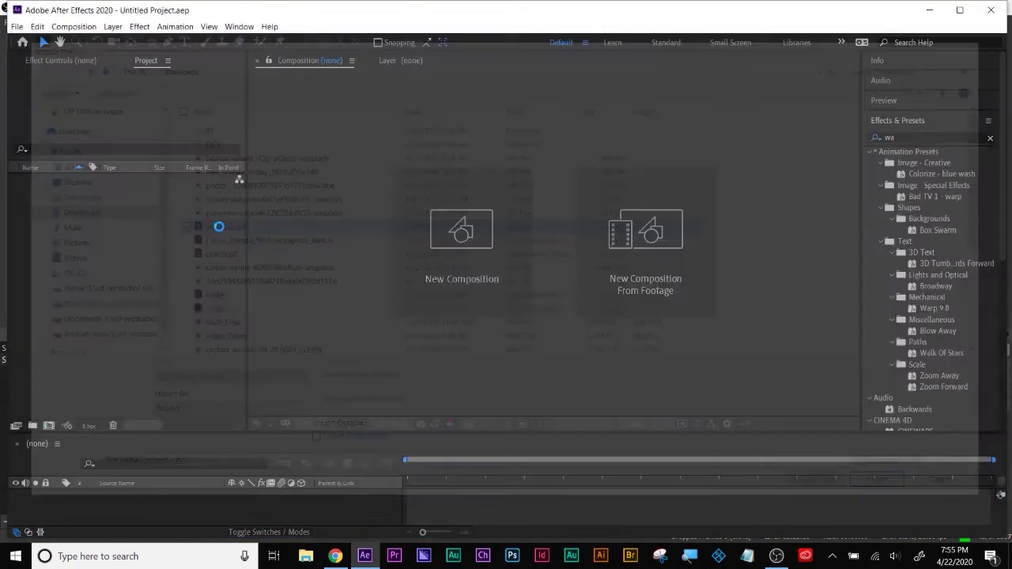
pyautogui.doubleClick(24, 181)
pyautogui.doubleClick(68, 193)
# Fit the volcano composition in an enlarged viewer, with the 3D view set to Active Camera and the resolution to Full
pyautogui.click(307, 424)
pyautogui.click(320, 190)
pyautogui.press('space')
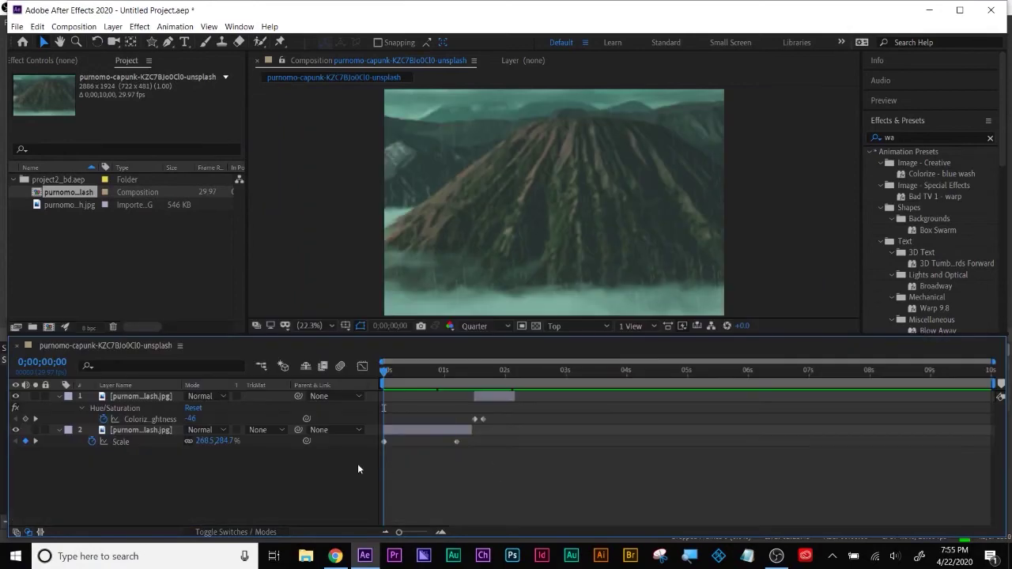
pyautogui.moveTo(525, 335); pyautogui.dragTo(523, 384)
pyautogui.click(553, 375)
pyautogui.click(599, 387)
pyautogui.click(630, 374)
pyautogui.click(474, 374)
pyautogui.click(483, 399)
pyautogui.click(314, 374)
# Open the Composition Settings of the volcano composition and examine its size, frame rate and duration
pyautogui.click(74, 26)
pyautogui.click(88, 59)
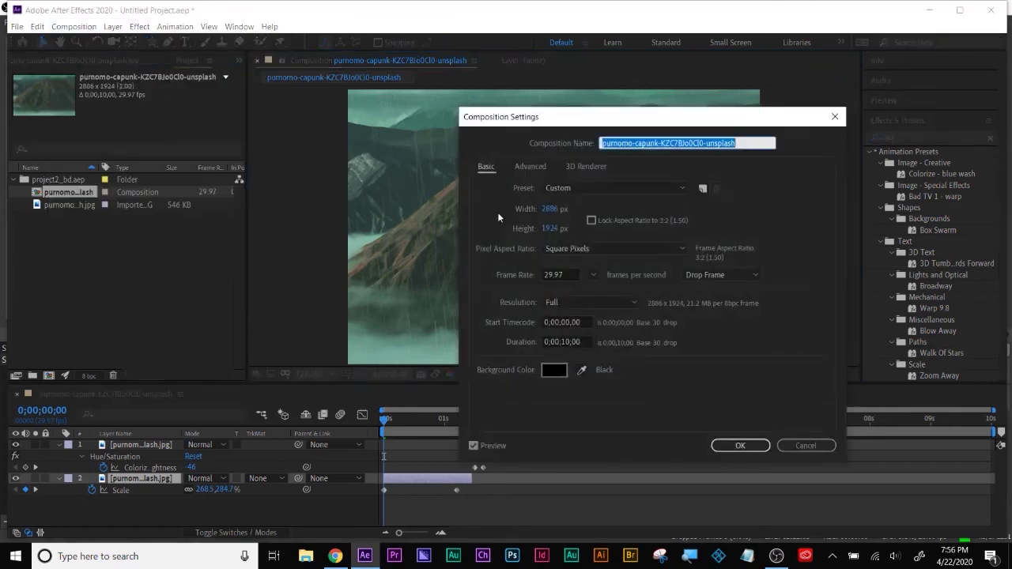
pyautogui.moveTo(606, 120); pyautogui.dragTo(662, 131)
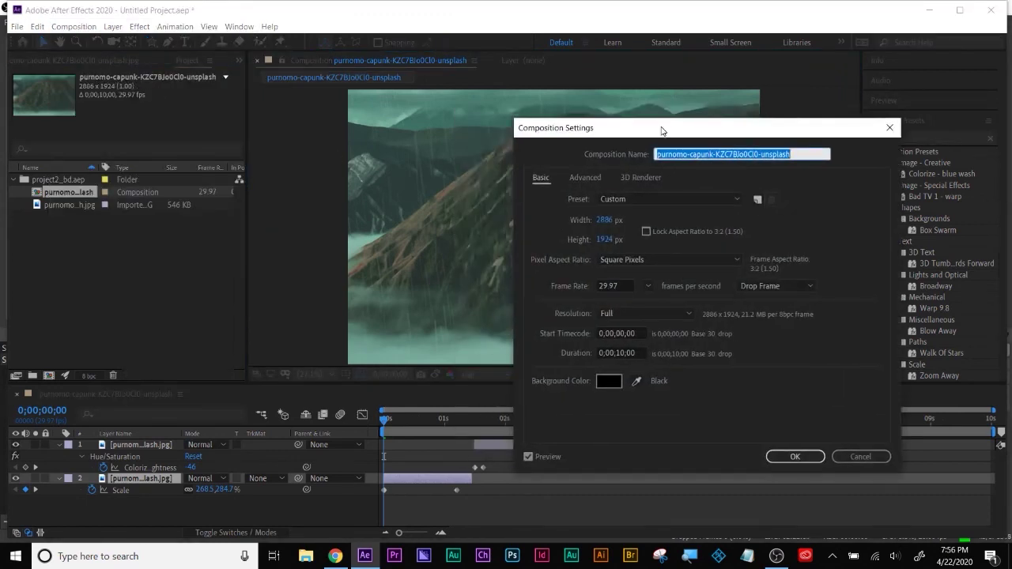
pyautogui.moveTo(661, 130); pyautogui.dragTo(672, 136)
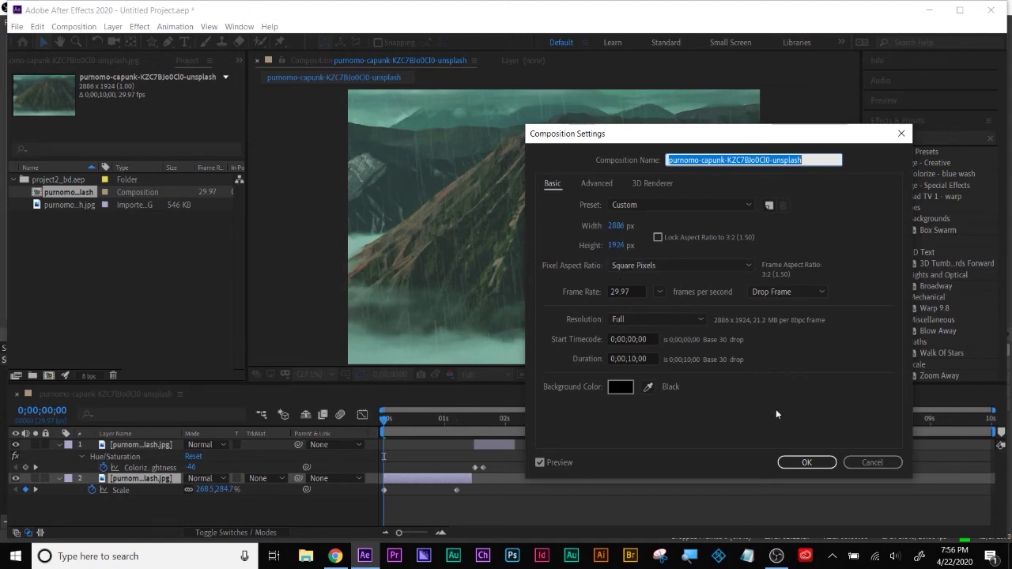
pyautogui.click(807, 461)
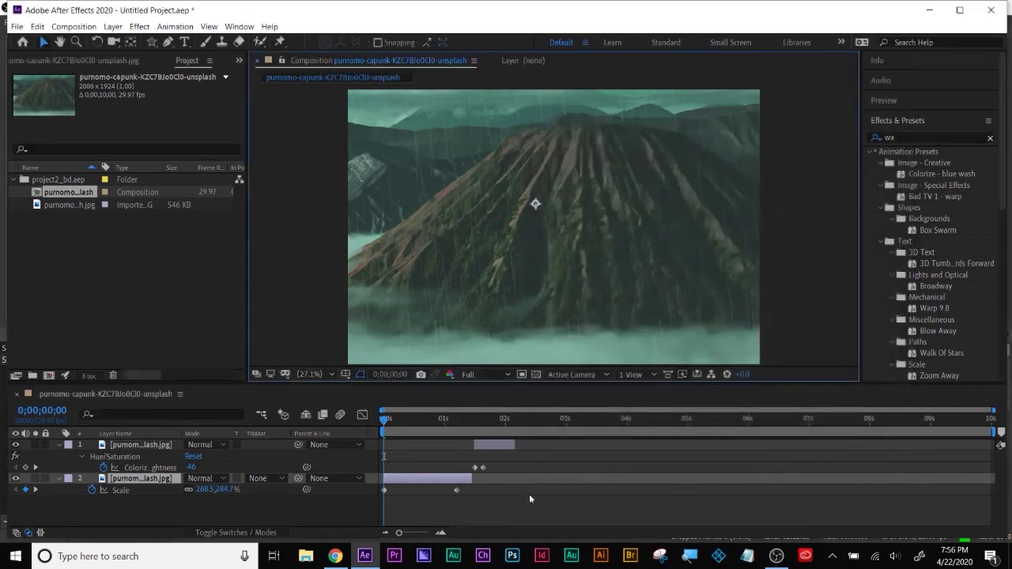
# Preview the volcano's scale animation in a larger viewer, then go to 0;00;01;04
pyautogui.moveTo(579, 384); pyautogui.dragTo(579, 385)
pyautogui.moveTo(580, 404); pyautogui.dragTo(575, 470)
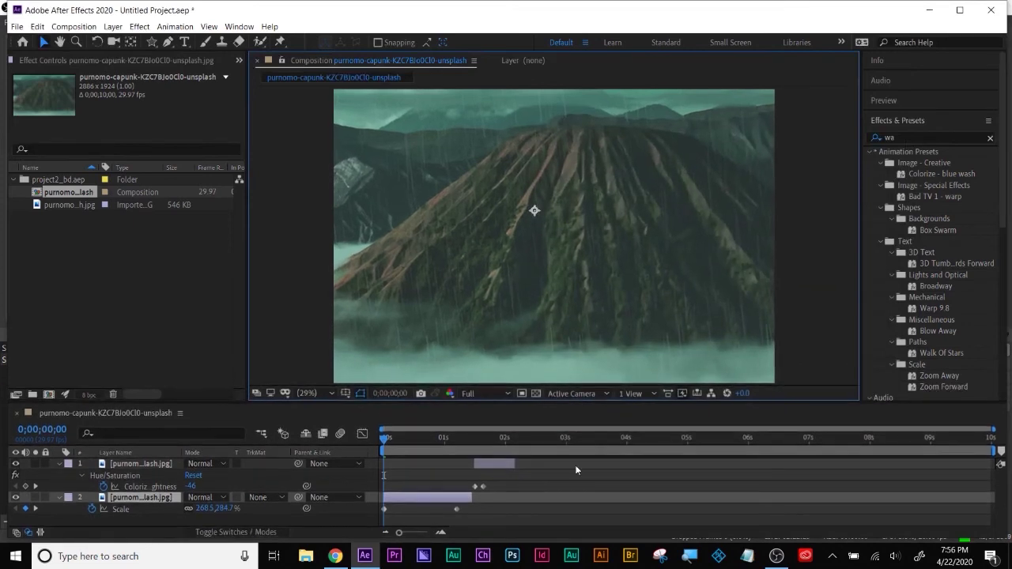
pyautogui.press('space')
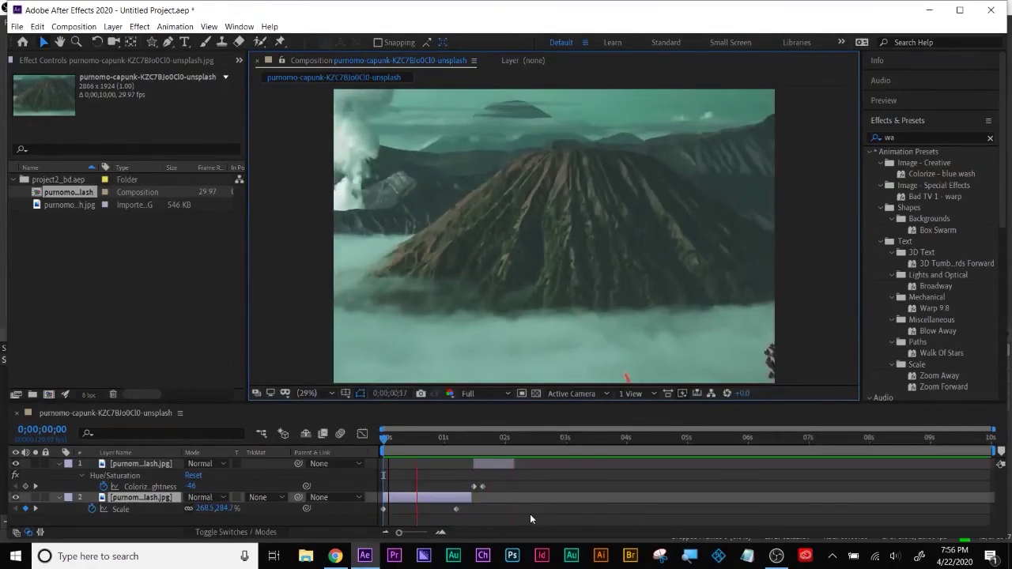
pyautogui.click(472, 444)
pyautogui.moveTo(472, 444); pyautogui.dragTo(456, 446)
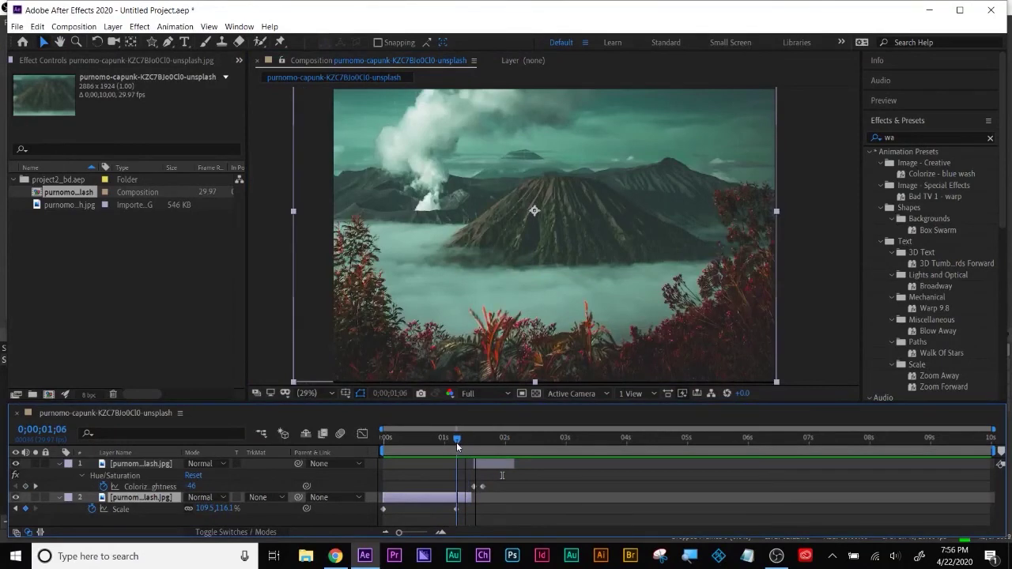
pyautogui.moveTo(457, 446)
pyautogui.mouseDown()
pyautogui.moveTo(386, 454)
pyautogui.moveTo(455, 457)
pyautogui.mouseUp()
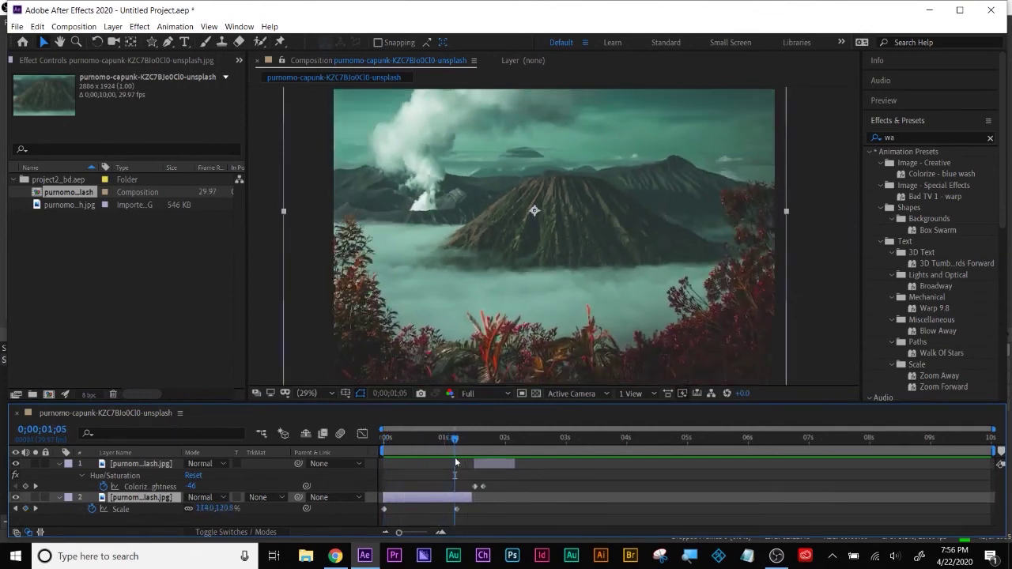
pyautogui.moveTo(456, 452); pyautogui.dragTo(451, 453)
# Add a new adjustment layer at the top of the volcano composition
pyautogui.click(426, 515)
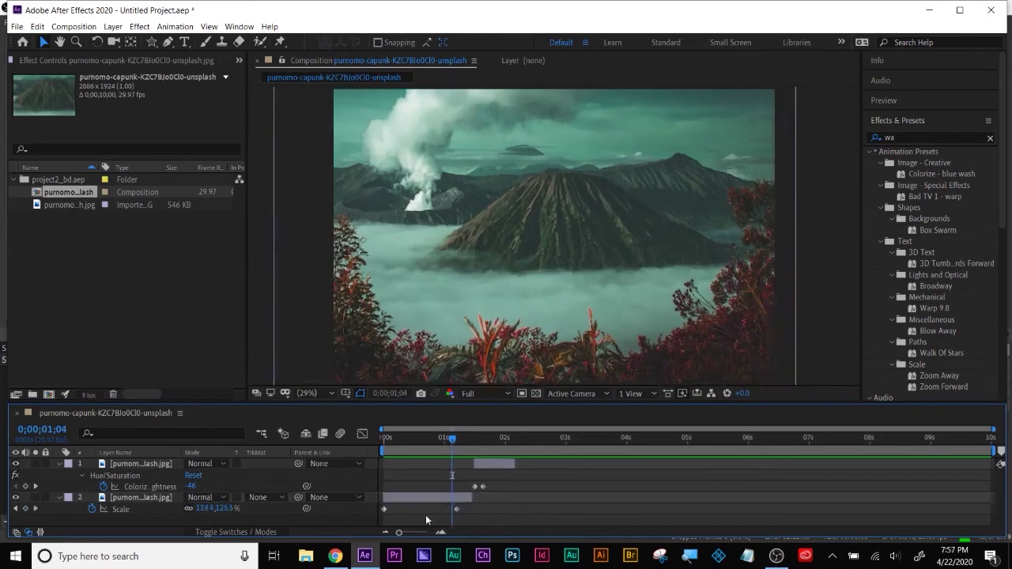
pyautogui.rightClick(425, 514)
pyautogui.moveTo(546, 392)
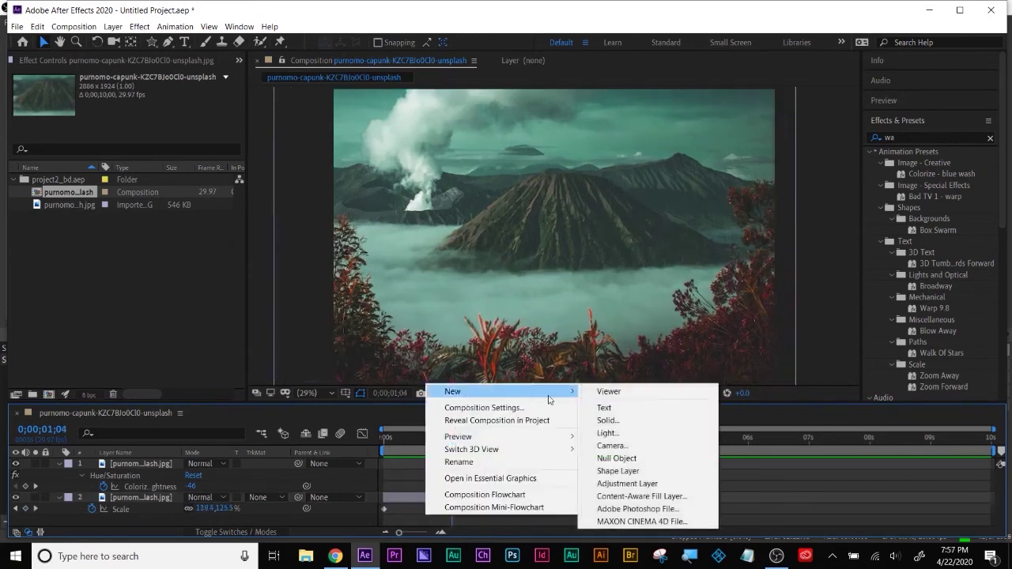
pyautogui.click(625, 483)
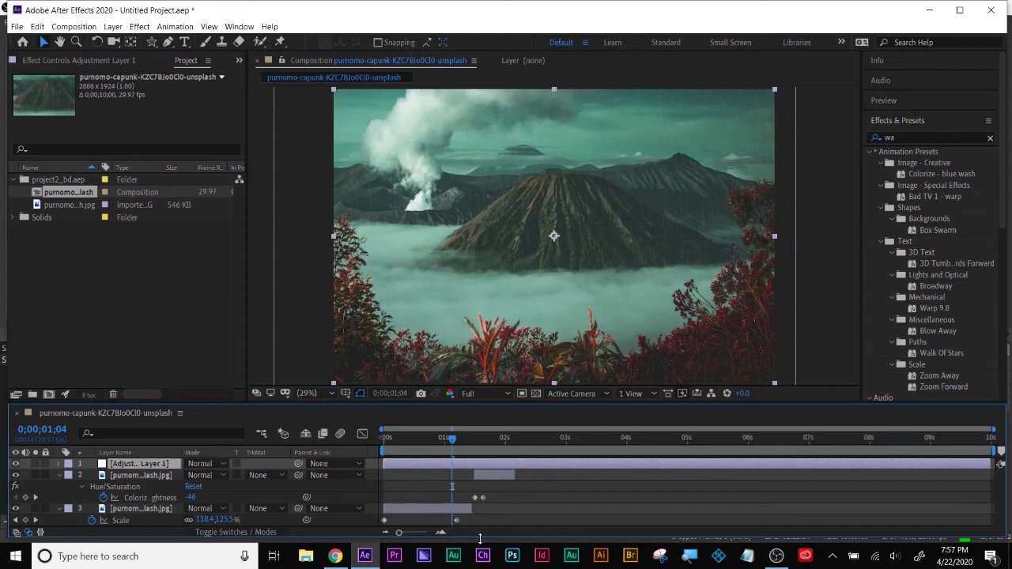
# Find the Lightning - Vertical preset with the search term "light" and apply it to the adjustment layer
pyautogui.click(917, 138)
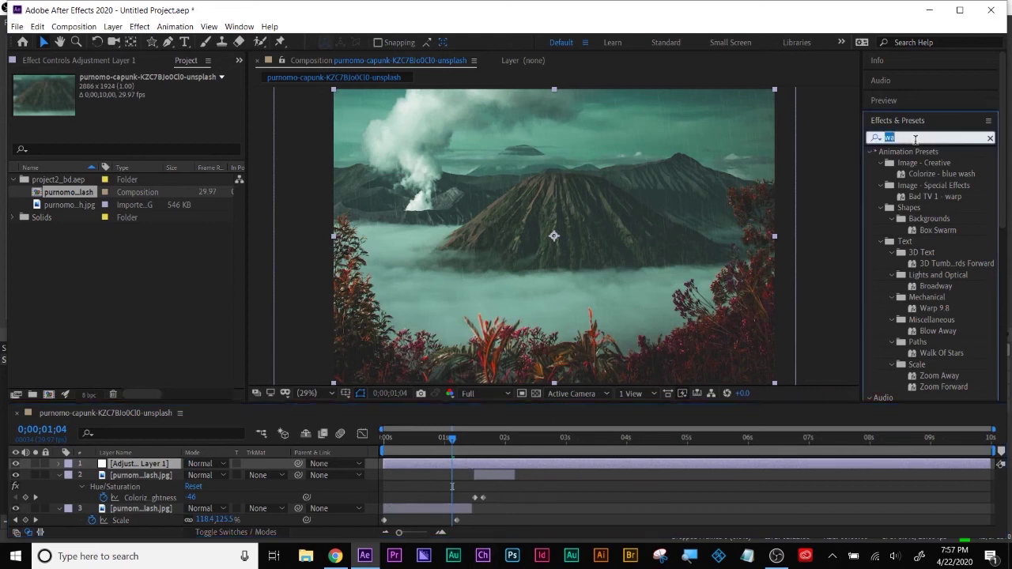
pyautogui.write('light')
pyautogui.click(921, 317)
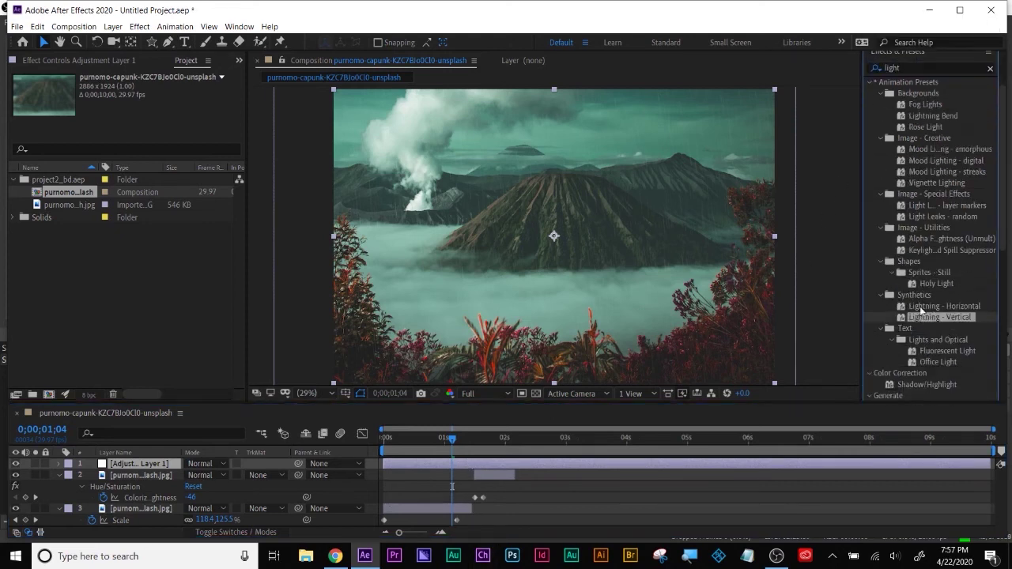
pyautogui.moveTo(919, 320); pyautogui.dragTo(629, 464)
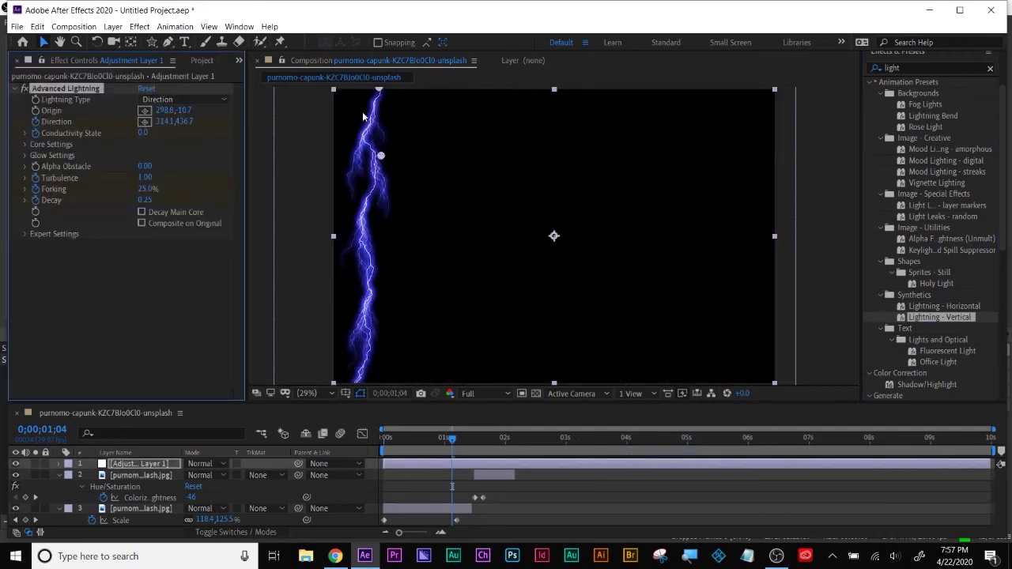
# Try several other positions for the Advanced Lightning Origin point, inside the frame and beyond its upper-right corner
pyautogui.moveTo(379, 92); pyautogui.dragTo(569, 94)
pyautogui.click(190, 115)
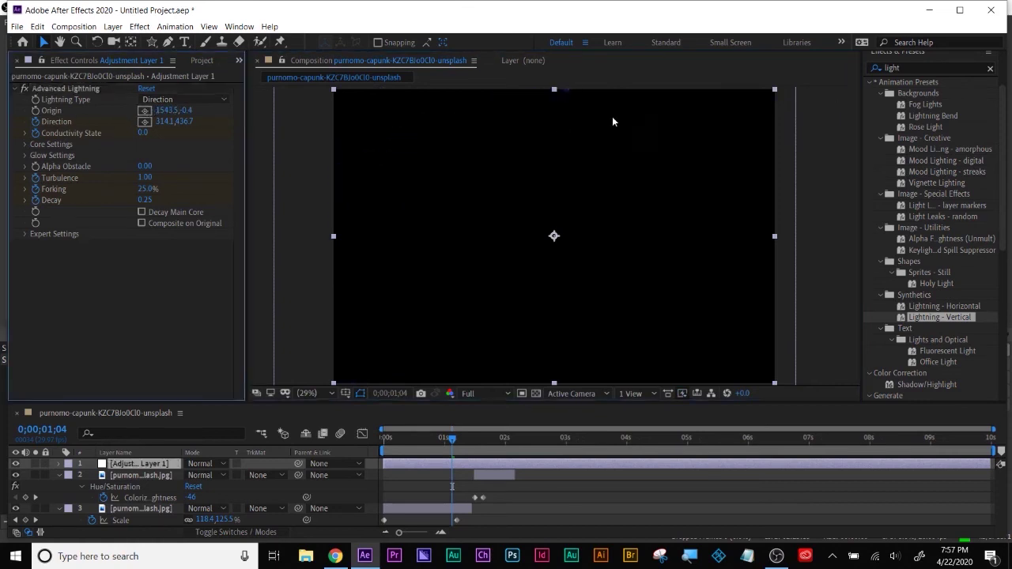
pyautogui.click(646, 112)
pyautogui.click(66, 88)
pyautogui.moveTo(569, 94); pyautogui.dragTo(672, 169)
pyautogui.press(',')
pyautogui.press(',')
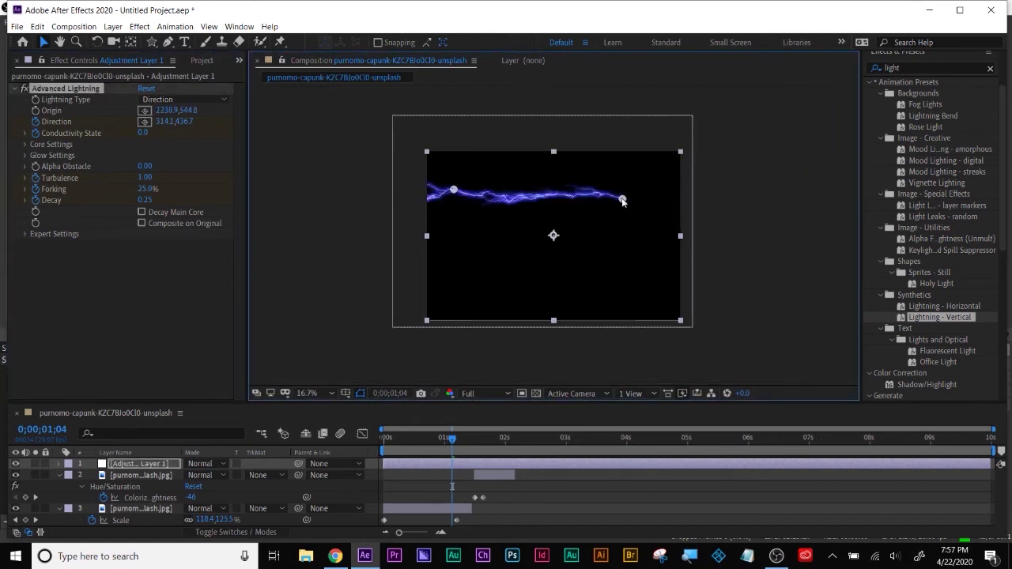
pyautogui.moveTo(623, 198); pyautogui.dragTo(709, 125)
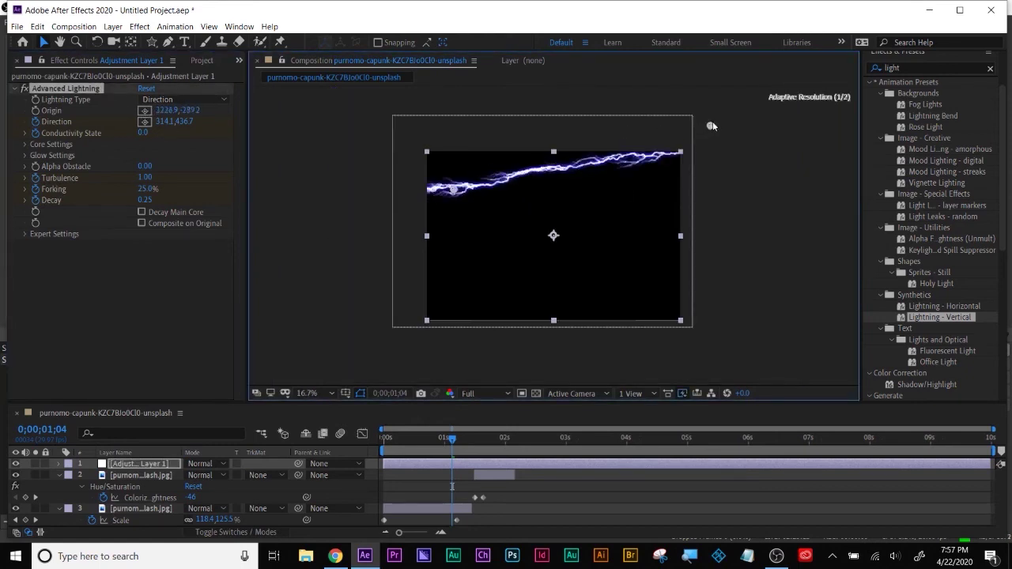
# Run the bolt down the middle of the frame by placing its Origin at about 1672.9, -781.2 and Direction at 1446.0, 2340.0
pyautogui.click(144, 122)
pyautogui.click(451, 345)
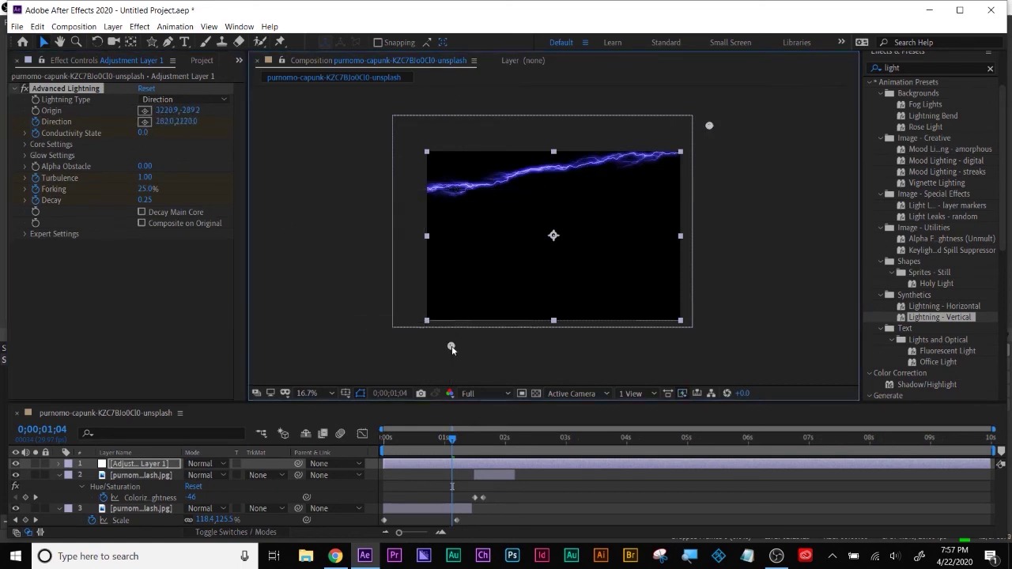
pyautogui.moveTo(708, 126); pyautogui.dragTo(572, 81)
pyautogui.moveTo(454, 351); pyautogui.dragTo(553, 357)
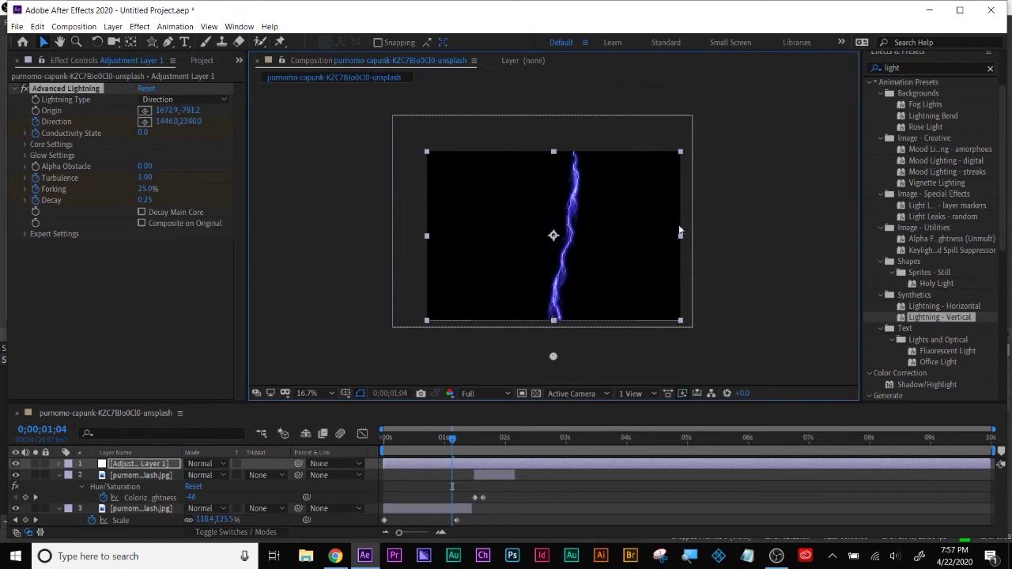
# Expand the Glow Settings of Advanced Lightning and trim the adjustment layer's start to 0;00;01;05
pyautogui.moveTo(450, 439); pyautogui.dragTo(456, 439)
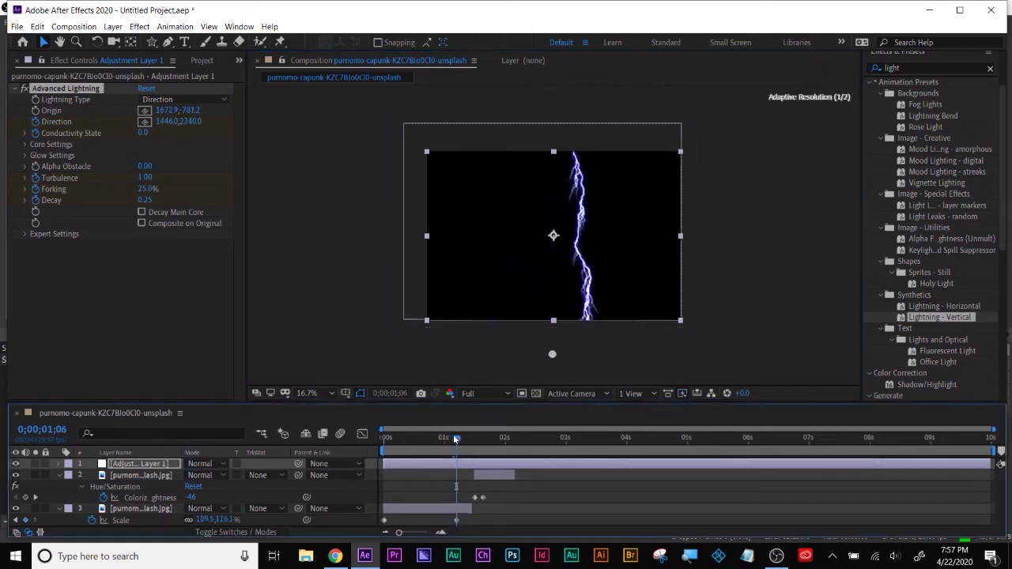
pyautogui.click(24, 155)
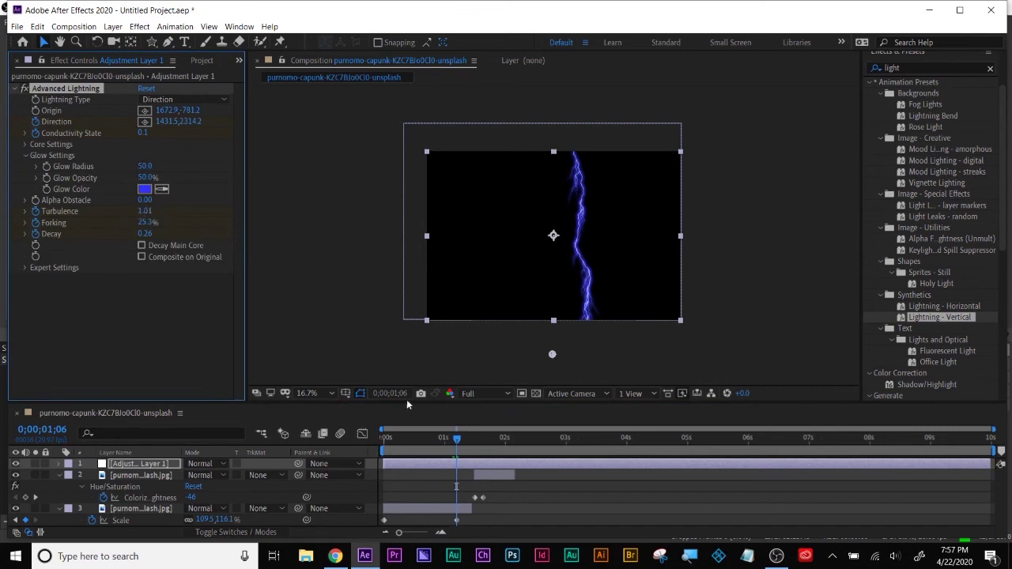
pyautogui.moveTo(457, 445)
pyautogui.mouseDown()
pyautogui.moveTo(385, 447)
pyautogui.moveTo(457, 451)
pyautogui.mouseUp()
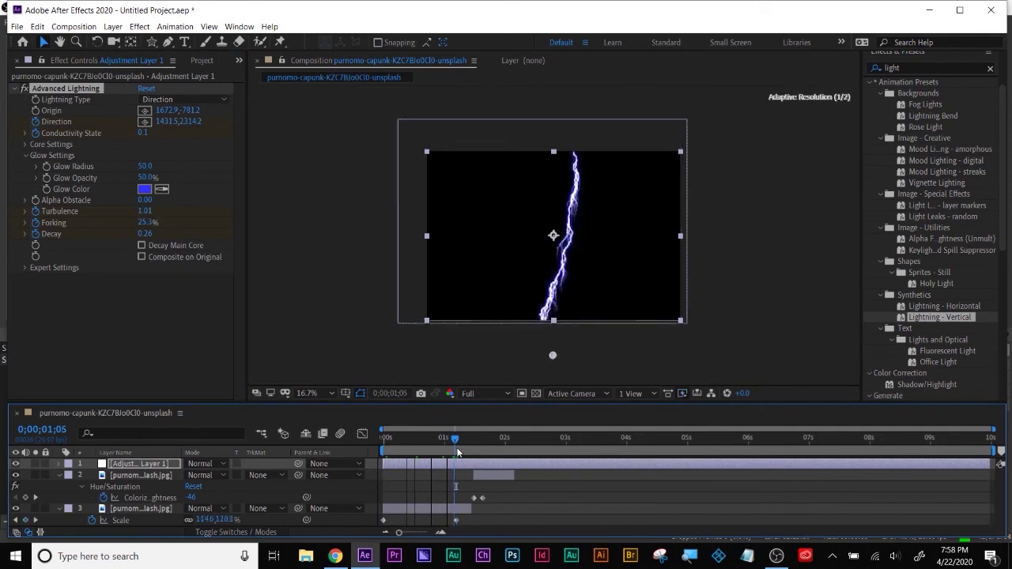
pyautogui.click(463, 471)
pyautogui.moveTo(384, 465); pyautogui.dragTo(455, 475)
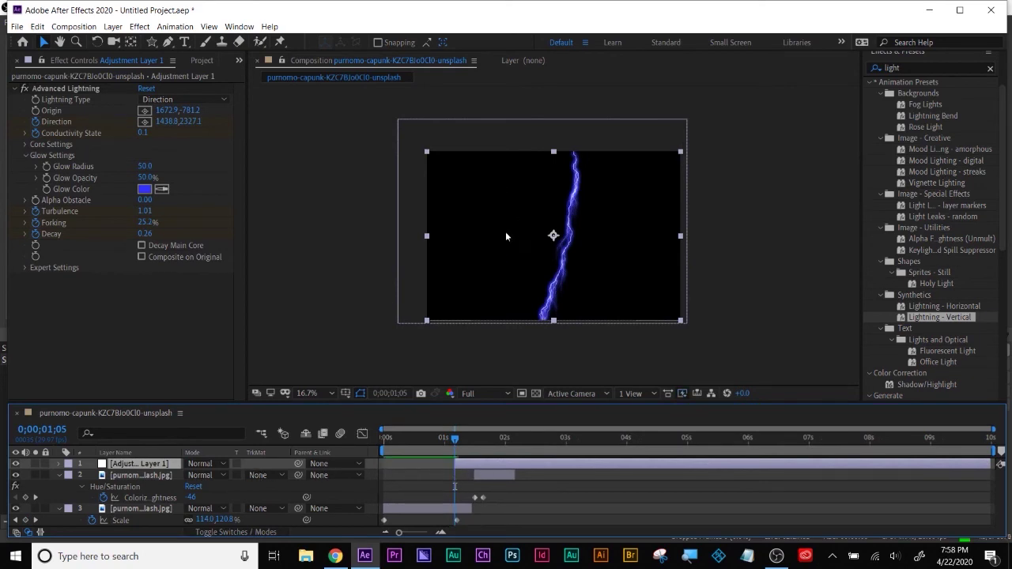
# Set the adjustment layer's blending mode to Screen and go to 0;00;01;08
pyautogui.click(201, 465)
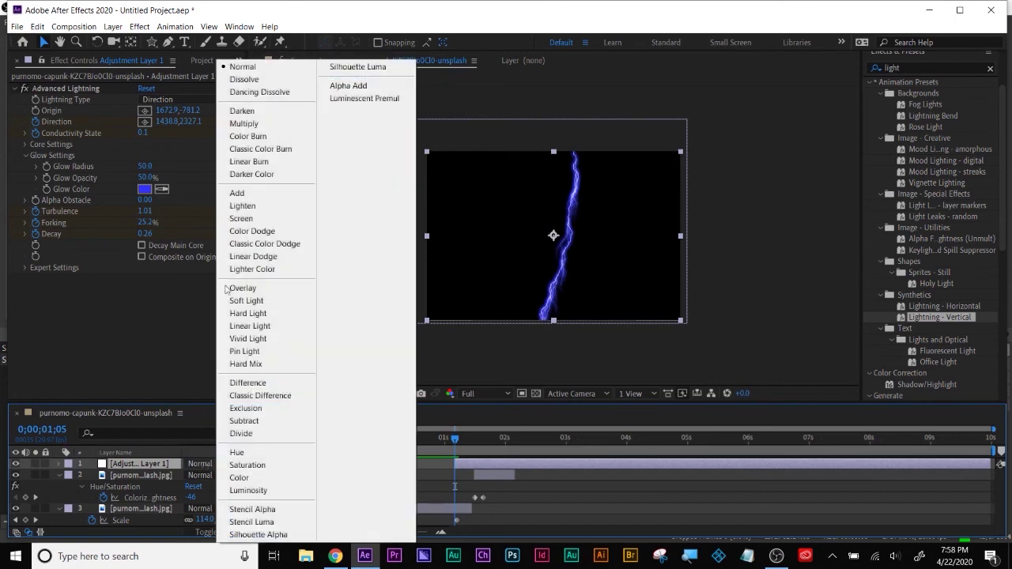
pyautogui.click(241, 219)
pyautogui.click(461, 441)
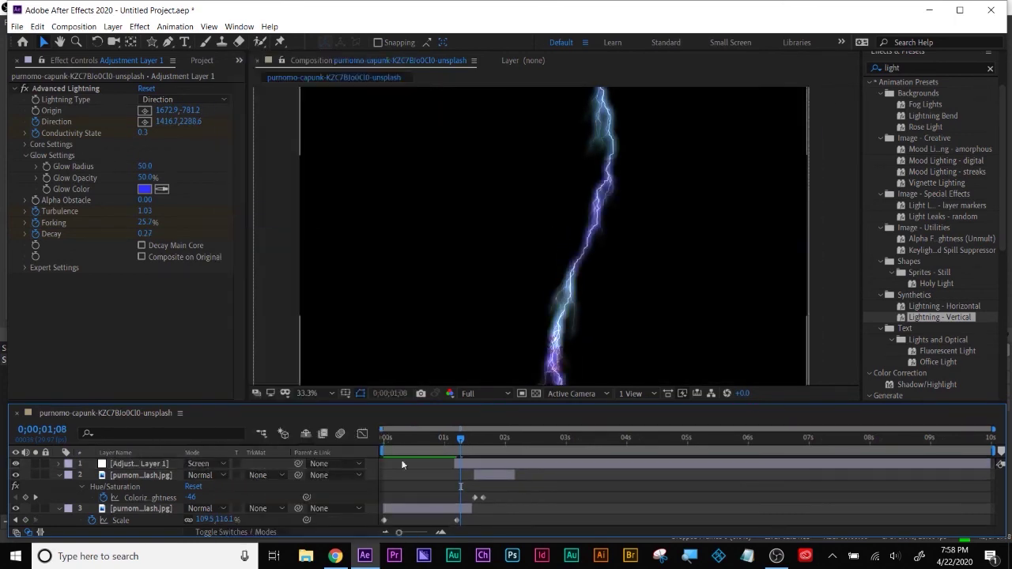
# Enable Composite on Original for Advanced Lightning and return to 0;00;01;05 to check the bolt over the volcano
pyautogui.click(65, 89)
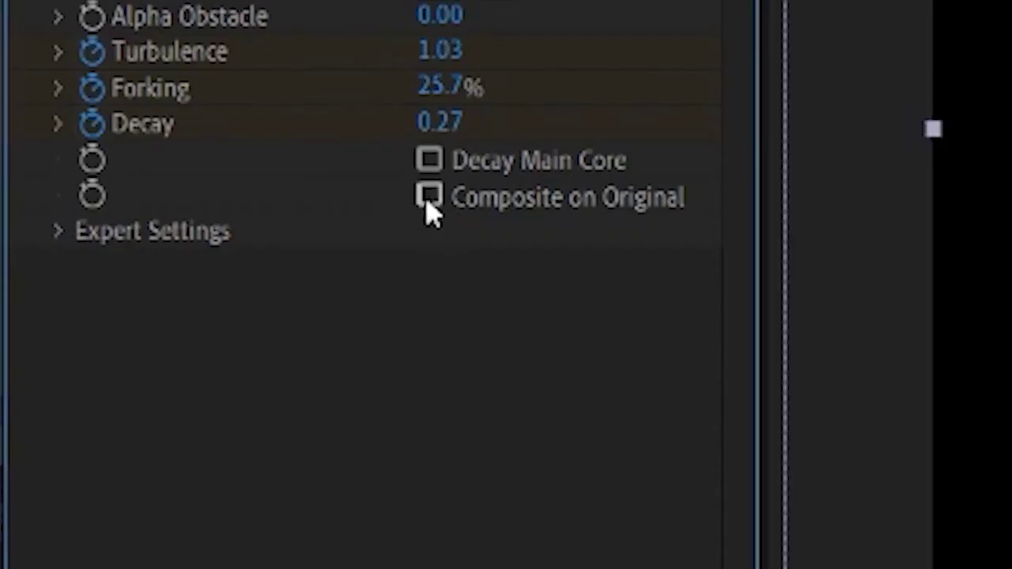
pyautogui.click(141, 257)
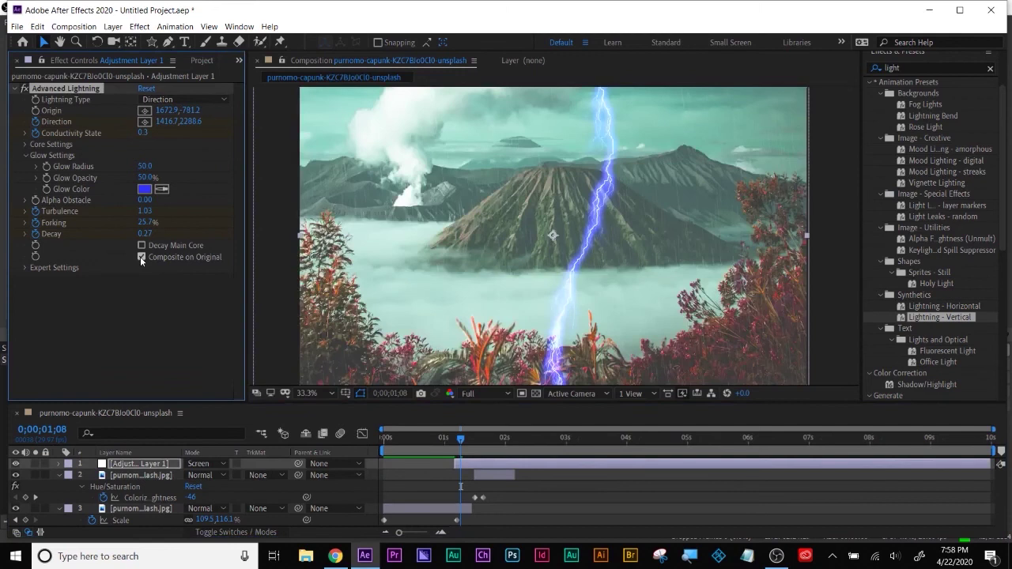
pyautogui.moveTo(457, 446); pyautogui.dragTo(455, 440)
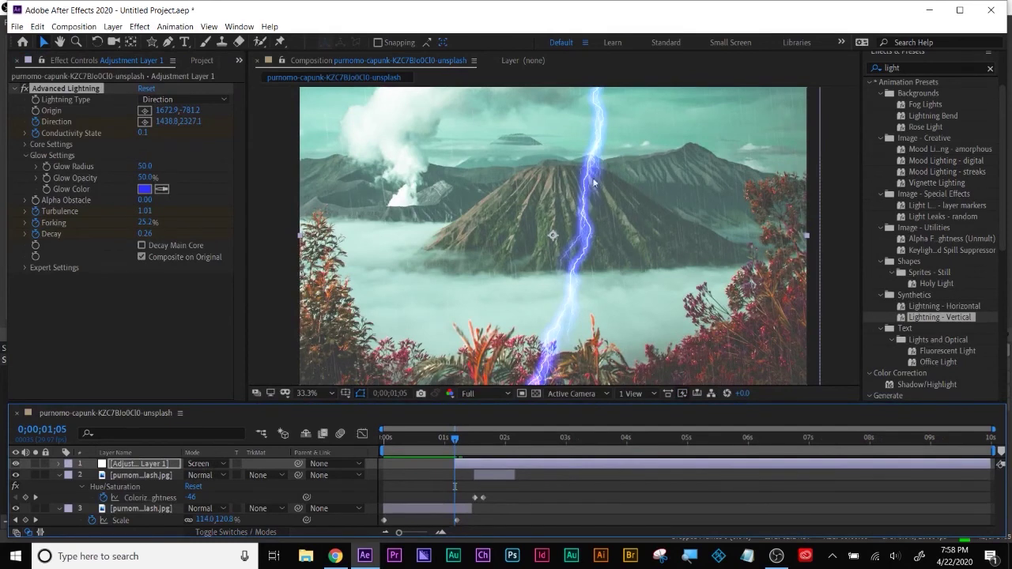
# Try the Add blending mode on the lightning adjustment layer and restore Screen
pyautogui.click(202, 463)
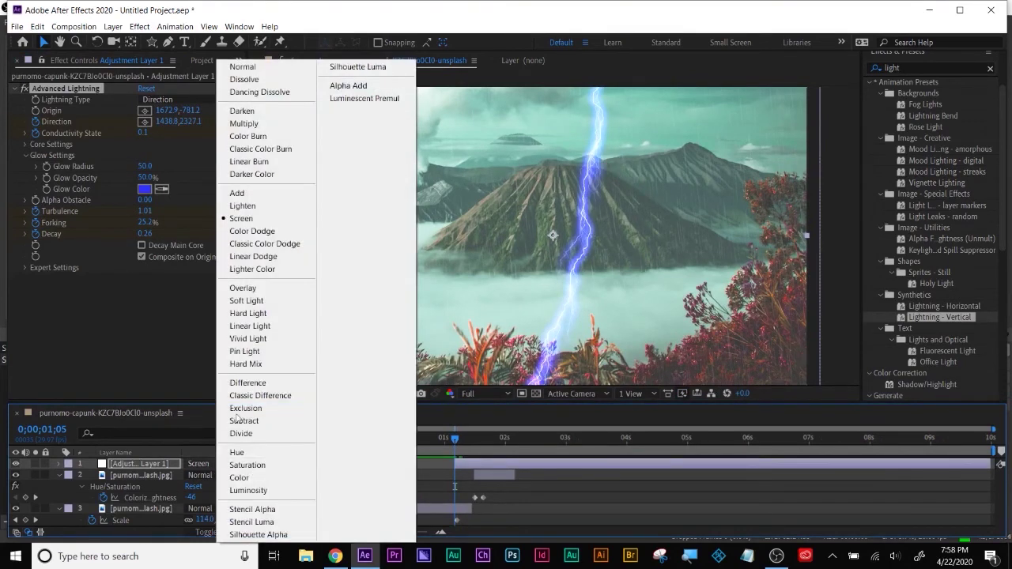
pyautogui.click(233, 195)
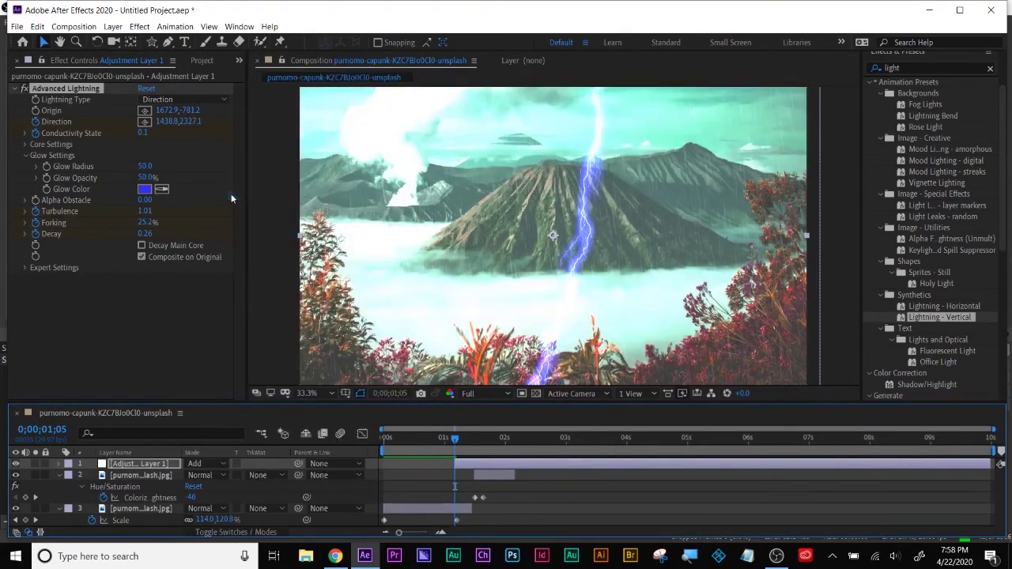
pyautogui.click(195, 464)
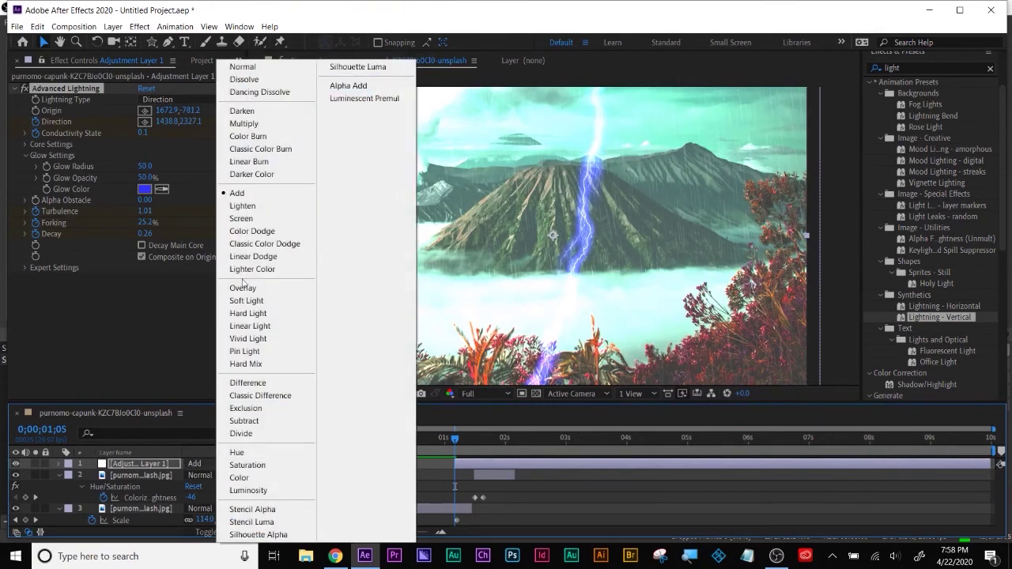
pyautogui.click(241, 218)
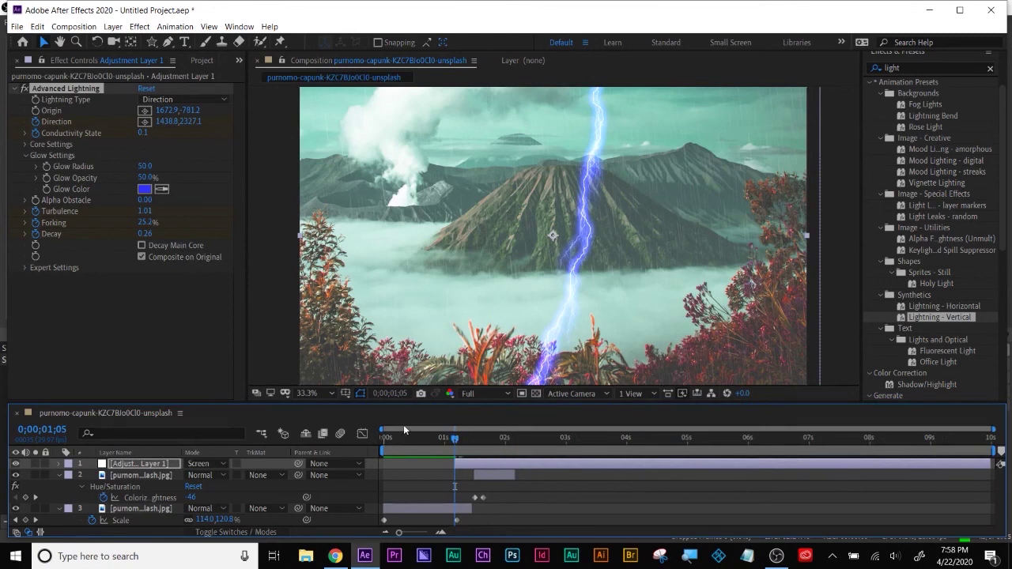
# Go to 0;00;01;08 and trim the end of the lightning adjustment layer to that frame
pyautogui.hotkey('alt', 'shift', 'j')
pyautogui.click(440, 269)
pyautogui.moveTo(444, 269); pyautogui.dragTo(465, 275)
pyautogui.write('08')
pyautogui.click(505, 309)
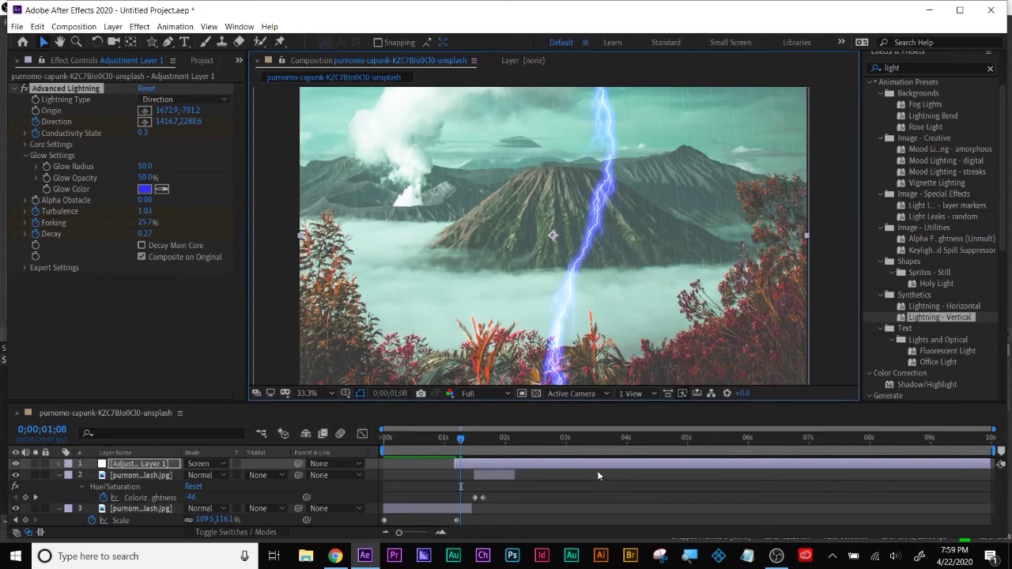
pyautogui.hotkey('alt', ']')
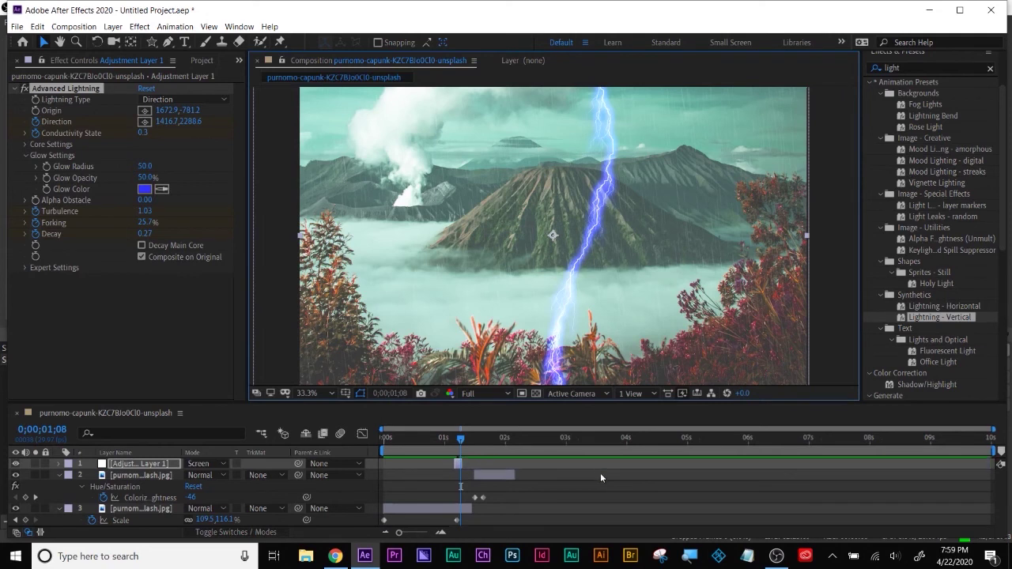
# Preview the short lightning strike from about 0;00;01;03 and scrub through its frames
pyautogui.moveTo(454, 443); pyautogui.dragTo(448, 441)
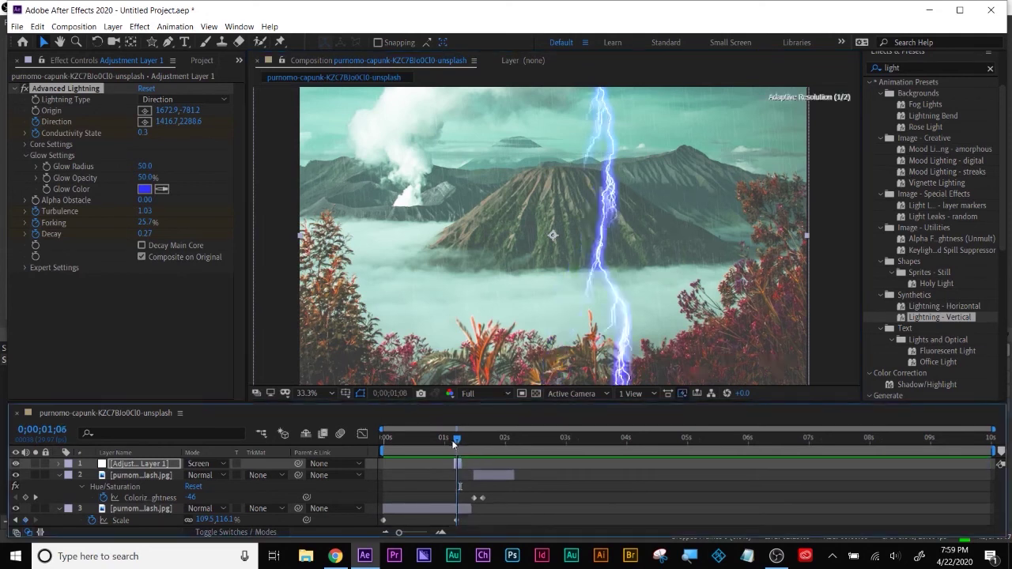
pyautogui.press('space')
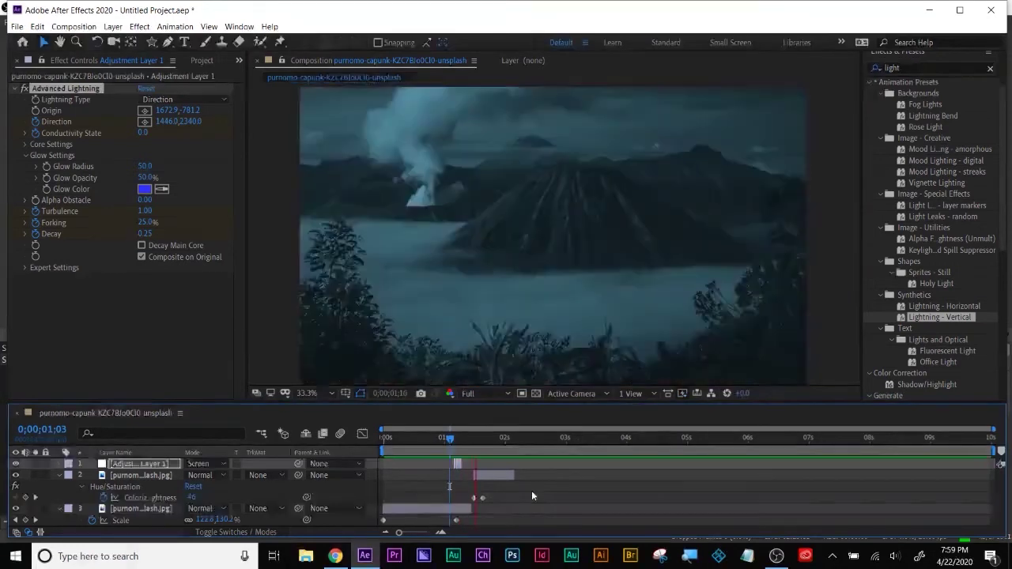
pyautogui.moveTo(446, 432); pyautogui.dragTo(467, 440)
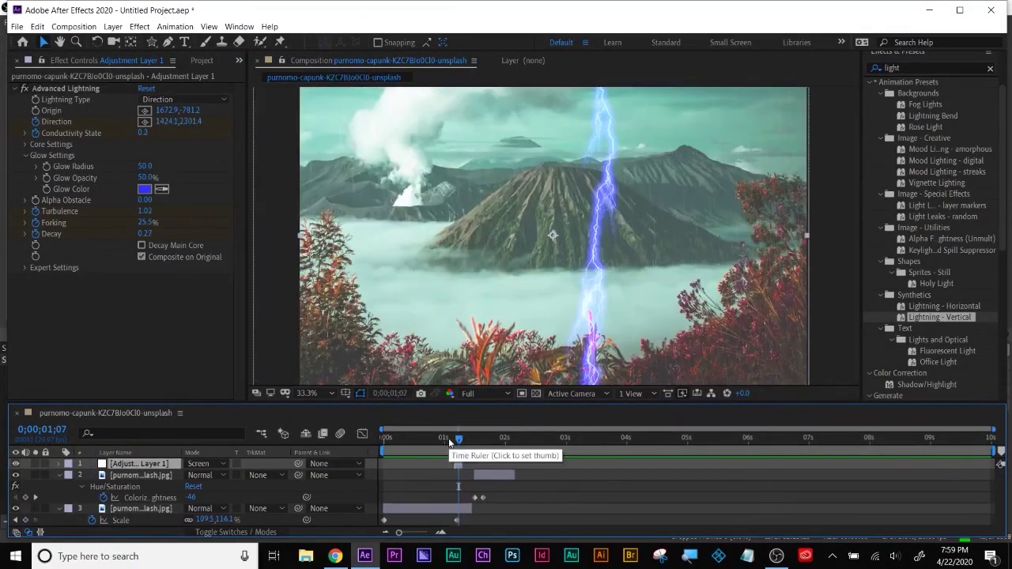
pyautogui.click(451, 439)
pyautogui.press('space')
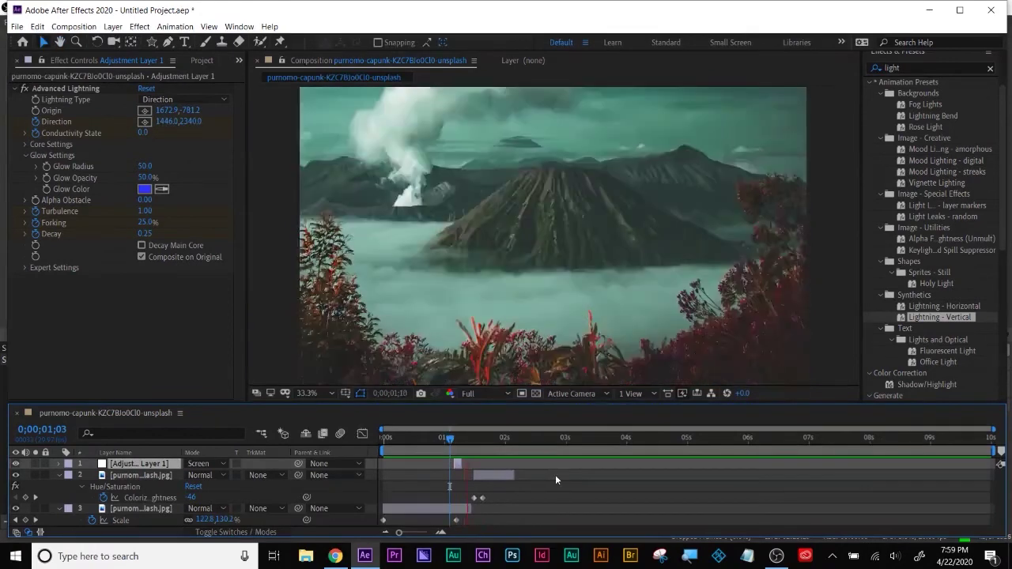
# Duplicate the lightning adjustment layer, move the copy to start at 0;00;01;15 over the dark image, and preview both strikes
pyautogui.moveTo(457, 440); pyautogui.dragTo(473, 437)
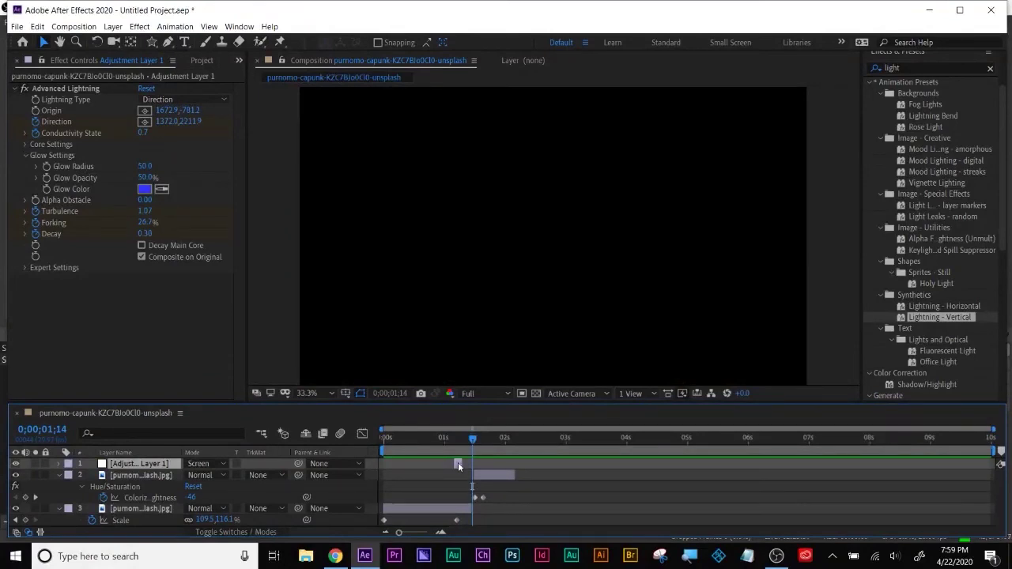
pyautogui.moveTo(474, 439); pyautogui.dragTo(477, 439)
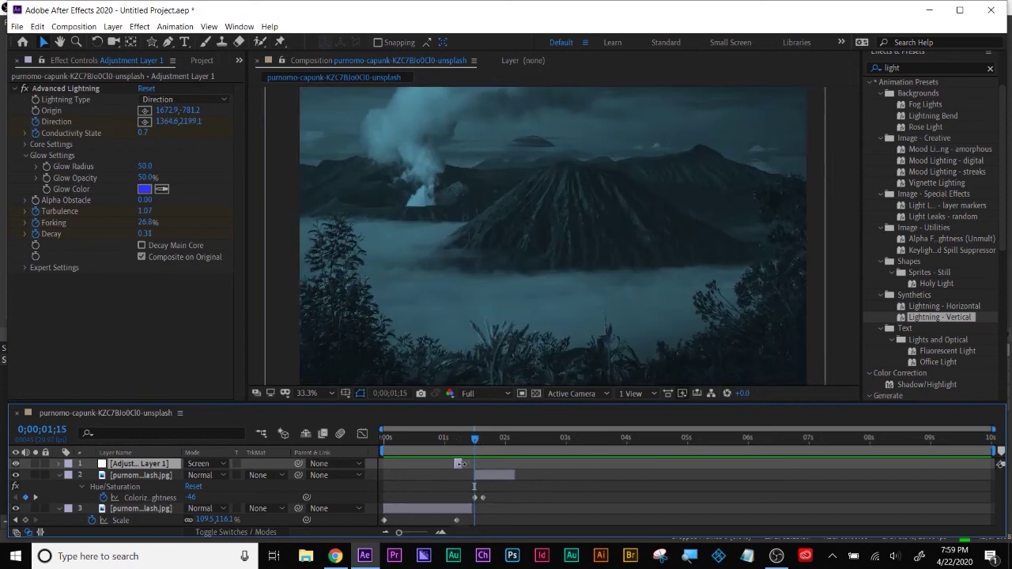
pyautogui.hotkey('ctrl', 'd')
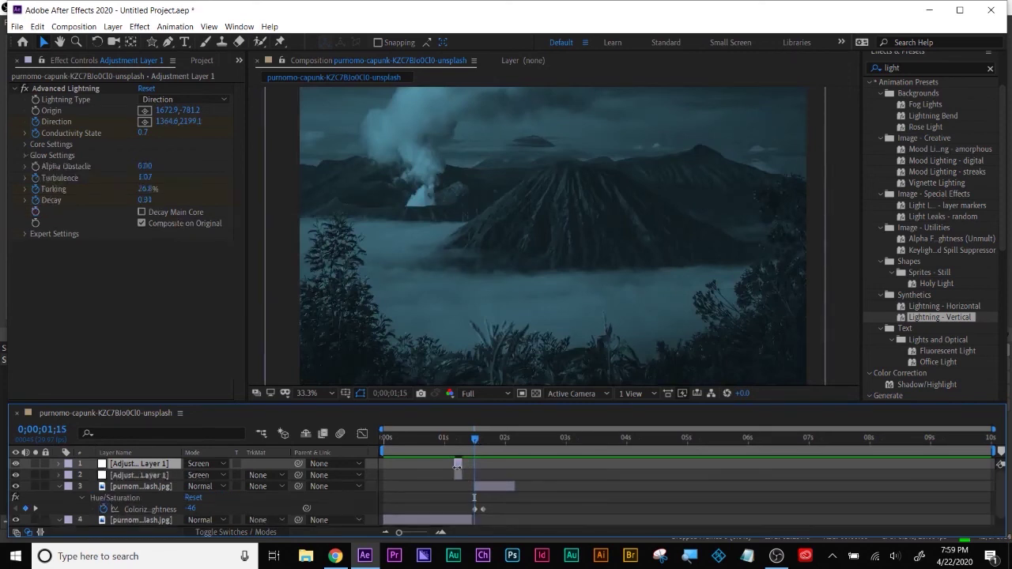
pyautogui.moveTo(457, 462); pyautogui.dragTo(477, 463)
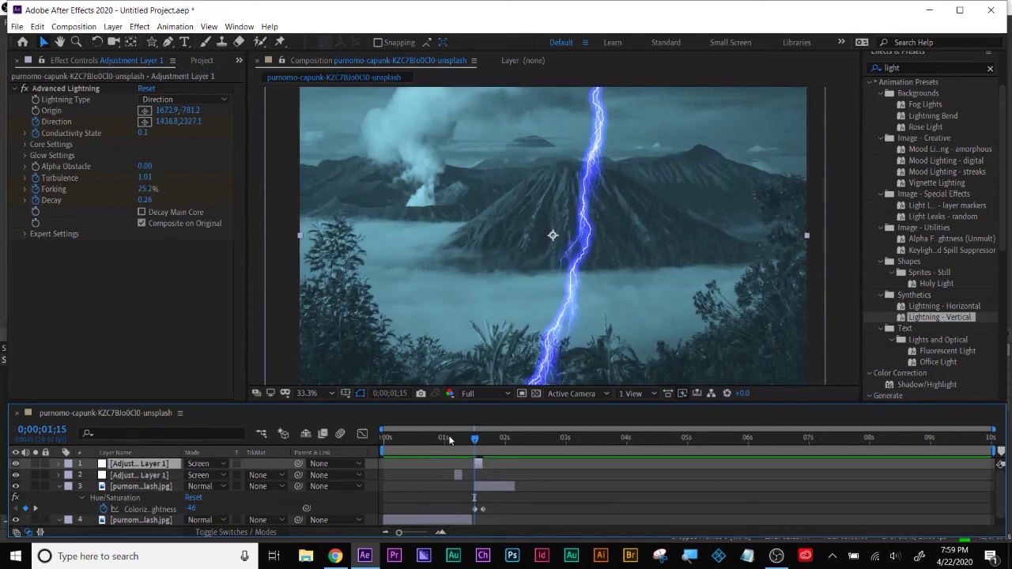
pyautogui.click(448, 437)
pyautogui.press('space')
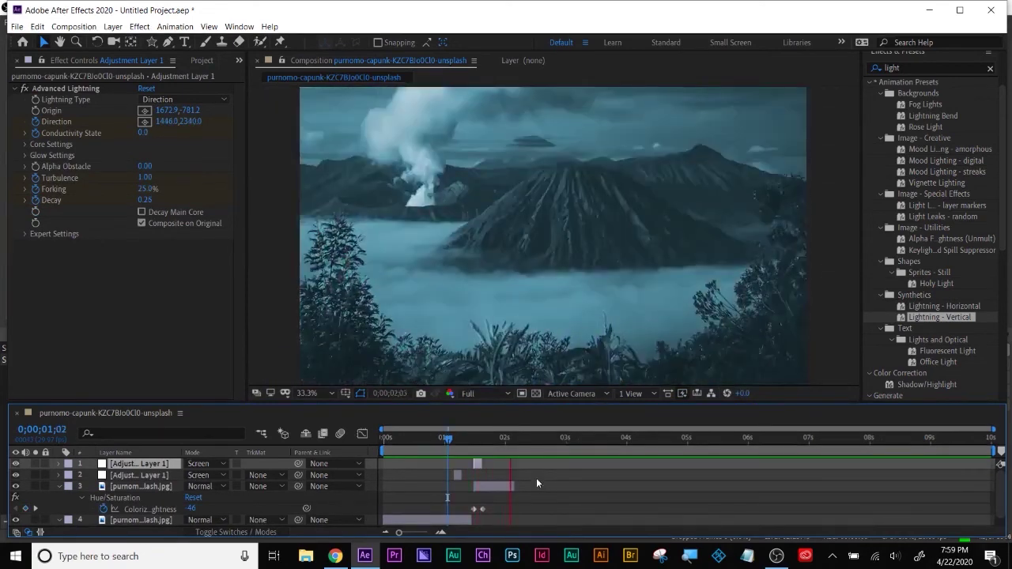
# Go to 0;00;01;07 and apply the Stylize Glow effect to the first strike's adjustment layer
pyautogui.moveTo(450, 437); pyautogui.dragTo(459, 439)
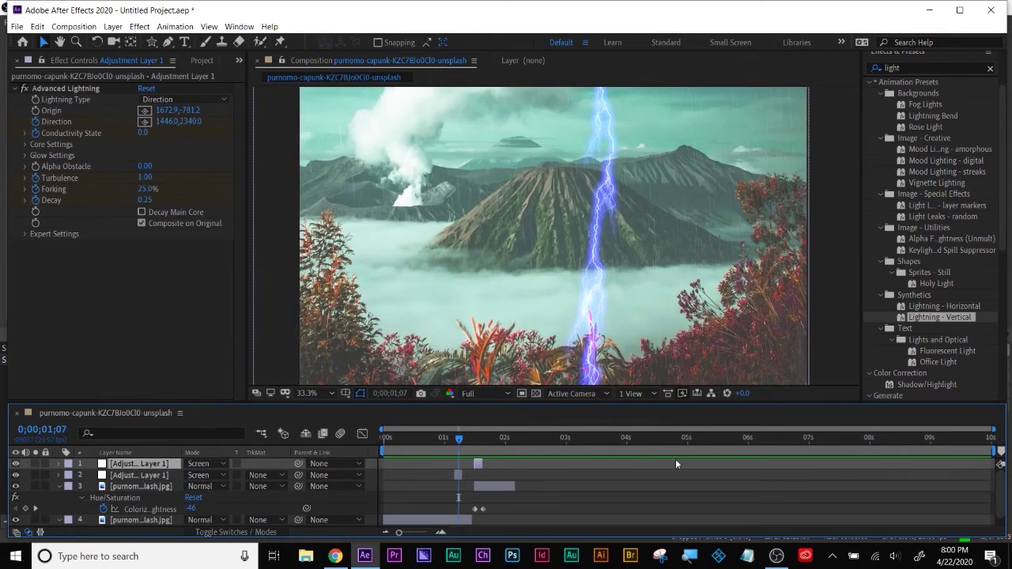
pyautogui.click(905, 68)
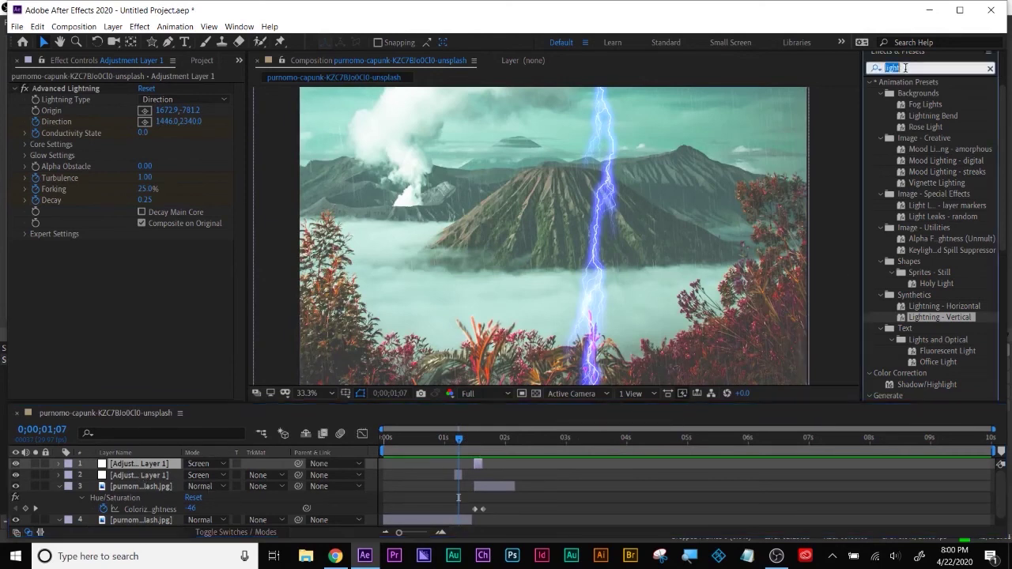
pyautogui.write('glow')
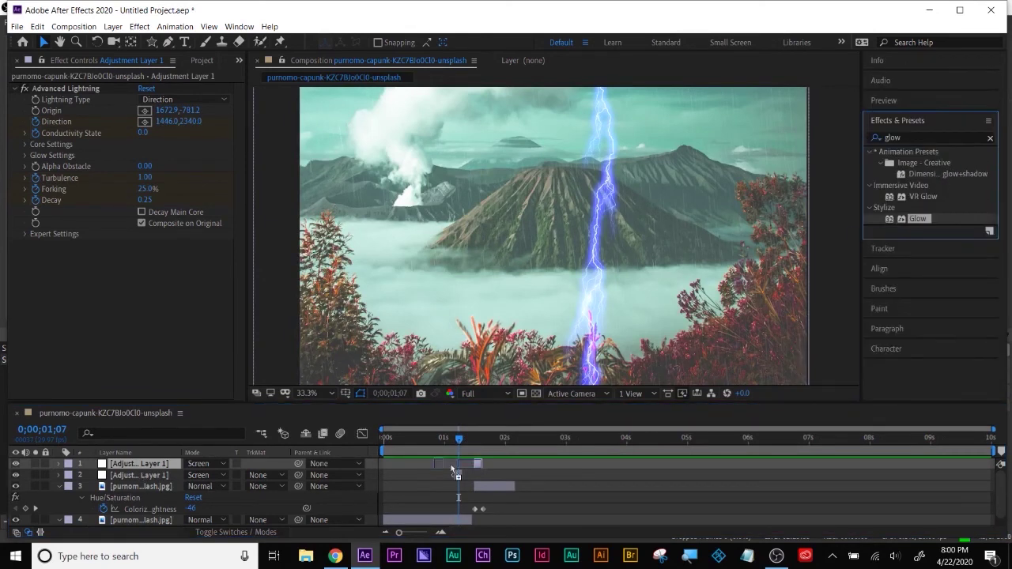
pyautogui.moveTo(560, 401); pyautogui.dragTo(458, 474)
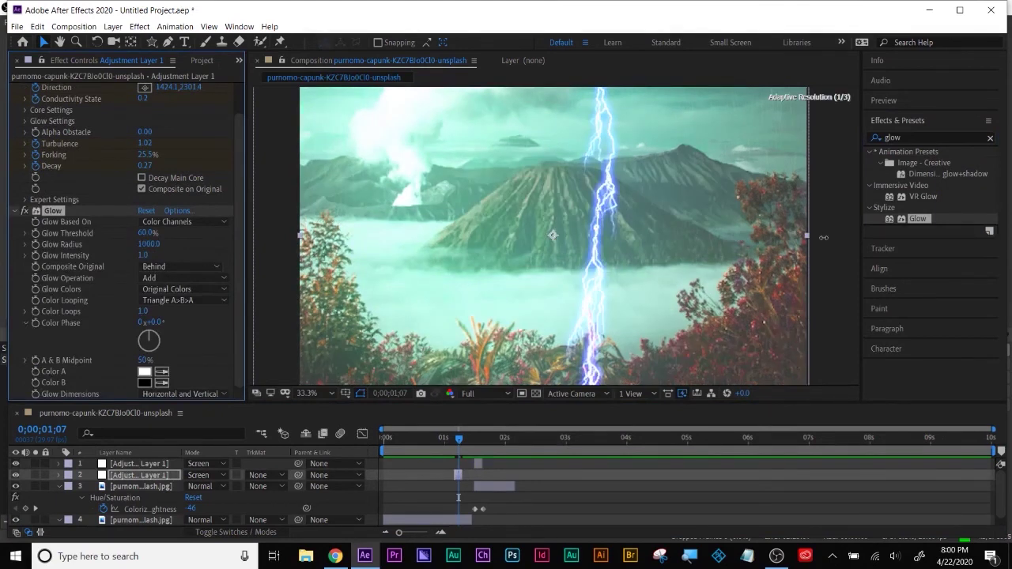
# Lower the Glow Threshold to 49.8% and switch the project's color depth to 32 bpc
pyautogui.moveTo(144, 235)
pyautogui.mouseDown()
pyautogui.moveTo(120, 263)
pyautogui.moveTo(164, 239)
pyautogui.moveTo(143, 252)
pyautogui.mouseUp()
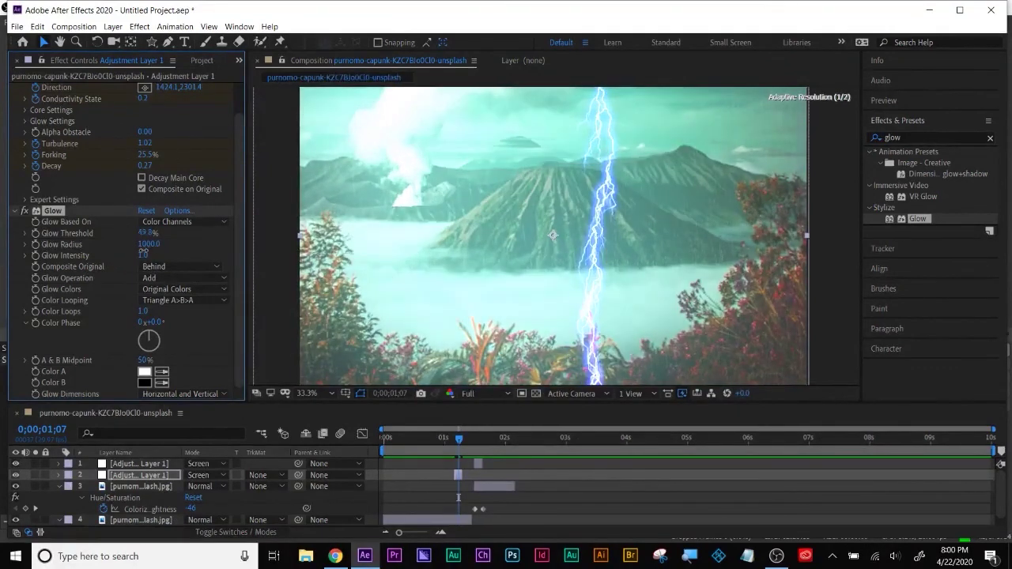
pyautogui.click(201, 61)
pyautogui.keyDown('alt'); pyautogui.click(88, 393); pyautogui.keyUp('alt')
pyautogui.keyDown('alt'); pyautogui.click(89, 395); pyautogui.keyUp('alt')
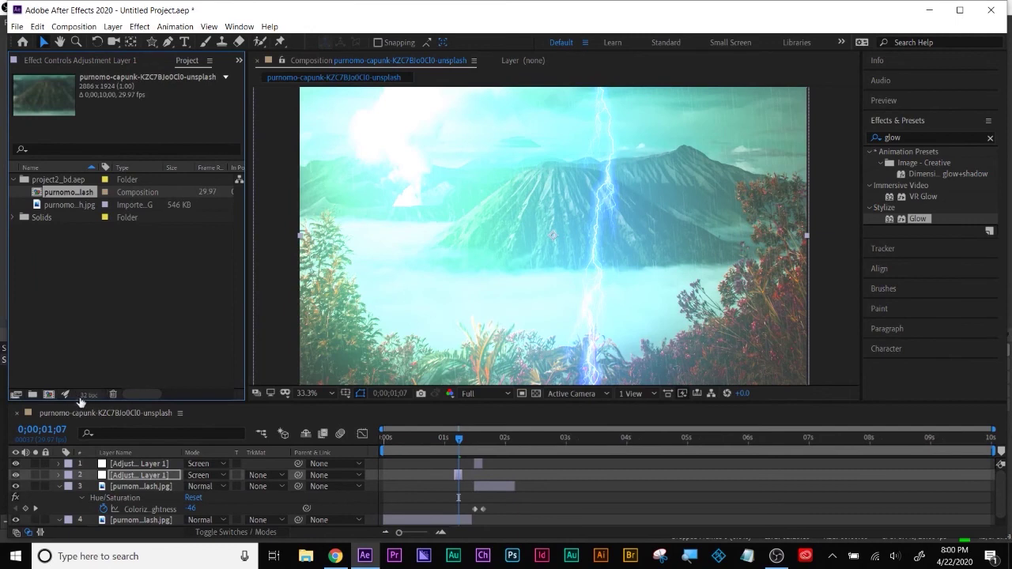
# Set the Glow Threshold to 59.2% and the Glow Intensity to 0.9 on the first strike's adjustment layer
pyautogui.click(110, 60)
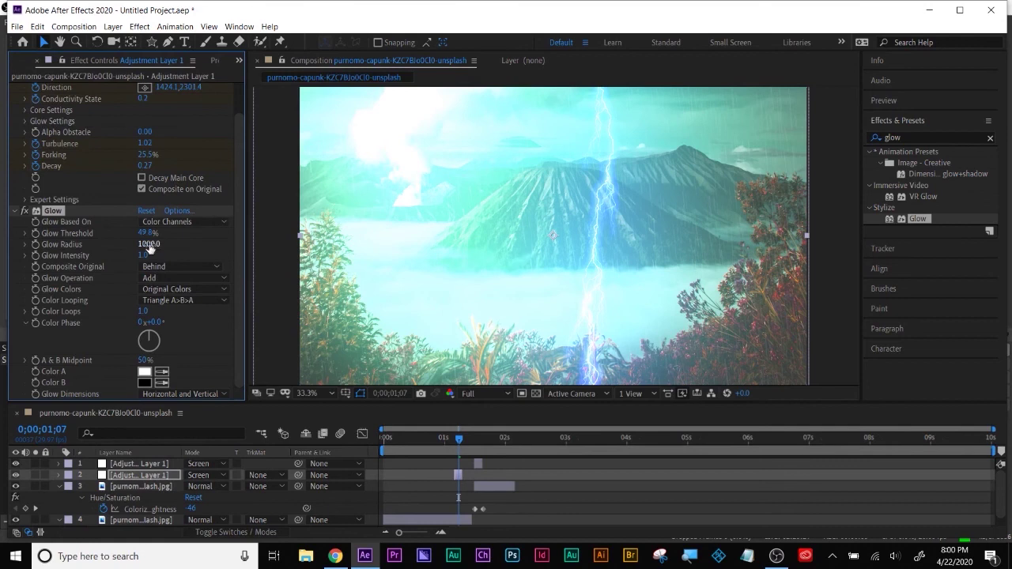
pyautogui.moveTo(147, 233)
pyautogui.mouseDown()
pyautogui.moveTo(136, 243)
pyautogui.moveTo(158, 232)
pyautogui.mouseUp()
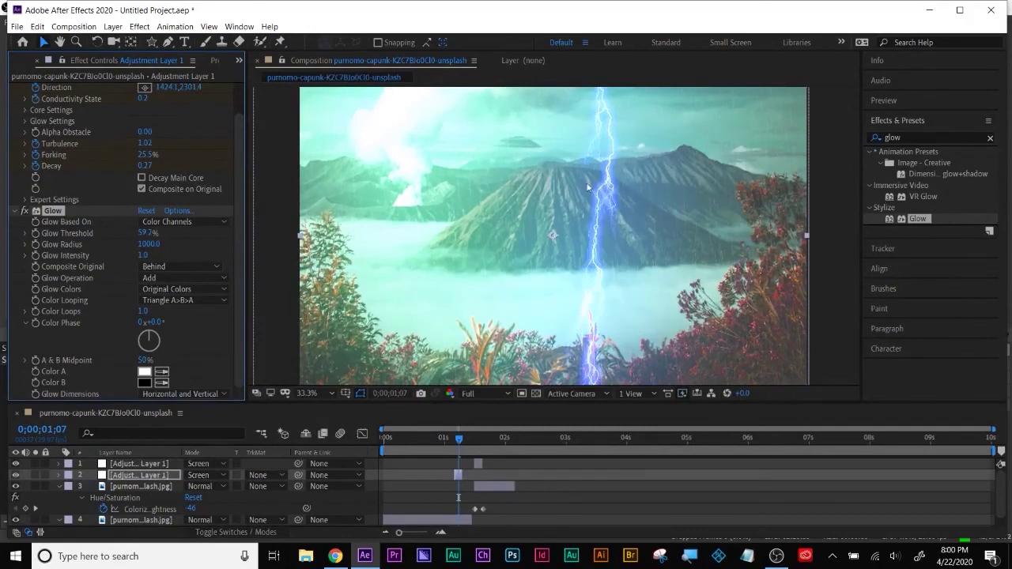
pyautogui.click(458, 438)
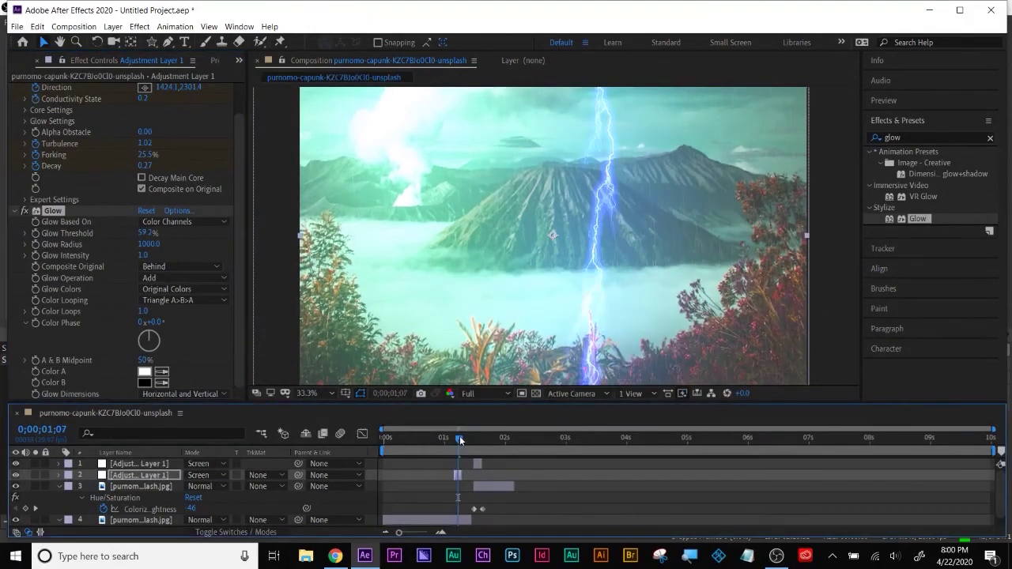
pyautogui.moveTo(143, 255); pyautogui.dragTo(135, 263)
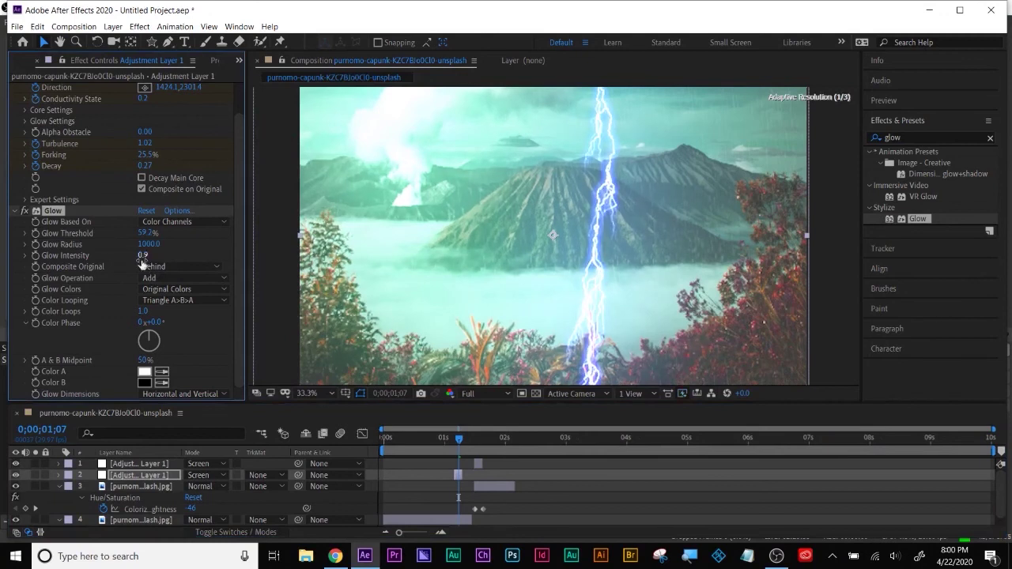
# Scrub from 0;00;00;23 to 0;00;01;13 to check the glowing strike against the surrounding frames
pyautogui.click(429, 439)
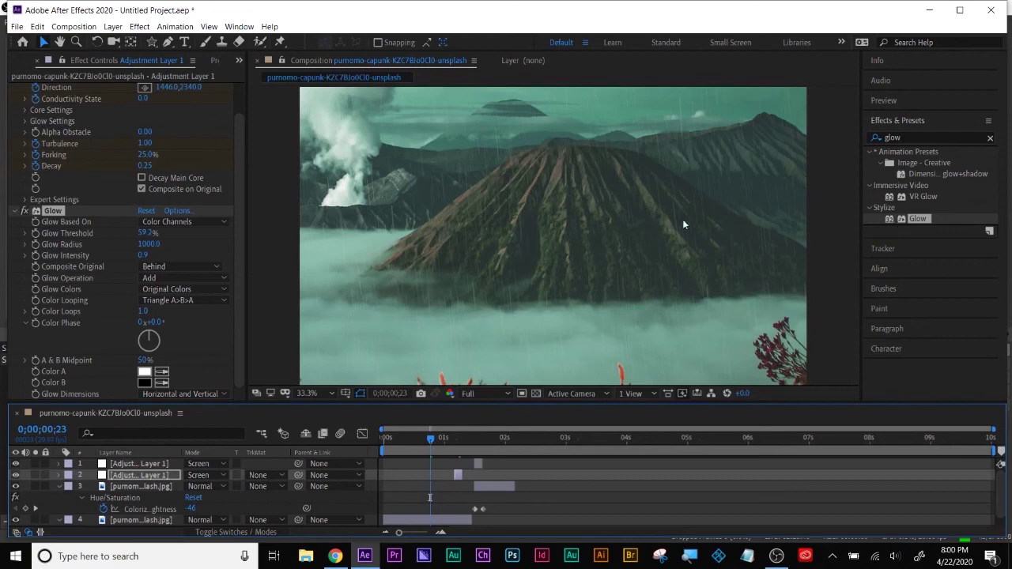
pyautogui.moveTo(433, 445); pyautogui.dragTo(454, 441)
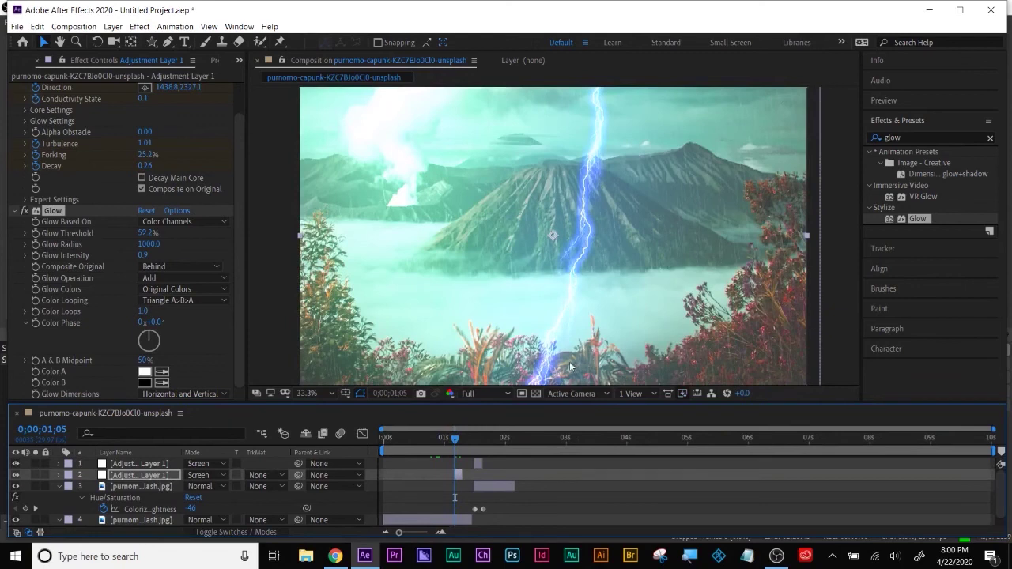
pyautogui.moveTo(456, 440); pyautogui.dragTo(470, 440)
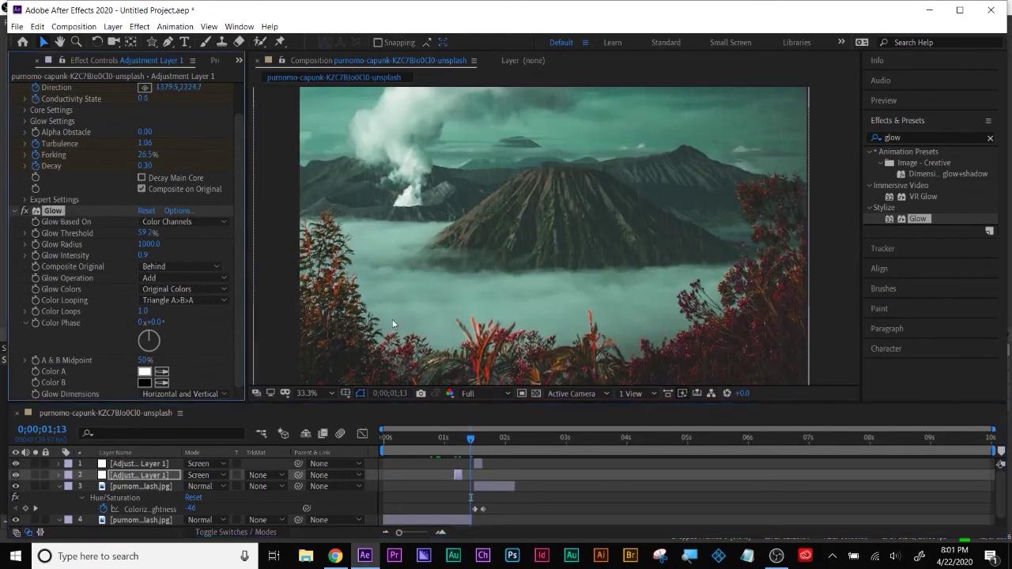
pyautogui.click(479, 463)
pyautogui.click(476, 442)
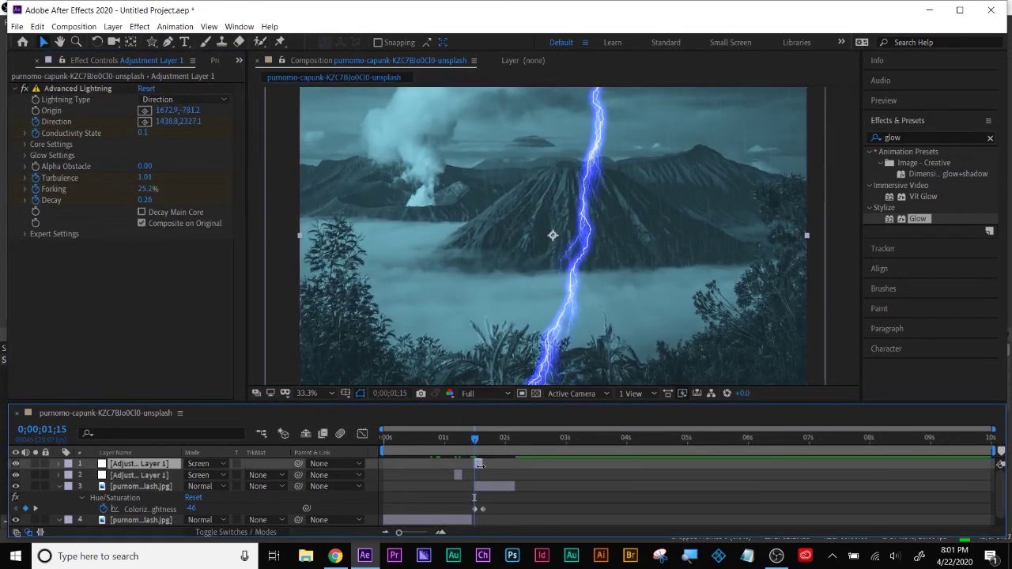
pyautogui.hotkey('ctrl', 'd')
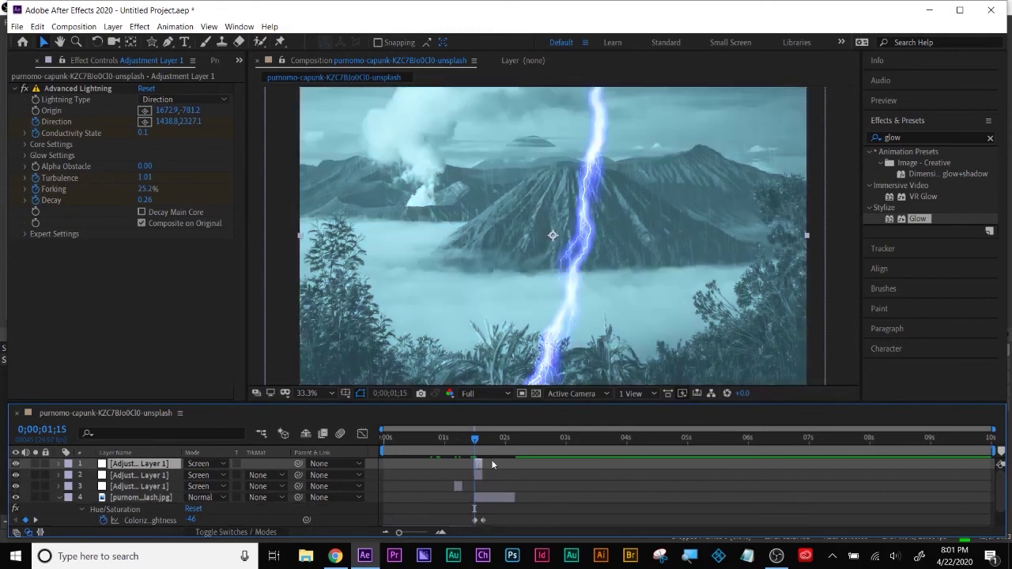
pyautogui.press('Delete')
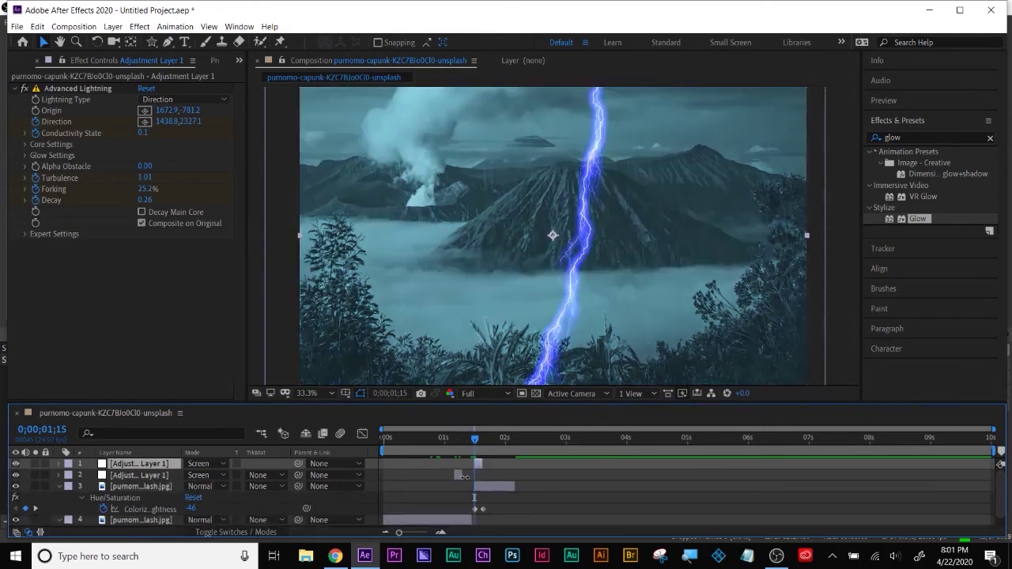
# Copy the Glow effect from the first strike's adjustment layer onto the second strike's layer at 0;00;01;15
pyautogui.click(457, 475)
pyautogui.click(50, 245)
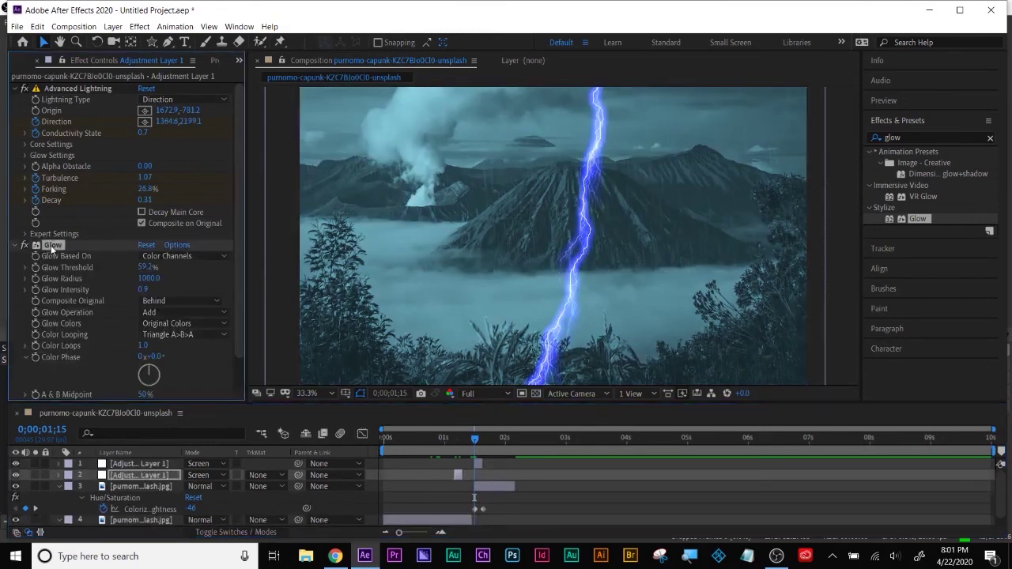
pyautogui.click(478, 465)
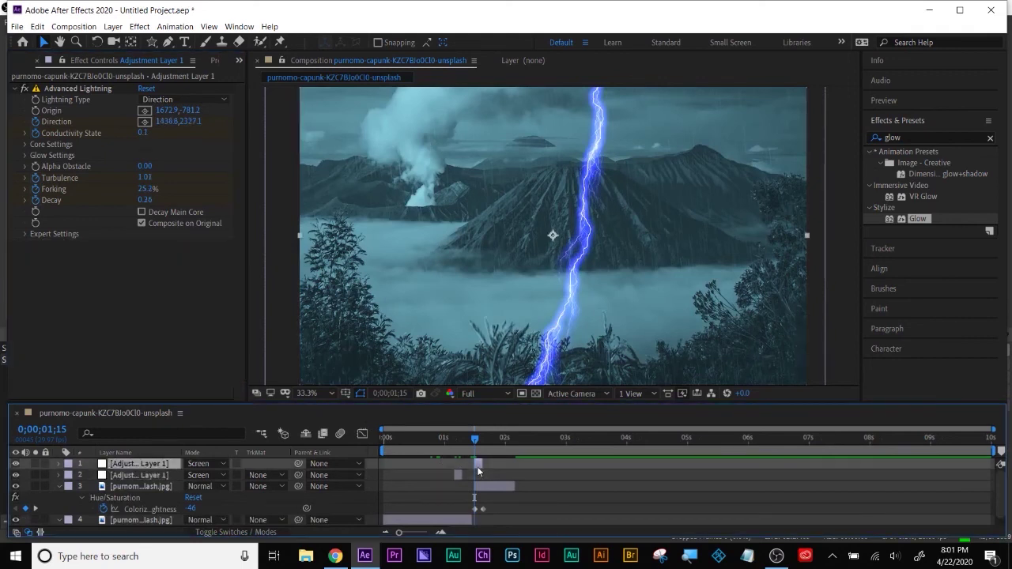
# Return to 0;00;00;00 and shorten the work area to end with the dark image layer, just past 2 seconds
pyautogui.moveTo(477, 444); pyautogui.dragTo(378, 449)
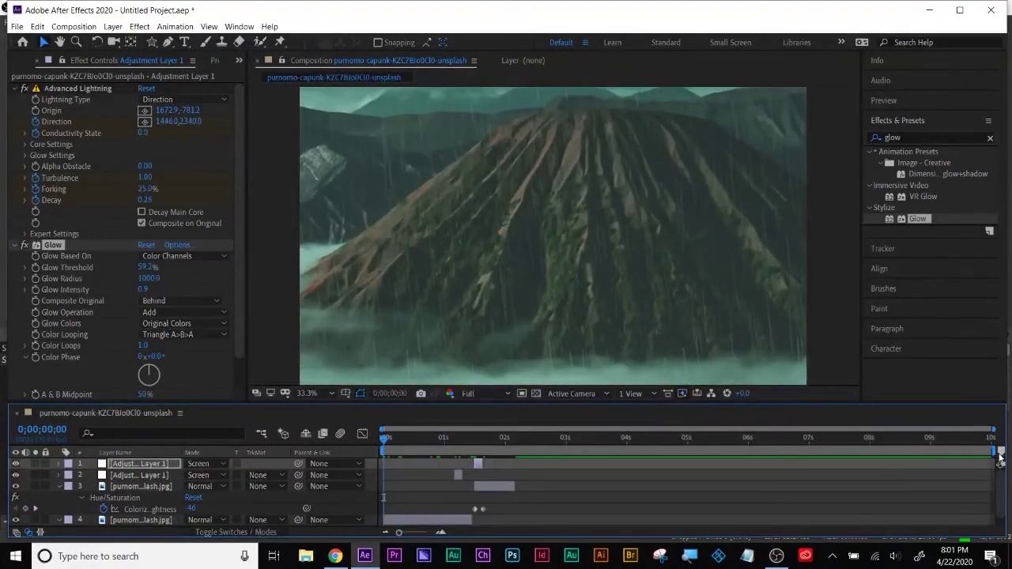
pyautogui.moveTo(994, 452); pyautogui.dragTo(516, 461)
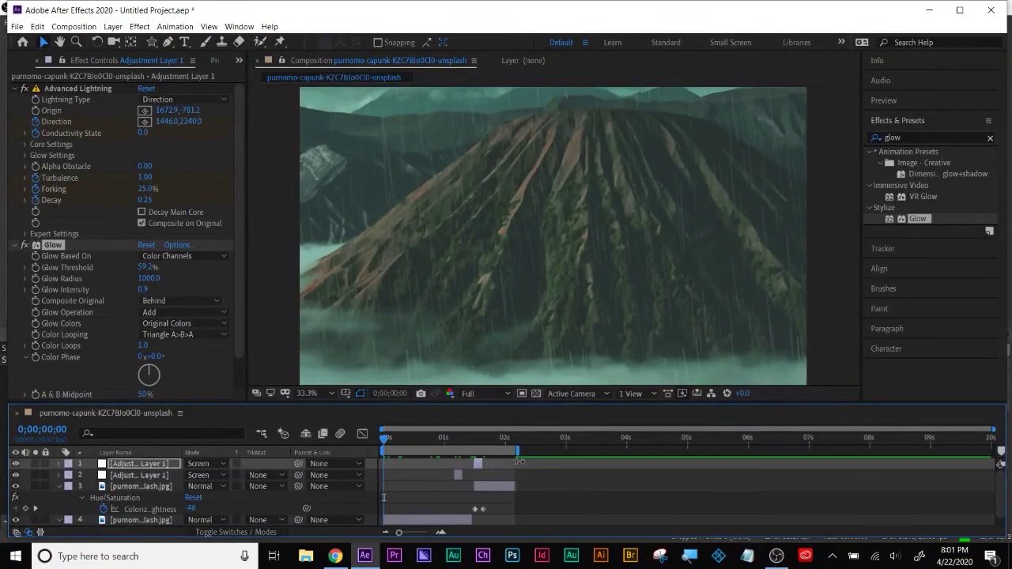
# Preview the animation, stop on the second strike at 0;00;01;17 and save the project as test lightning.aep
pyautogui.press('space')
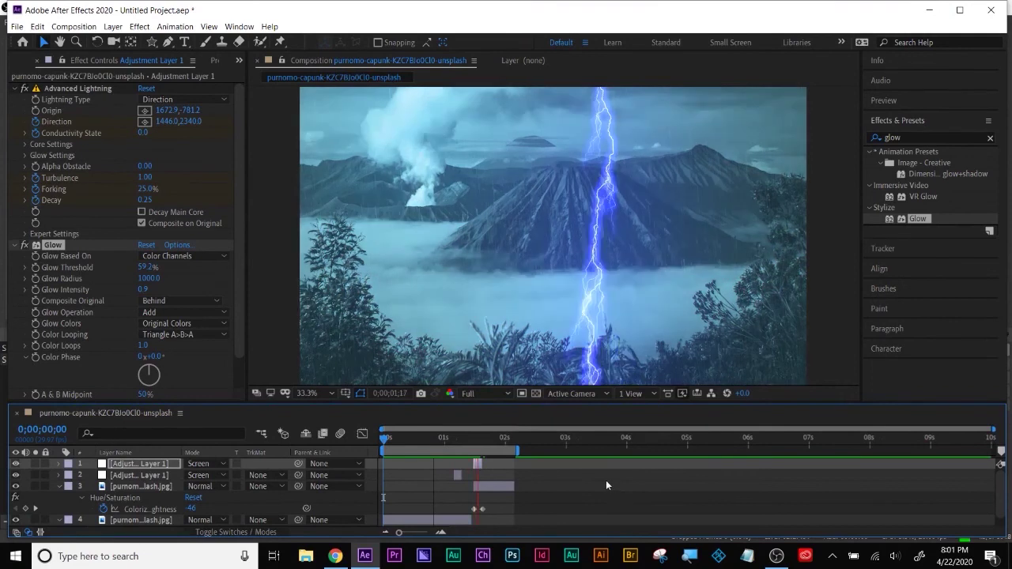
pyautogui.click(475, 441)
pyautogui.moveTo(475, 445); pyautogui.dragTo(478, 445)
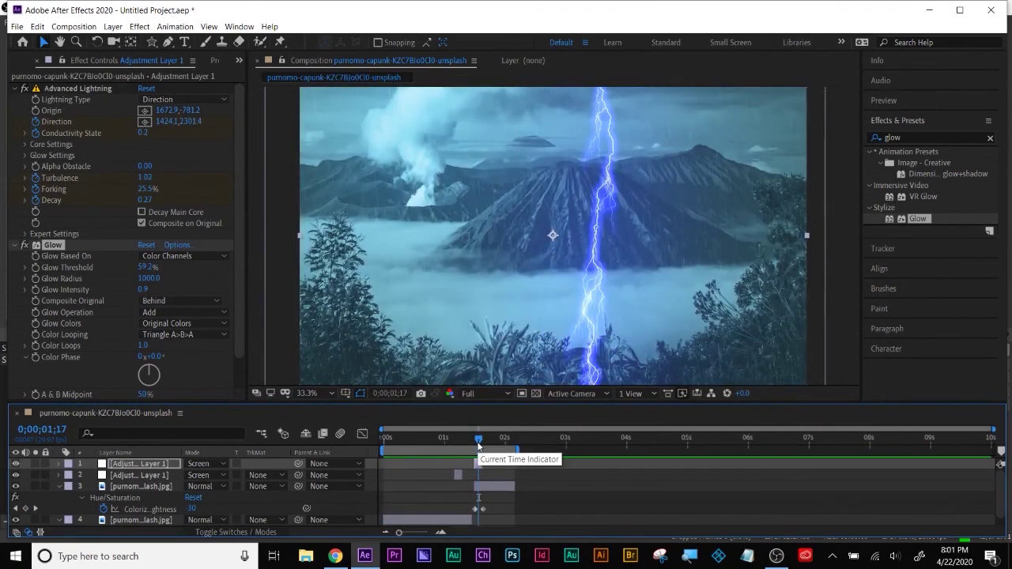
pyautogui.hotkey('ctrl', 's')
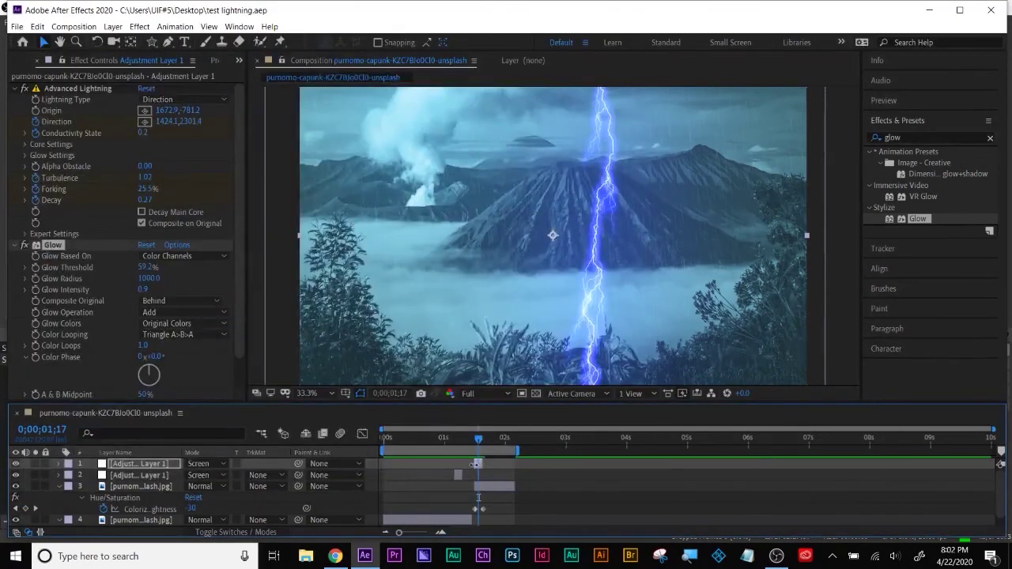
# Reposition the second strike near the image's right edge, with its Advanced Lightning Origin at 2478, -282 and its Direction point below the frame
pyautogui.click(475, 464)
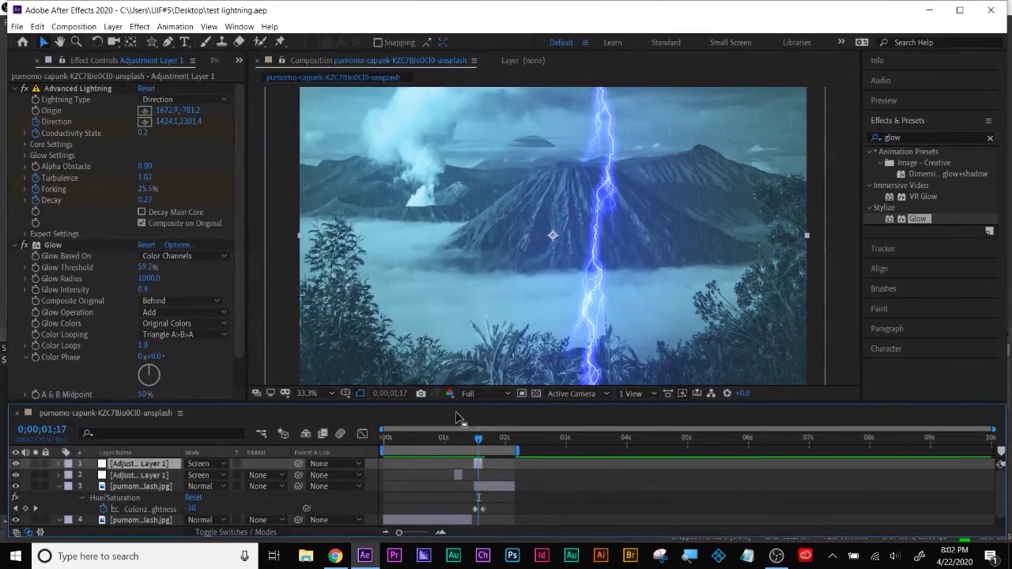
pyautogui.press(',')
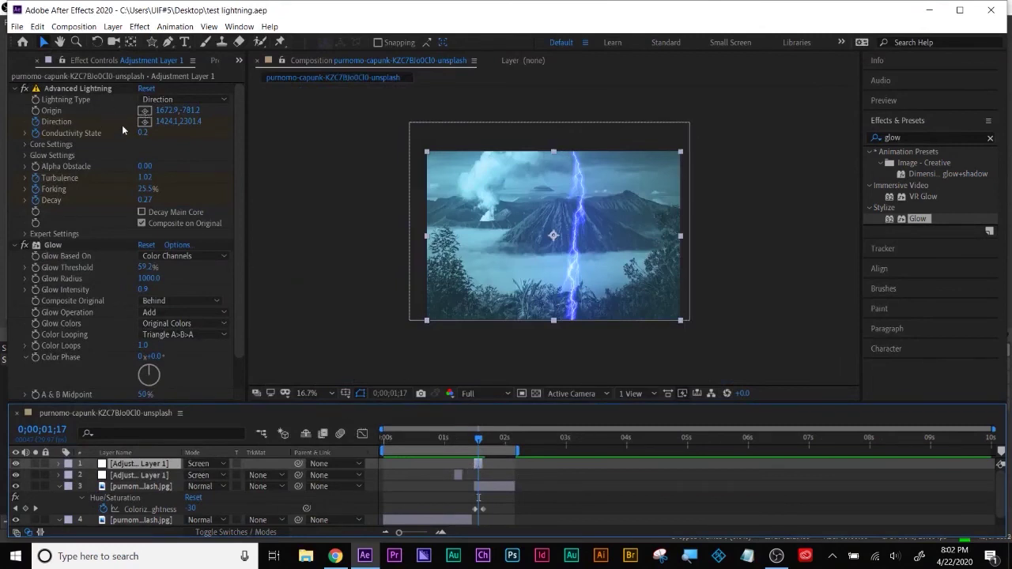
pyautogui.click(144, 113)
pyautogui.click(510, 135)
pyautogui.moveTo(506, 136); pyautogui.dragTo(463, 140)
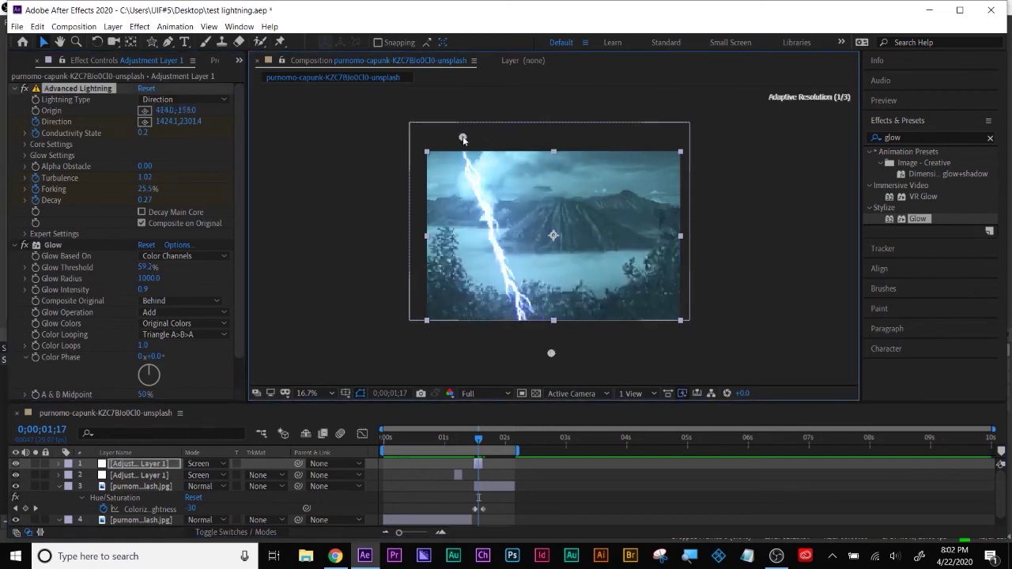
pyautogui.moveTo(551, 353); pyautogui.dragTo(679, 348)
pyautogui.click(462, 136)
pyautogui.moveTo(600, 133); pyautogui.dragTo(644, 126)
pyautogui.moveTo(679, 348); pyautogui.dragTo(655, 351)
# Play the composition from 0;00;00;00 and scrub to 0;00;01;09 to check the repositioned strike
pyautogui.click(452, 440)
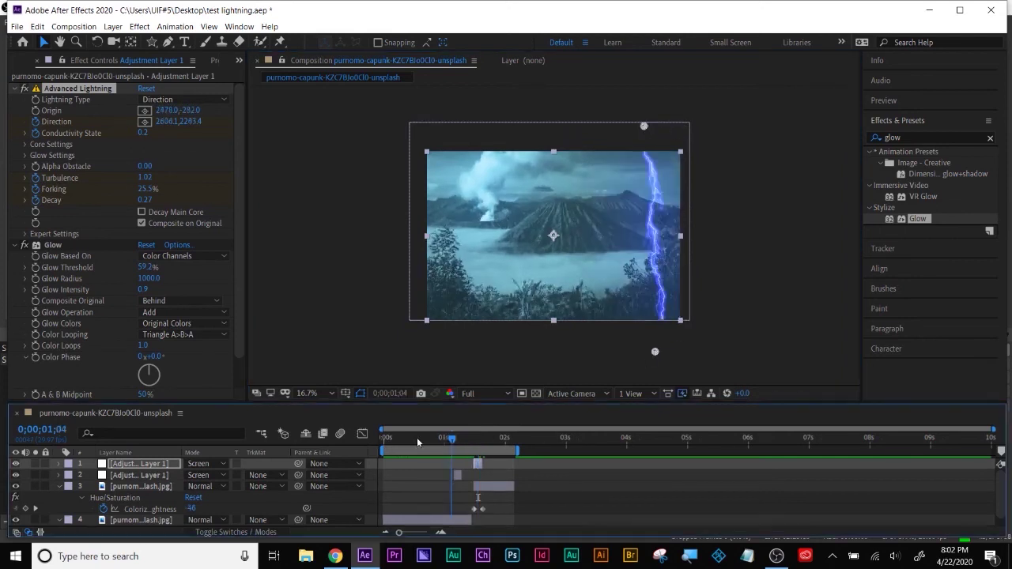
pyautogui.click(385, 437)
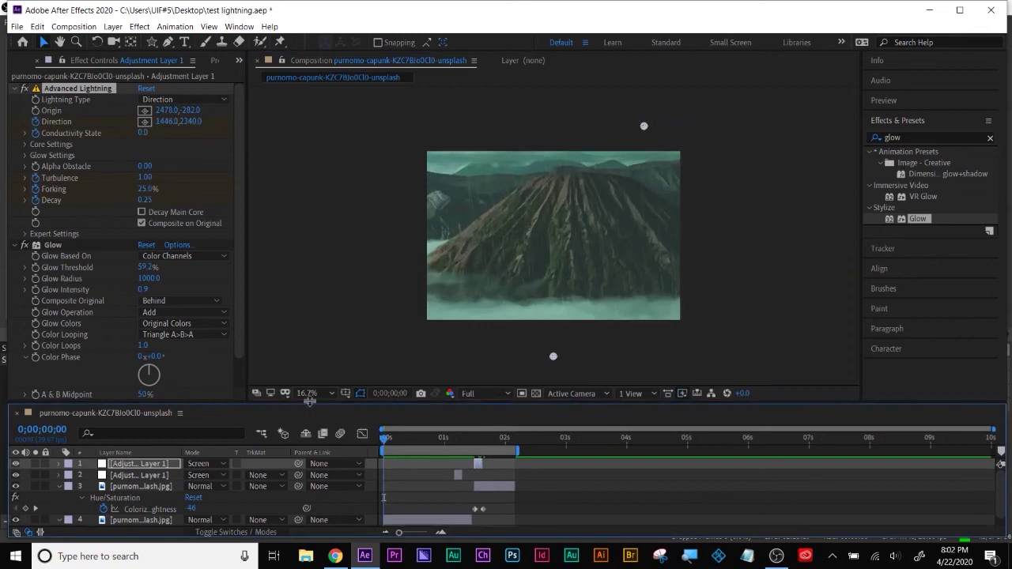
pyautogui.click(307, 392)
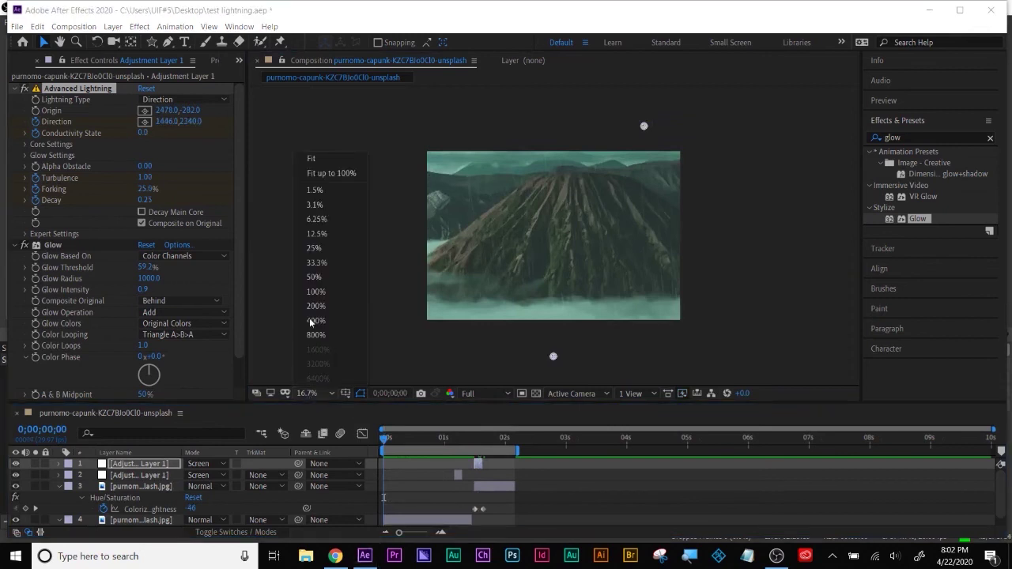
pyautogui.click(331, 173)
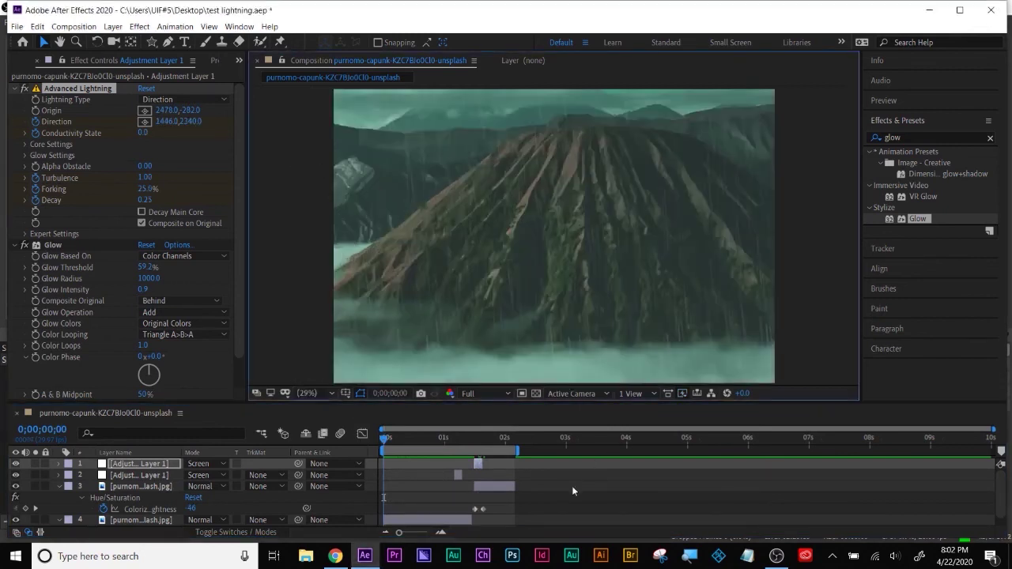
pyautogui.press('space')
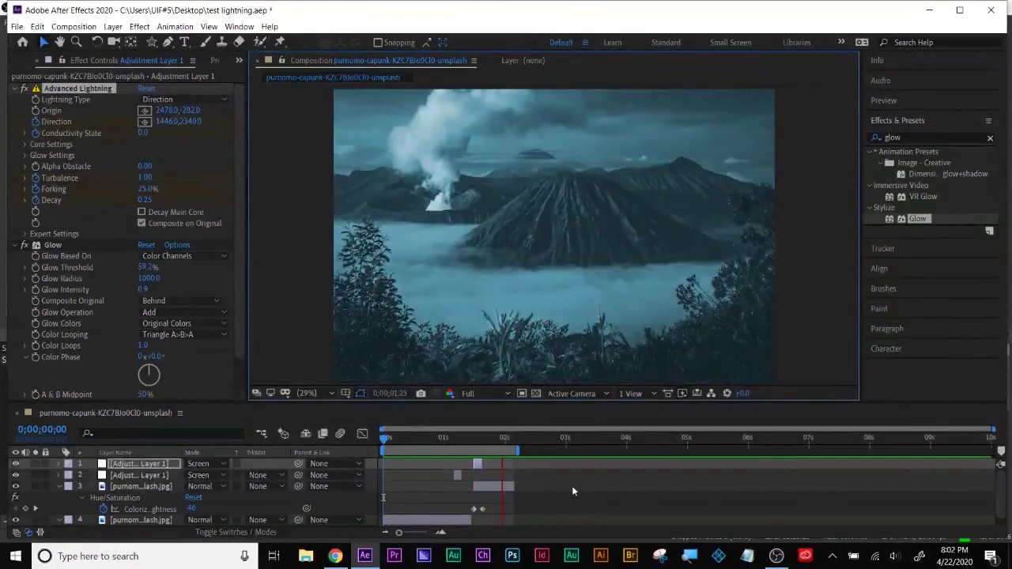
pyautogui.press('space')
pyautogui.click(400, 440)
pyautogui.moveTo(409, 440); pyautogui.dragTo(464, 443)
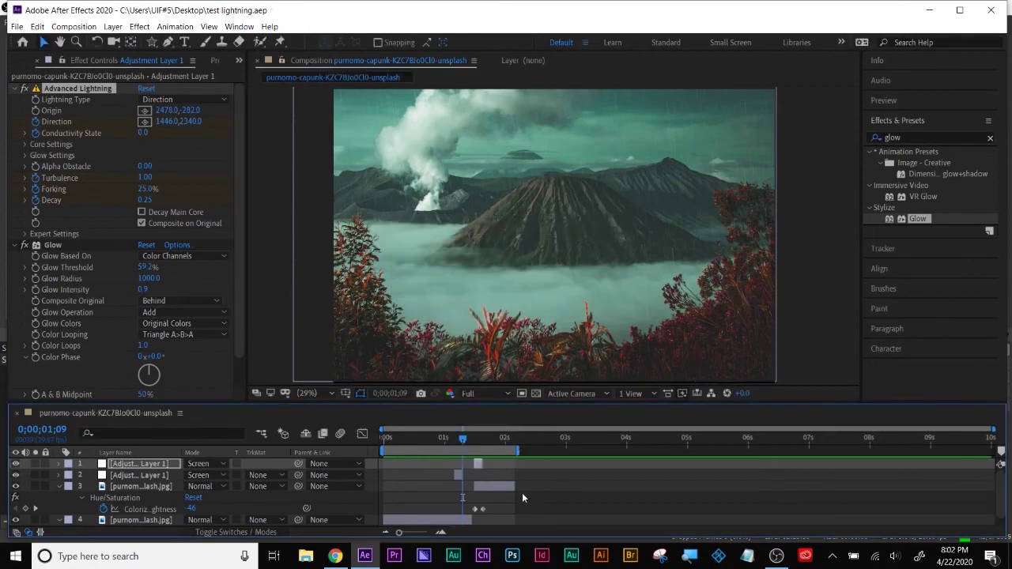
# Reveal the Scale keyframes of the bottom volcano image layer
pyautogui.click(149, 519)
pyautogui.press('s')
pyautogui.click(143, 507)
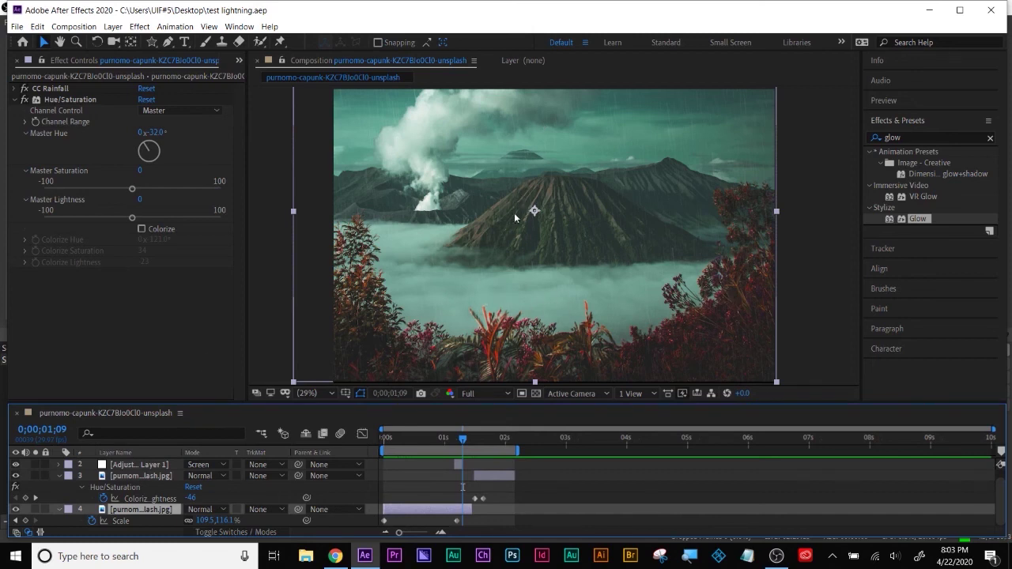
# Collapse the layer properties and toggle the visibility of the three layers above the bottom image, moving to just past 1 second
pyautogui.scroll(1, 37, 513)
pyautogui.press('u')
pyautogui.click(140, 497)
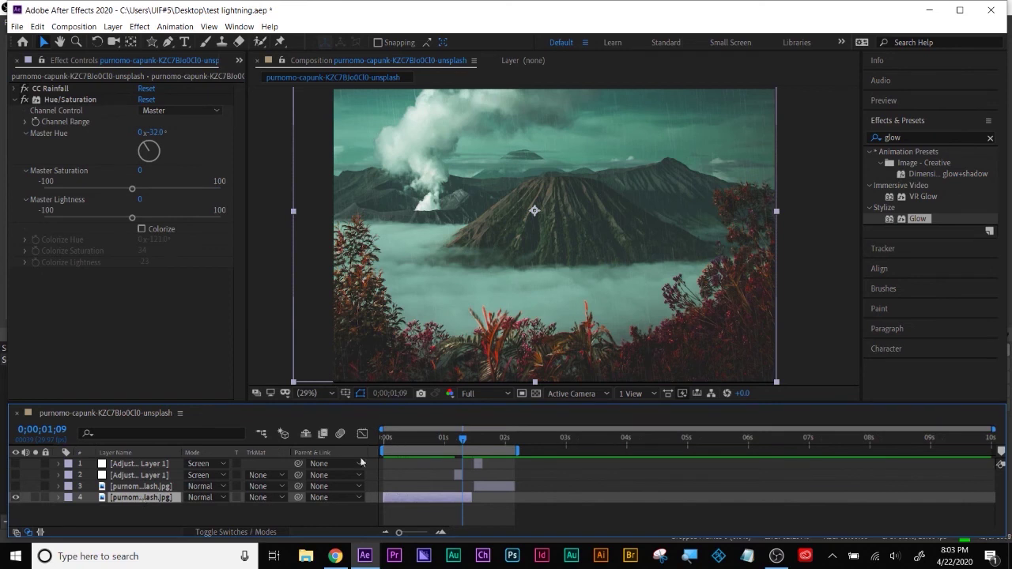
pyautogui.moveTo(15, 486); pyautogui.dragTo(16, 463)
pyautogui.click(457, 437)
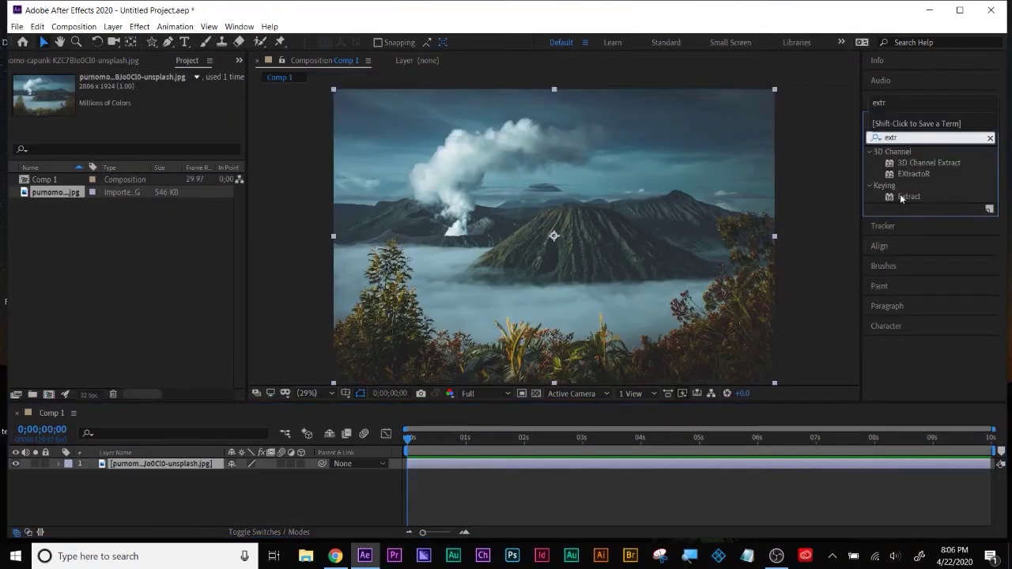
# Apply the Extract effect to the volcano image layer in Comp 1 and set its Channel to Blue
pyautogui.moveTo(909, 196); pyautogui.dragTo(620, 462)
pyautogui.moveTo(42, 165); pyautogui.dragTo(19, 166)
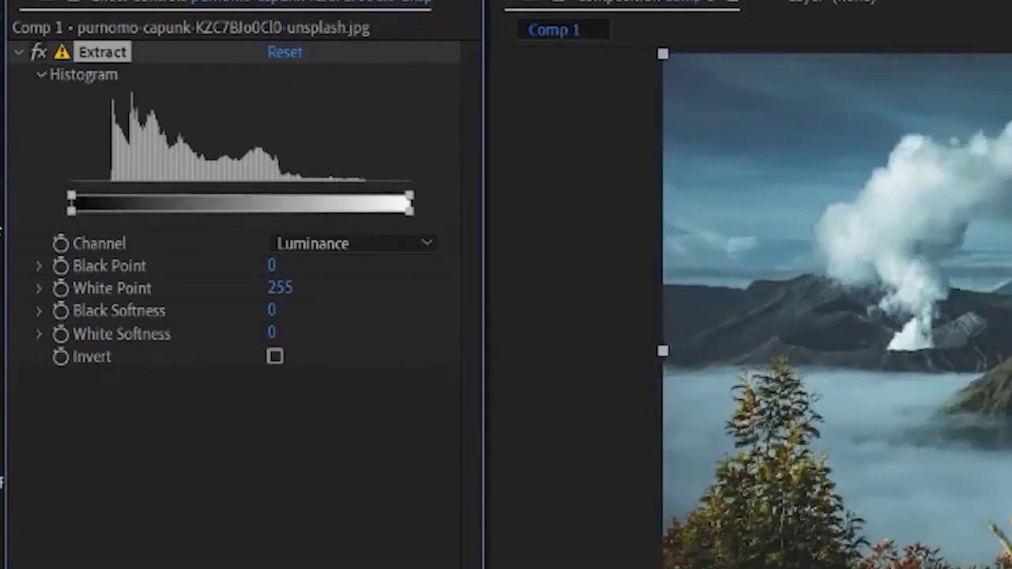
pyautogui.click(328, 243)
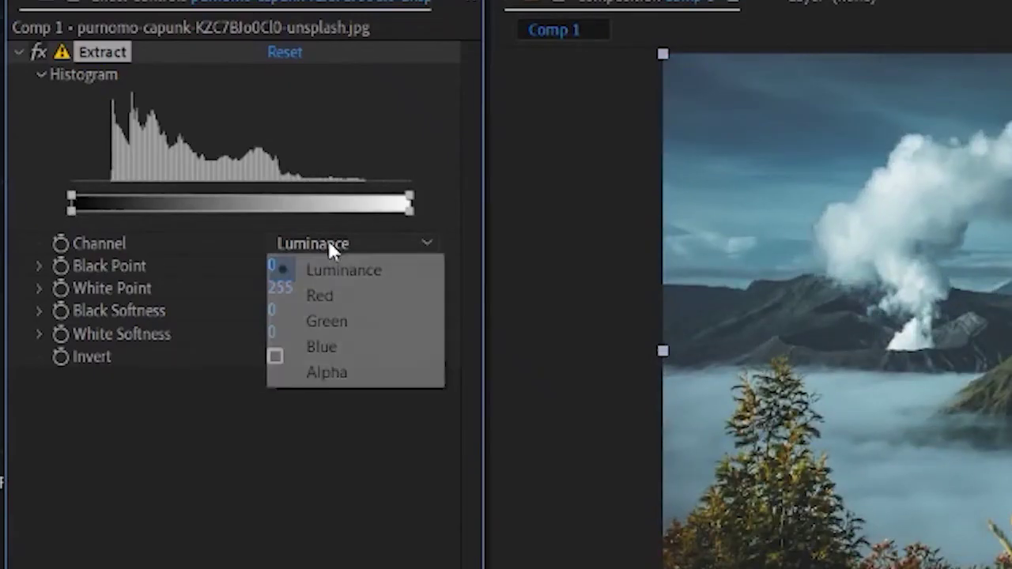
pyautogui.click(343, 358)
# Invert the Extract effect and adjust its histogram to Black Point 104 and Black Softness 91
pyautogui.moveTo(41, 166); pyautogui.dragTo(135, 160)
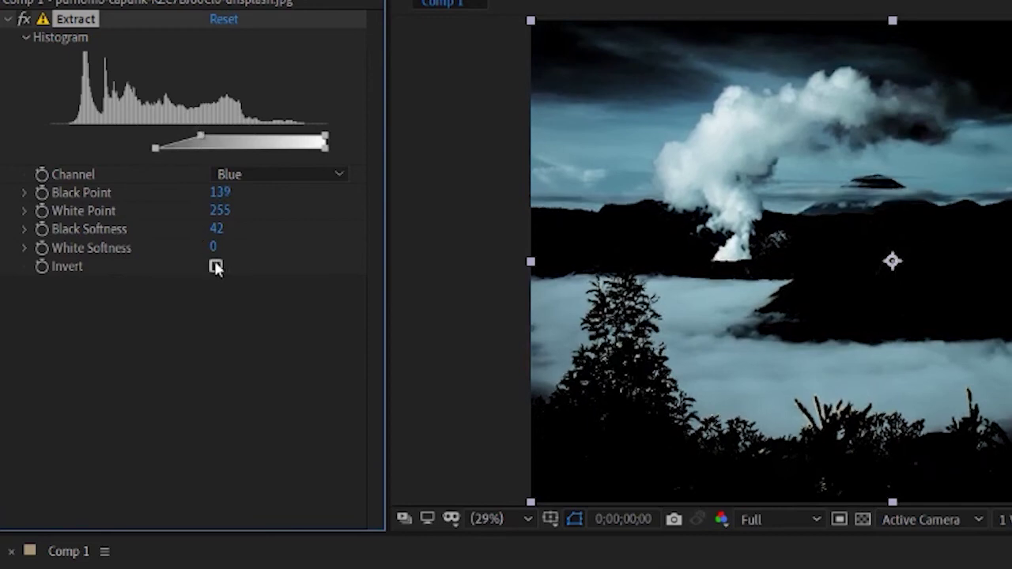
pyautogui.click(216, 267)
pyautogui.moveTo(155, 148); pyautogui.dragTo(46, 170)
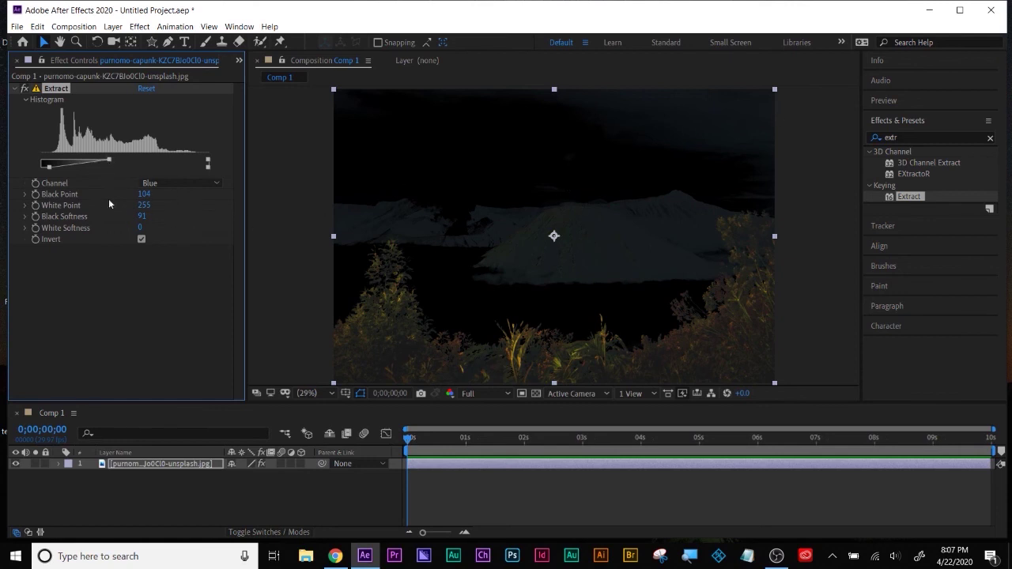
# Draw a closed Pen mask on the image layer around the sky and mountains, following the upper edge of the foreground foliage
pyautogui.press(',')
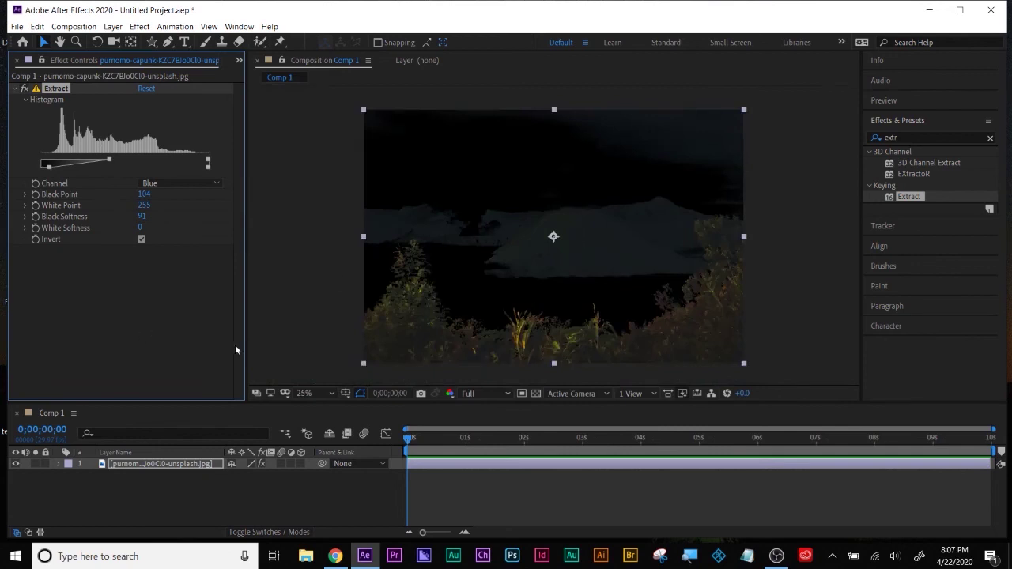
pyautogui.click(164, 468)
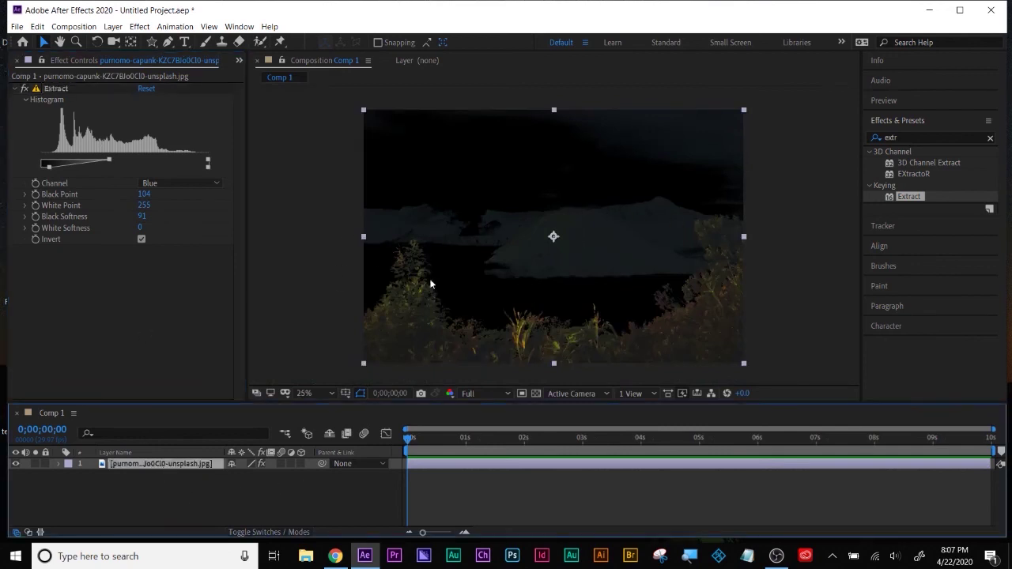
pyautogui.click(169, 42)
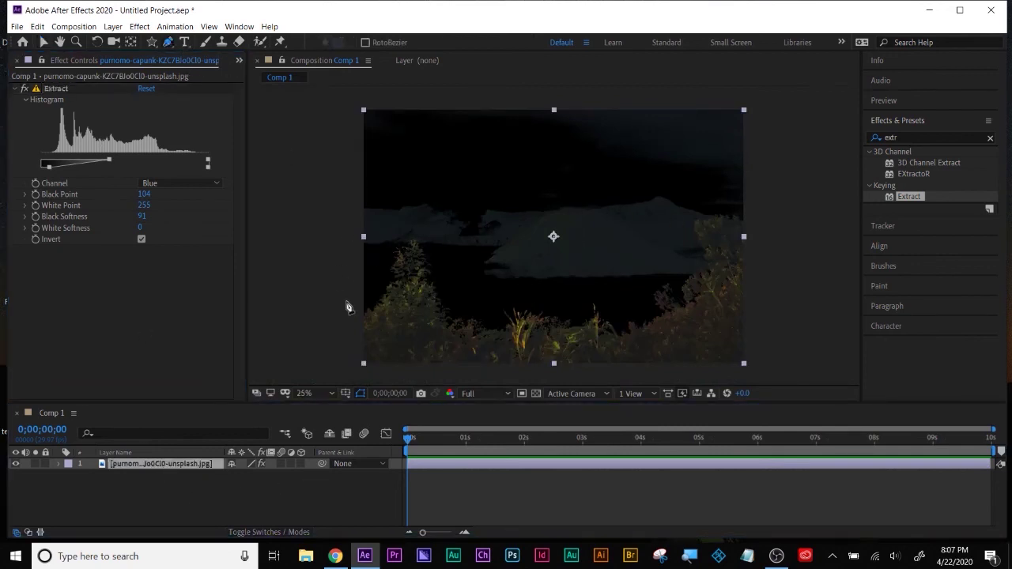
pyautogui.click(333, 304)
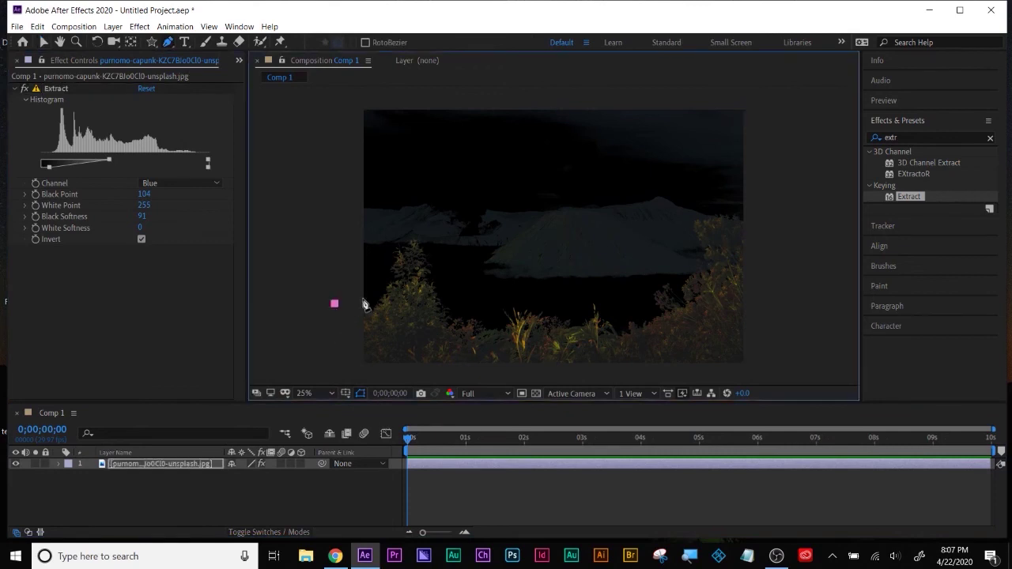
pyautogui.click(413, 237)
pyautogui.click(433, 249)
pyautogui.click(454, 302)
pyautogui.click(515, 299)
pyautogui.click(572, 295)
pyautogui.click(673, 280)
pyautogui.click(692, 229)
pyautogui.click(723, 211)
pyautogui.click(769, 211)
pyautogui.click(776, 98)
pyautogui.click(325, 98)
pyautogui.click(333, 304)
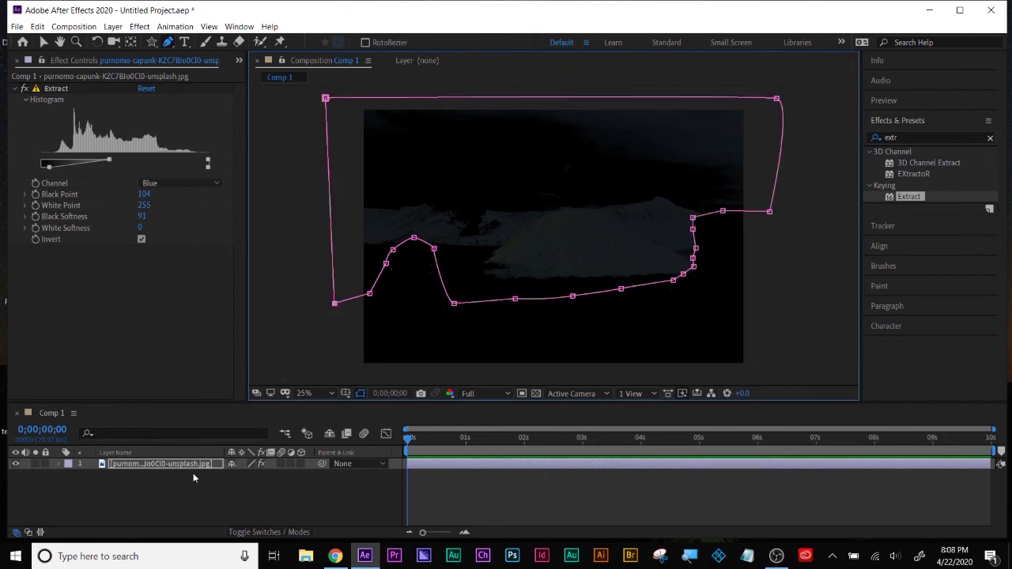
# Set the mode of the image layer's Mask 1 to Subtract
pyautogui.click(58, 464)
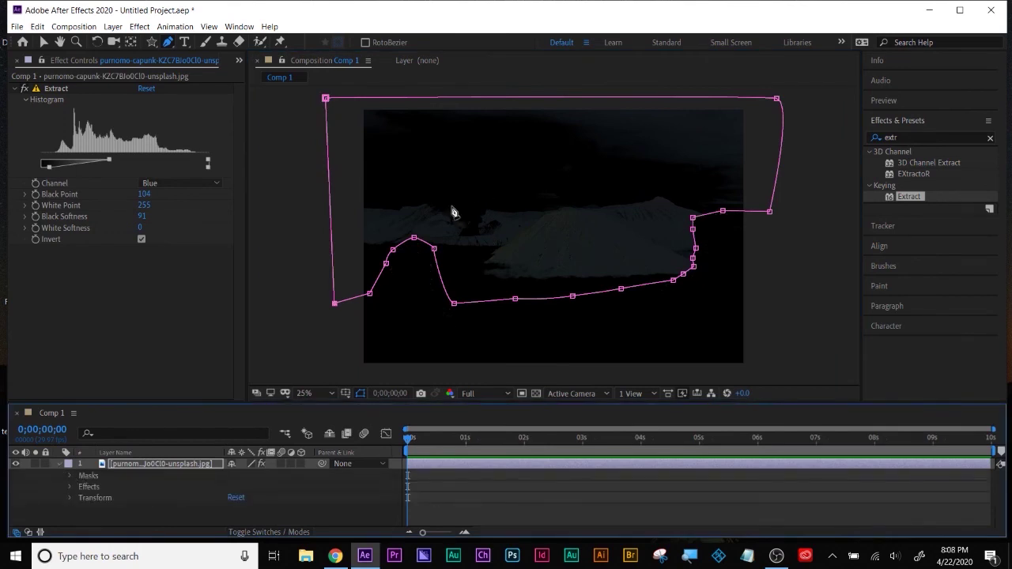
pyautogui.click(70, 476)
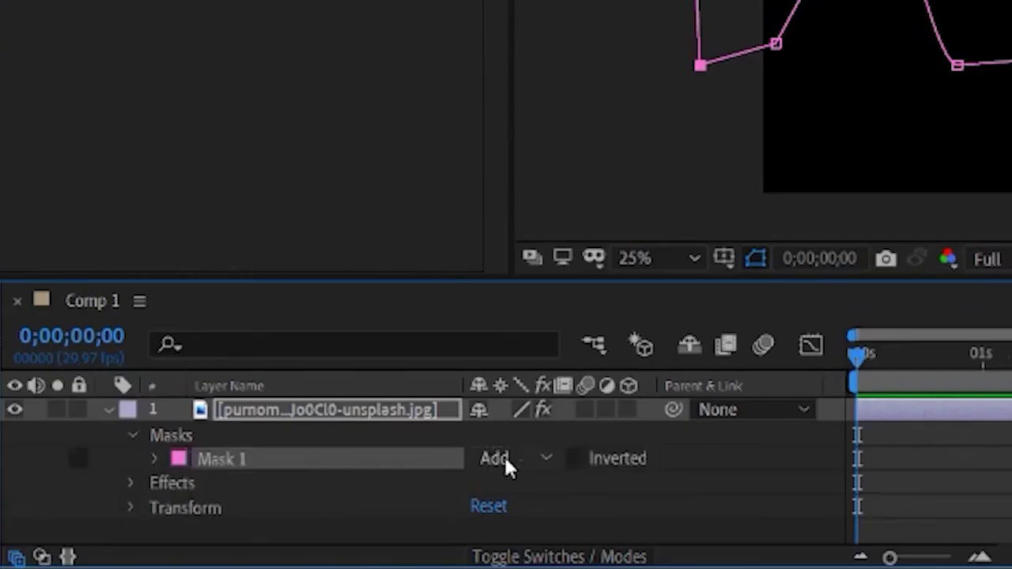
pyautogui.click(240, 486)
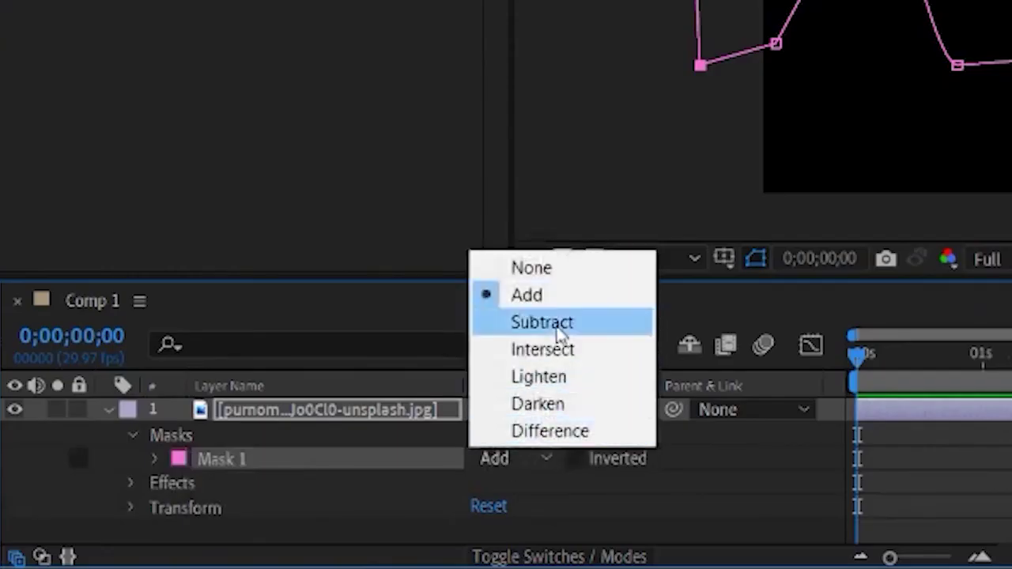
pyautogui.click(267, 430)
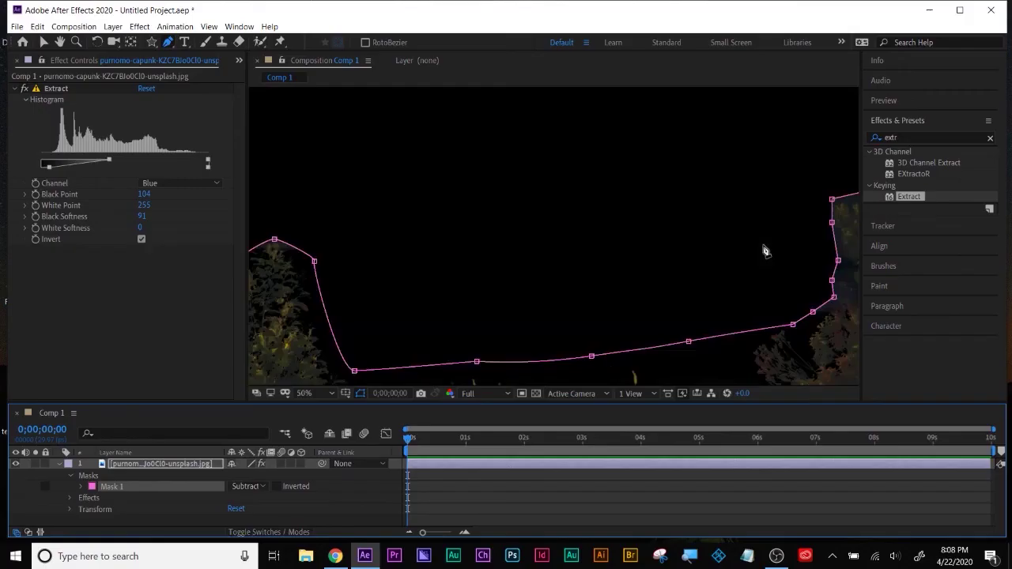
# Refine the mask points along the edge of the right-hand trees so the outline follows the foliage more closely
pyautogui.press('F2')
pyautogui.scroll(4, 748, 289)
pyautogui.click(104, 488)
pyautogui.moveTo(591, 254); pyautogui.dragTo(598, 266)
pyautogui.moveTo(557, 316); pyautogui.dragTo(561, 329)
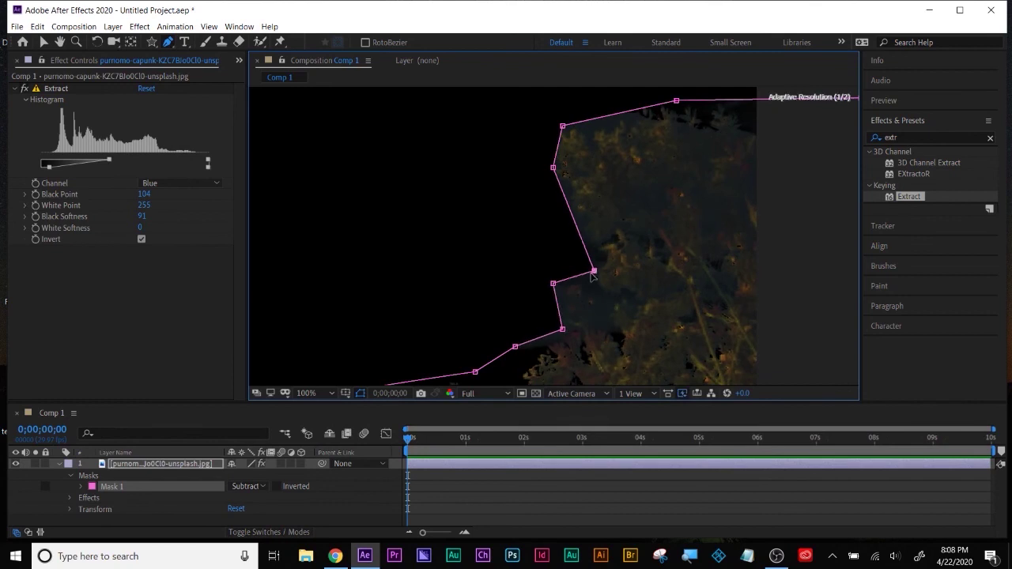
pyautogui.moveTo(594, 261); pyautogui.dragTo(591, 280)
pyautogui.press(',')
pyautogui.press('F2')
pyautogui.click(107, 488)
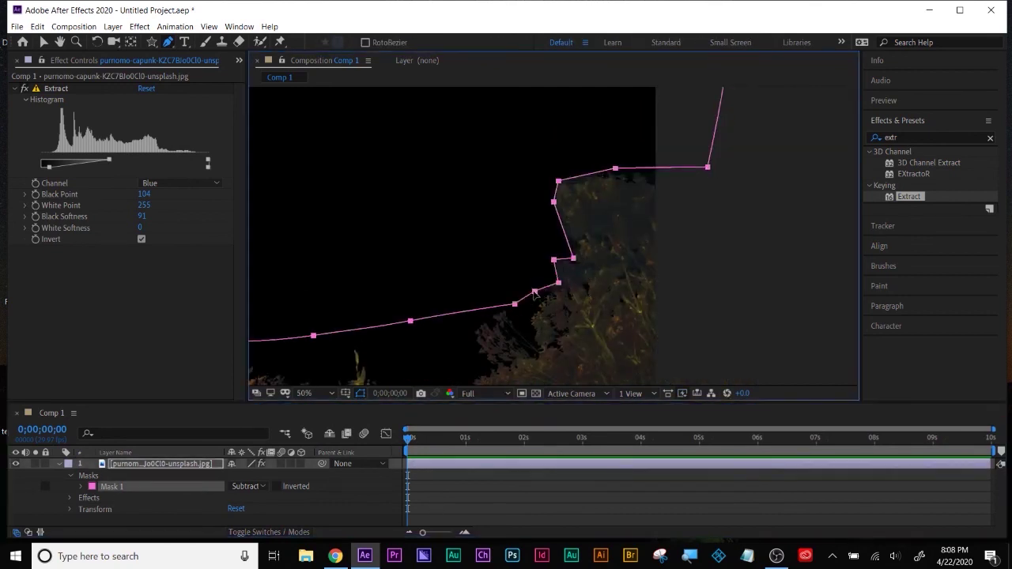
pyautogui.press(',')
pyautogui.press('F2')
# Duplicate the foliage image layer and set the copy's Extract effect to Black Point 138 and Black Softness 57
pyautogui.click(58, 465)
pyautogui.click(131, 464)
pyautogui.hotkey('ctrl', 'd')
pyautogui.moveTo(109, 161)
pyautogui.mouseDown()
pyautogui.moveTo(93, 161)
pyautogui.moveTo(129, 164)
pyautogui.moveTo(95, 172)
pyautogui.mouseUp()
# Draw a closed Pen mask around the central volcano on the duplicated layer
pyautogui.press('.')
pyautogui.click(400, 270)
pyautogui.click(375, 294)
pyautogui.click(412, 297)
pyautogui.click(460, 299)
pyautogui.click(495, 324)
pyautogui.click(554, 324)
pyautogui.click(795, 309)
pyautogui.click(759, 283)
pyautogui.click(703, 263)
pyautogui.click(632, 213)
pyautogui.click(581, 198)
pyautogui.click(515, 204)
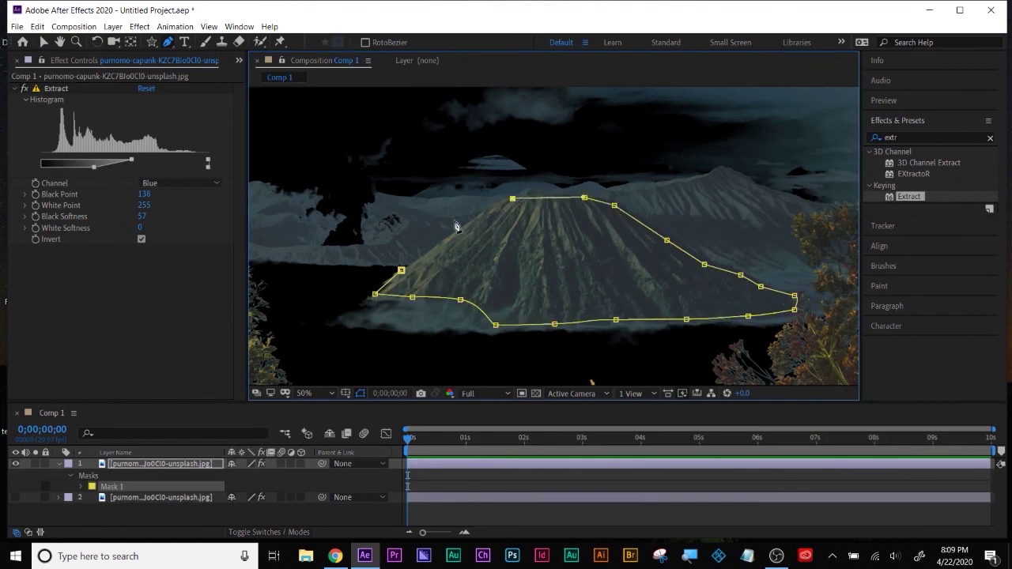
pyautogui.click(401, 271)
pyautogui.press(',')
# Set the Mask Feather of the volcano mask to 16 pixels
pyautogui.click(91, 475)
pyautogui.click(120, 468)
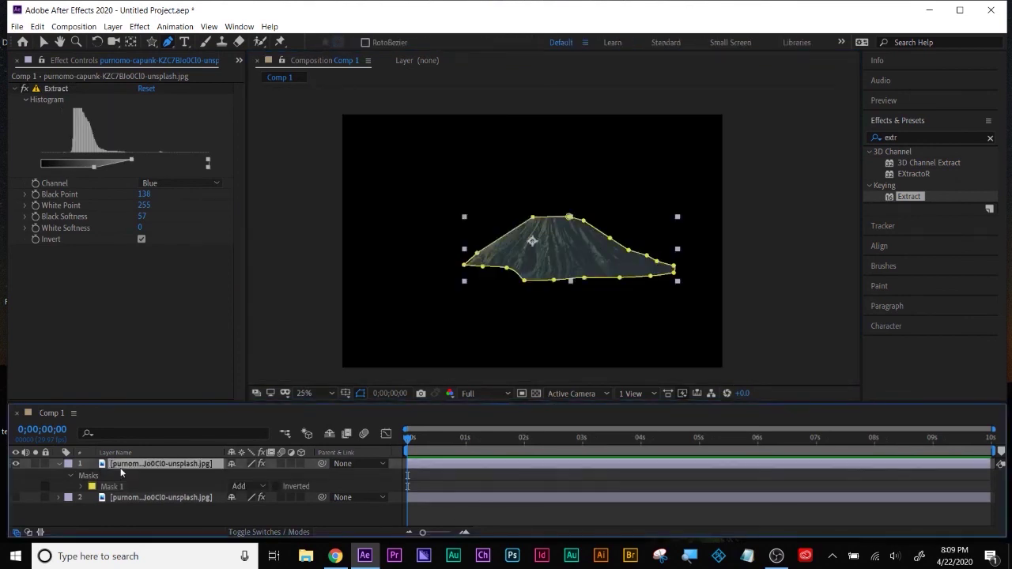
pyautogui.press('f')
pyautogui.click(244, 486)
pyautogui.write('2')
pyautogui.press('Return')
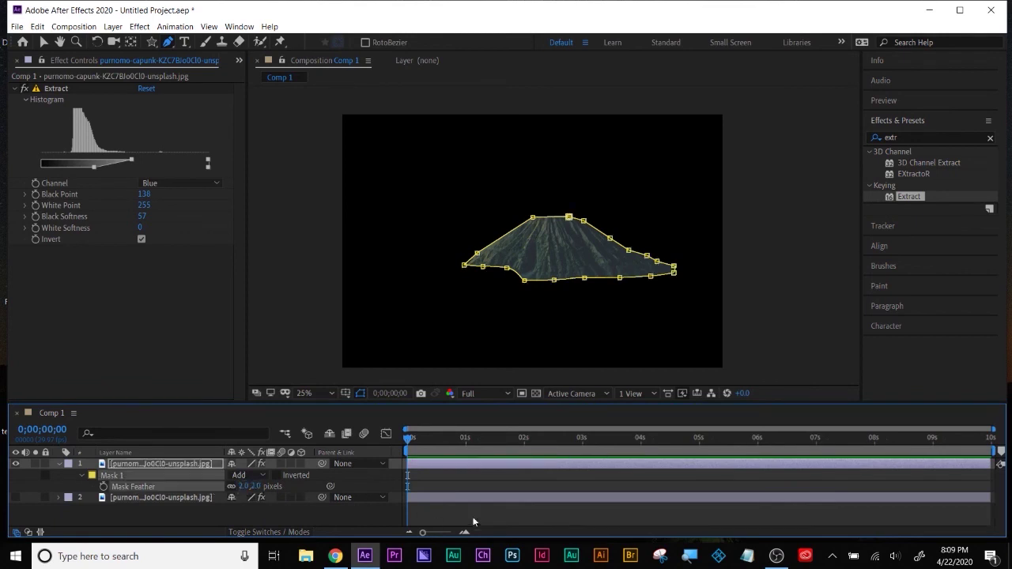
pyautogui.click(509, 514)
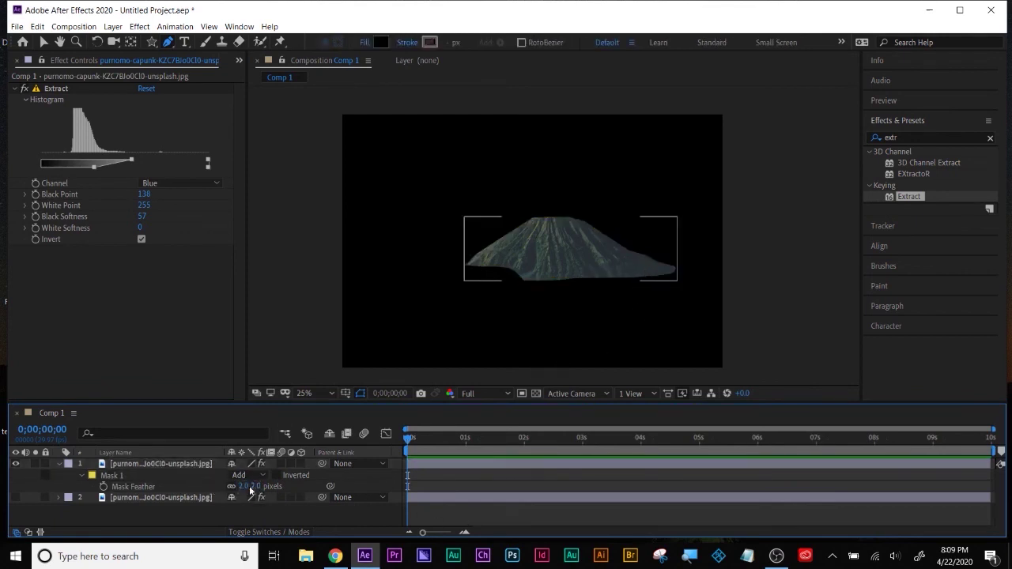
pyautogui.moveTo(246, 487); pyautogui.dragTo(264, 486)
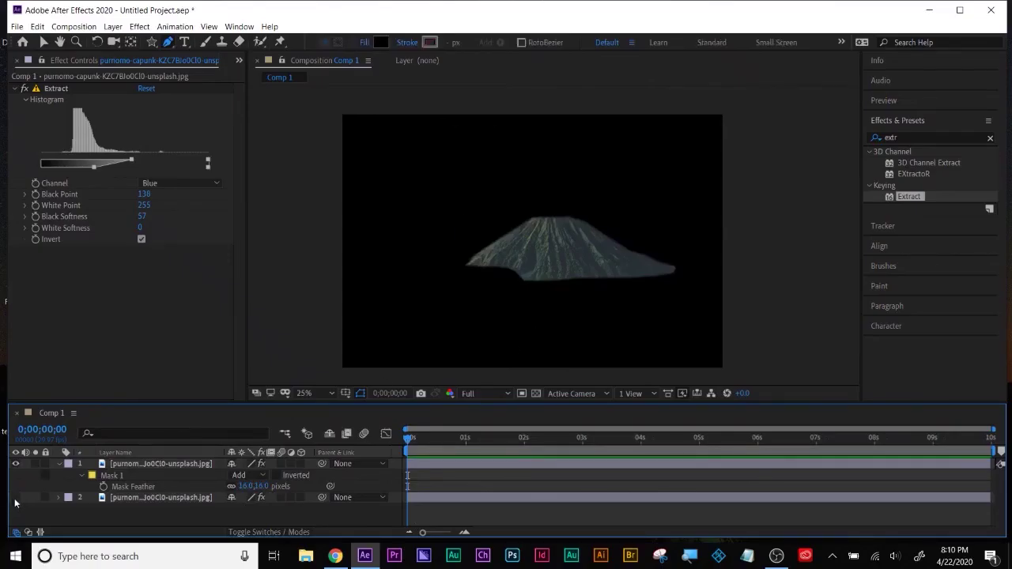
# Show the foliage layer again and set the volcano mask's feather to 10 pixels
pyautogui.click(15, 498)
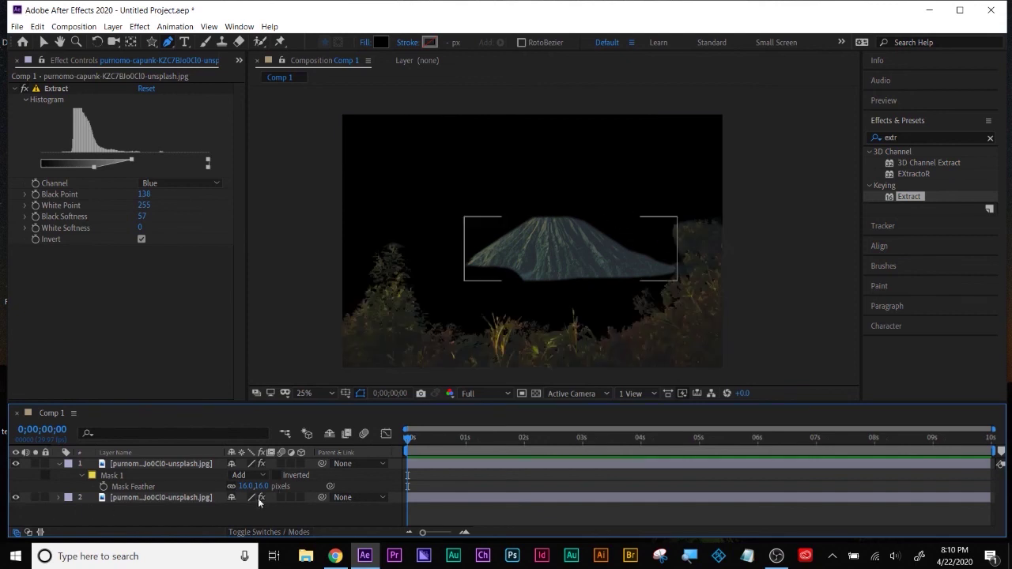
pyautogui.moveTo(245, 486); pyautogui.dragTo(253, 480)
pyautogui.click(486, 512)
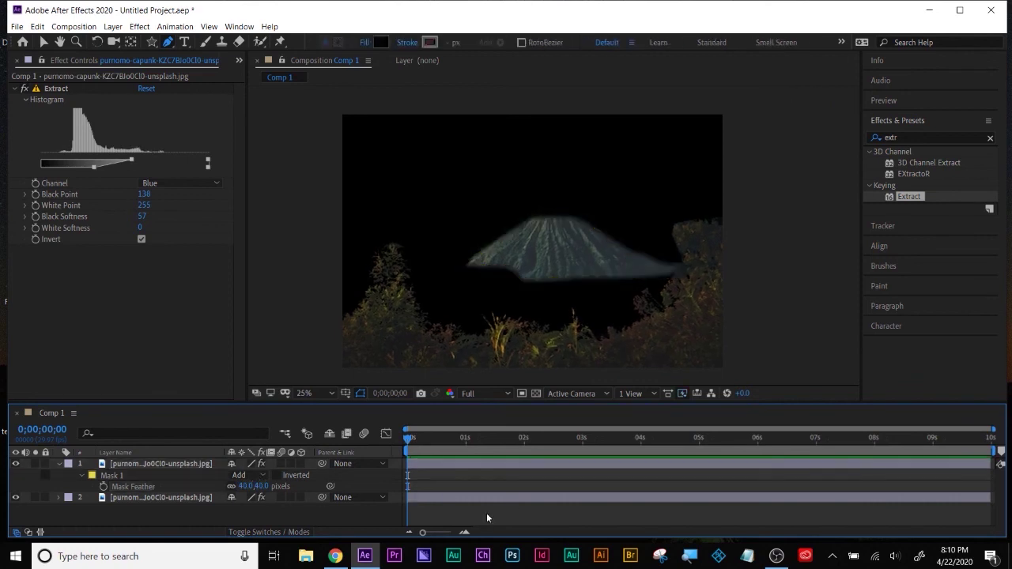
pyautogui.click(158, 463)
pyautogui.moveTo(253, 486); pyautogui.dragTo(235, 498)
pyautogui.click(306, 393)
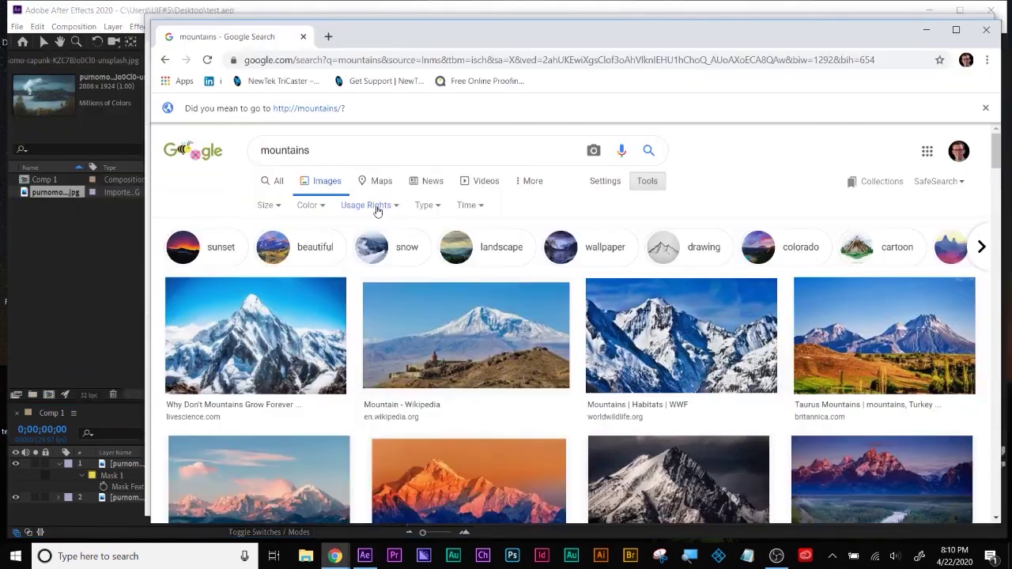
# In the Chrome image search for mountains, filter the usage rights to images labeled for reuse
pyautogui.click(369, 204)
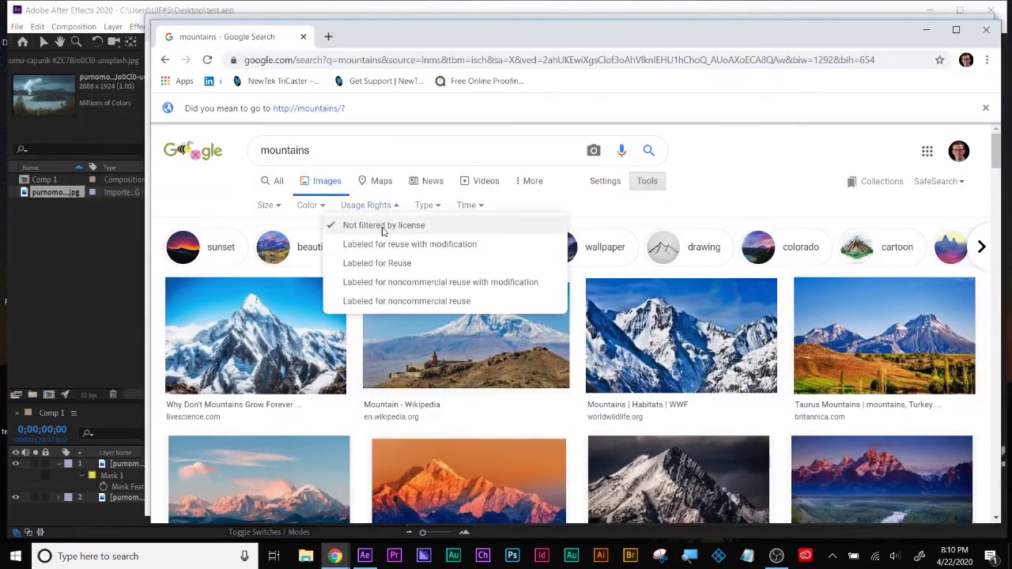
pyautogui.click(385, 271)
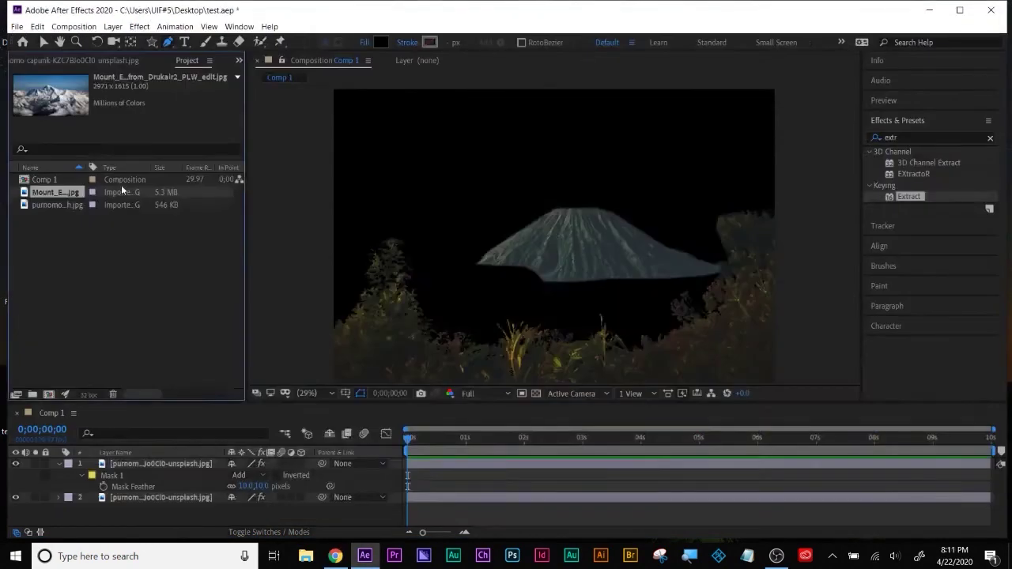
# In After Effects, place the Mount Everest image beneath both volcano photo layers and move it upward in the composition
pyautogui.press('p')
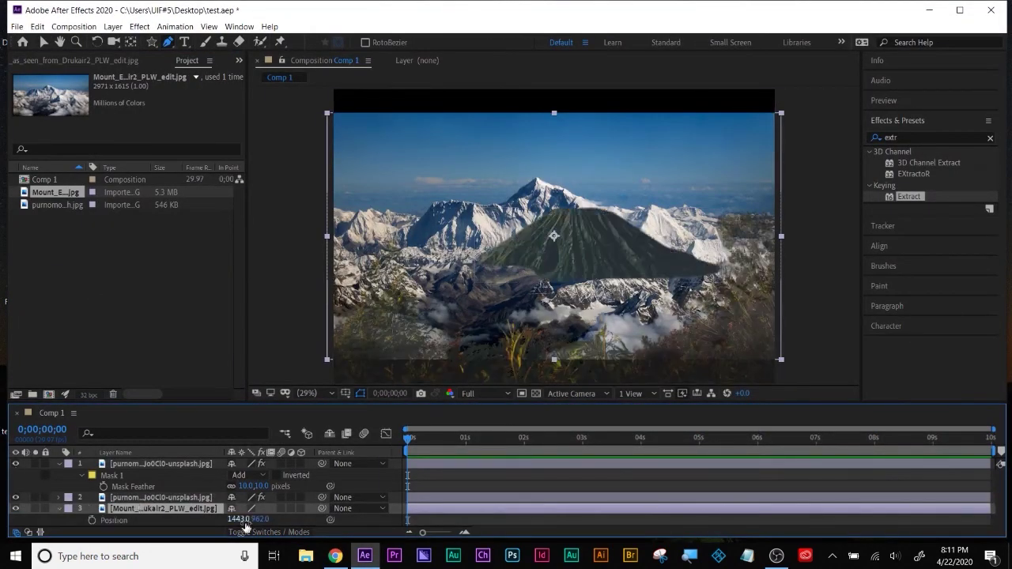
pyautogui.hotkey('shift', 'Up')
pyautogui.hotkey('shift', 'Up')
pyautogui.hotkey('shift', 'Up')
pyautogui.hotkey('shift', 'Up')
pyautogui.hotkey('shift', 'Up')
pyautogui.hotkey('shift', 'Up')
pyautogui.hotkey('shift', 'Up')
pyautogui.hotkey('shift', 'Up')
pyautogui.hotkey('shift', 'Up')
pyautogui.hotkey('shift', 'Up')
pyautogui.hotkey('shift', 'Up')
pyautogui.hotkey('shift', 'Up')
pyautogui.hotkey('shift', 'Up')
pyautogui.hotkey('shift', 'Up')
pyautogui.hotkey('shift', 'Up')
pyautogui.hotkey('shift', 'Up')
pyautogui.hotkey('shift', 'Up')
pyautogui.hotkey('shift', 'Up')
pyautogui.hotkey('shift', 'Up')
pyautogui.hotkey('shift', 'Up')
# Scale the Mount Everest layer to 121%
pyautogui.press('s')
pyautogui.press('alt+shift+KP_Add')
pyautogui.press('alt+shift+KP_Add')
pyautogui.press('alt+KP_Add')
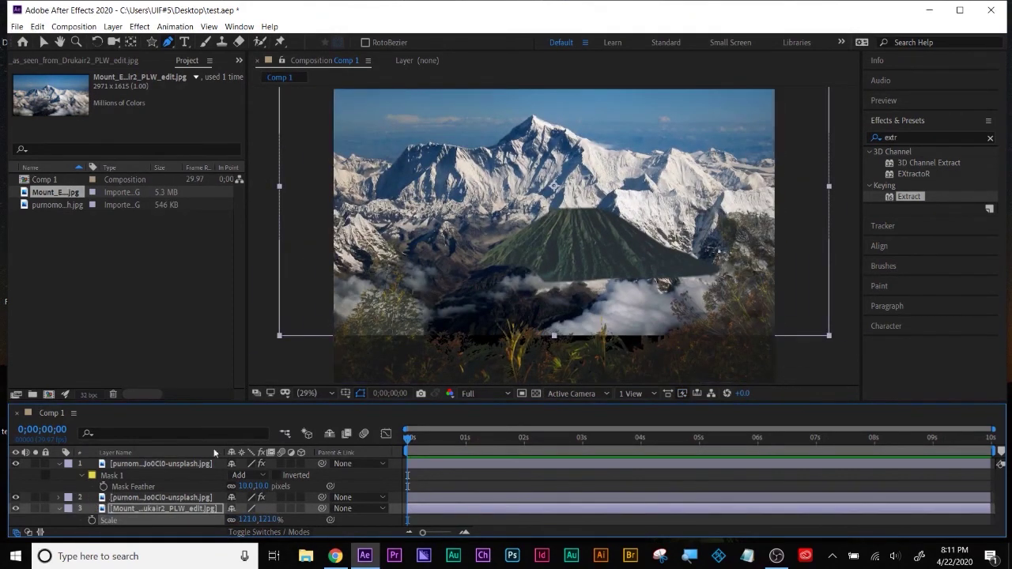
# Hide both volcano photo layers, choose the Roto Brush tool and open the Mount Everest layer for painting
pyautogui.click(15, 497)
pyautogui.click(15, 463)
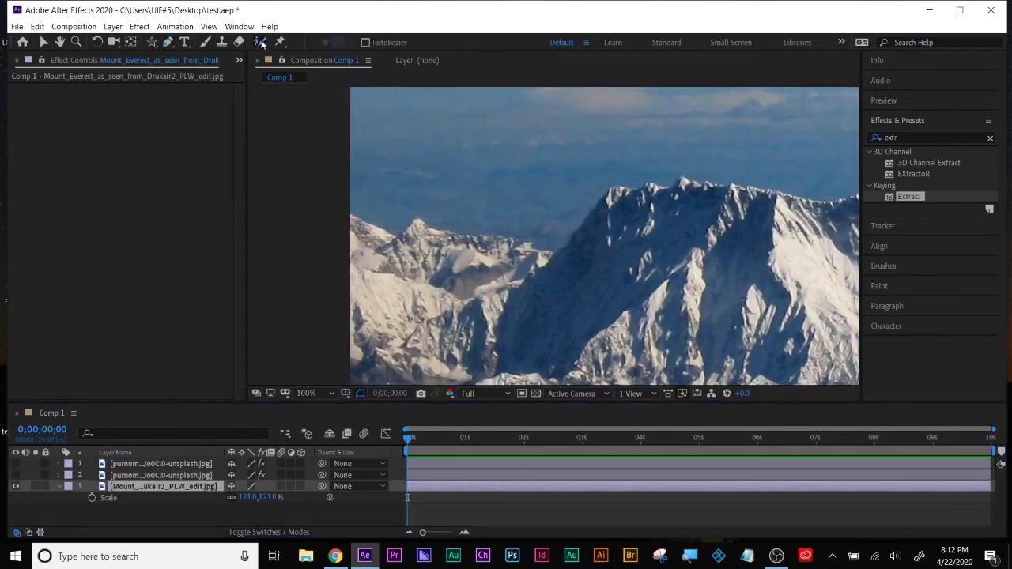
pyautogui.click(262, 43)
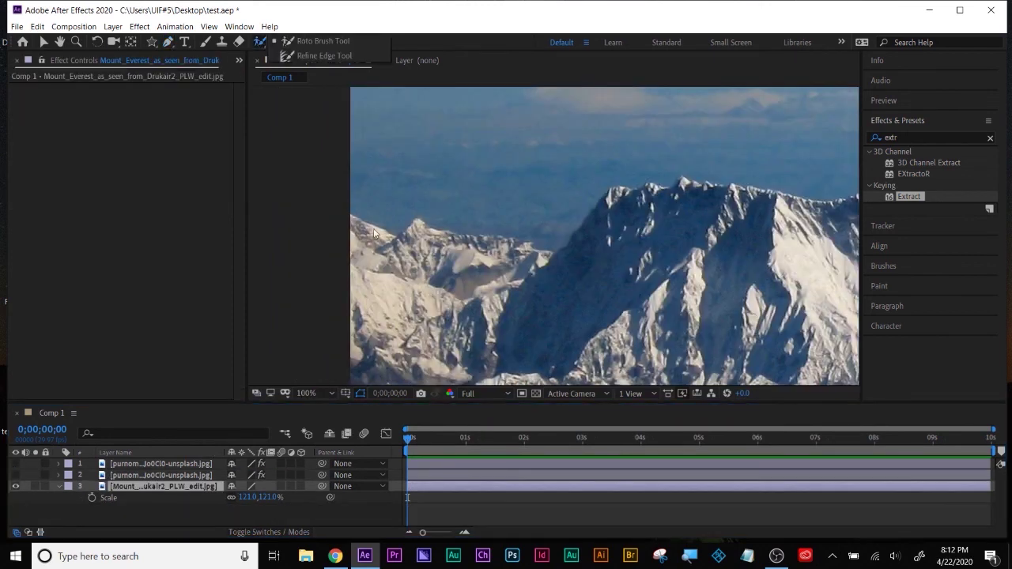
pyautogui.doubleClick(130, 486)
# Paint Roto Brush strokes to select the whole sky along the Everest ridgeline and clean up the stray patches
pyautogui.moveTo(395, 219); pyautogui.dragTo(822, 244)
pyautogui.moveTo(261, 150); pyautogui.dragTo(506, 169)
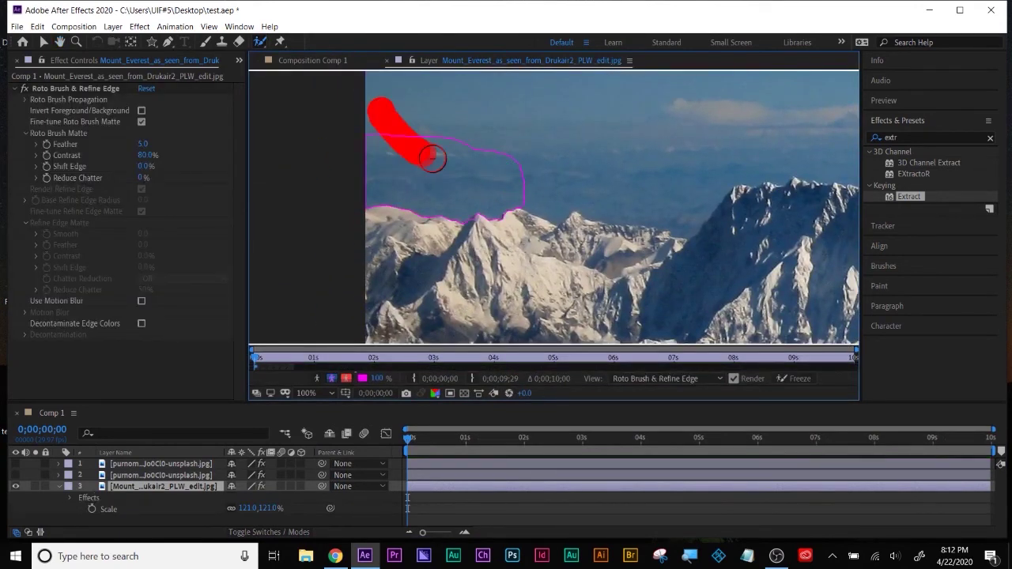
pyautogui.moveTo(379, 150); pyautogui.dragTo(609, 166)
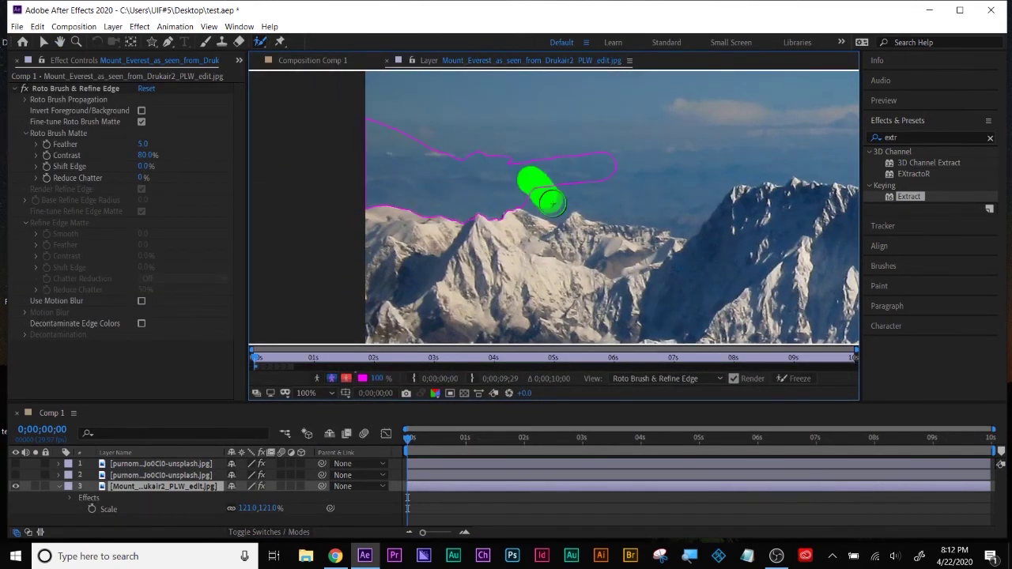
pyautogui.press('h')
pyautogui.moveTo(709, 176)
pyautogui.mouseDown()
pyautogui.moveTo(671, 214)
pyautogui.moveTo(569, 255)
pyautogui.mouseUp()
pyautogui.hotkey('alt', 'w')
pyautogui.moveTo(483, 239)
pyautogui.mouseDown()
pyautogui.moveTo(646, 147)
pyautogui.moveTo(684, 180)
pyautogui.moveTo(757, 199)
pyautogui.mouseUp()
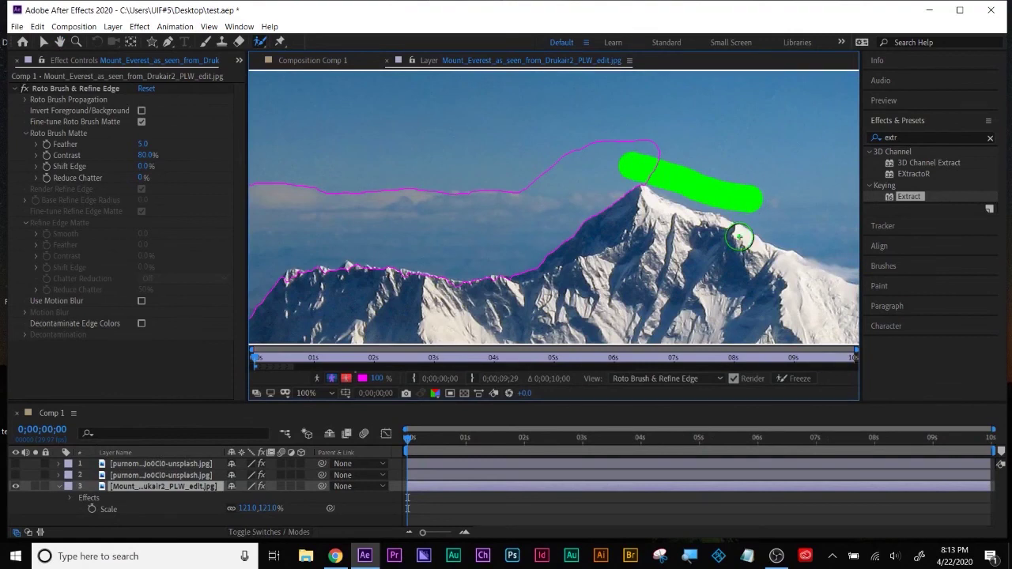
pyautogui.moveTo(740, 253); pyautogui.dragTo(485, 208)
pyautogui.moveTo(467, 164)
pyautogui.mouseDown()
pyautogui.moveTo(591, 213)
pyautogui.moveTo(689, 221)
pyautogui.mouseUp()
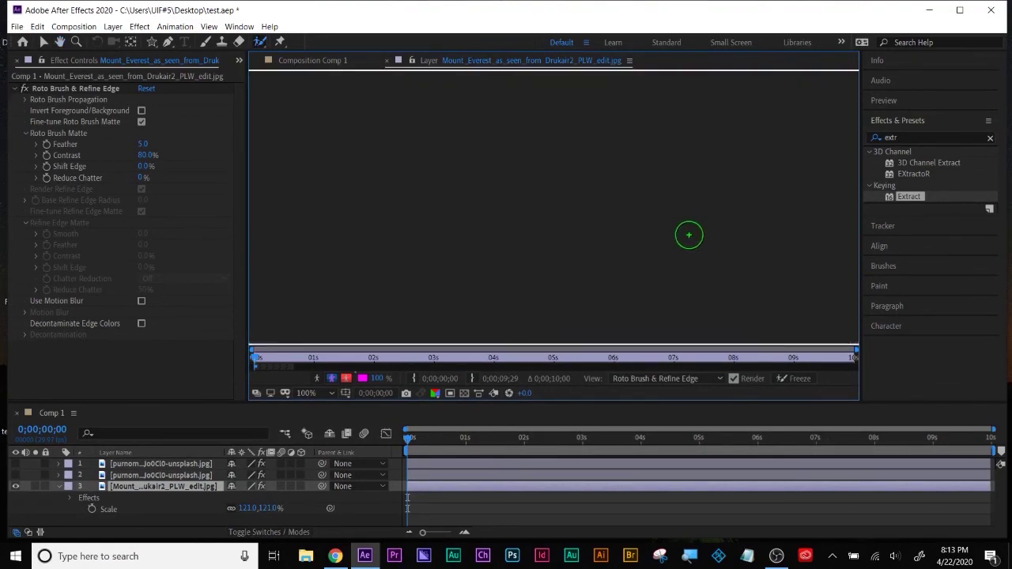
pyautogui.moveTo(696, 259); pyautogui.dragTo(584, 274)
pyautogui.scroll(-4, 641, 181)
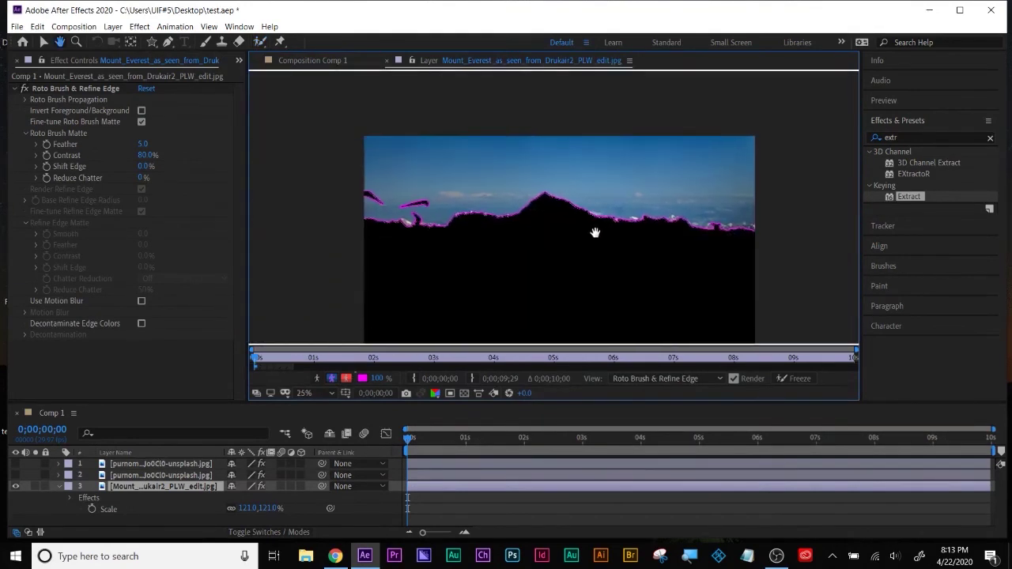
pyautogui.moveTo(439, 196)
pyautogui.mouseDown()
pyautogui.moveTo(689, 212)
pyautogui.moveTo(441, 202)
pyautogui.mouseUp()
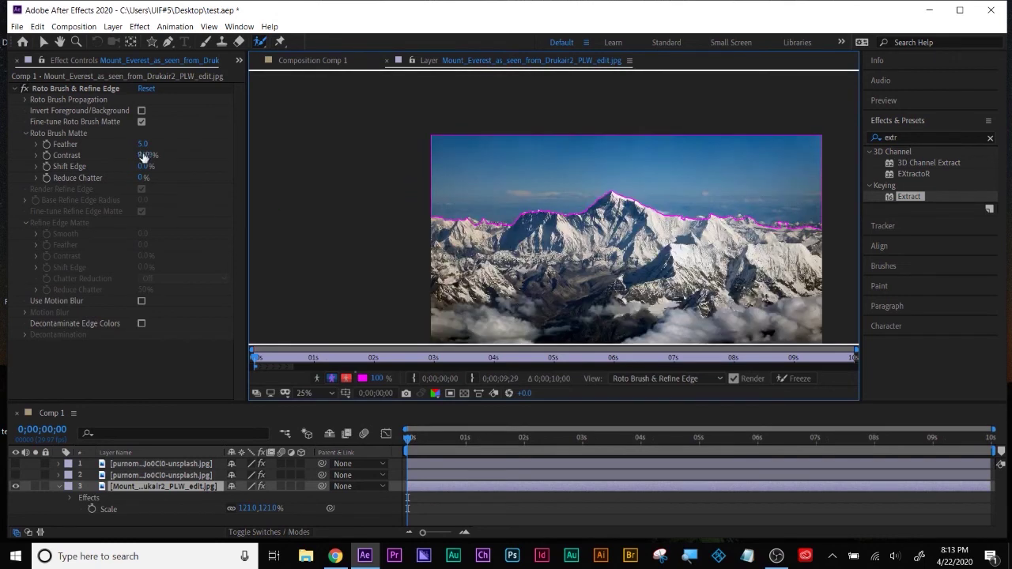
# Set the Roto Brush matte's Feather to 7.9 and Reduce Chatter to 100%, then return to the composition
pyautogui.moveTo(143, 157); pyautogui.dragTo(150, 184)
pyautogui.scroll(4, 632, 266)
pyautogui.click(317, 64)
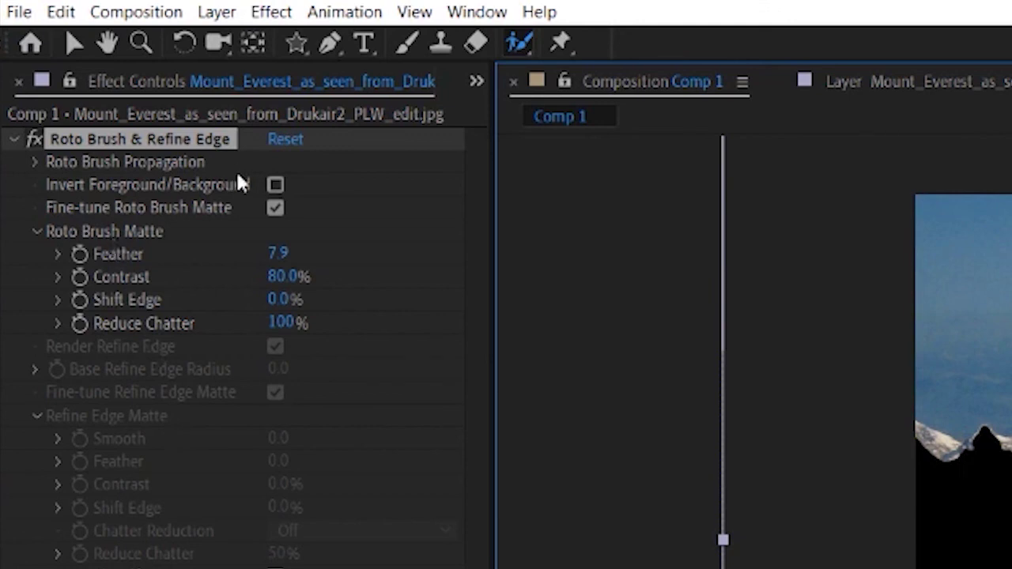
# Invert the Roto Brush foreground and background to keep the mountains, and show both volcano photo layers again
pyautogui.click(275, 185)
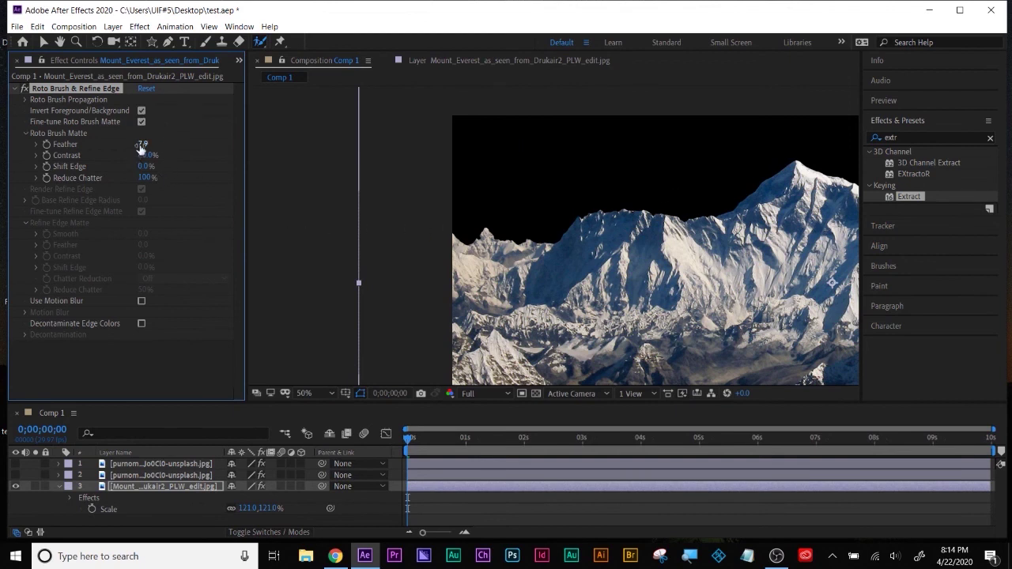
pyautogui.moveTo(179, 143); pyautogui.dragTo(714, 220)
pyautogui.scroll(2, 710, 214)
pyautogui.scroll(-3, 711, 214)
pyautogui.click(168, 510)
pyautogui.scroll(2, 691, 291)
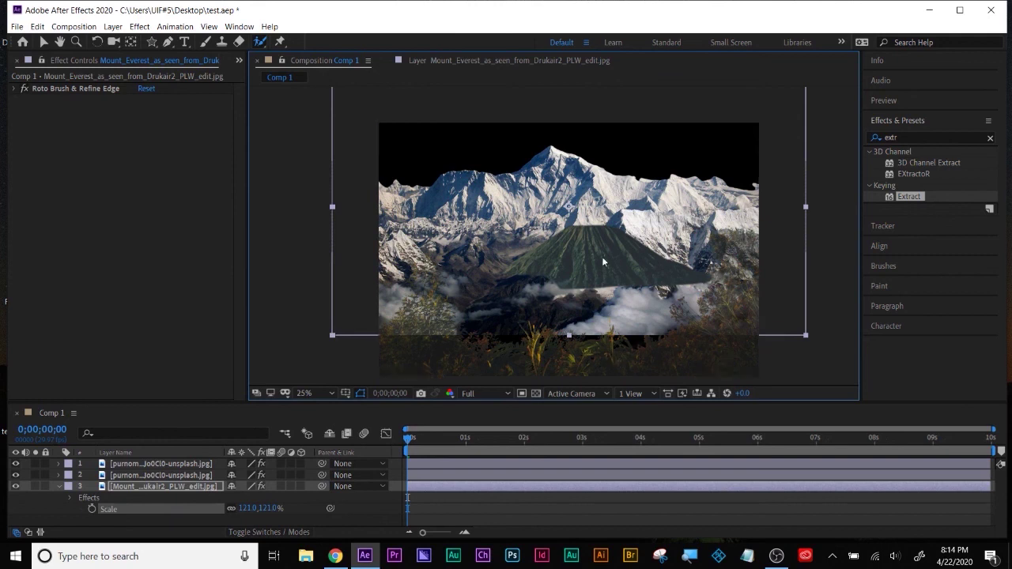
# Search the effects for "blur" and apply Gaussian Blur to the Mount Everest layer
pyautogui.click(145, 484)
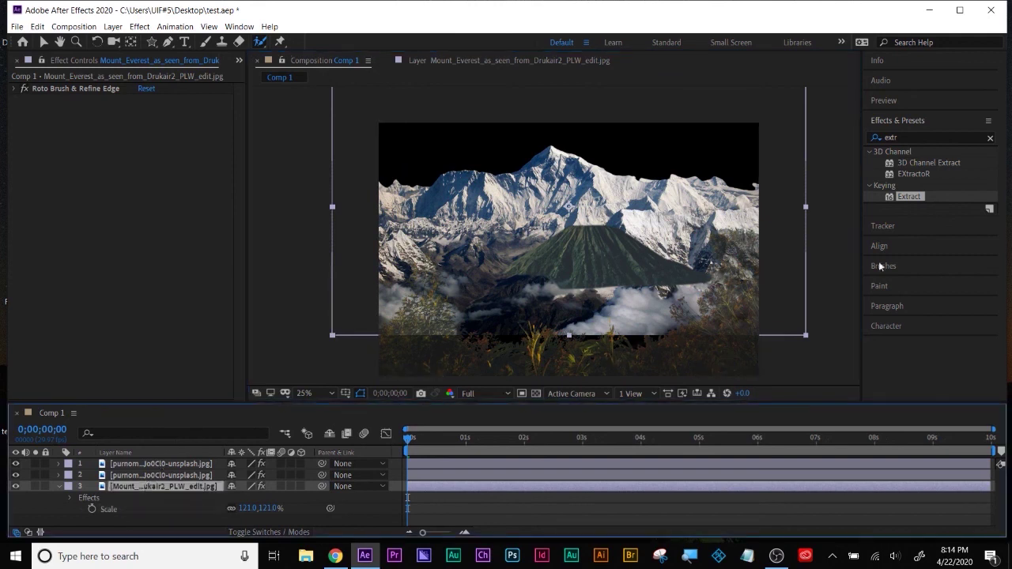
pyautogui.click(917, 138)
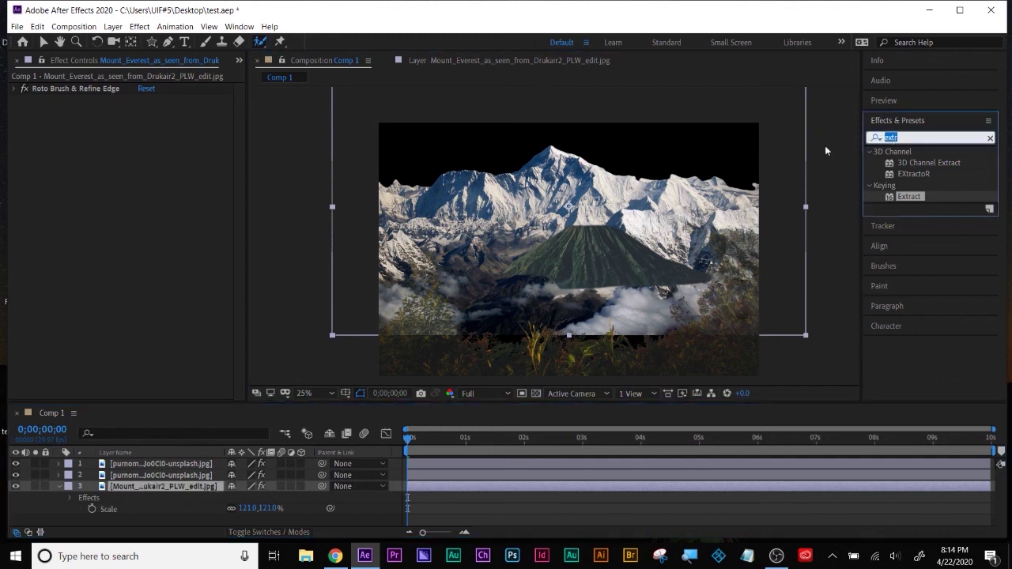
pyautogui.write('blur')
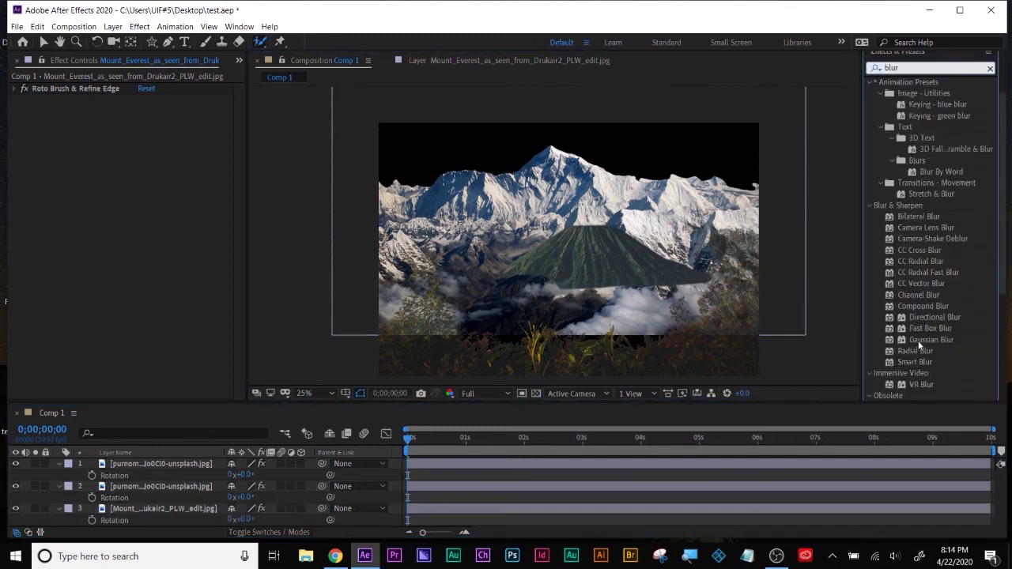
pyautogui.click(919, 345)
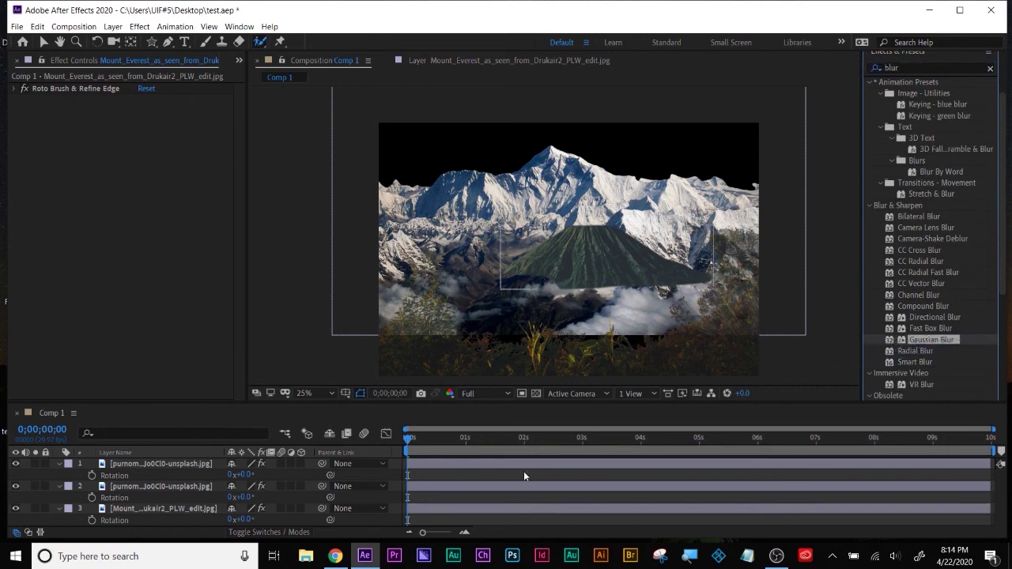
pyautogui.press('r')
pyautogui.click(546, 499)
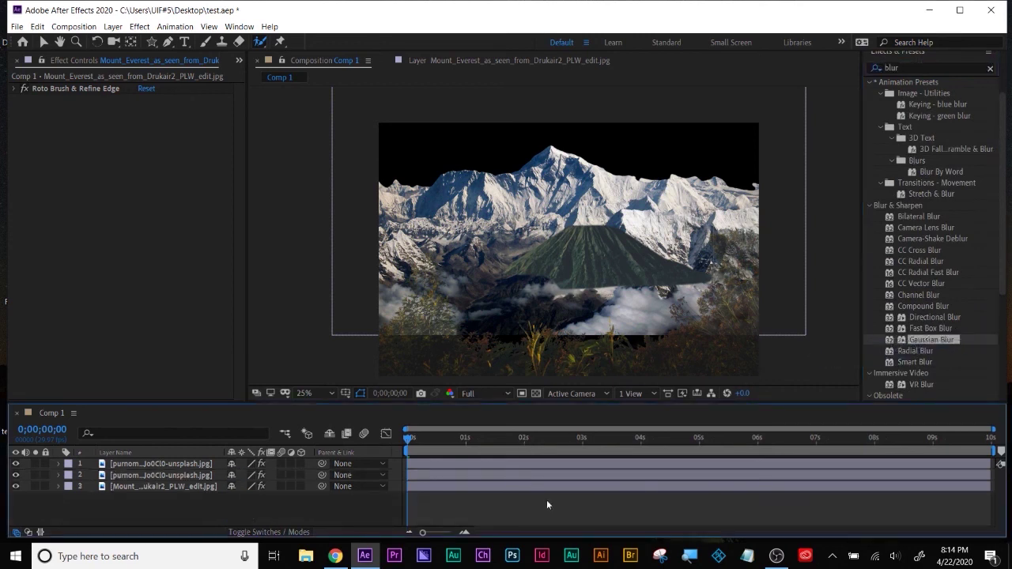
pyautogui.moveTo(934, 341); pyautogui.dragTo(671, 487)
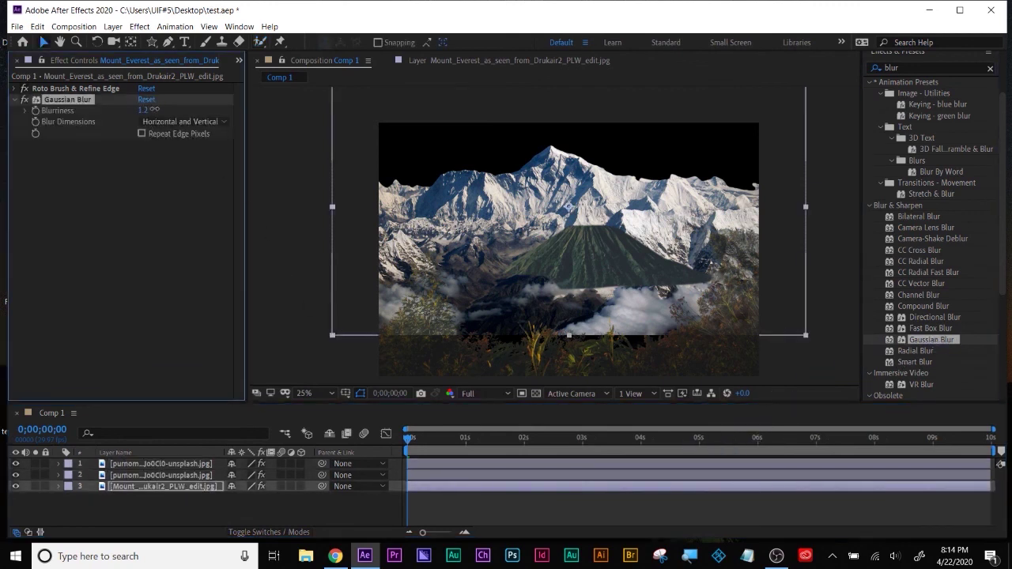
# Set the Gaussian Blur's Blurriness to 19.3 on the Mount Everest layer
pyautogui.moveTo(159, 109); pyautogui.dragTo(180, 109)
pyautogui.click(479, 503)
pyautogui.click(400, 274)
pyautogui.click(163, 486)
pyautogui.click(375, 369)
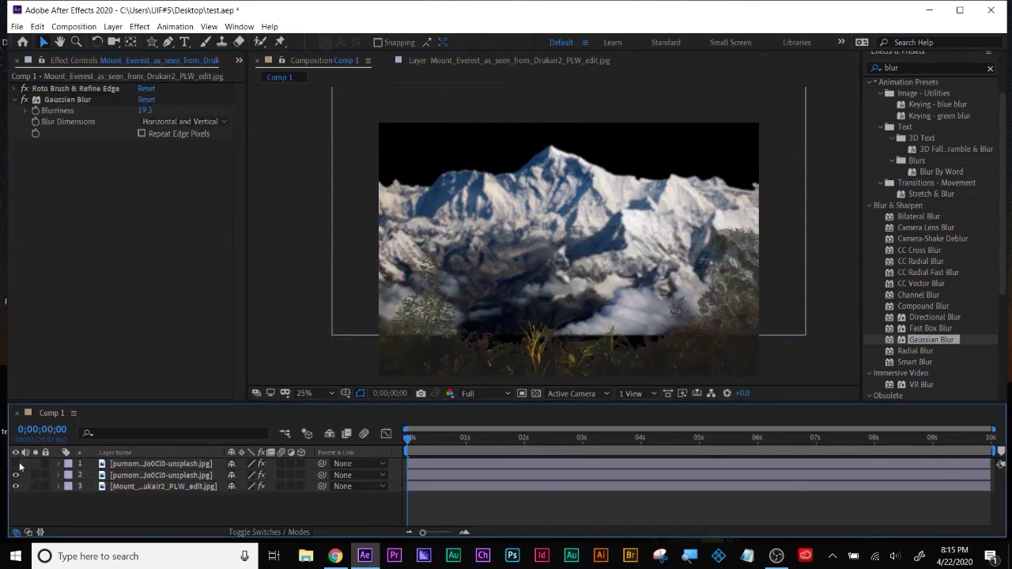
# Import the cloud_PNG16 image and add it to the composition as the topmost layer
pyautogui.hotkey('ctrl', 'i')
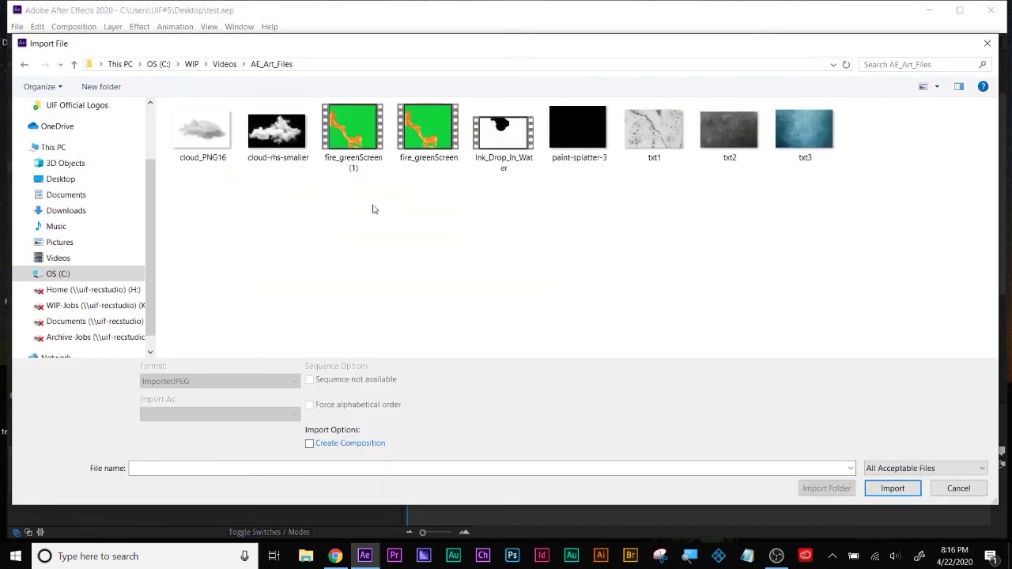
pyautogui.doubleClick(203, 139)
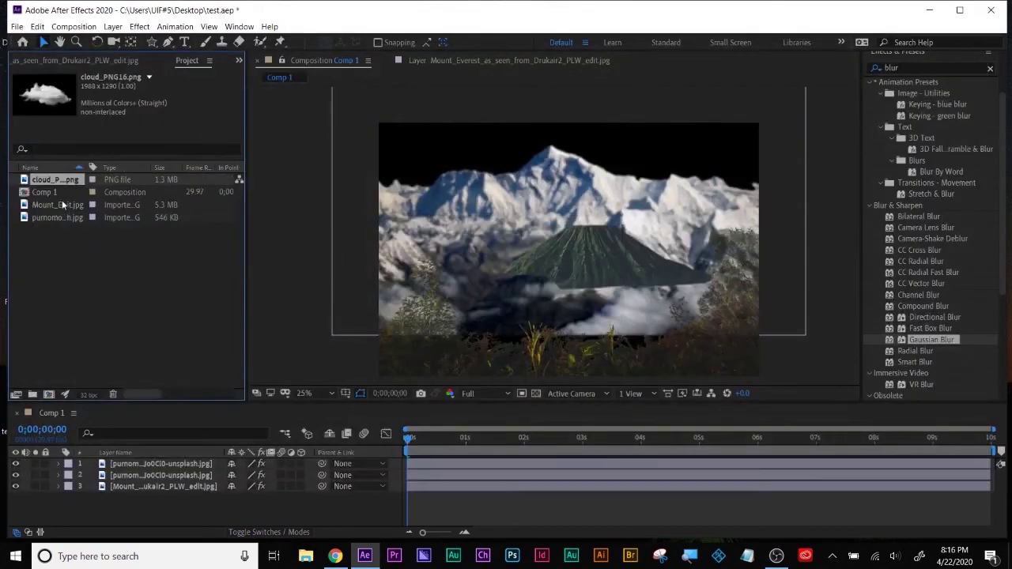
pyautogui.moveTo(64, 182); pyautogui.dragTo(134, 463)
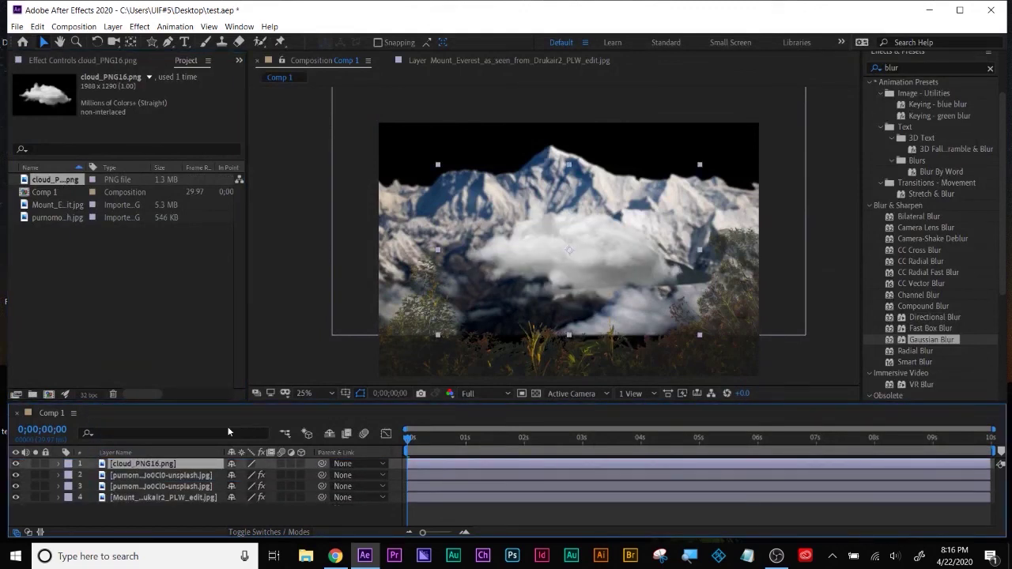
# Enlarge the cloud layer, placed between the volcano layers and Mount Everest, and set its opacity to 55%
pyautogui.press('s')
pyautogui.moveTo(247, 474); pyautogui.dragTo(158, 487)
pyautogui.moveTo(248, 497); pyautogui.dragTo(215, 508)
pyautogui.press('t')
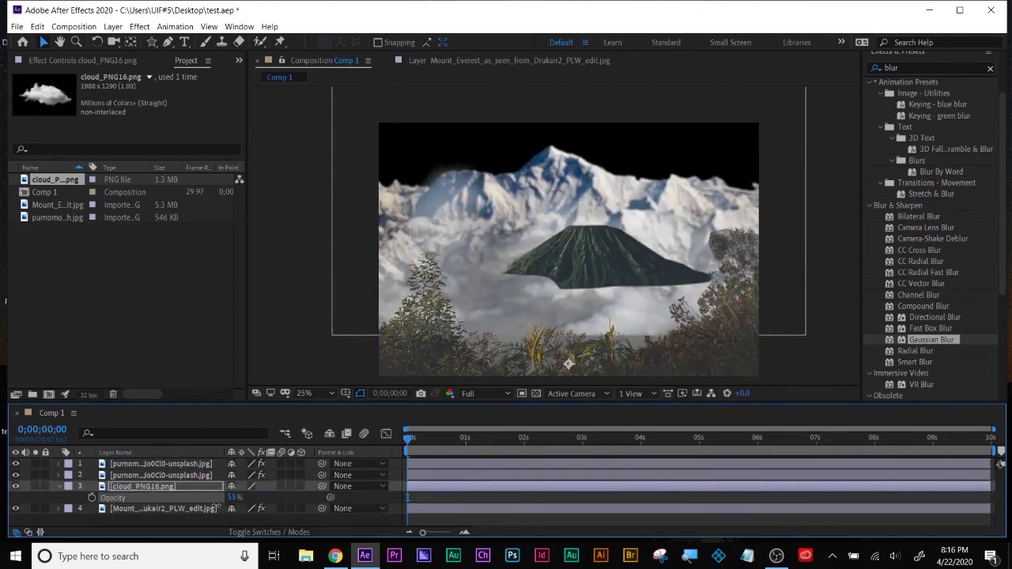
# Apply Turbulent Displace to the cloud layer and start an Evolution keyframe at the beginning of the composition
pyautogui.doubleClick(909, 137)
pyautogui.write('turb')
pyautogui.doubleClick(928, 162)
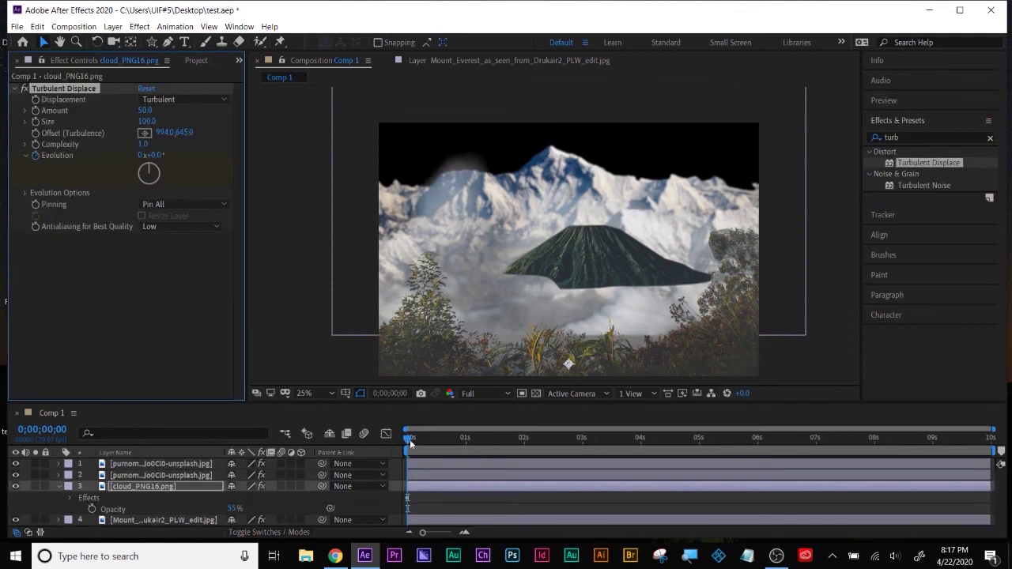
pyautogui.press('u')
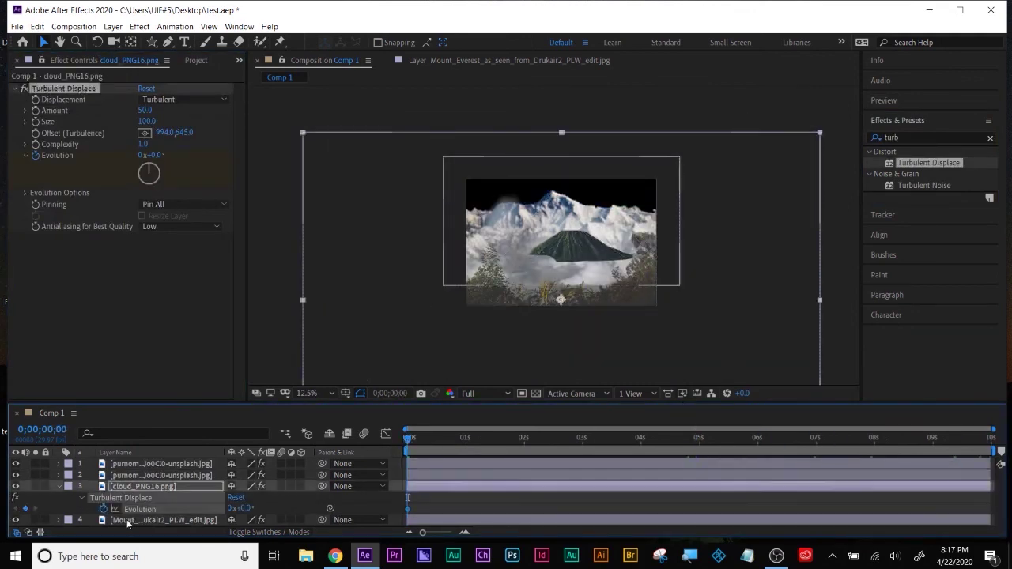
pyautogui.rightClick(126, 522)
pyautogui.moveTo(175, 271)
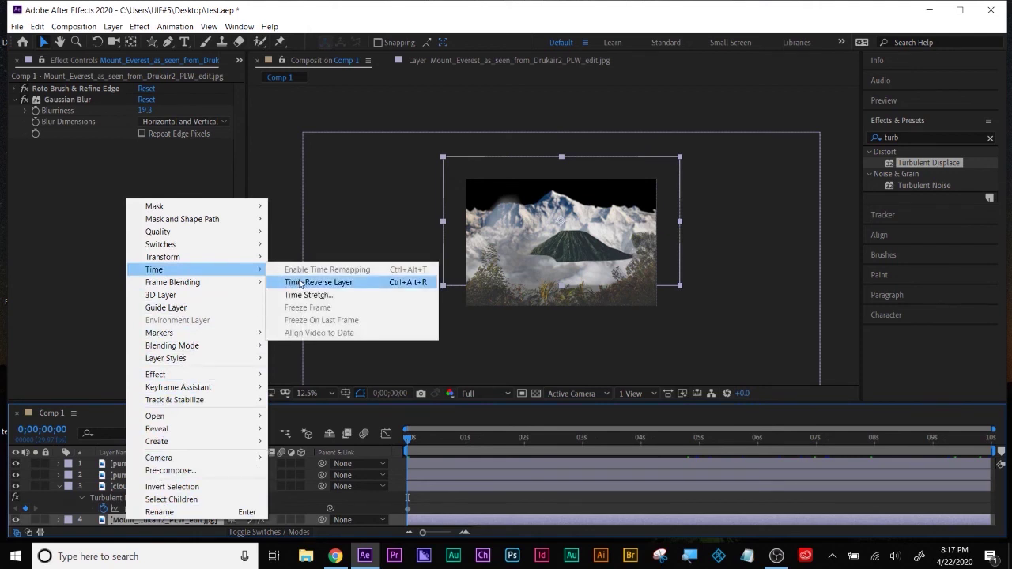
pyautogui.click(319, 282)
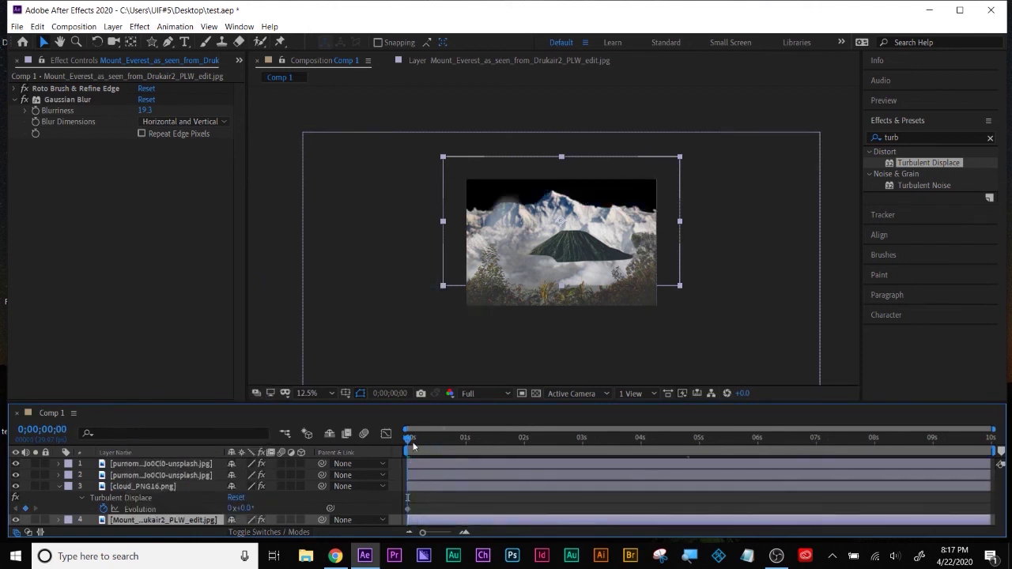
# Pre-compose the Mount Everest layer, moving all its attributes into the new composition
pyautogui.rightClick(416, 521)
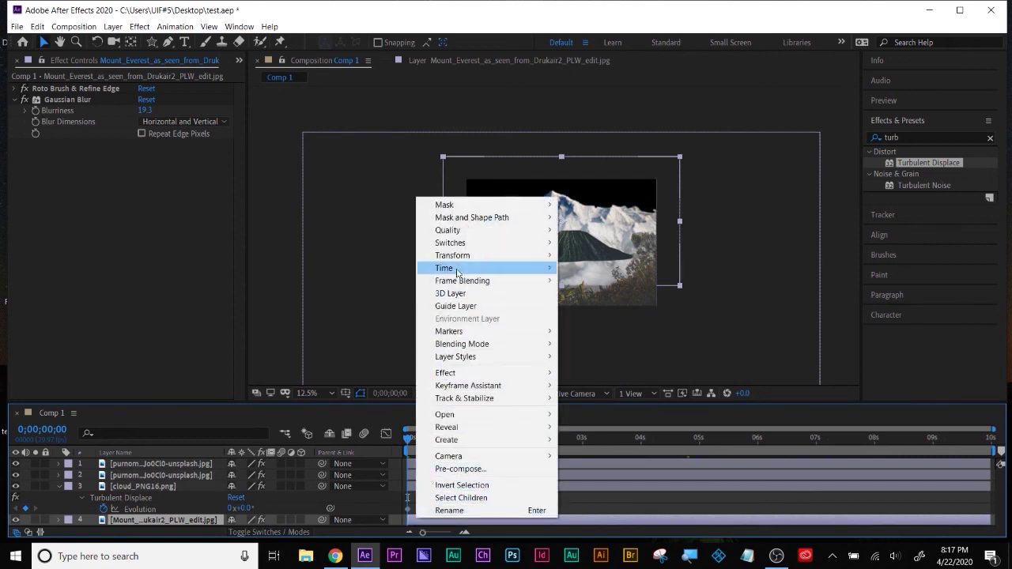
pyautogui.click(461, 469)
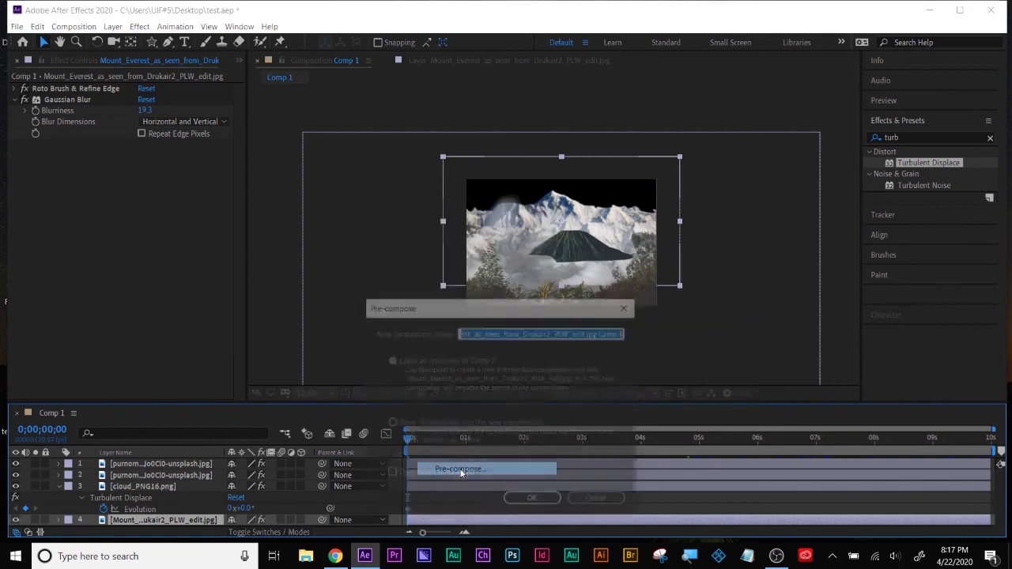
pyautogui.click(390, 423)
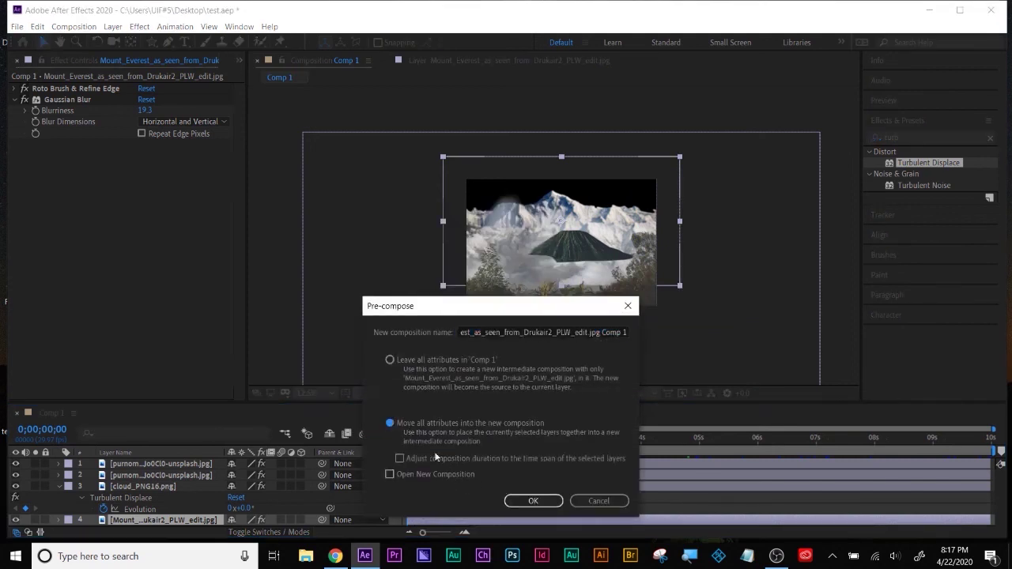
pyautogui.click(517, 500)
# Apply Freeze Frame to the pre-composed Mount Everest layer and preview the composition
pyautogui.rightClick(431, 517)
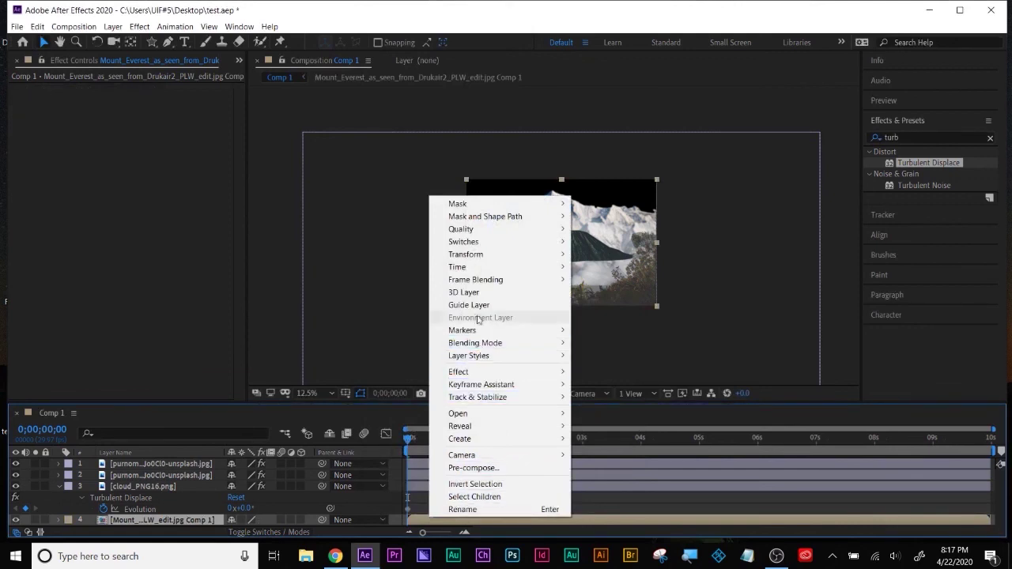
pyautogui.moveTo(486, 279)
pyautogui.moveTo(486, 271)
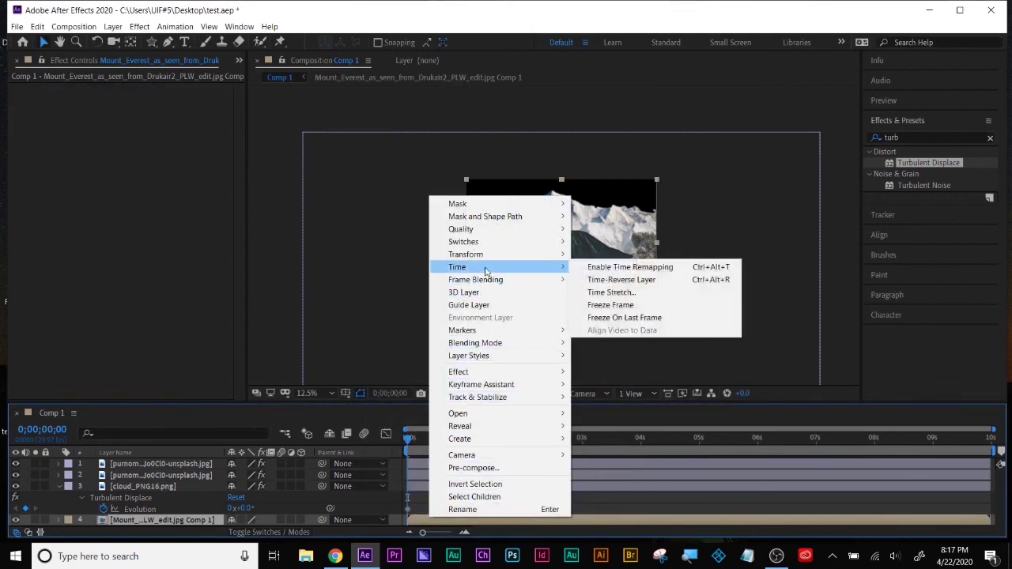
pyautogui.click(609, 304)
pyautogui.press('space')
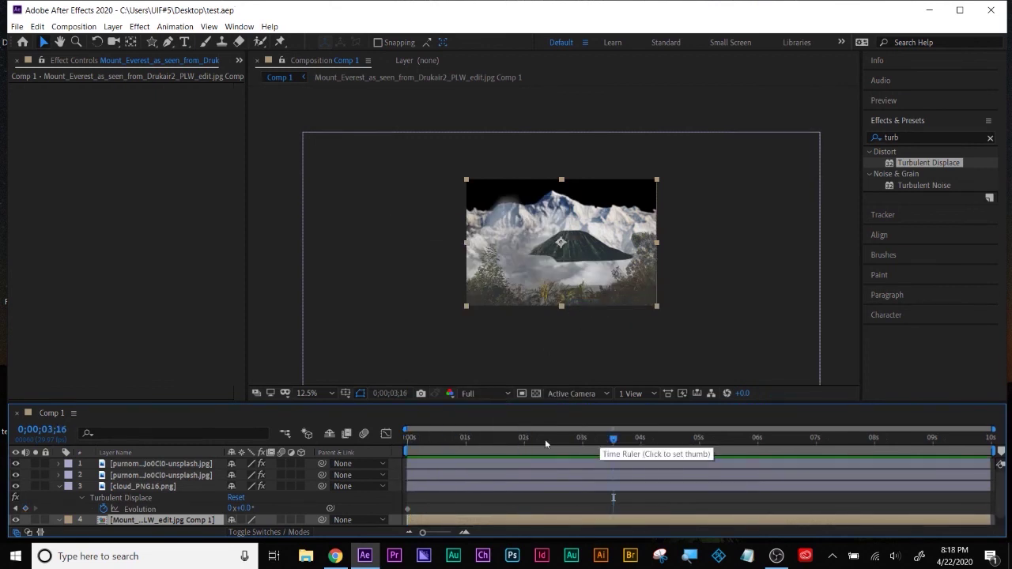
# Keyframe the cloud's Turbulent Displace Evolution to 3 revolutions at the end of the composition and scrub through the animation
pyautogui.click(442, 486)
pyautogui.press('space')
pyautogui.moveTo(814, 437); pyautogui.dragTo(947, 438)
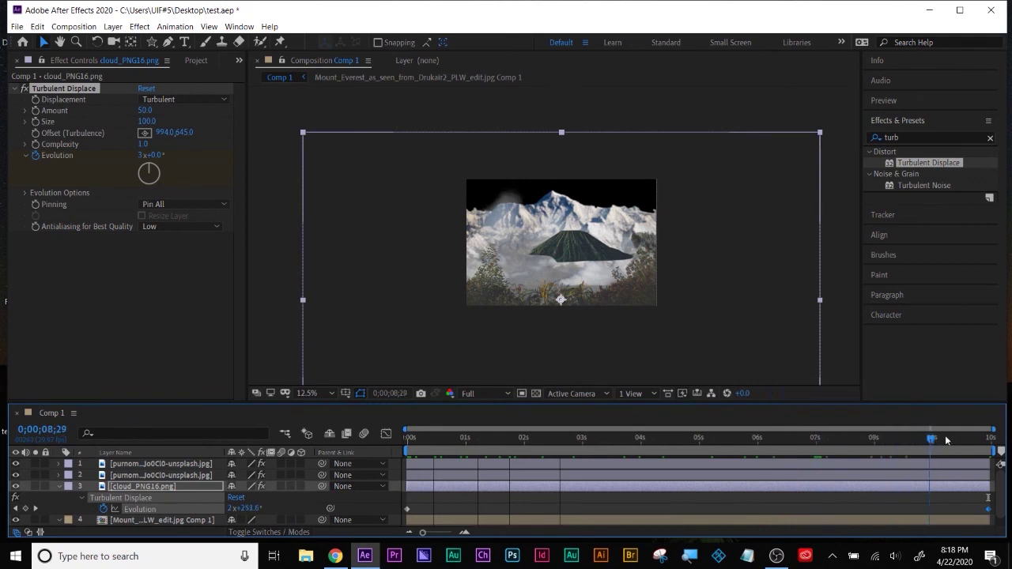
pyautogui.moveTo(463, 432); pyautogui.dragTo(292, 441)
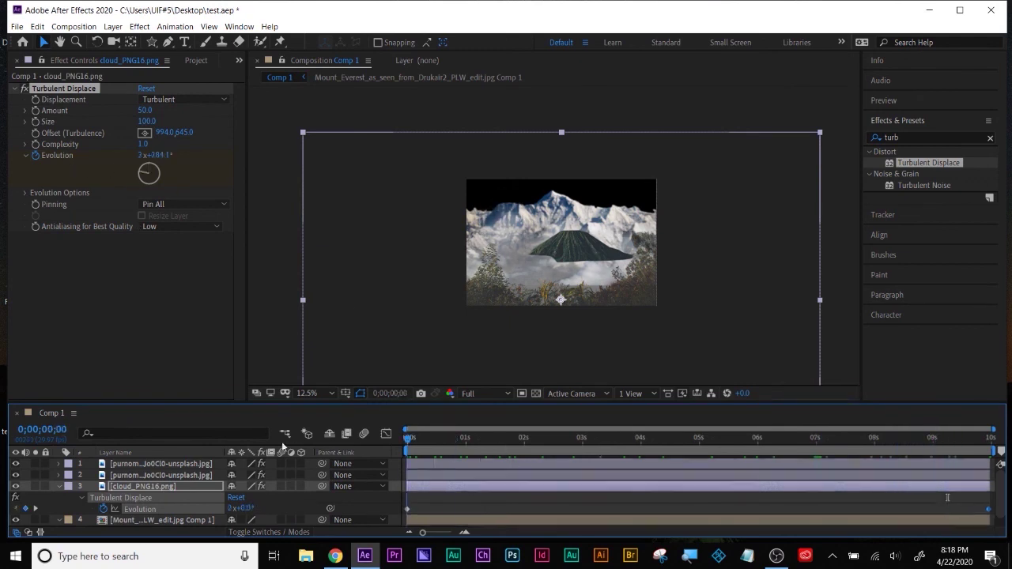
# Set the cloud's Turbulent Displace Size to 66 and Amount to 37, and fit the composition in the viewer
pyautogui.click(143, 123)
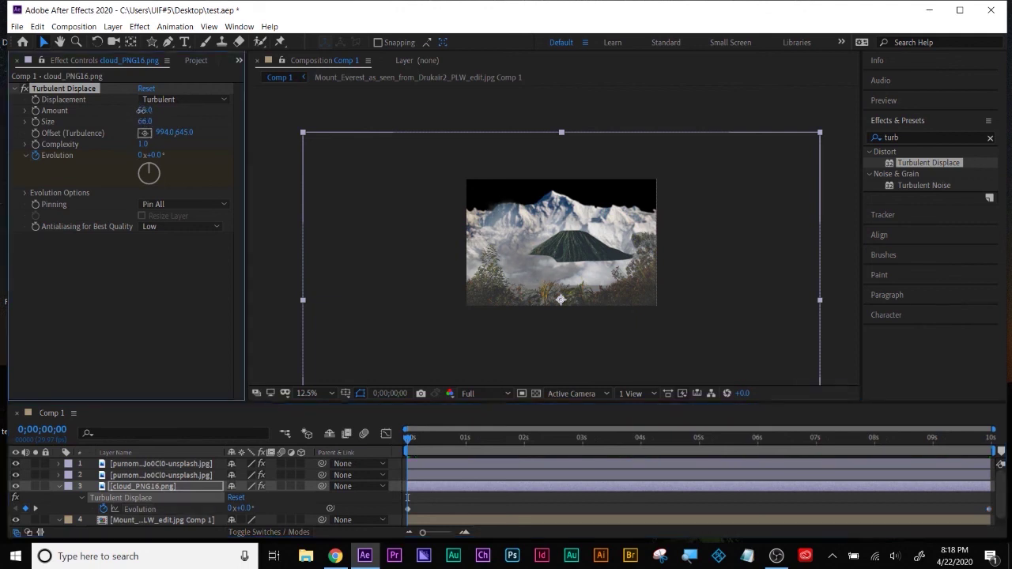
pyautogui.moveTo(145, 112); pyautogui.dragTo(359, 372)
pyautogui.click(307, 393)
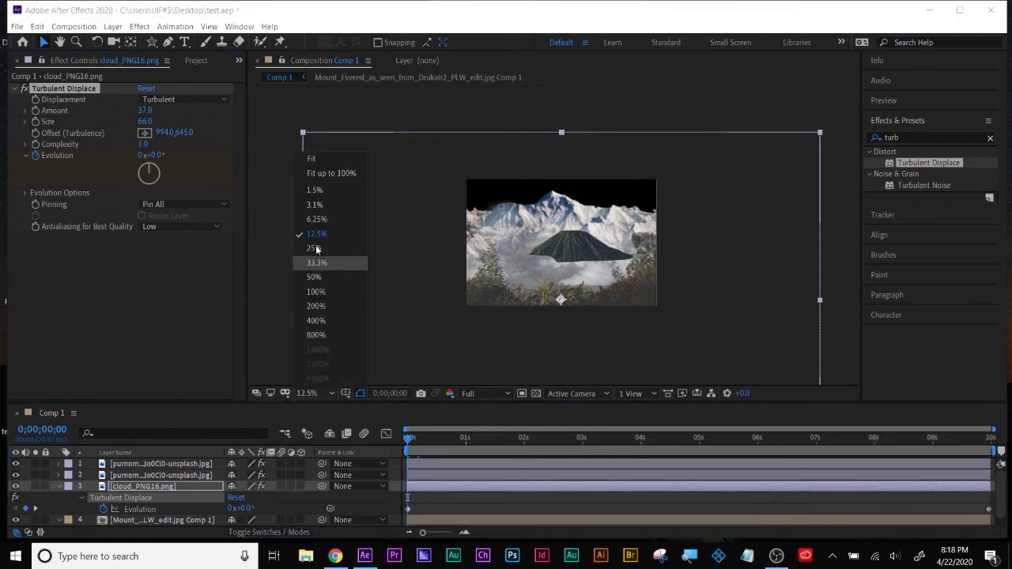
pyautogui.click(310, 159)
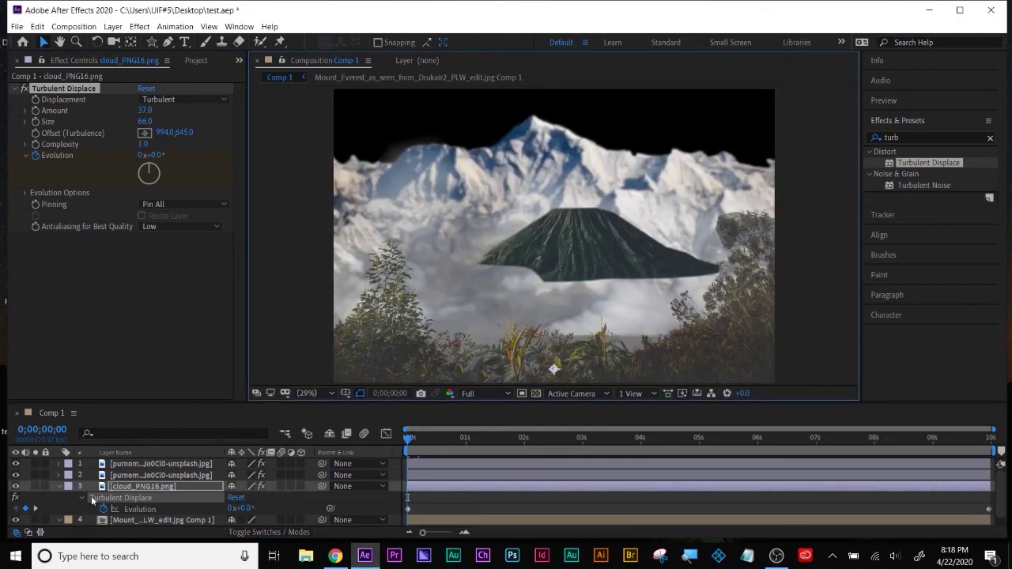
# Keyframe the cloud layer's Position so it drifts horizontally to the right from the start to the end of the composition
pyautogui.doubleClick(126, 490)
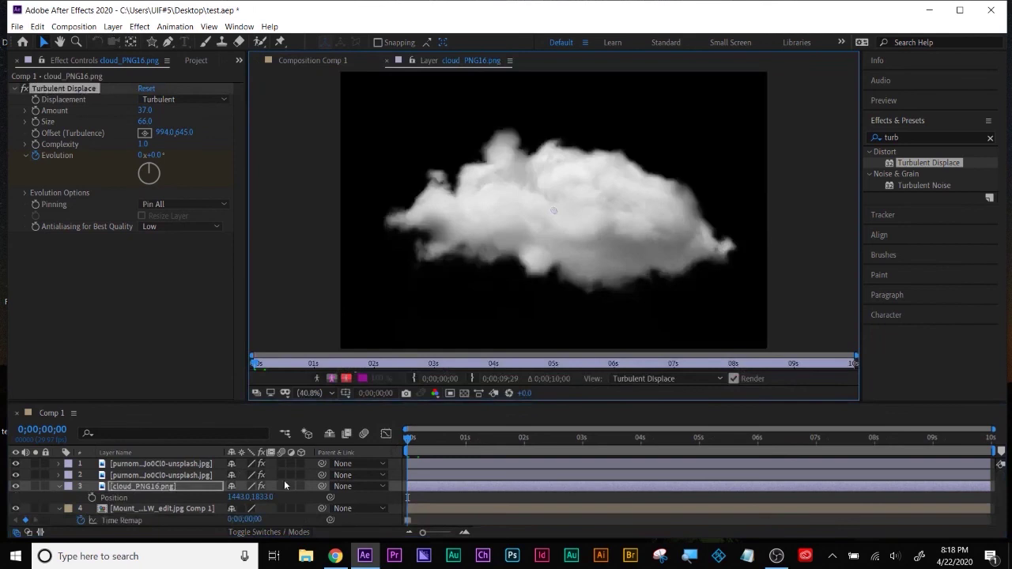
pyautogui.click(347, 345)
pyautogui.click(386, 61)
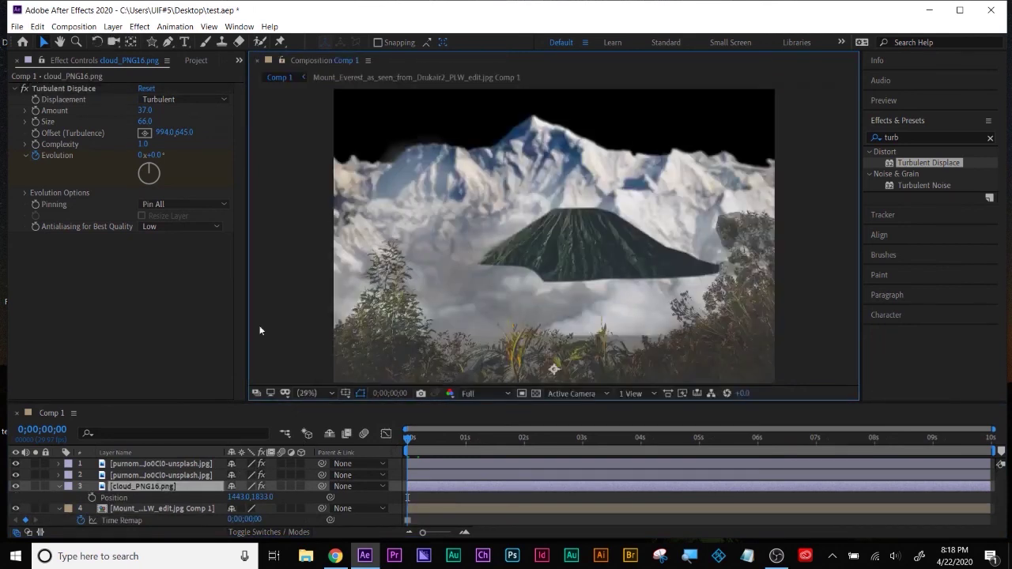
pyautogui.click(92, 497)
pyautogui.press('End')
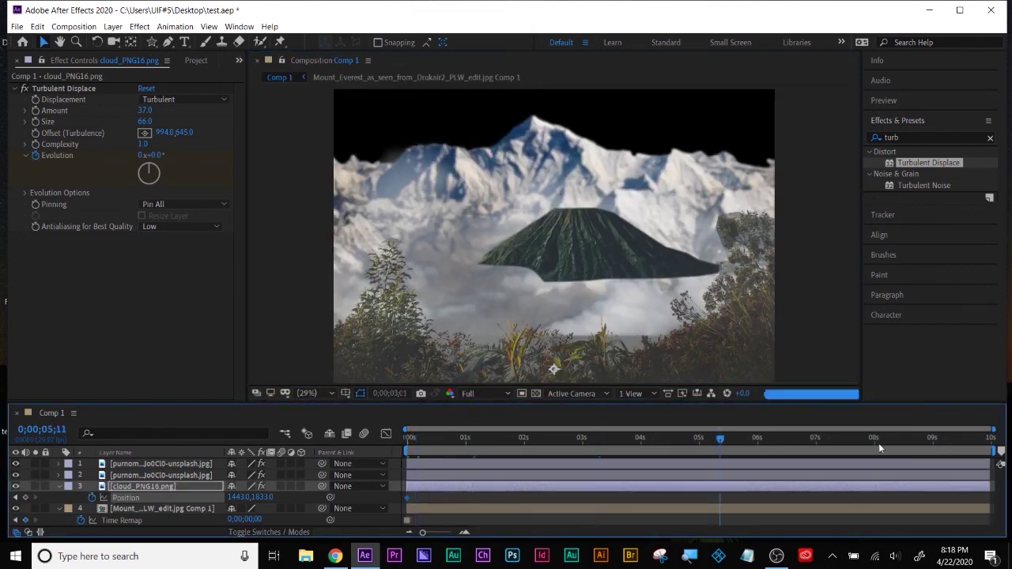
pyautogui.moveTo(239, 496); pyautogui.dragTo(941, 423)
pyautogui.click(678, 437)
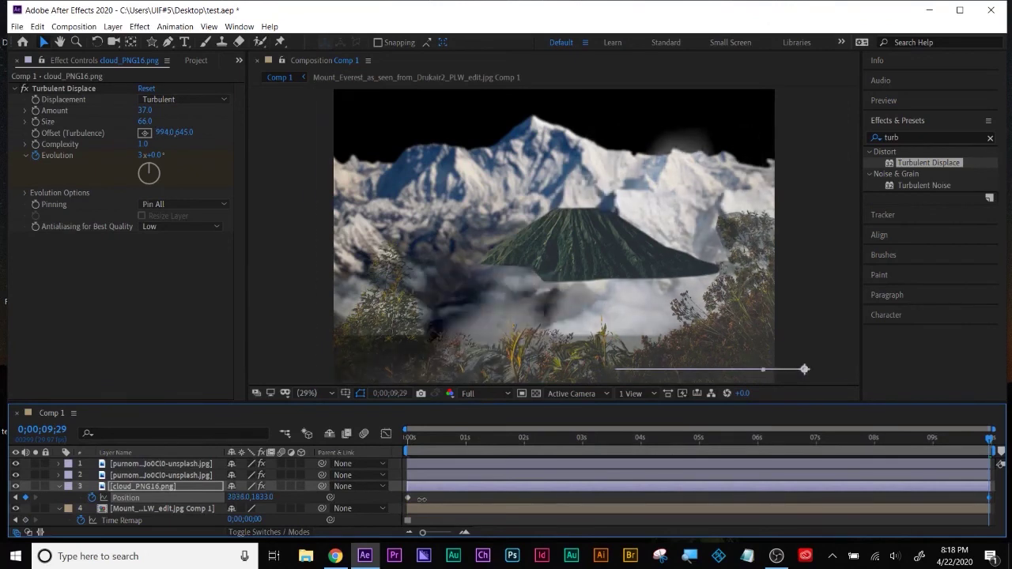
# Duplicate the cloud layer and place the copy between the volcano layer and the foreground plants layer
pyautogui.click(58, 486)
pyautogui.click(123, 494)
pyautogui.hotkey('ctrl', 'd')
pyautogui.moveTo(124, 486); pyautogui.dragTo(133, 475)
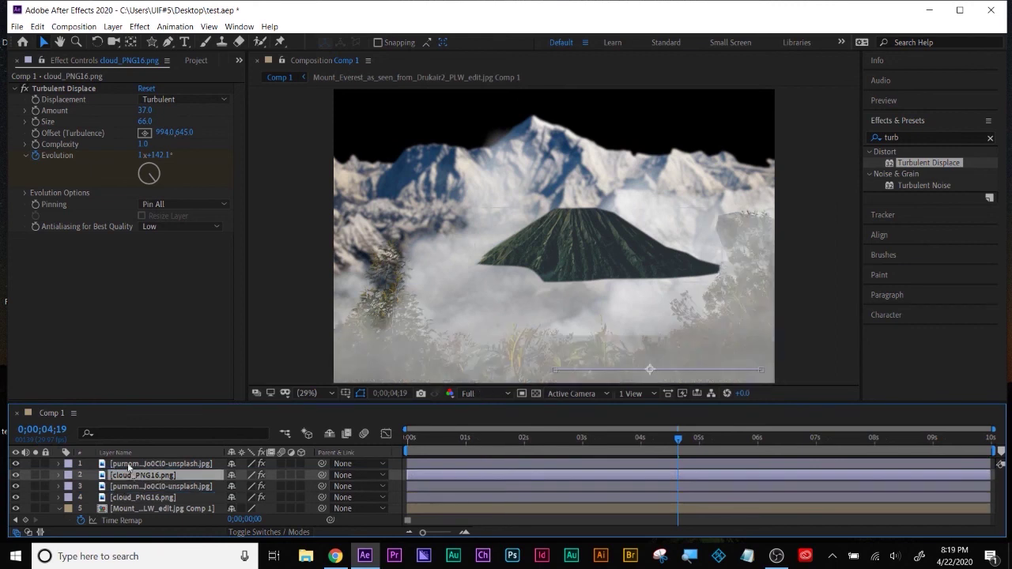
# Identify the volcano and foreground plants layers, and move the foreground plants layer to the top of the stack
pyautogui.click(110, 467)
pyautogui.click(15, 464)
pyautogui.click(15, 464)
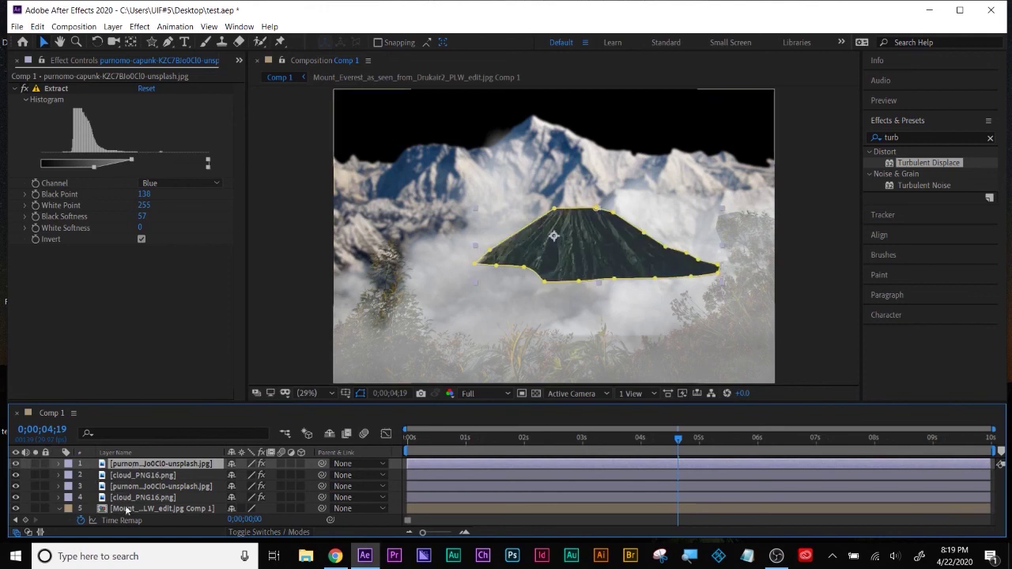
pyautogui.click(125, 498)
pyautogui.click(117, 487)
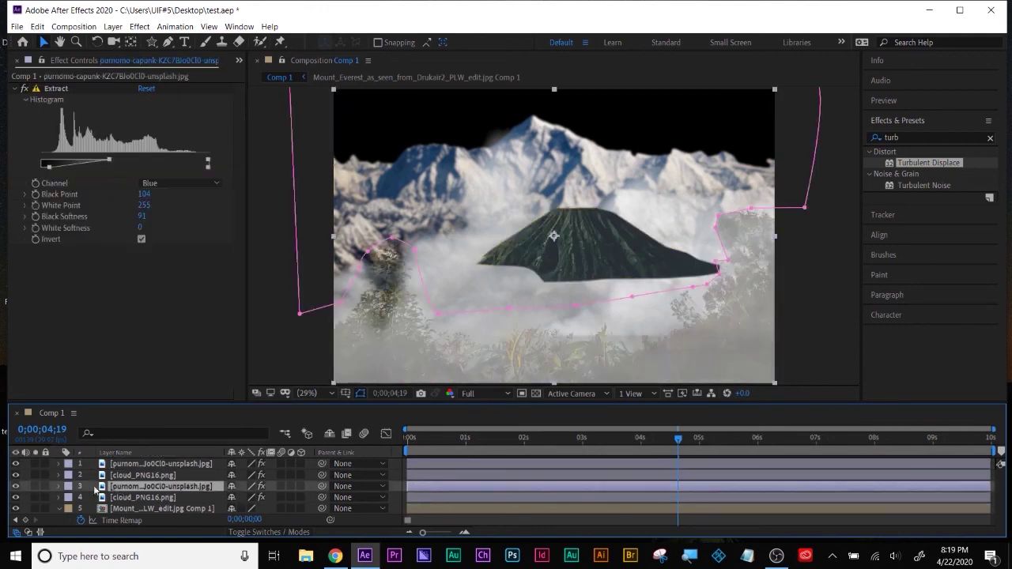
pyautogui.moveTo(134, 488); pyautogui.dragTo(130, 464)
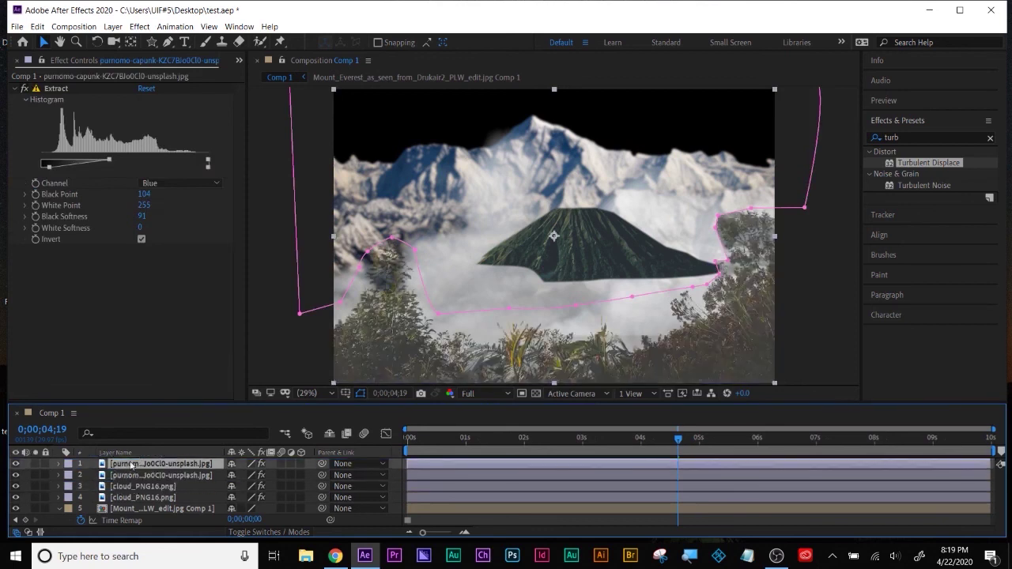
# Set the upper cloud layer's opacity to 34%
pyautogui.click(144, 486)
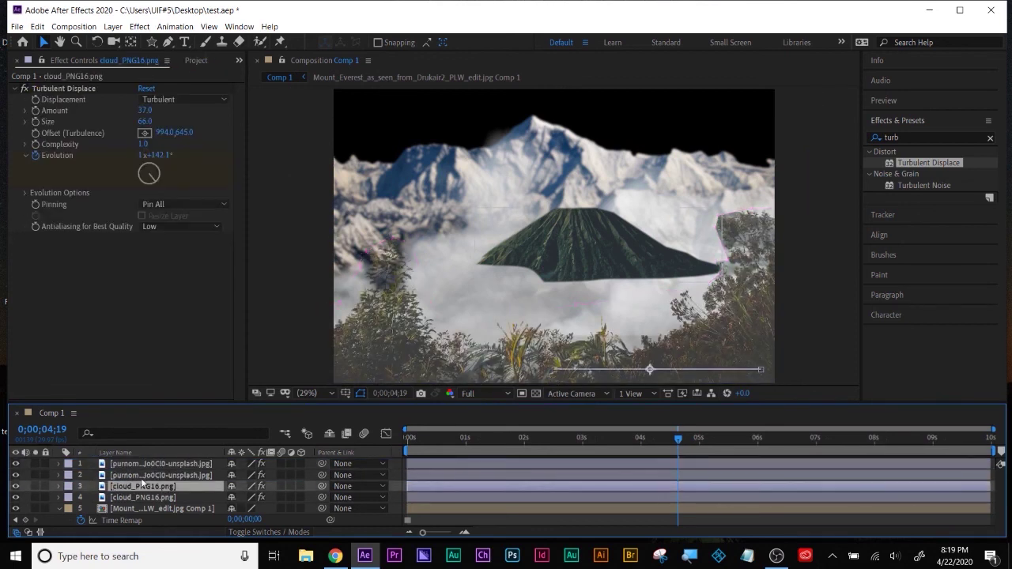
pyautogui.press('t')
pyautogui.moveTo(234, 497); pyautogui.dragTo(299, 498)
# Set the mask feather on the volcano layer to 59 pixels
pyautogui.click(143, 475)
pyautogui.press('f')
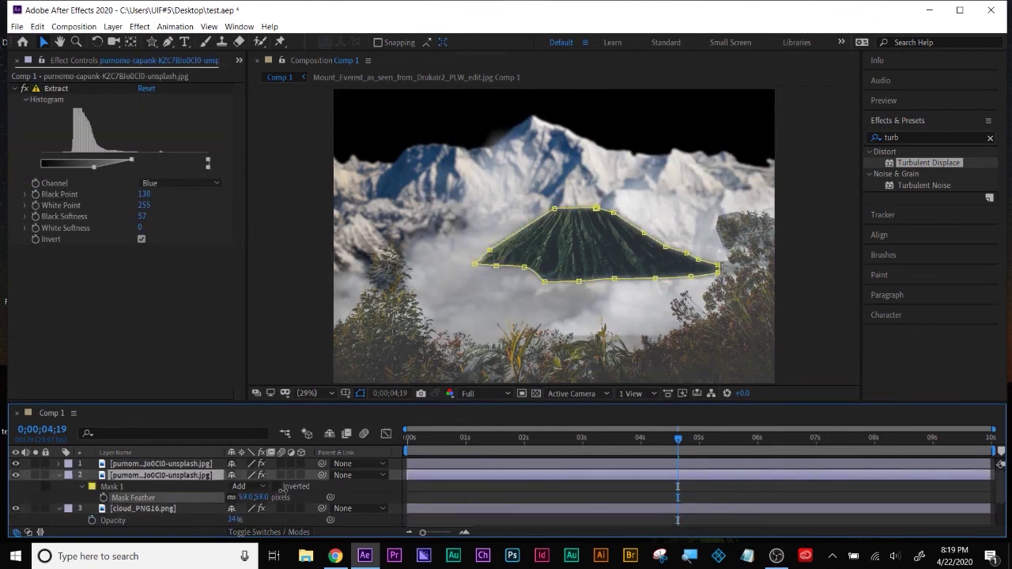
pyautogui.click(493, 492)
# Show the cloud layer's Position at the start of the composition, enlarge the timeline area, and duplicate the layer
pyautogui.click(142, 509)
pyautogui.press('p')
pyautogui.press('Home')
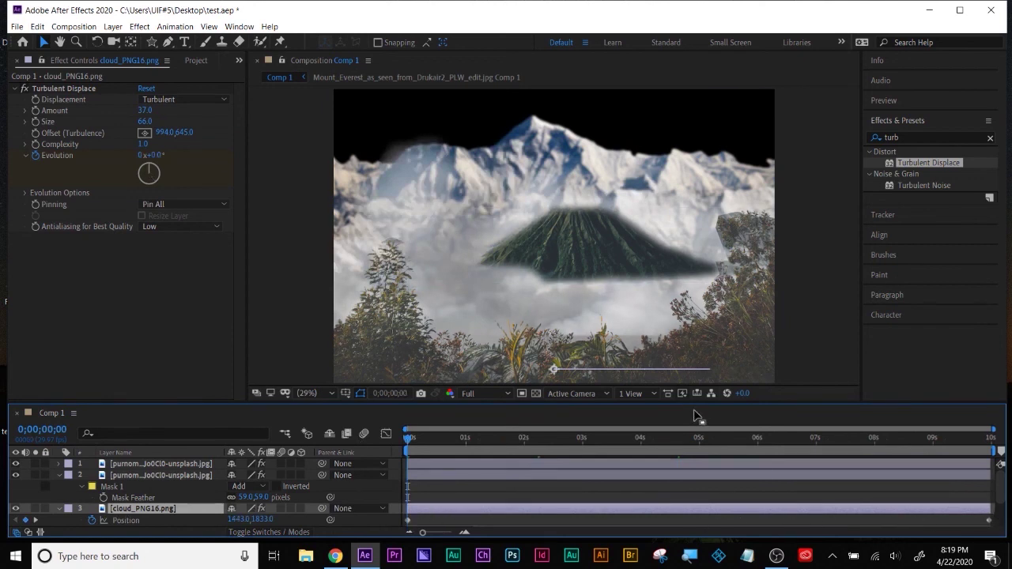
pyautogui.moveTo(695, 401); pyautogui.dragTo(688, 374)
pyautogui.hotkey('ctrl', 'd')
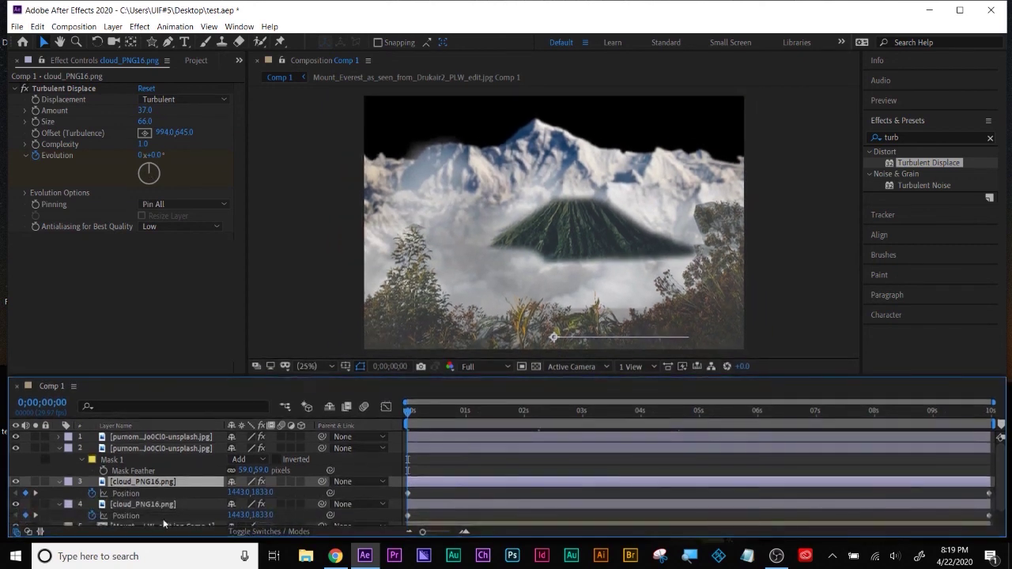
# Offset all Position keyframes of the duplicated cloud to the left and up to a Y of 1424, and preview the movement
pyautogui.click(125, 494)
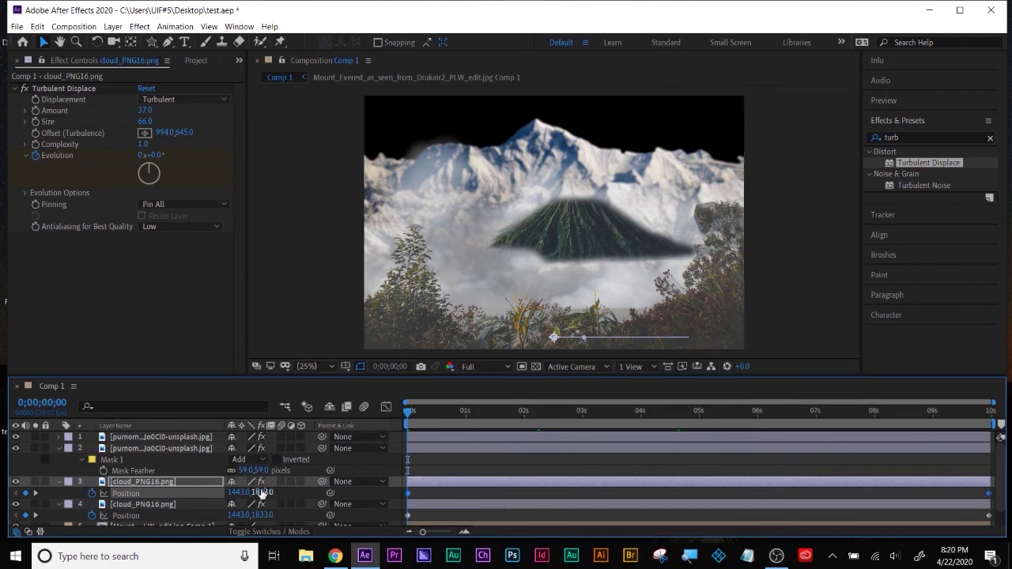
pyautogui.moveTo(263, 492); pyautogui.dragTo(174, 443)
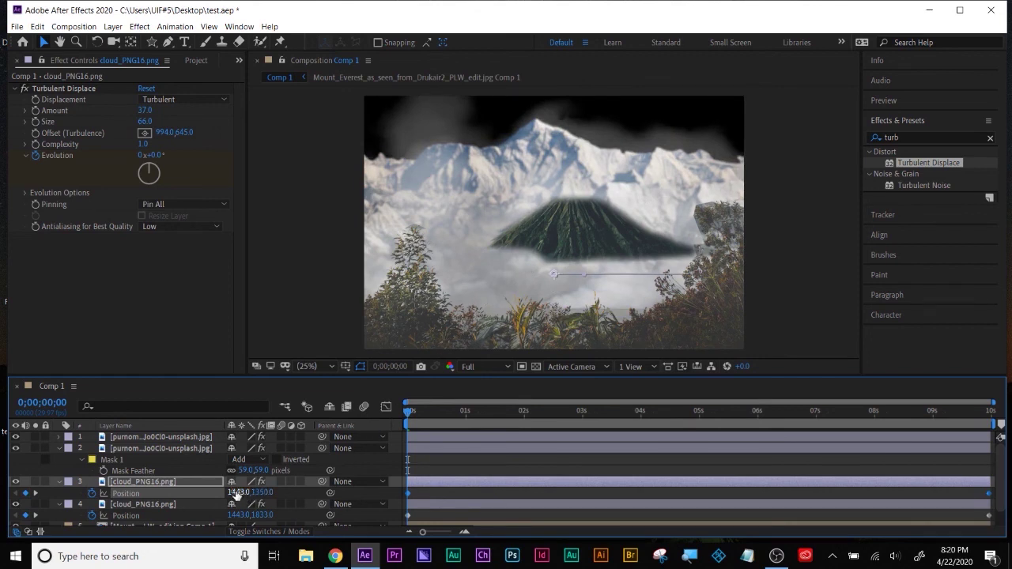
pyautogui.moveTo(237, 491); pyautogui.dragTo(39, 492)
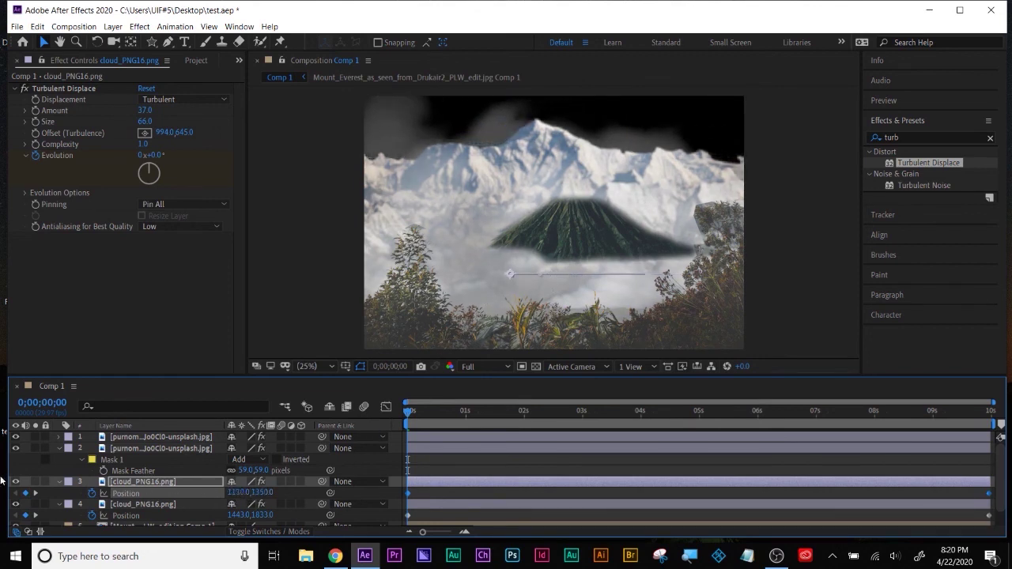
pyautogui.moveTo(223, 494); pyautogui.dragTo(2, 506)
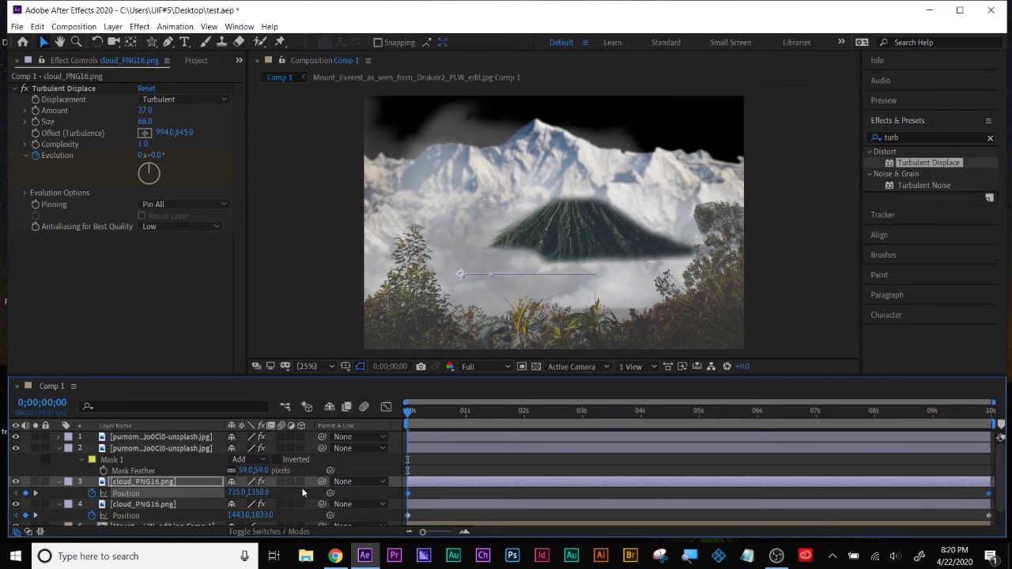
pyautogui.moveTo(237, 492); pyautogui.dragTo(116, 494)
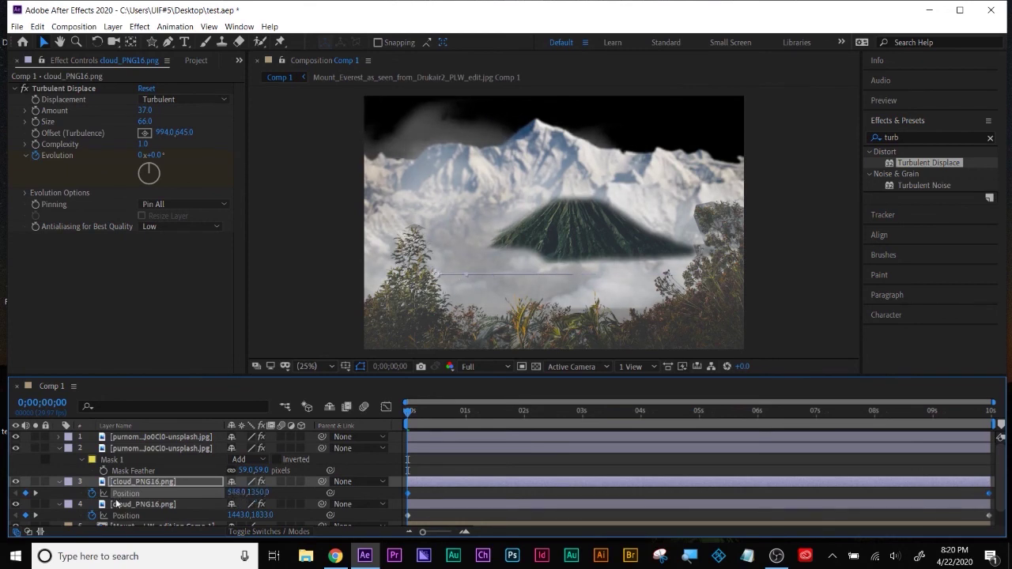
pyautogui.press('space')
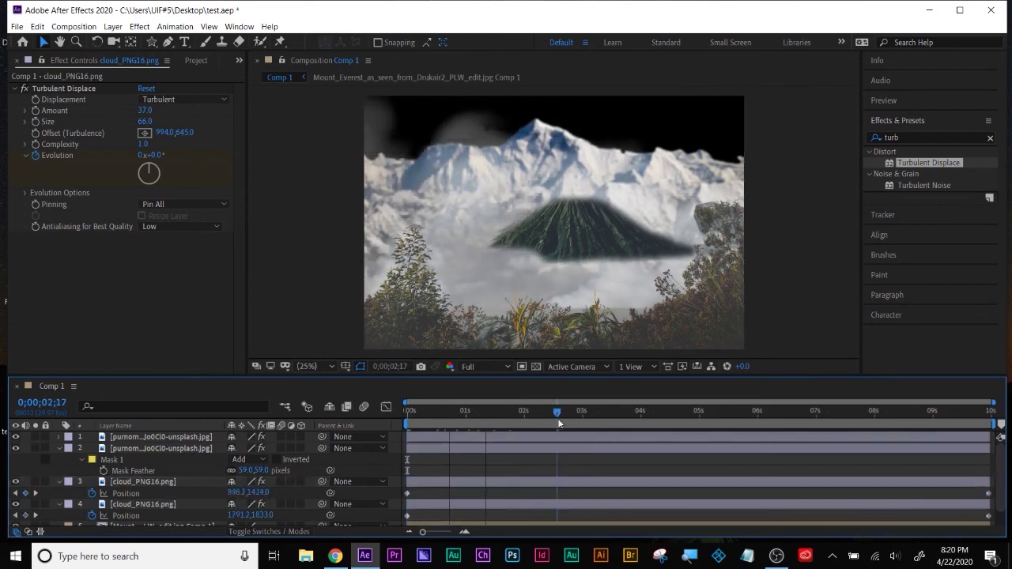
# Set the duplicated cloud layer's opacity to 43% and preview the animation
pyautogui.press('t')
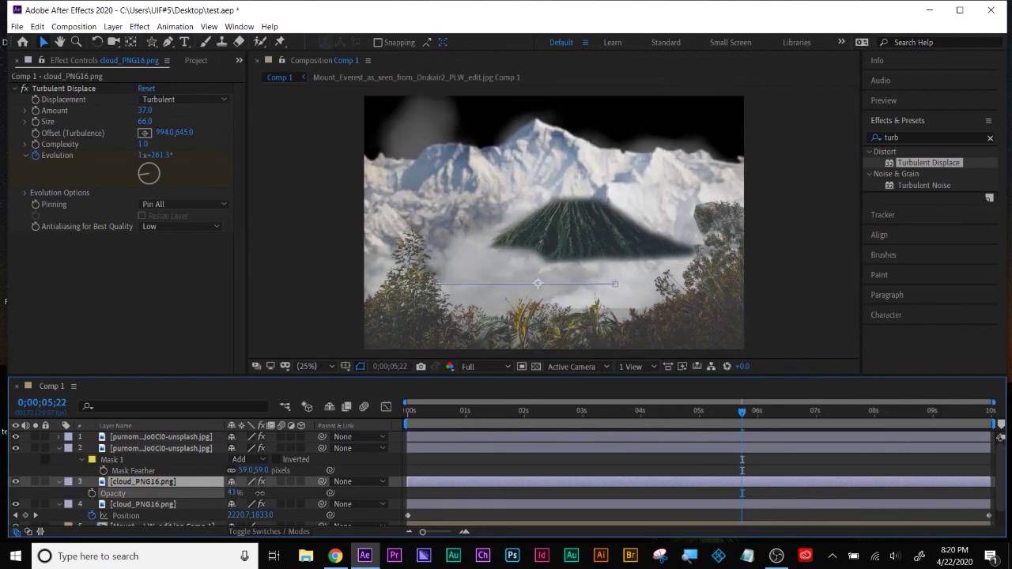
pyautogui.press('space')
pyautogui.press('space')
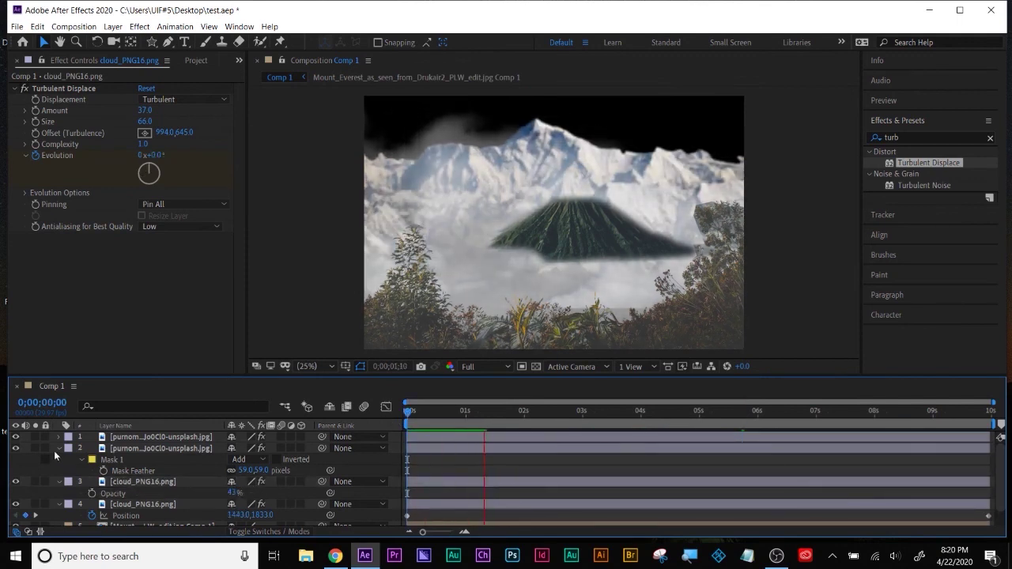
# Collapse the open layer properties and turn all five layers into 3D layers
pyautogui.click(57, 448)
pyautogui.click(58, 459)
pyautogui.click(58, 470)
pyautogui.moveTo(298, 479); pyautogui.dragTo(304, 430)
pyautogui.press('Return')
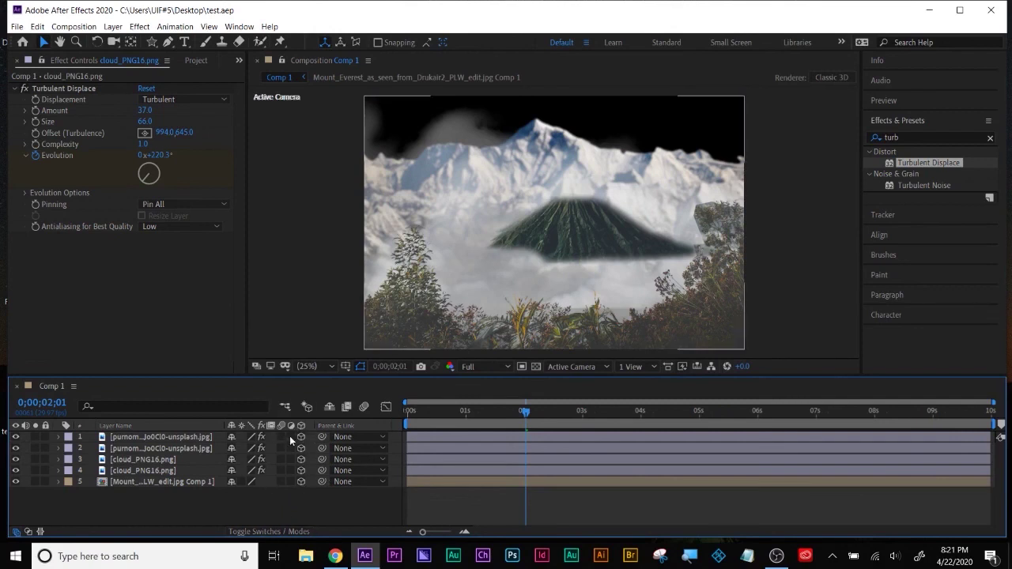
pyautogui.rightClick(255, 517)
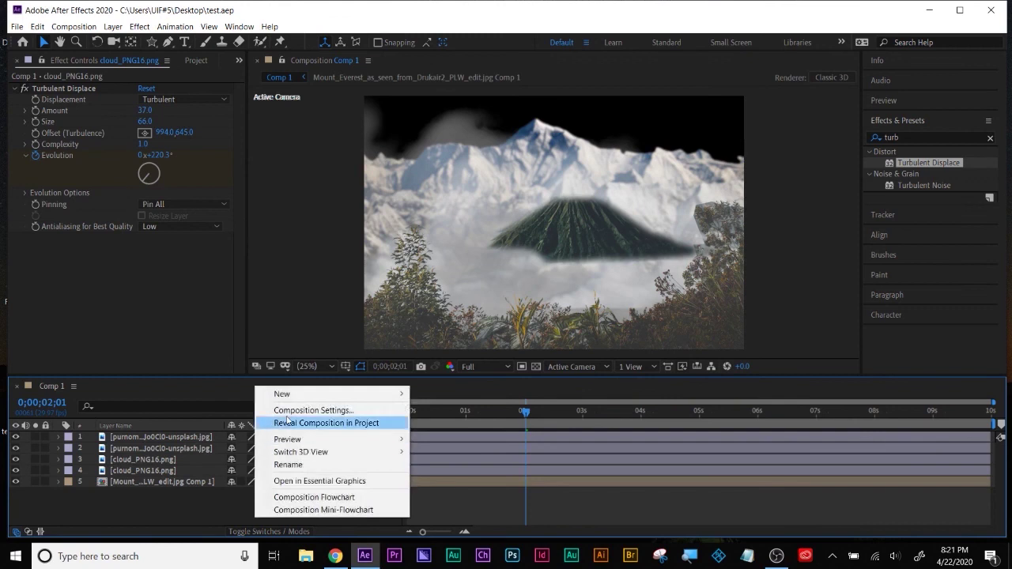
pyautogui.moveTo(289, 399)
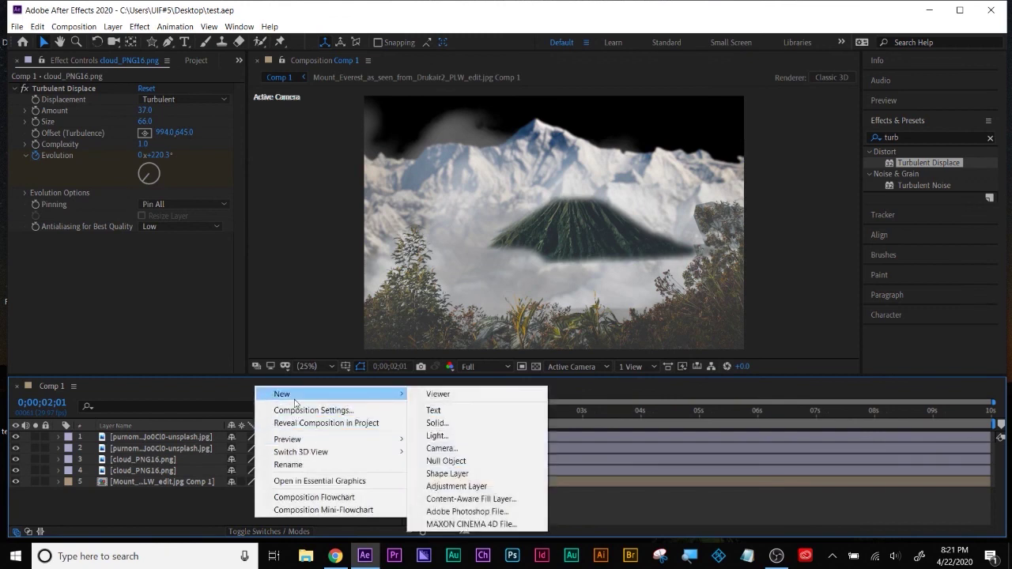
pyautogui.click(224, 291)
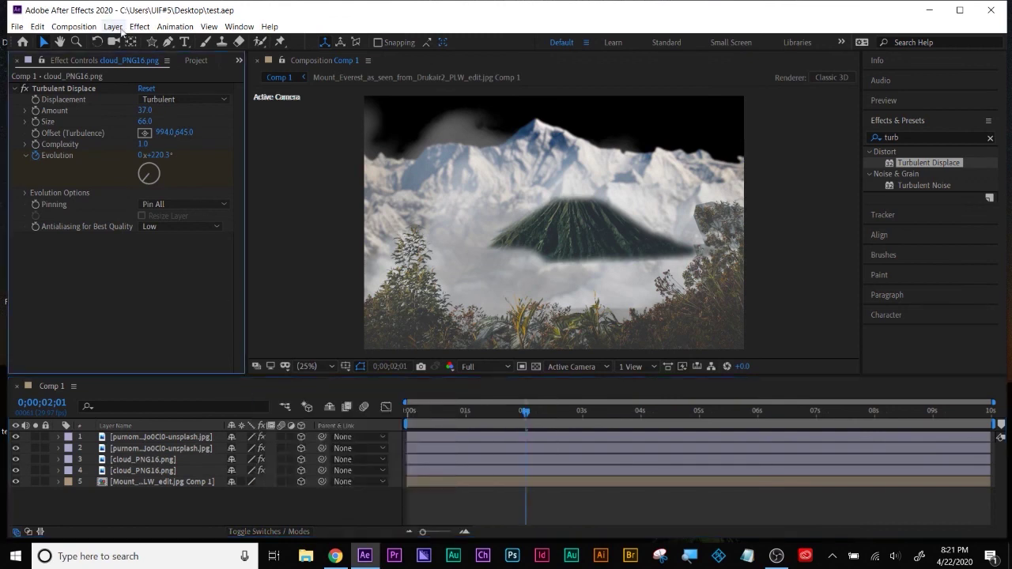
# Add a two-node camera layer named Camera 1 with the default settings to the composition
pyautogui.click(119, 28)
pyautogui.moveTo(126, 41)
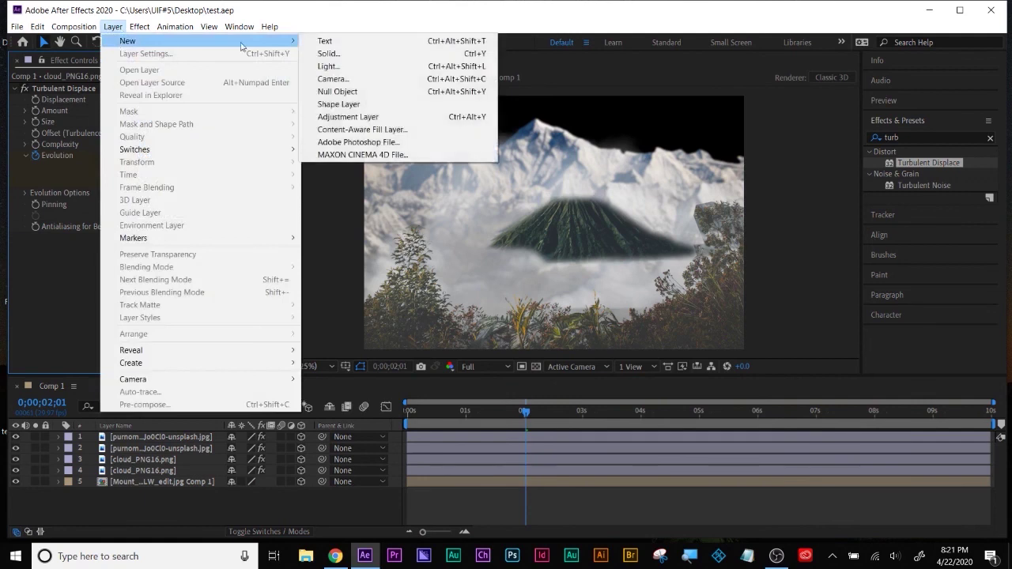
pyautogui.click(355, 78)
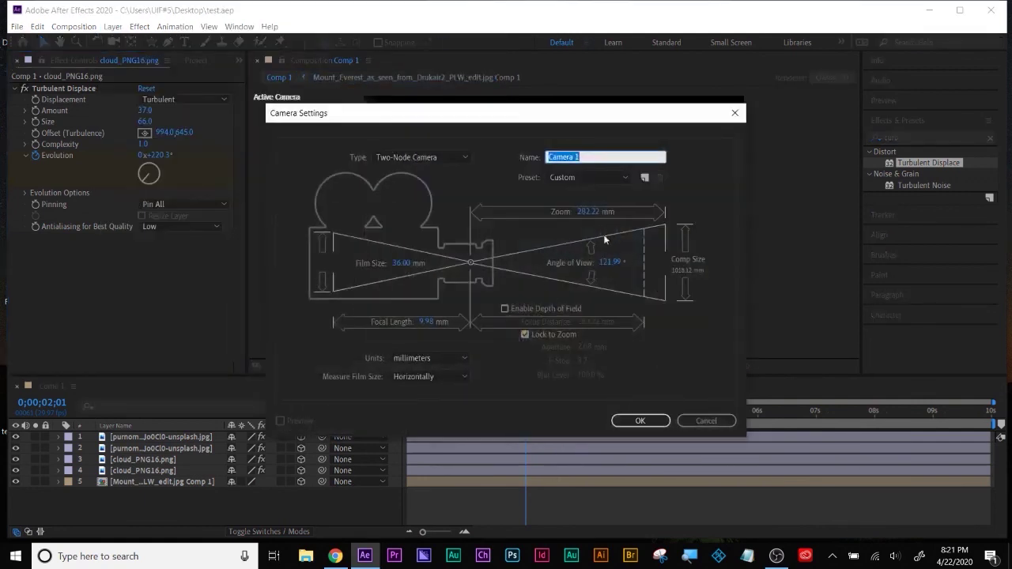
pyautogui.click(643, 421)
# Push the Mount Everest background layer back by setting its Z position to 400
pyautogui.click(169, 515)
pyautogui.click(158, 494)
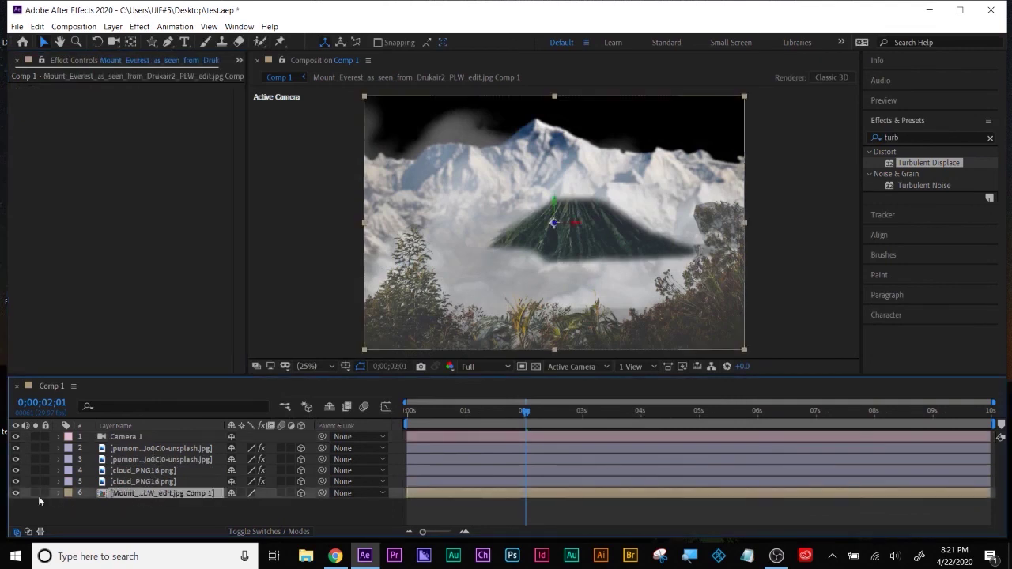
pyautogui.click(10, 494)
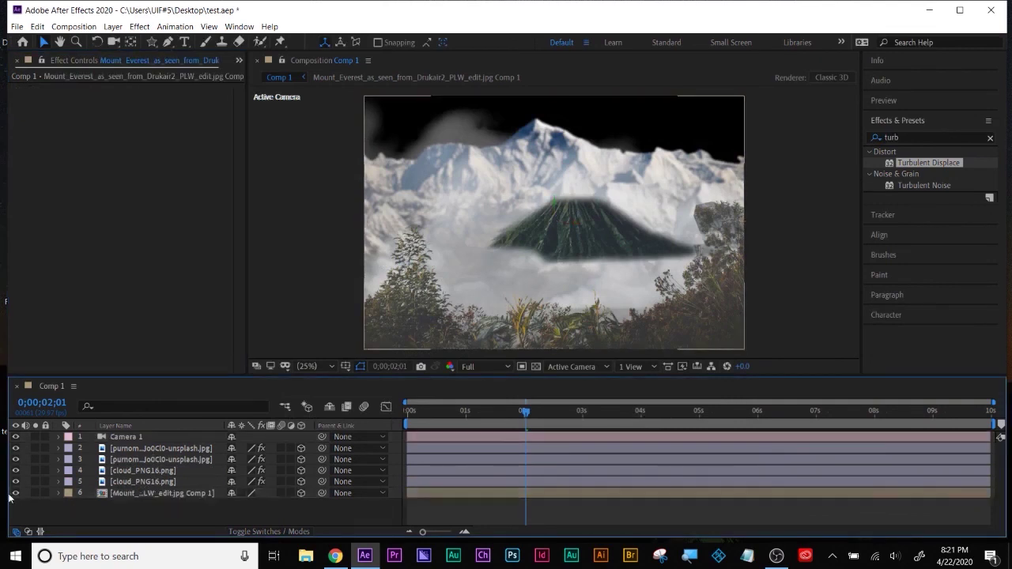
pyautogui.click(144, 495)
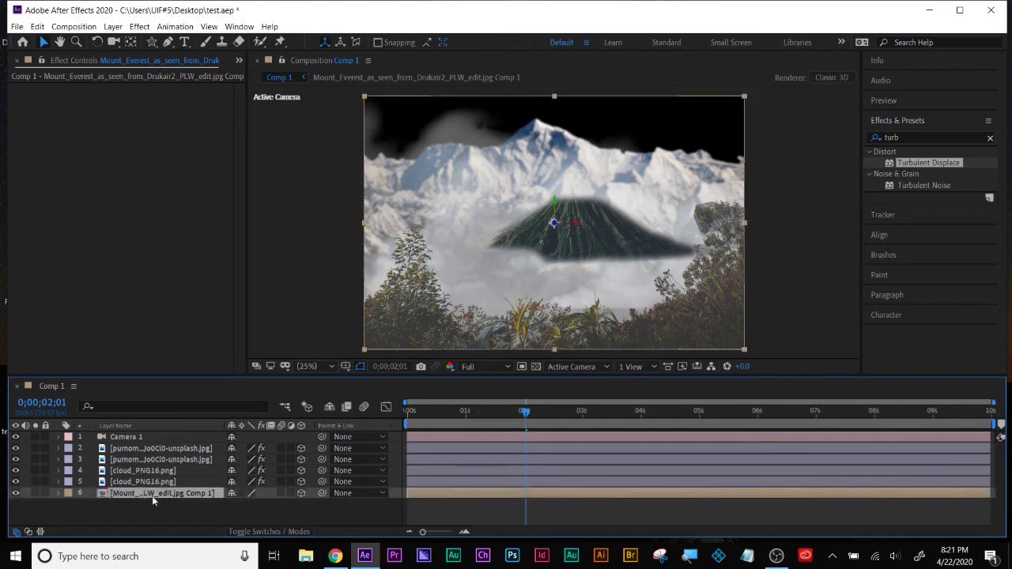
pyautogui.press('p')
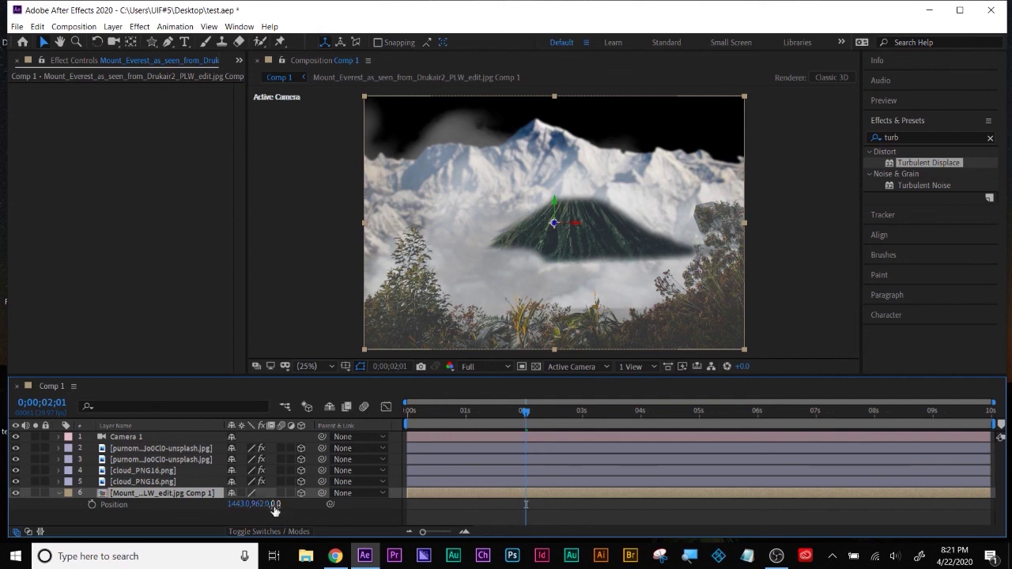
pyautogui.moveTo(273, 504); pyautogui.dragTo(155, 537)
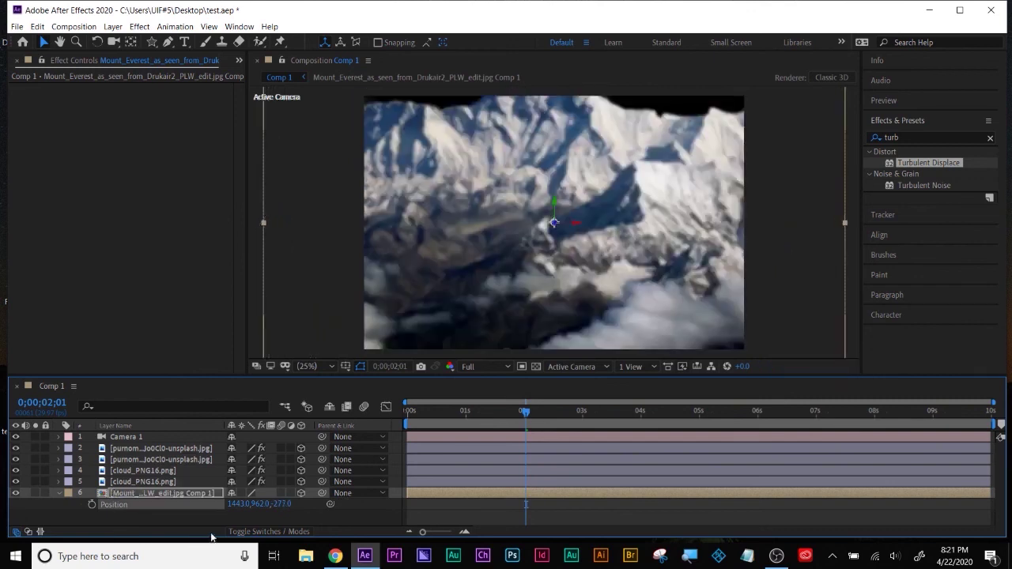
pyautogui.scroll(-1, 478, 270)
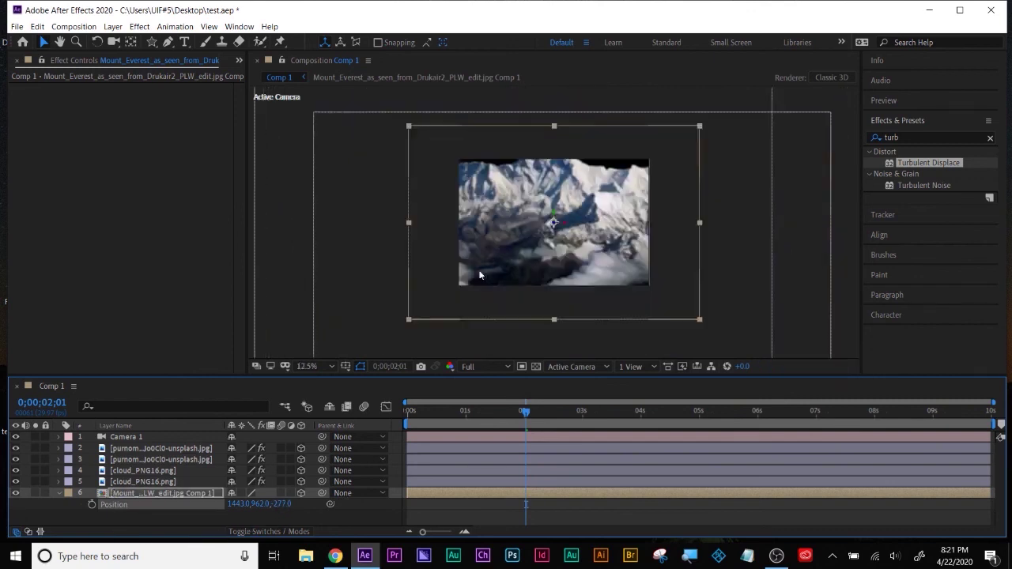
pyautogui.moveTo(280, 504)
pyautogui.mouseDown()
pyautogui.moveTo(557, 505)
pyautogui.moveTo(276, 510)
pyautogui.moveTo(333, 513)
pyautogui.moveTo(281, 504)
pyautogui.mouseUp()
pyautogui.moveTo(531, 508); pyautogui.dragTo(540, 505)
# Set the Z position of the foreground plants layer to -4000
pyautogui.click(540, 448)
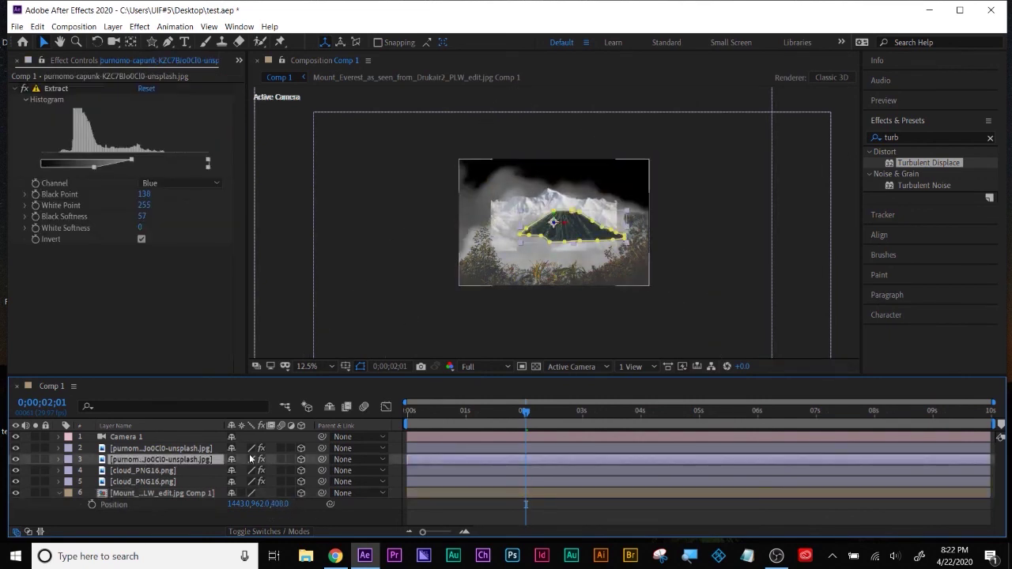
pyautogui.press('p')
pyautogui.click(278, 458)
pyautogui.write('-4000')
pyautogui.press('Return')
# Scale up the Everest background layer until it spans the frame's full width, and show its Position again
pyautogui.click(158, 504)
pyautogui.press('s')
pyautogui.moveTo(246, 515); pyautogui.dragTo(208, 520)
pyautogui.press('p')
# Set the Z position of the lower cloud layer to 200 for its Position keyframes, working at the composition start
pyautogui.click(158, 492)
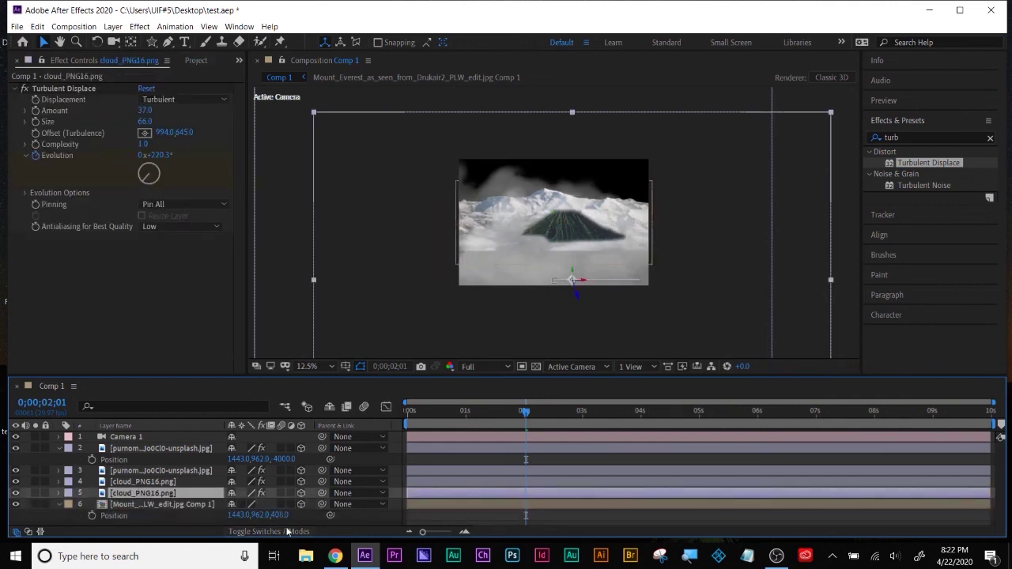
pyautogui.press('p')
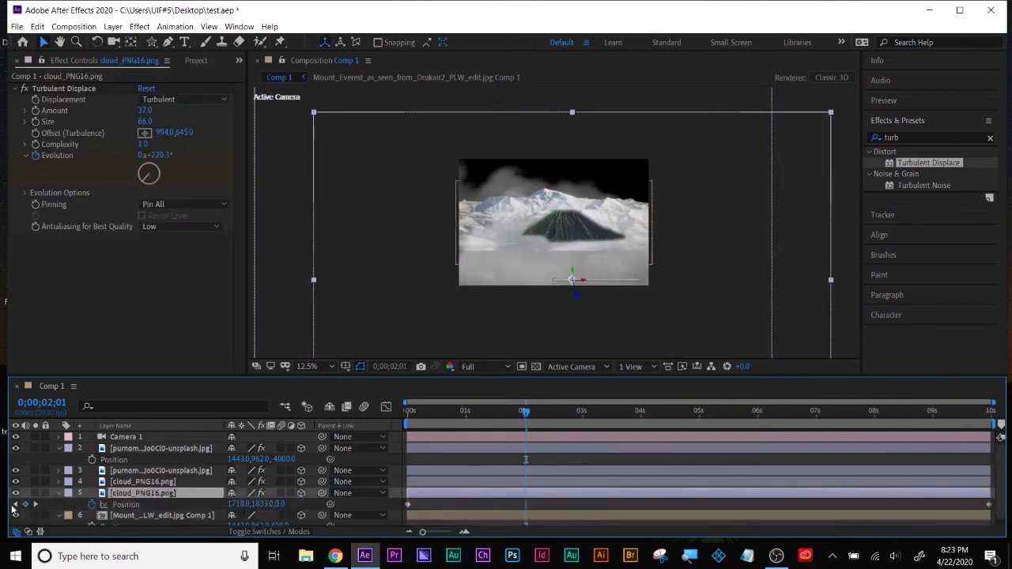
pyautogui.press('Home')
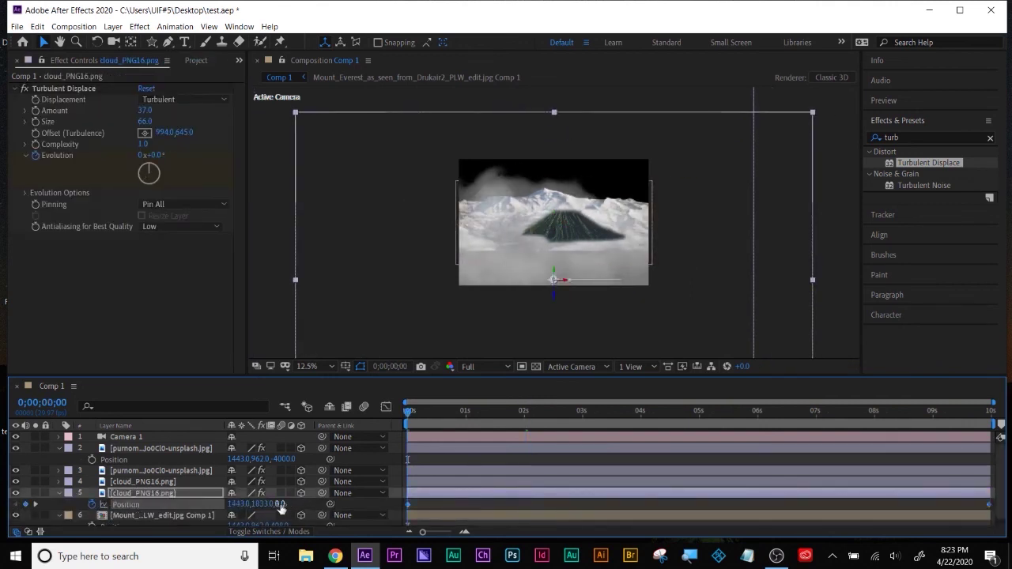
pyautogui.press('Return')
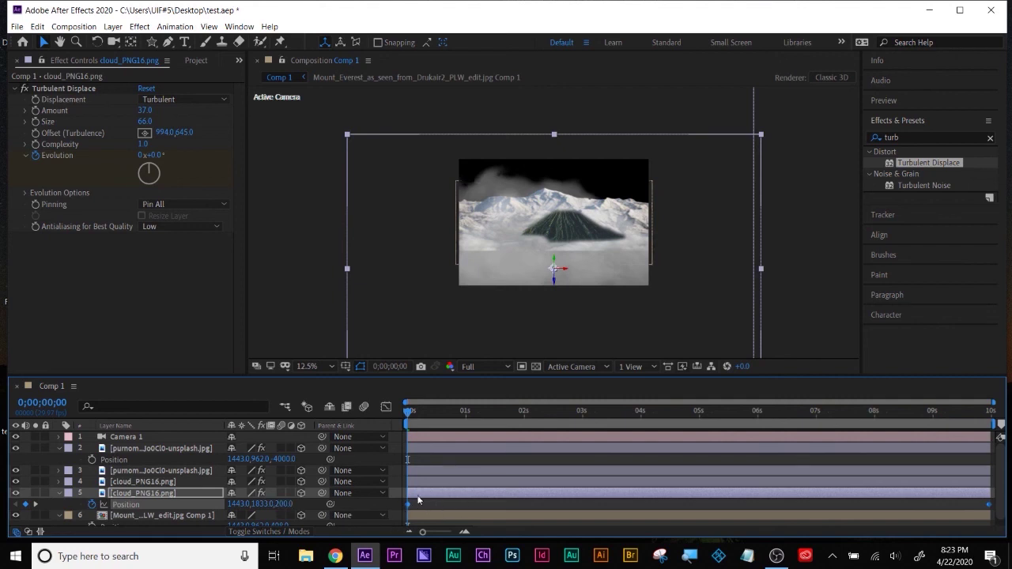
pyautogui.click(283, 504)
pyautogui.press('Return')
# Collapse the open Position properties of the layers and select Camera 1
pyautogui.click(150, 482)
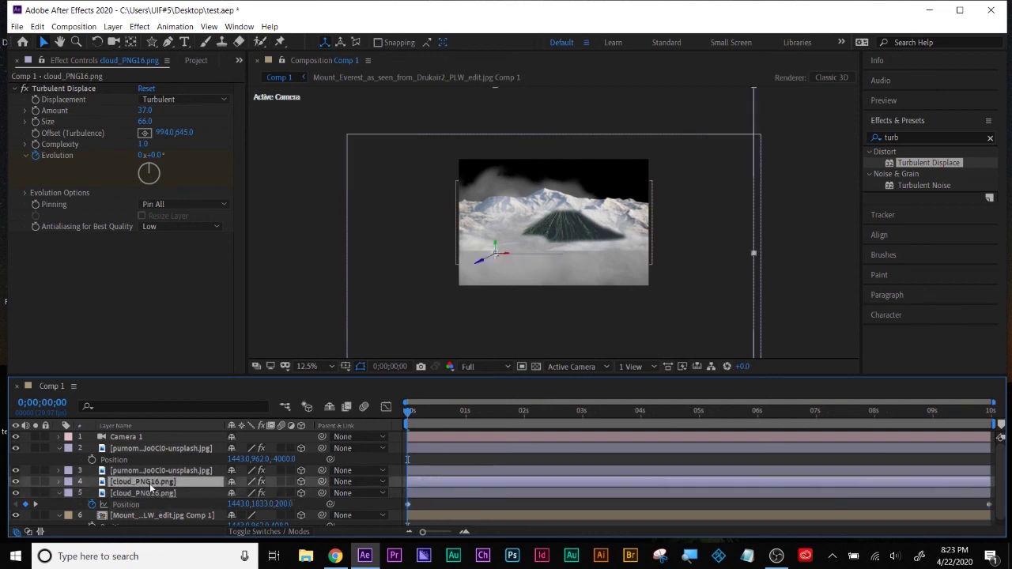
pyautogui.click(147, 471)
pyautogui.click(150, 495)
pyautogui.click(147, 447)
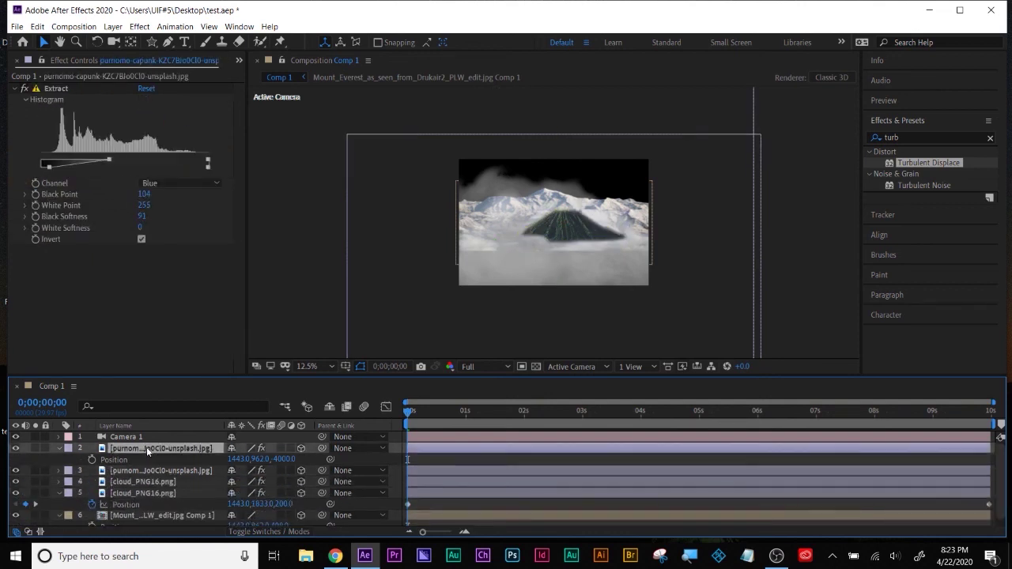
pyautogui.click(142, 437)
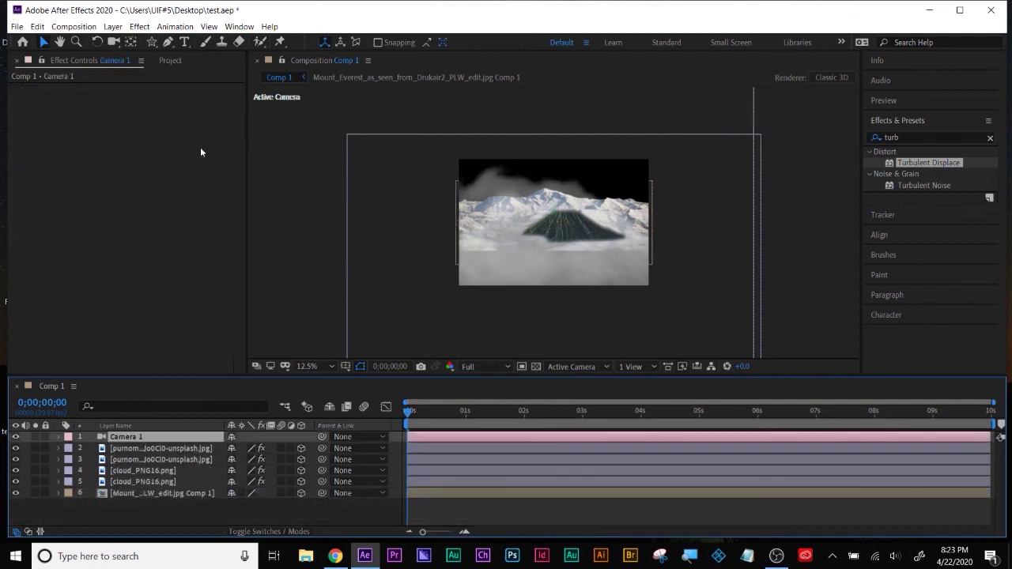
# Try orbiting Camera 1 sideways around the scene, and undo the orbit
pyautogui.press('c')
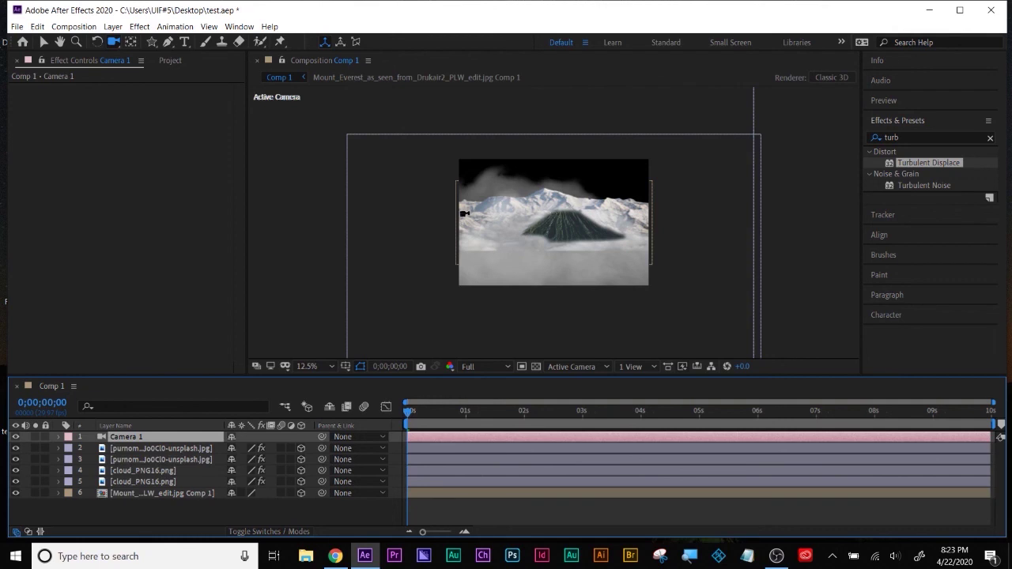
pyautogui.moveTo(504, 232)
pyautogui.mouseDown()
pyautogui.moveTo(511, 226)
pyautogui.moveTo(450, 287)
pyautogui.moveTo(510, 232)
pyautogui.moveTo(483, 229)
pyautogui.moveTo(498, 232)
pyautogui.mouseUp()
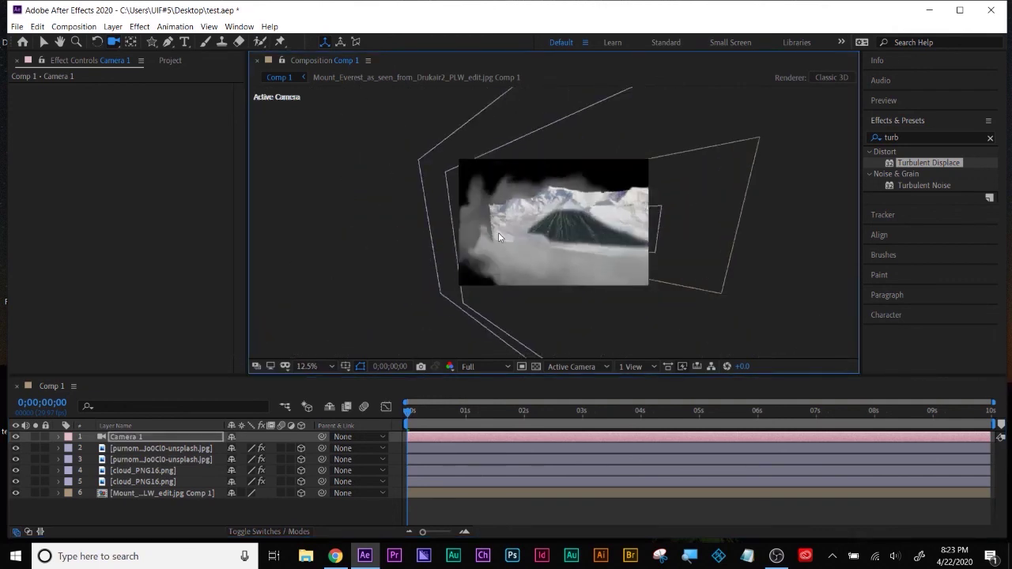
pyautogui.hotkey('ctrl', 'z')
# Dolly Camera 1 back until the foreground plants, clouds and mountains all fit in the frame
pyautogui.press('c')
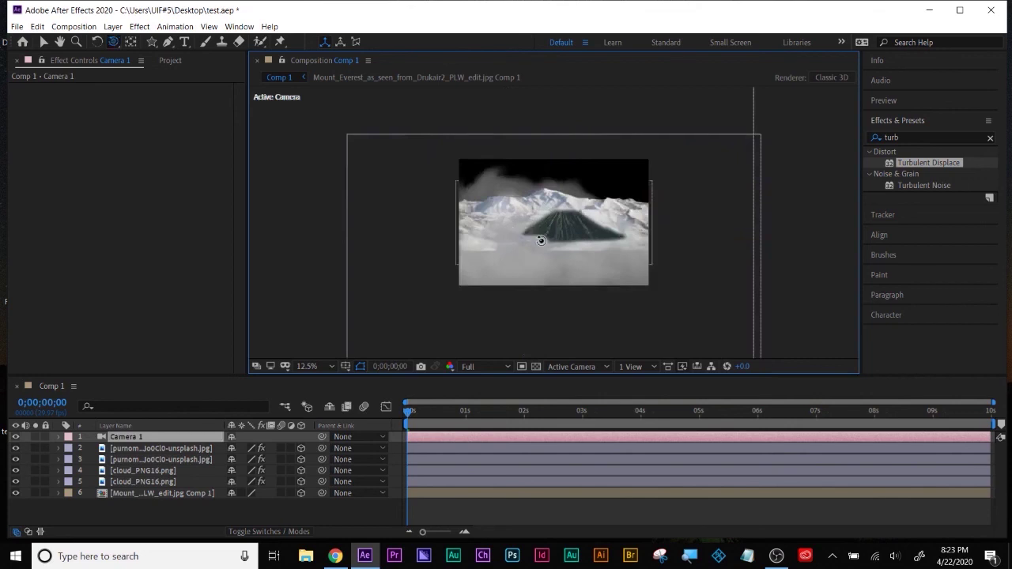
pyautogui.press('.')
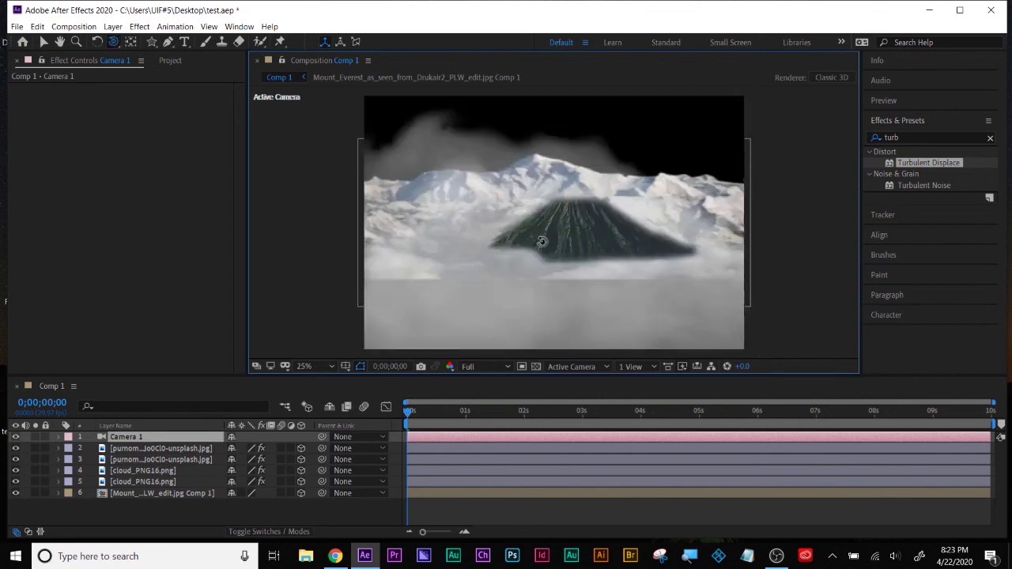
pyautogui.moveTo(546, 241)
pyautogui.mouseDown()
pyautogui.moveTo(533, 237)
pyautogui.moveTo(549, 237)
pyautogui.moveTo(552, 256)
pyautogui.mouseUp()
pyautogui.moveTo(555, 241); pyautogui.dragTo(570, 221)
pyautogui.hotkey('ctrl', 'z')
pyautogui.moveTo(574, 235); pyautogui.dragTo(564, 301)
pyautogui.moveTo(555, 244); pyautogui.dragTo(534, 215)
# Set the Z position of the foreground plants layer to -1000
pyautogui.click(122, 449)
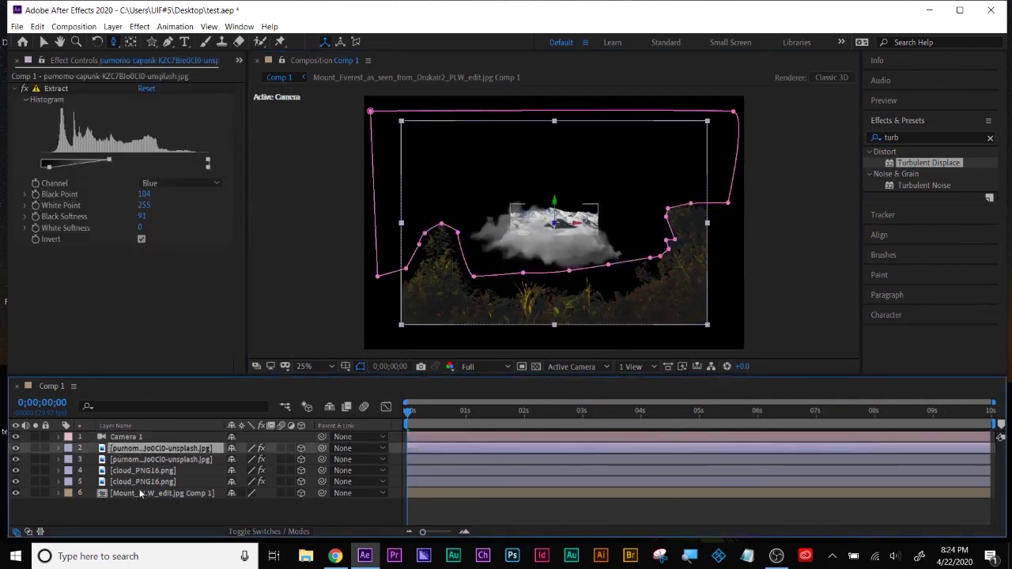
pyautogui.press('p')
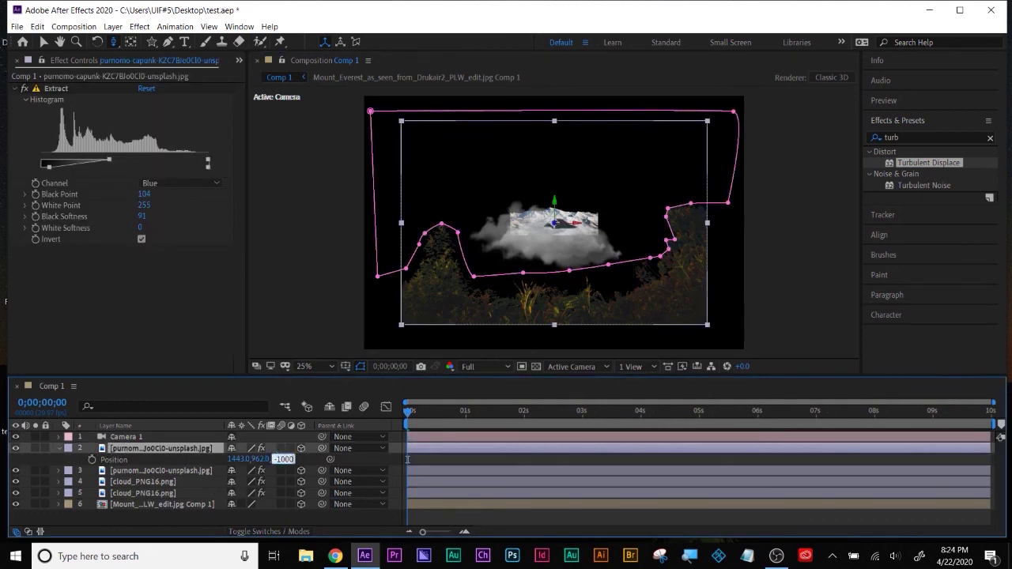
pyautogui.press('Return')
# Dolly the camera forward until the foreground plants fill the width of the frame, undoing the last adjustment
pyautogui.moveTo(278, 458); pyautogui.dragTo(222, 459)
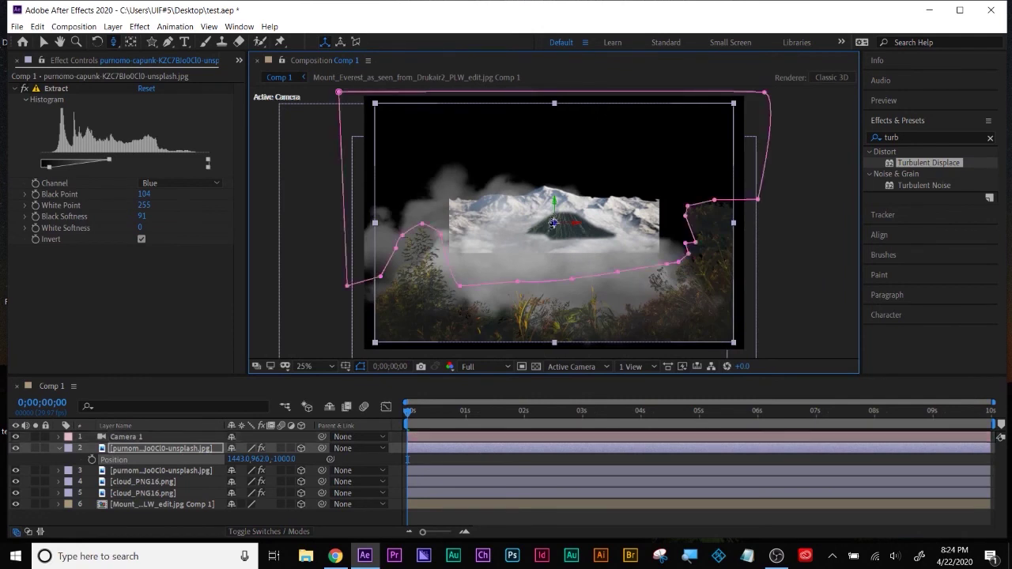
pyautogui.scroll(-1, 577, 296)
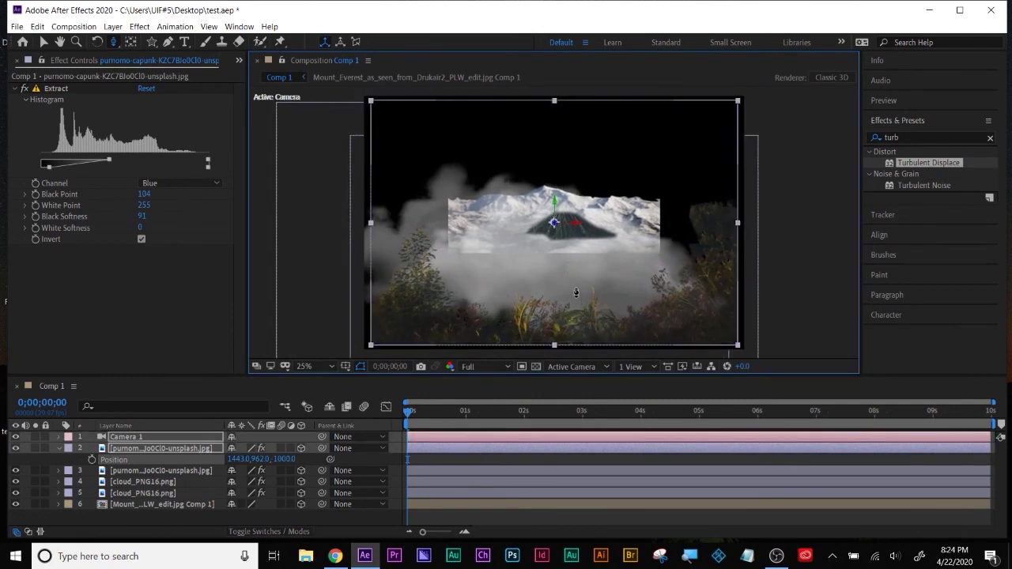
pyautogui.scroll(1, 576, 294)
pyautogui.hotkey('ctrl', 'z')
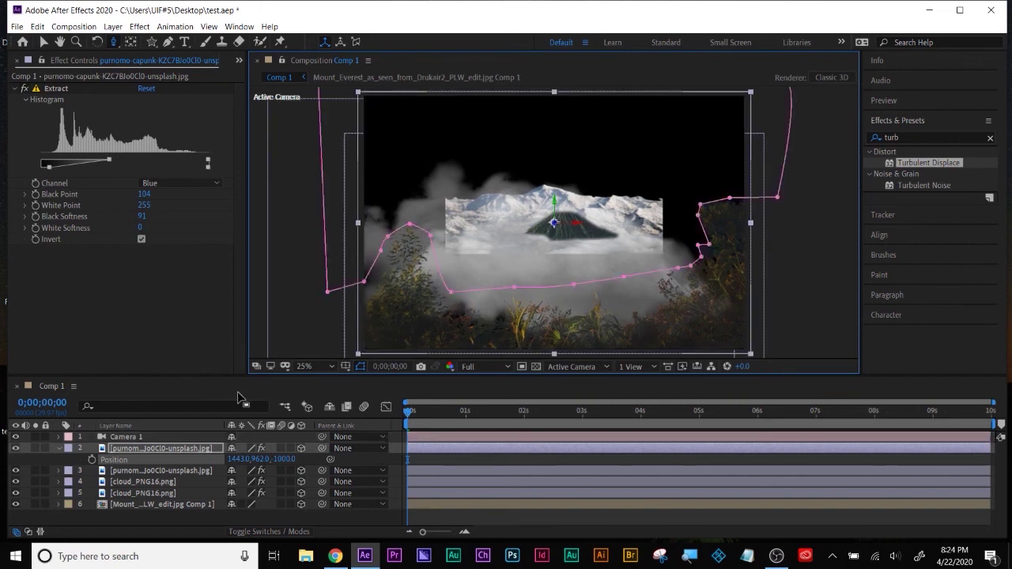
# Set the volcano layer's Z position to -440 and the upper cloud layer's Z position to -200
pyautogui.click(156, 470)
pyautogui.press('p')
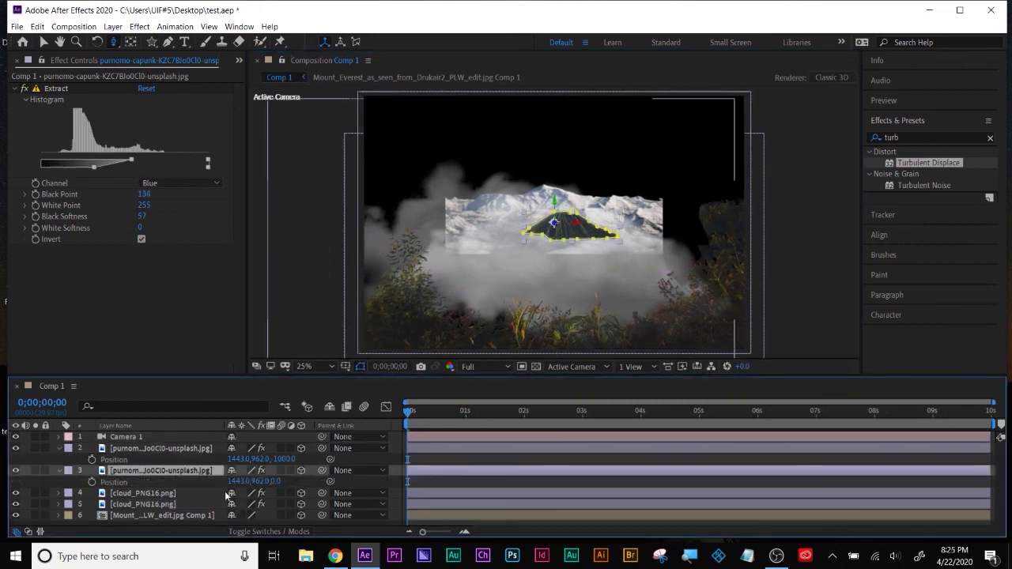
pyautogui.click(146, 492)
pyautogui.press('p')
pyautogui.click(123, 504)
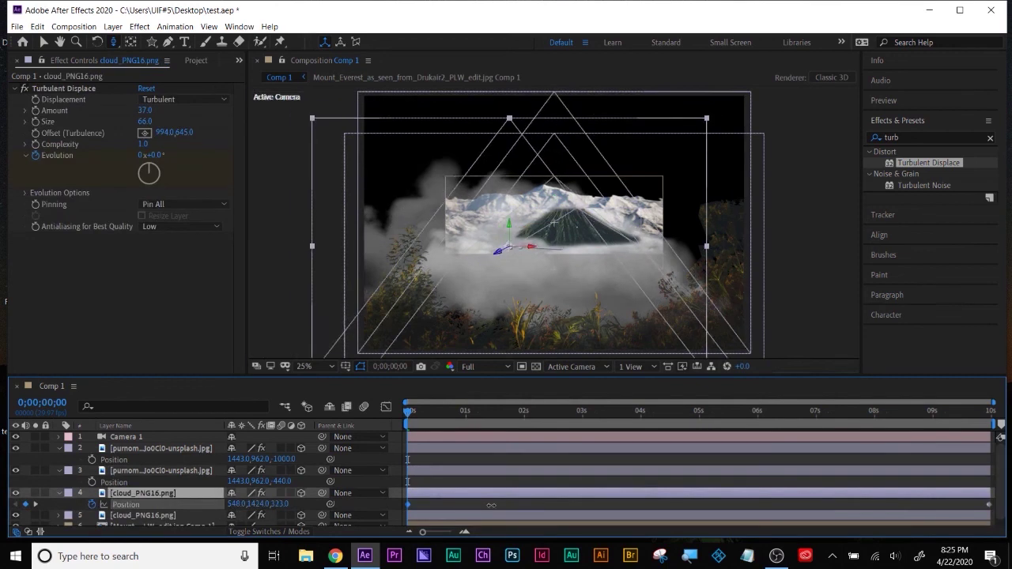
pyautogui.write('-200')
pyautogui.press('Return')
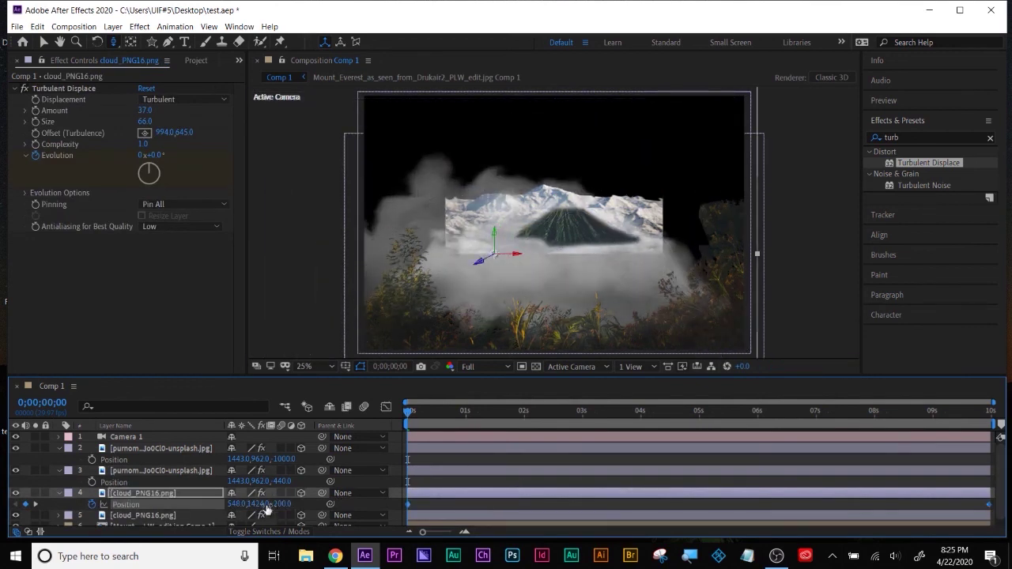
# Set the Z position of the lower cloud layer to 95 and that of the upper cloud layer to 3124
pyautogui.click(142, 514)
pyautogui.press('p')
pyautogui.scroll(-1, 284, 515)
pyautogui.write('95')
pyautogui.click(214, 510)
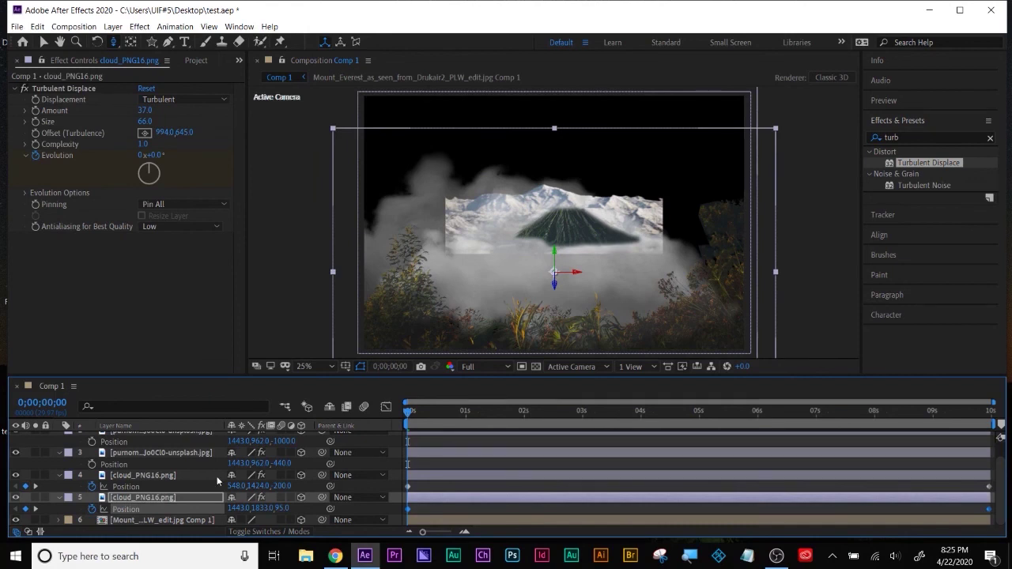
pyautogui.click(129, 476)
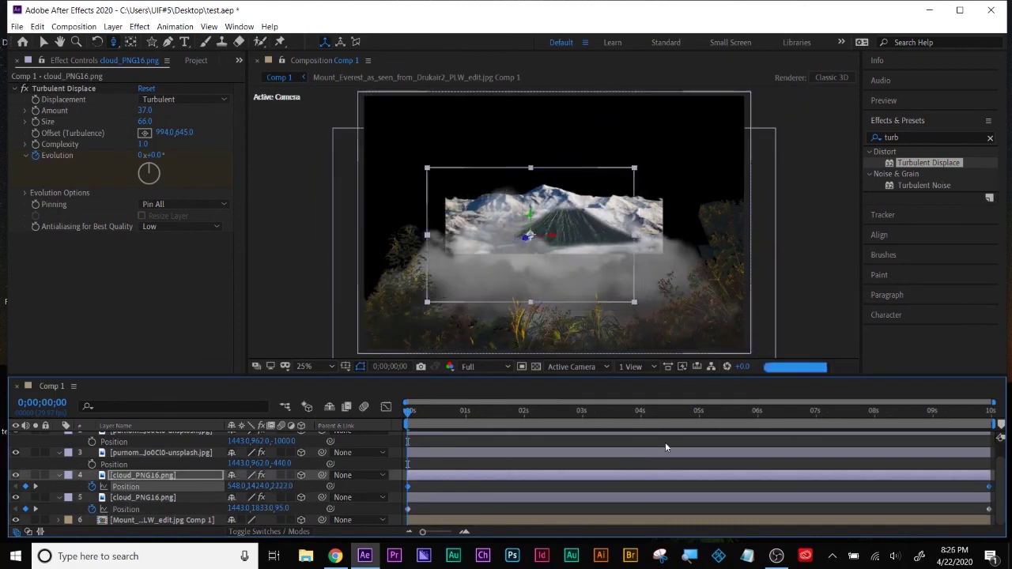
pyautogui.scroll(1, 203, 487)
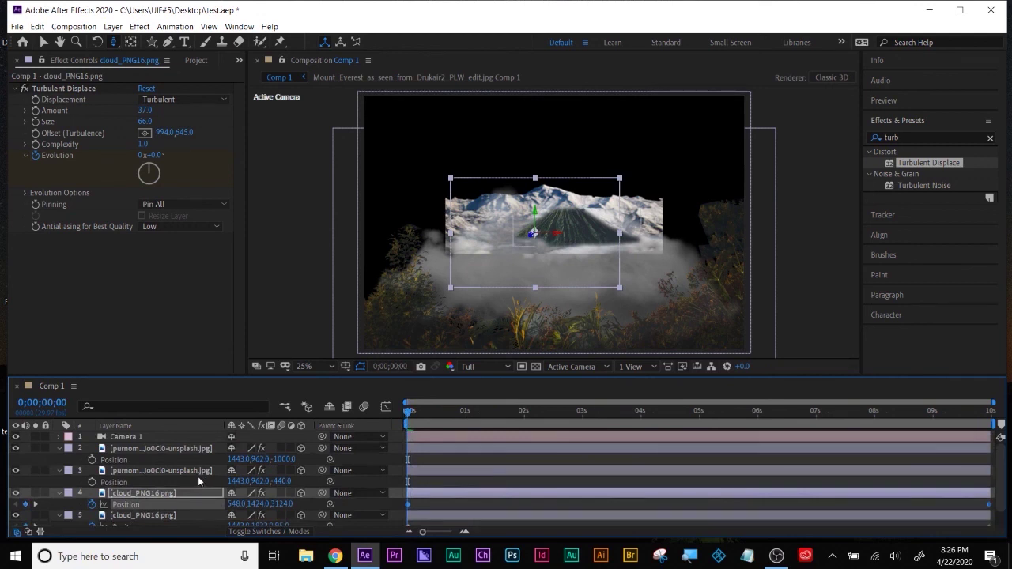
# Add a Zoom keyframe to Camera 1 at the start of the composition, keeping 800 pixels as its value
pyautogui.click(127, 436)
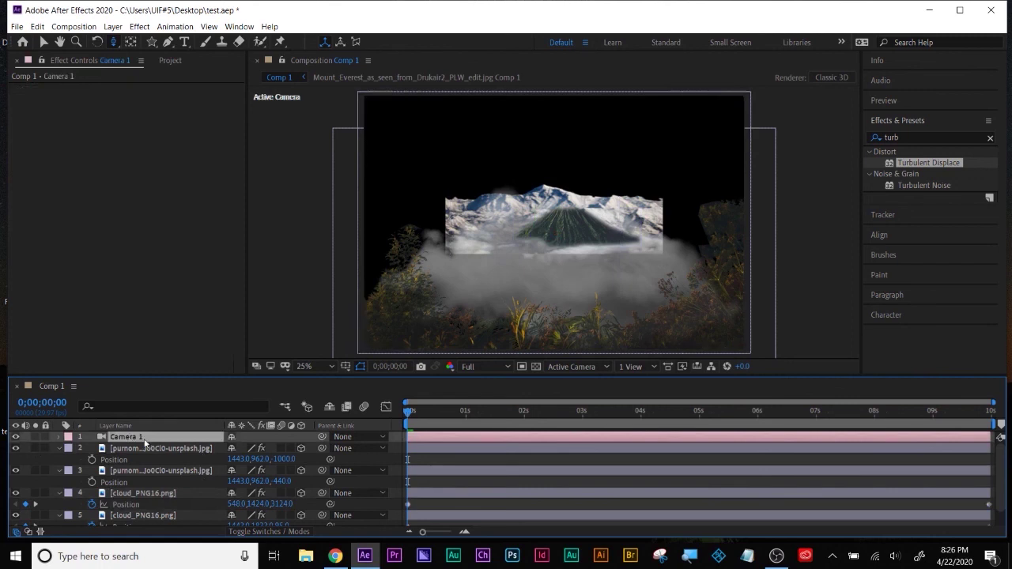
pyautogui.click(58, 437)
pyautogui.click(78, 450)
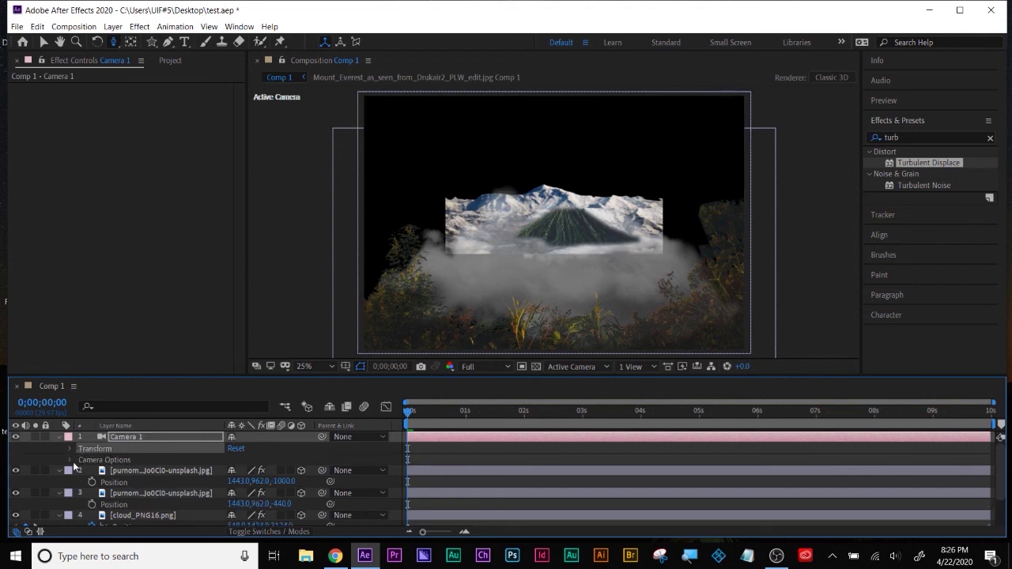
pyautogui.click(70, 459)
pyautogui.scroll(-1, 174, 473)
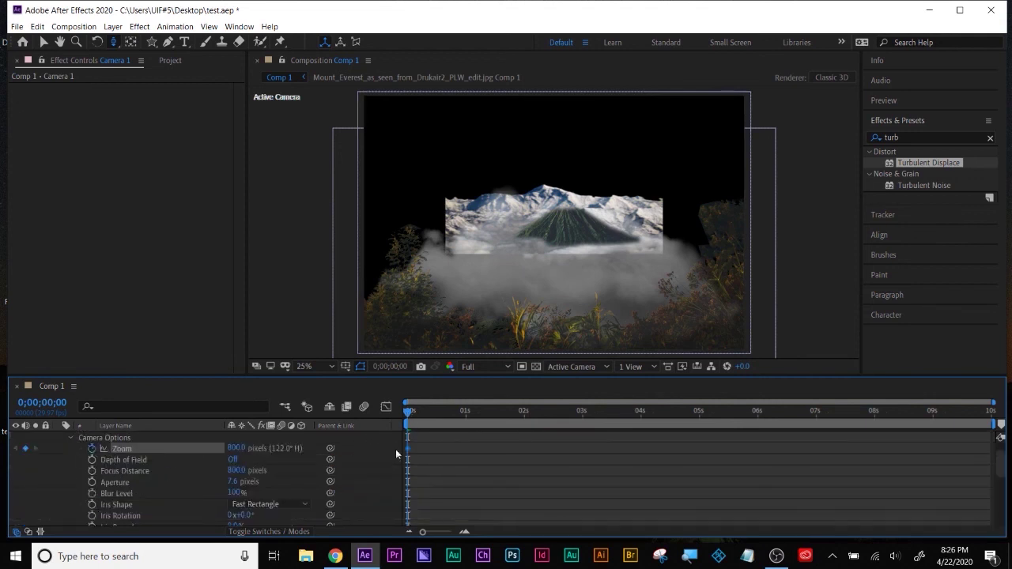
# Set the camera's Zoom to 1692 pixels at the last frame of the composition to create the end keyframe
pyautogui.press('End')
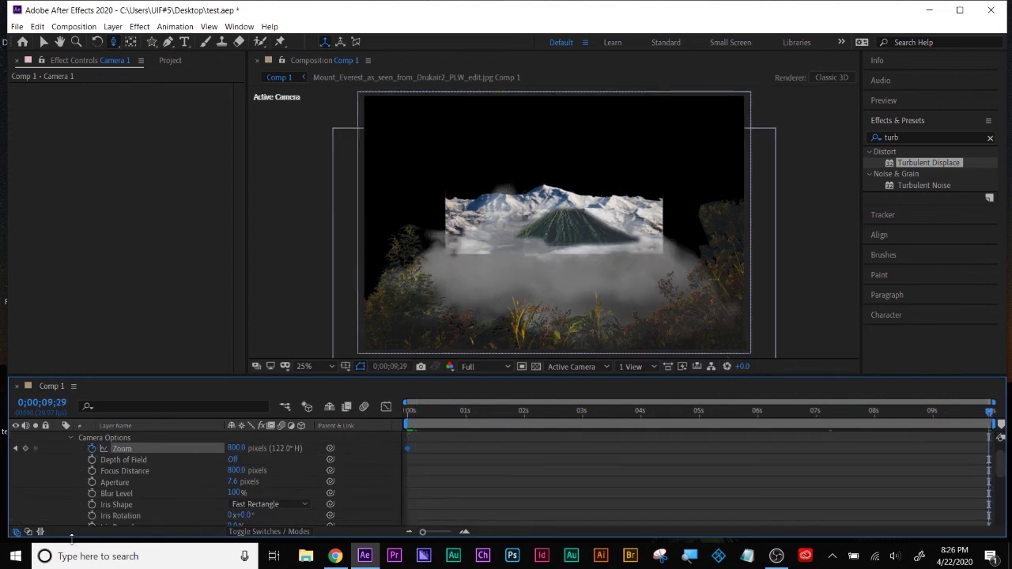
pyautogui.moveTo(236, 447); pyautogui.dragTo(698, 398)
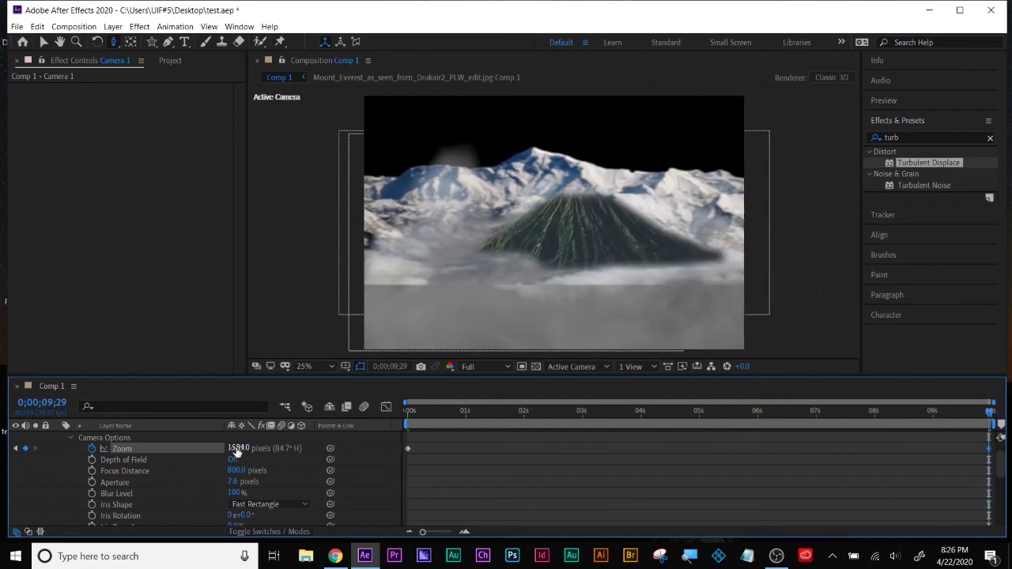
pyautogui.moveTo(236, 448); pyautogui.dragTo(672, 411)
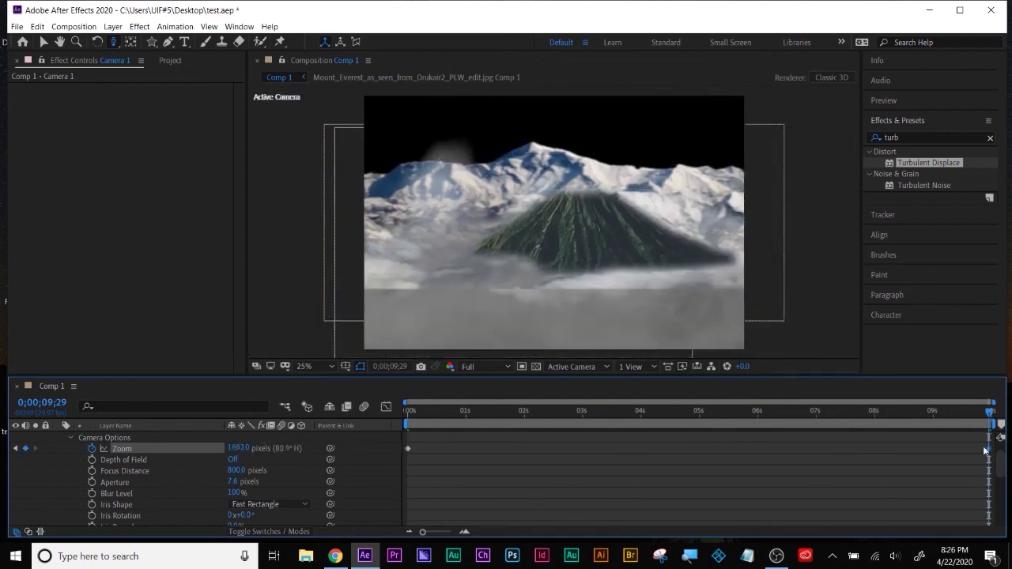
# Apply Easy Ease to both Zoom keyframes of the camera
pyautogui.rightClick(413, 447)
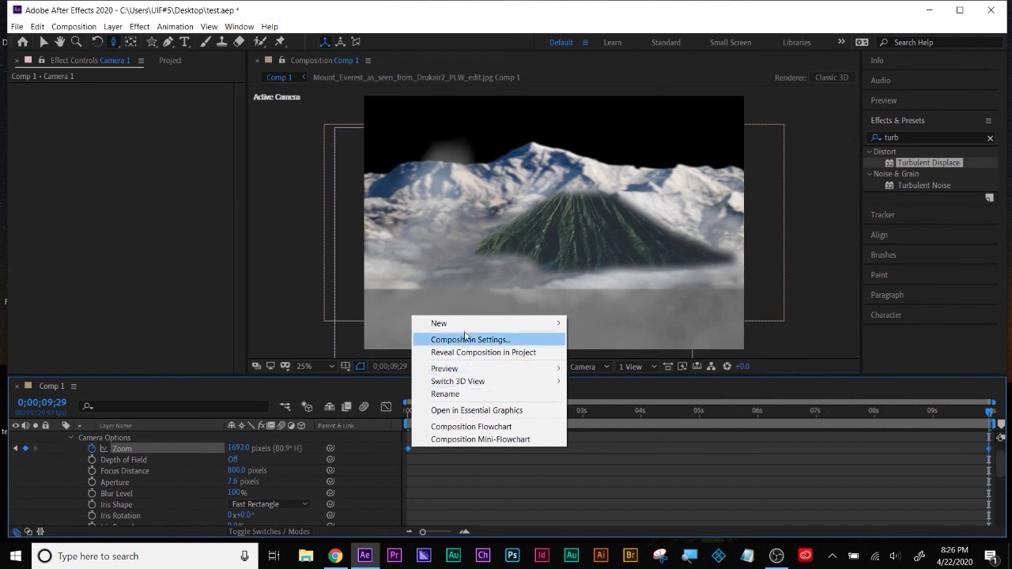
pyautogui.click(404, 474)
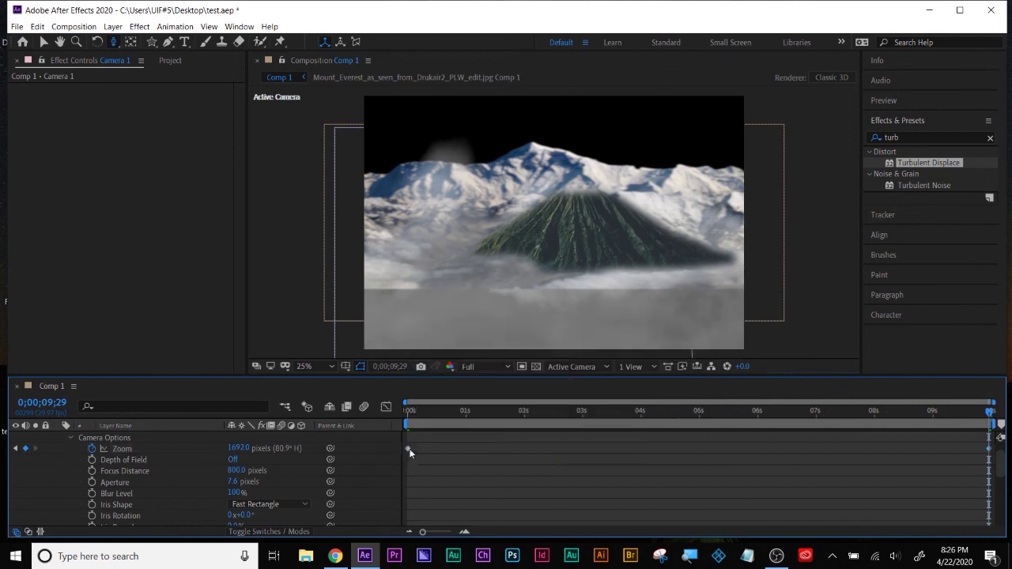
pyautogui.rightClick(407, 450)
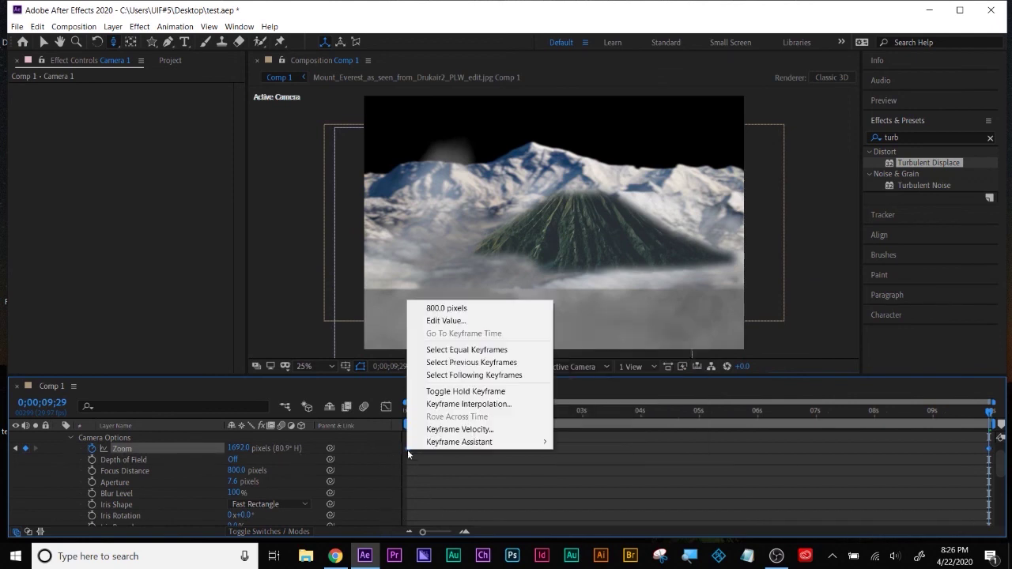
pyautogui.moveTo(442, 445)
pyautogui.click(608, 489)
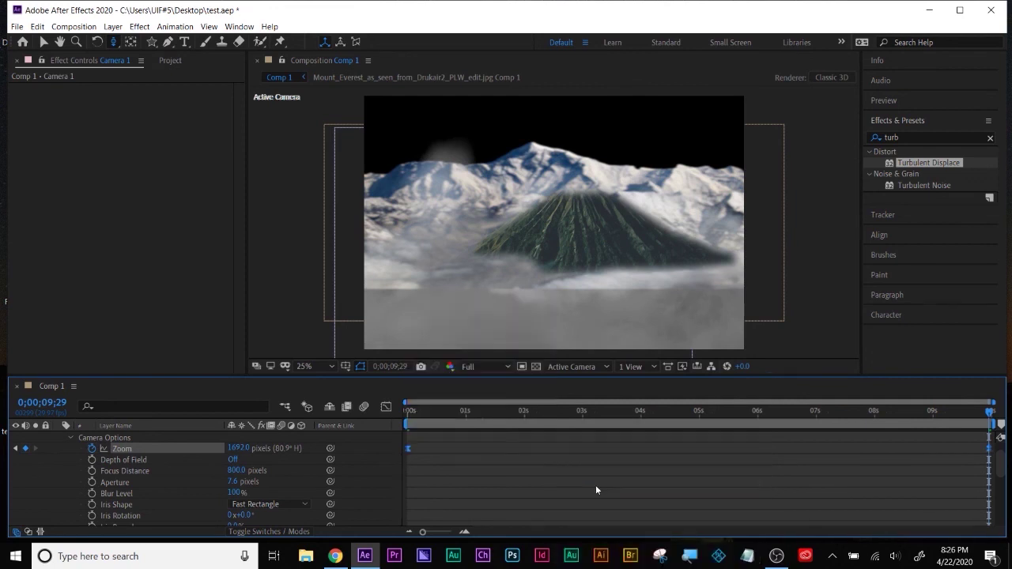
# Lower the preview resolution to Quarter and play the camera zoom animation from the first frame
pyautogui.moveTo(435, 413); pyautogui.dragTo(373, 408)
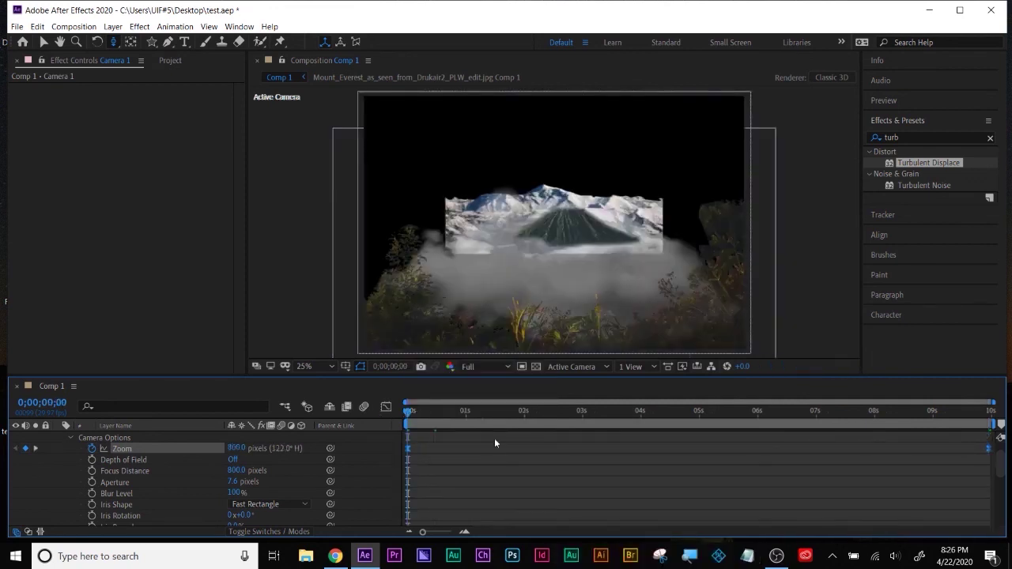
pyautogui.press('space')
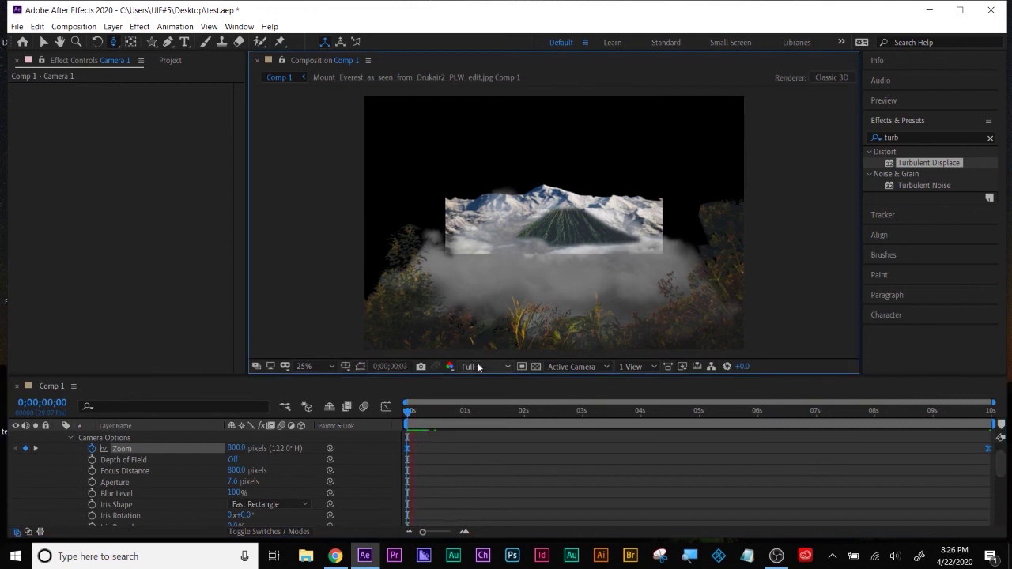
pyautogui.click(483, 366)
pyautogui.click(483, 441)
pyautogui.moveTo(451, 411); pyautogui.dragTo(407, 410)
pyautogui.press('space')
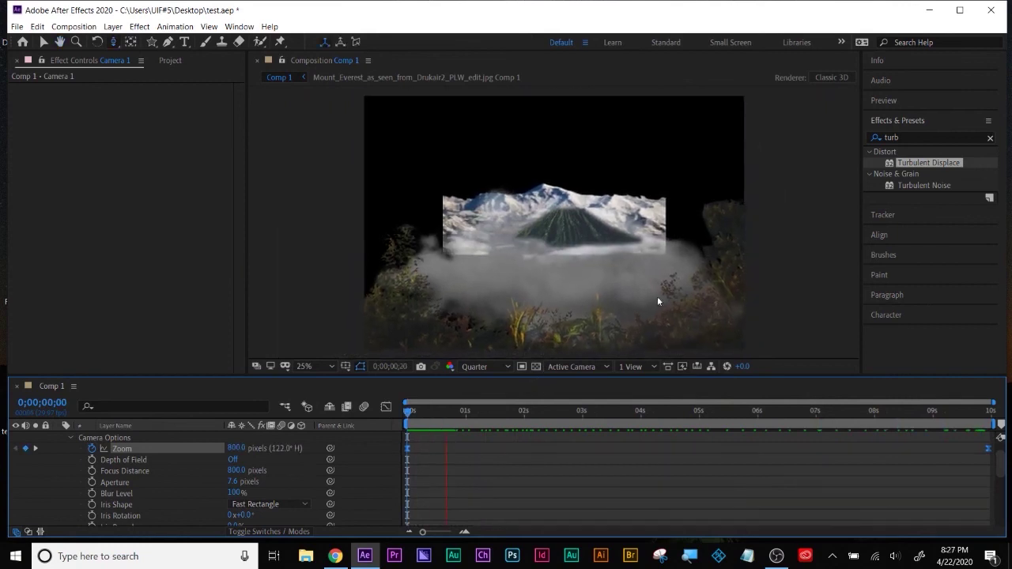